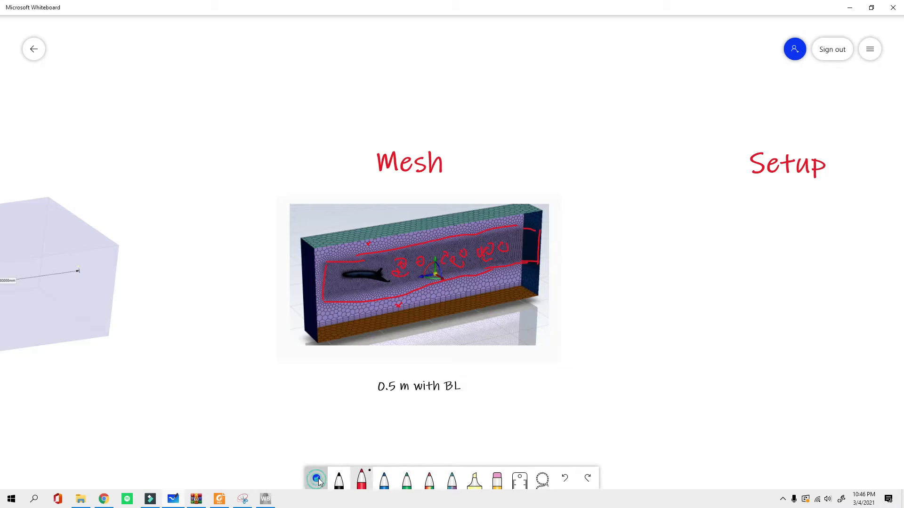
Step: Handwrite "→ Model math" with the thinnest red pen just below the Setup heading
mouse_move(781, 178)
mouse_down()
mouse_move(607, 177)
mouse_move(722, 176)
mouse_up()
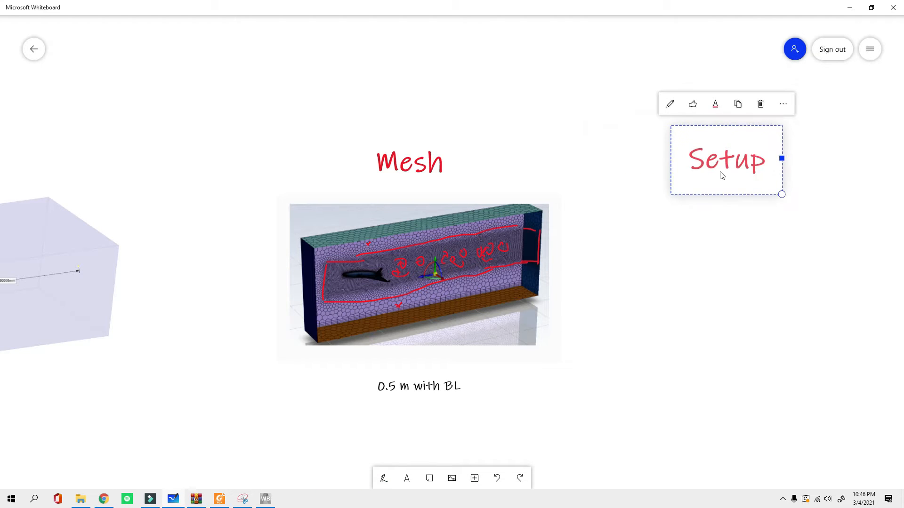
key(ctrl+z)
drag(724, 293, 429, 264)
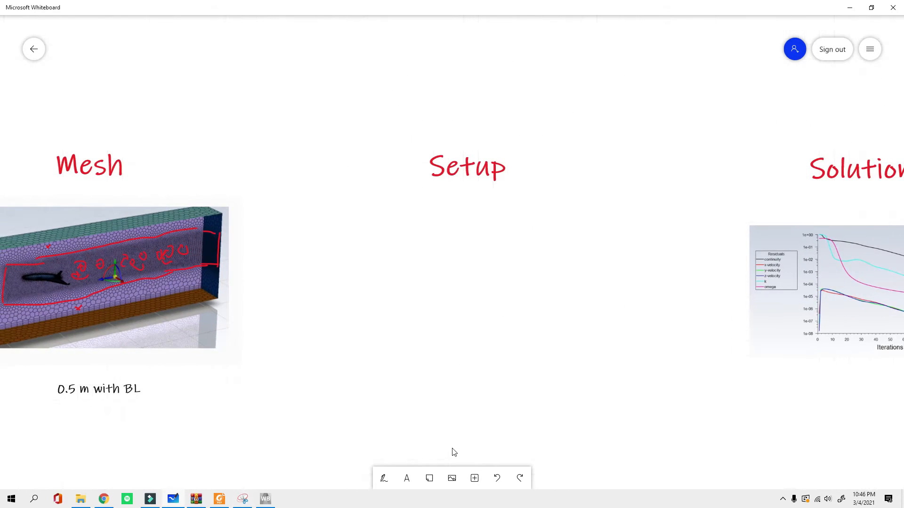
click(384, 480)
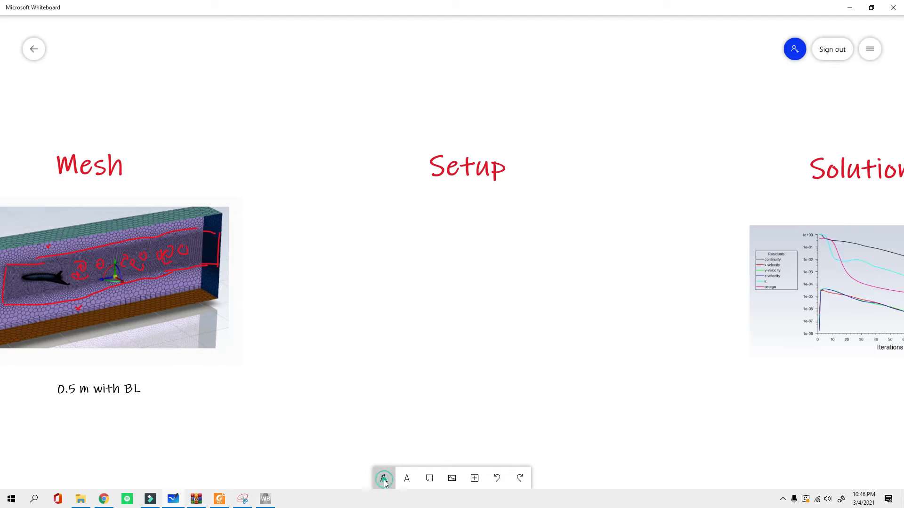
click(362, 480)
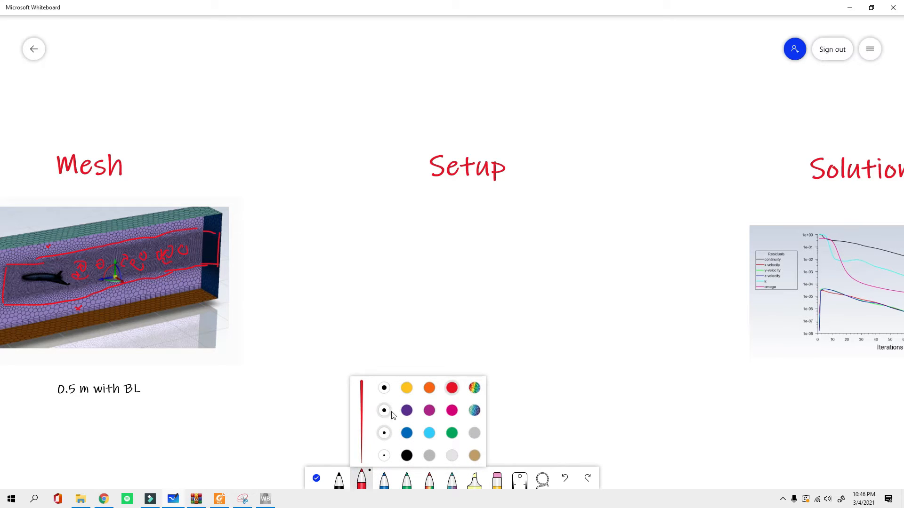
click(384, 455)
mouse_move(329, 207)
mouse_down()
mouse_move(451, 202)
mouse_move(467, 213)
mouse_up()
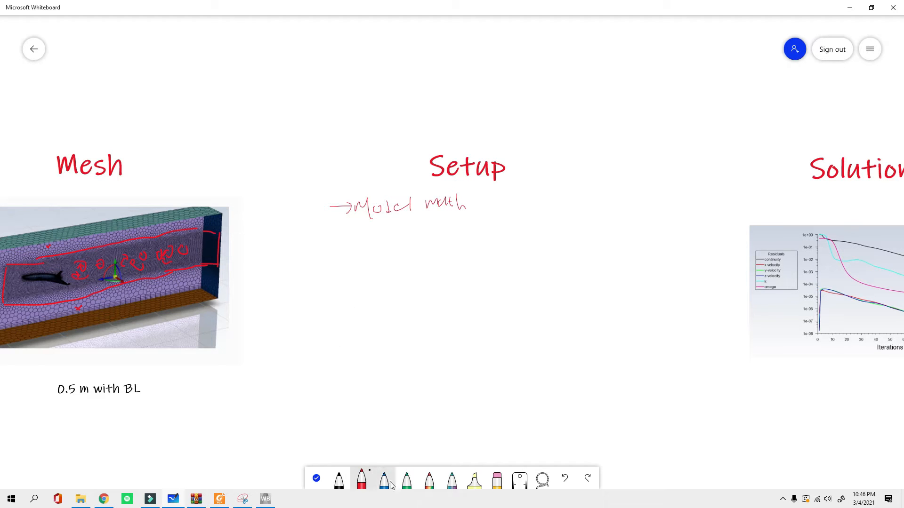
Step: Handwrite "→ Bound. Condition" with a thicker red pen some distance below the Model math note in the Setup section
click(361, 480)
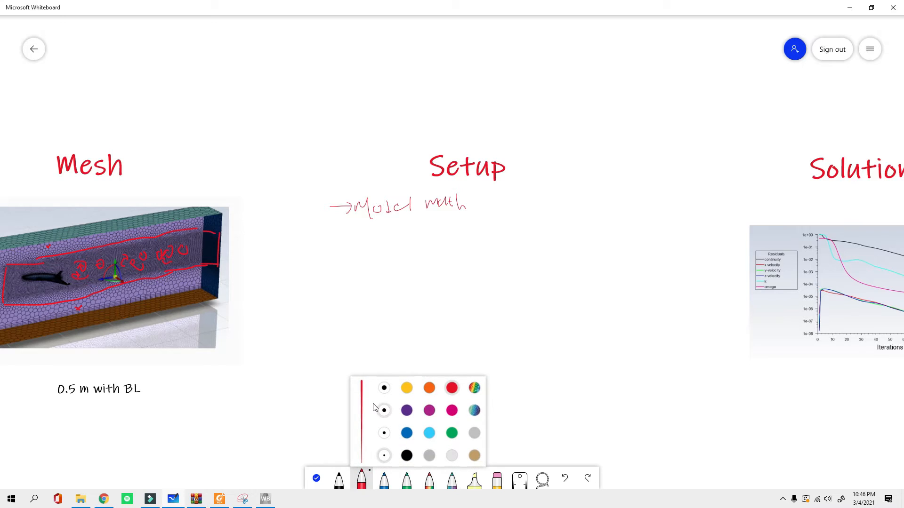
click(384, 433)
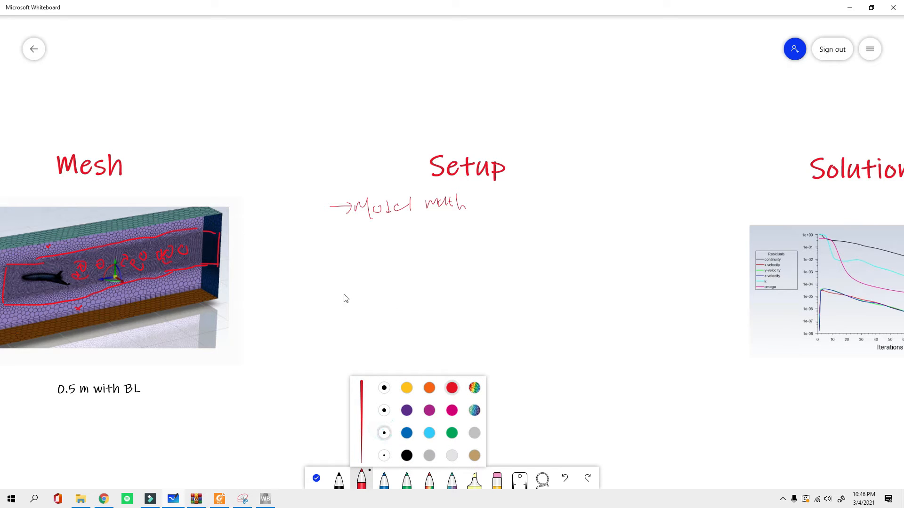
mouse_move(334, 348)
mouse_down()
mouse_move(362, 359)
mouse_move(365, 343)
mouse_move(368, 360)
mouse_move(369, 346)
mouse_move(390, 356)
mouse_move(398, 349)
mouse_move(421, 369)
mouse_move(434, 354)
mouse_move(489, 355)
mouse_up()
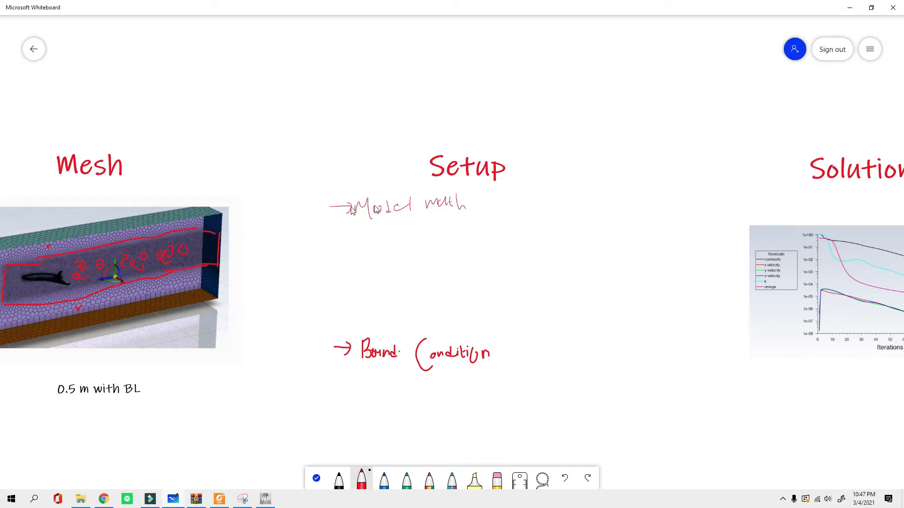
Step: Examine the Setup notes and the residuals plot under the Solution heading
scroll(277, 234, up, 5)
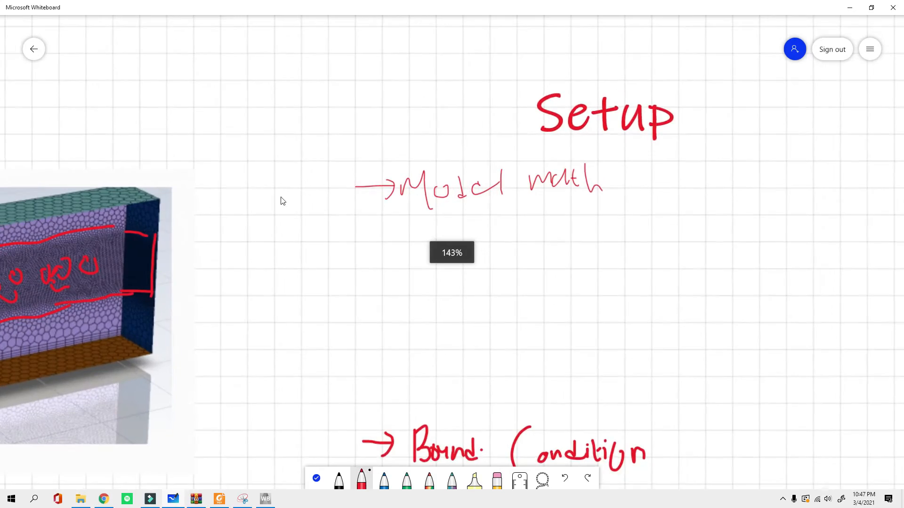
scroll(268, 234, down, 5)
scroll(619, 315, up, 3)
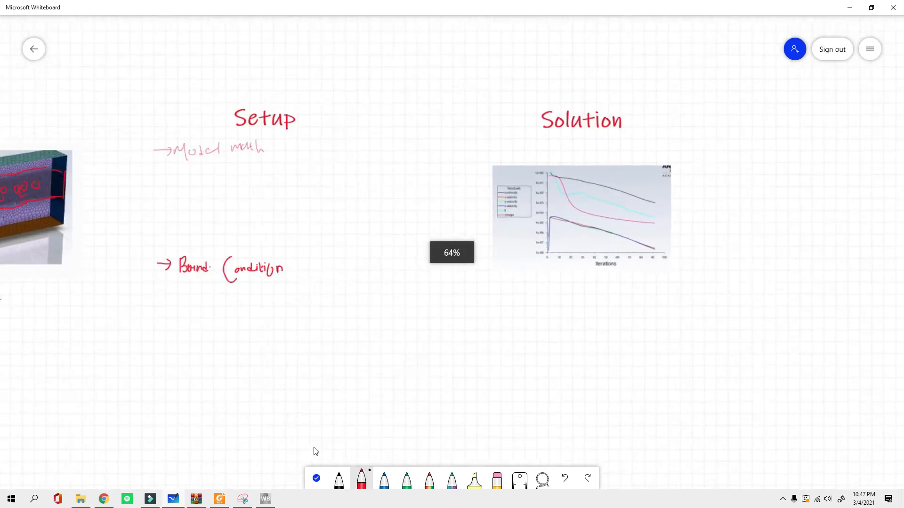
click(316, 478)
drag(395, 182, 299, 214)
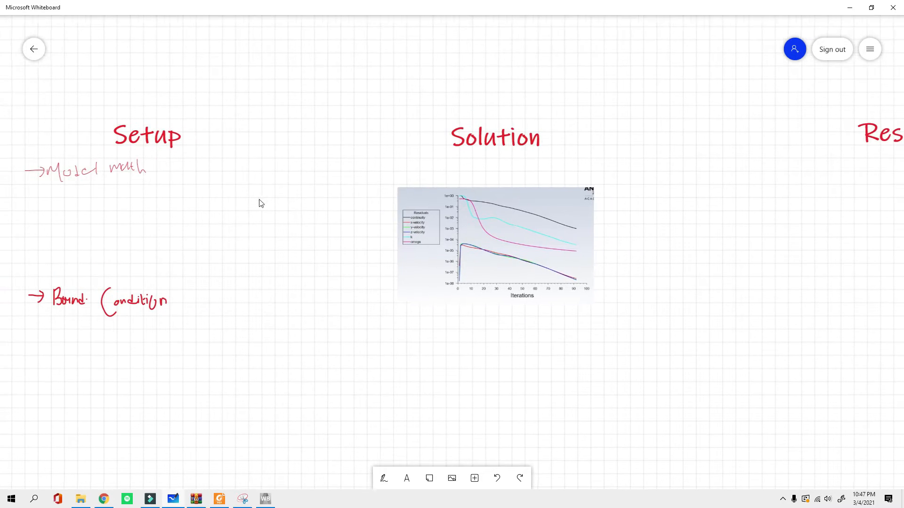
drag(694, 163, 618, 160)
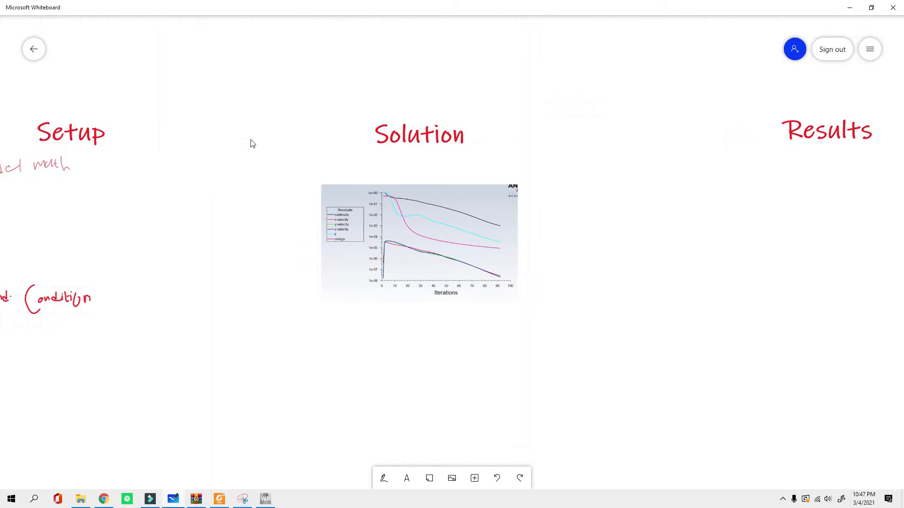
drag(435, 169, 468, 261)
drag(313, 222, 284, 154)
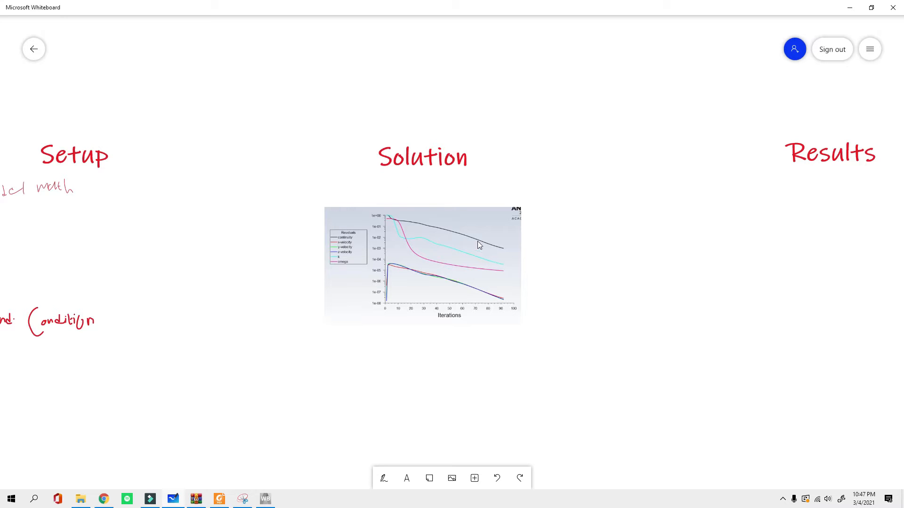
Step: Move the aircraft streamline image from the upper part of the board to directly below the Results heading
drag(638, 254, 357, 262)
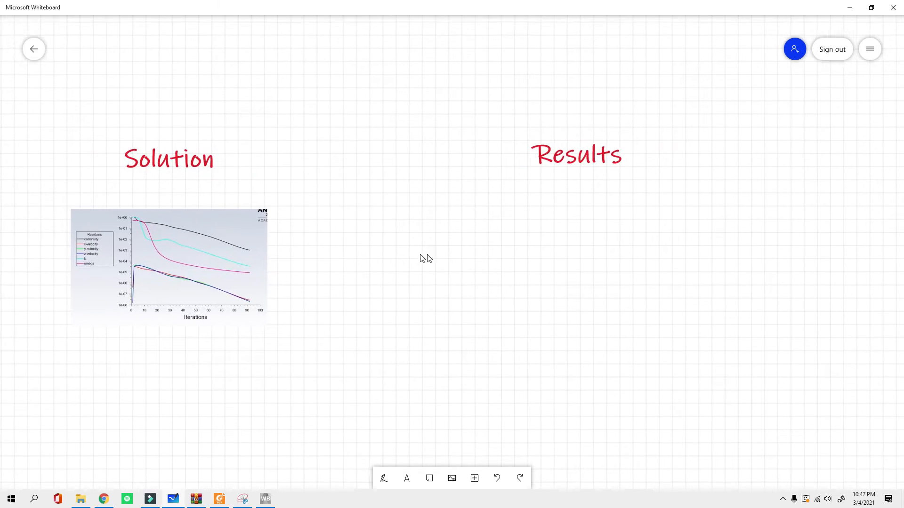
scroll(587, 348, down, 8)
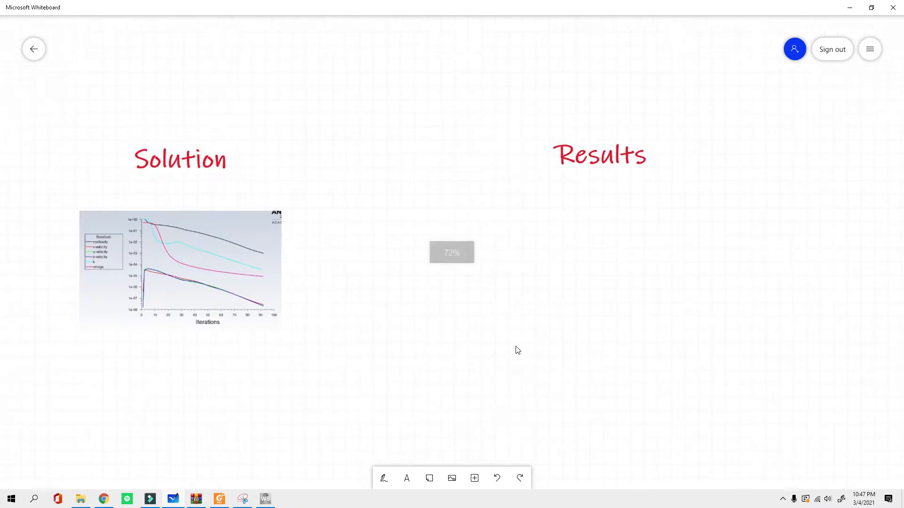
scroll(480, 280, up, 1)
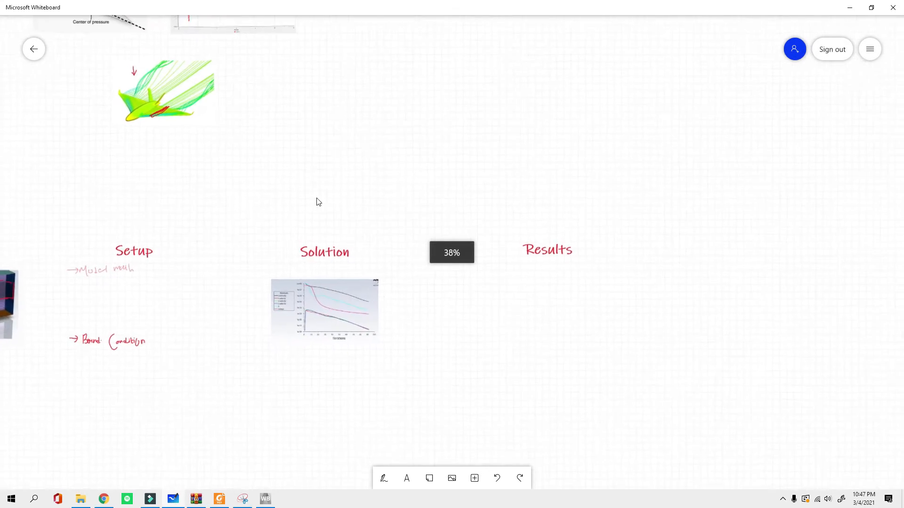
click(181, 89)
mouse_move(167, 85)
mouse_down()
mouse_move(295, 129)
mouse_move(537, 275)
mouse_up()
click(696, 300)
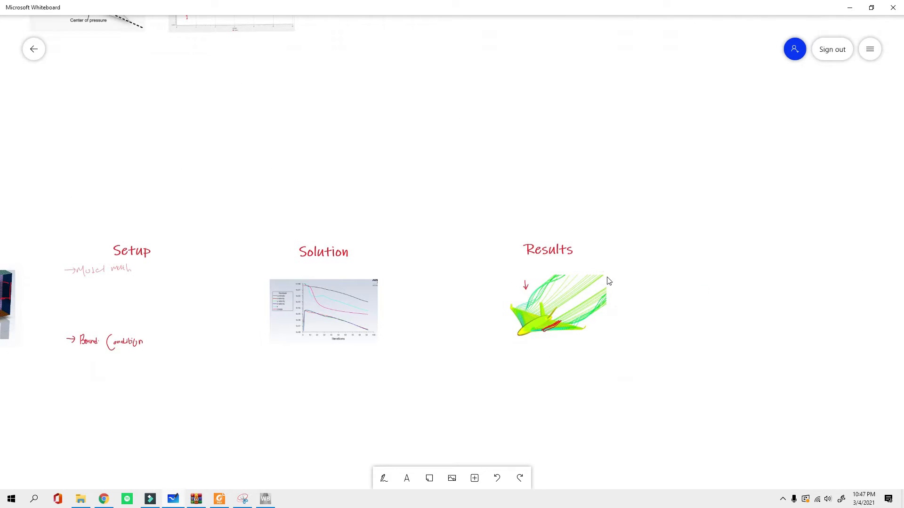
Step: Move the chart with the red vertical lines from the Objective area to below the streamline image under Results
scroll(482, 308, down, 2)
click(269, 61)
drag(268, 61, 530, 379)
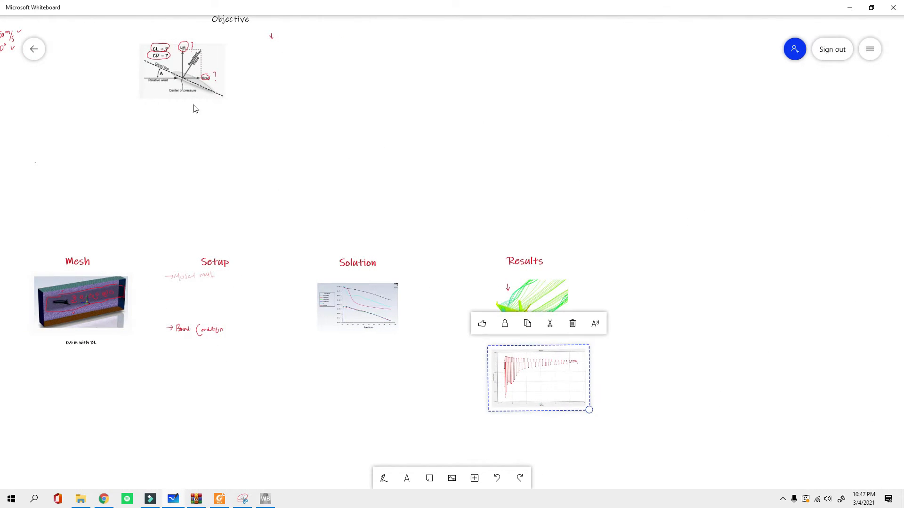
Step: Move the annotated lift and drag force diagram from the Objective area to below the chart in the Results column
drag(122, 34, 166, 126)
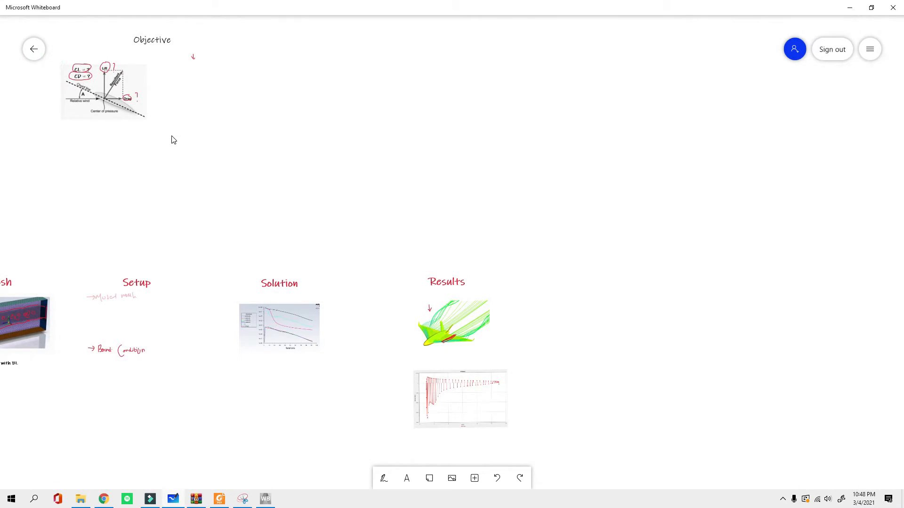
drag(52, 59, 184, 153)
mouse_move(105, 86)
mouse_down()
mouse_move(232, 191)
mouse_move(492, 474)
mouse_up()
Step: Review the workflow sections from Geometry to Results, and examine the enclosure dimensions in the geometry image
ctrl+scroll(603, 296, down, 3)
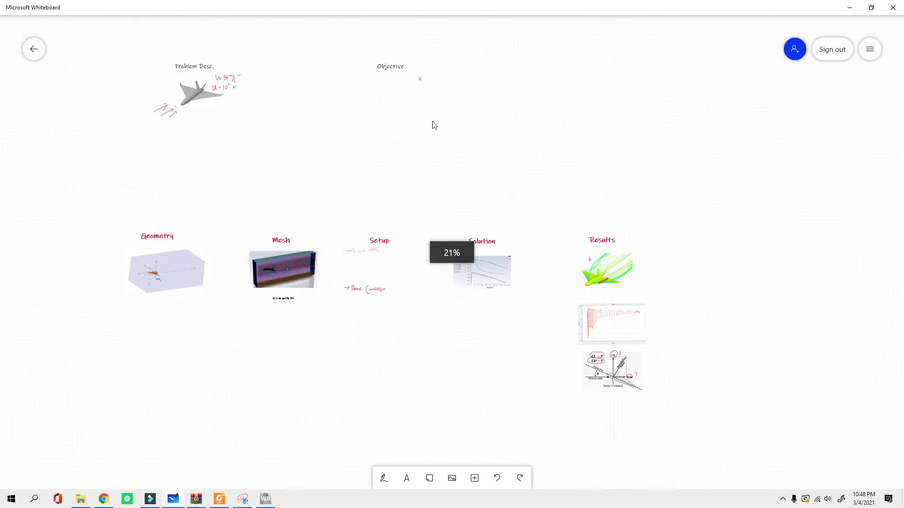
ctrl+scroll(763, 328, up, 4)
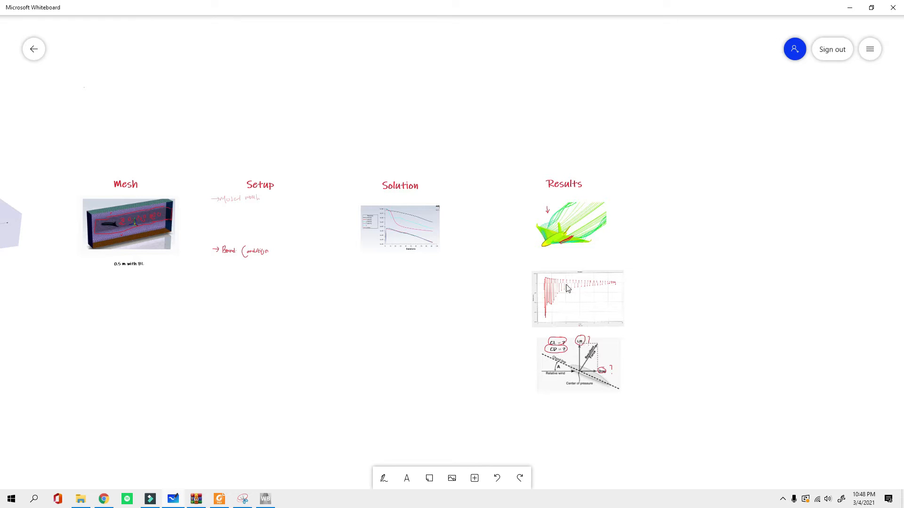
drag(391, 335, 506, 314)
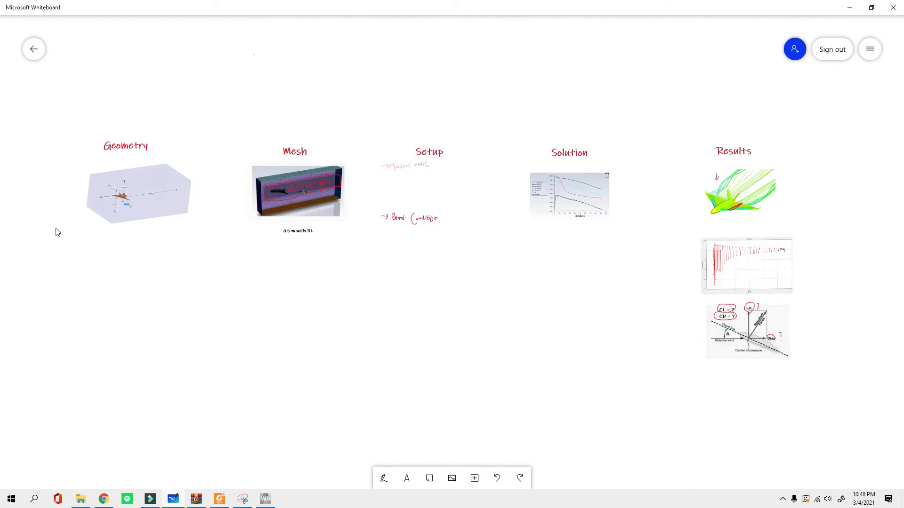
ctrl+scroll(95, 174, up, 6)
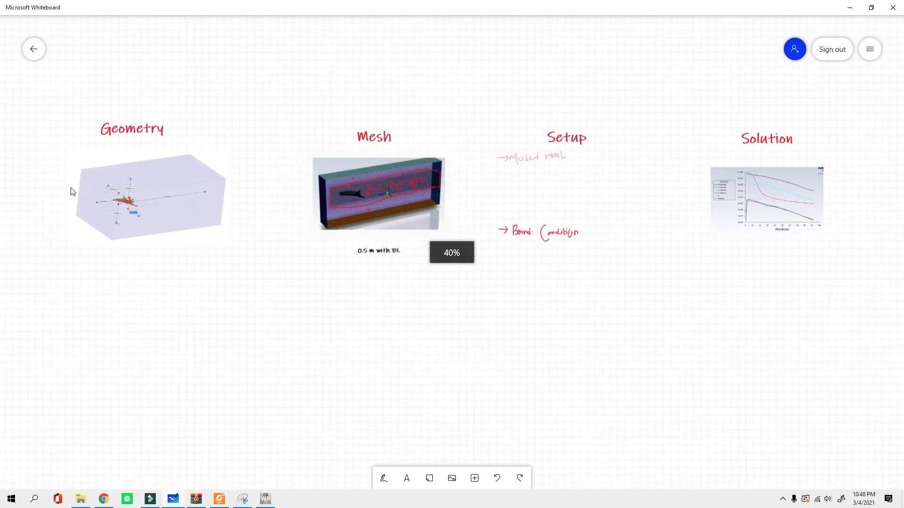
scroll(88, 194, up, 5)
scroll(88, 193, down, 3)
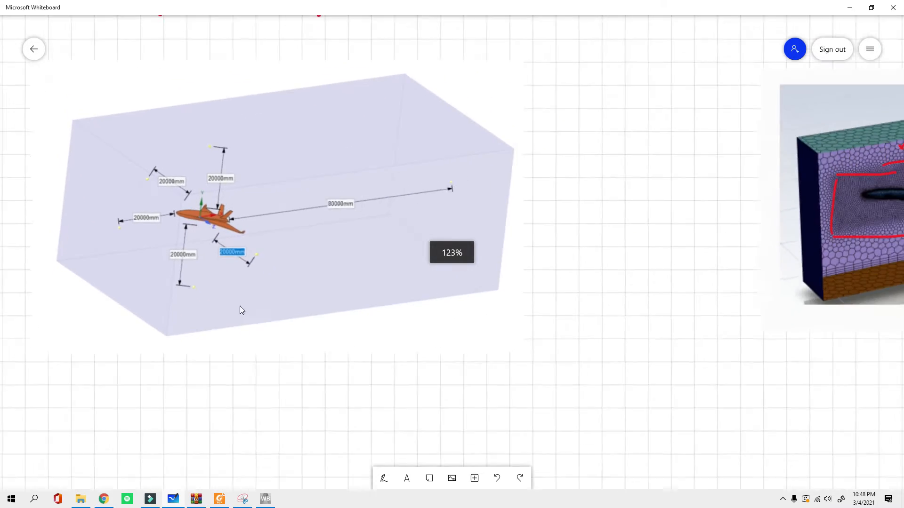
Step: Switch to Workbench, add a standalone Geometry component system to the project schematic, and open its geometry cell in SpaceClaim
click(266, 499)
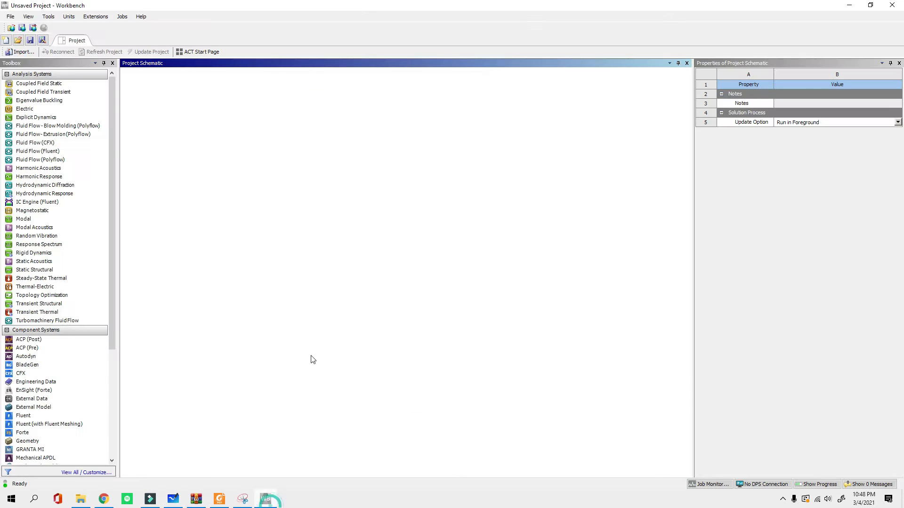
scroll(47, 263, down, 5)
drag(27, 314, 170, 112)
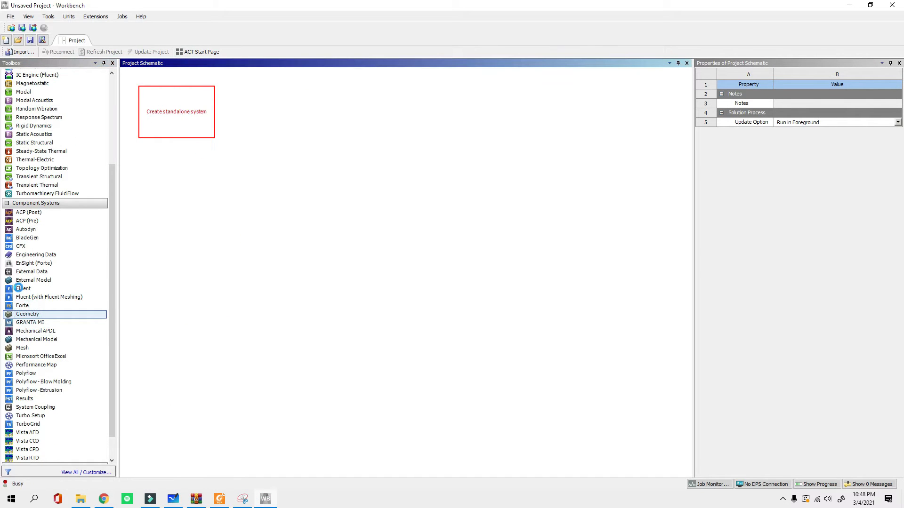
click(221, 185)
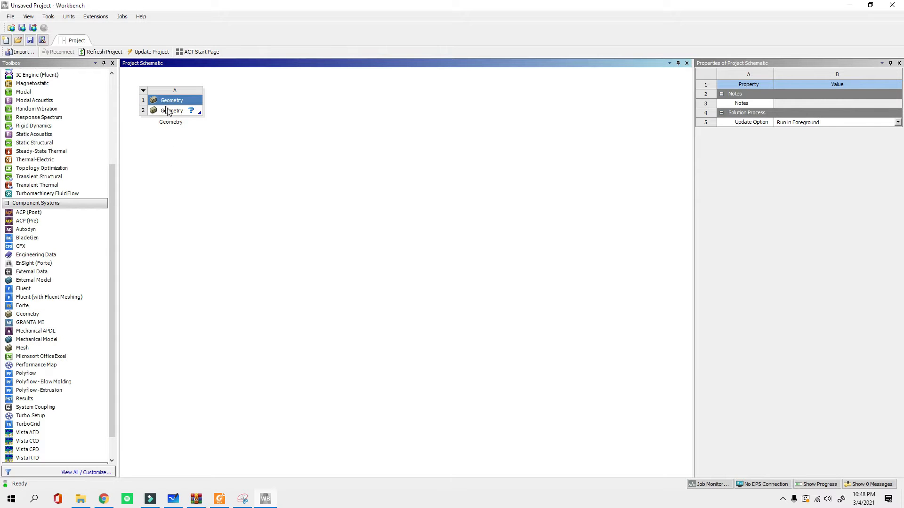
double_click(167, 110)
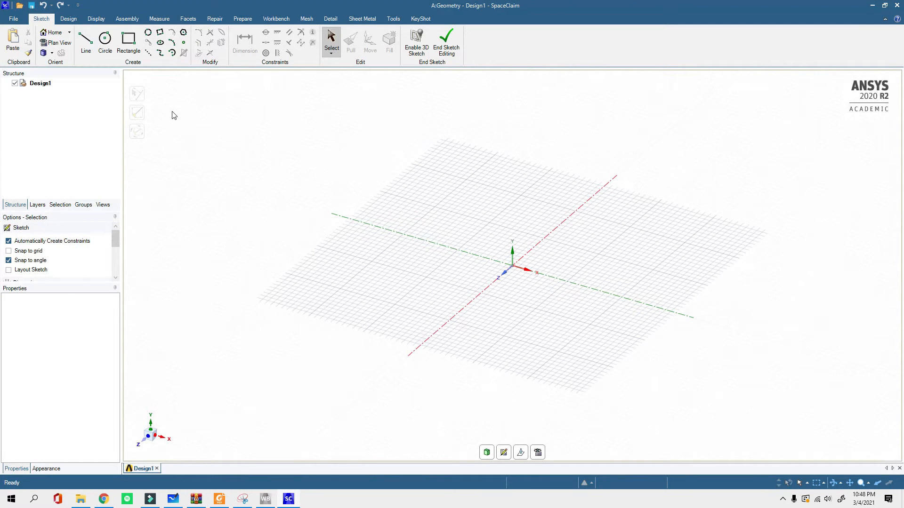
Step: Open the STEP file pesawat.stp from the Documents folder
click(20, 20)
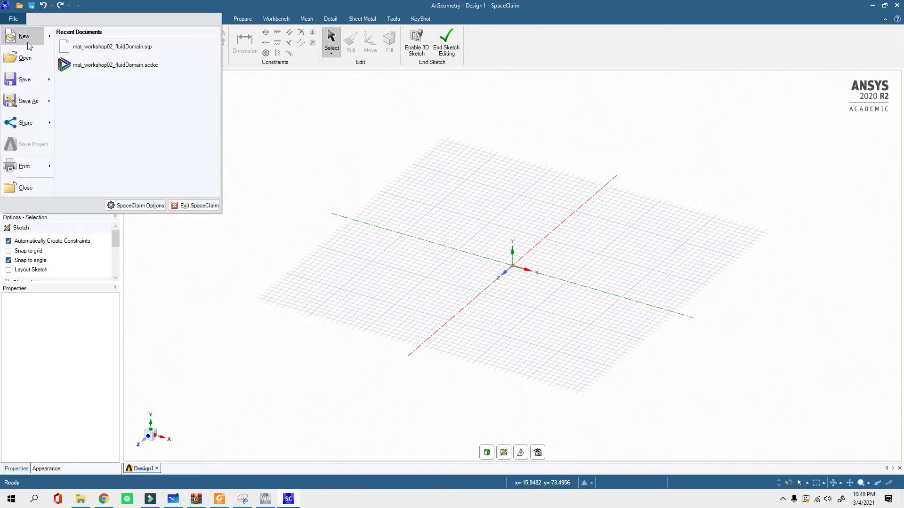
click(33, 66)
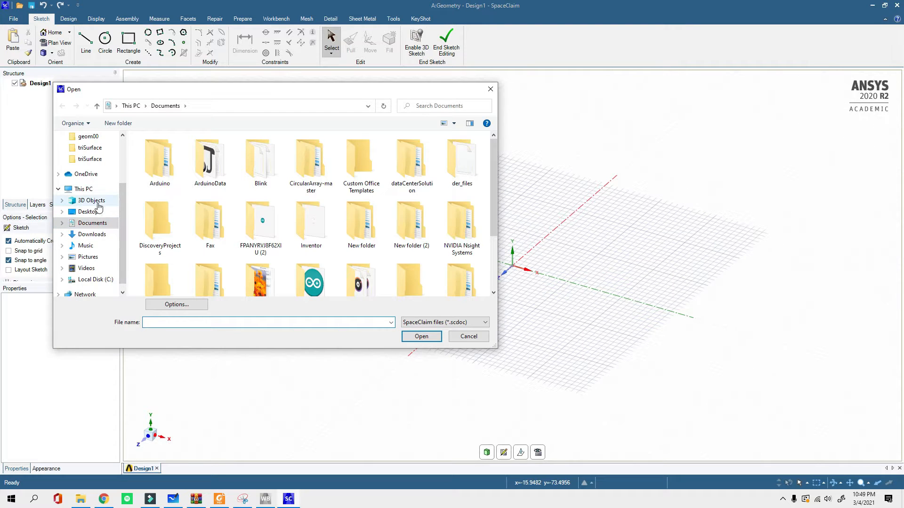
scroll(281, 254, down, 2)
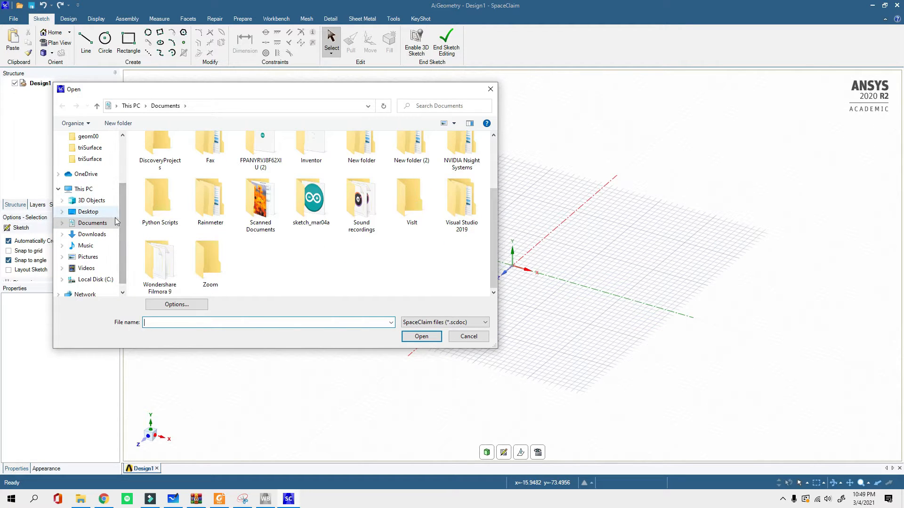
click(466, 323)
scroll(503, 221, down, 3)
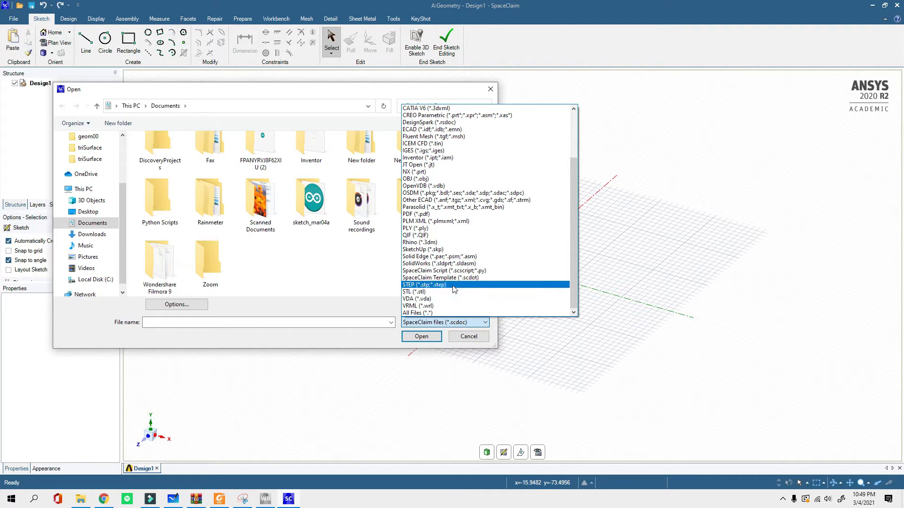
click(454, 285)
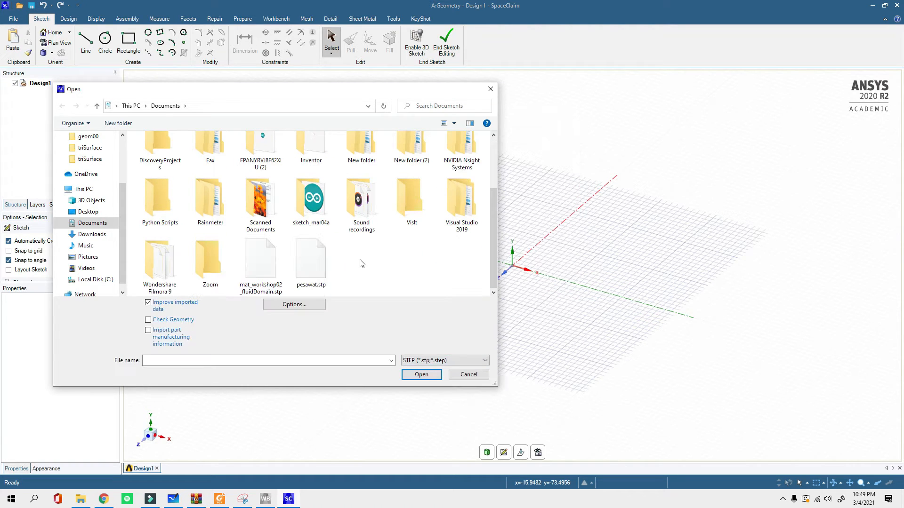
click(316, 266)
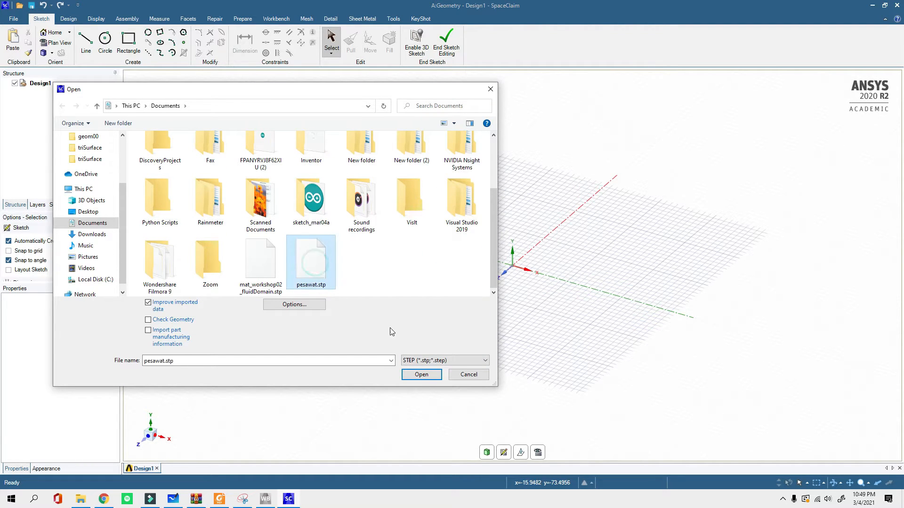
click(417, 374)
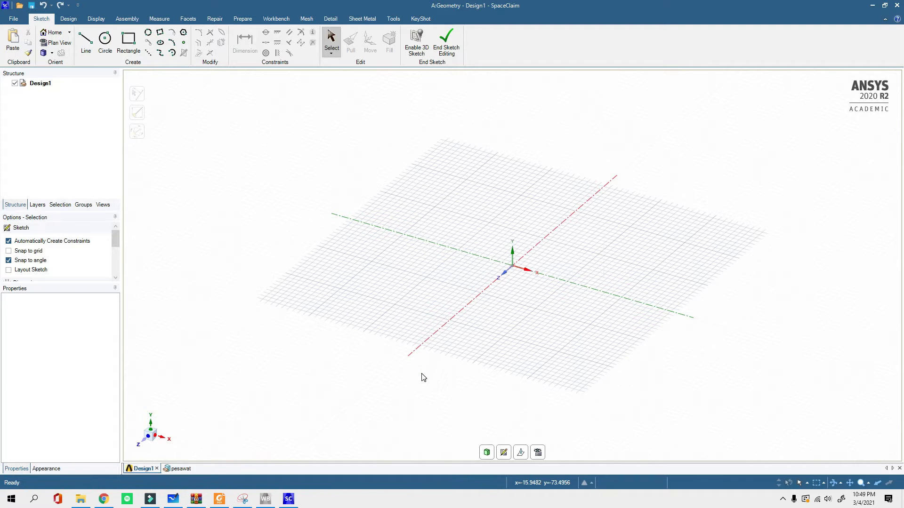
Step: Expand the imported aircraft component Solid71 in the structure tree and rename it pesawatnya
scroll(621, 167, down, 3)
scroll(600, 232, down, 3)
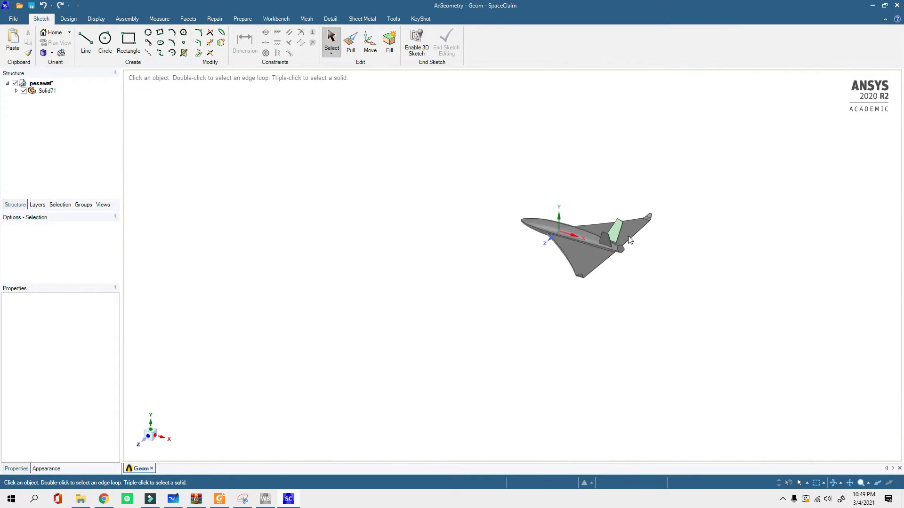
scroll(630, 240, up, 3)
middle_drag(449, 261, 579, 221)
click(16, 92)
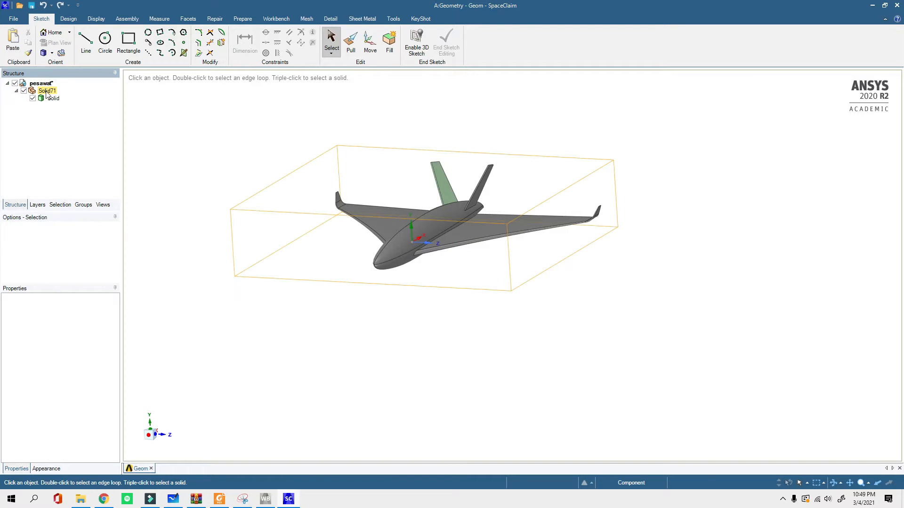
right_click(30, 93)
click(18, 123)
right_click(47, 90)
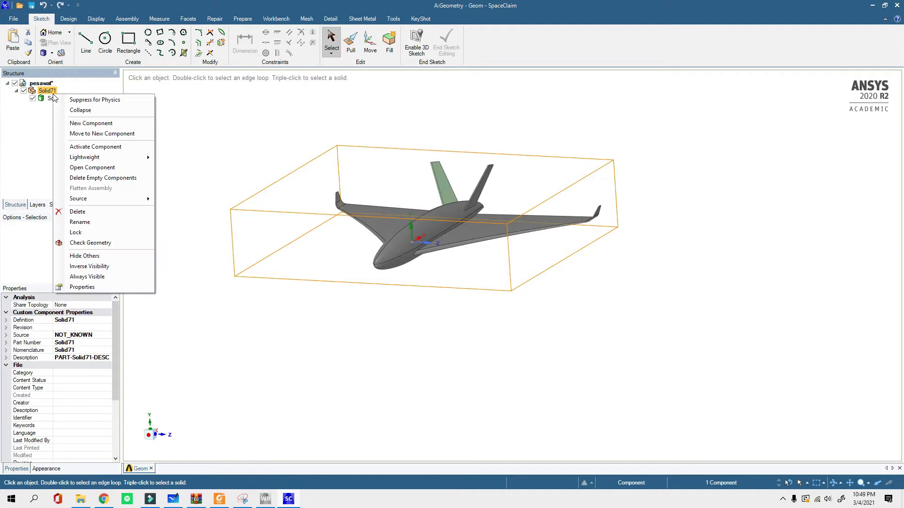
click(97, 219)
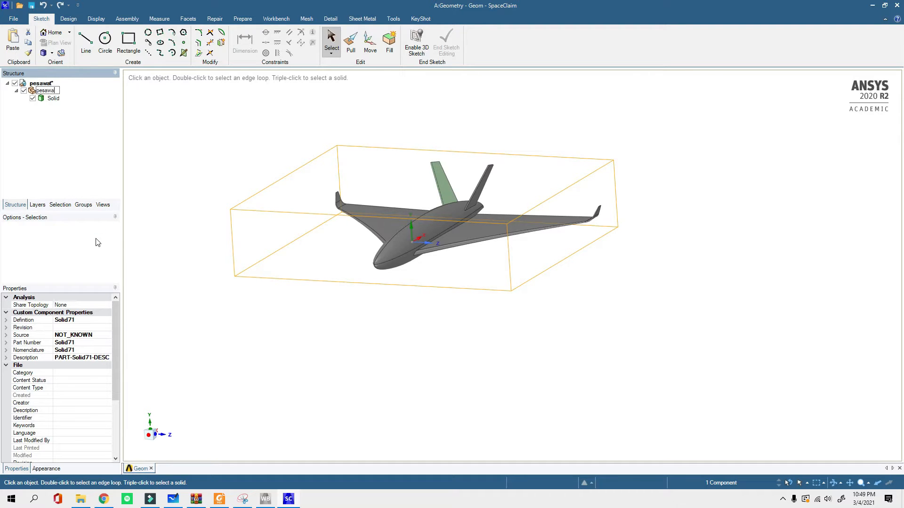
key(Return)
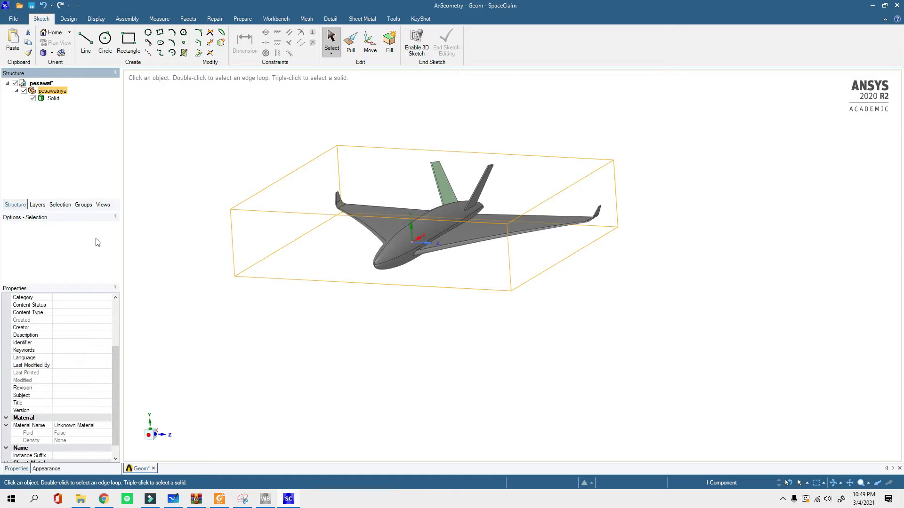
Step: Examine the aircraft from several angles, finishing with a side view straight along the Z axis
click(359, 381)
middle_drag(331, 359, 268, 260)
click(161, 433)
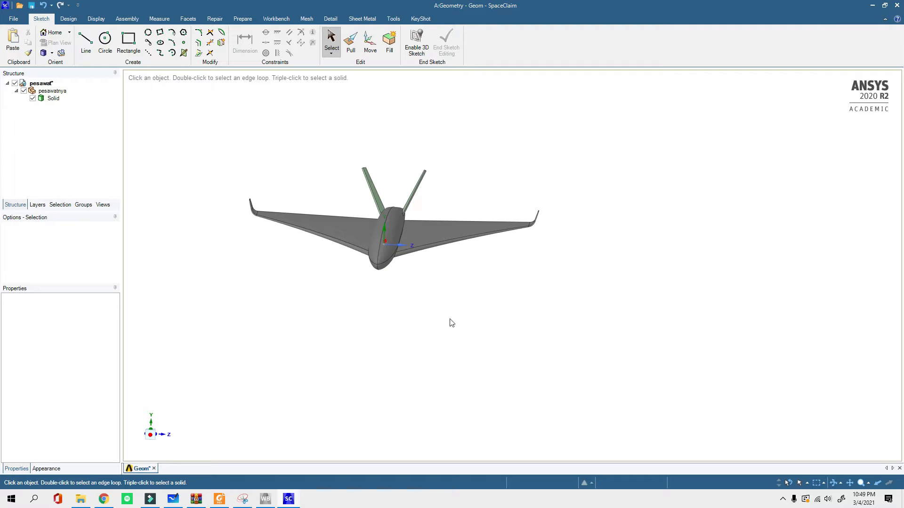
middle_drag(316, 324, 372, 320)
click(159, 439)
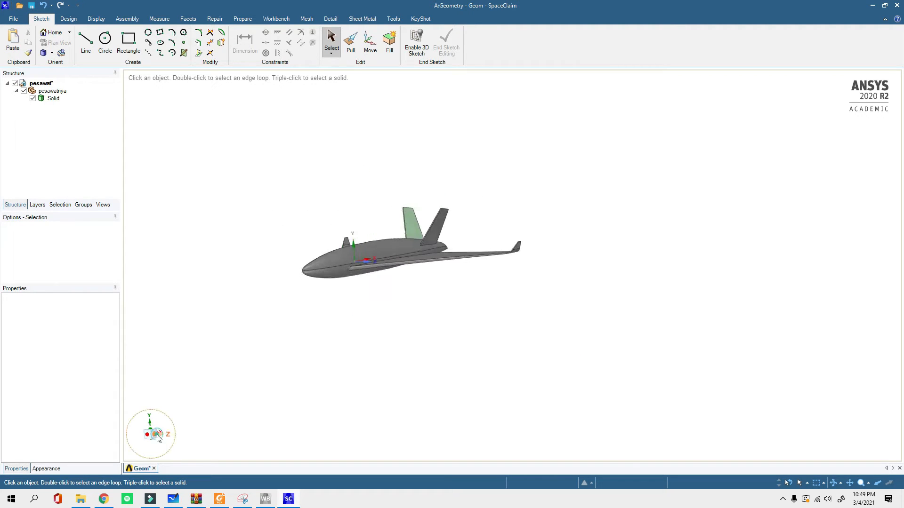
scroll(557, 239, up, 2)
scroll(480, 284, down, 3)
middle_drag(185, 353, 227, 376)
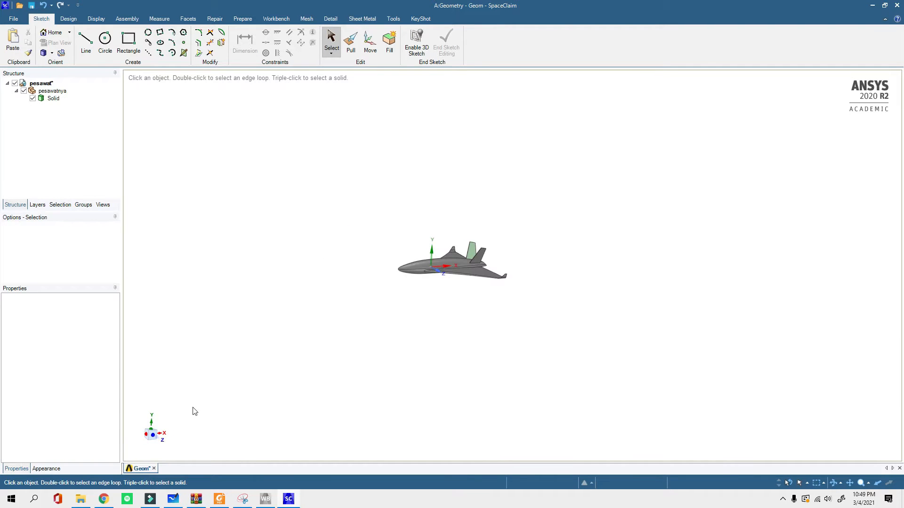
click(155, 437)
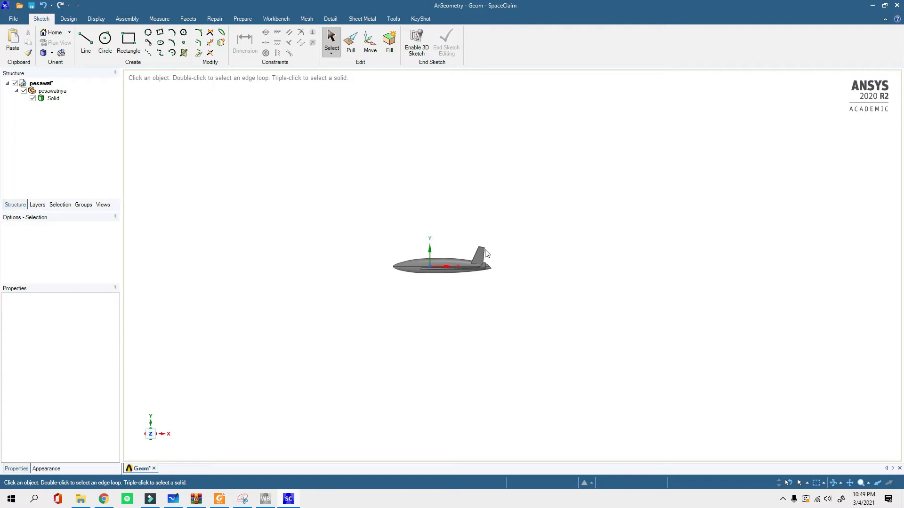
Step: Examine the aircraft's side profile from nose to tail, including the fuselage's upper and lower surfaces
scroll(438, 235, up, 1)
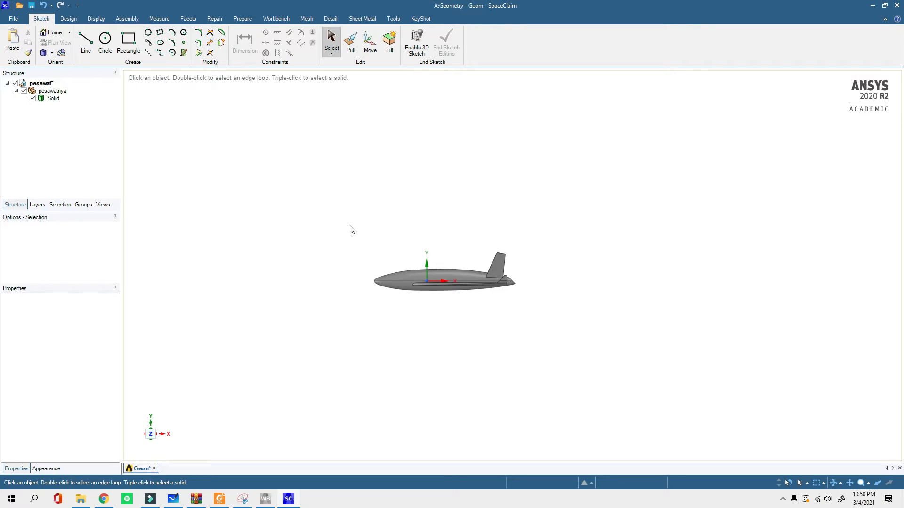
scroll(392, 282, up, 5)
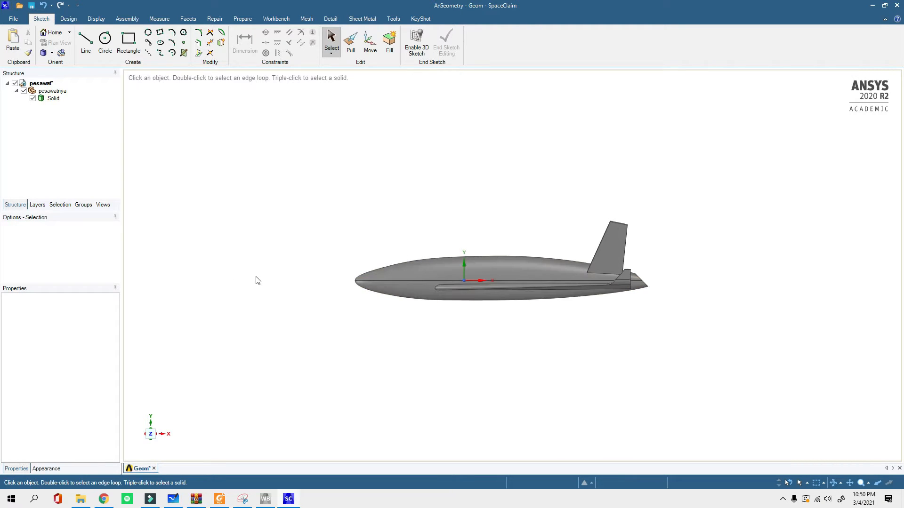
click(527, 263)
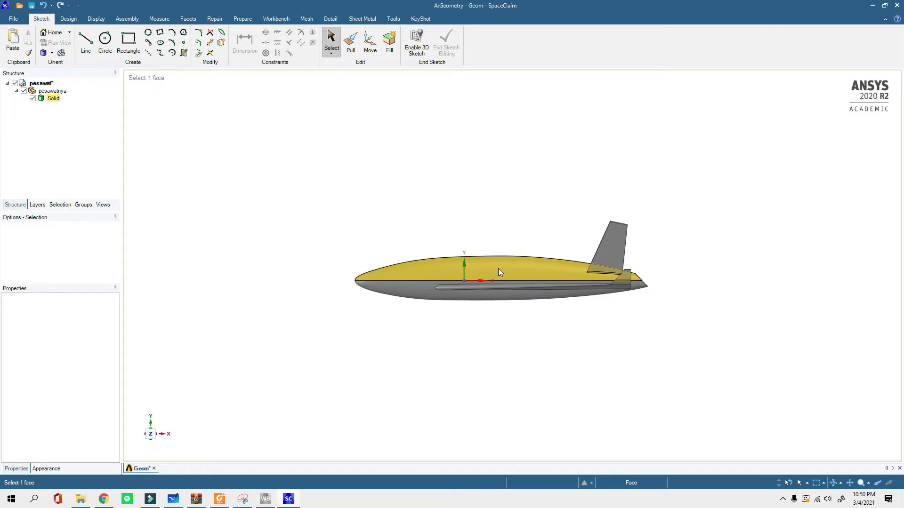
key(Escape)
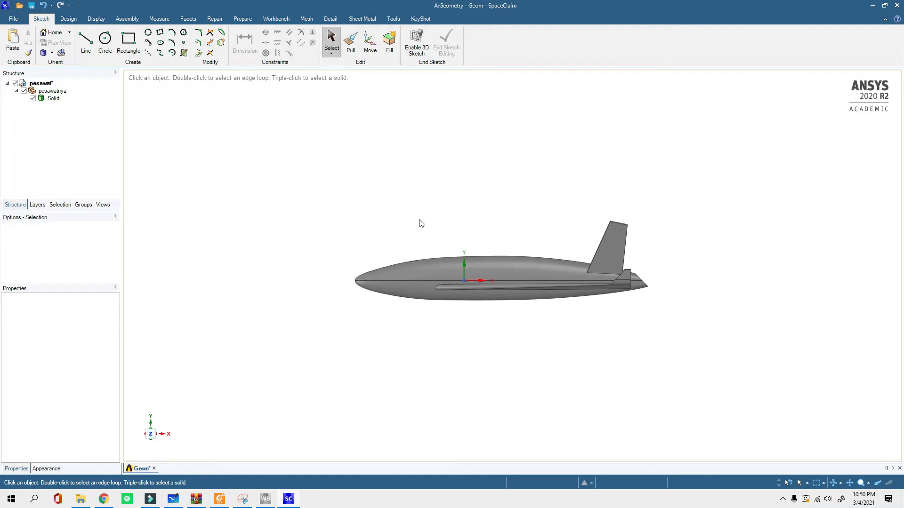
scroll(394, 273, down, 3)
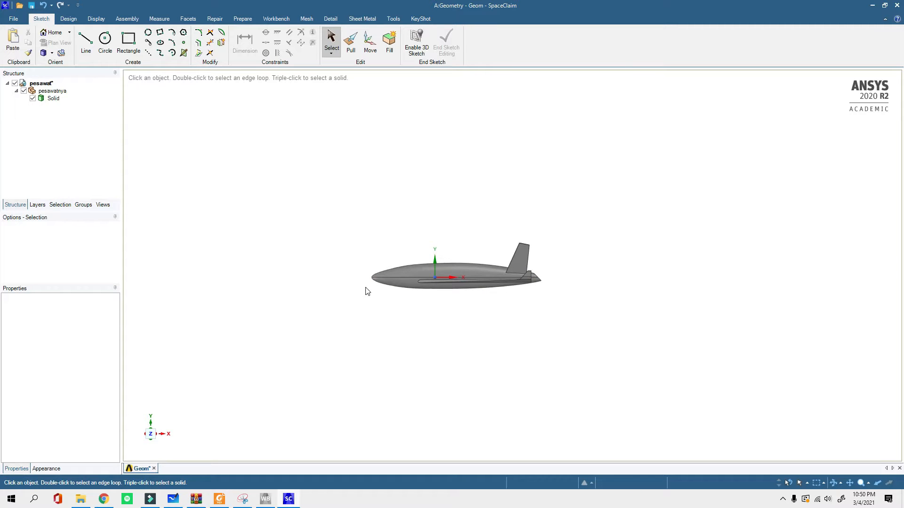
scroll(489, 269, down, 2)
scroll(498, 269, down, 1)
scroll(447, 268, up, 1)
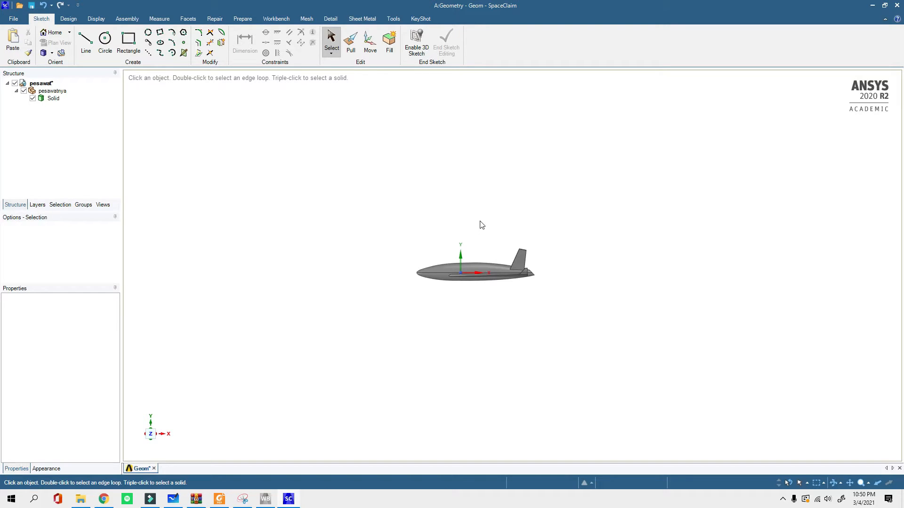
scroll(414, 278, up, 2)
scroll(423, 298, down, 1)
scroll(427, 289, up, 2)
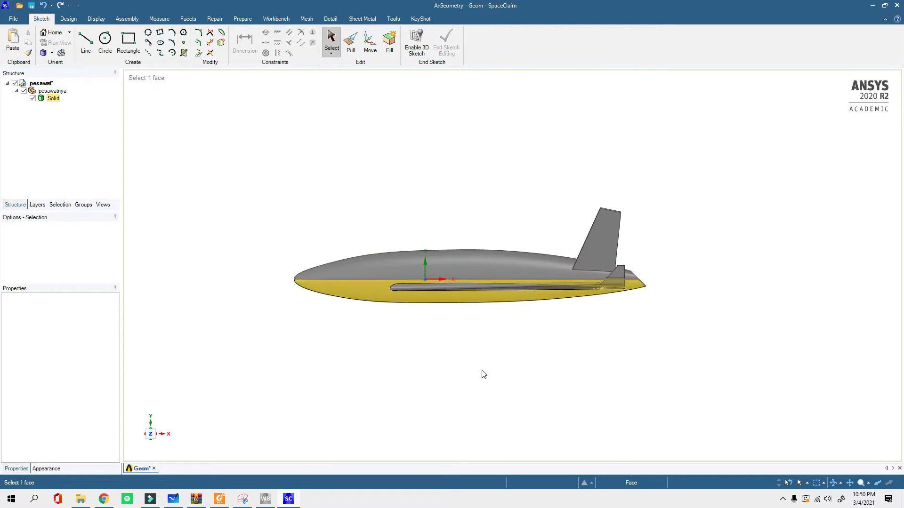
scroll(417, 260, down, 4)
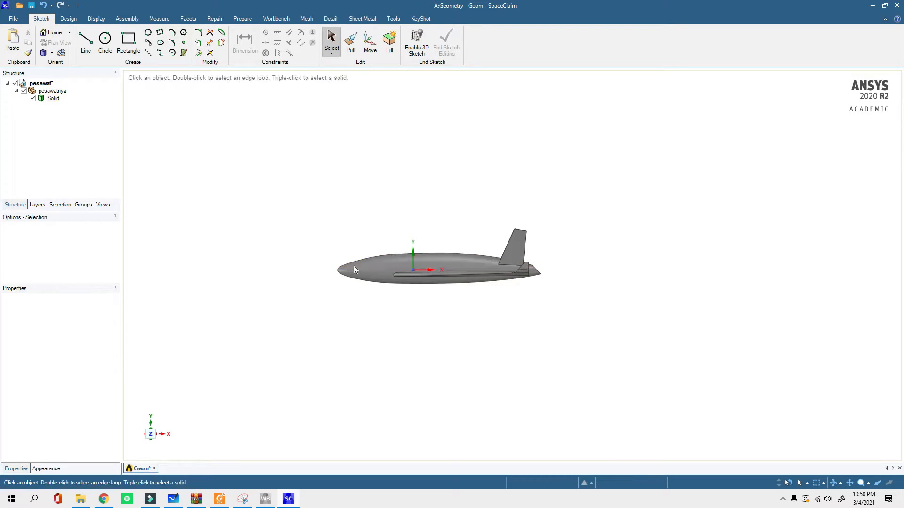
scroll(414, 273, up, 3)
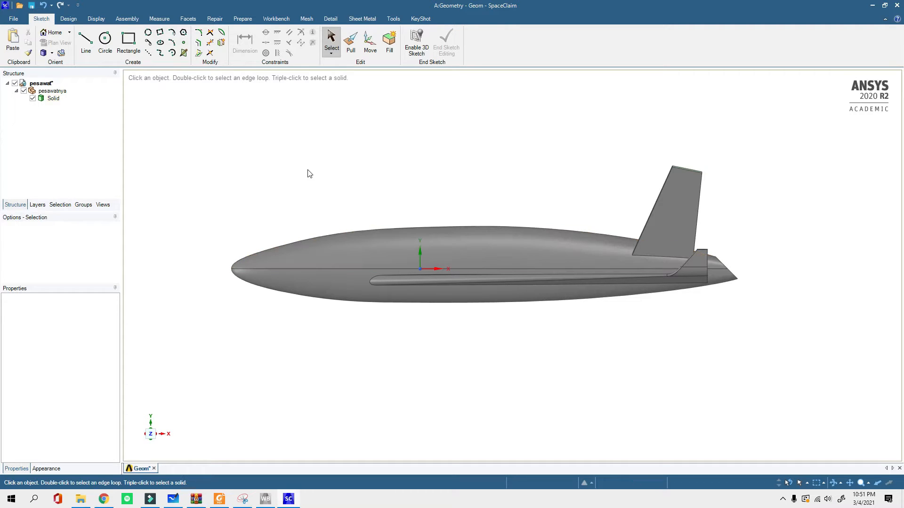
Step: Start the Move tool on the pesawatnya component and anchor its move handle at the coordinate system origin
click(65, 91)
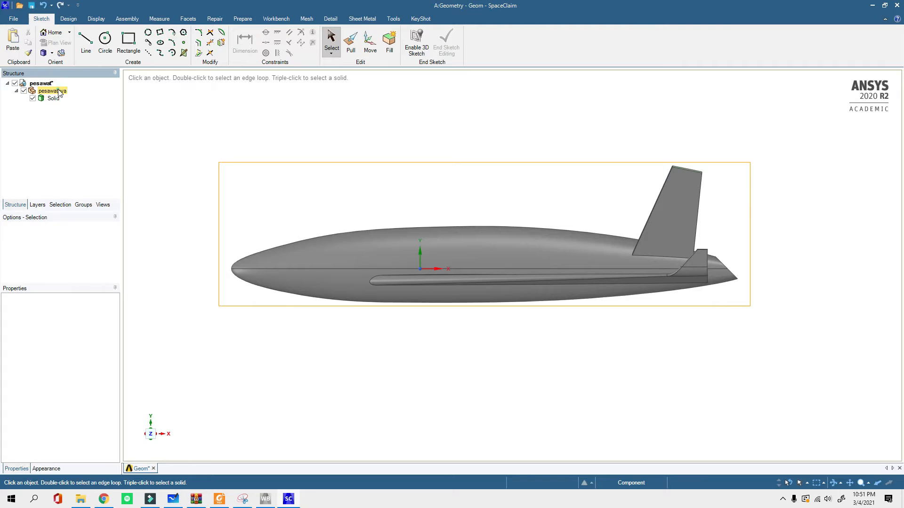
click(70, 23)
click(197, 40)
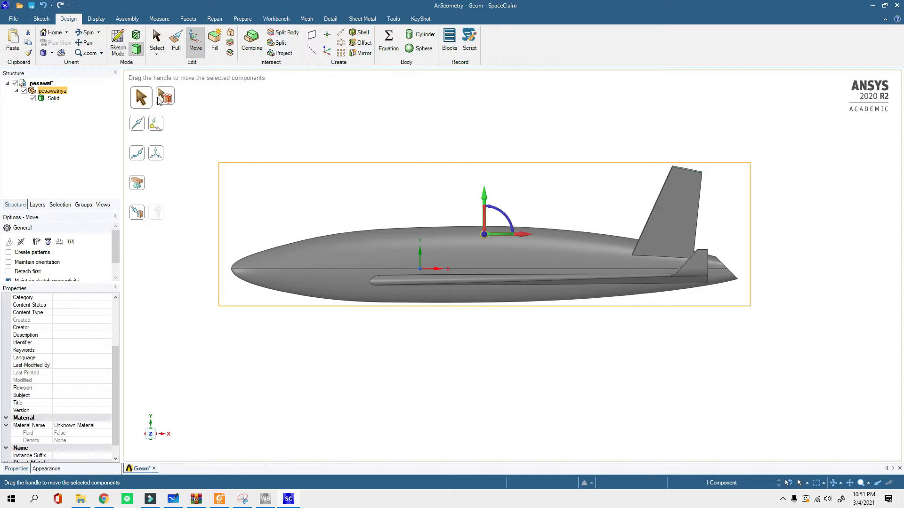
click(161, 131)
middle_drag(307, 137, 309, 144)
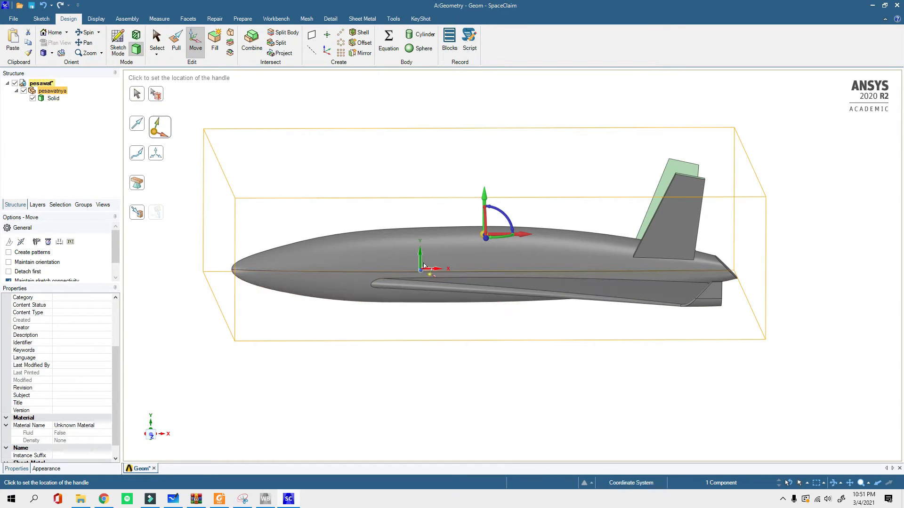
click(421, 271)
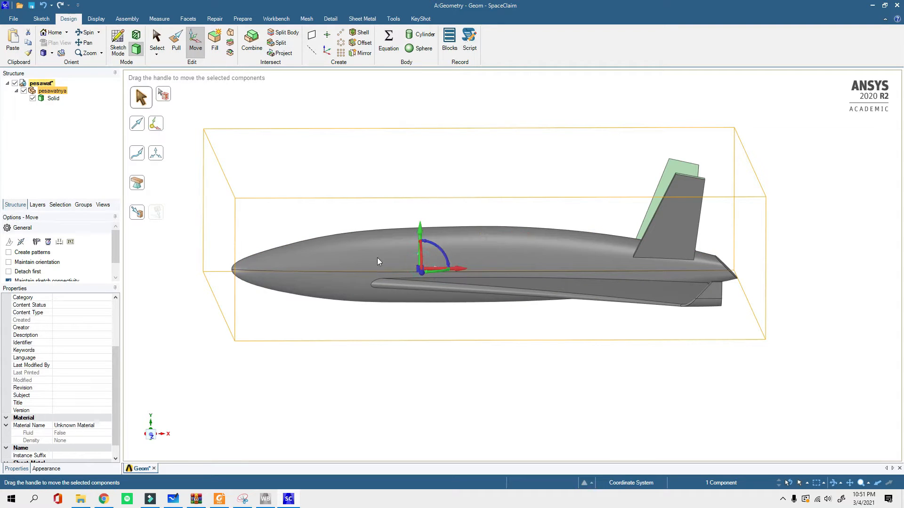
Step: Rotate the pesawatnya component about the Z axis by 350° in the side view
click(151, 435)
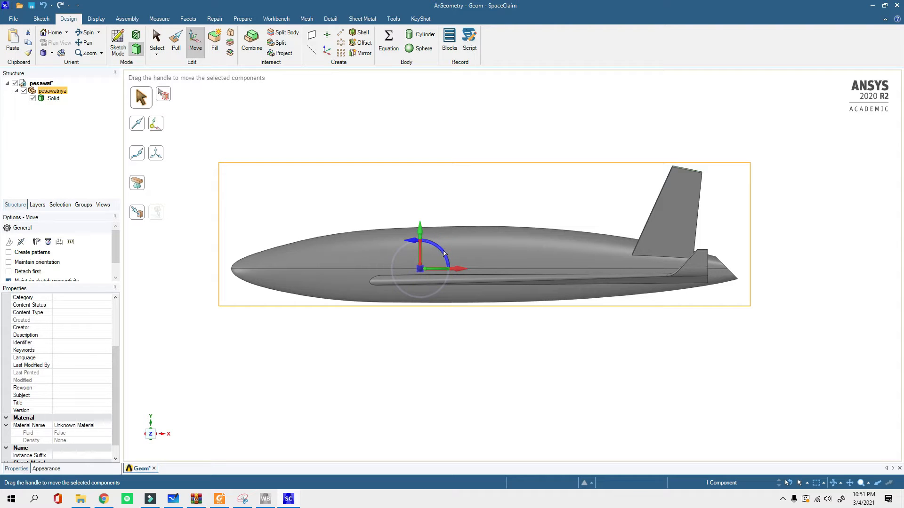
drag(445, 255, 448, 255)
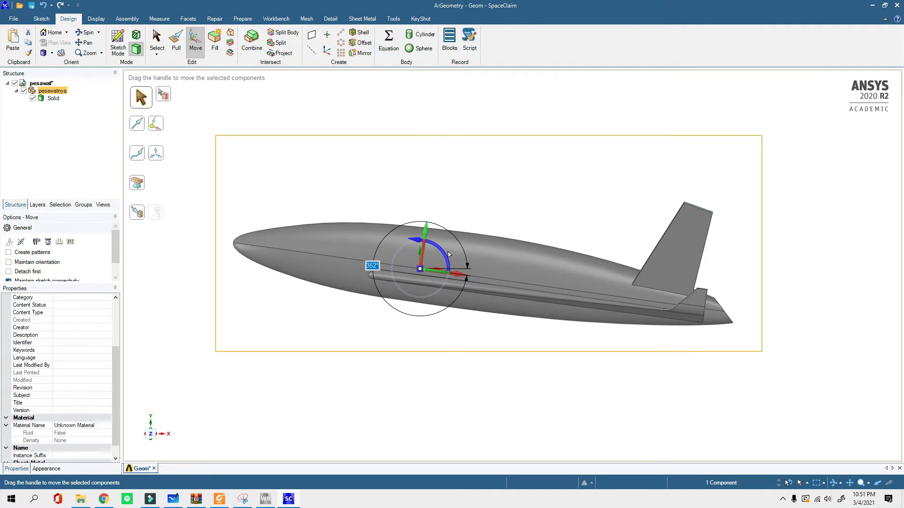
drag(448, 252, 448, 252)
text(3)
key(Return)
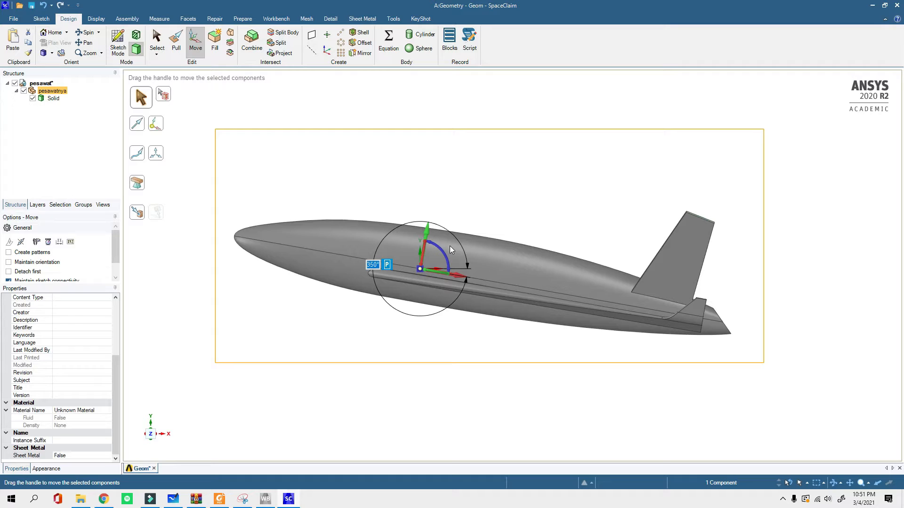
key(Escape)
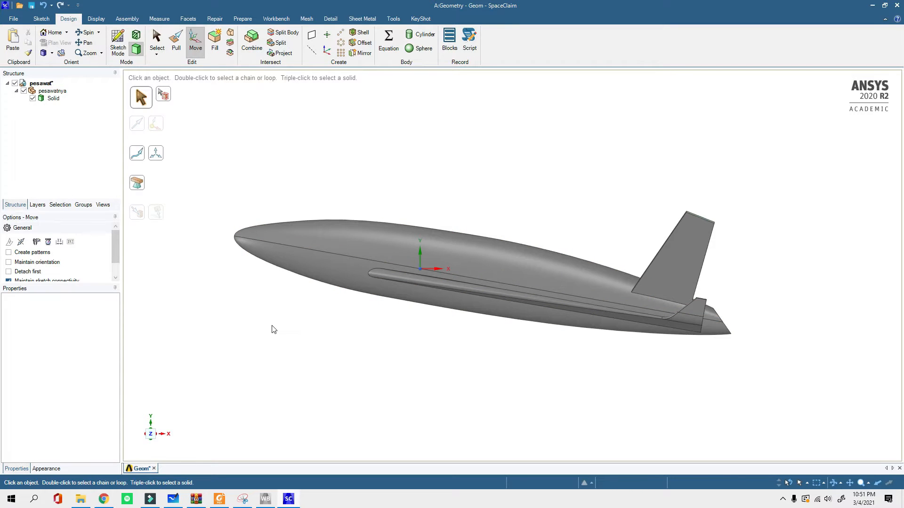
key(Escape)
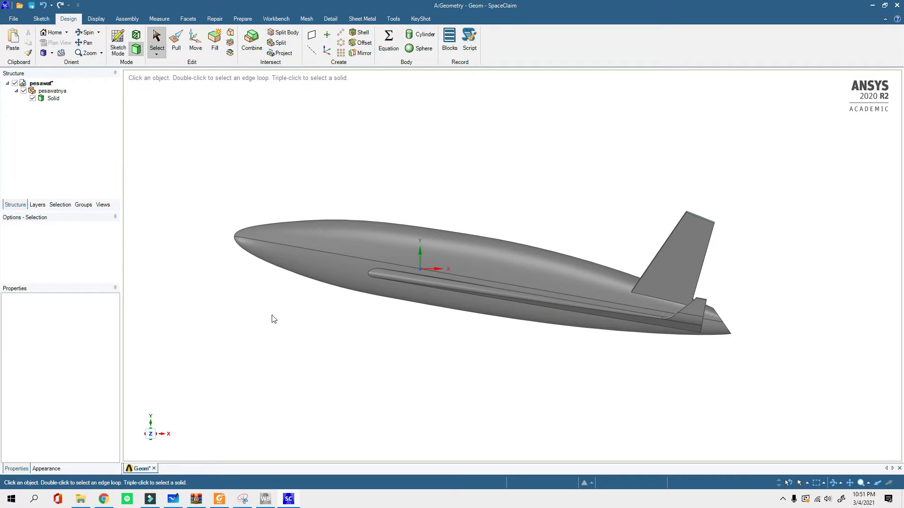
Step: Inspect the pitched aircraft in a three-dimensional view, both from a distance and up close
middle_drag(309, 313, 329, 335)
scroll(330, 335, down, 5)
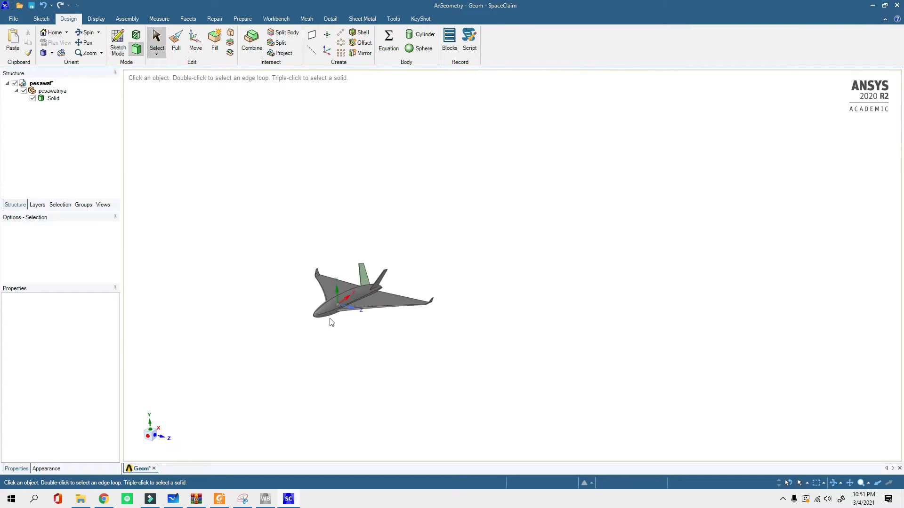
scroll(336, 340, up, 6)
scroll(436, 232, down, 4)
scroll(433, 231, up, 5)
scroll(391, 352, down, 5)
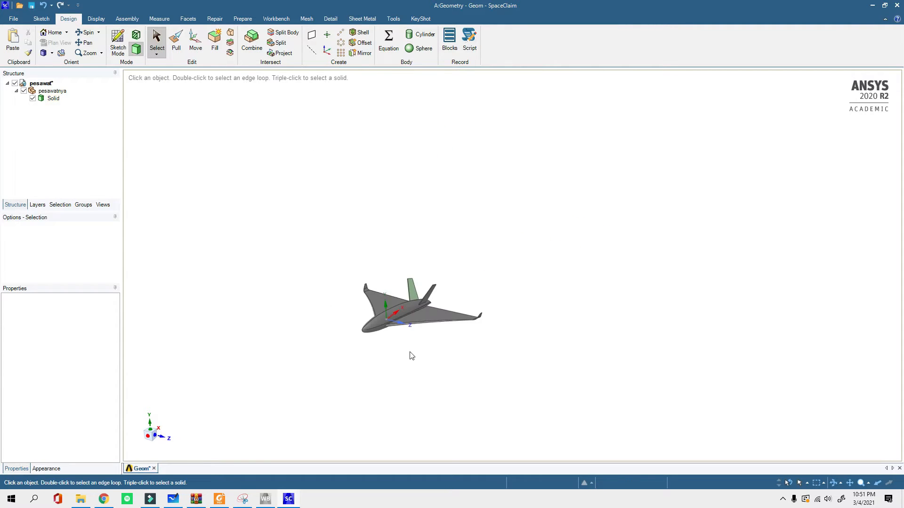
scroll(414, 337, up, 4)
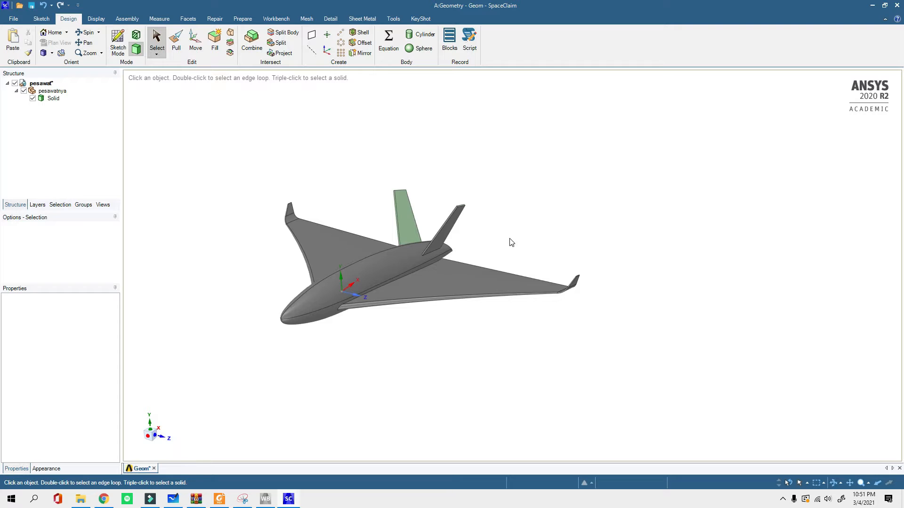
scroll(489, 254, down, 2)
scroll(460, 258, up, 4)
scroll(377, 305, down, 2)
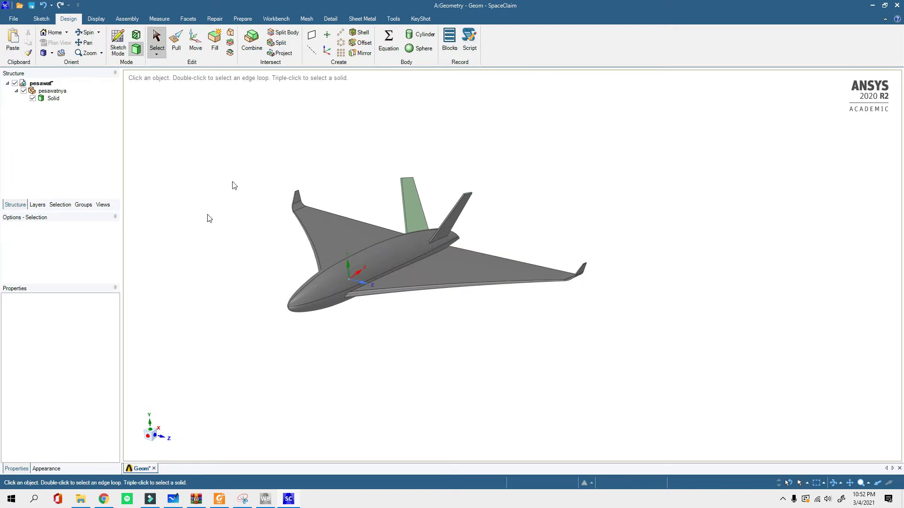
Step: Start a box enclosure with the Enclosure tool and select the aircraft solid as the enclosed body
click(337, 229)
click(234, 160)
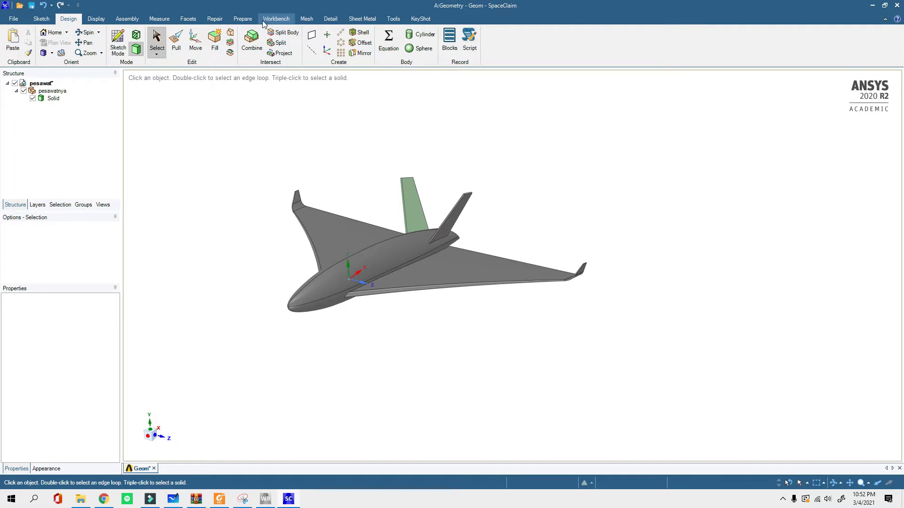
click(242, 19)
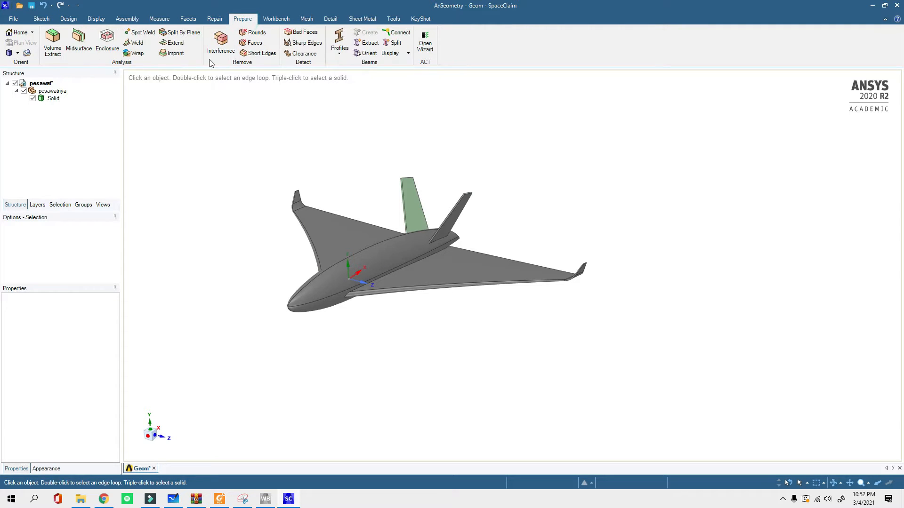
click(106, 41)
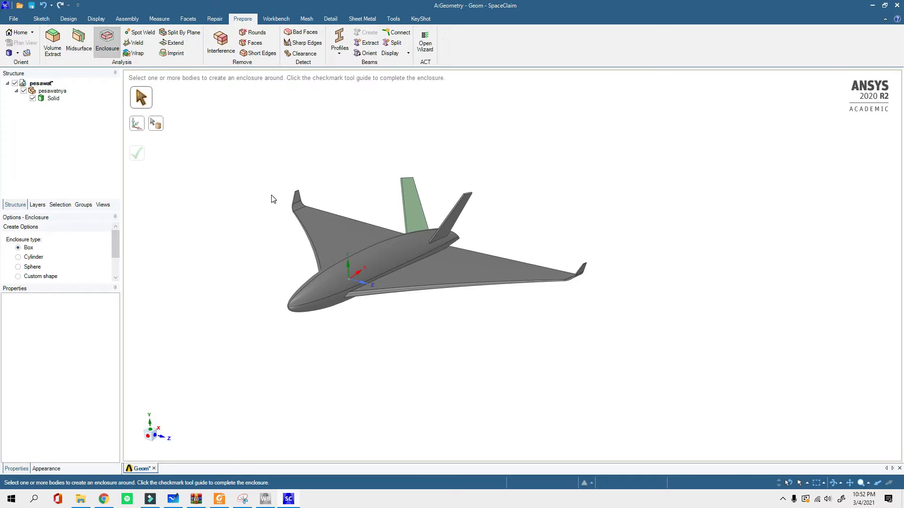
scroll(274, 200, down, 3)
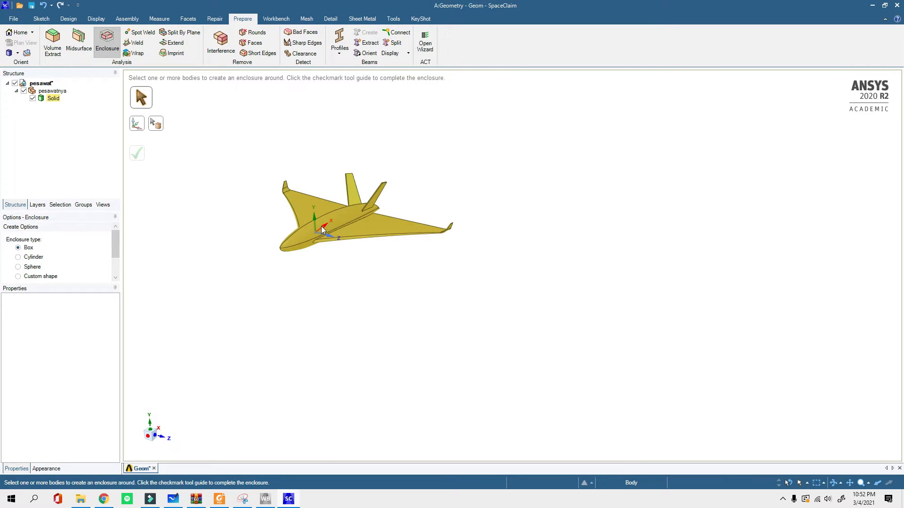
click(330, 221)
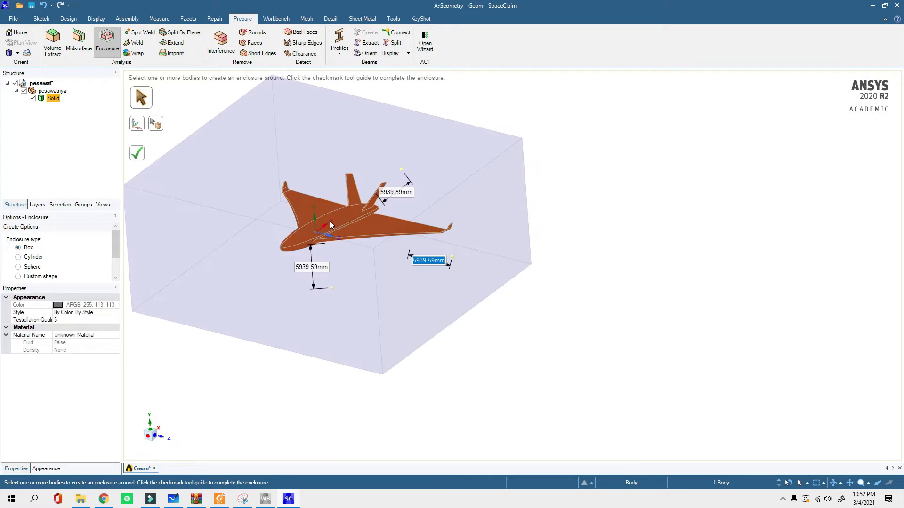
Step: Turn off symmetric dimensions for the enclosure so each side can be sized independently
scroll(338, 237, down, 3)
scroll(118, 250, down, 3)
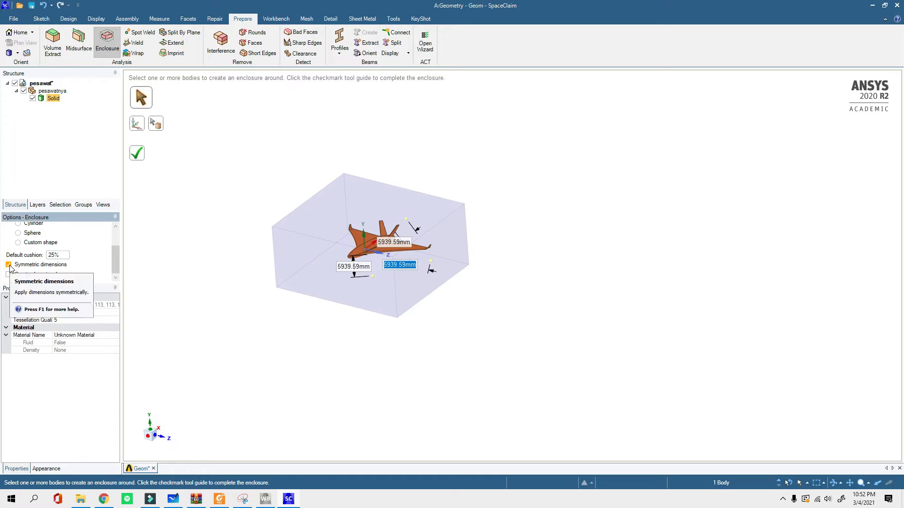
click(9, 265)
scroll(289, 228, up, 1)
scroll(289, 228, up, 2)
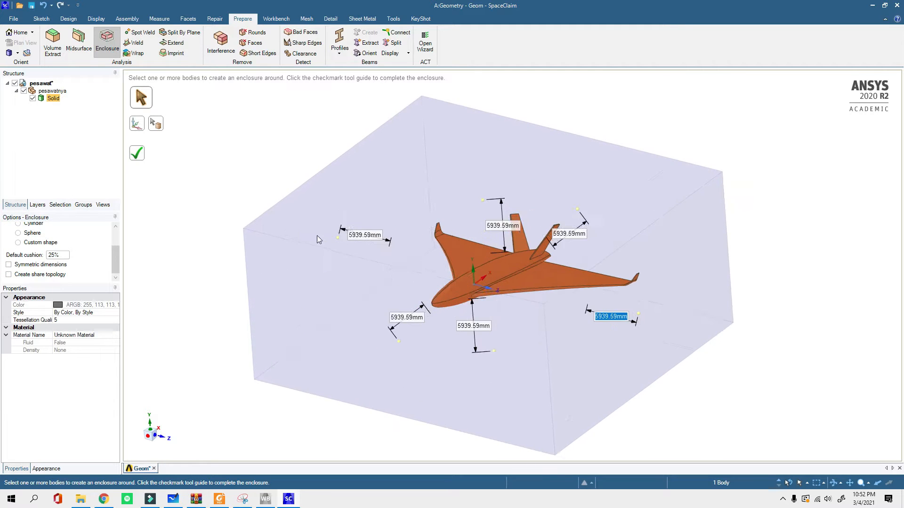
Step: Set the enclosure clearance beyond each wingtip to 20000 mm
scroll(317, 237, down, 3)
middle_drag(333, 254, 372, 240)
scroll(521, 289, up, 3)
middle_drag(521, 289, 512, 311)
click(425, 282)
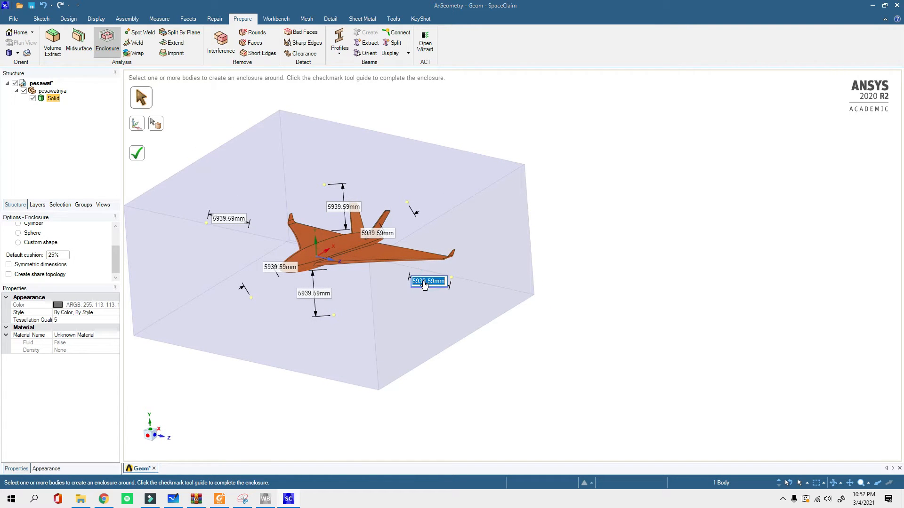
text(20000)
key(Return)
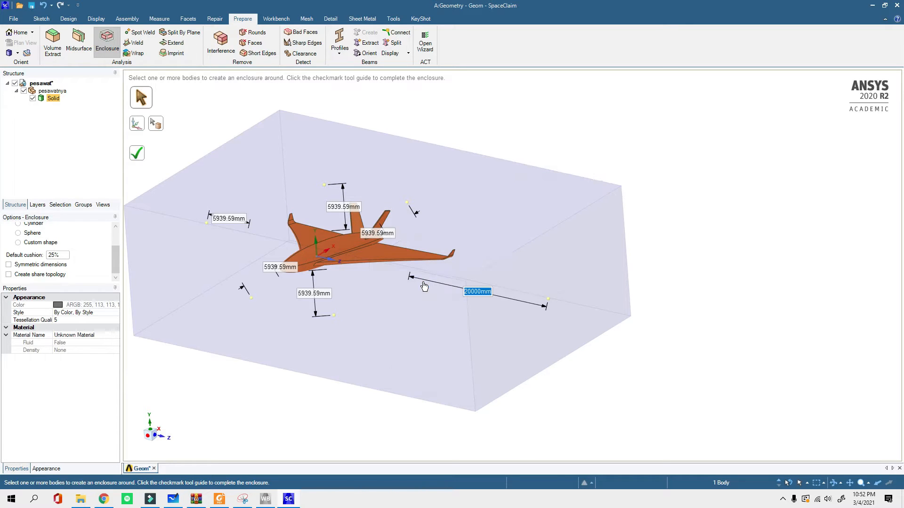
click(216, 220)
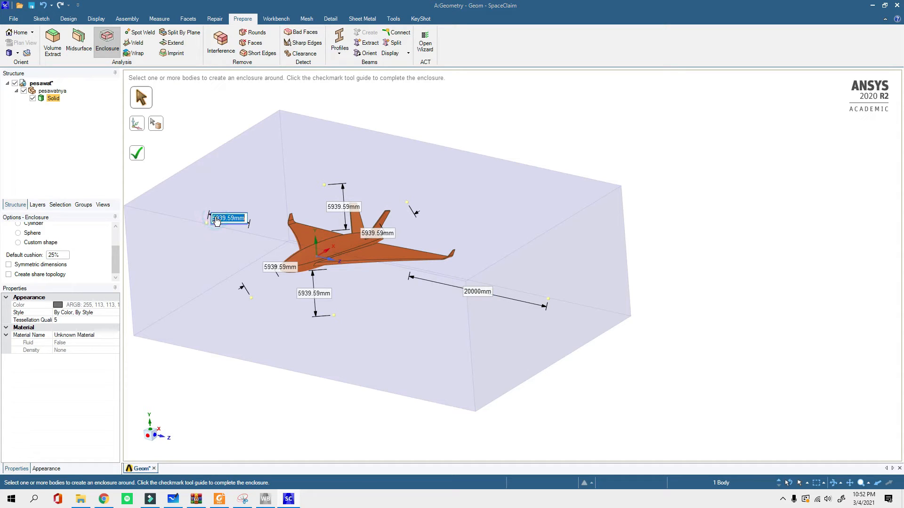
text(20000)
key(Return)
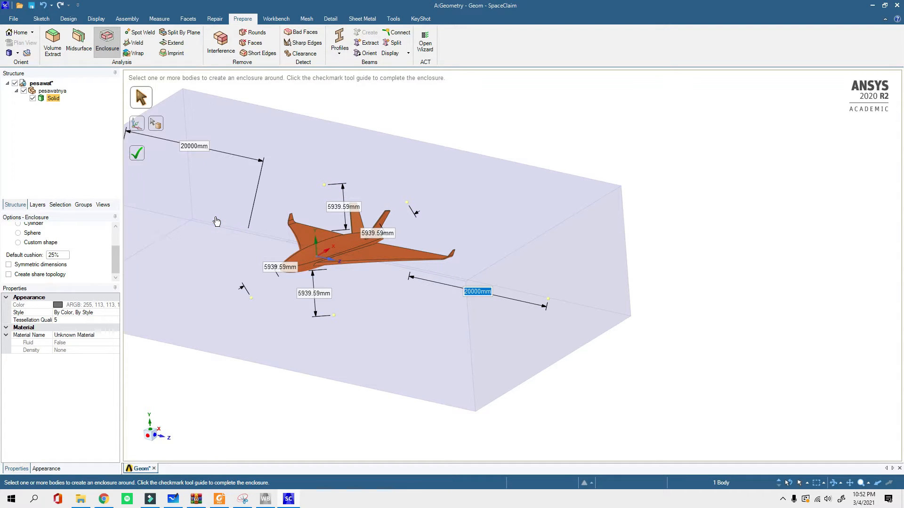
Step: Set the enclosure clearances above and below the aircraft to 20000 mm each
scroll(217, 222, down, 3)
middle_drag(290, 254, 315, 213)
click(316, 207)
text(2000)
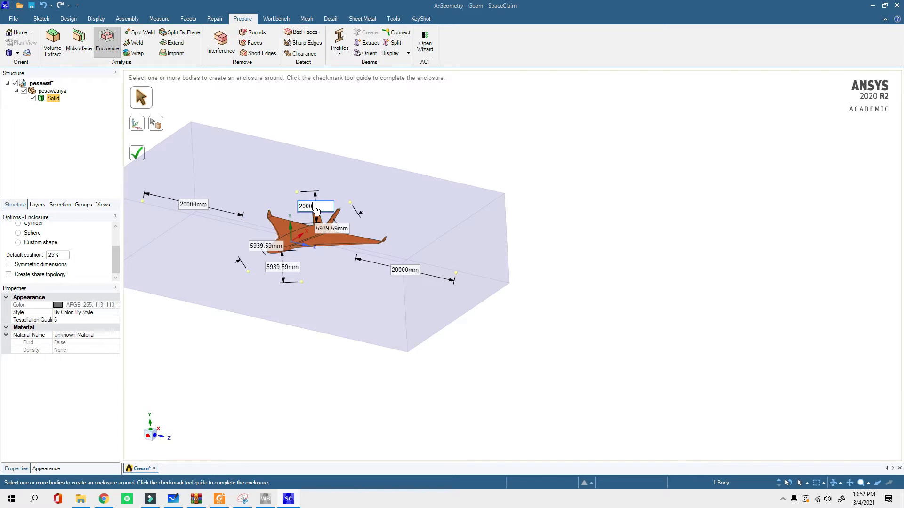
text(0)
key(Return)
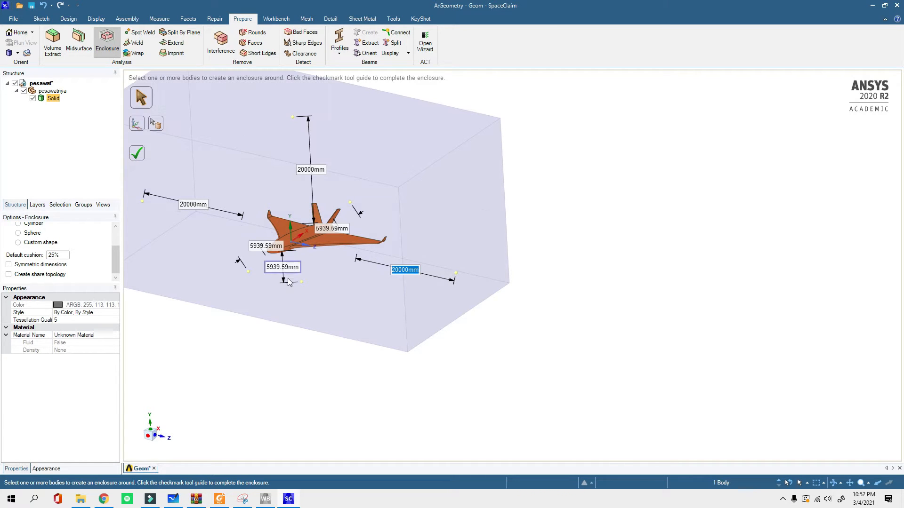
click(287, 272)
text(2000)
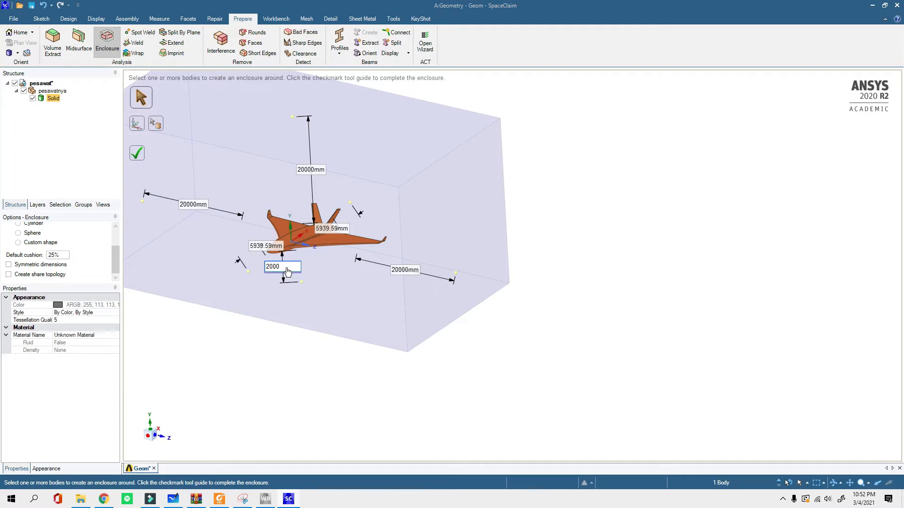
text(0)
key(Return)
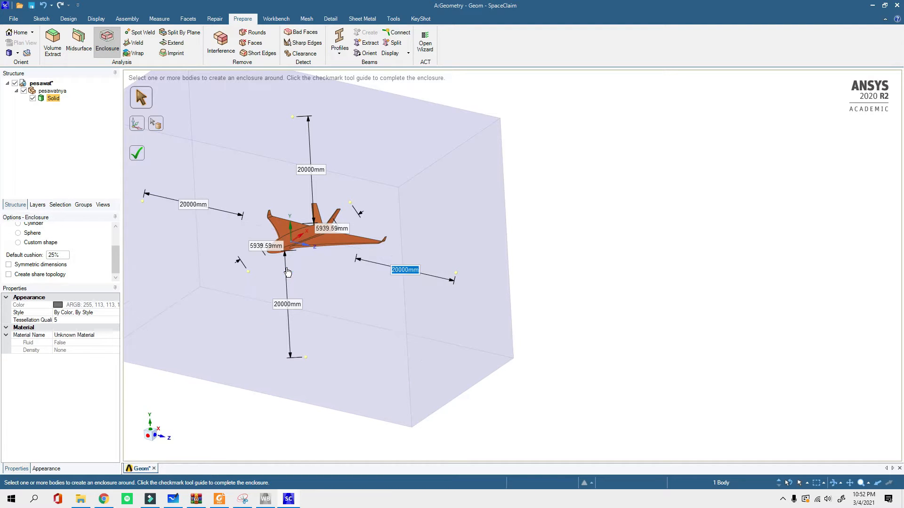
Step: Set the enclosure clearance in front of the aircraft's nose to 20000 mm
key(Tab)
key(Tab)
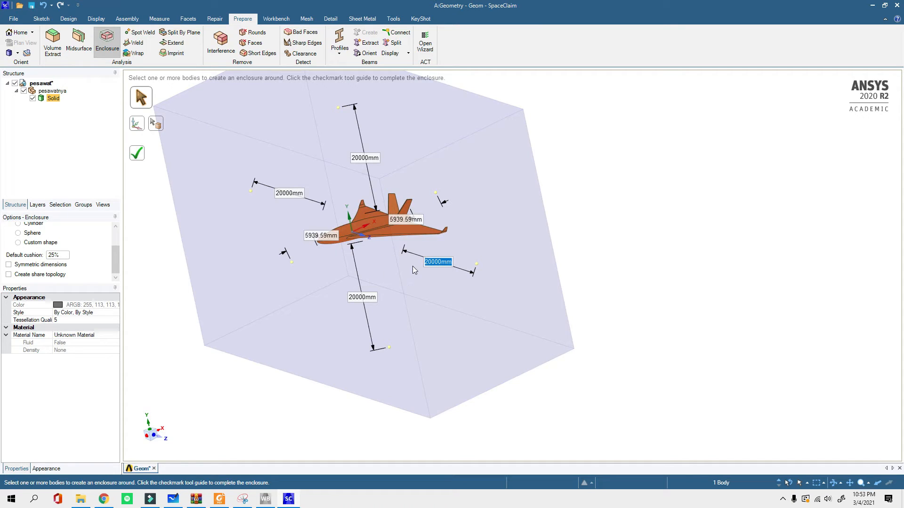
click(322, 237)
text(200)
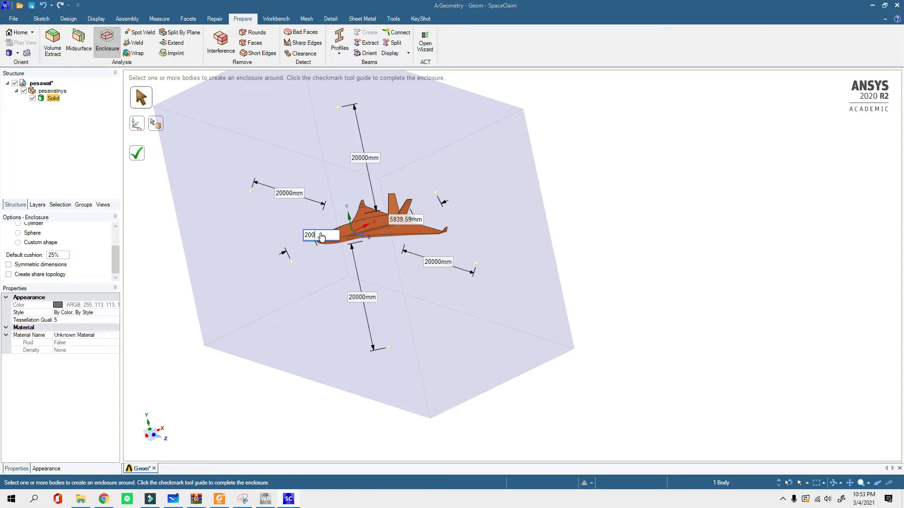
text(00)
key(Tab)
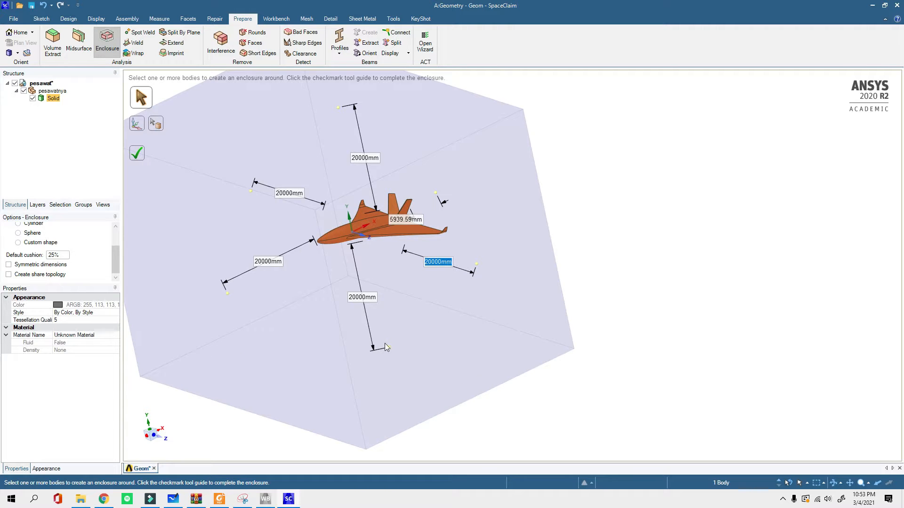
Step: Inspect the enclosure preview and its clearances around the aircraft from several angles
middle_drag(505, 274, 596, 235)
middle_drag(571, 236, 361, 292)
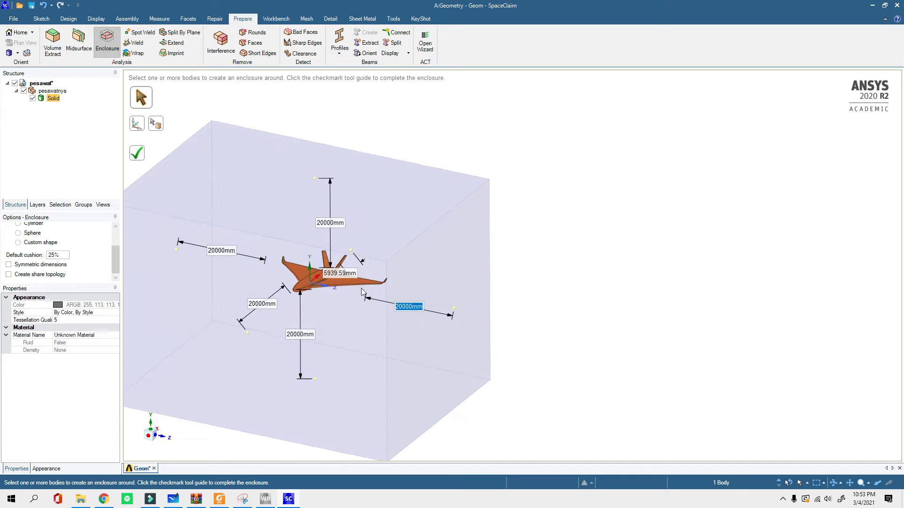
scroll(393, 179, down, 3)
scroll(371, 217, up, 5)
scroll(373, 217, down, 1)
middle_drag(378, 256, 365, 259)
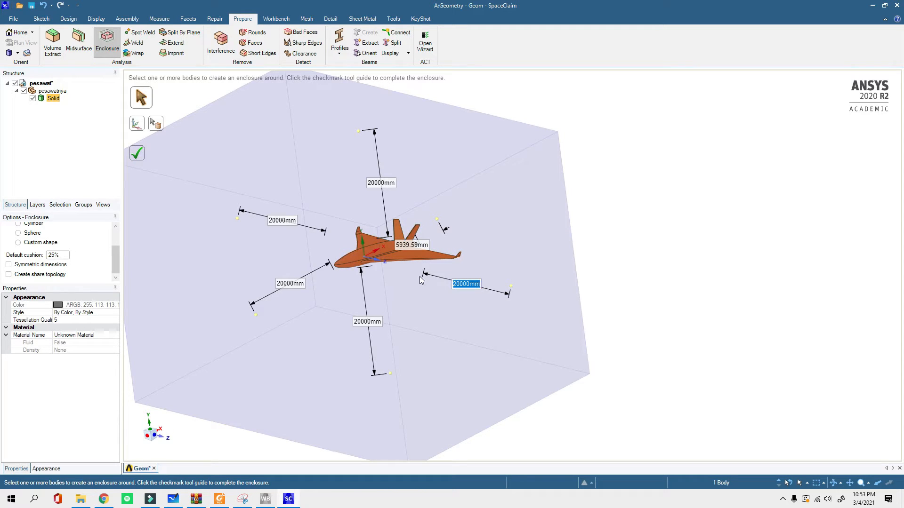
middle_drag(476, 172, 485, 266)
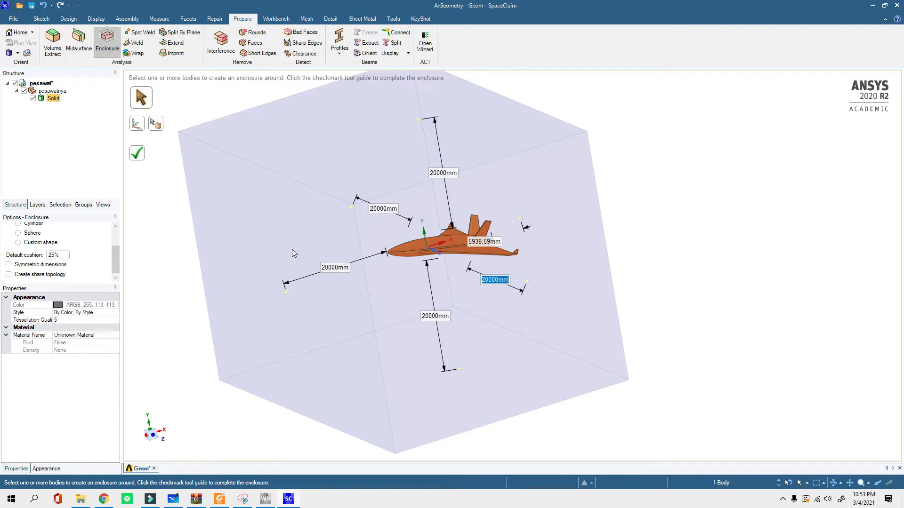
Step: Set the enclosure clearance behind the aircraft's tail to 80000 mm
scroll(395, 275, down, 3)
middle_drag(409, 241, 485, 241)
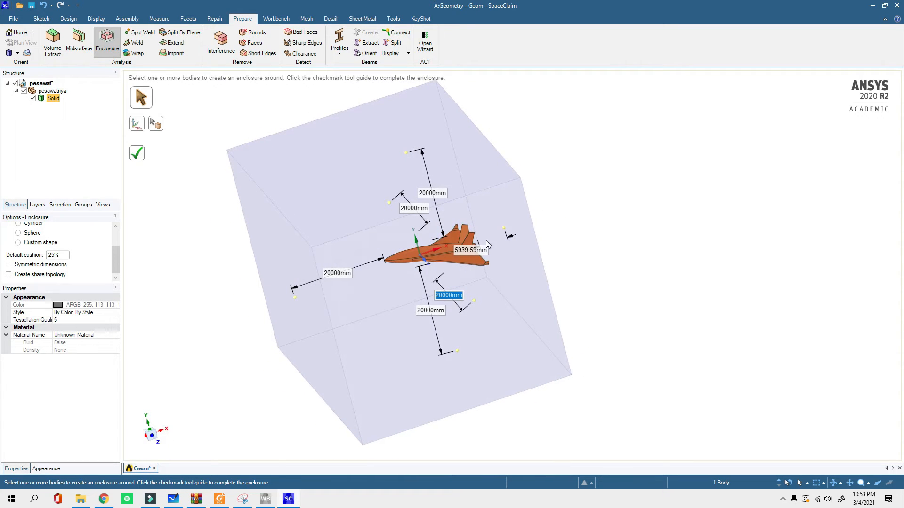
click(478, 255)
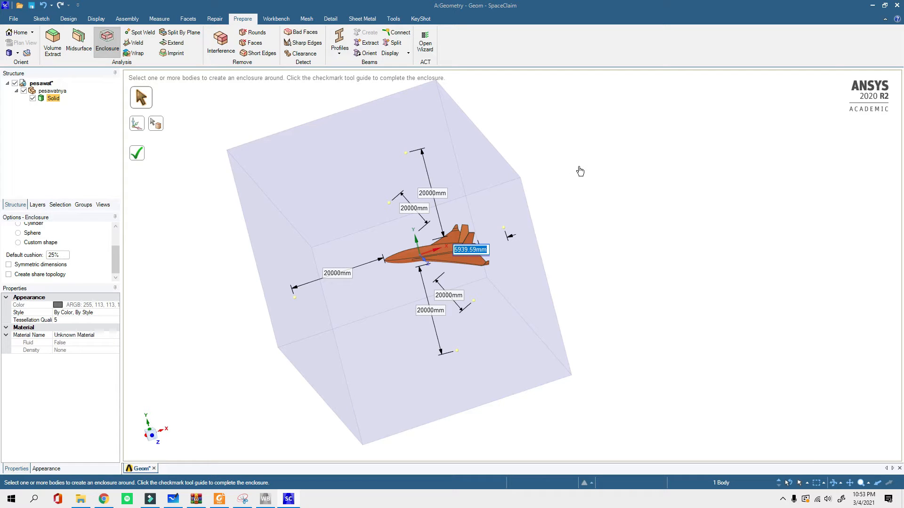
text(80000)
key(Tab)
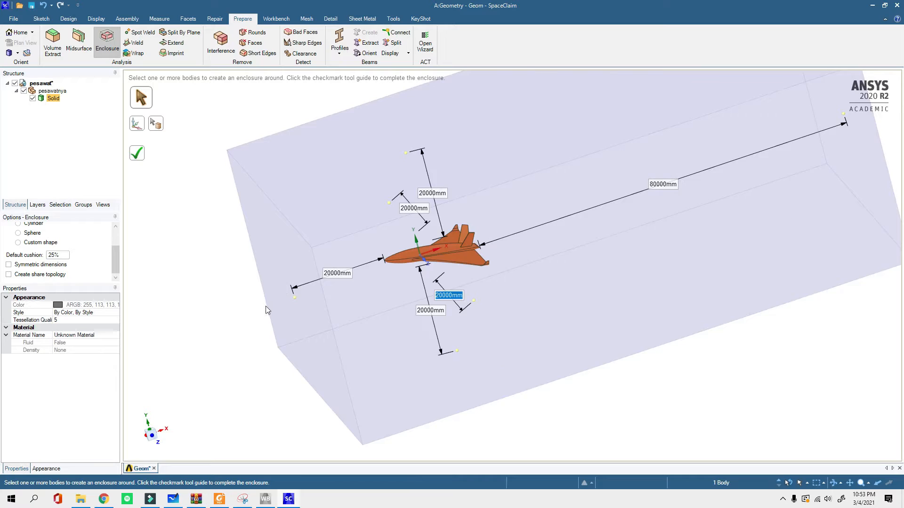
scroll(546, 366, down, 3)
click(546, 366)
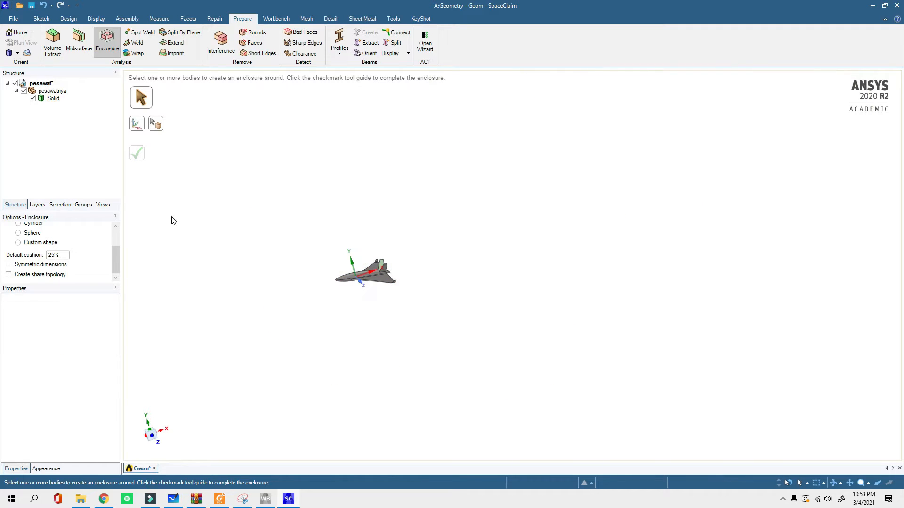
Step: Select the aircraft solid for the enclosure again and set the clearance beyond each wingtip to 20000 mm
click(391, 281)
scroll(426, 286, up, 3)
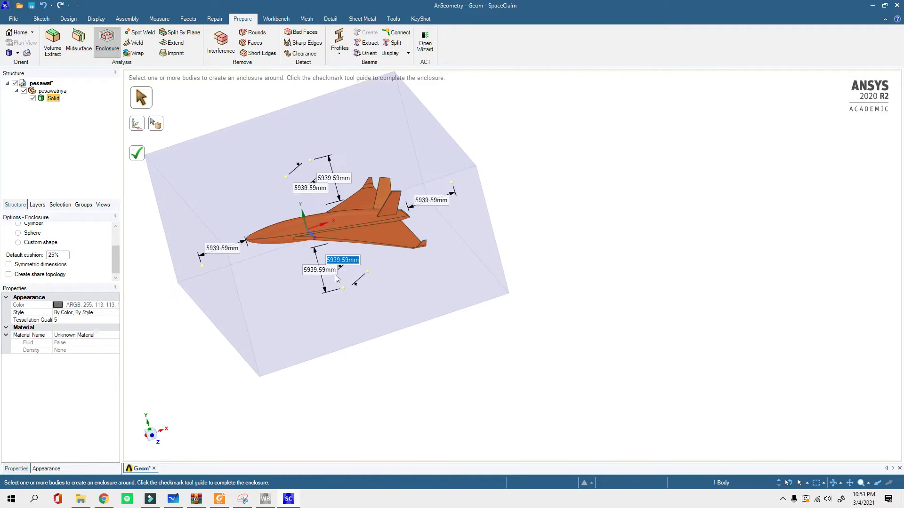
middle_drag(427, 287, 413, 291)
text(2)
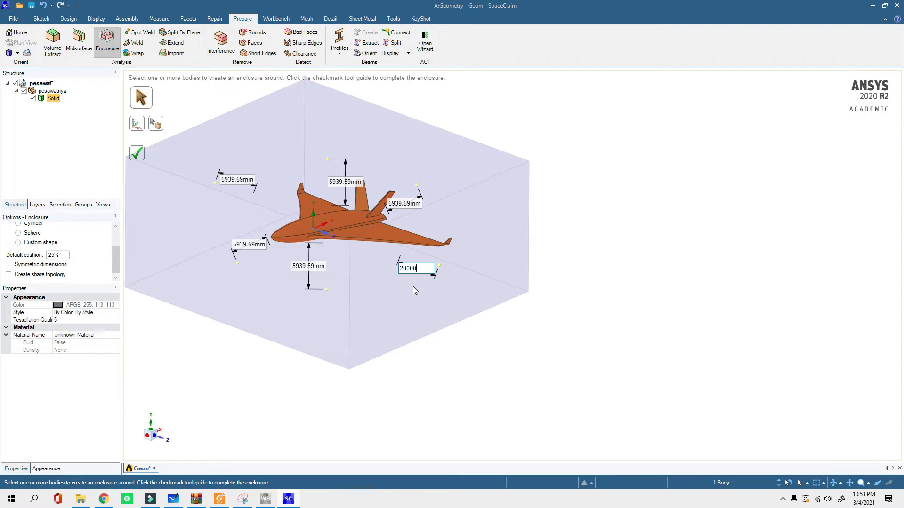
text(0000)
key(Return)
click(239, 181)
text(200)
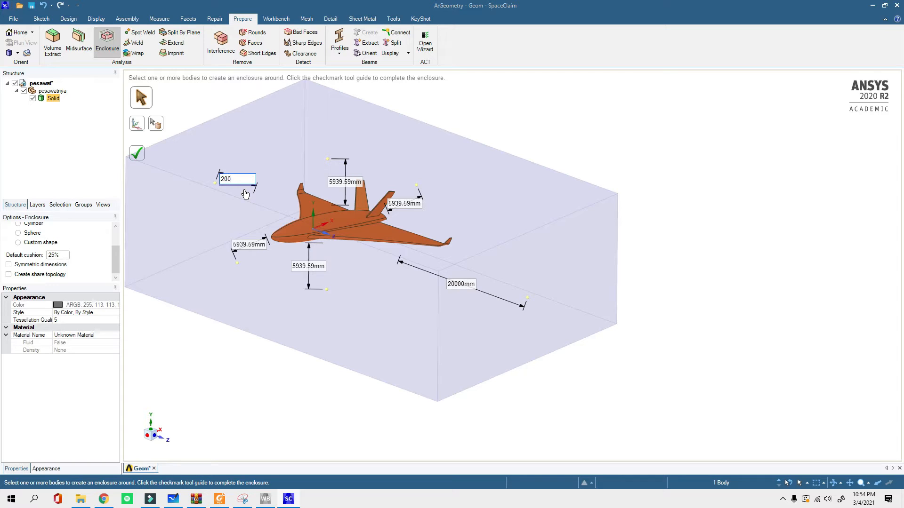
text(00)
key(Return)
Step: Set the enclosure clearances in front of the nose, below and above the aircraft to 20000 mm each
click(247, 245)
text(2)
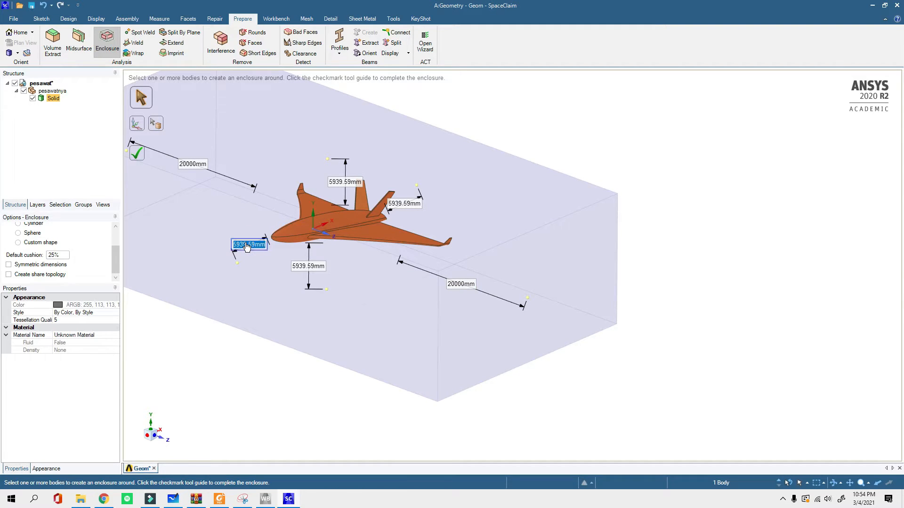
key(Return)
click(302, 269)
text(20000mm)
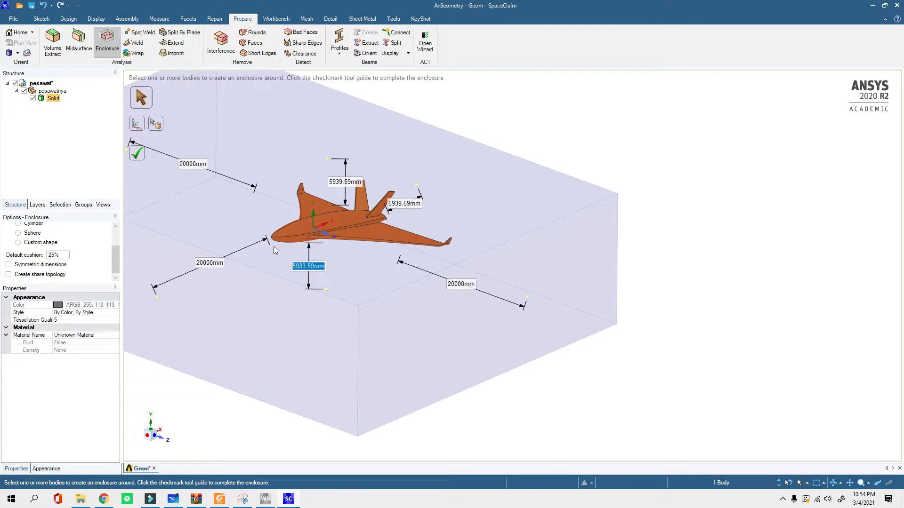
key(Return)
click(347, 184)
text(20000)
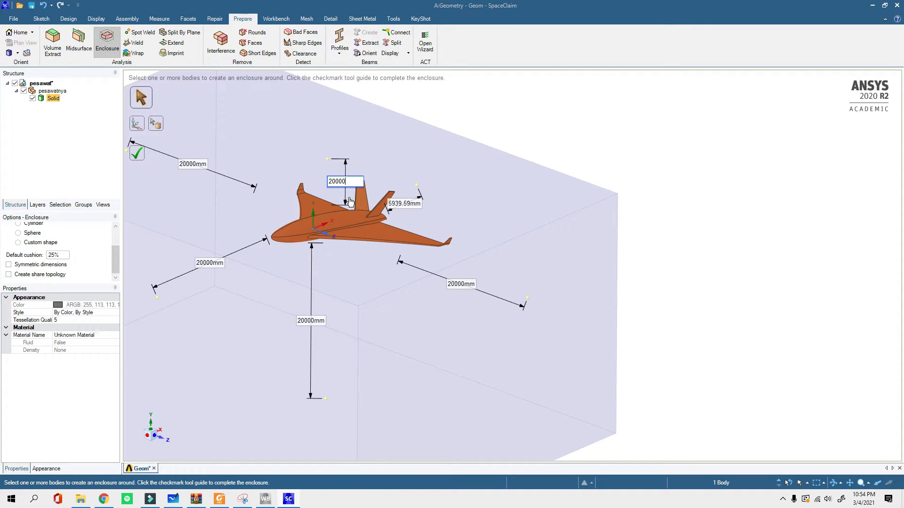
key(Return)
Step: Set the clearance behind the tail to 80000 mm and complete the box enclosure
click(390, 204)
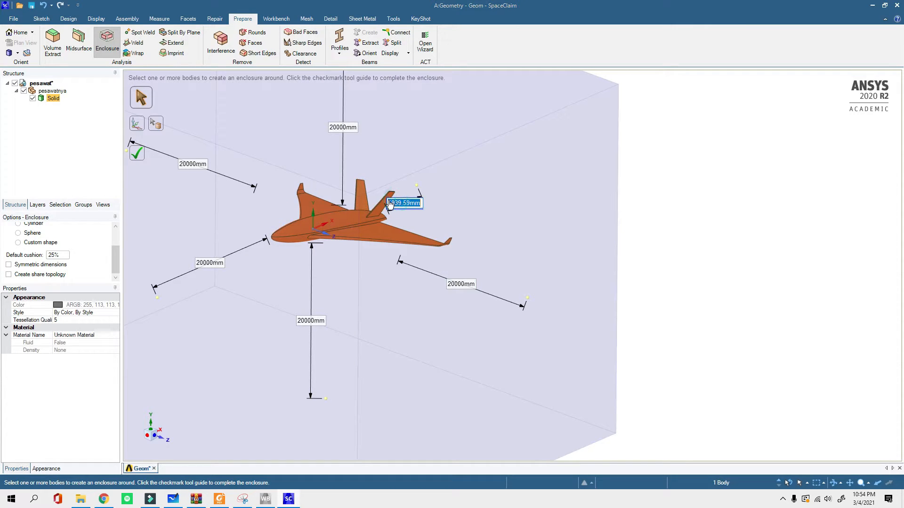
key(BackSpace)
text(80000)
key(Tab)
scroll(331, 244, down, 4)
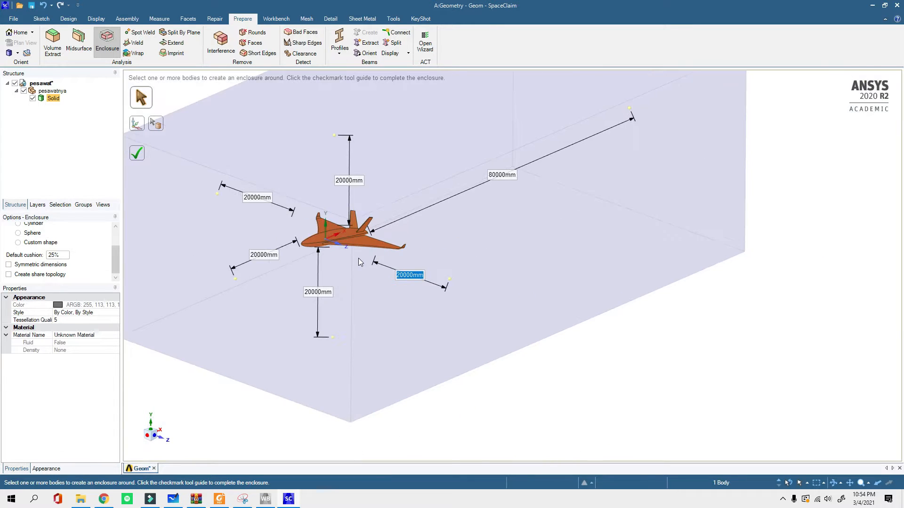
click(134, 161)
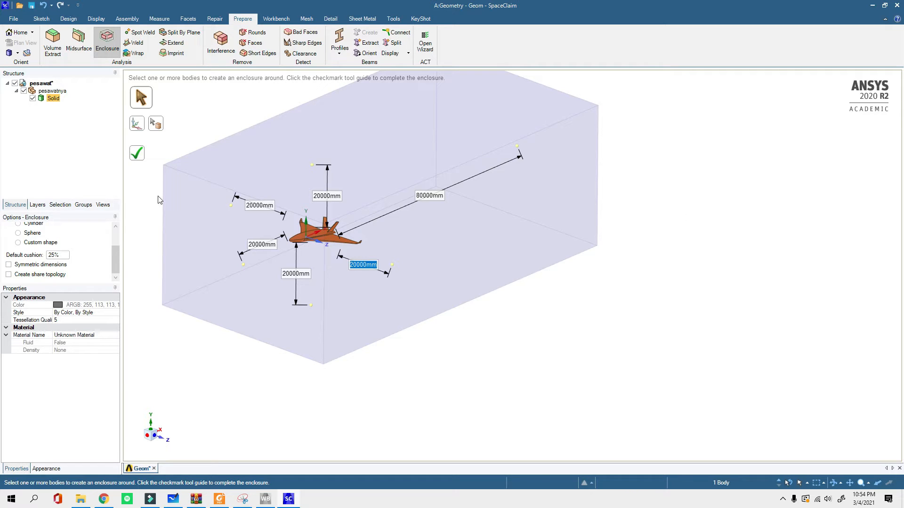
click(140, 158)
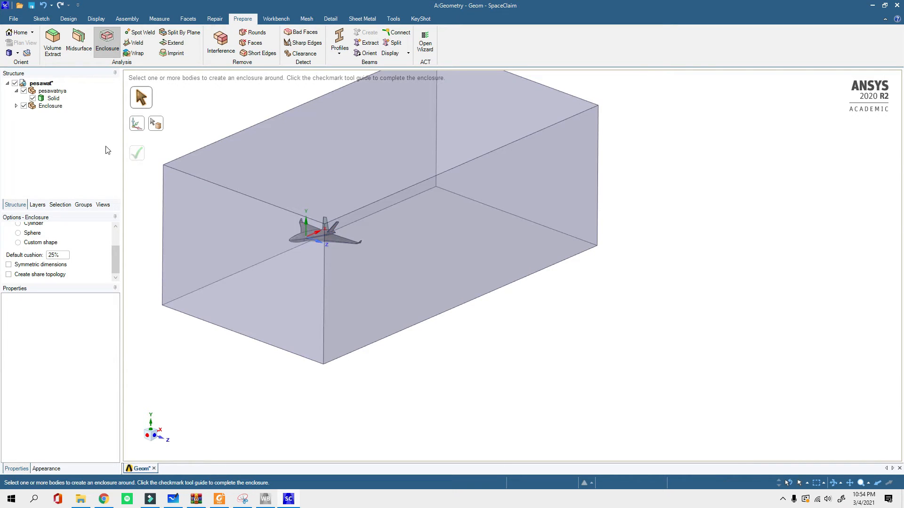
Step: Leave the Enclosure tool and hide the pesawatnya aircraft component so only the enclosure is shown
click(161, 441)
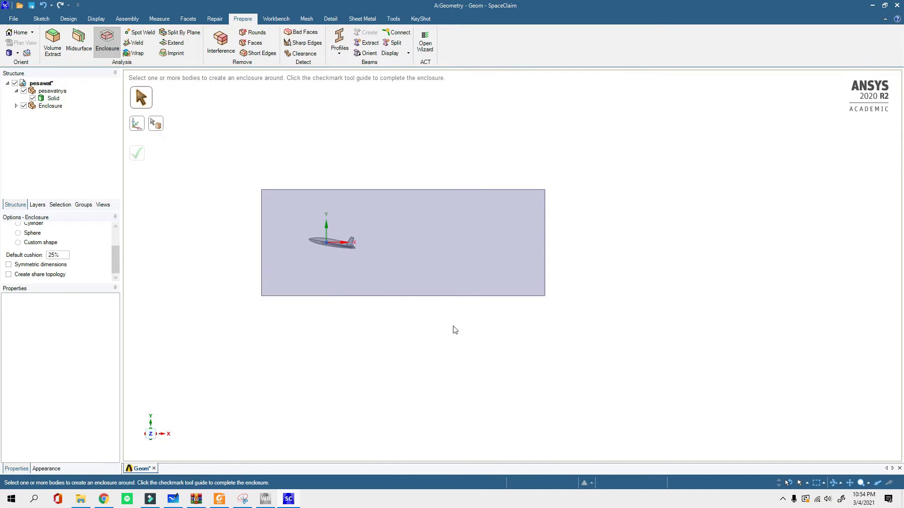
scroll(280, 274, down, 1)
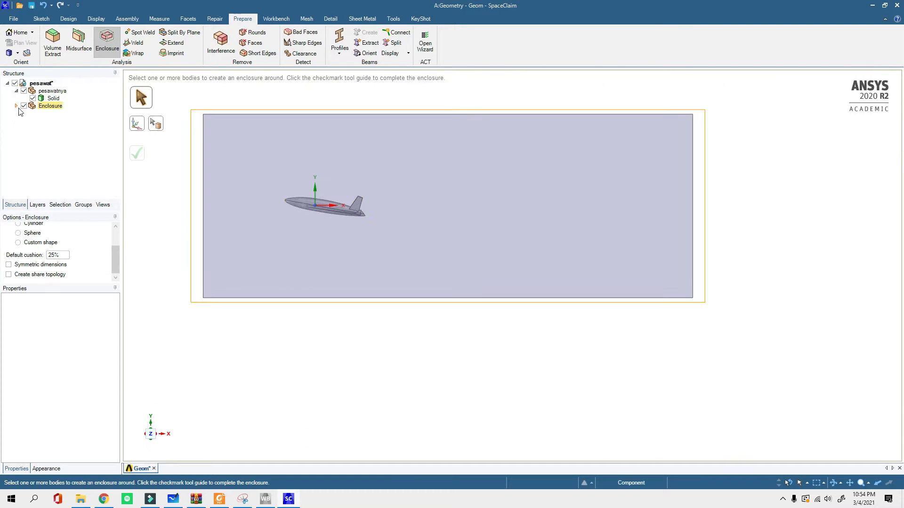
right_click(142, 196)
click(135, 155)
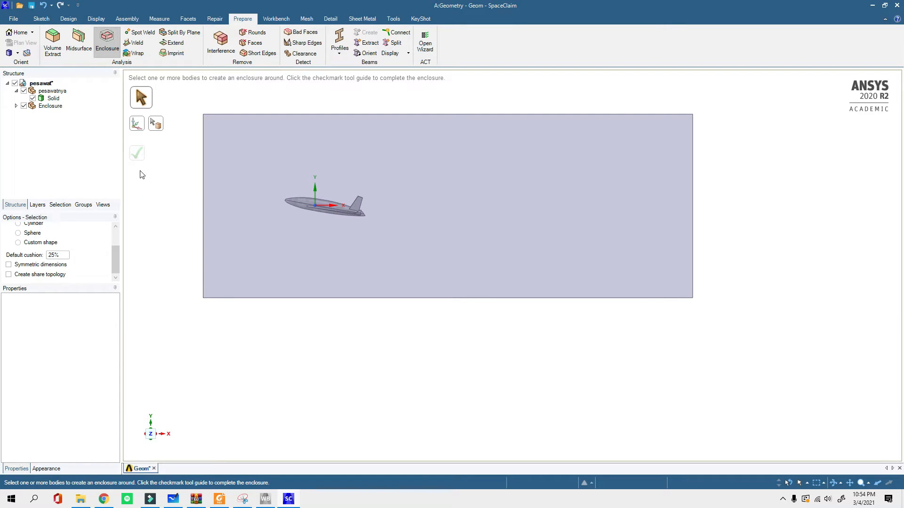
key(Escape)
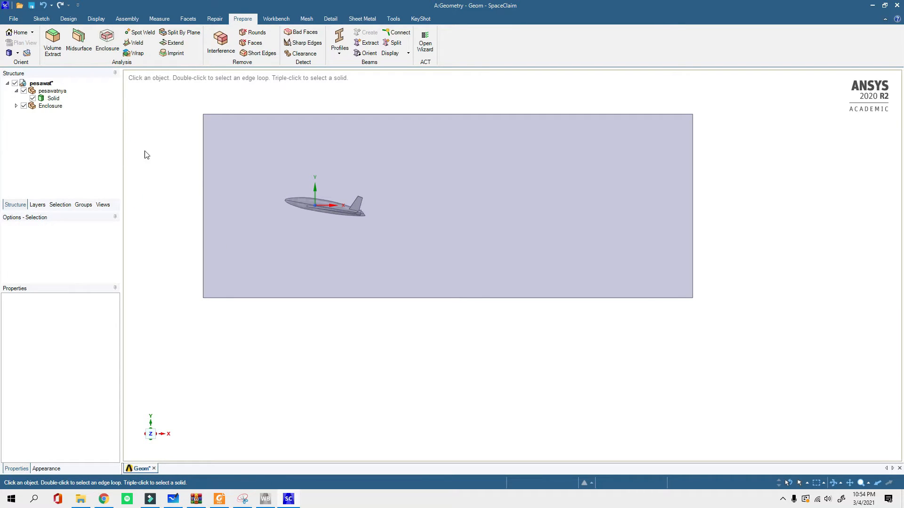
scroll(174, 162, down, 3)
scroll(165, 157, up, 5)
click(33, 94)
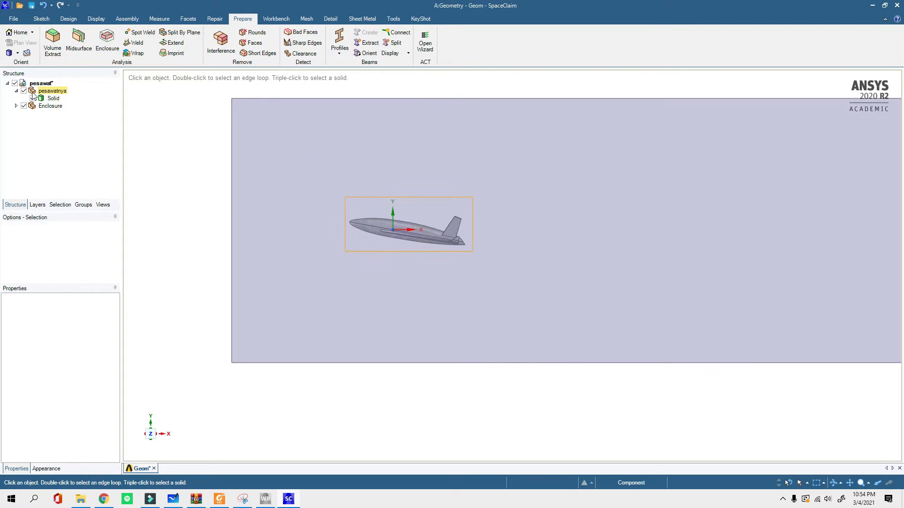
scroll(300, 237, down, 3)
middle_drag(327, 256, 355, 274)
click(52, 90)
click(23, 90)
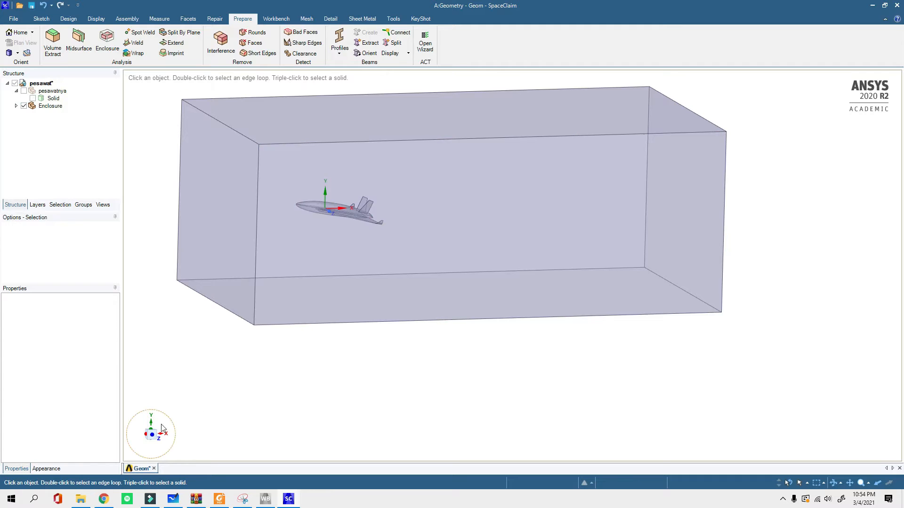
Step: Examine the aircraft-shaped cavity inside the enclosure from the side and at an angle
click(153, 438)
click(279, 206)
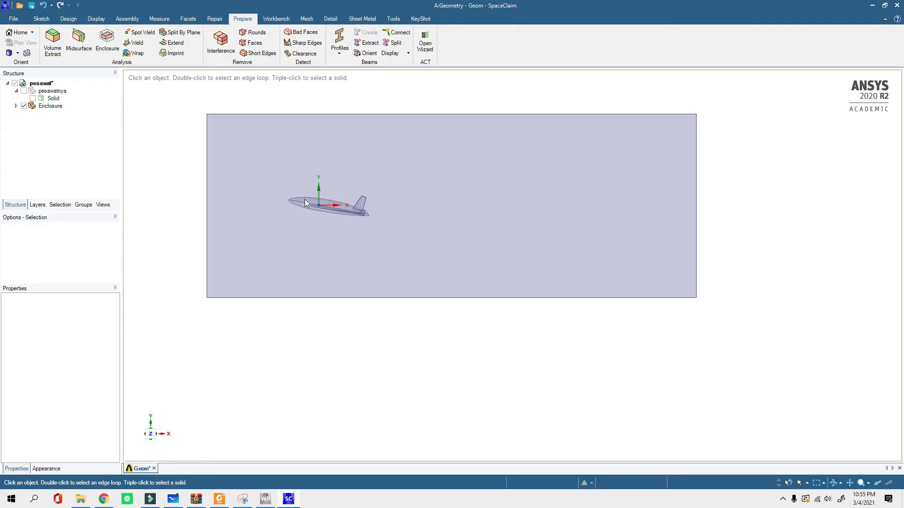
click(277, 190)
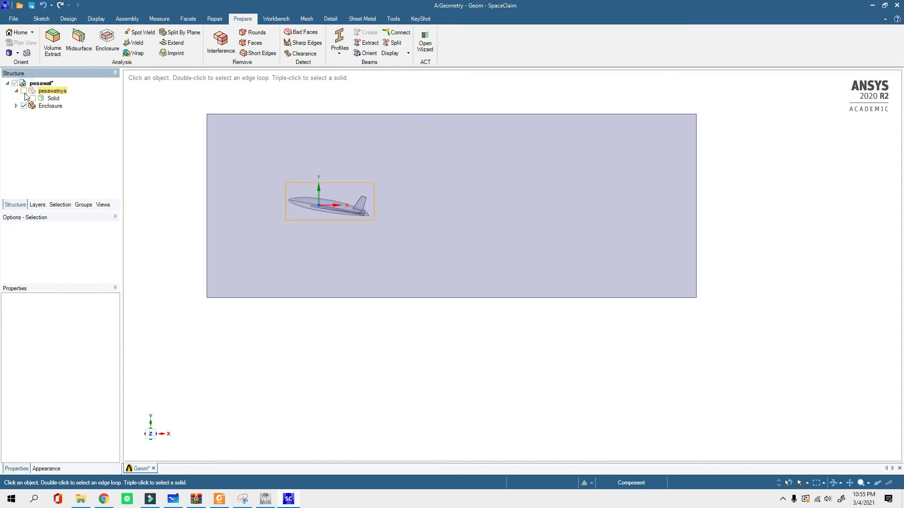
middle_drag(264, 141, 260, 183)
scroll(416, 286, down, 4)
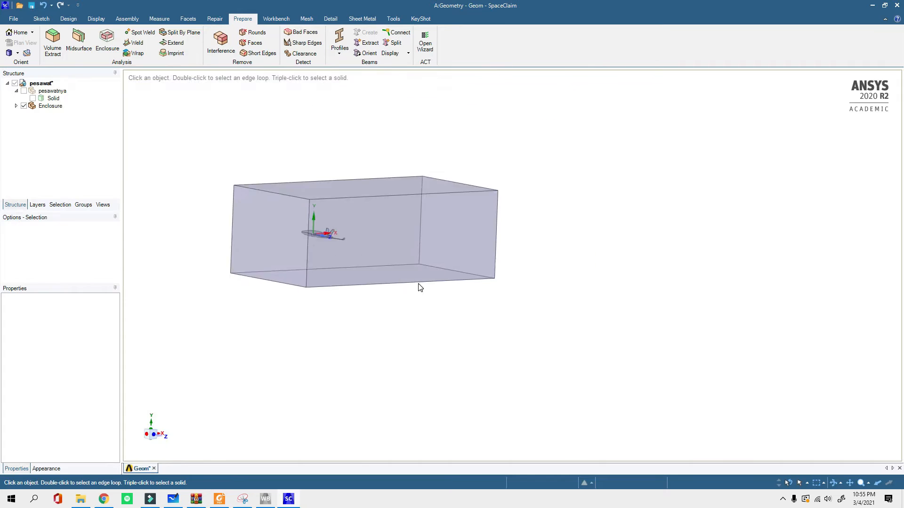
scroll(282, 226, up, 3)
middle_drag(325, 247, 337, 264)
Step: Compare the enclosure and the pesawatnya component by toggling their visibility, leaving only the enclosure shown
click(24, 106)
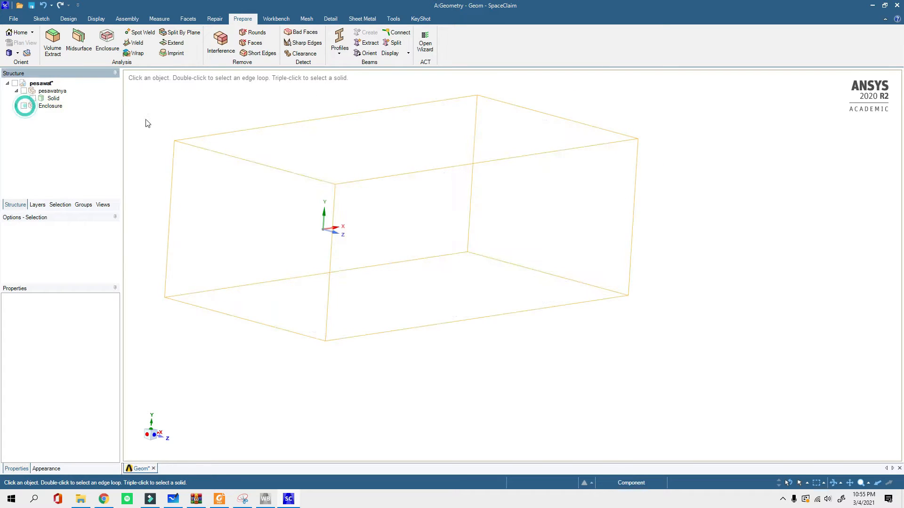
click(23, 107)
click(24, 107)
click(26, 93)
click(443, 144)
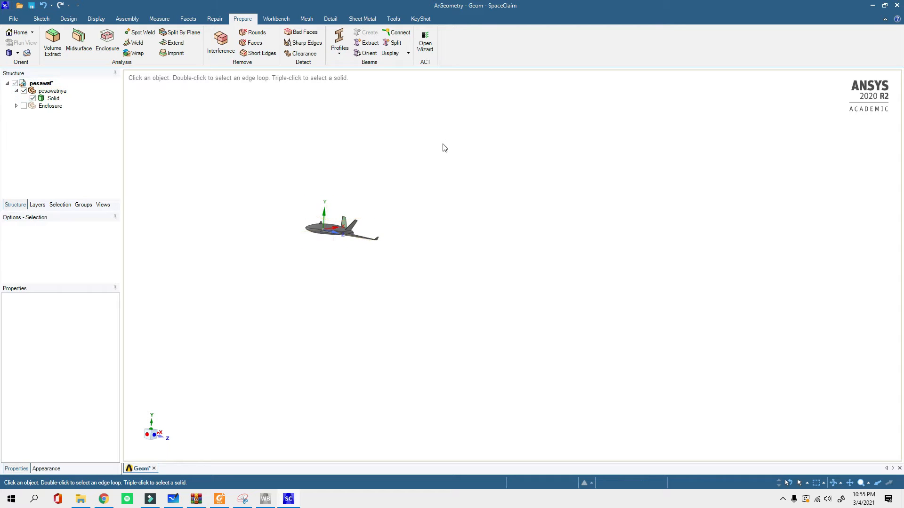
click(24, 91)
click(23, 106)
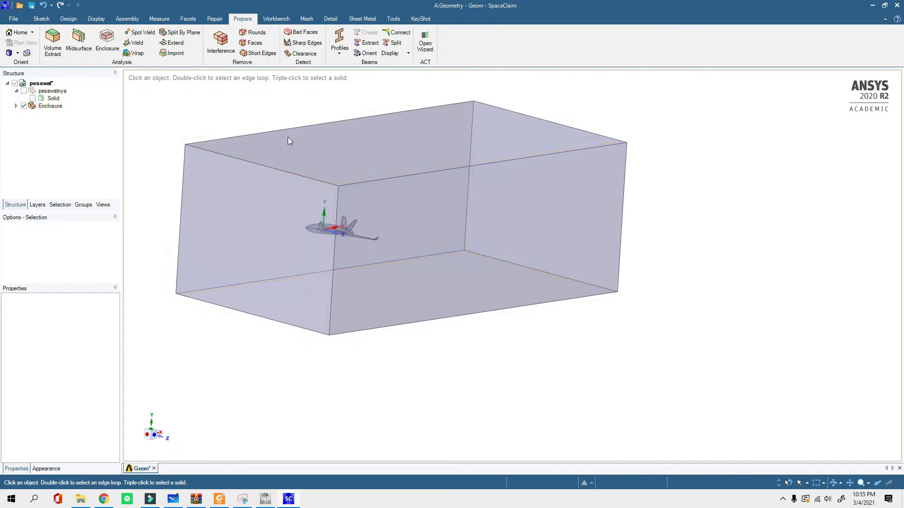
Step: Inspect the enclosure's hollow interior in Section Mode on the plane normal to the Z axis, and return to 3D Mode
key(Escape)
click(336, 235)
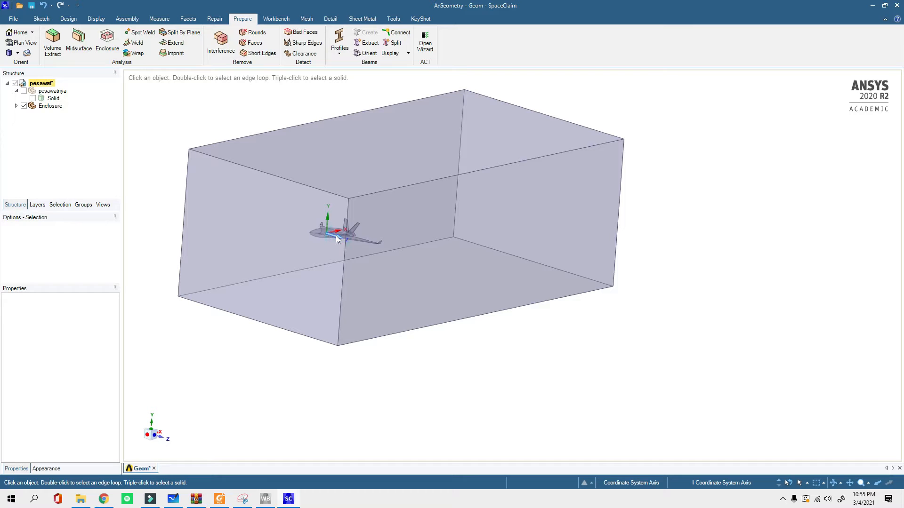
click(73, 20)
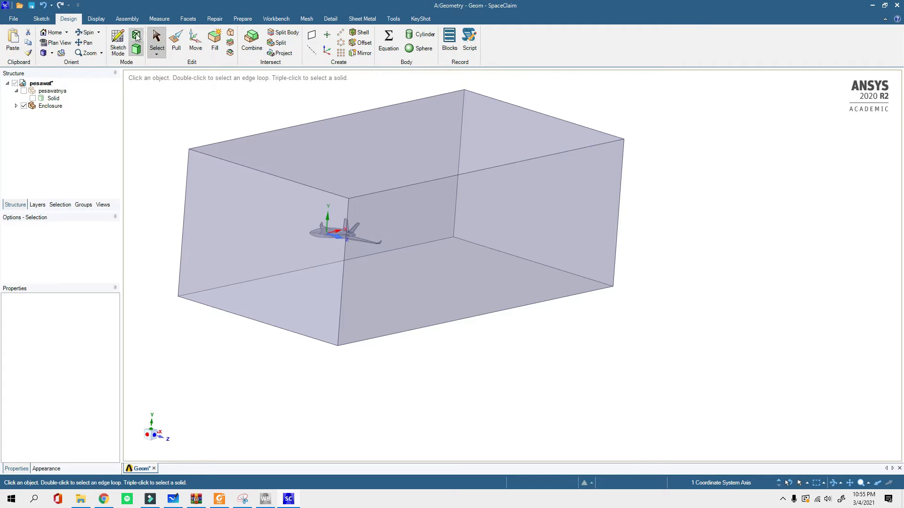
click(136, 36)
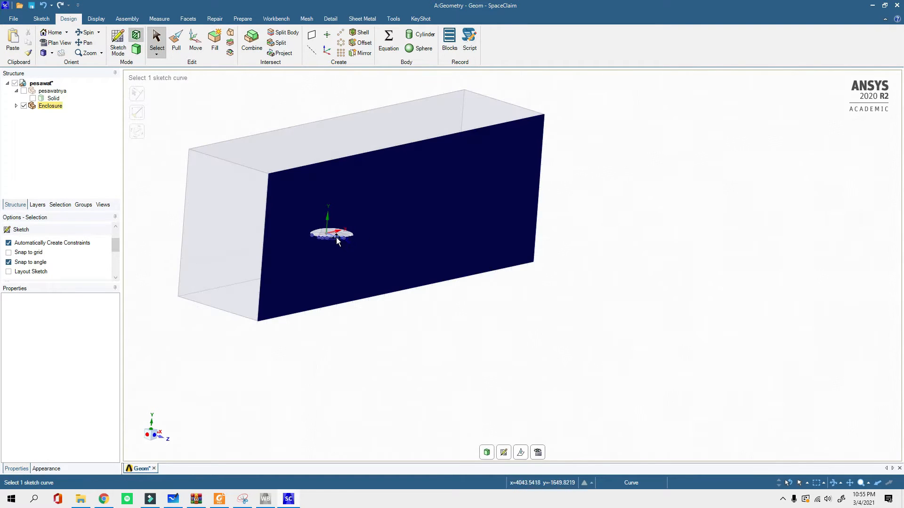
scroll(332, 227, up, 4)
middle_drag(333, 228, 315, 234)
scroll(353, 165, down, 4)
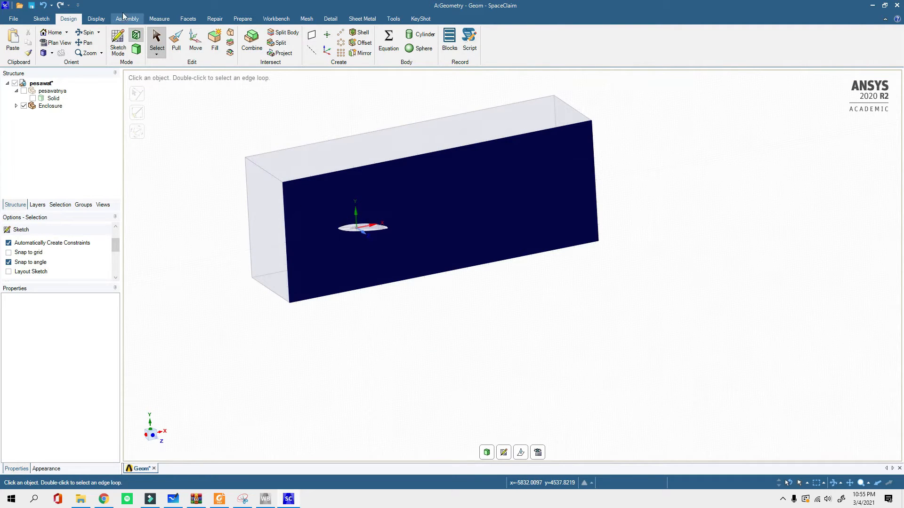
click(138, 50)
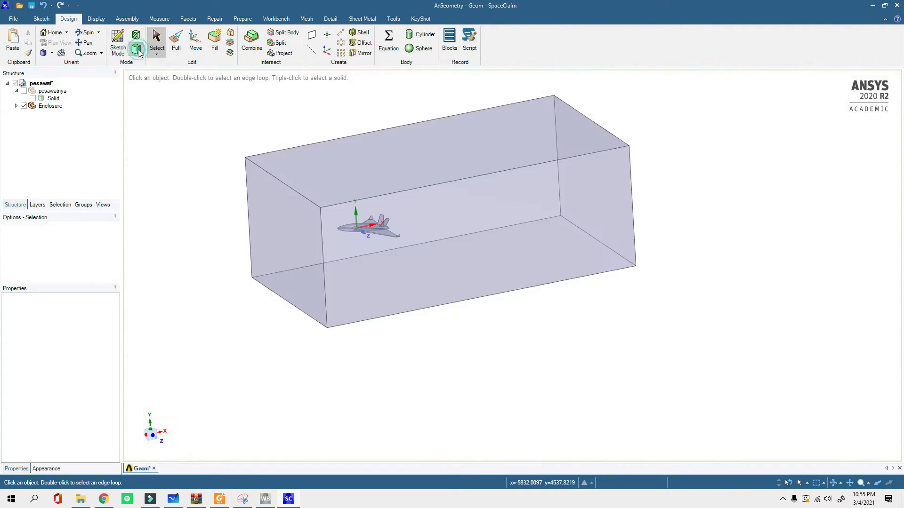
Step: Expand the Enclosure component and delete the pesawatnya aircraft component from the structure
click(16, 106)
click(52, 91)
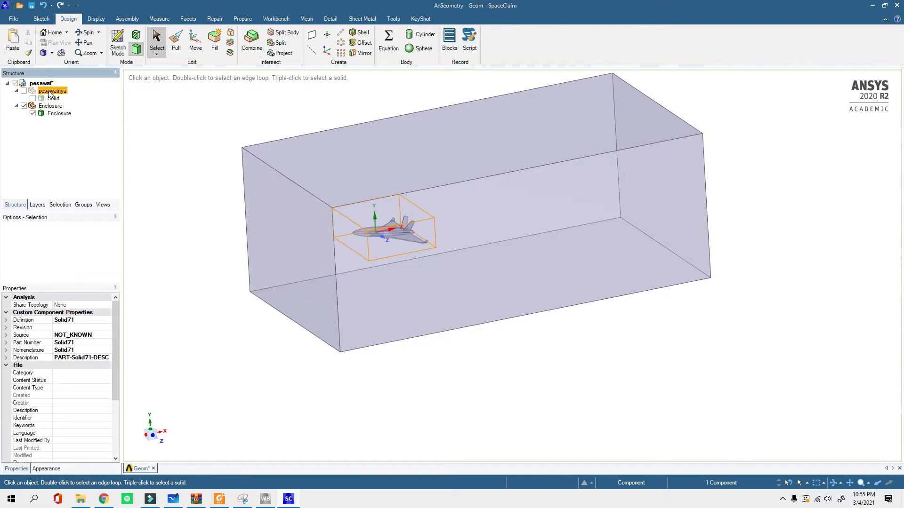
right_click(51, 92)
click(81, 208)
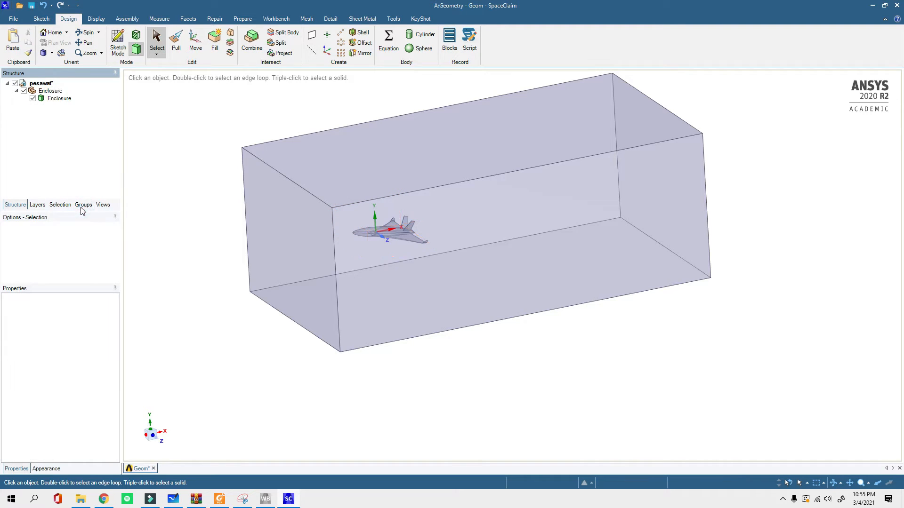
Step: Toggle the Enclosure component's visibility off and on to check the remaining fluid body
click(23, 91)
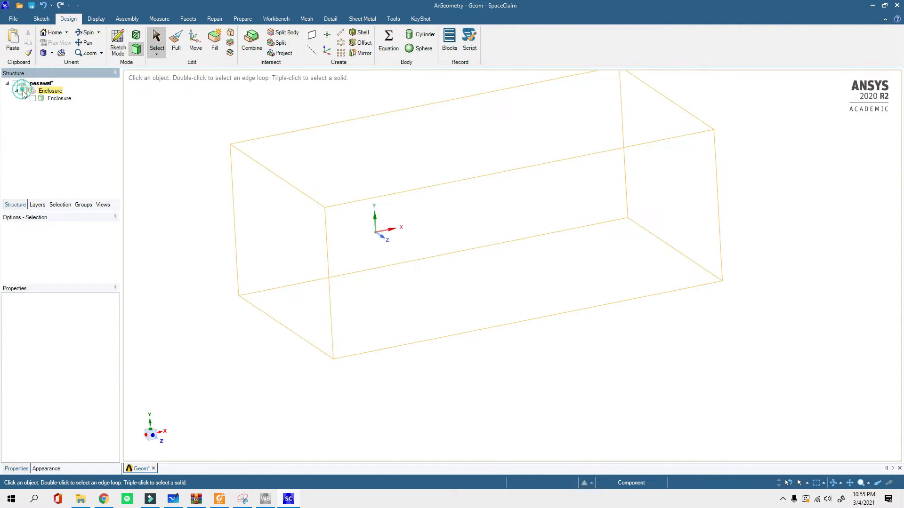
click(23, 91)
click(24, 92)
click(24, 91)
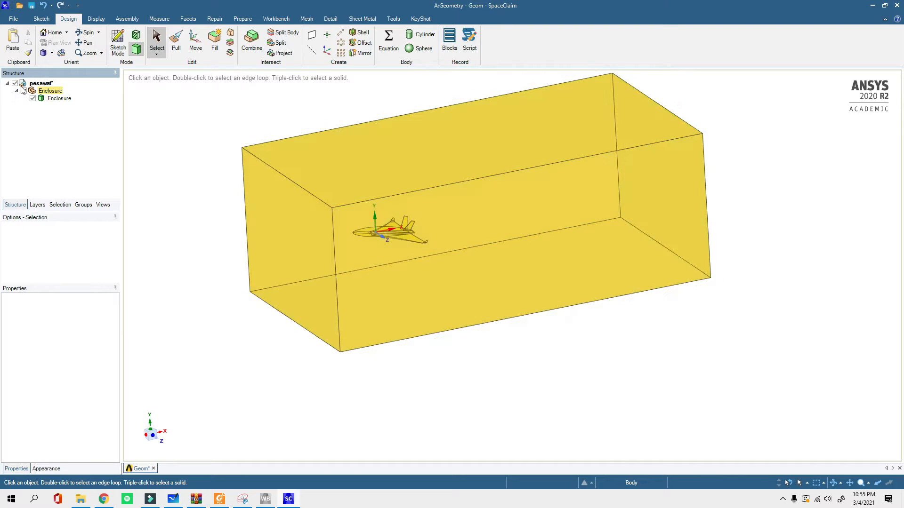
click(492, 297)
click(220, 303)
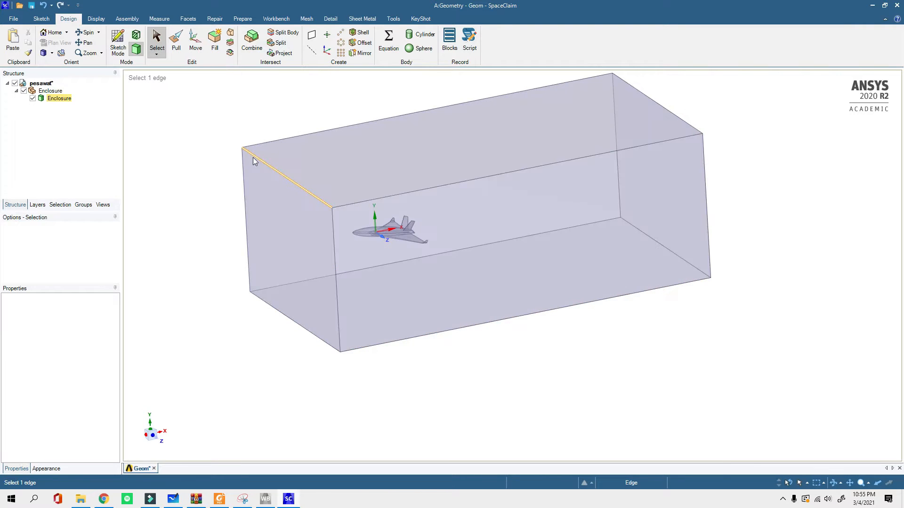
Step: Capture the enclosure's front view with the Snipping Tool and draw a dashed vertical centreline through the aircraft
middle_drag(198, 133, 165, 460)
click(147, 434)
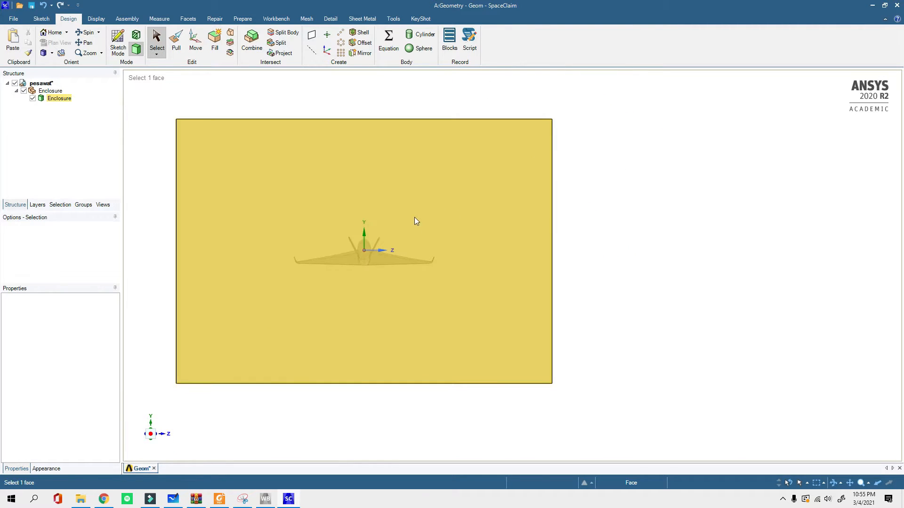
click(243, 500)
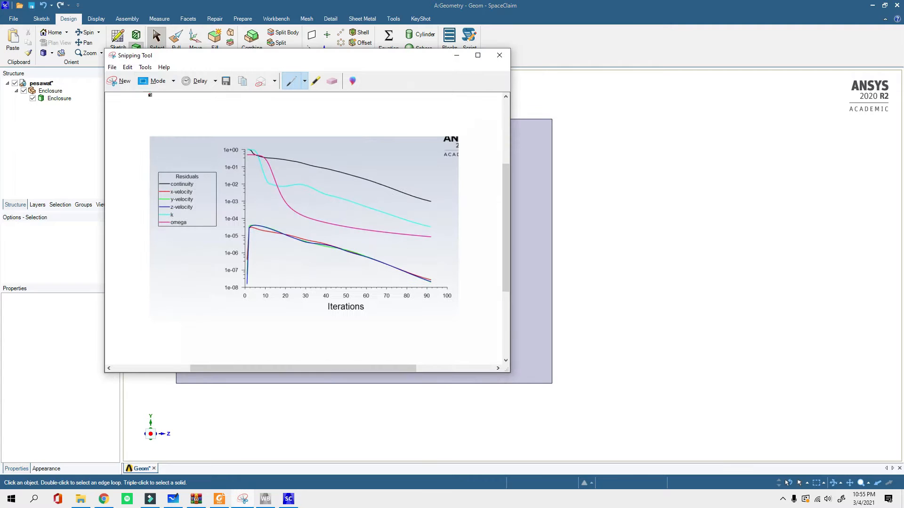
click(123, 85)
drag(155, 103, 579, 403)
drag(361, 136, 362, 189)
drag(364, 317, 367, 374)
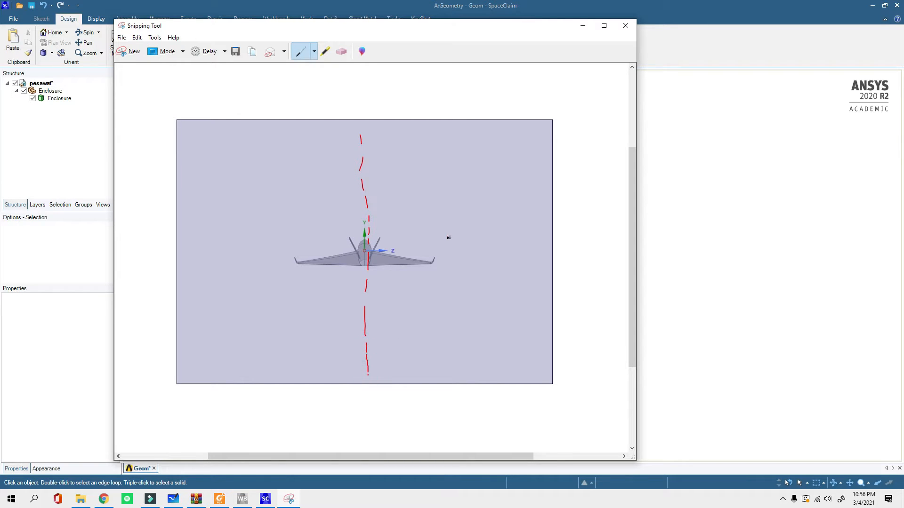
Step: Mark mirrored points on both sides of the centreline and label each with V = 20 m/s
drag(405, 227, 412, 233)
mouse_move(425, 232)
mouse_down()
mouse_move(430, 221)
mouse_move(451, 222)
mouse_up()
mouse_move(453, 217)
mouse_down()
mouse_move(466, 213)
mouse_move(469, 223)
mouse_up()
drag(474, 220, 474, 227)
mouse_move(404, 231)
mouse_down()
mouse_move(309, 229)
mouse_move(322, 238)
mouse_up()
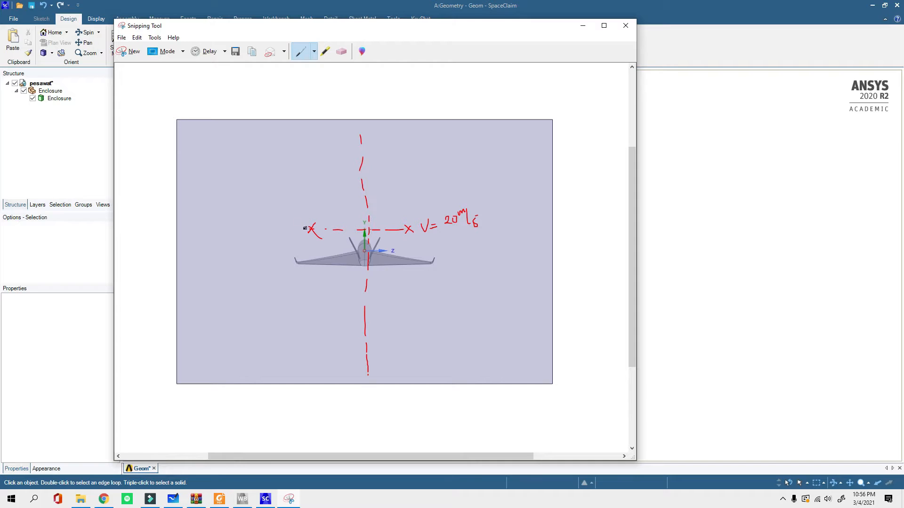
mouse_move(281, 217)
mouse_down()
mouse_move(322, 214)
mouse_move(320, 206)
mouse_up()
drag(336, 209, 337, 214)
Step: Draw a solid vertical symmetry line through the aircraft and cross out one half of the enclosure on the snip
drag(363, 121, 365, 234)
drag(364, 381, 364, 395)
click(452, 154)
click(289, 154)
mouse_move(349, 117)
mouse_down()
mouse_move(171, 343)
mouse_move(163, 370)
mouse_up()
drag(156, 100, 220, 165)
drag(251, 199, 331, 359)
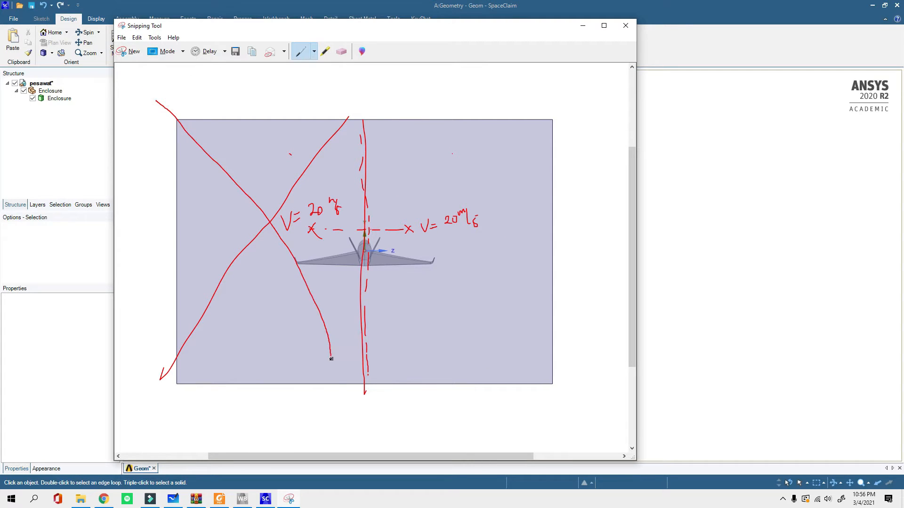
drag(338, 391, 338, 393)
Step: Switch to Microsoft Whiteboard and review the enclosure clearances and the half-model mesh picture
click(173, 498)
right_click(173, 499)
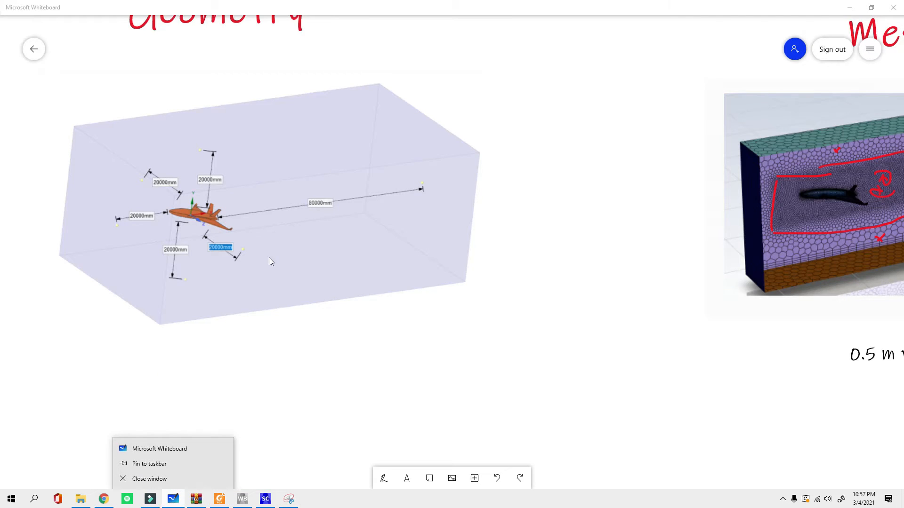
scroll(265, 269, down, 7)
drag(890, 198, 204, 191)
drag(901, 358, 766, 179)
click(849, 7)
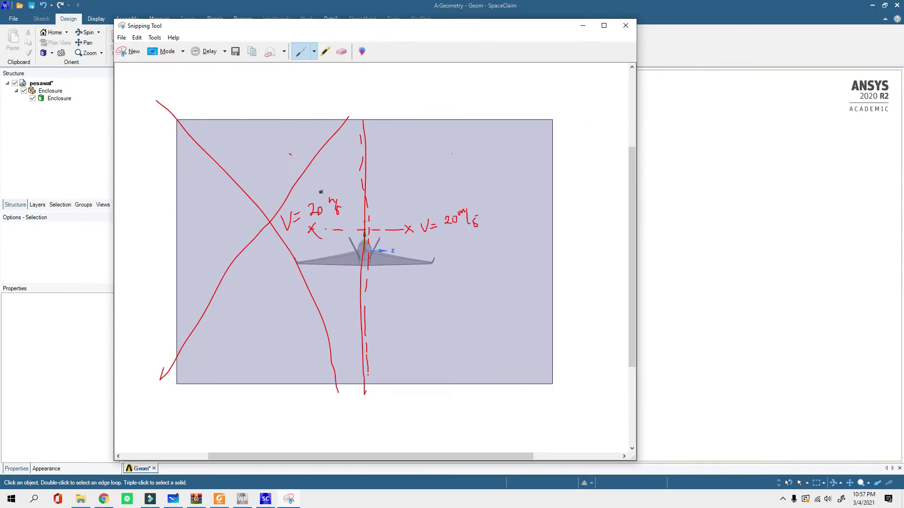
Step: Minimize the Snipping Tool and, in SpaceClaim, create a plane normal to the Z axis, lengthwise through the aircraft's centre
mouse_move(459, 202)
mouse_down()
mouse_move(406, 231)
mouse_move(469, 197)
mouse_up()
click(582, 25)
scroll(504, 223, down, 3)
scroll(423, 236, up, 2)
middle_drag(469, 211, 427, 243)
click(493, 205)
scroll(310, 301, down, 3)
scroll(490, 165, up, 2)
scroll(490, 165, down, 2)
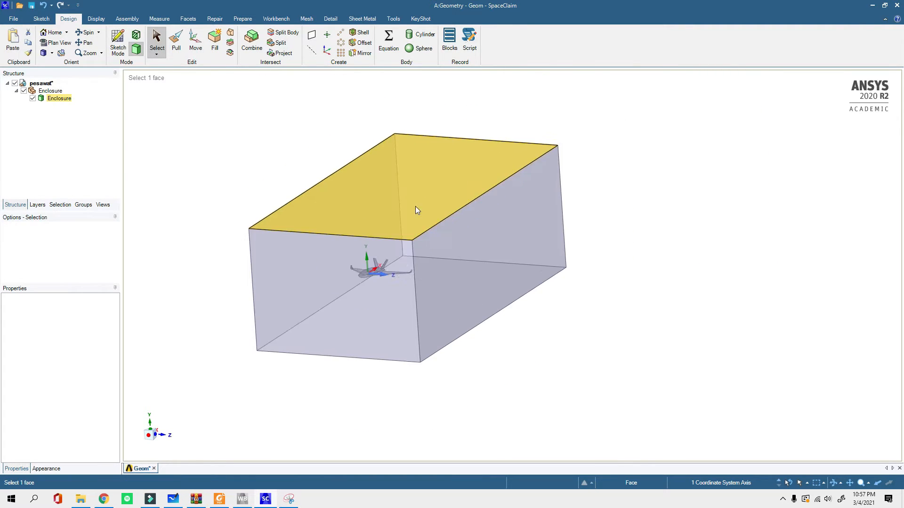
middle_drag(415, 210, 375, 259)
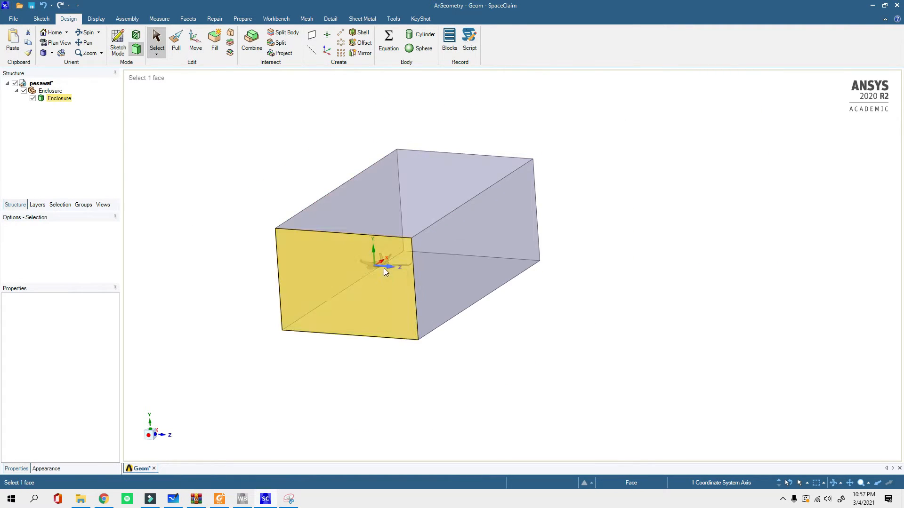
click(312, 35)
click(244, 178)
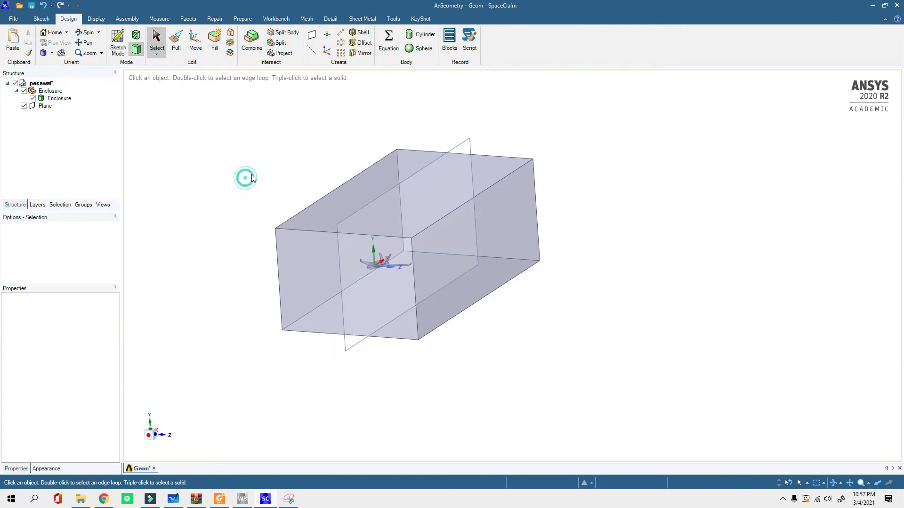
click(312, 36)
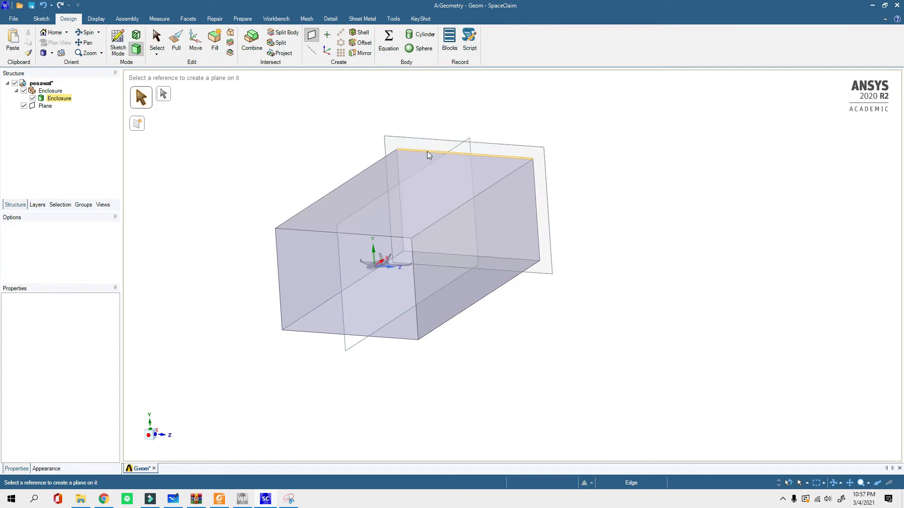
key(Escape)
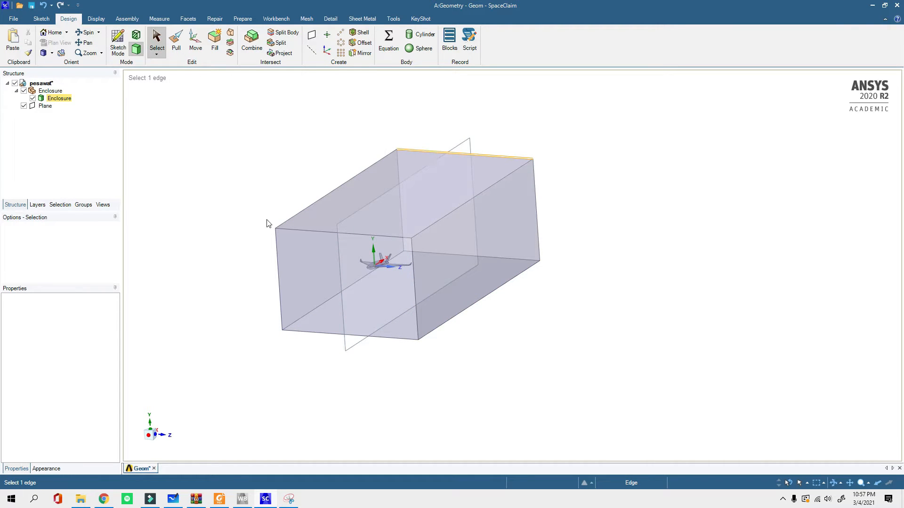
click(491, 120)
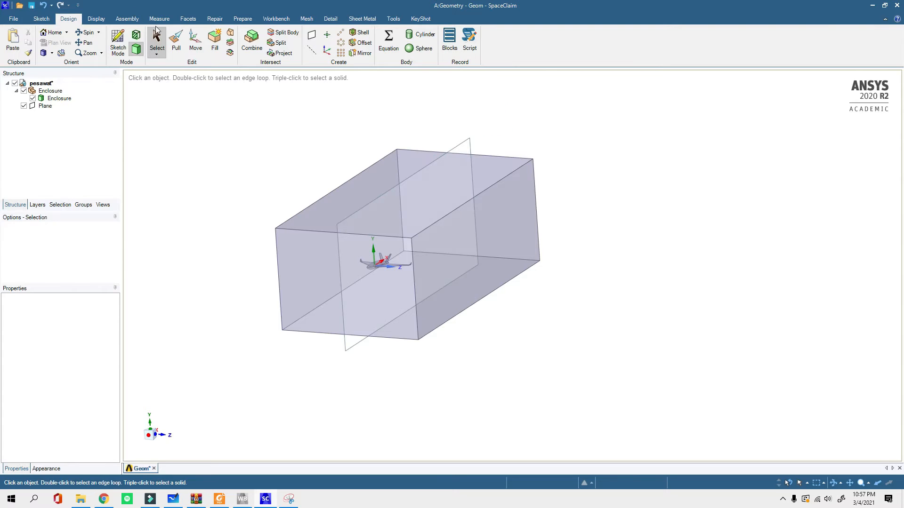
Step: Split the enclosure body with the centre plane and remove the half on the negative Z side
click(282, 33)
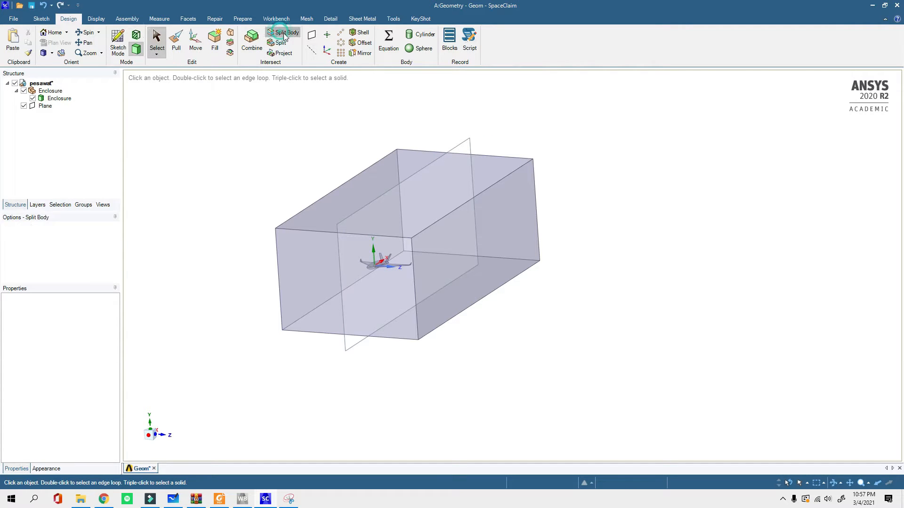
click(517, 170)
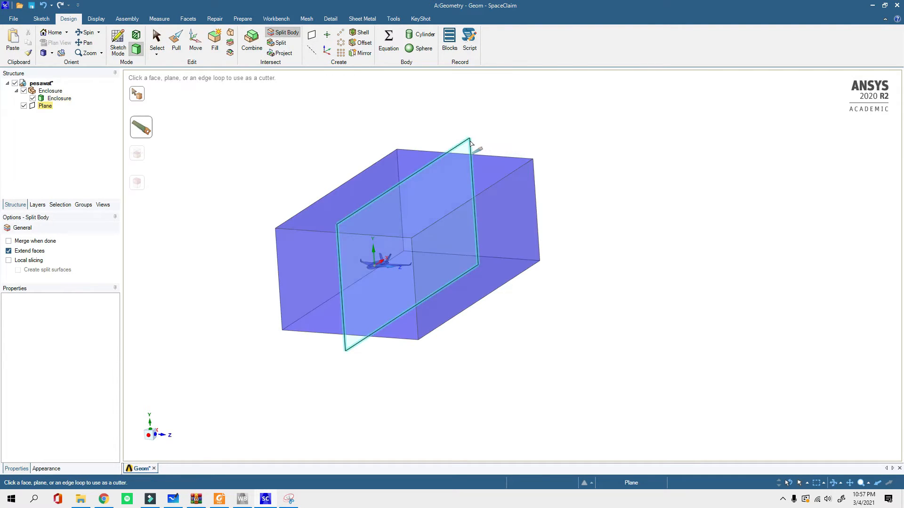
click(469, 147)
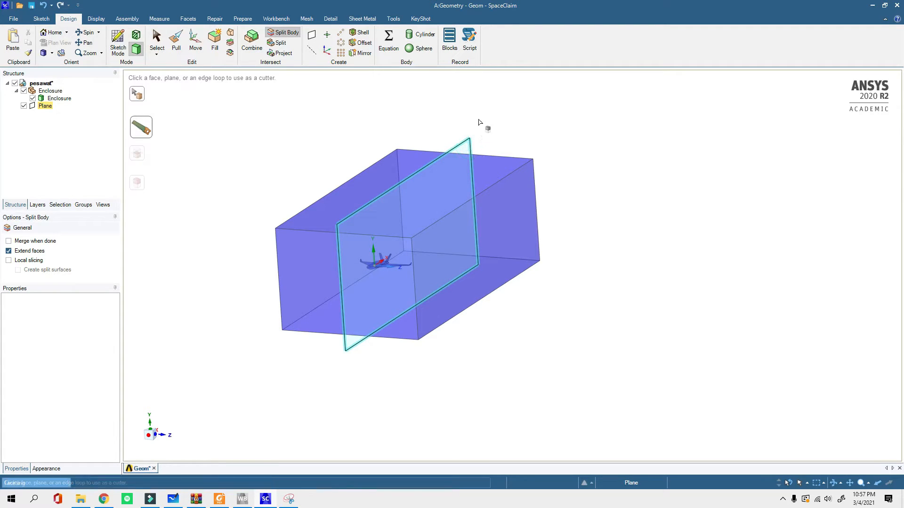
click(310, 221)
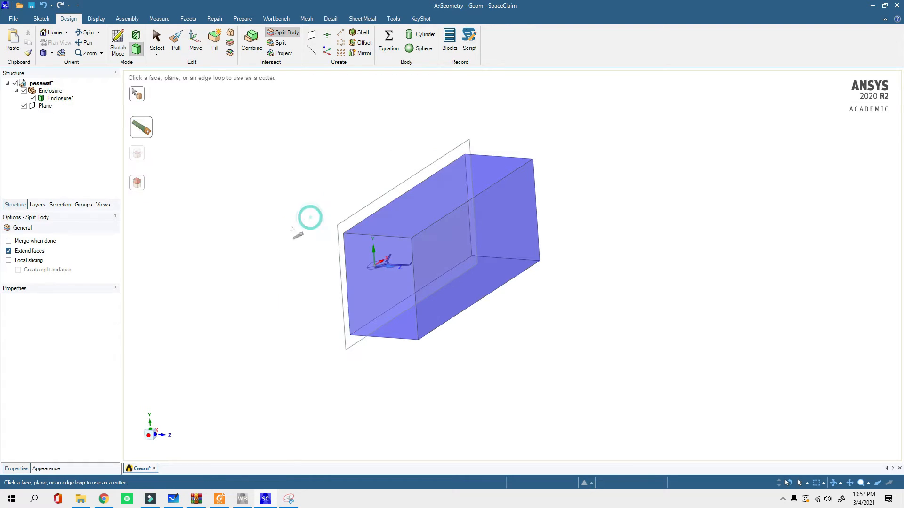
key(Escape)
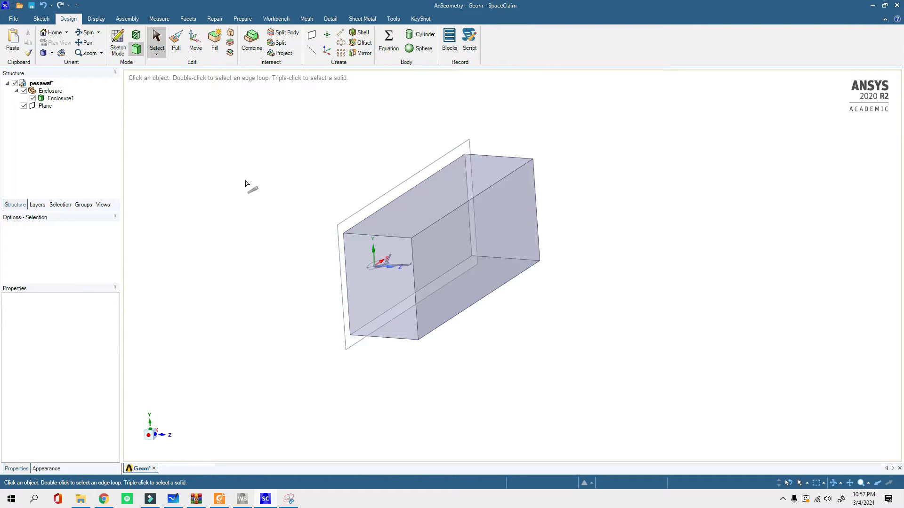
Step: Delete the cutting plane and inspect the remaining half enclosure, including its cut symmetry face
right_click(43, 107)
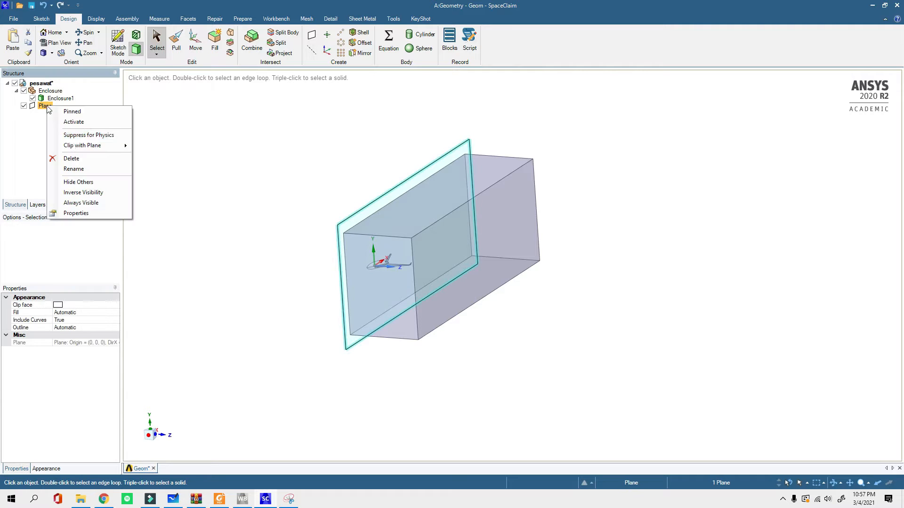
click(71, 158)
middle_drag(295, 222, 486, 224)
click(152, 433)
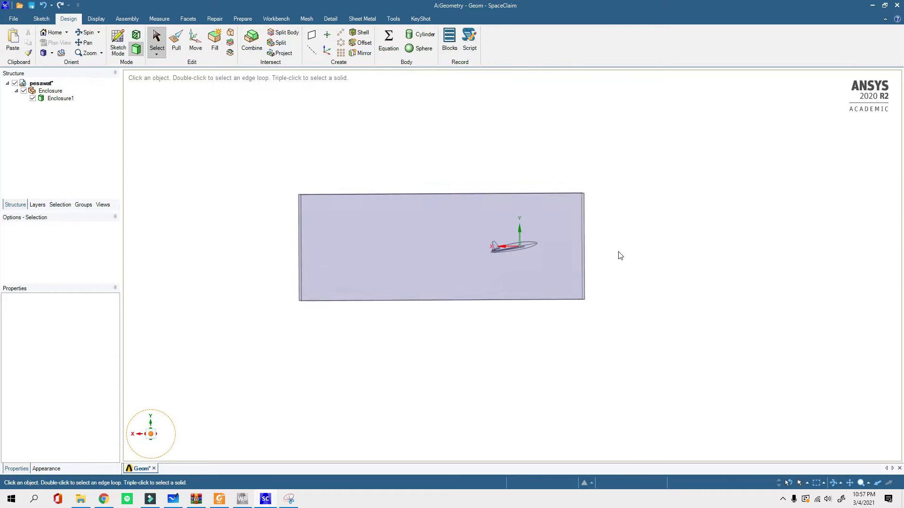
scroll(539, 267, up, 3)
scroll(495, 255, down, 3)
middle_drag(685, 278, 518, 294)
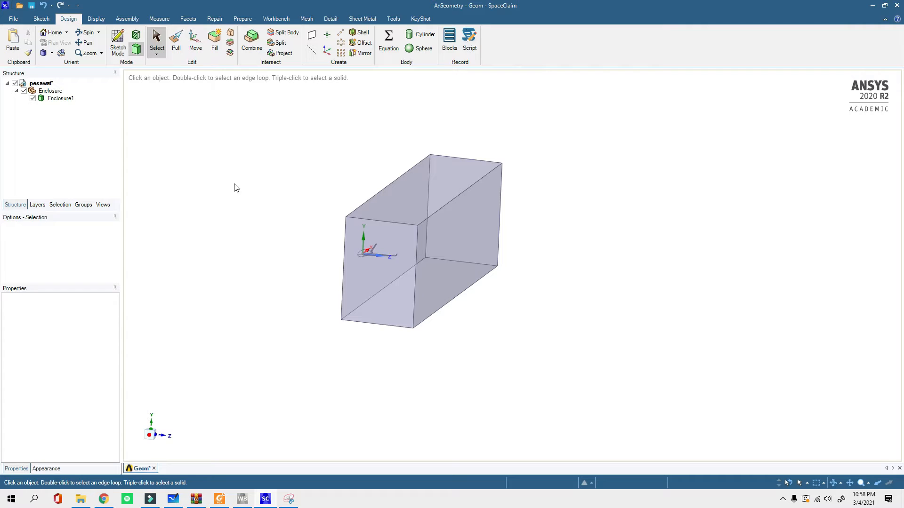
scroll(389, 232, down, 2)
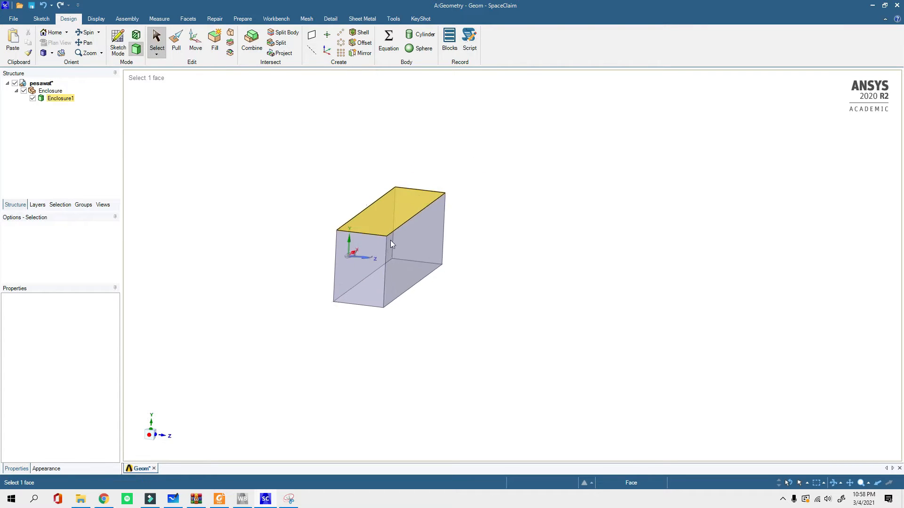
scroll(390, 240, up, 2)
Step: Capture a snip of the half enclosure seen along the Z axis, then minimize the Snipping Tool
click(162, 439)
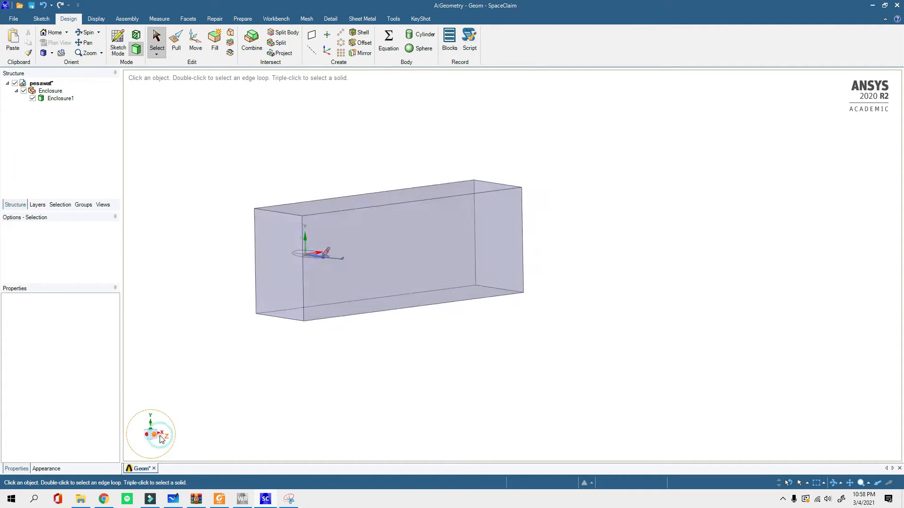
click(251, 234)
click(265, 452)
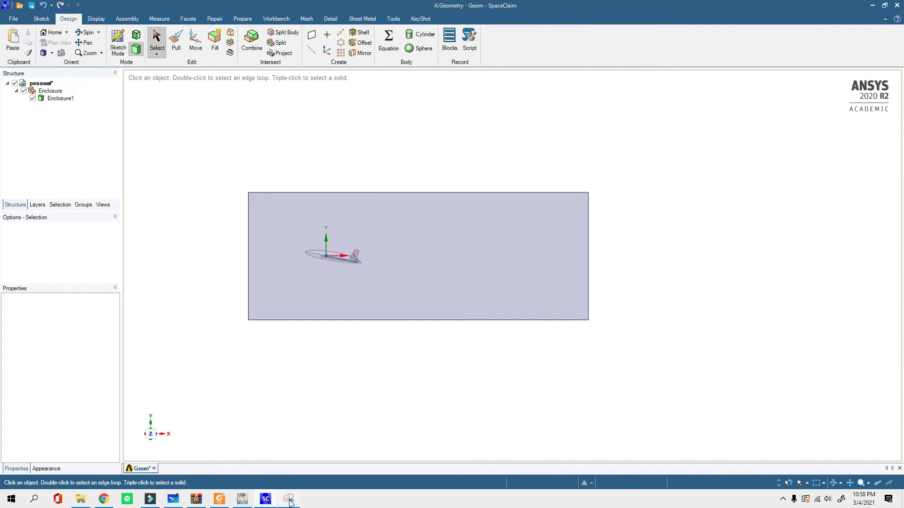
click(289, 499)
click(125, 47)
drag(146, 106, 655, 395)
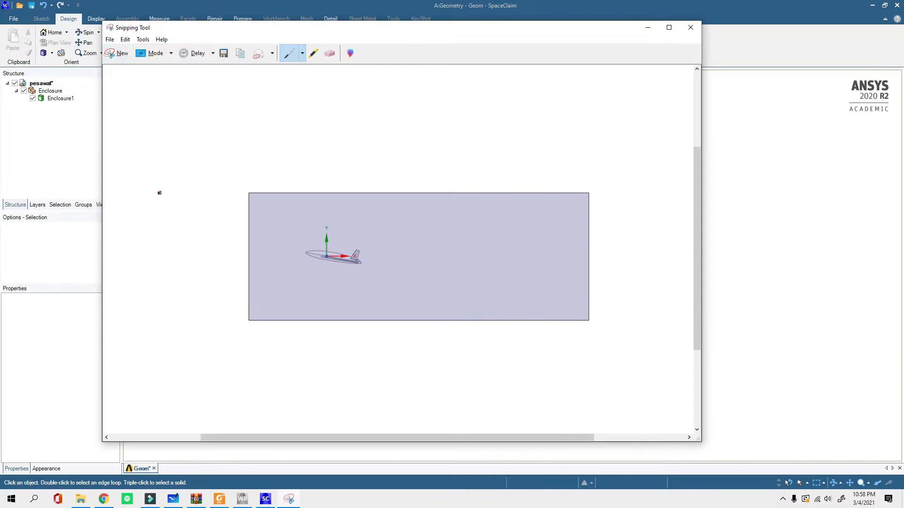
click(648, 28)
Step: Capture a new snip of the half enclosure in an angled view showing its front, top and outer side faces
click(303, 248)
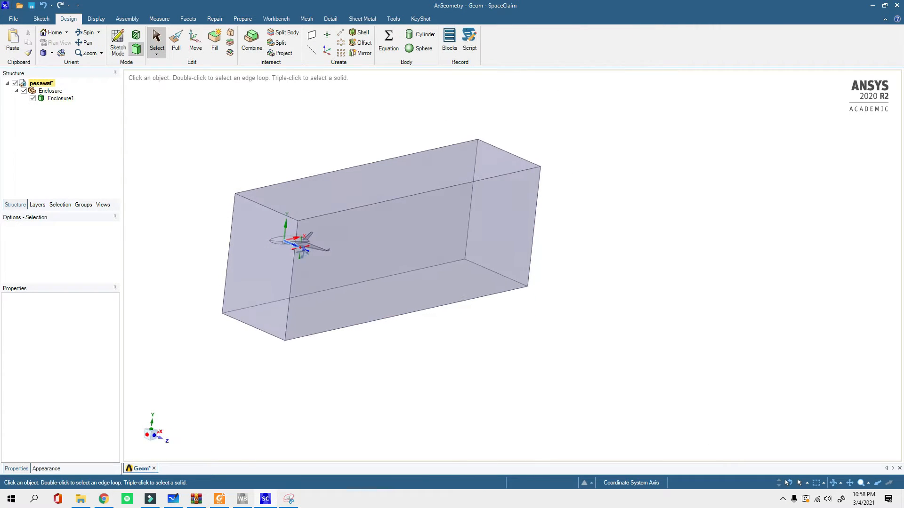
key(Escape)
click(289, 499)
click(116, 52)
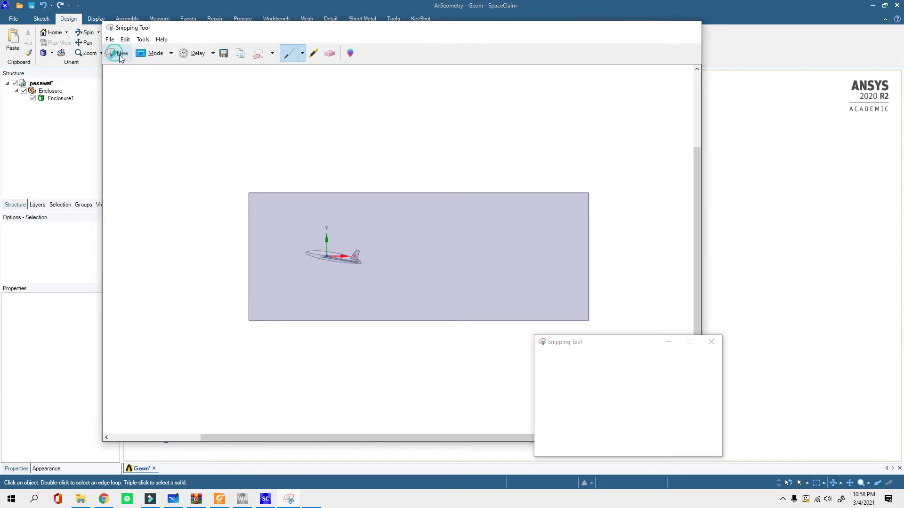
drag(174, 122, 621, 329)
Step: Hatch the enclosure face ahead of the aircraft's nose on the snip and label it inlet
mouse_move(226, 279)
mouse_down()
mouse_move(237, 272)
mouse_move(210, 299)
mouse_up()
drag(205, 288, 210, 297)
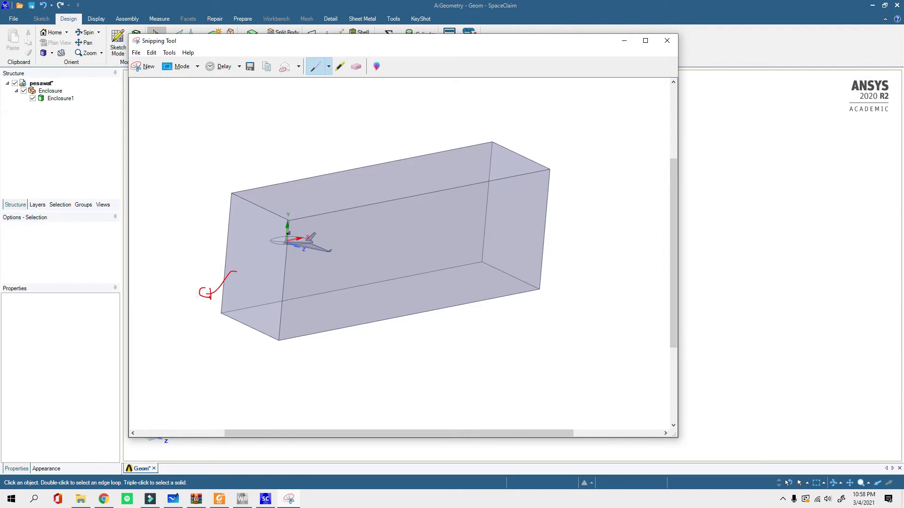
drag(248, 208, 217, 258)
drag(282, 232, 244, 288)
drag(276, 281, 246, 305)
mouse_move(164, 298)
mouse_down()
mouse_move(166, 311)
mouse_move(194, 305)
mouse_up()
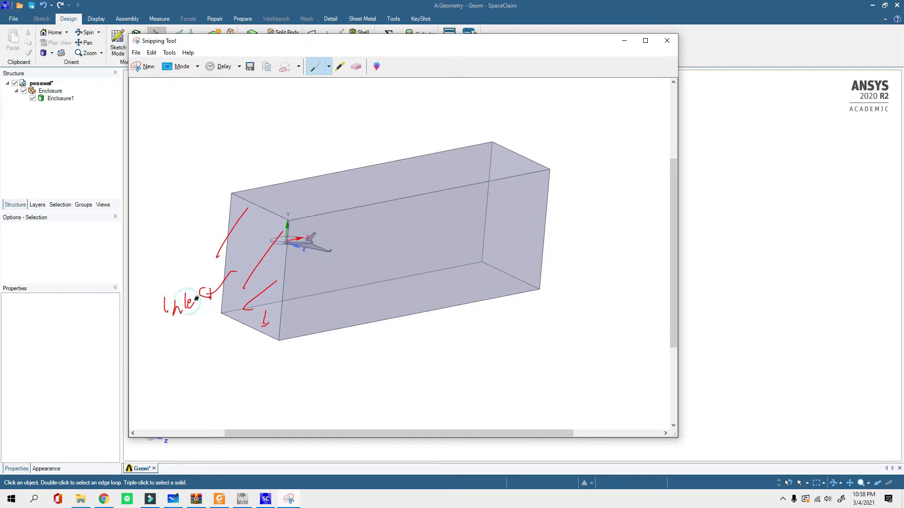
Step: Hatch the enclosure face behind the aircraft on the snip and label it outlet
mouse_move(510, 157)
mouse_down()
mouse_move(487, 184)
mouse_move(497, 219)
mouse_up()
drag(535, 203, 495, 238)
drag(519, 231, 492, 254)
drag(517, 254, 520, 260)
drag(527, 220, 551, 201)
mouse_move(565, 198)
mouse_down()
mouse_move(567, 205)
mouse_move(573, 197)
mouse_up()
mouse_move(576, 195)
mouse_down()
mouse_move(603, 203)
mouse_move(618, 193)
mouse_up()
Step: Draw a leader from the enclosure's top face and label it as a zero-shear wall
drag(349, 179, 397, 106)
drag(402, 110, 406, 118)
drag(408, 101, 409, 119)
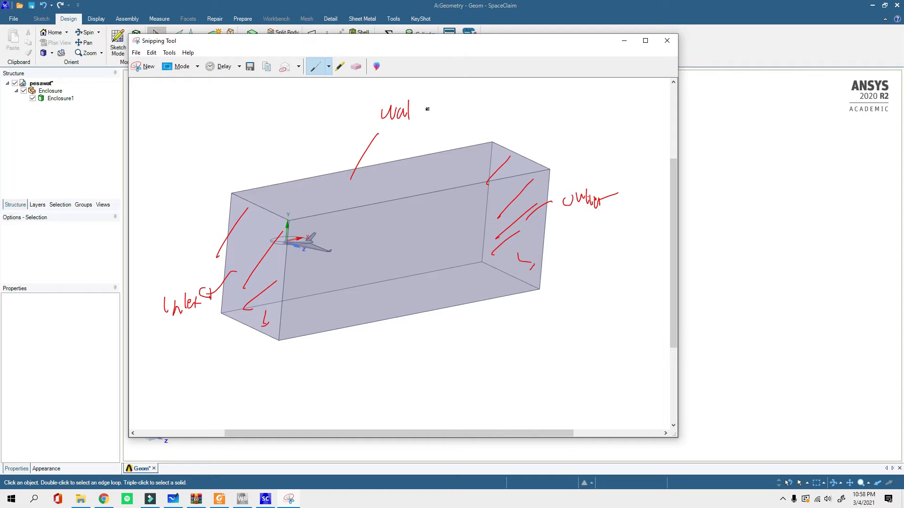
drag(423, 103, 440, 113)
drag(444, 113, 469, 106)
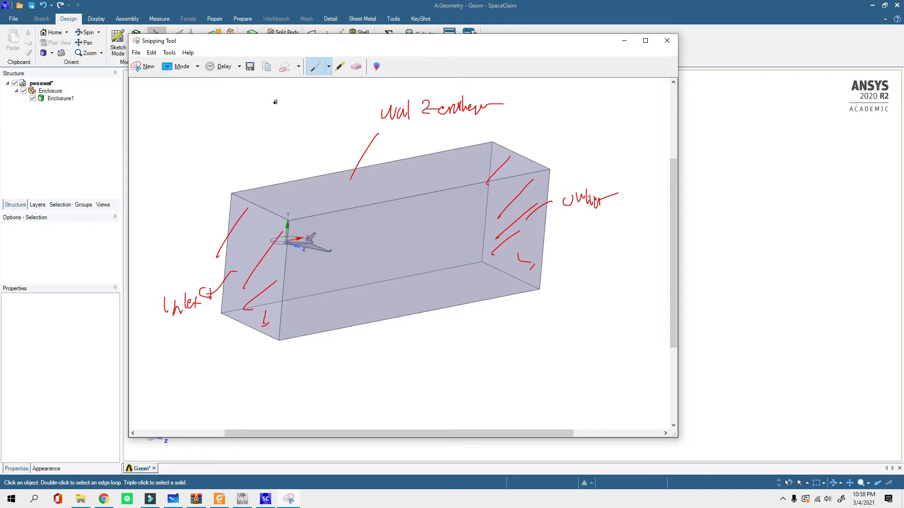
Step: Sketch two small velocity profiles beside the top-wall label, one marked zero shear and the other no-slip
mouse_move(520, 98)
mouse_down()
mouse_move(562, 94)
mouse_move(532, 95)
mouse_move(543, 91)
mouse_up()
mouse_move(556, 85)
mouse_down()
mouse_move(524, 96)
mouse_move(552, 109)
mouse_up()
mouse_move(545, 105)
mouse_down()
mouse_move(553, 109)
mouse_move(542, 115)
mouse_up()
mouse_move(533, 115)
mouse_down()
mouse_move(556, 116)
mouse_move(545, 126)
mouse_move(557, 128)
mouse_up()
mouse_move(586, 97)
mouse_down()
mouse_move(615, 93)
mouse_move(592, 97)
mouse_up()
drag(601, 86, 603, 93)
mouse_move(607, 90)
mouse_down()
mouse_move(597, 118)
mouse_move(620, 123)
mouse_move(609, 108)
mouse_move(611, 123)
mouse_move(598, 124)
mouse_move(620, 135)
mouse_up()
drag(621, 123, 636, 135)
click(633, 128)
drag(536, 133, 571, 134)
drag(526, 102, 548, 103)
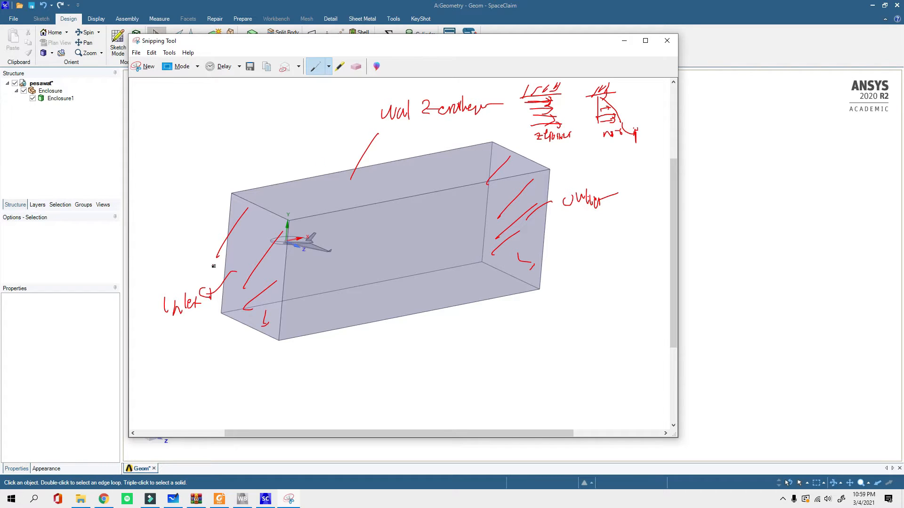
Step: Add a velocity note in m/s at the inlet and label the outer side and bottom faces as zero-shear walls
mouse_move(165, 254)
mouse_down()
mouse_move(161, 269)
mouse_move(182, 252)
mouse_move(195, 261)
mouse_up()
drag(353, 304, 383, 346)
mouse_move(386, 340)
mouse_down()
mouse_move(432, 346)
mouse_move(482, 335)
mouse_up()
mouse_move(463, 268)
mouse_down()
mouse_move(416, 204)
mouse_move(399, 234)
mouse_move(433, 276)
mouse_move(541, 316)
mouse_move(543, 307)
mouse_move(582, 310)
mouse_up()
mouse_move(247, 218)
mouse_down()
mouse_move(238, 240)
mouse_move(248, 239)
mouse_up()
drag(266, 231, 265, 262)
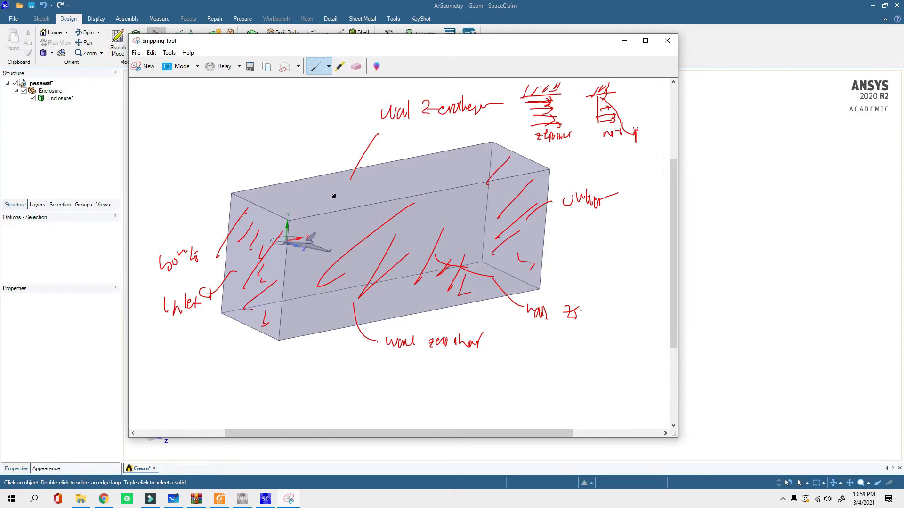
Step: Label the symmetry face and mark the aircraft as a no-slip wall with a small profile sketch, then minimize the Snipping Tool
drag(279, 158, 287, 162)
mouse_move(290, 158)
mouse_down()
mouse_move(333, 159)
mouse_move(352, 177)
mouse_up()
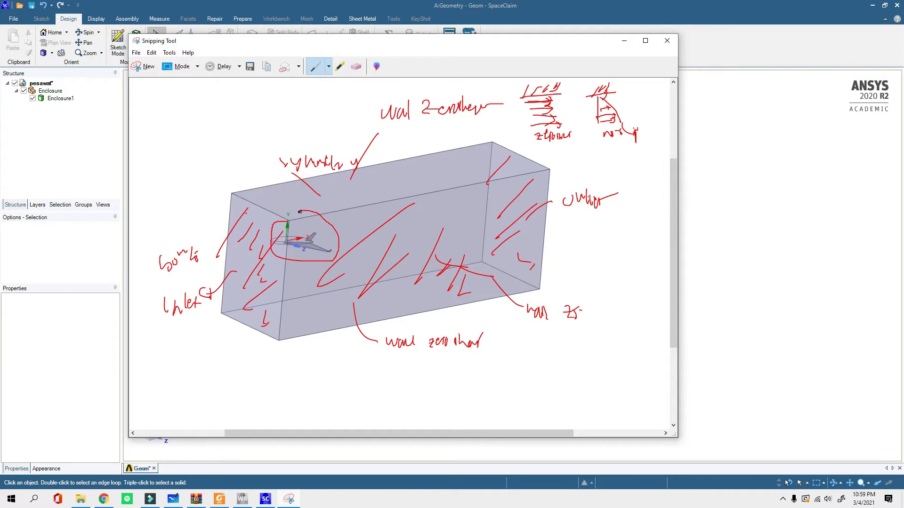
mouse_move(284, 216)
mouse_down()
mouse_move(175, 116)
mouse_move(193, 108)
mouse_move(221, 117)
mouse_move(251, 101)
mouse_move(261, 113)
mouse_move(336, 106)
mouse_up()
mouse_move(292, 110)
mouse_down()
mouse_move(285, 119)
mouse_move(307, 123)
mouse_up()
mouse_move(318, 111)
mouse_down()
mouse_move(314, 122)
mouse_move(314, 84)
mouse_up()
drag(298, 89, 308, 89)
drag(306, 85, 305, 92)
drag(300, 97, 302, 100)
drag(298, 103, 303, 104)
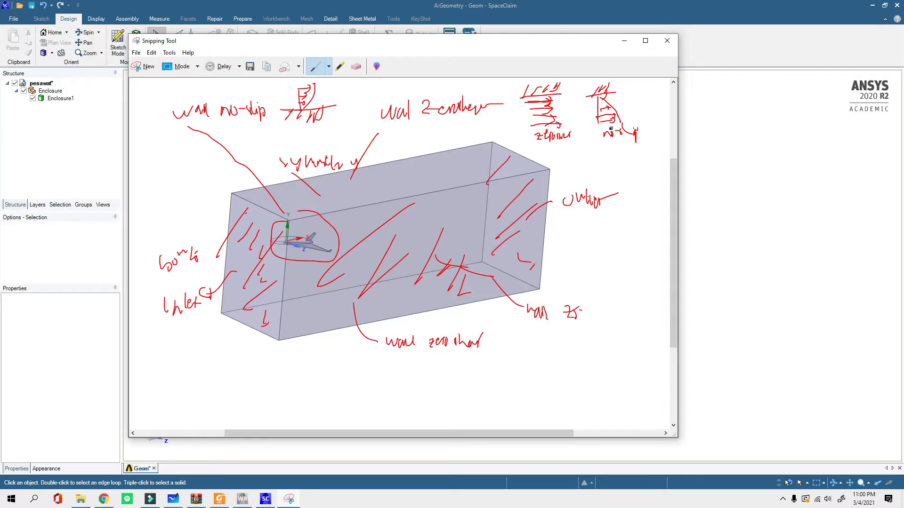
click(624, 41)
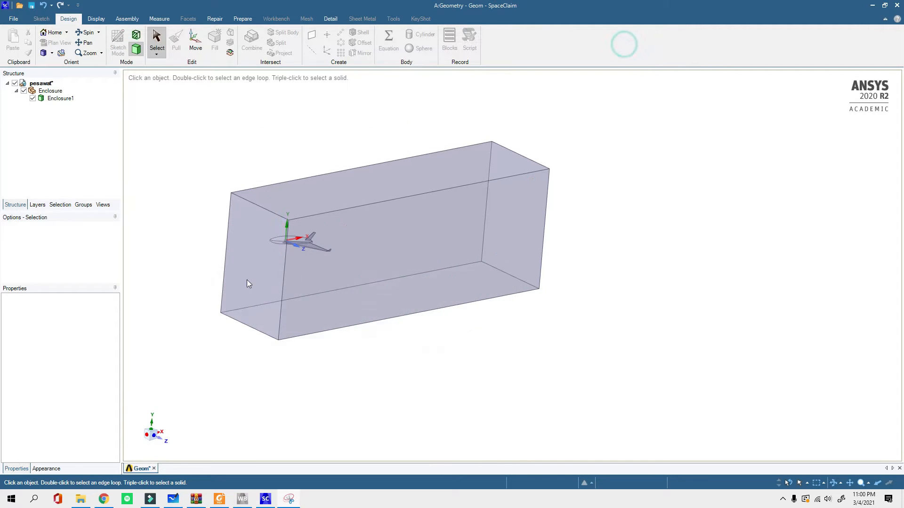
Step: Create a named selection called inlet from the enclosure face ahead of the aircraft's nose
scroll(235, 245, up, 1)
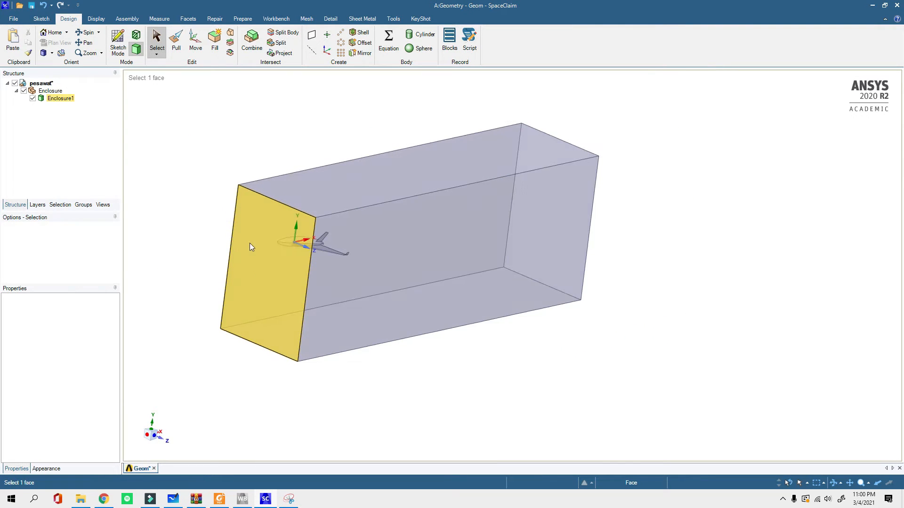
click(64, 205)
click(83, 205)
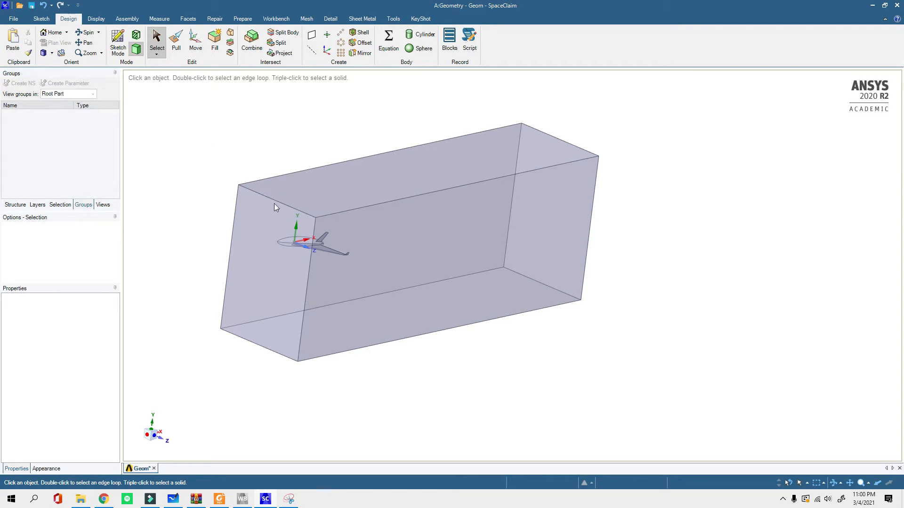
click(235, 255)
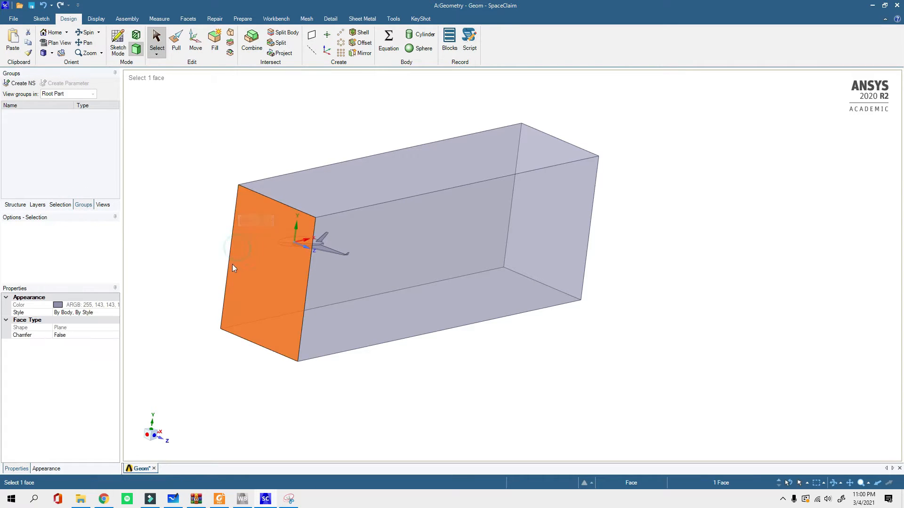
click(28, 85)
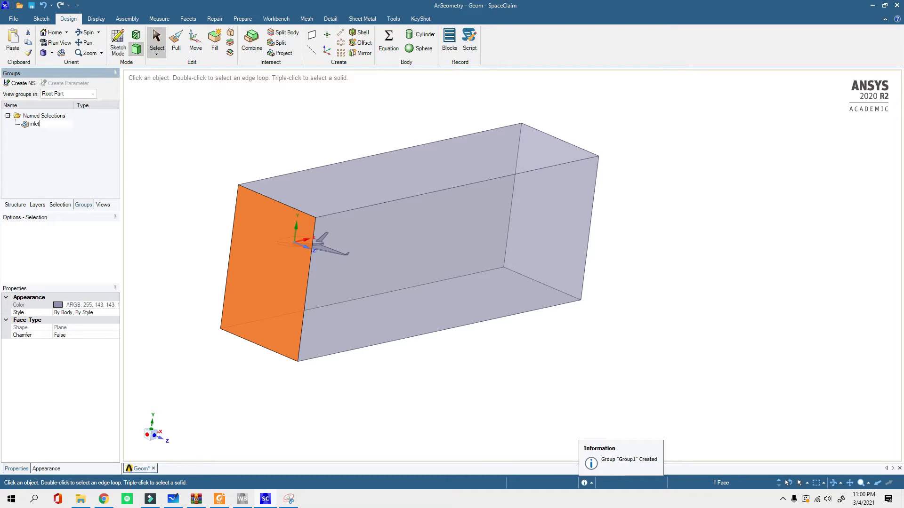
click(297, 155)
Step: Create a named selection called outlet from the face behind the aircraft and check the faces in both selections
middle_drag(366, 156, 256, 171)
click(602, 240)
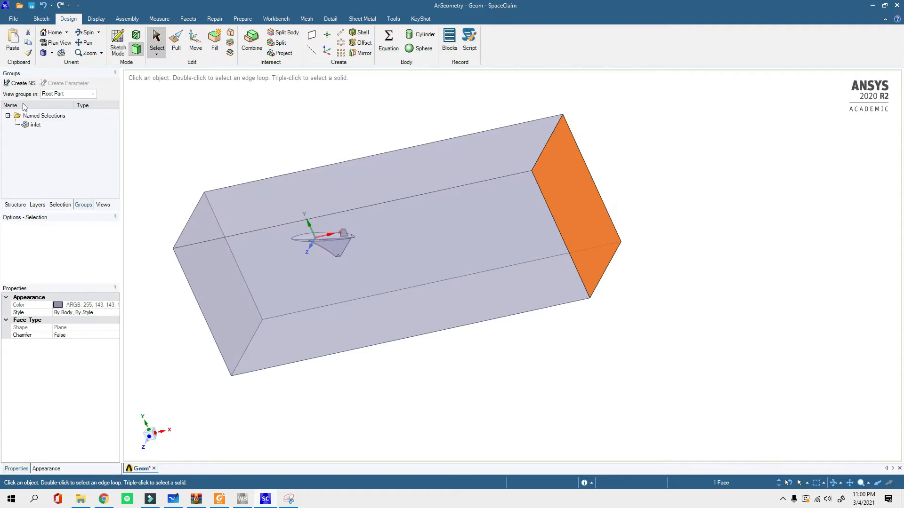
click(20, 86)
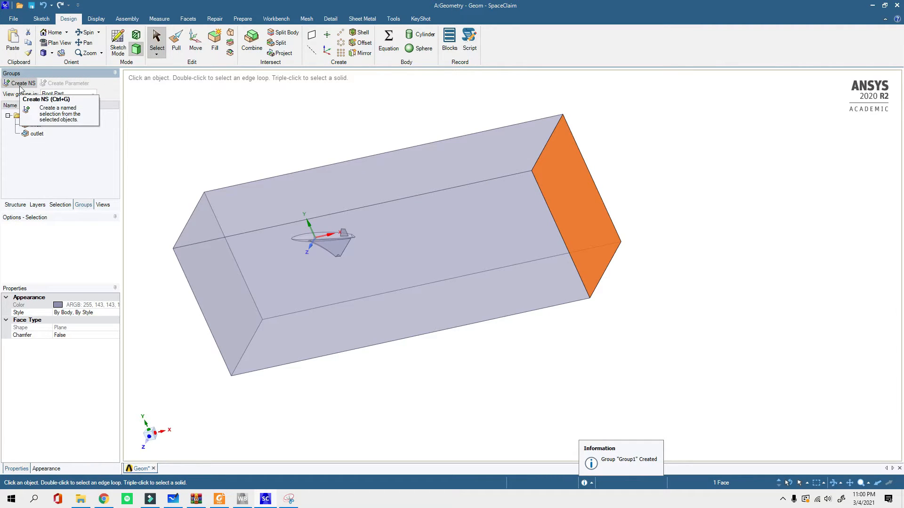
click(228, 132)
click(41, 126)
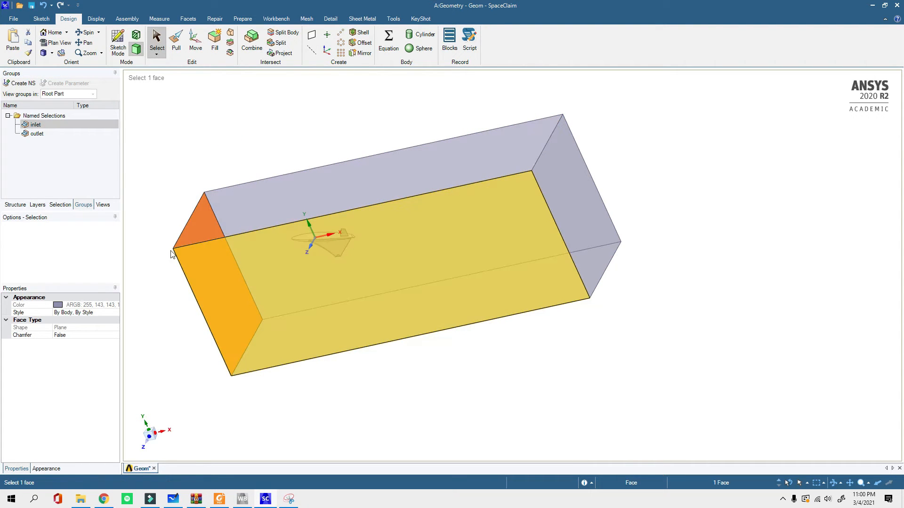
click(37, 134)
click(14, 125)
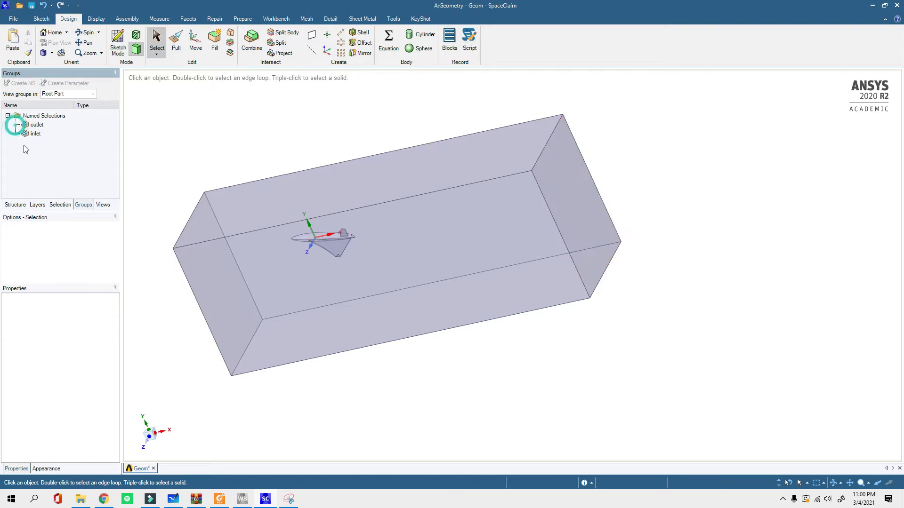
Step: Create a named selection called atas from the enclosure's top face
middle_drag(285, 148, 306, 175)
click(305, 178)
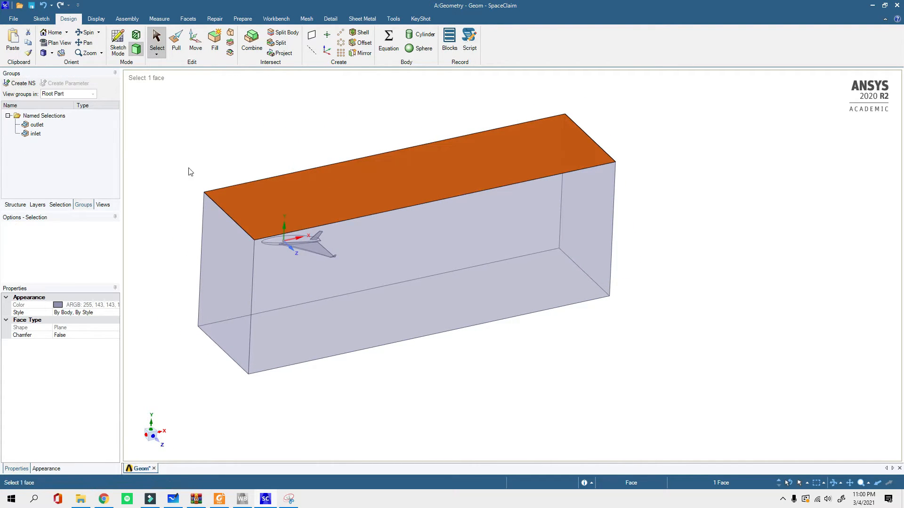
click(20, 83)
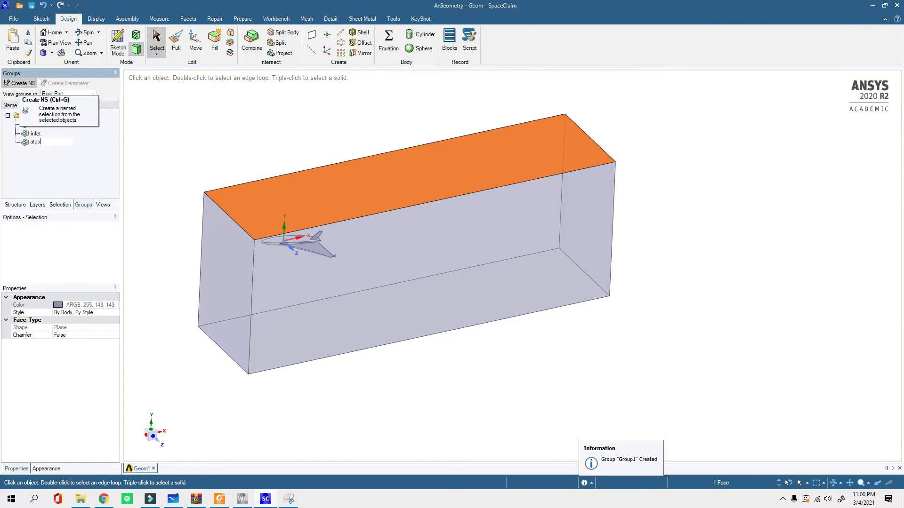
Step: Create a named selection called bawah from the enclosure's bottom face
middle_drag(328, 302, 267, 360)
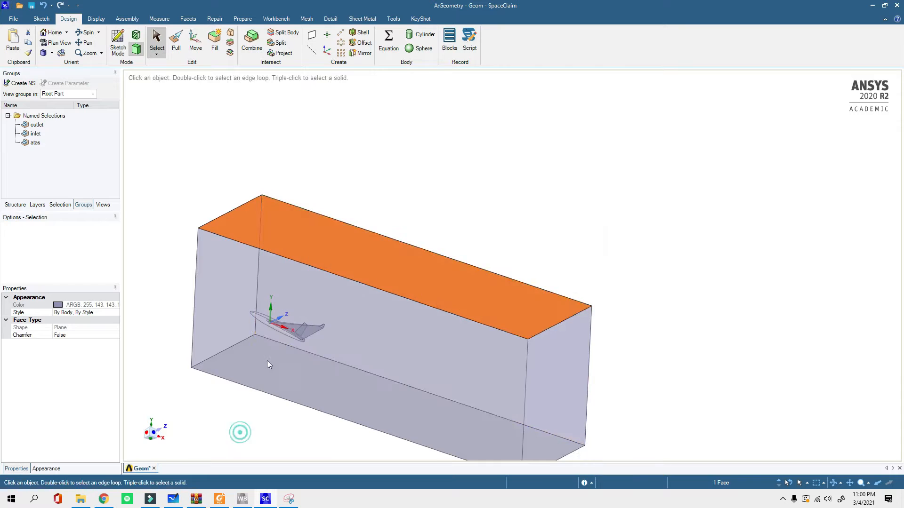
click(267, 361)
click(19, 83)
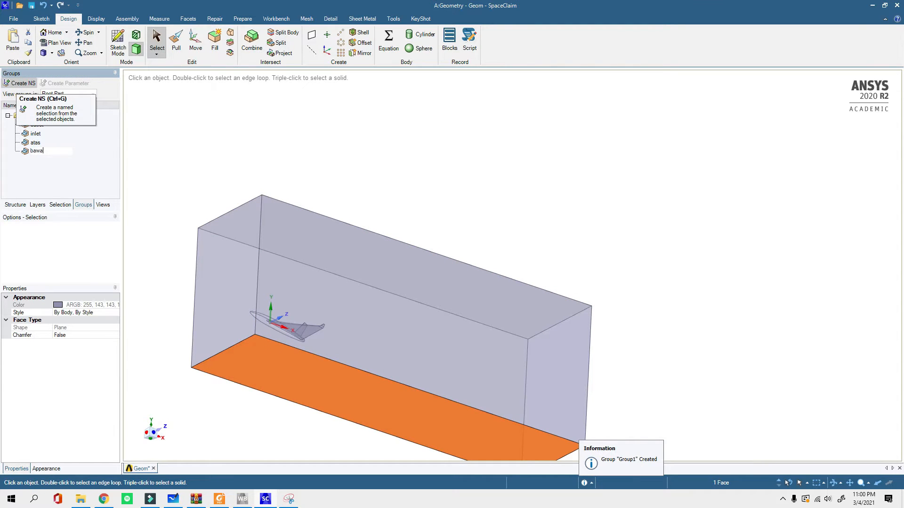
click(182, 245)
Step: Create a named selection called samping from the enclosure's outer side face, opposite the symmetry plane
middle_drag(182, 244, 206, 312)
click(311, 275)
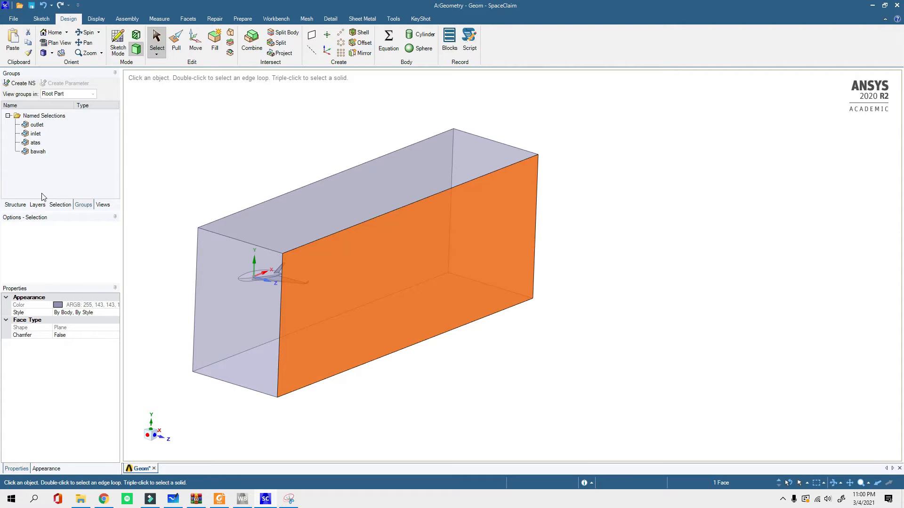
click(18, 84)
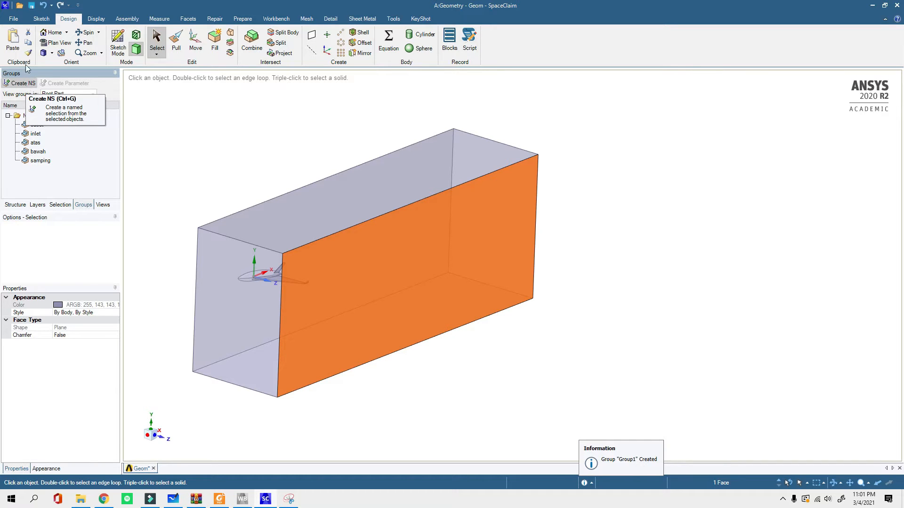
click(251, 155)
Step: Create a named selection called simetrinya from the enclosure's symmetry face
middle_drag(159, 203, 396, 219)
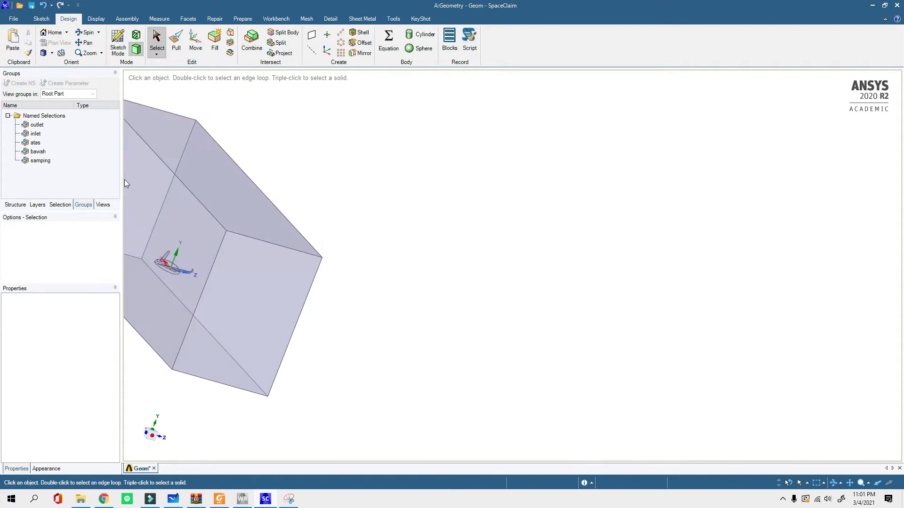
scroll(270, 202, down, 3)
scroll(273, 235, up, 3)
click(273, 235)
click(33, 85)
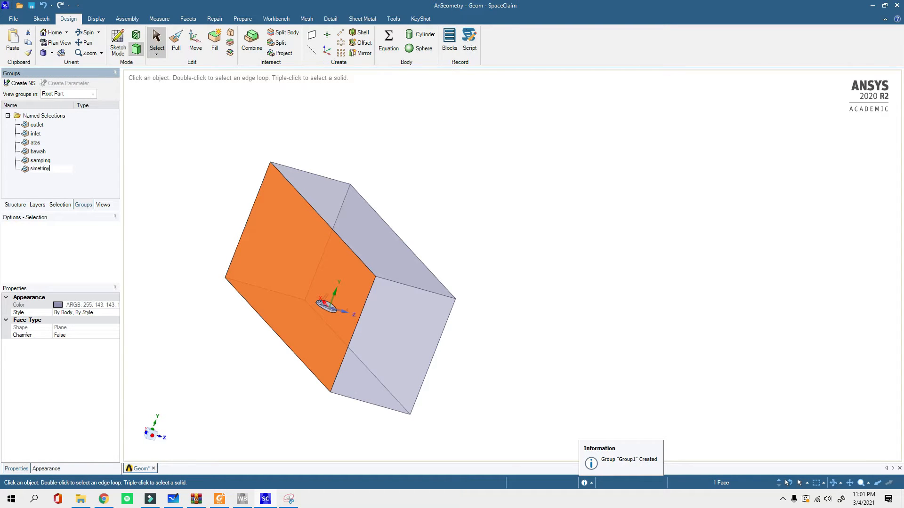
click(289, 157)
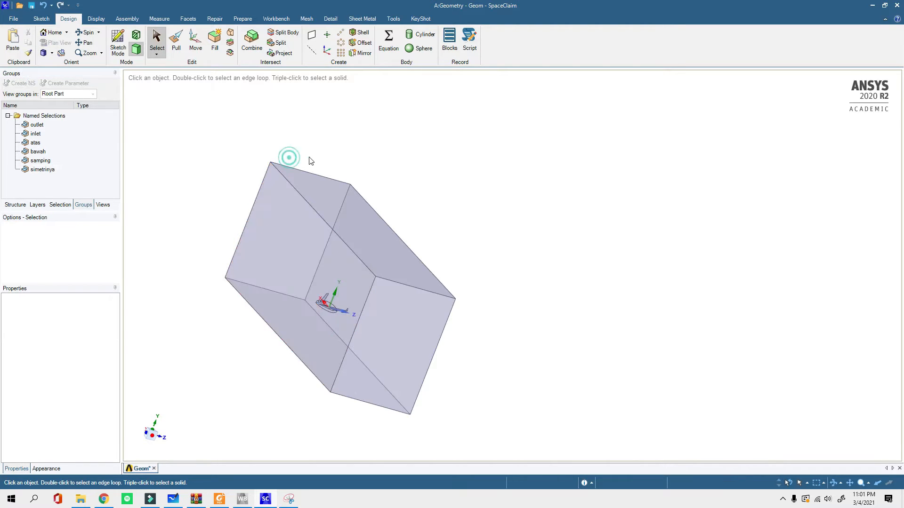
Step: Check which face each named selection from outlet to simetrinya contains, then clear the selection
click(45, 125)
click(44, 134)
click(44, 143)
click(42, 152)
click(43, 161)
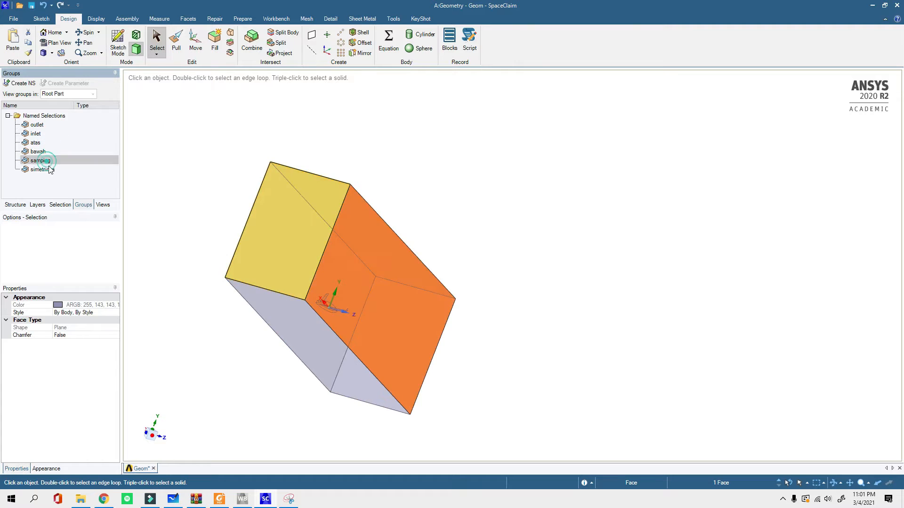
click(47, 171)
click(196, 129)
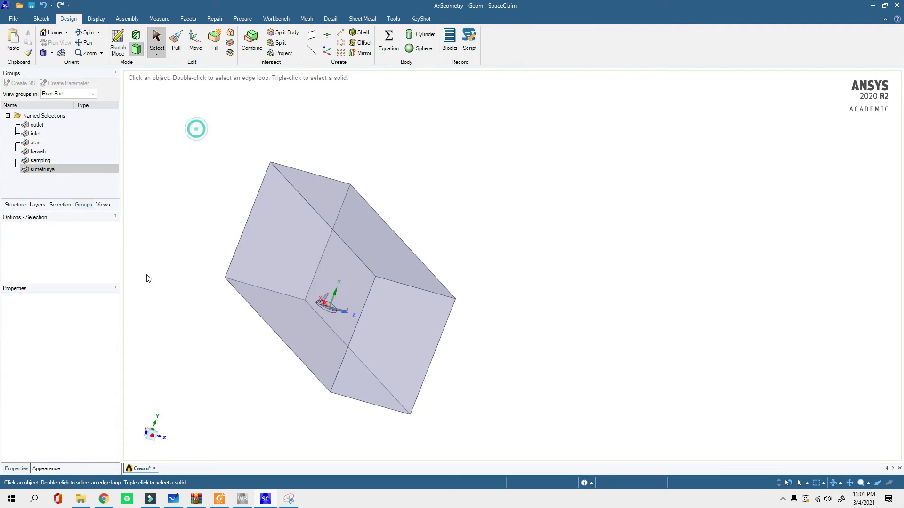
Step: From a view square to the symmetry plane, select all the aircraft's faces and create a named selection called pesawatnya
click(149, 437)
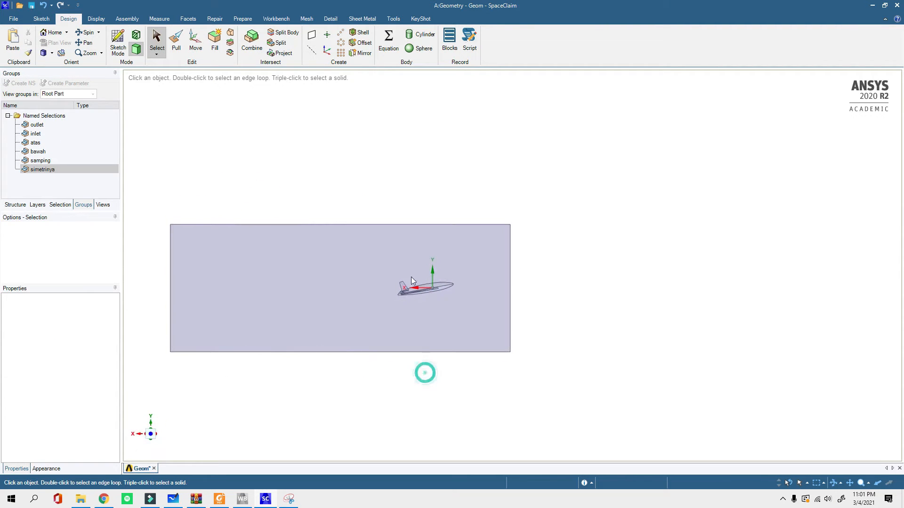
click(235, 139)
click(383, 167)
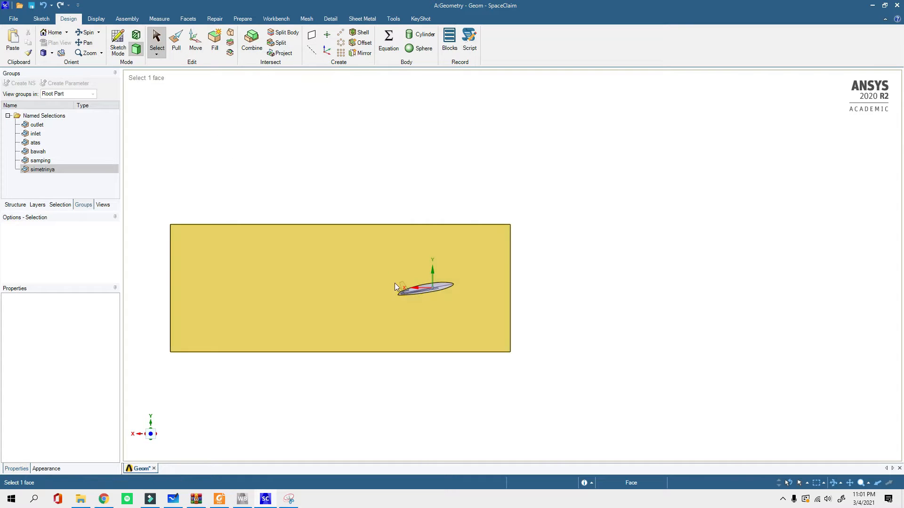
scroll(418, 287, up, 1)
scroll(422, 278, down, 3)
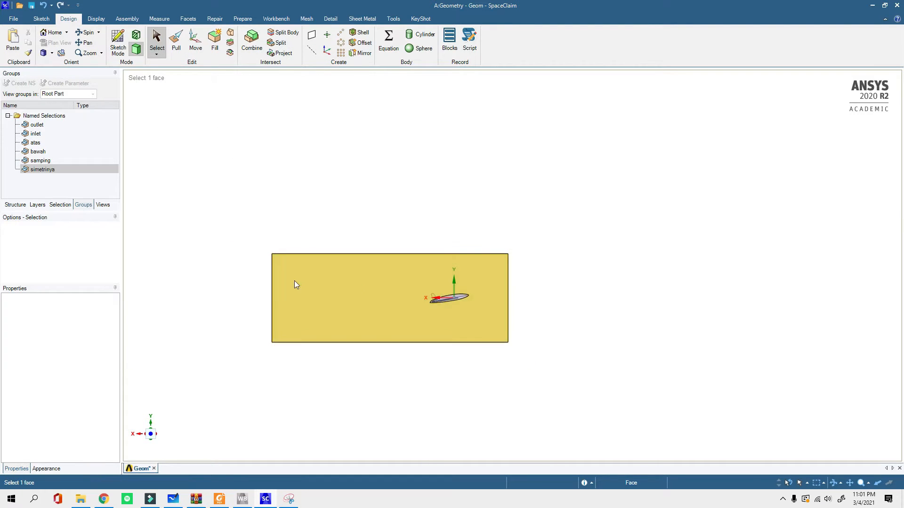
scroll(330, 281, up, 3)
drag(388, 252, 541, 353)
middle_drag(540, 353, 540, 310)
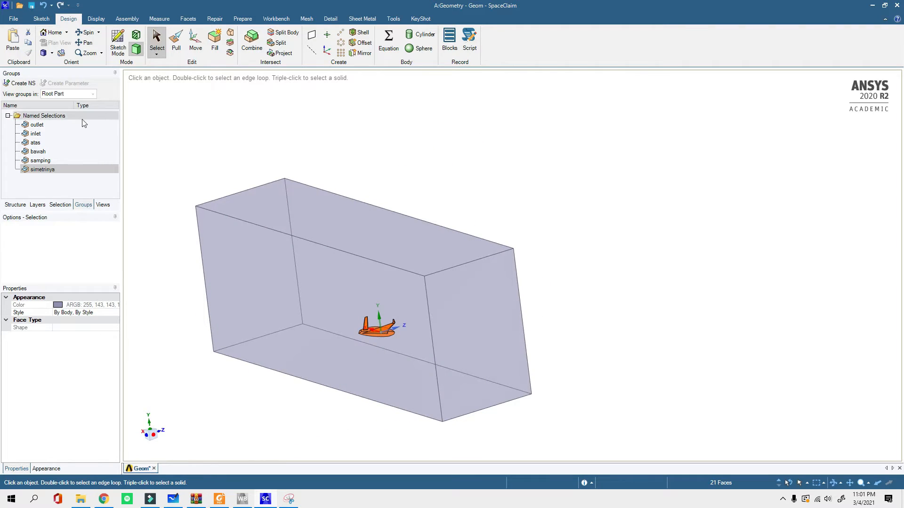
click(20, 83)
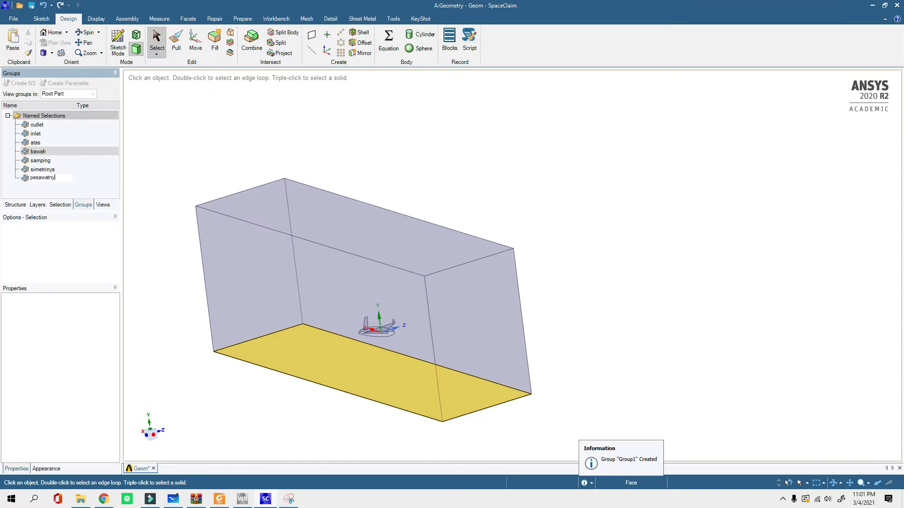
text(pesawatnya)
key(Return)
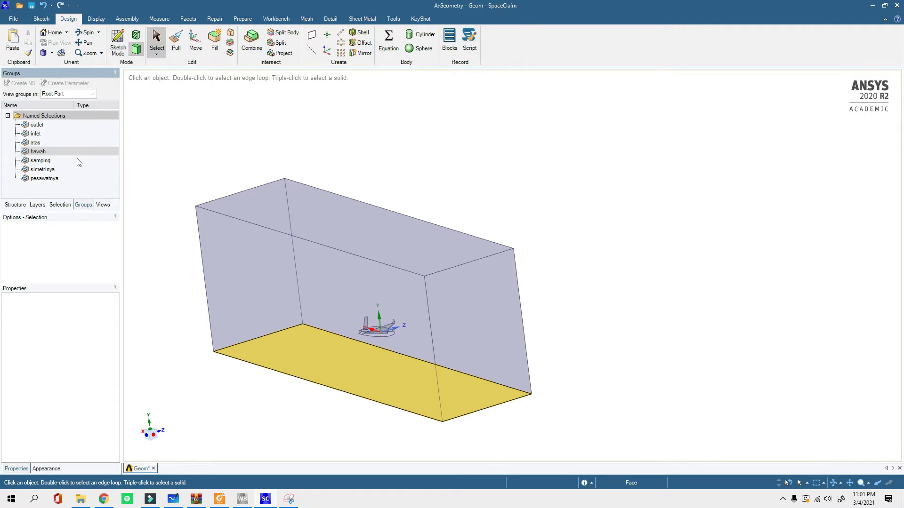
Step: Review the faces in the named selections from inlet to pesawatnya and return to the model's structure tree
middle_drag(324, 216, 386, 192)
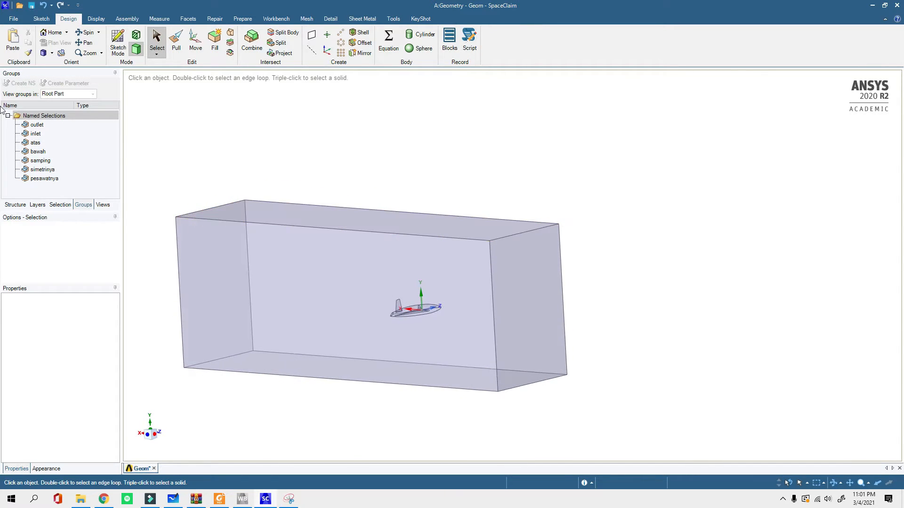
click(35, 134)
click(36, 143)
click(38, 151)
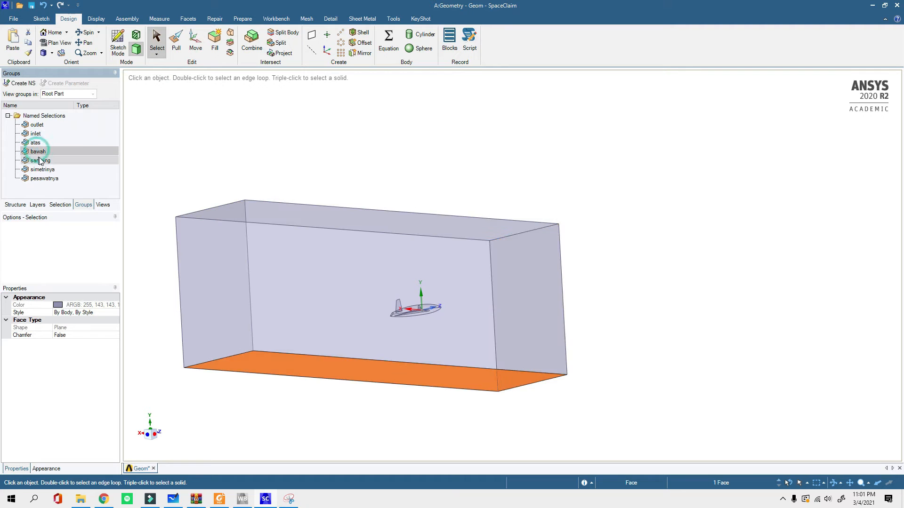
click(40, 160)
click(42, 169)
click(56, 180)
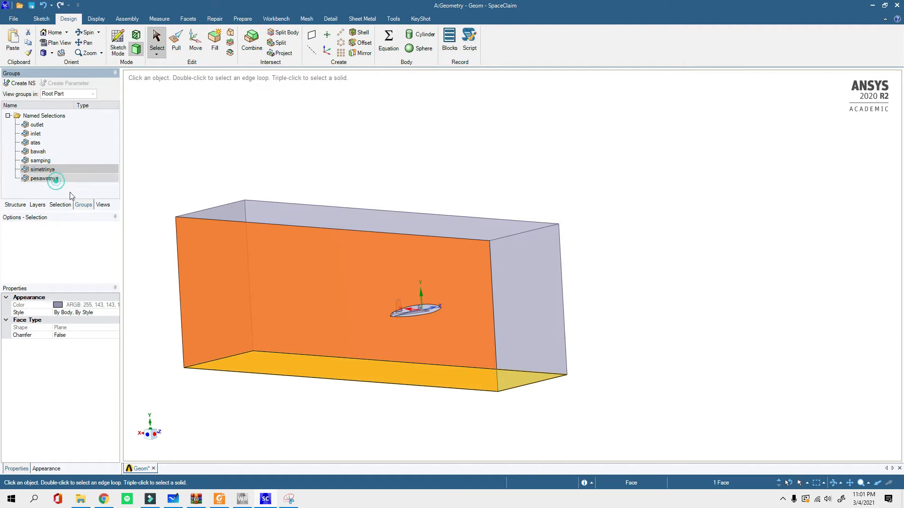
click(523, 140)
middle_drag(176, 163, 198, 170)
click(22, 207)
middle_drag(356, 196, 391, 172)
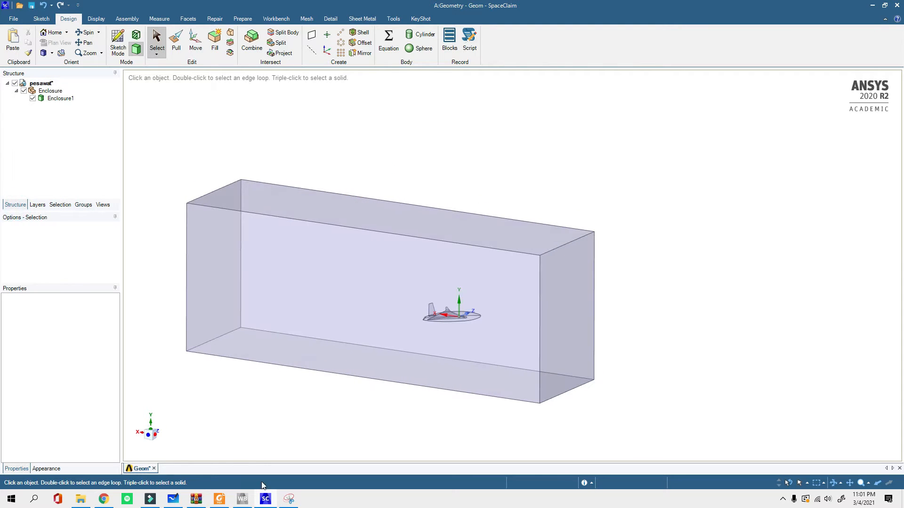
Step: Switch to Microsoft Whiteboard and examine the refined region around and behind the aircraft in the Mesh picture
click(249, 504)
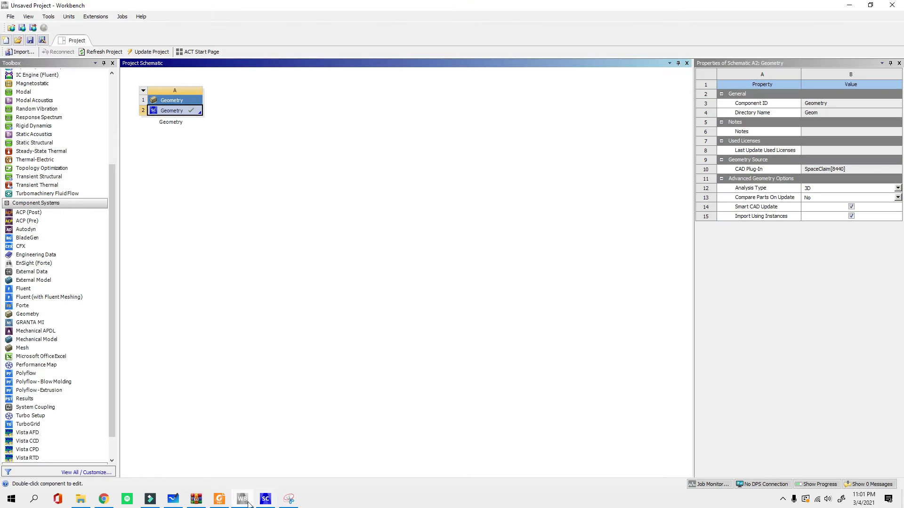
click(180, 504)
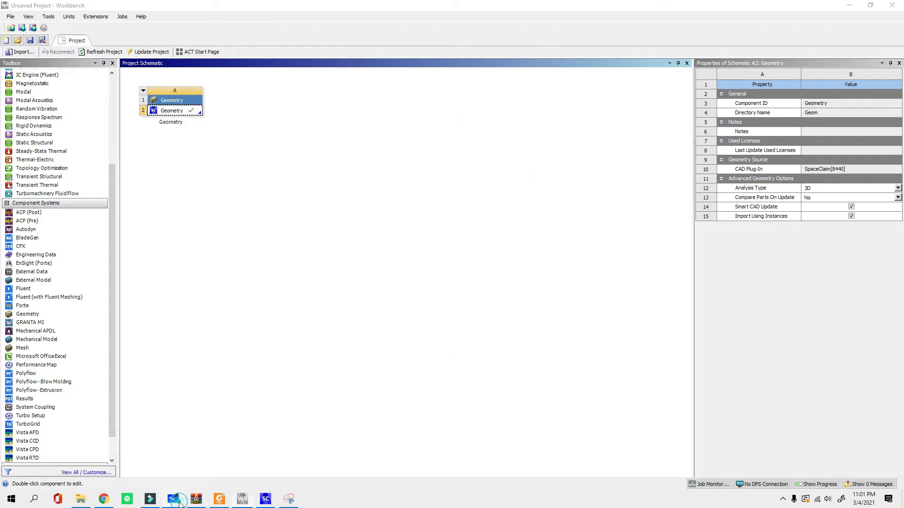
scroll(354, 331, down, 3)
drag(214, 327, 436, 340)
drag(210, 299, 263, 286)
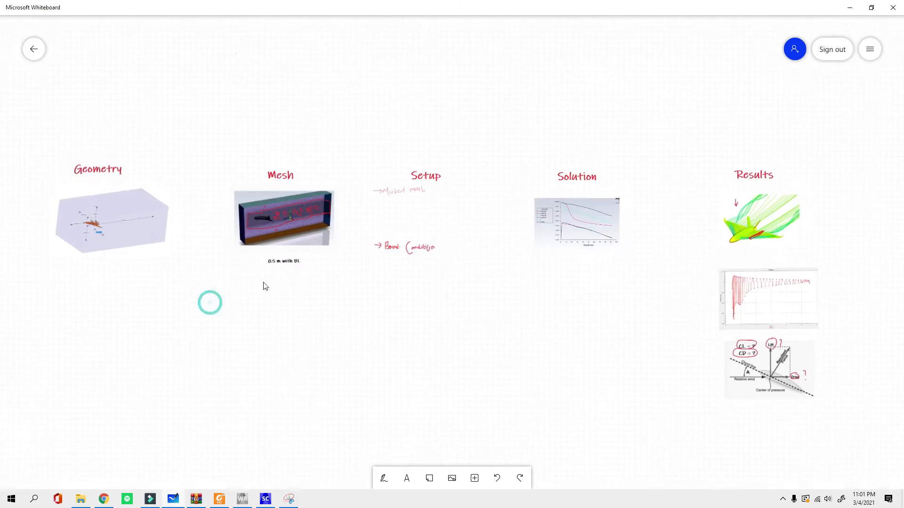
scroll(293, 177, up, 4)
scroll(292, 214, up, 5)
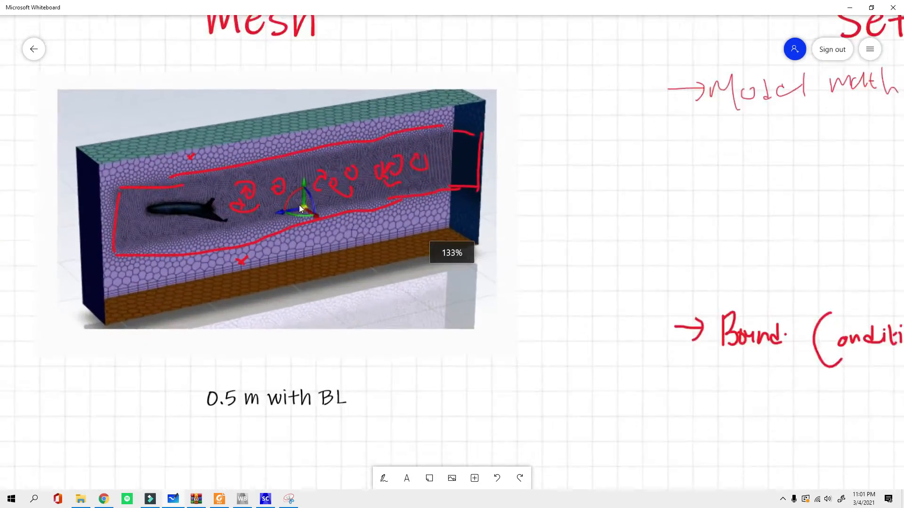
scroll(256, 198, down, 1)
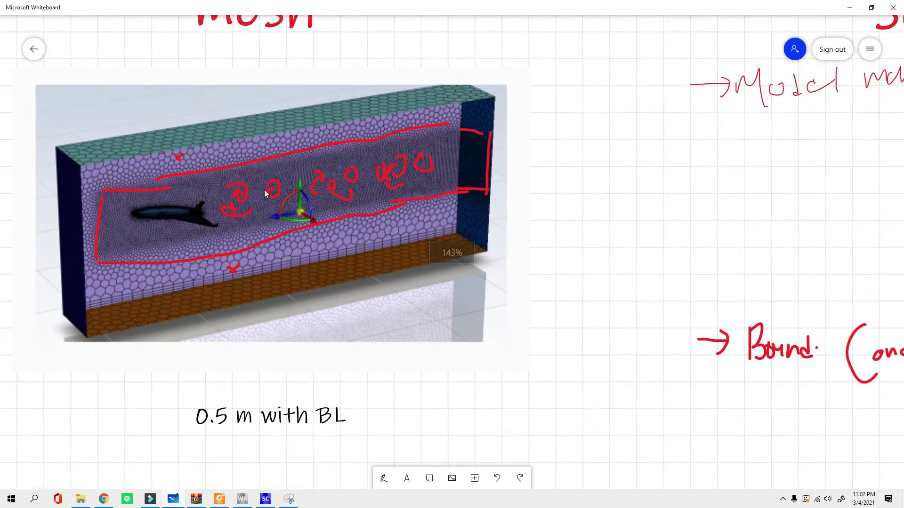
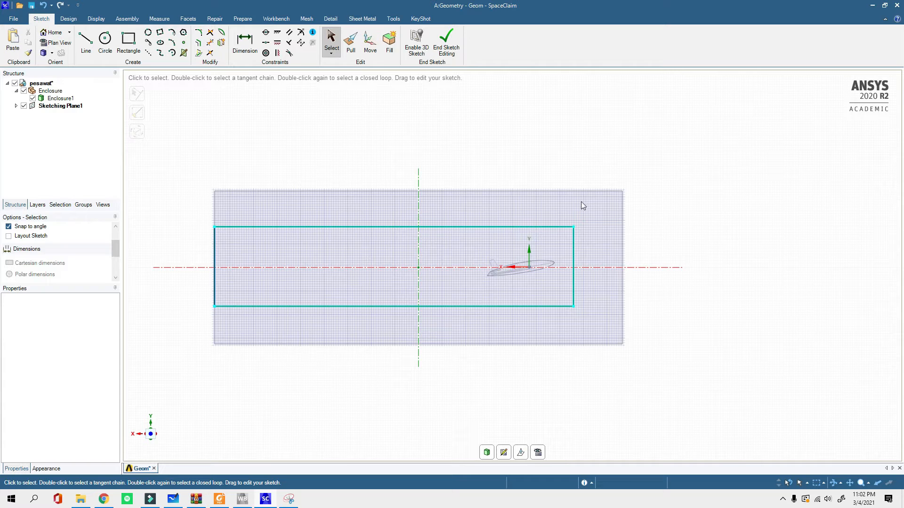
Step: Dimension the distance between the sketched rectangle's upper edge and the horizontal axis
key(d)
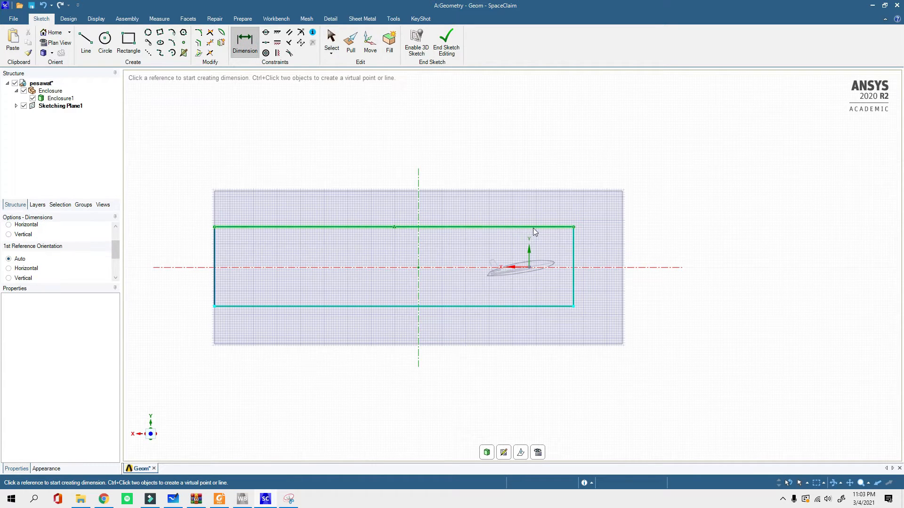
click(526, 267)
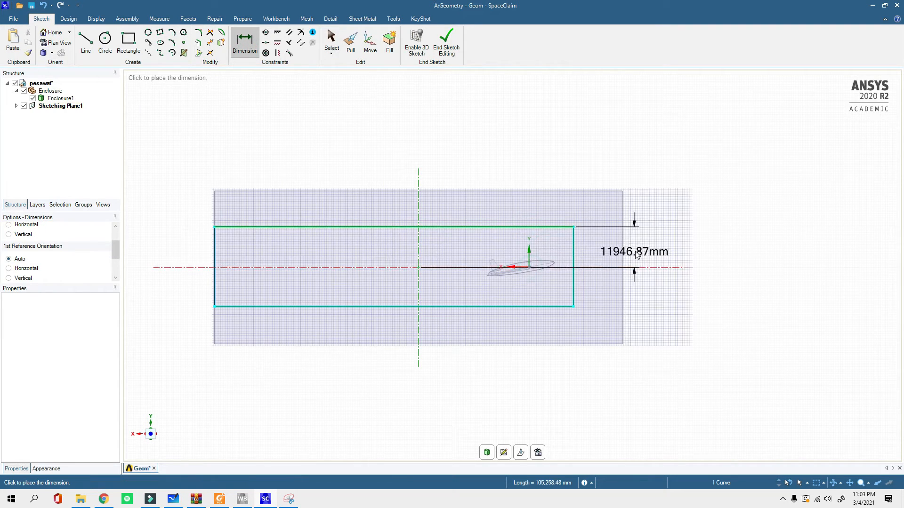
click(620, 253)
click(622, 257)
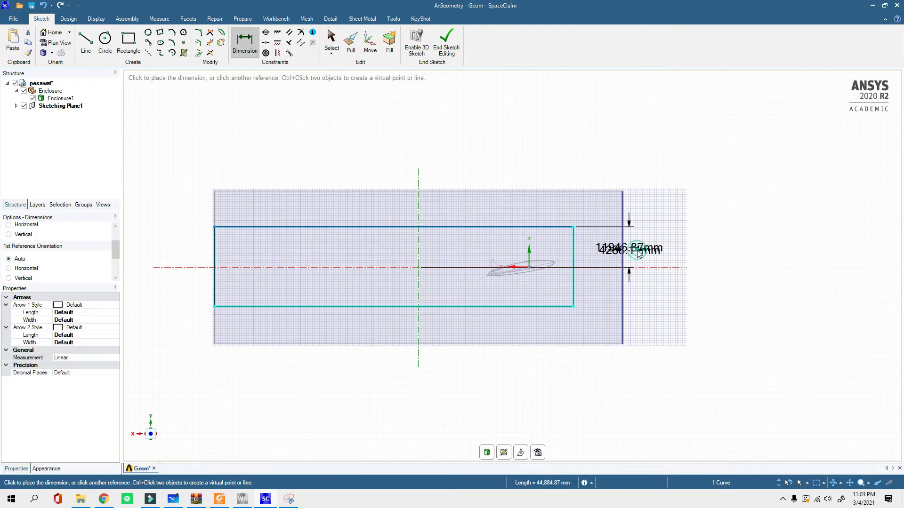
key(Escape)
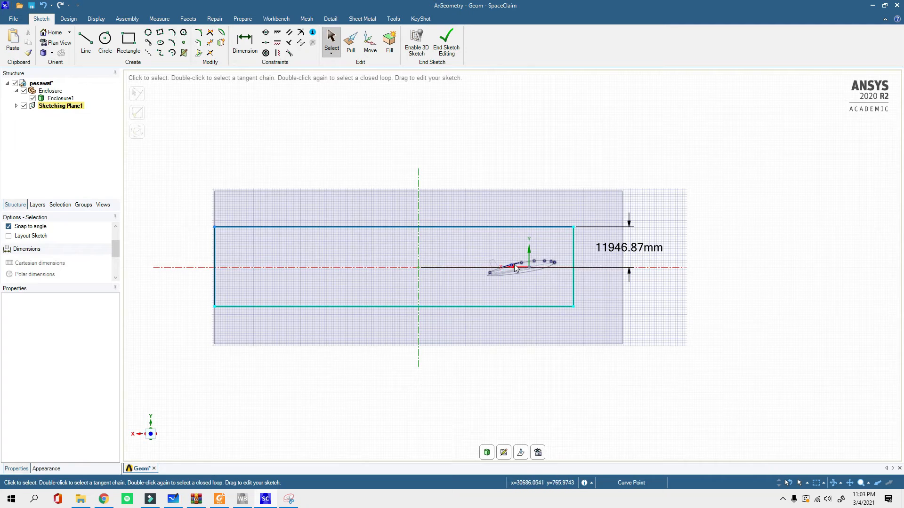
Step: Dimension the distance between the rectangle's lower edge and the horizontal axis
click(245, 43)
click(471, 307)
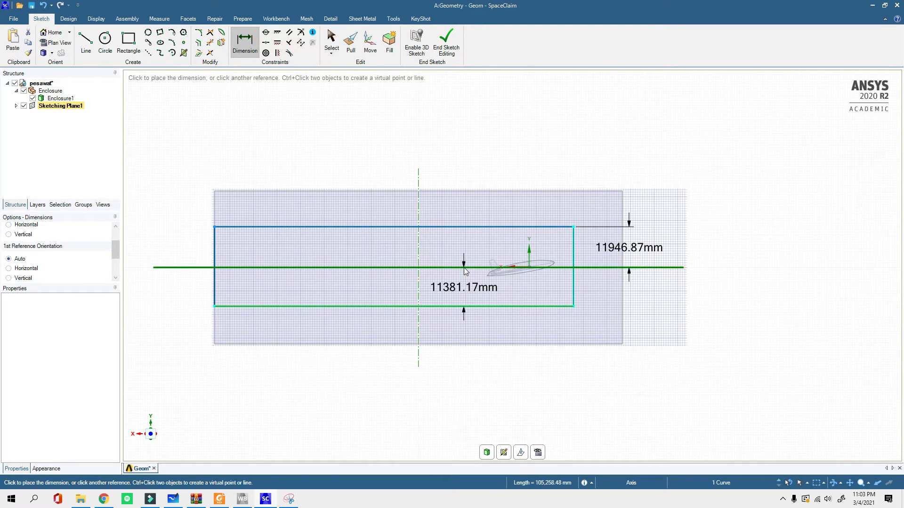
click(713, 287)
Step: Set the distances of the rectangle's upper and lower edges from the horizontal axis to 8000 mm each
click(636, 252)
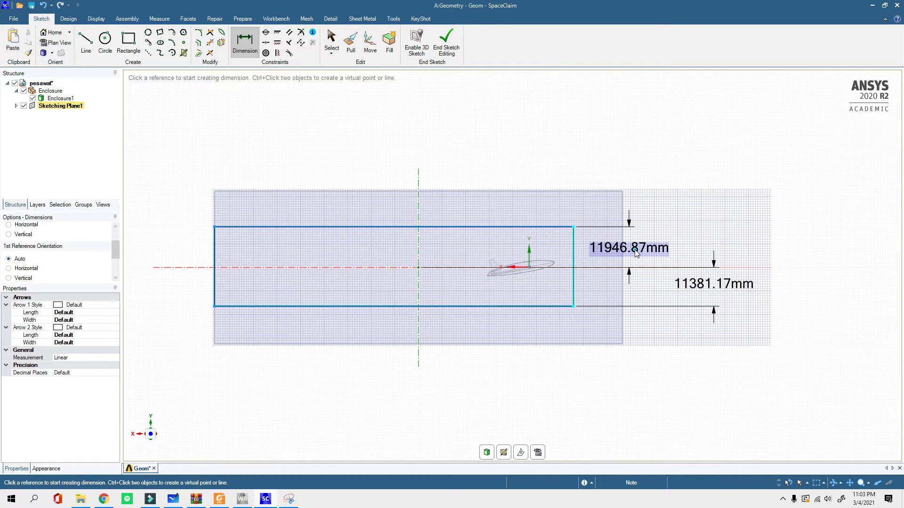
text(8000)
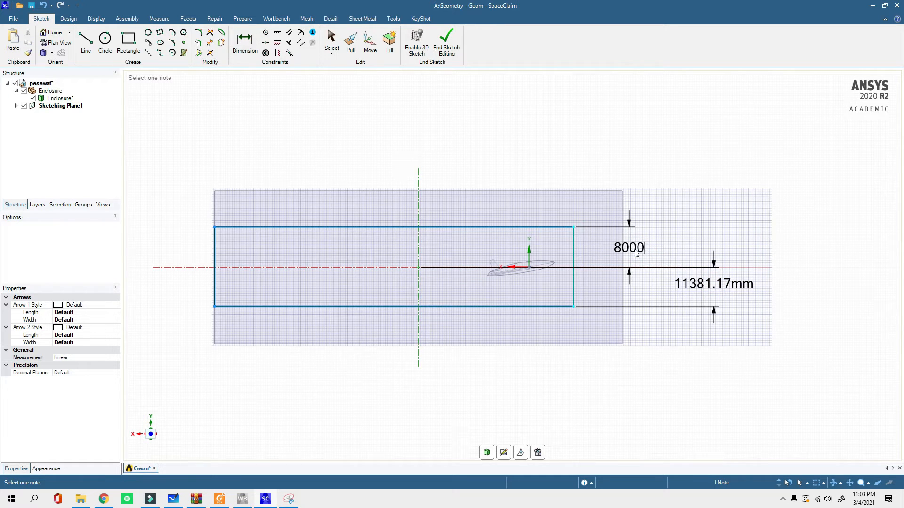
key(Return)
click(736, 284)
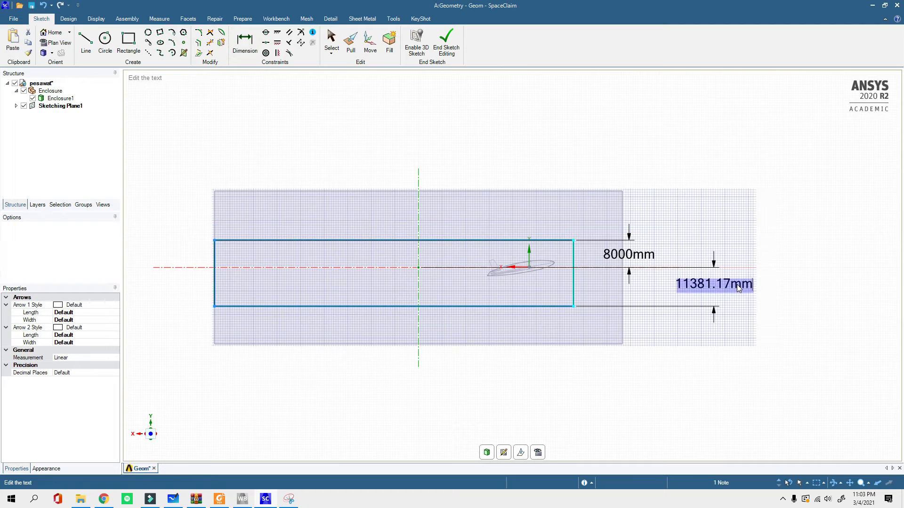
text(8000)
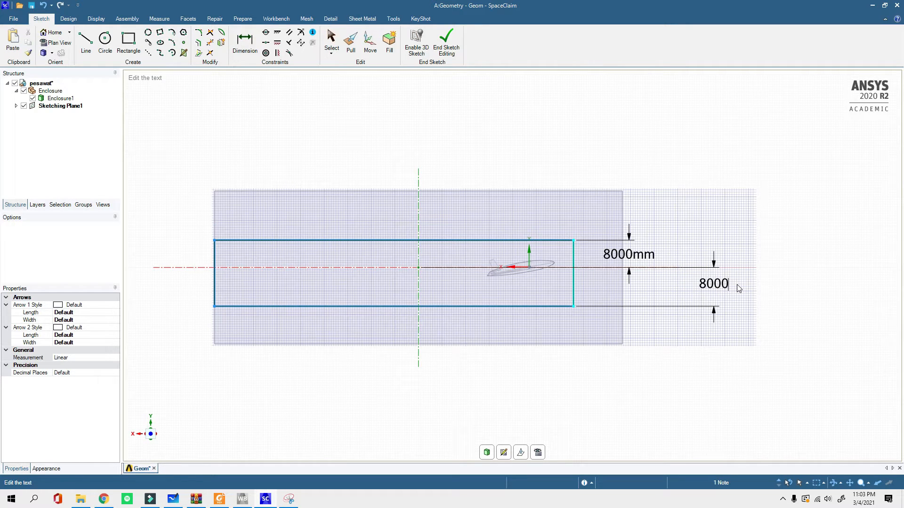
key(Return)
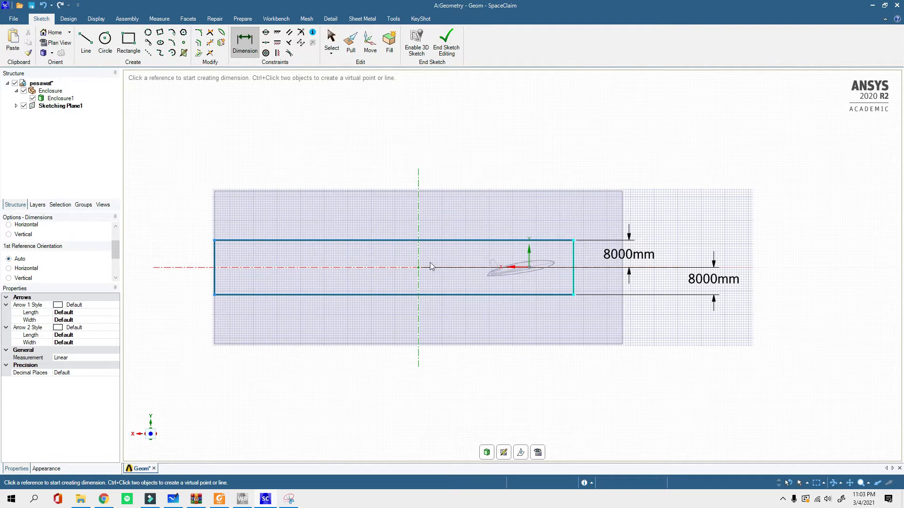
Step: Try to dimension the rectangle's vertical edge ahead of the aircraft's nose, and undo each attempt
scroll(529, 259, up, 5)
scroll(598, 240, down, 1)
scroll(544, 262, down, 3)
scroll(474, 255, up, 2)
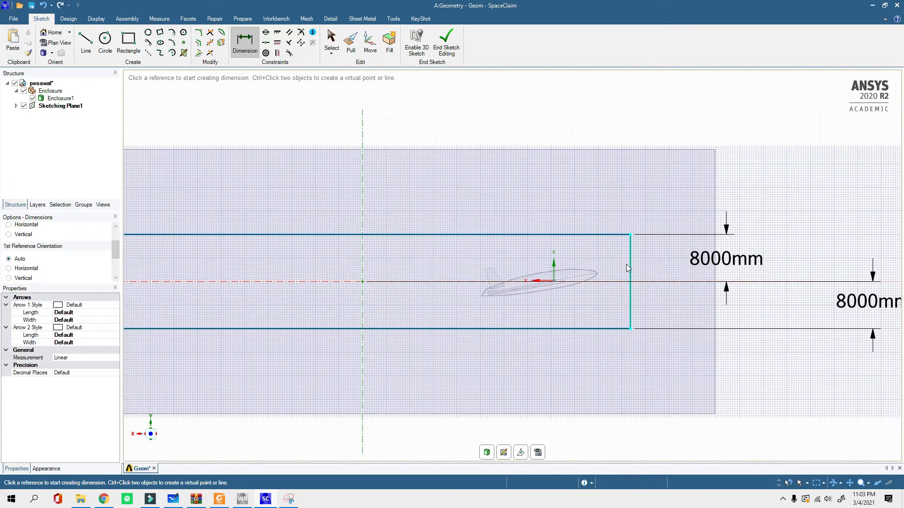
click(631, 270)
click(621, 274)
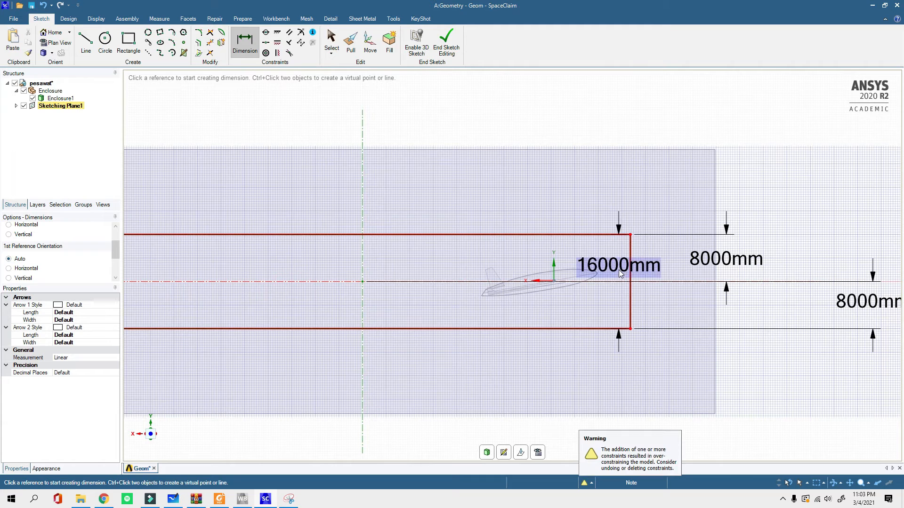
key(Escape)
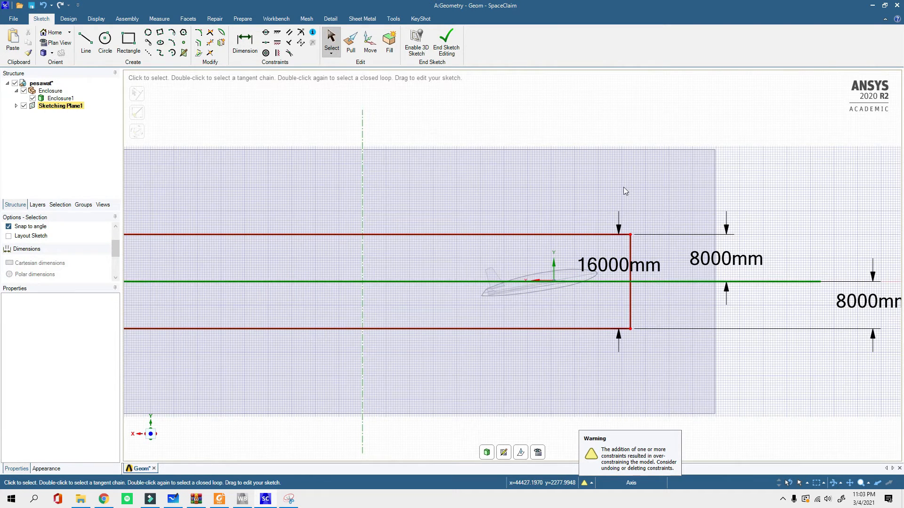
key(ctrl+z)
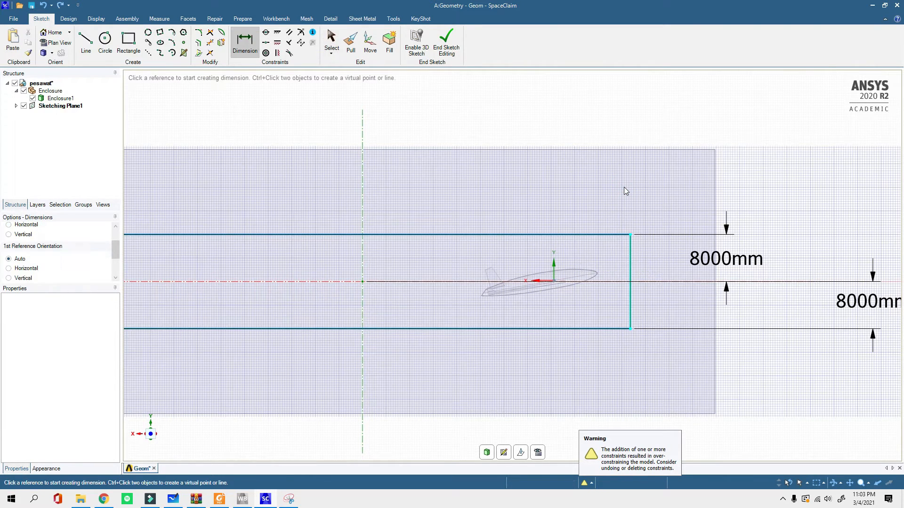
click(631, 258)
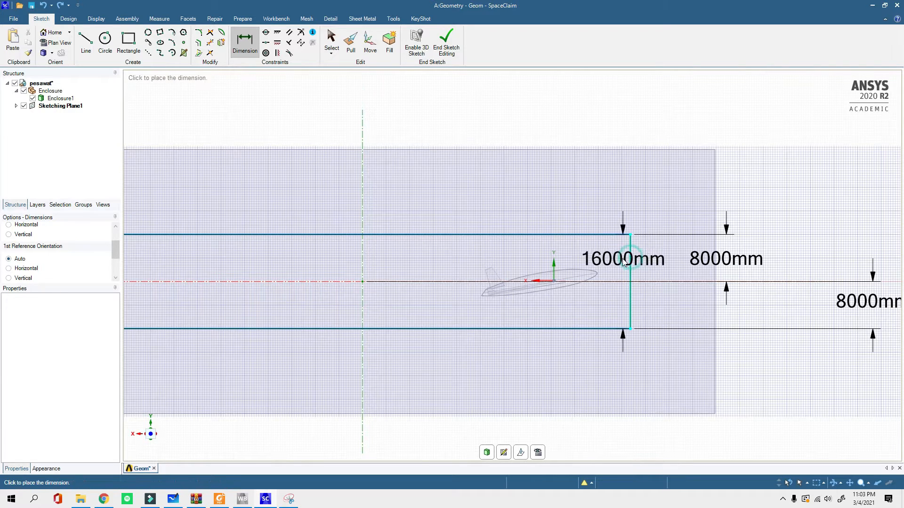
click(618, 262)
key(Escape)
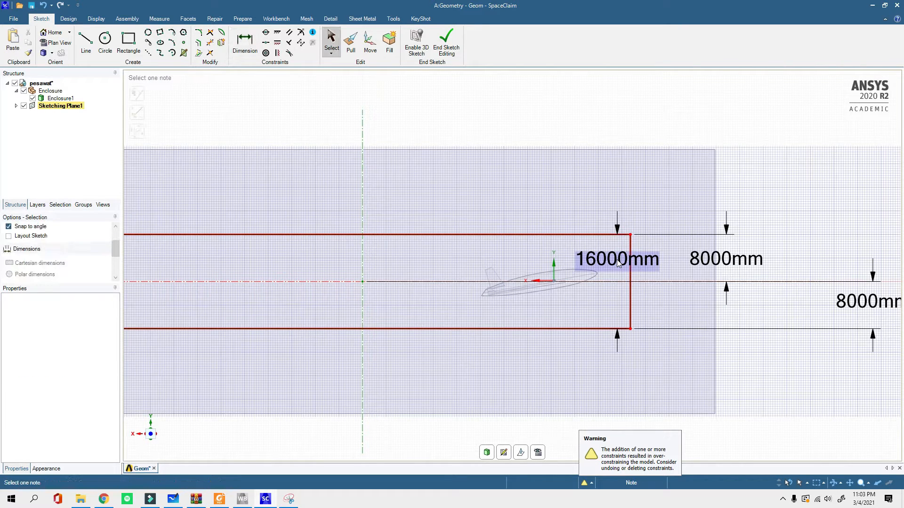
key(ctrl+z)
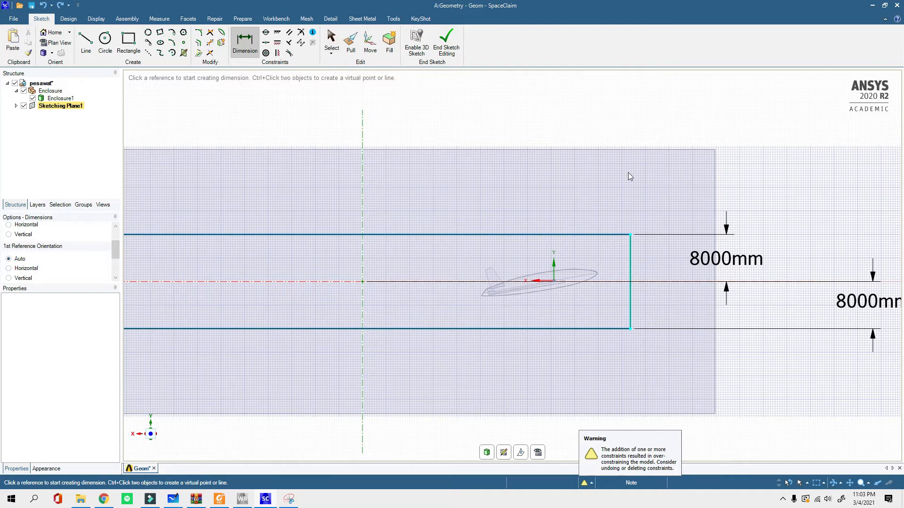
key(Escape)
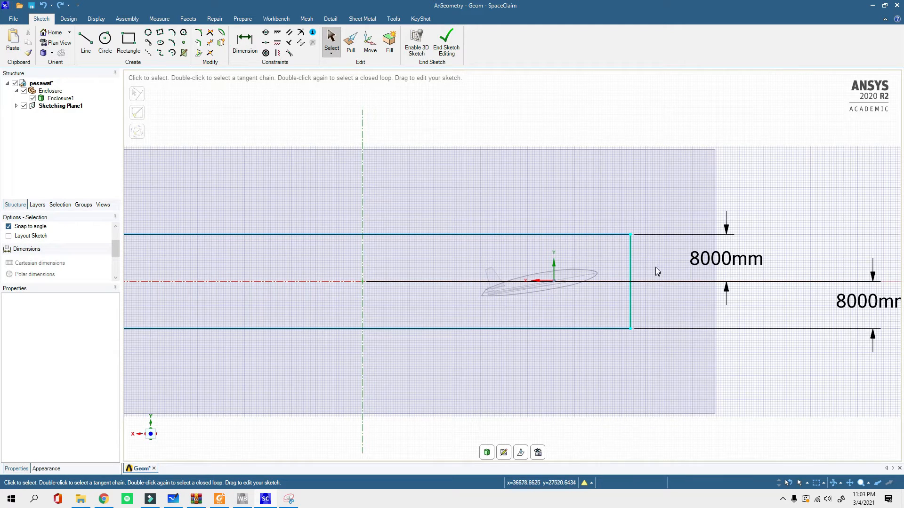
click(630, 258)
drag(630, 258, 619, 262)
Step: Hide the Enclosure component and end editing of the rectangle sketch
scroll(499, 163, down, 3)
scroll(502, 169, down, 1)
mouse_move(501, 170)
middle_down()
mouse_move(458, 197)
mouse_move(470, 206)
mouse_move(476, 152)
middle_up()
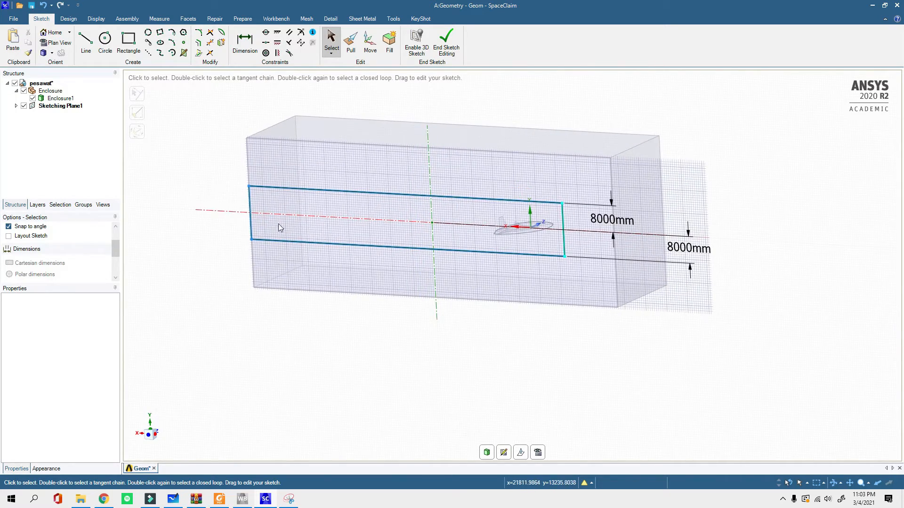
scroll(256, 207, up, 4)
scroll(219, 262, down, 4)
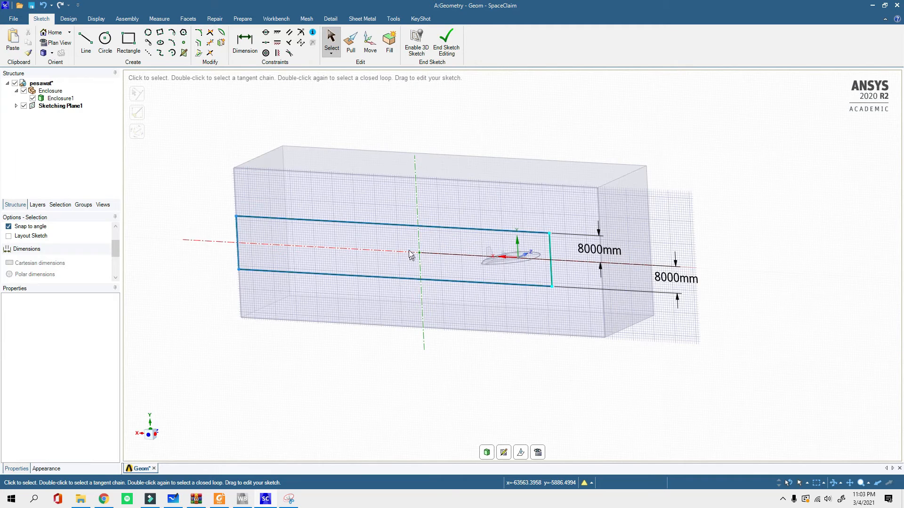
scroll(410, 255, up, 1)
click(24, 91)
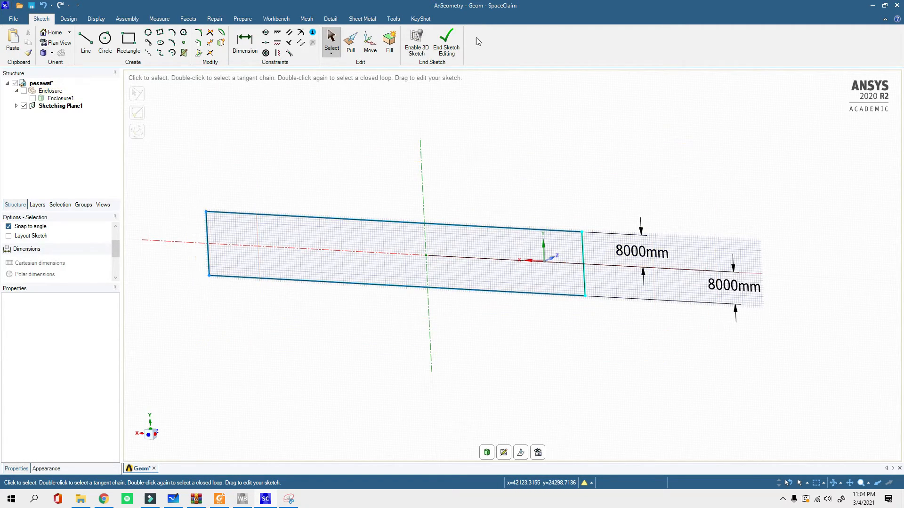
click(453, 43)
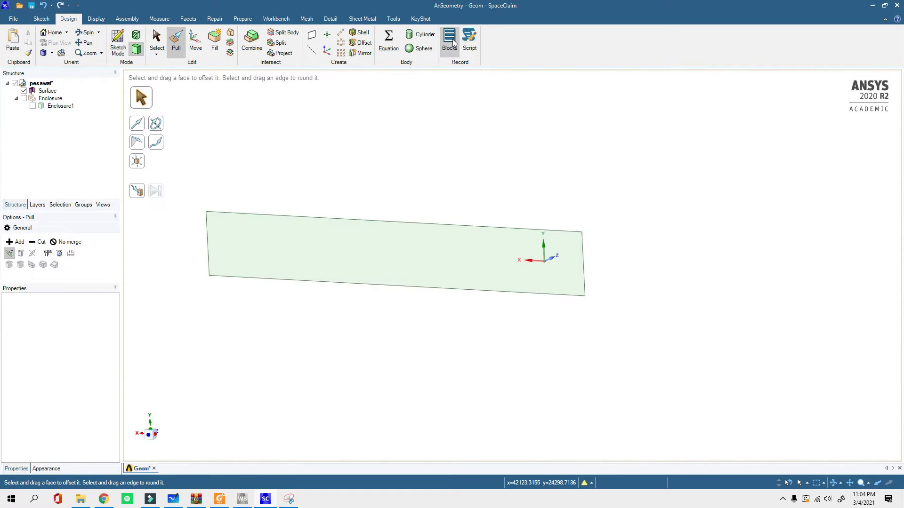
Step: Set the Pull operation to No merge and check the rectangular surface's position against the hidden Enclosure1 body
click(47, 91)
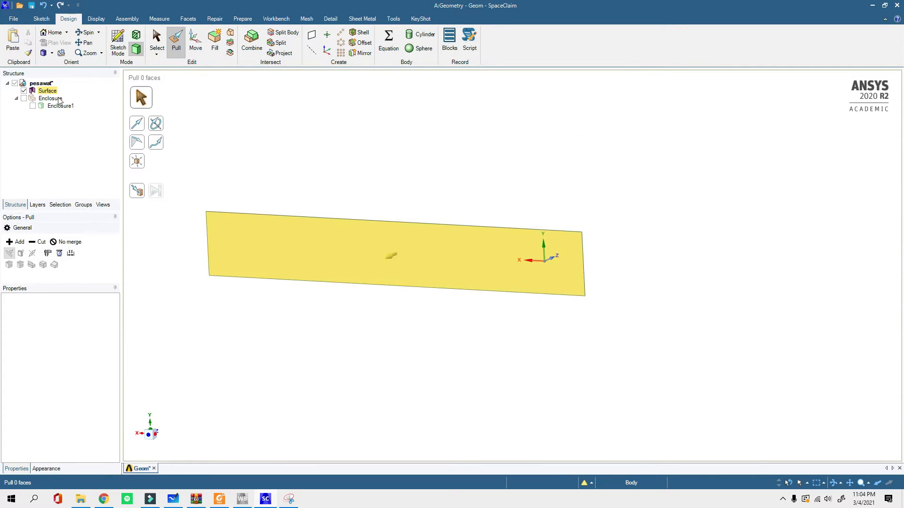
click(473, 174)
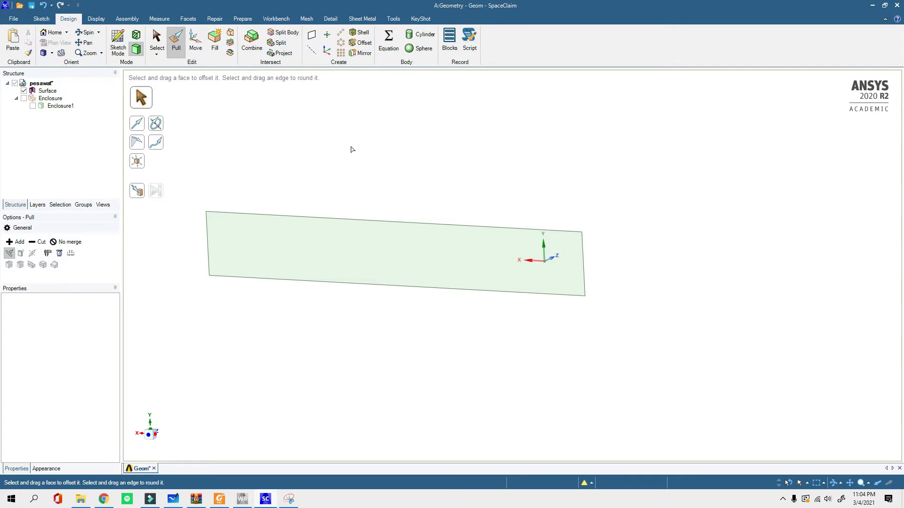
click(66, 242)
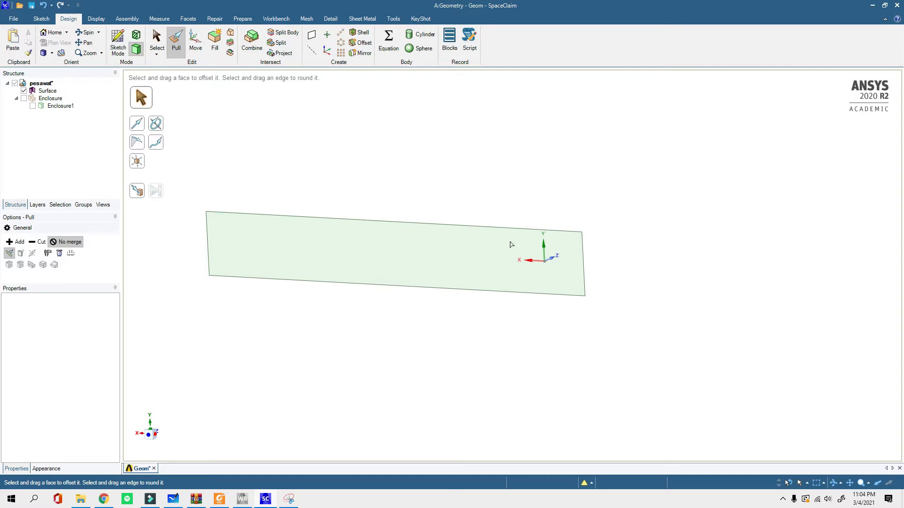
middle_drag(622, 250, 490, 233)
click(51, 99)
click(51, 105)
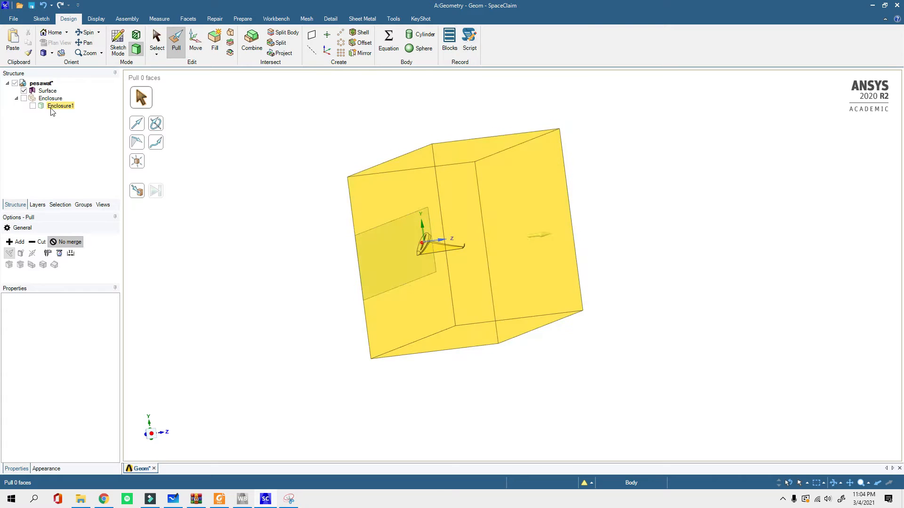
click(275, 246)
click(390, 229)
middle_drag(389, 228, 337, 255)
click(325, 256)
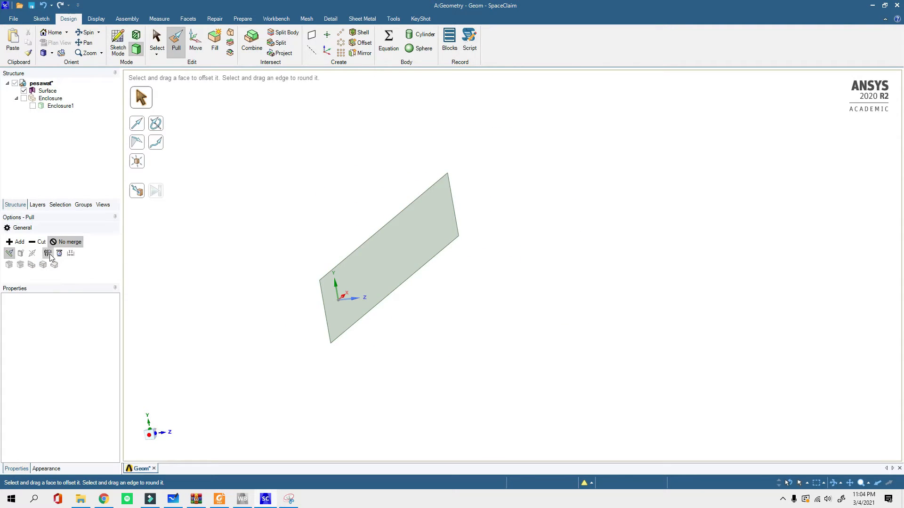
Step: Pull the rectangular surface 14000 mm in the positive Z direction to make a solid box
click(395, 243)
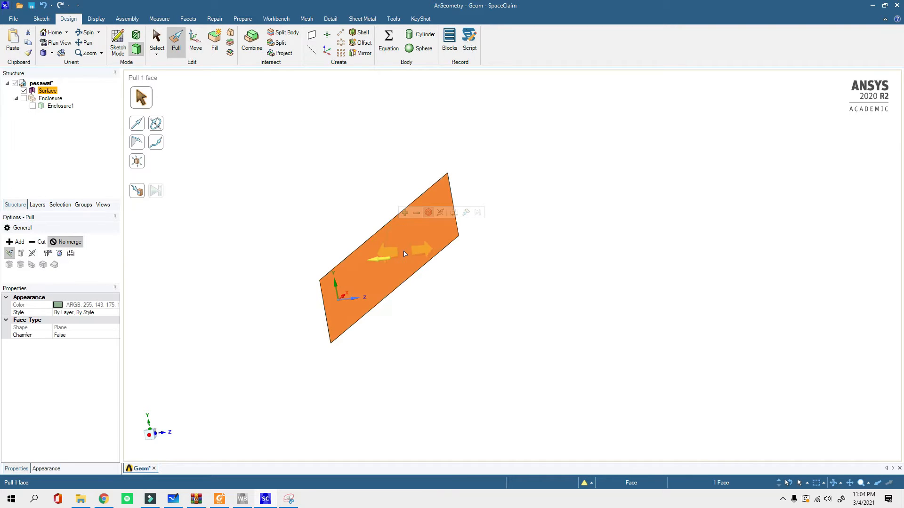
drag(400, 249, 420, 255)
text(1)
text(4000m)
key(Return)
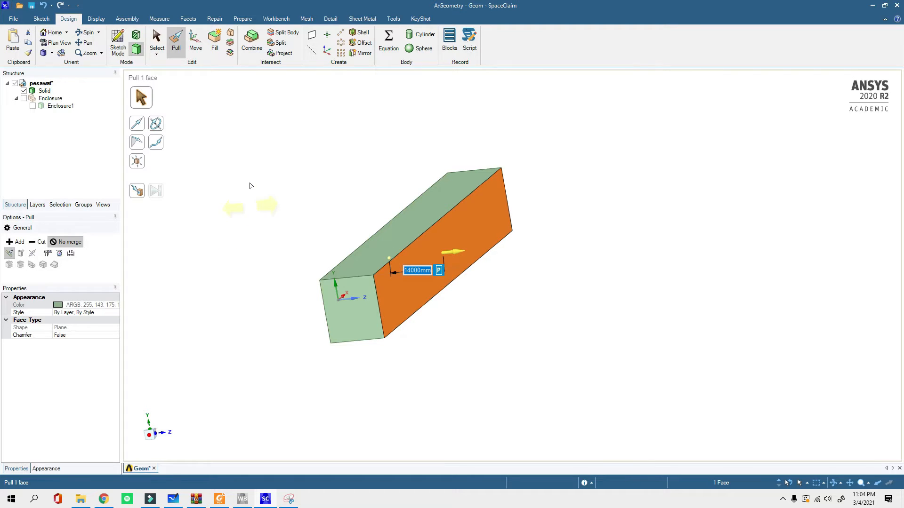
key(Escape)
key(Escape)
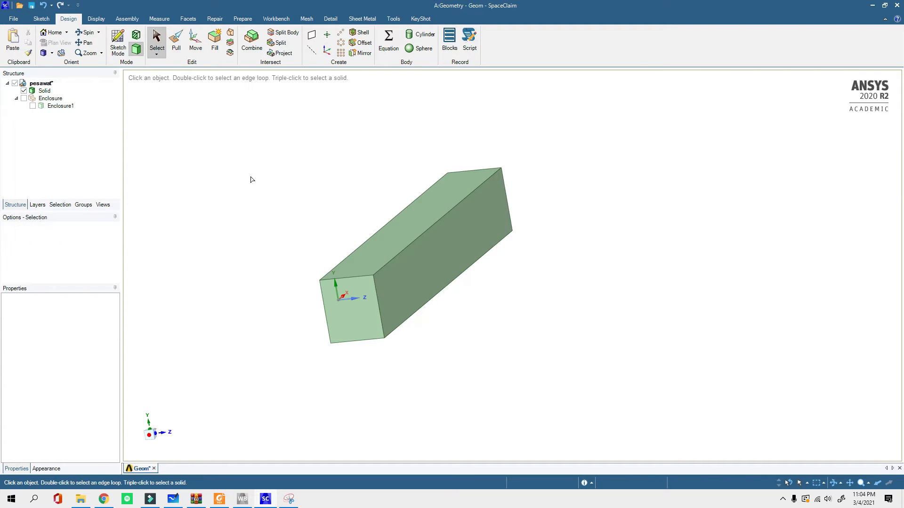
Step: Show the Enclosure component again and check how the solid box sits around the aircraft inside it
click(24, 98)
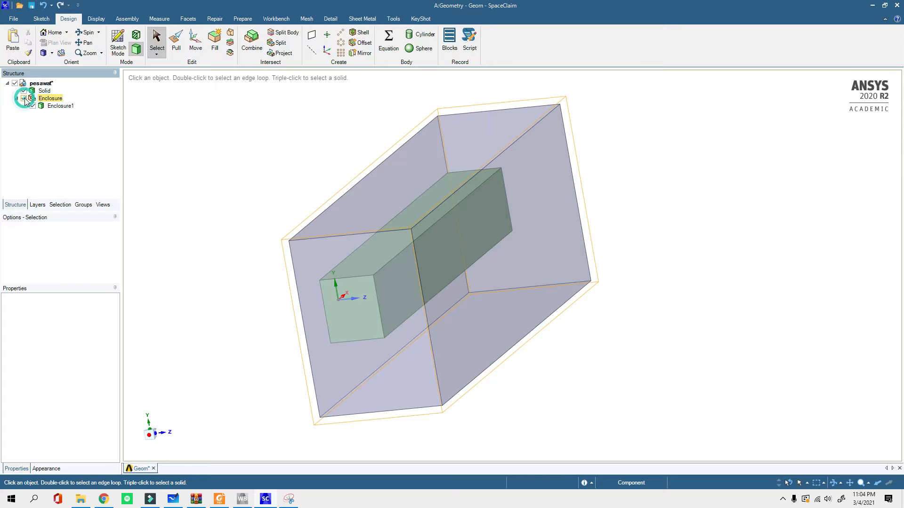
middle_drag(308, 249, 347, 254)
scroll(244, 310, up, 1)
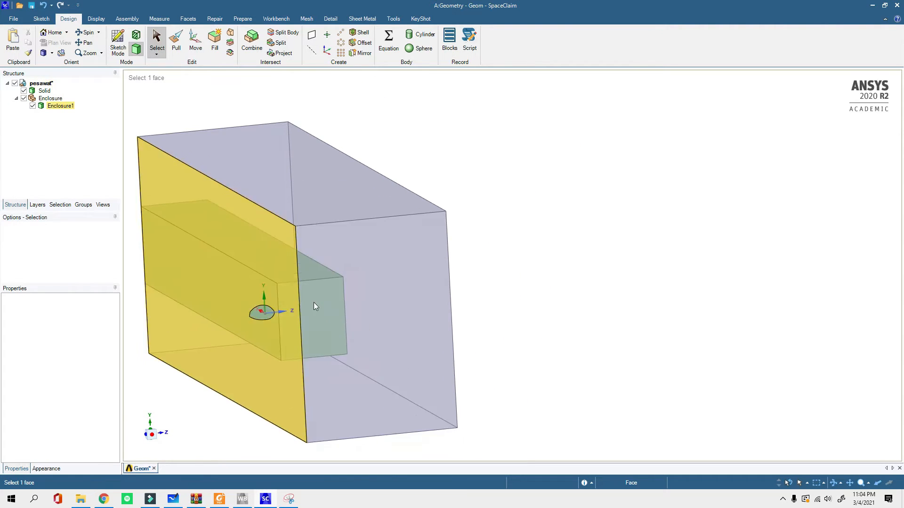
click(24, 91)
click(24, 91)
middle_drag(646, 283, 657, 269)
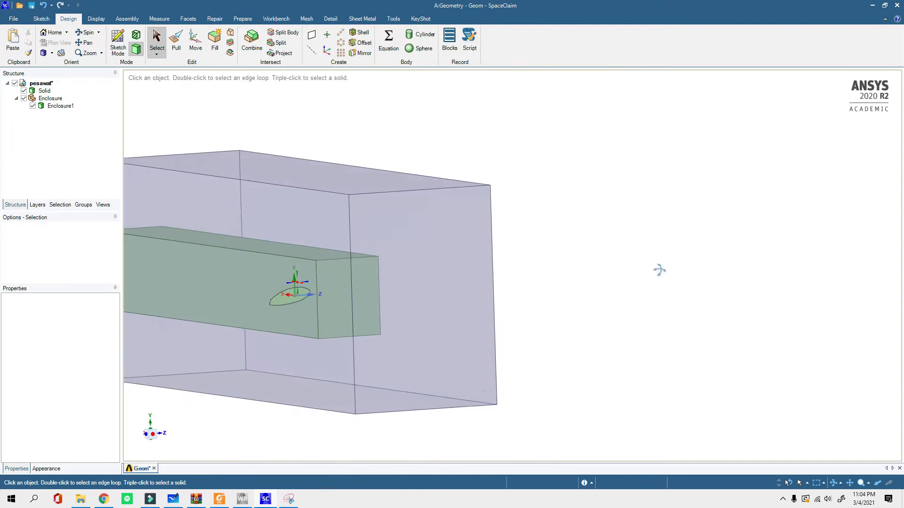
scroll(491, 286, down, 3)
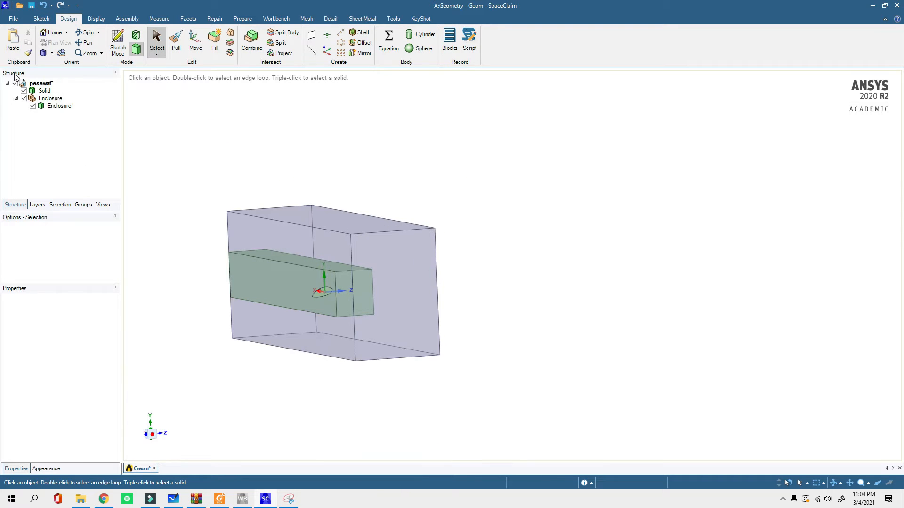
Step: Move the solid box into a new component named boi
right_click(46, 90)
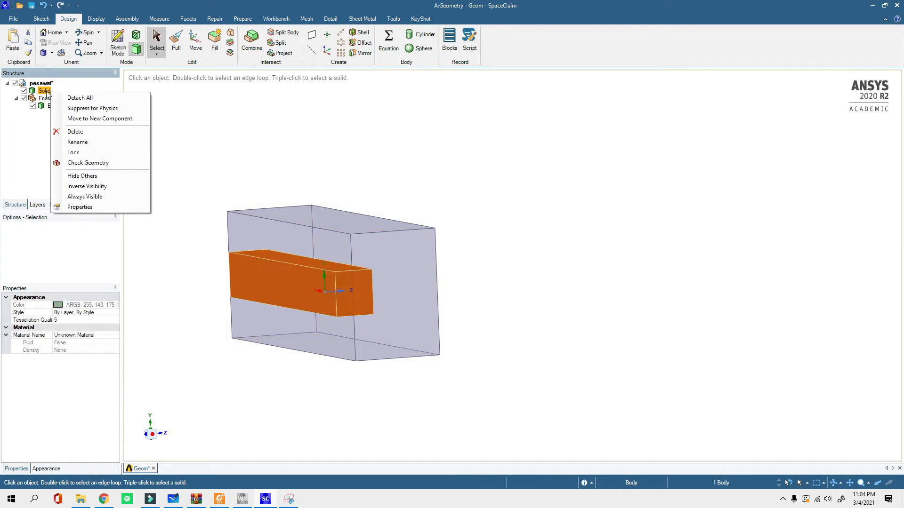
click(96, 118)
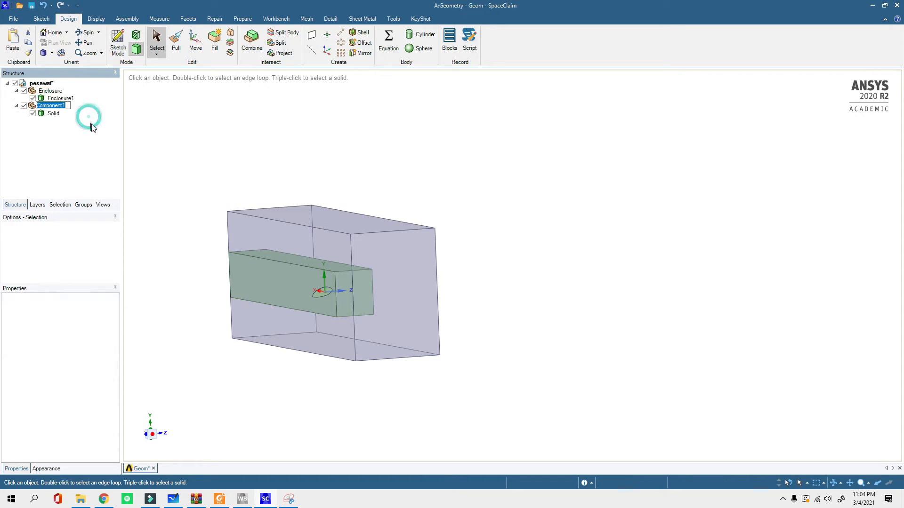
text(boi)
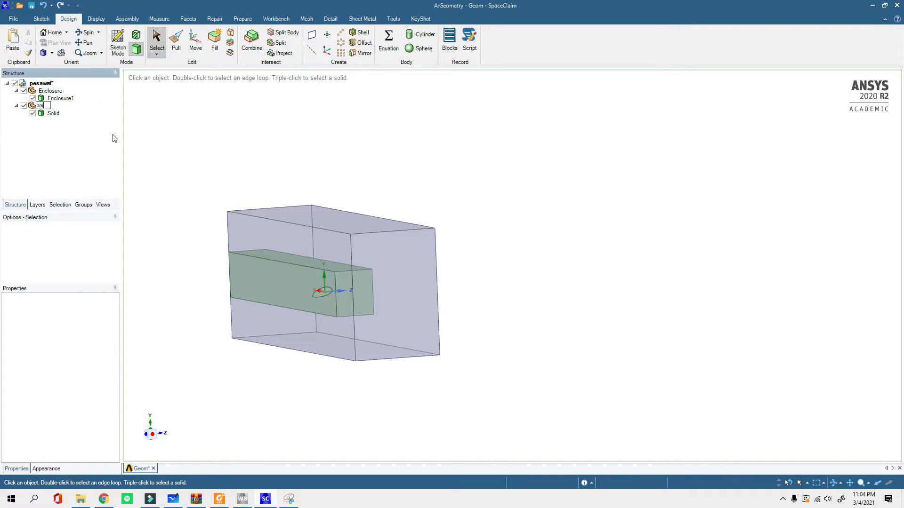
Step: Toggle the boi component's visibility to compare the box with the aircraft cavity inside the enclosure
click(24, 106)
click(24, 106)
click(24, 106)
click(24, 106)
click(26, 107)
click(24, 106)
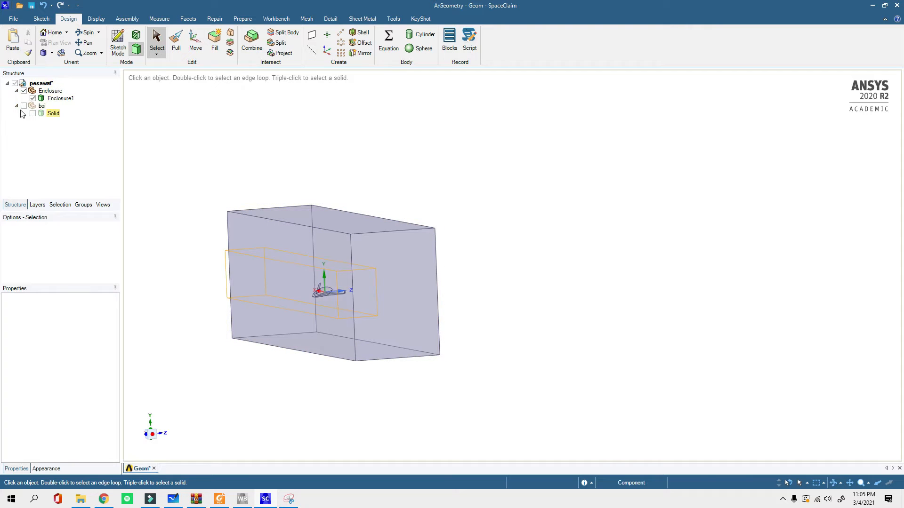
click(24, 106)
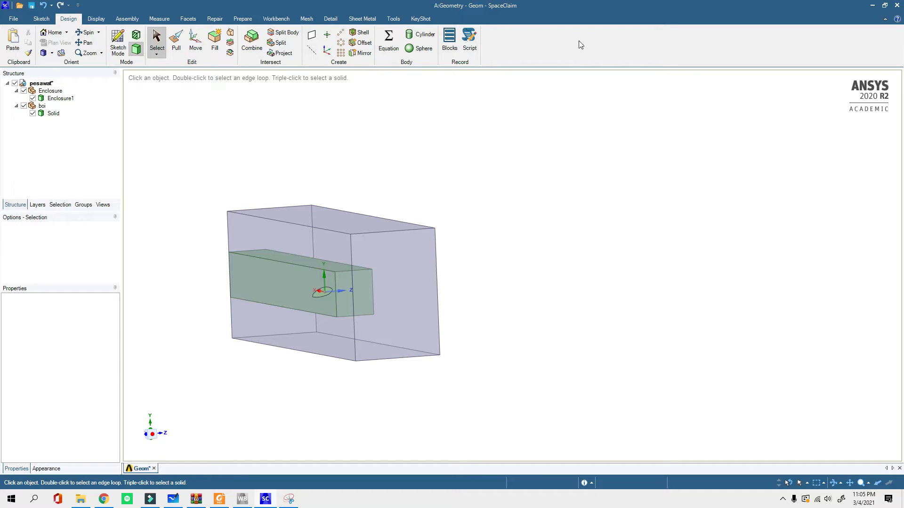
Step: Close the geometry editor and switch to the Workbench project to browse the available analysis and component systems
click(595, 269)
click(898, 6)
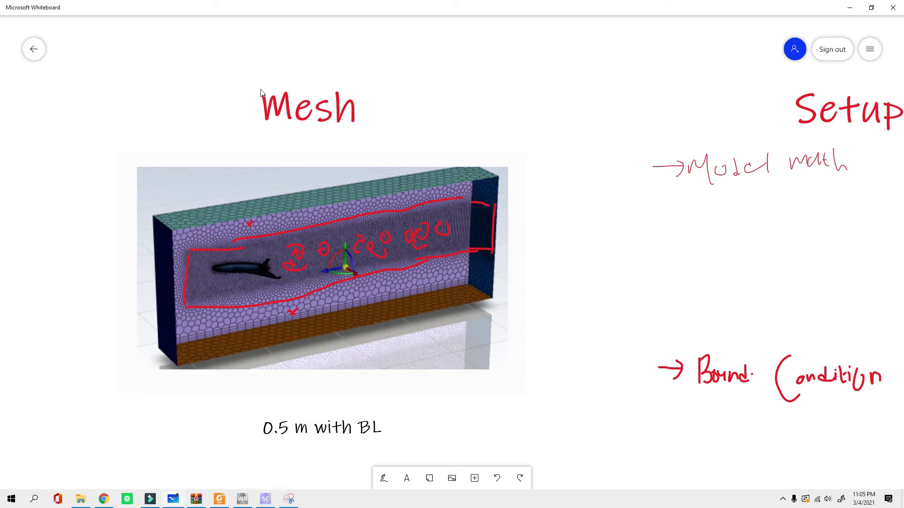
click(243, 499)
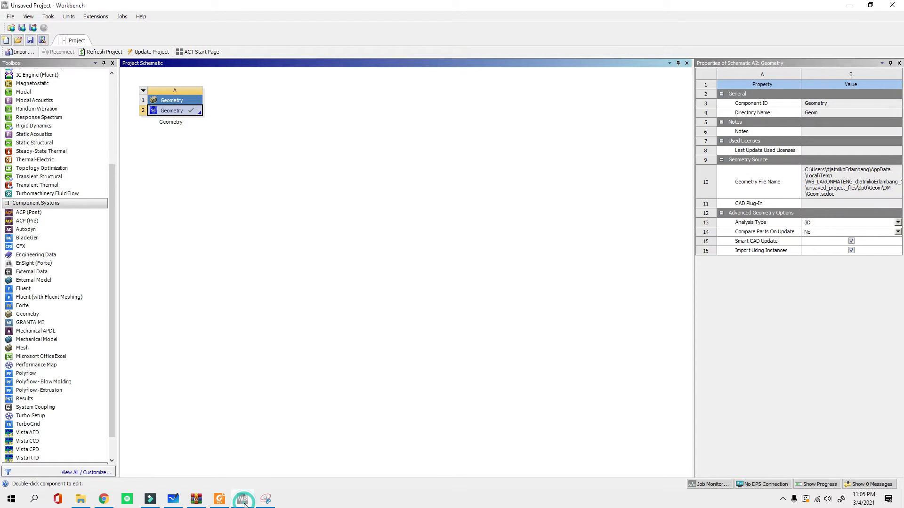
click(207, 156)
click(179, 111)
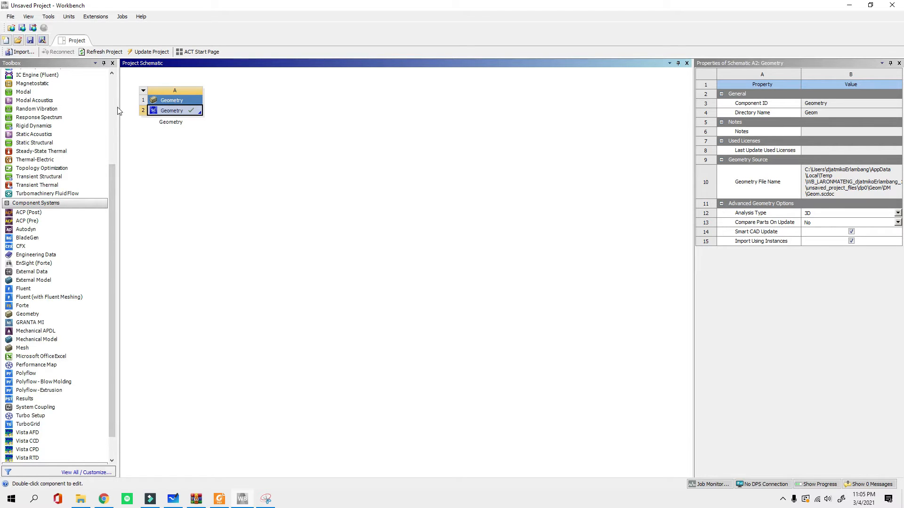
scroll(66, 283, up, 5)
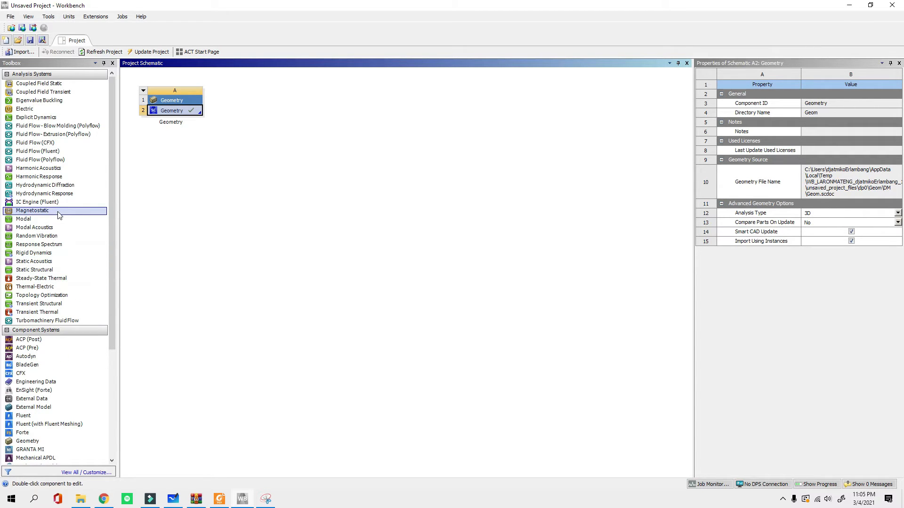
scroll(64, 288, down, 5)
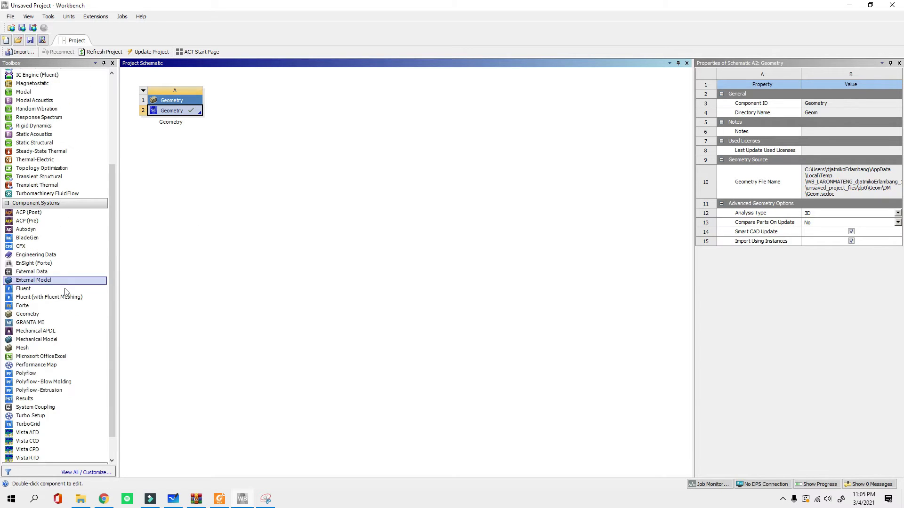
scroll(66, 360, down, 1)
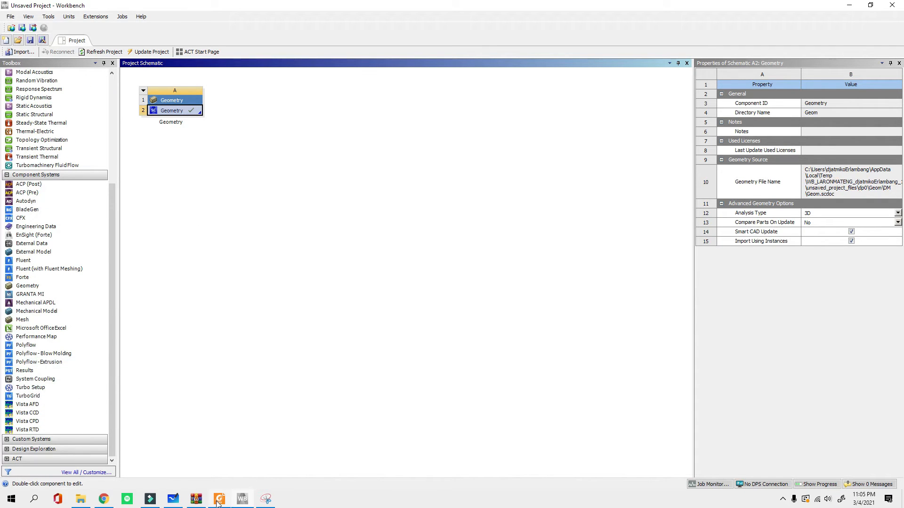
Step: Switch to Microsoft Whiteboard and mark the enclosure picture under Geometry with a red pen stroke
click(172, 499)
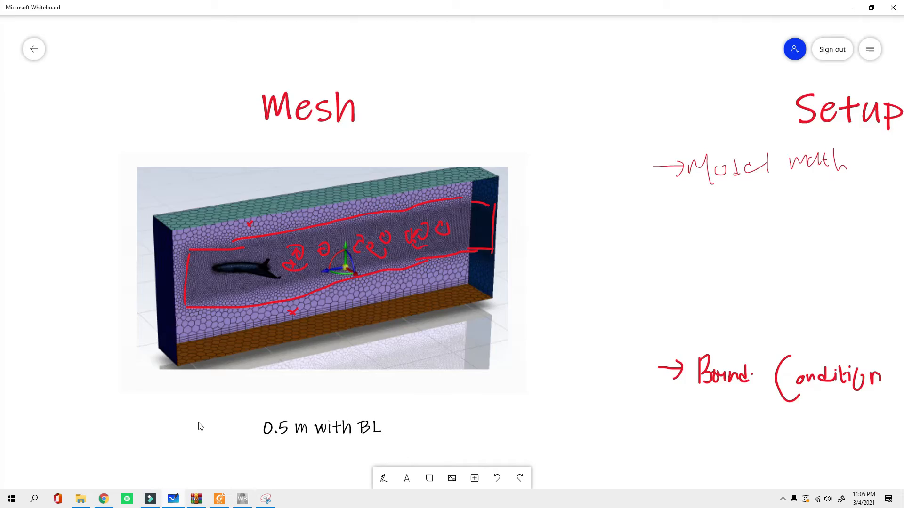
ctrl+scroll(200, 426, down, 8)
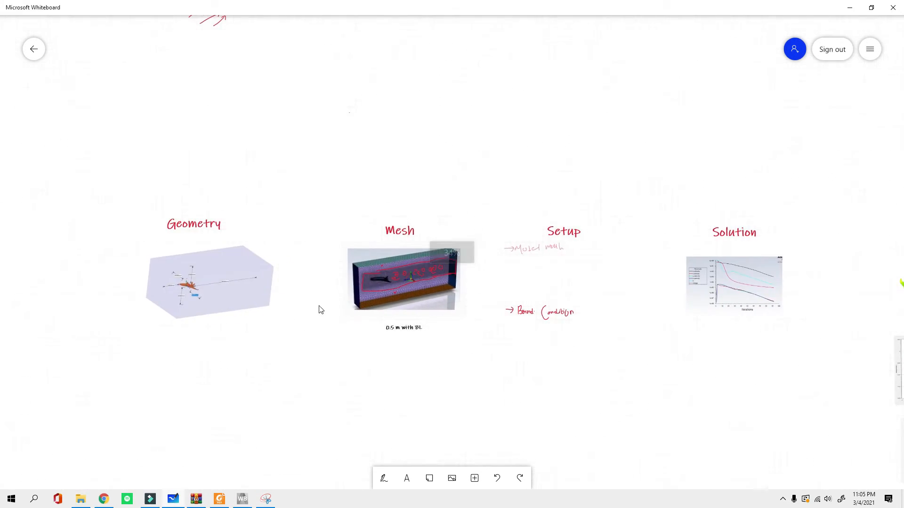
ctrl+scroll(319, 310, up, 2)
click(384, 479)
click(361, 479)
drag(152, 256, 117, 311)
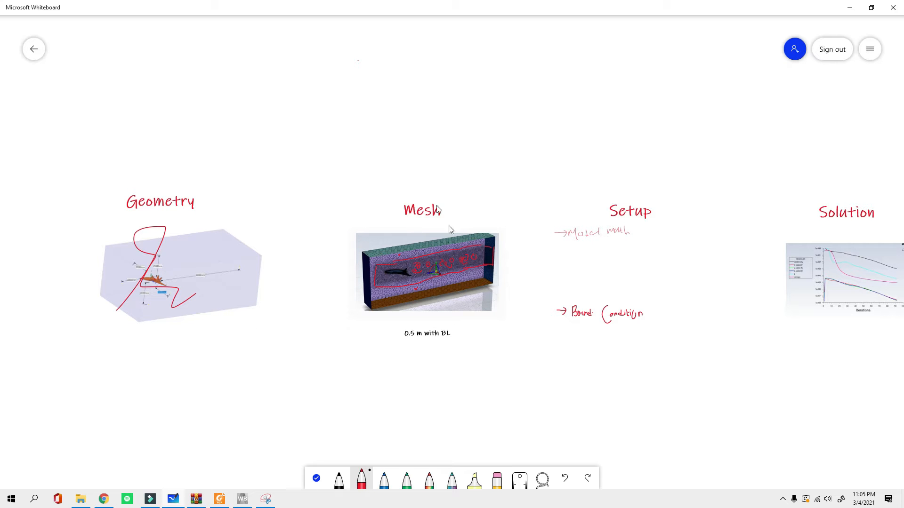
Step: Annotate the Mesh picture with arrows labelling the inner refinement box 0,5 m and the outer mesh Default
ctrl+scroll(466, 276, up, 5)
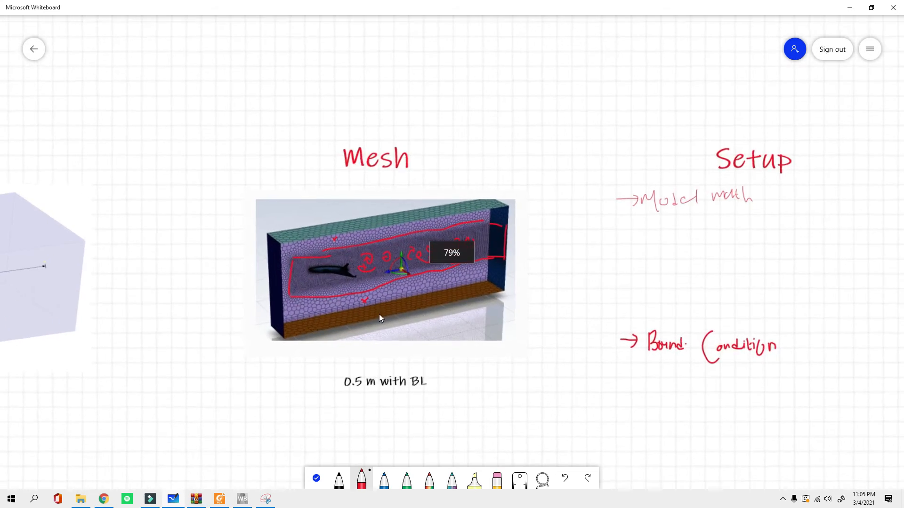
scroll(491, 423, up, 4)
scroll(337, 373, down, 1)
scroll(141, 203, up, 1)
ctrl+scroll(141, 207, up, 1)
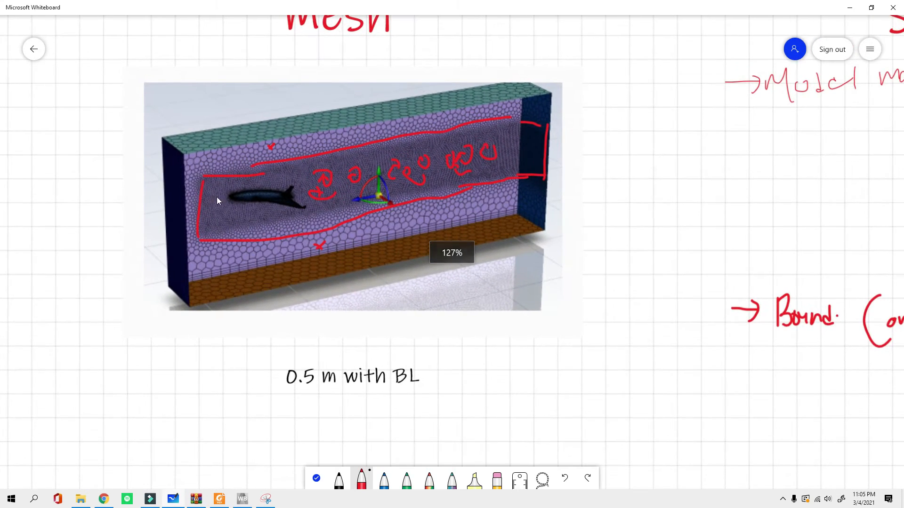
mouse_move(527, 150)
mouse_down()
mouse_move(595, 144)
mouse_move(601, 159)
mouse_move(610, 146)
mouse_move(615, 158)
mouse_up()
drag(615, 140, 643, 150)
drag(493, 234, 565, 256)
drag(580, 140, 582, 156)
mouse_move(578, 262)
mouse_down()
mouse_move(608, 260)
mouse_move(578, 249)
mouse_move(587, 247)
mouse_up()
drag(594, 243, 591, 250)
drag(601, 247, 631, 242)
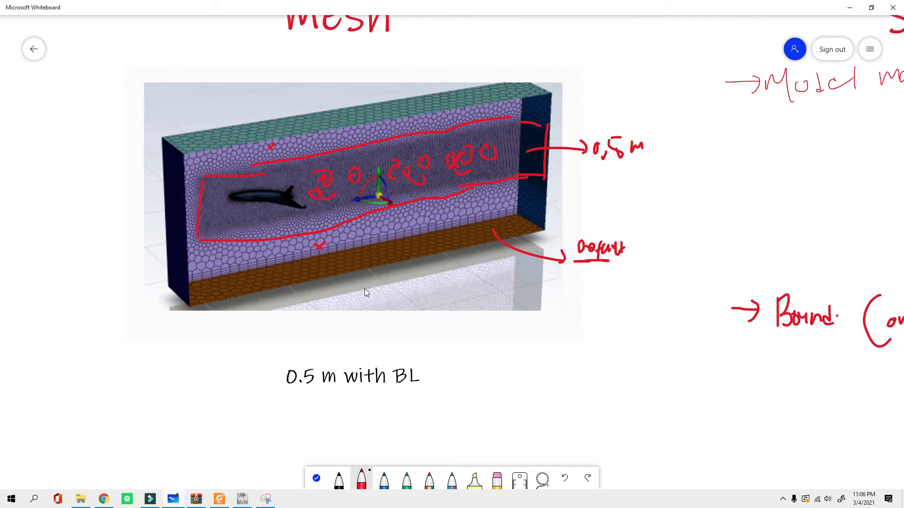
Step: Write Poly Hex-core under the 0.5 m with BL caption and sketch a polyhedral and a hexahedral cell below it
ctrl+scroll(365, 291, down, 3)
ctrl+scroll(348, 283, up, 2)
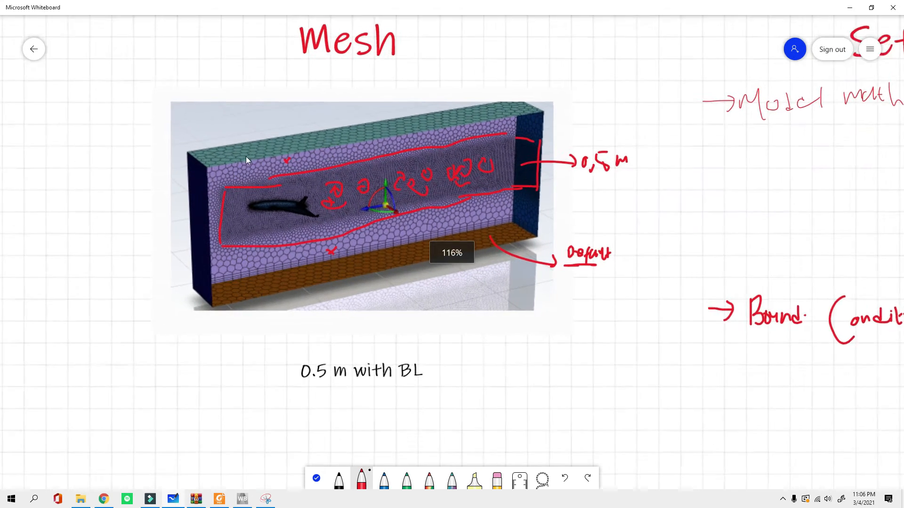
ctrl+scroll(316, 342, down, 5)
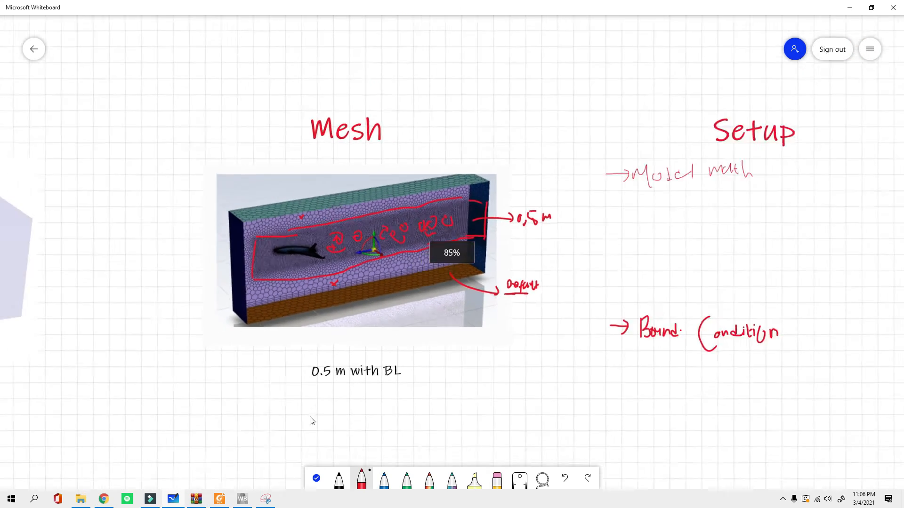
ctrl+scroll(311, 428, up, 3)
drag(248, 355, 247, 375)
mouse_move(246, 356)
mouse_down()
mouse_move(251, 365)
mouse_move(296, 361)
mouse_move(317, 377)
mouse_move(383, 359)
mouse_move(392, 371)
mouse_up()
mouse_move(233, 408)
mouse_down()
mouse_move(247, 392)
mouse_move(260, 397)
mouse_move(264, 422)
mouse_move(238, 413)
mouse_up()
mouse_move(311, 387)
mouse_down()
mouse_move(310, 407)
mouse_move(338, 385)
mouse_move(310, 407)
mouse_move(339, 399)
mouse_move(314, 411)
mouse_move(323, 377)
mouse_move(351, 379)
mouse_move(336, 405)
mouse_move(322, 393)
mouse_move(344, 399)
mouse_move(312, 407)
mouse_up()
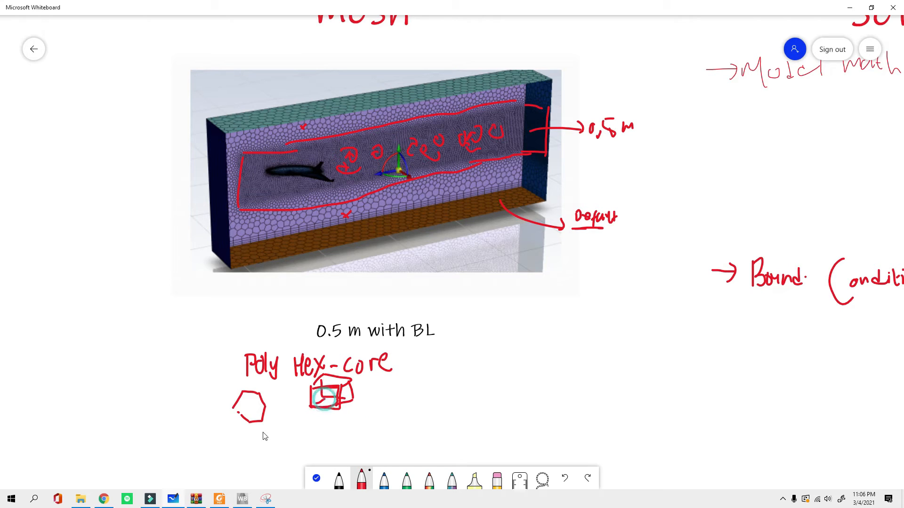
mouse_move(243, 388)
mouse_down()
mouse_move(257, 379)
mouse_move(268, 389)
mouse_move(260, 419)
mouse_move(246, 410)
mouse_up()
mouse_move(246, 409)
mouse_down()
mouse_move(261, 409)
mouse_move(248, 421)
mouse_move(238, 407)
mouse_move(244, 393)
mouse_up()
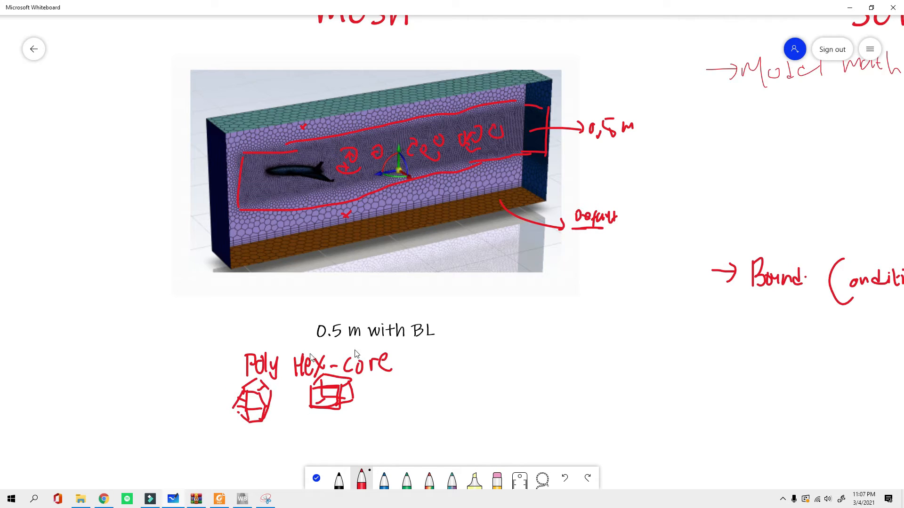
Step: Add ≈ Ansys Mosaic after Poly Hex-core and draw arrows pointing to the text and the hexahedral cell
ctrl+scroll(290, 395, down, 5)
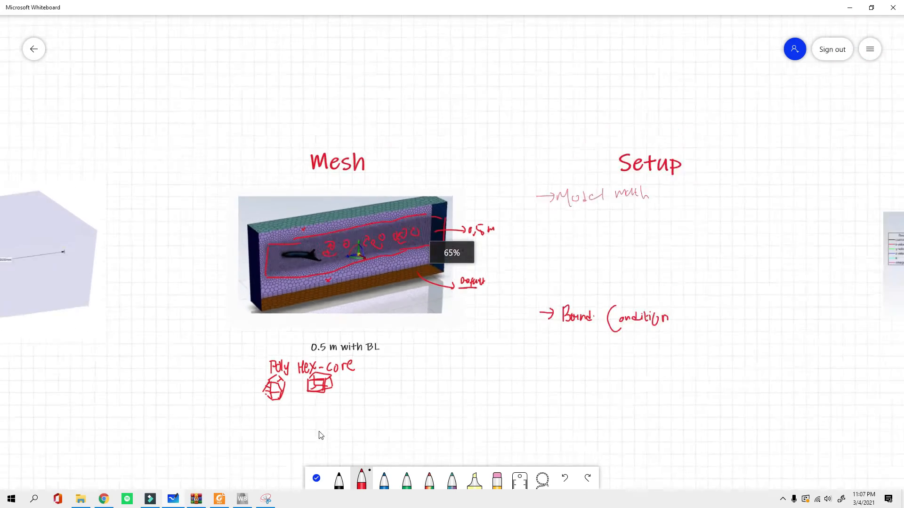
ctrl+scroll(320, 358, up, 6)
ctrl+scroll(319, 358, up, 1)
mouse_move(399, 272)
mouse_down()
mouse_move(451, 275)
mouse_move(445, 281)
mouse_move(459, 266)
mouse_move(477, 292)
mouse_move(482, 270)
mouse_move(498, 278)
mouse_move(544, 260)
mouse_move(557, 272)
mouse_up()
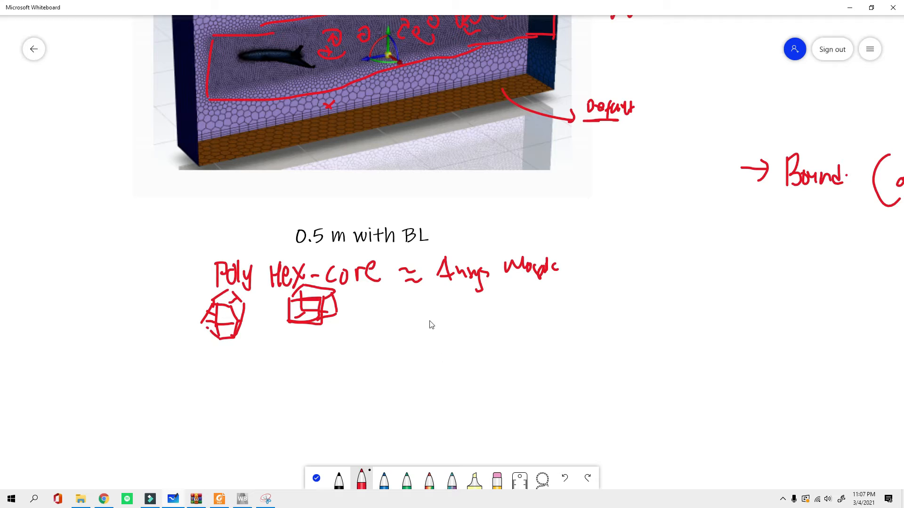
drag(178, 269, 194, 269)
mouse_move(195, 264)
mouse_down()
mouse_move(210, 275)
mouse_move(204, 281)
mouse_up()
ctrl+scroll(329, 329, up, 5)
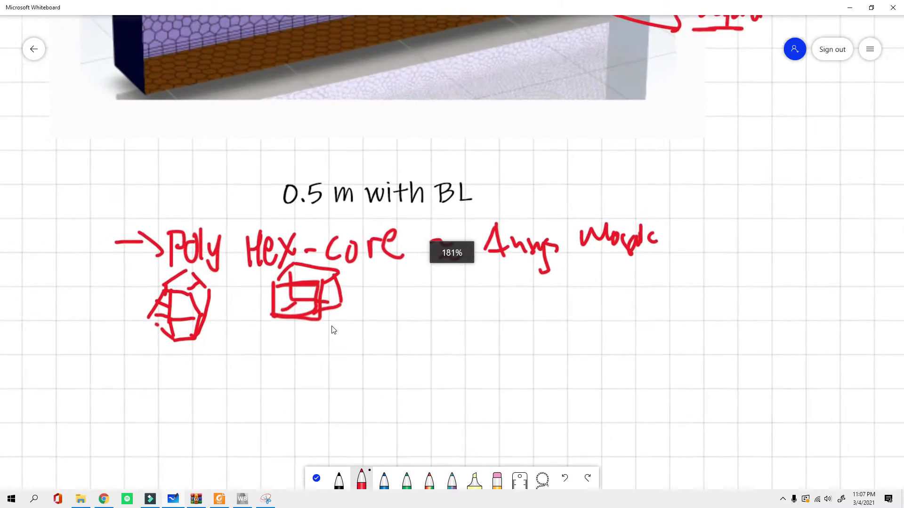
mouse_move(367, 292)
mouse_down()
mouse_move(346, 291)
mouse_move(351, 297)
mouse_up()
ctrl+scroll(329, 320, down, 1)
scroll(316, 310, down, 7)
scroll(301, 322, up, 3)
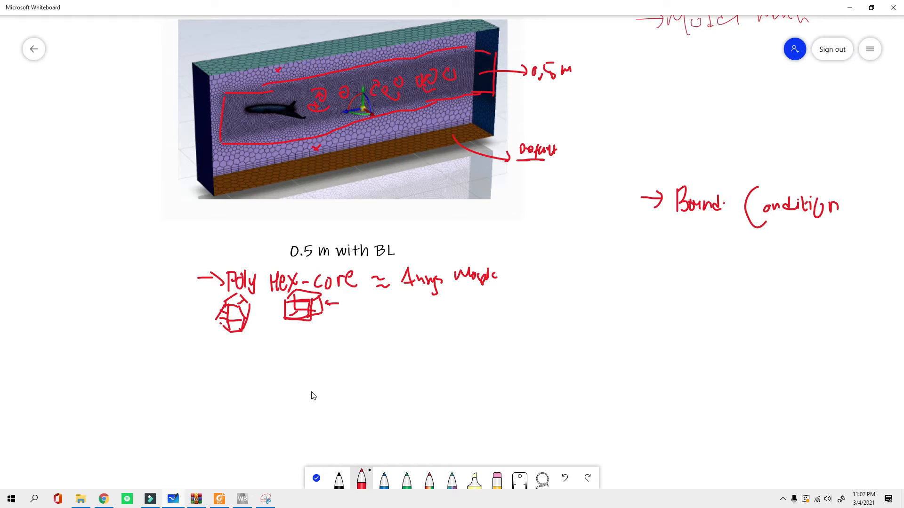
Step: Switch to Workbench, add a standalone Fluent (with Fluent Meshing) system and link the Geometry cell to its Mesh cell
click(243, 499)
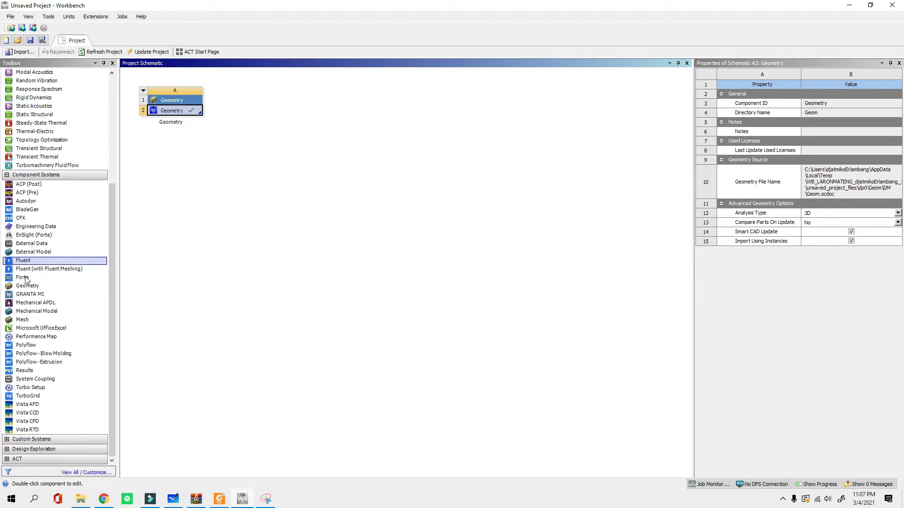
drag(30, 270, 276, 100)
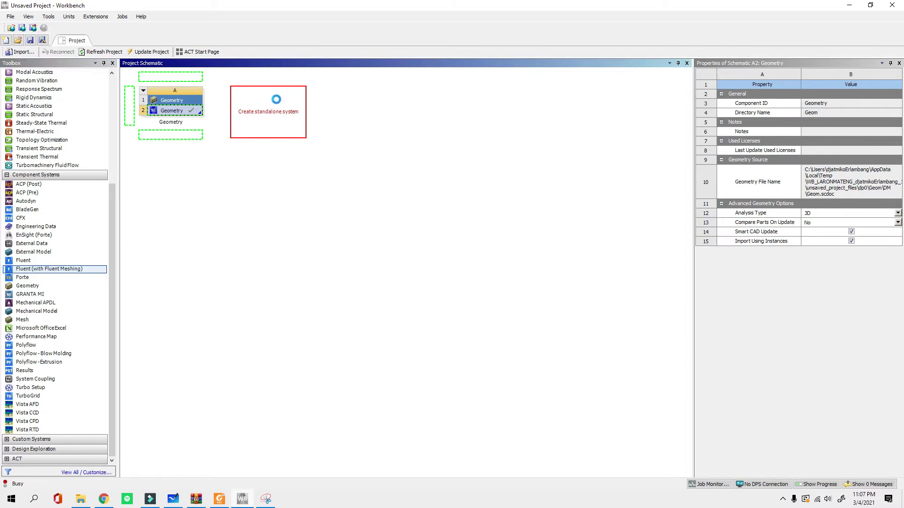
click(242, 109)
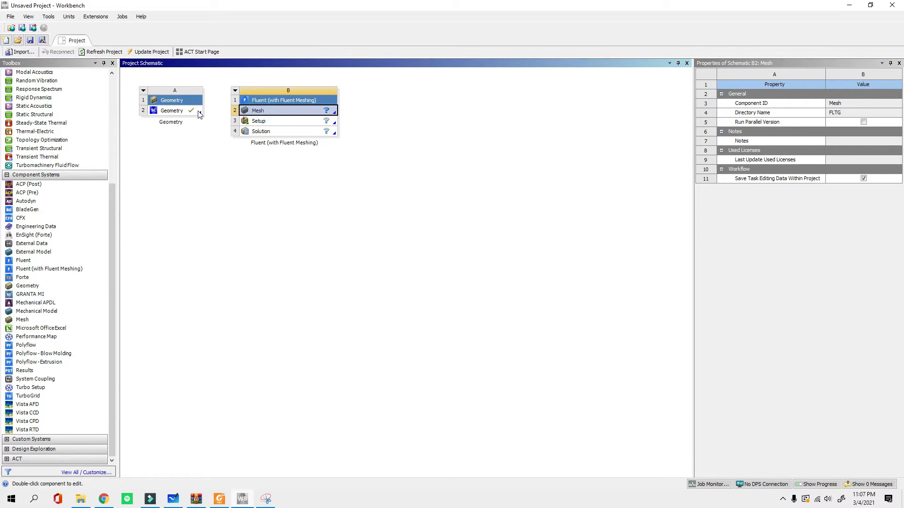
drag(185, 111, 281, 113)
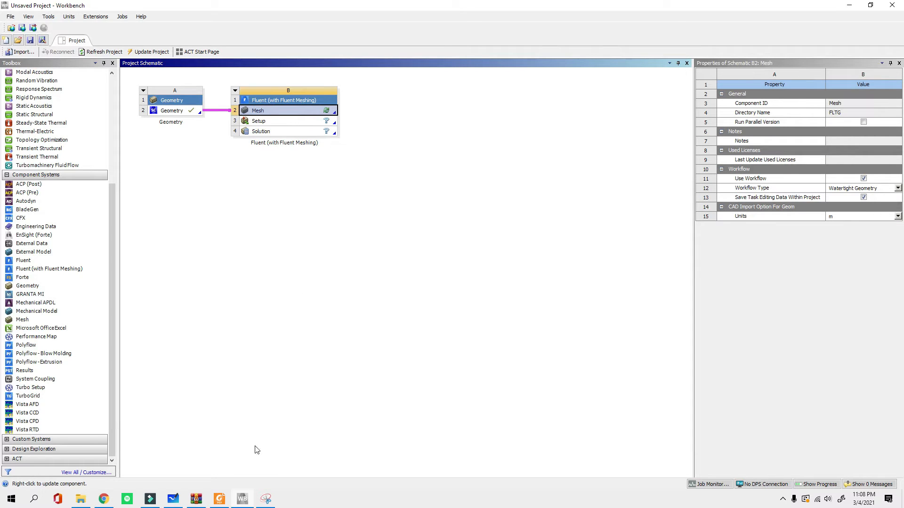
Step: Start Fluent Meshing from the Mesh cell with an increased number of meshing processes
double_click(290, 113)
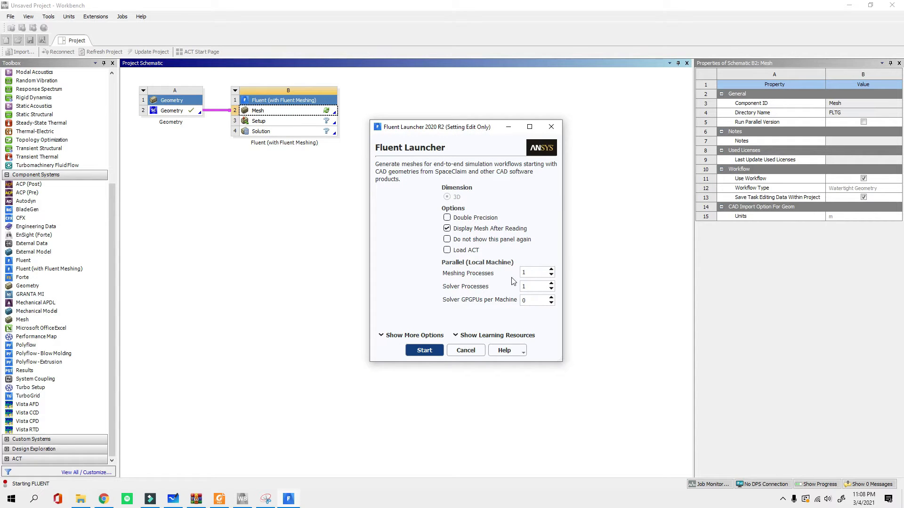
click(552, 270)
click(552, 270)
click(552, 271)
click(425, 346)
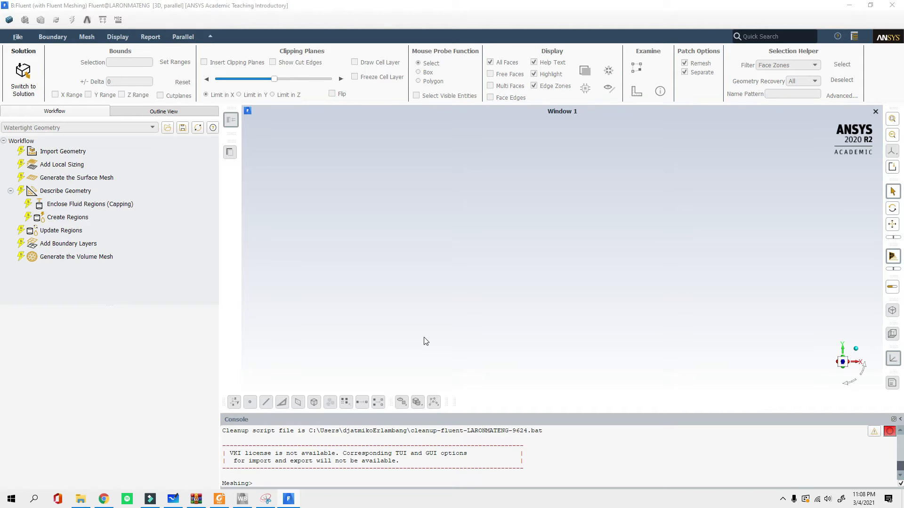
Step: Import the geometry in the Watertight Geometry workflow and view the aircraft cavity from the side of the enclosure
click(47, 151)
click(73, 482)
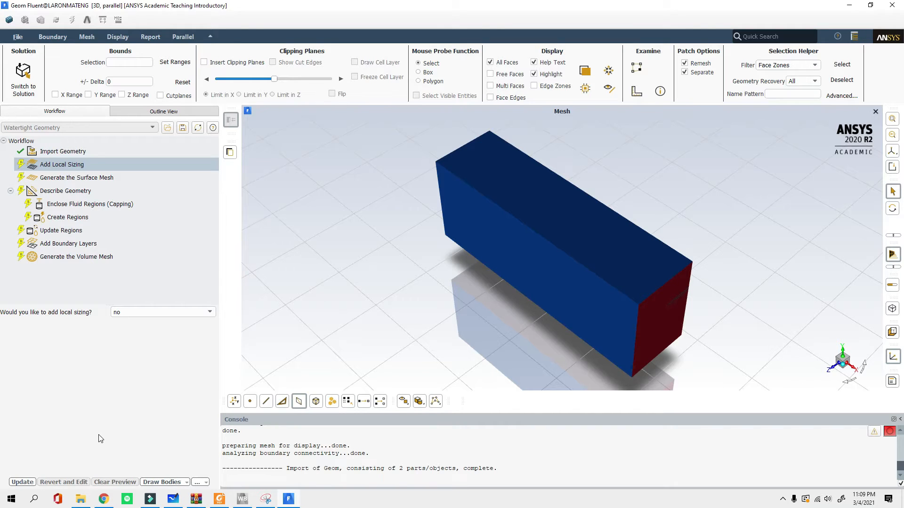
drag(485, 226, 583, 247)
scroll(671, 261, up, 3)
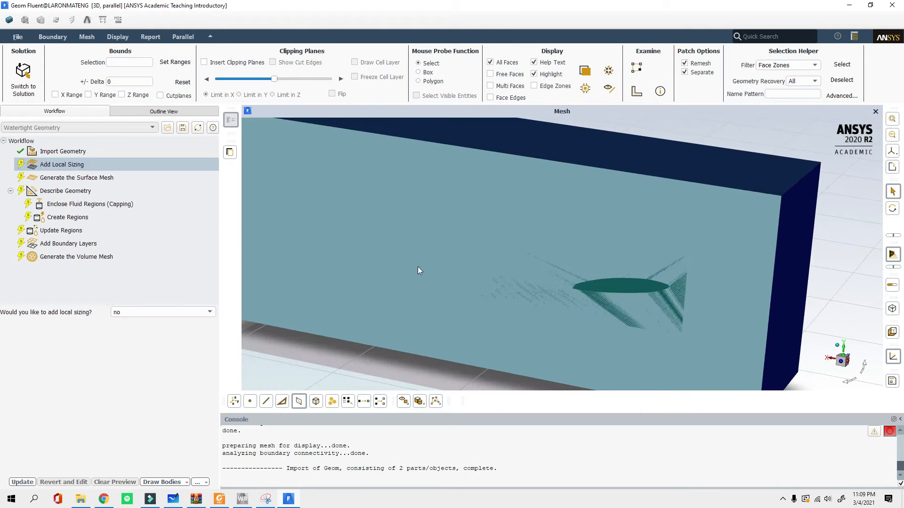
scroll(626, 256, down, 3)
scroll(645, 271, up, 5)
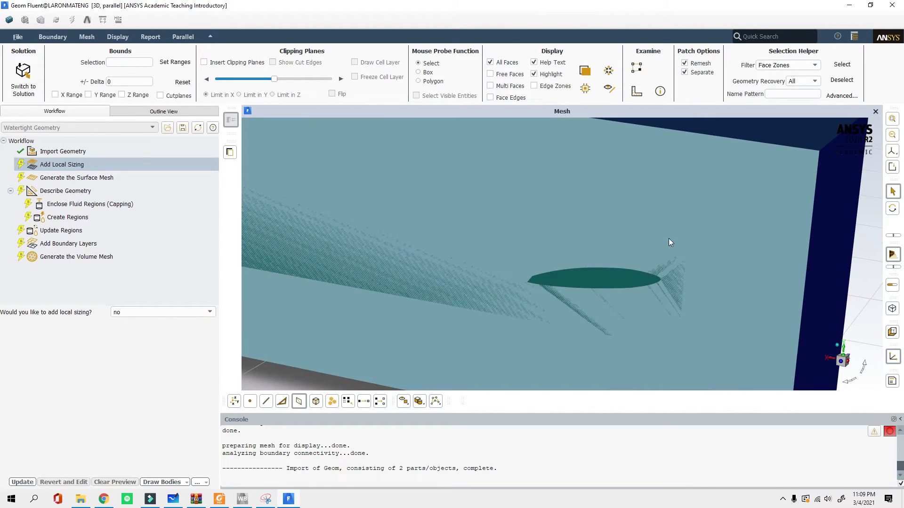
scroll(499, 266, down, 5)
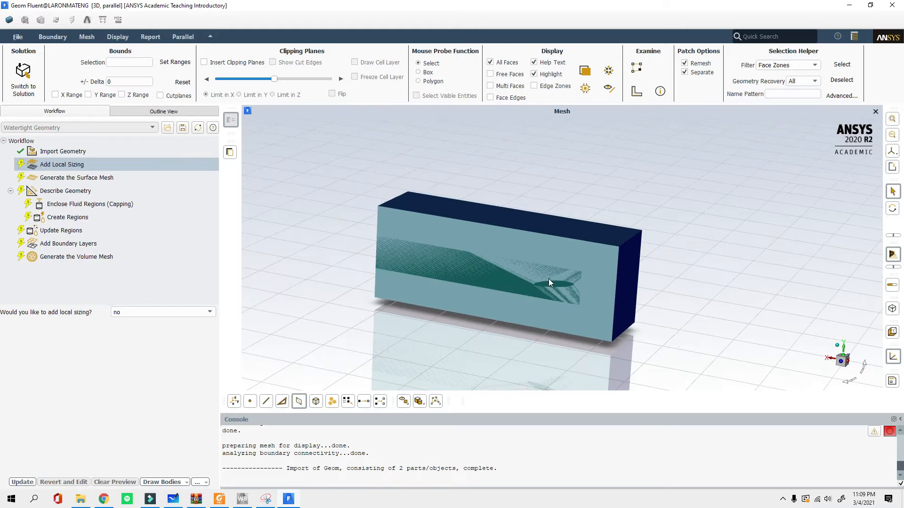
scroll(556, 268, up, 1)
Step: Add a Body Of Influence local sizing named boi_1 on boi:boi-solid with a target mesh size of 0.5, and review its settings
click(143, 314)
click(137, 320)
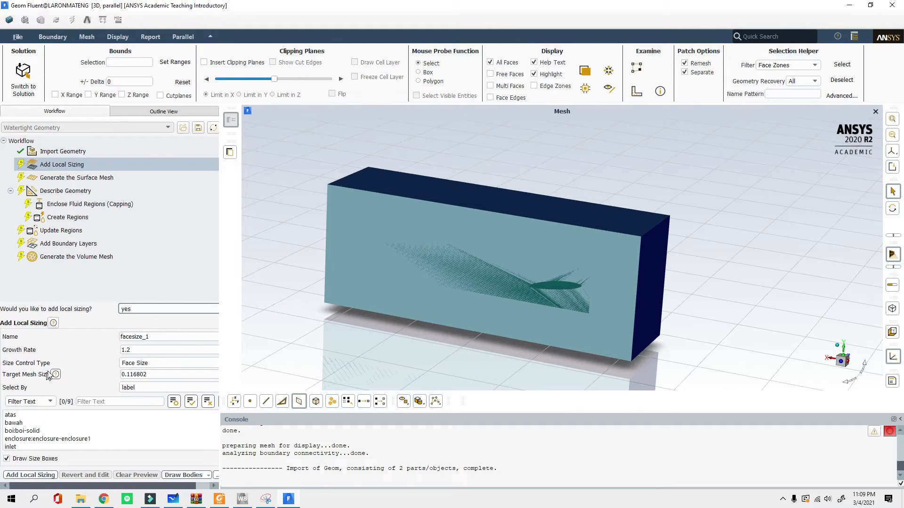
click(155, 367)
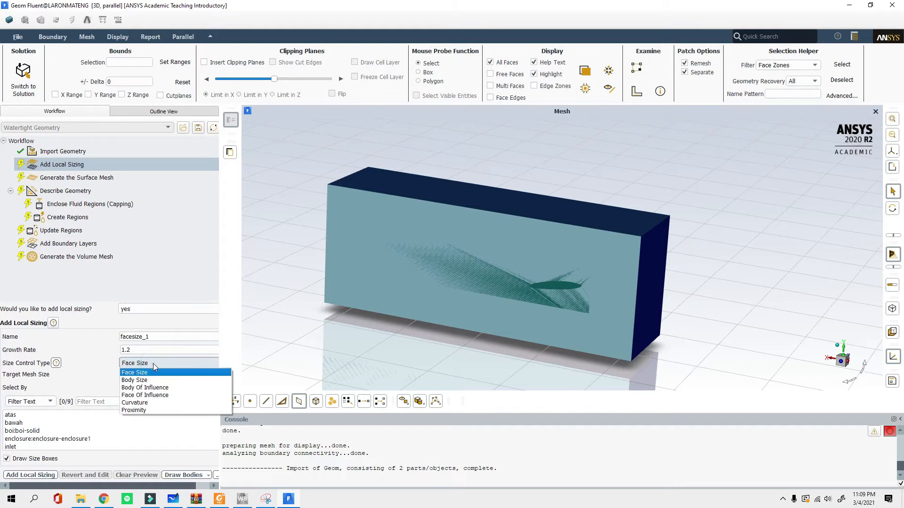
click(146, 388)
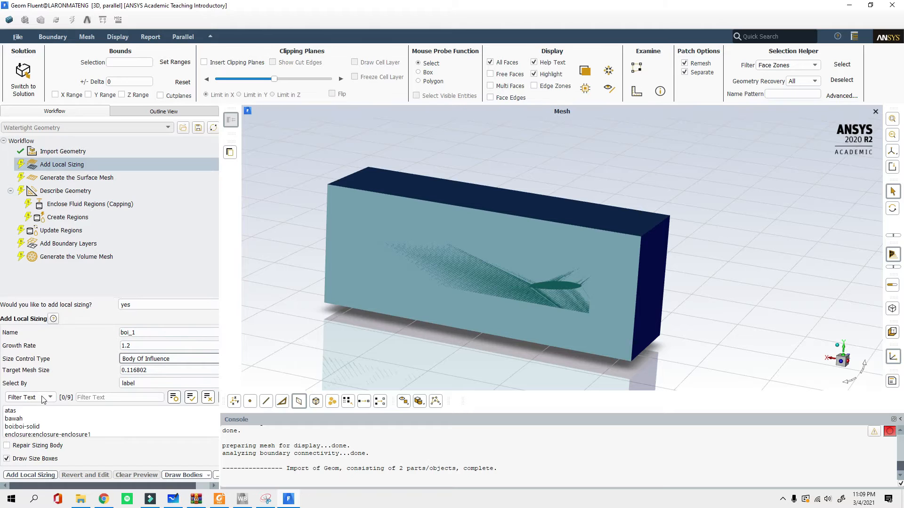
click(28, 427)
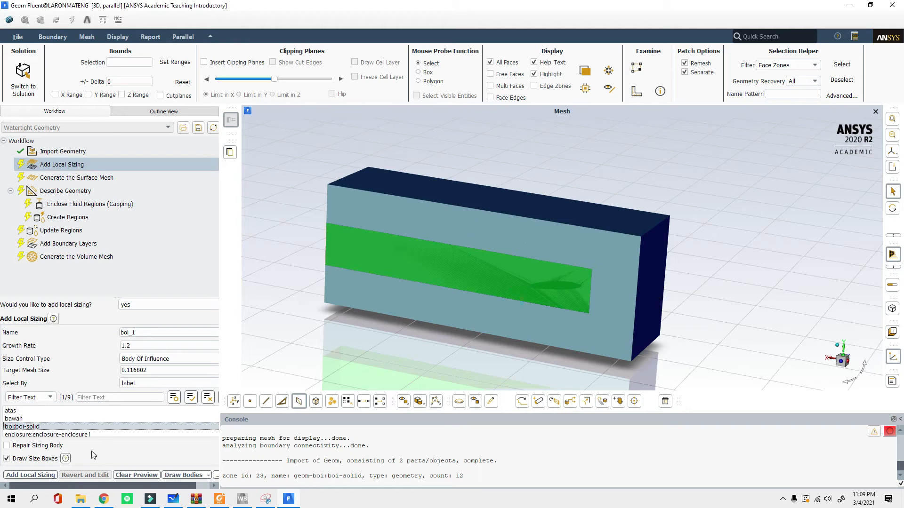
mouse_move(25, 427)
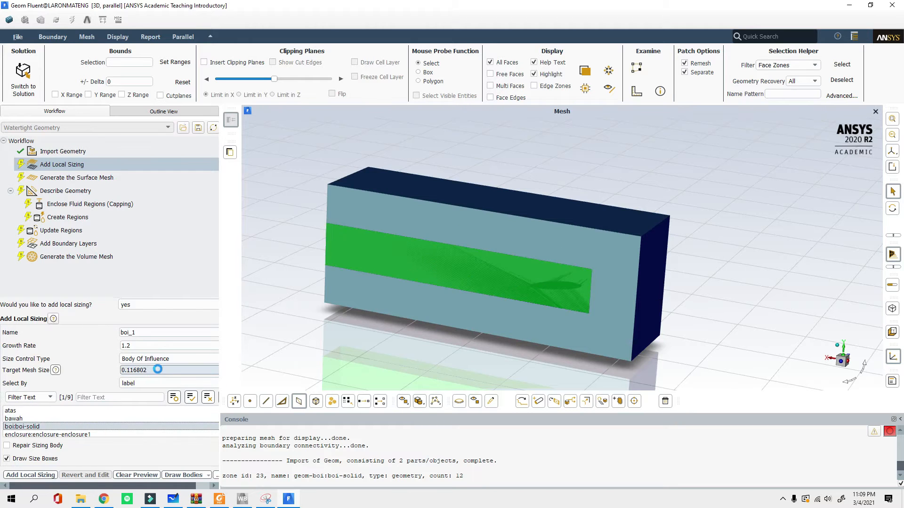
drag(164, 370, 128, 369)
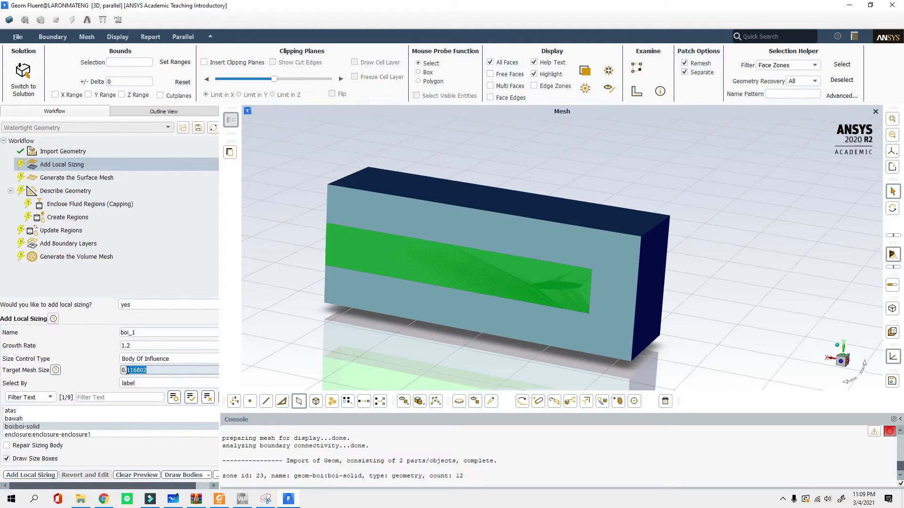
text(5)
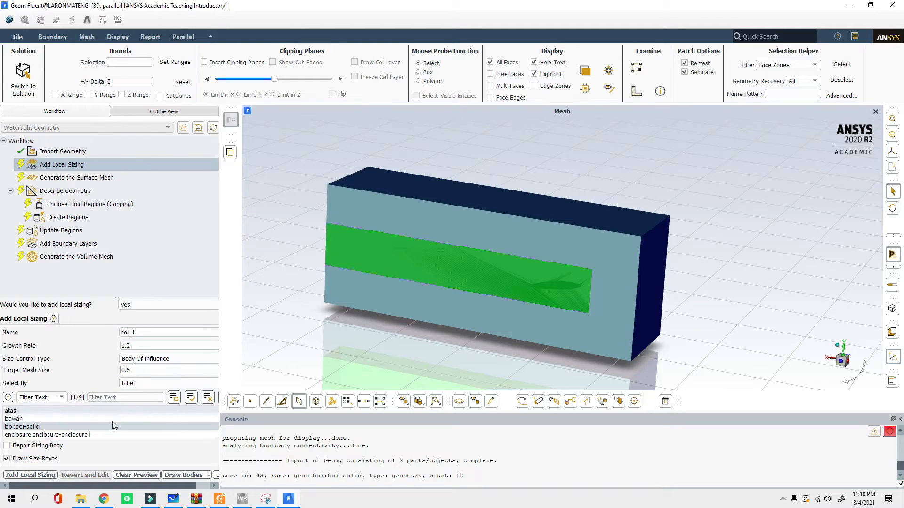
click(42, 475)
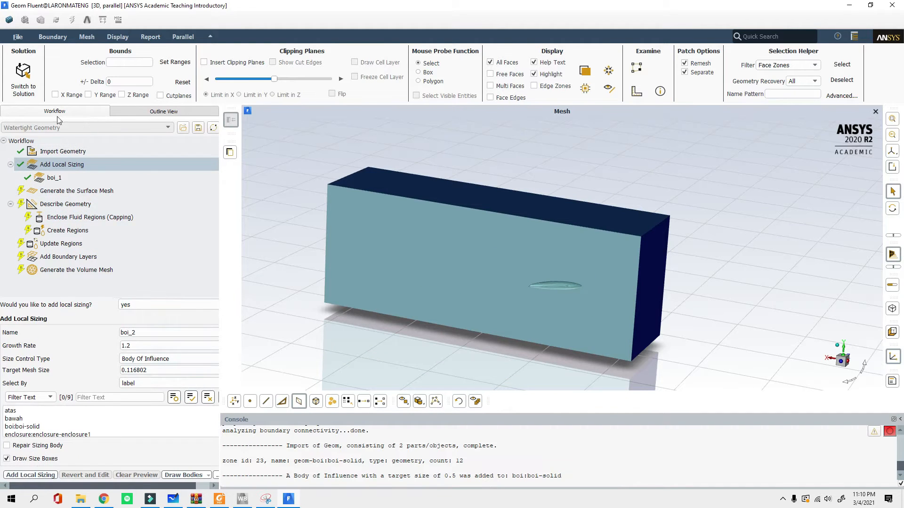
click(53, 178)
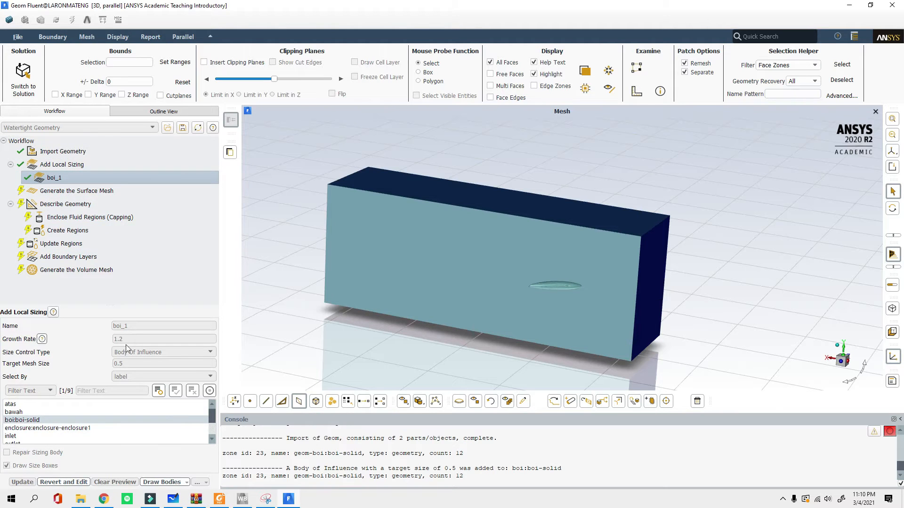
Step: Open the surface mesh generation settings and examine the preview size boxes around the aircraft and the enclosure faces
click(70, 189)
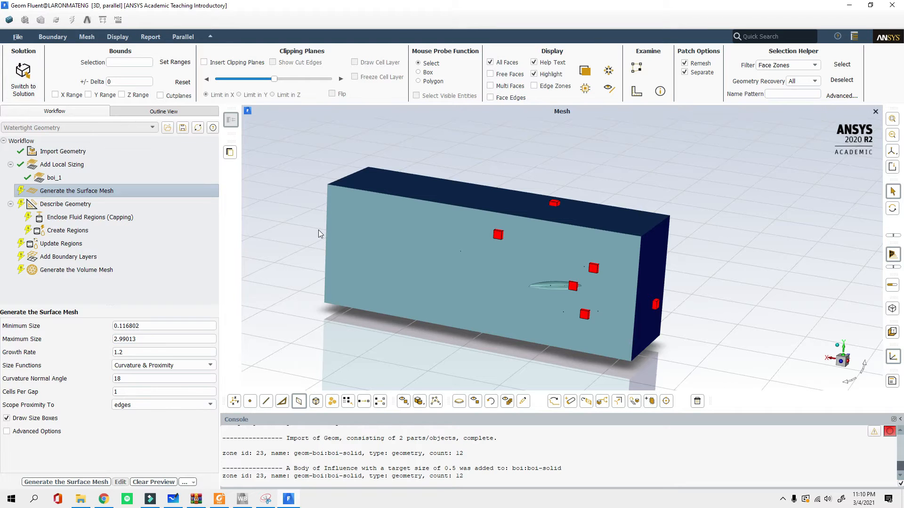
drag(620, 326, 680, 266)
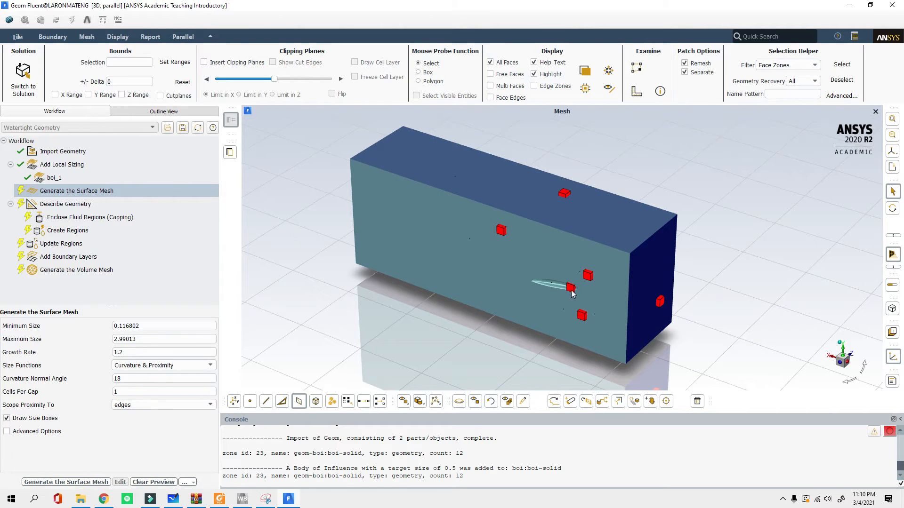
scroll(565, 288, up, 5)
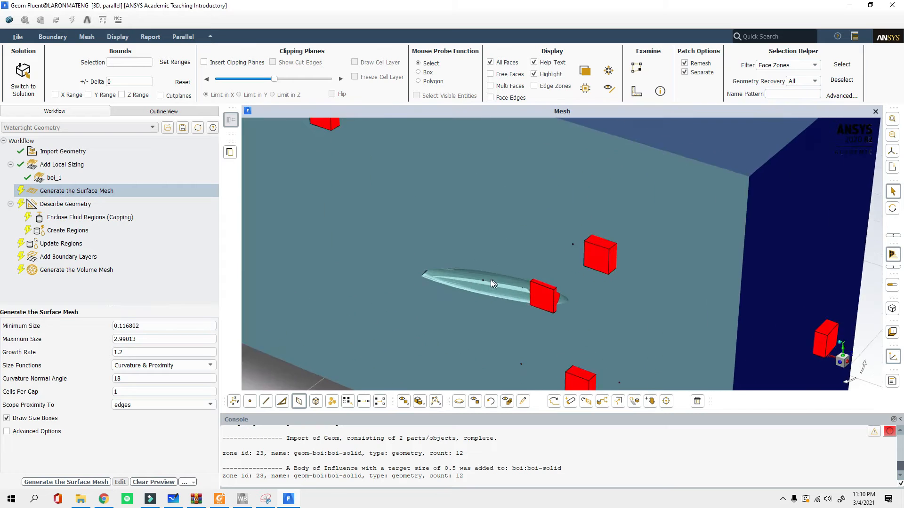
scroll(491, 280, up, 8)
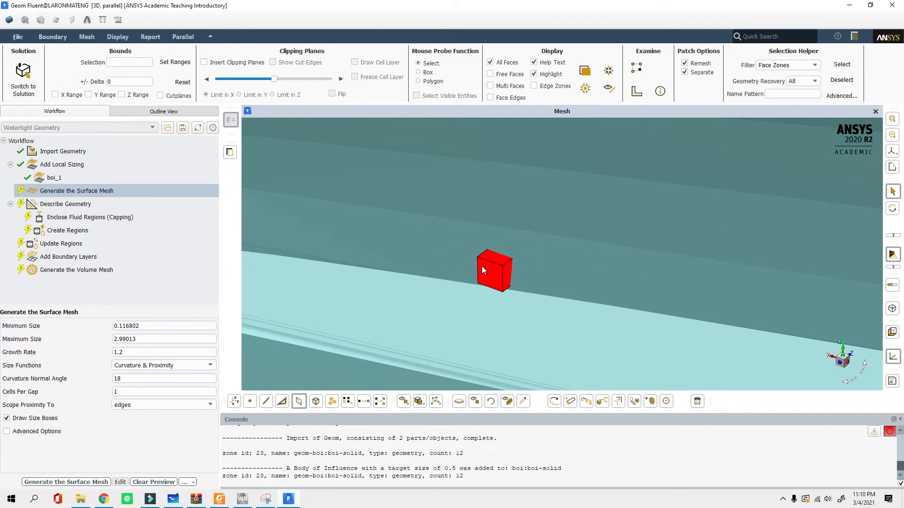
scroll(481, 267, down, 10)
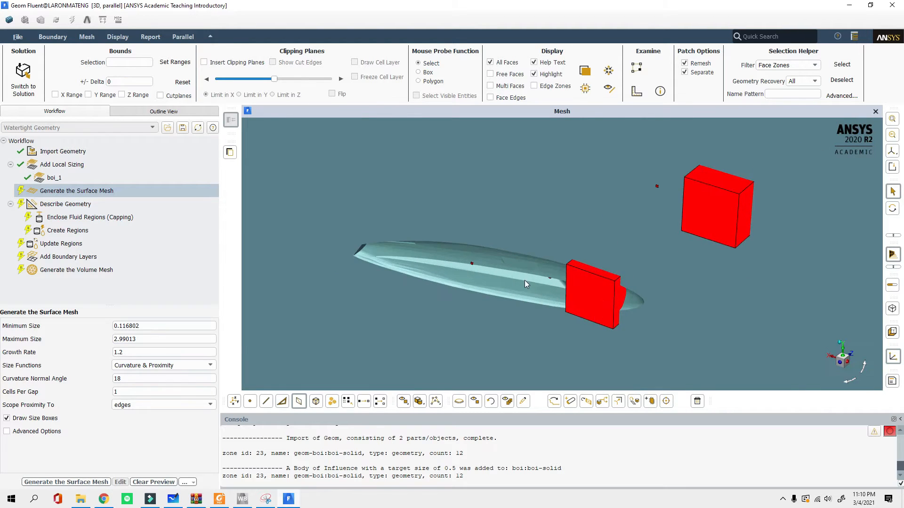
scroll(527, 280, down, 3)
scroll(586, 281, up, 8)
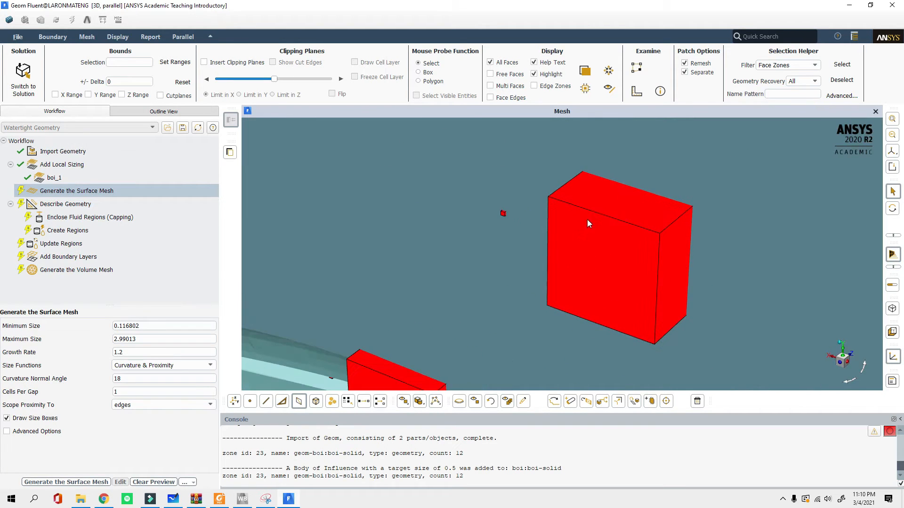
scroll(621, 260, down, 8)
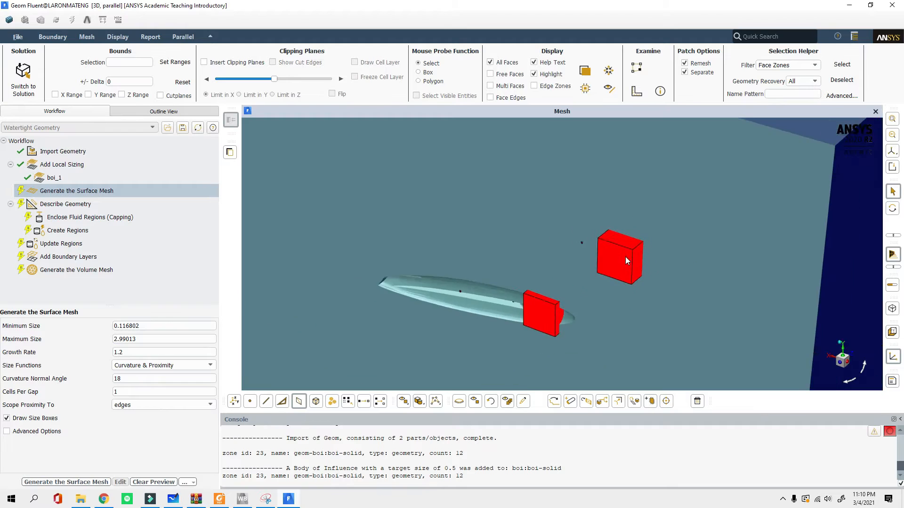
Step: Examine the minimum and maximum surface mesh size boxes against the hull and the surrounding enclosure
scroll(622, 282, up, 5)
scroll(543, 231, up, 5)
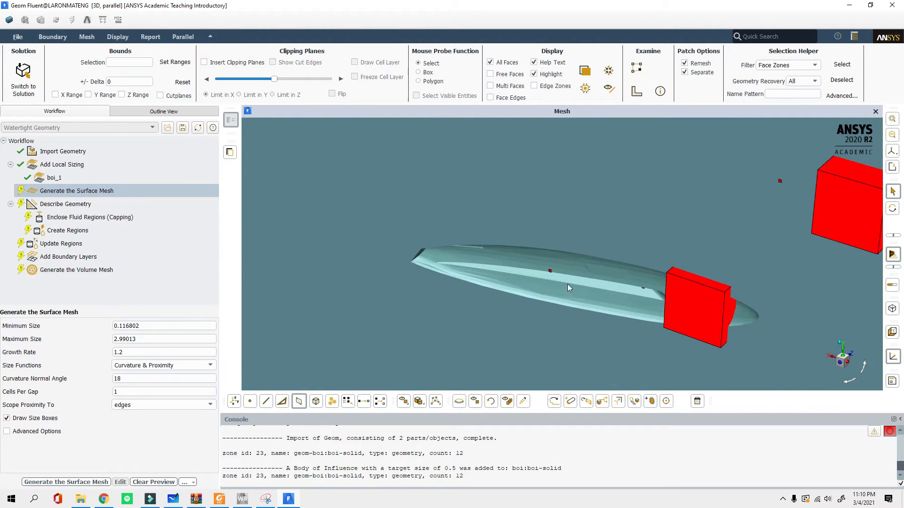
drag(146, 326, 105, 326)
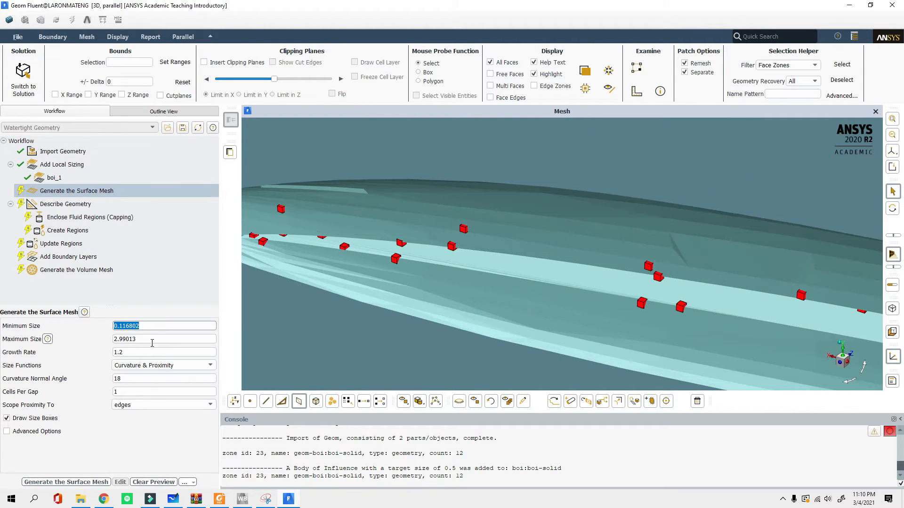
click(153, 323)
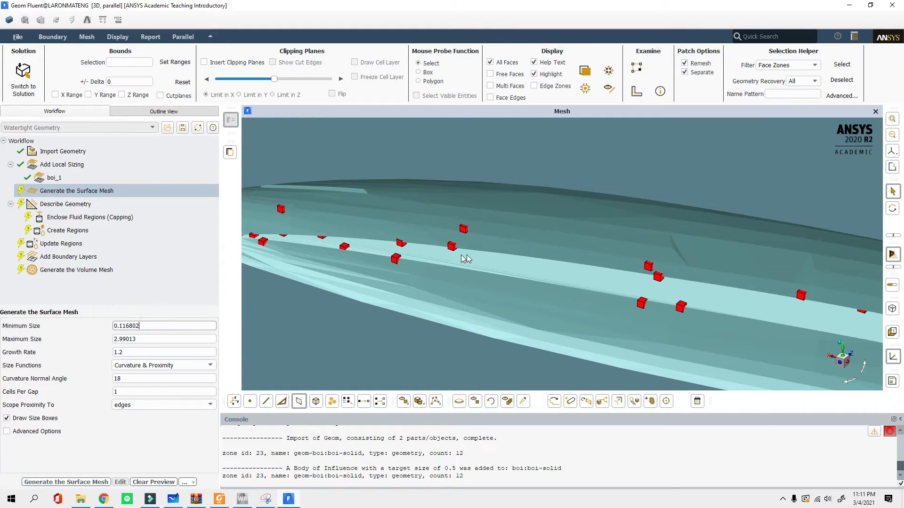
scroll(466, 258, down, 5)
scroll(572, 264, up, 5)
scroll(626, 282, up, 5)
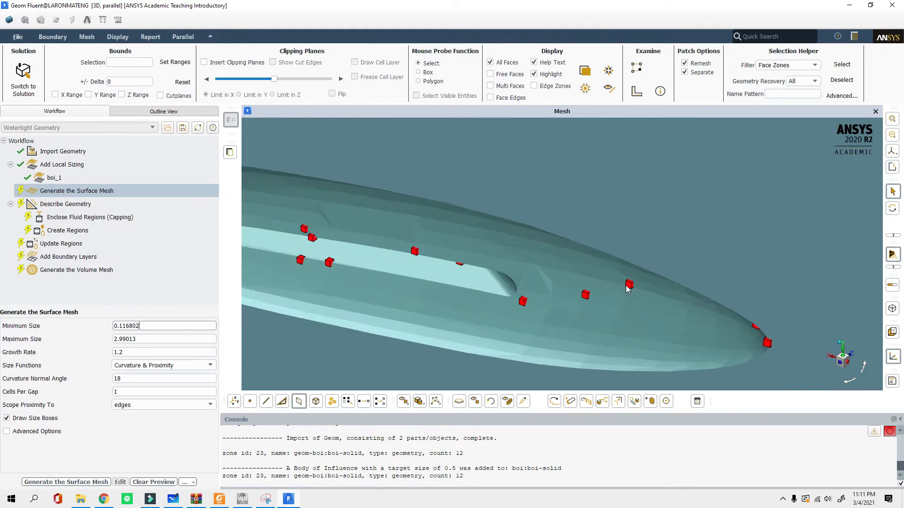
scroll(601, 272, down, 3)
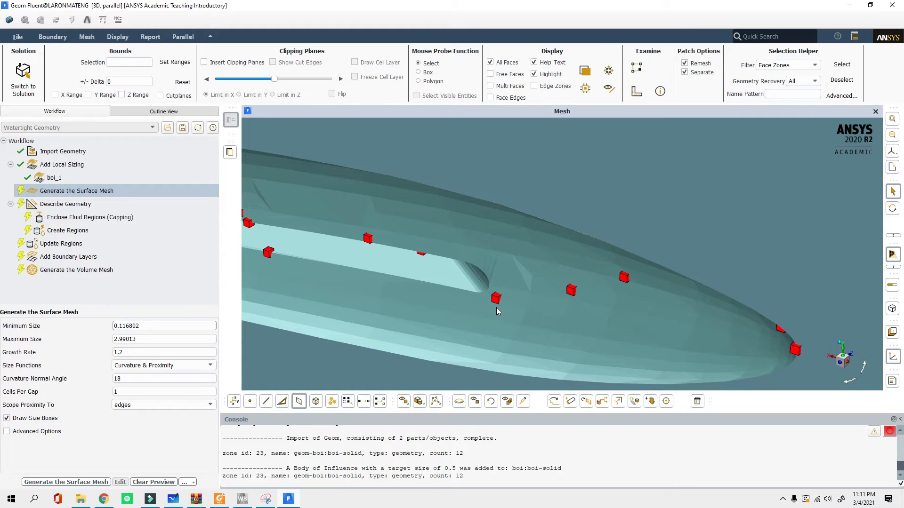
click(144, 339)
scroll(409, 276, down, 4)
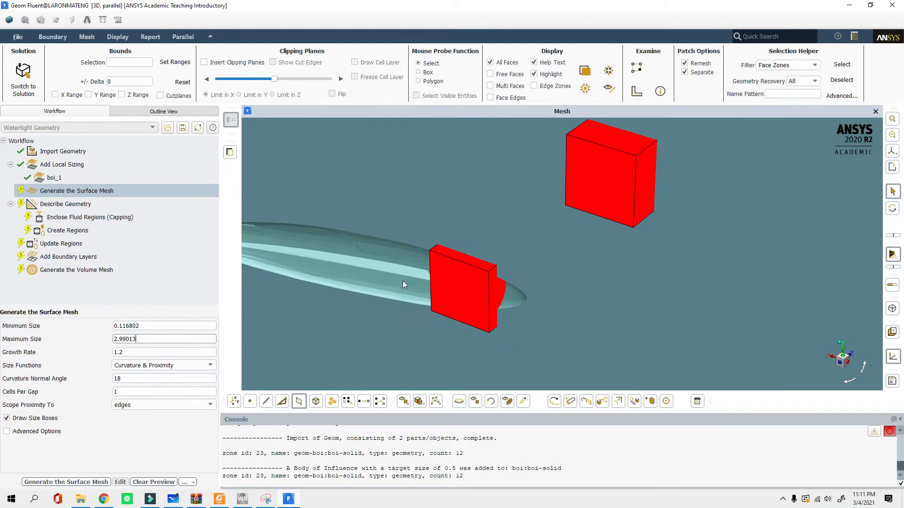
scroll(466, 288, down, 3)
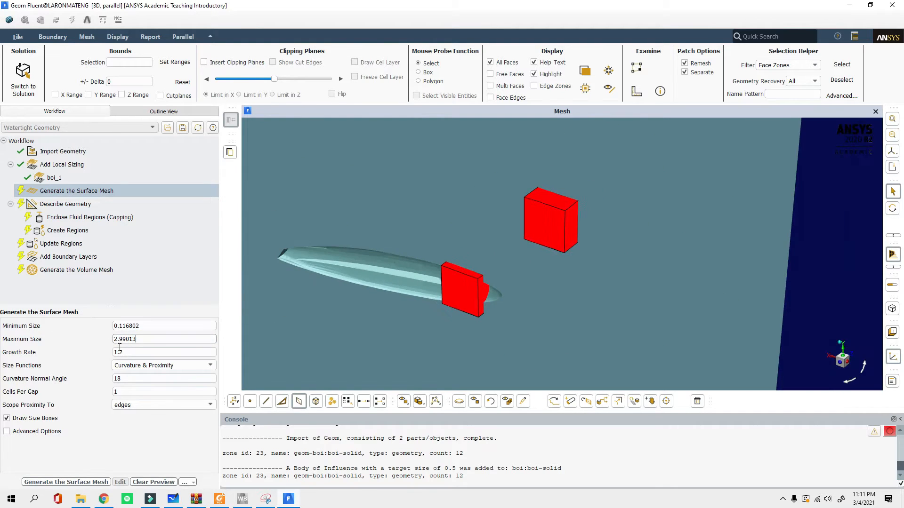
scroll(540, 281, down, 5)
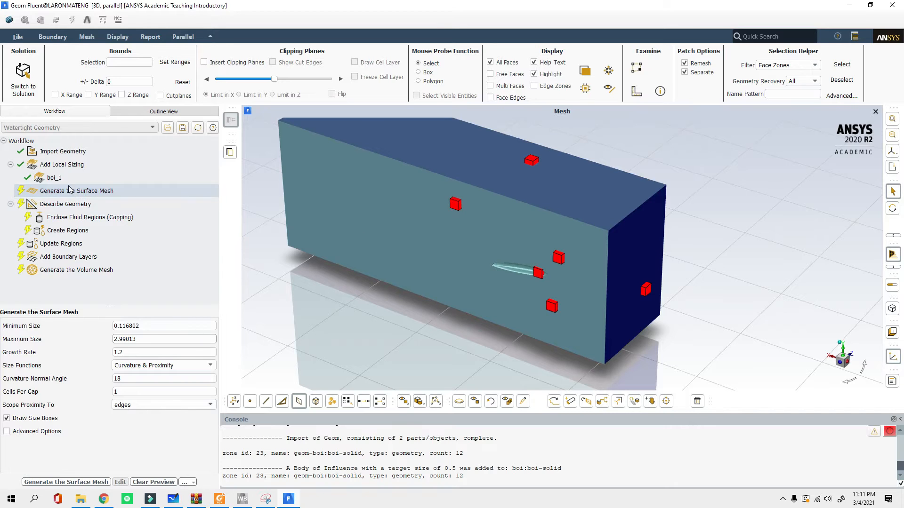
Step: Review the boi_1 local sizing and examine the minimum size boxes of the surface mesh task along the hull
click(54, 179)
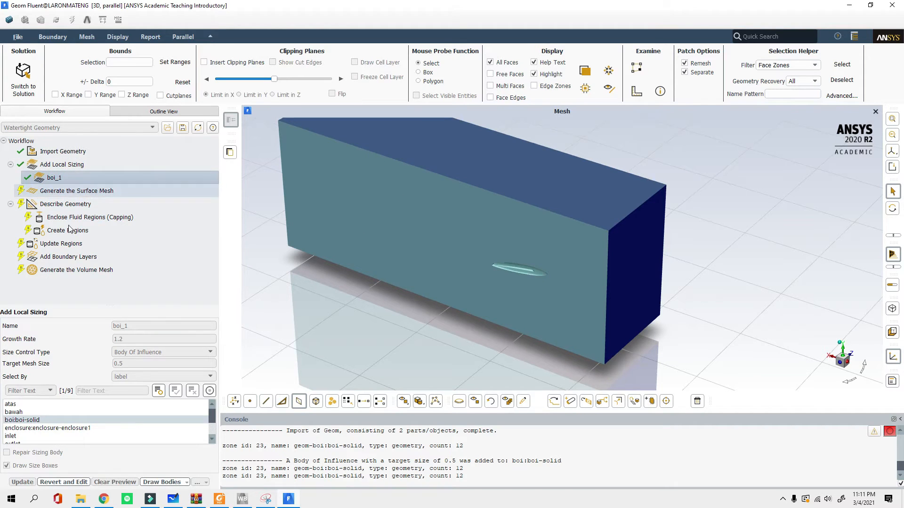
click(62, 191)
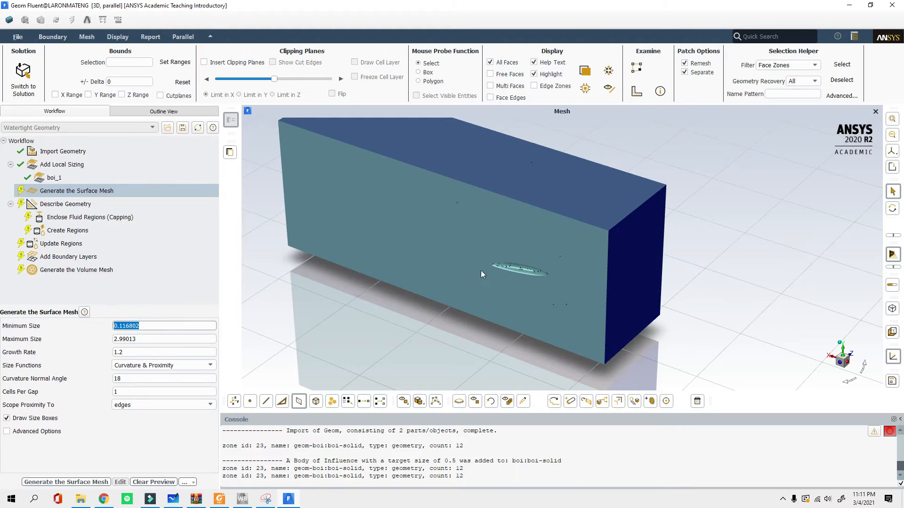
scroll(527, 279, up, 3)
scroll(598, 287, down, 3)
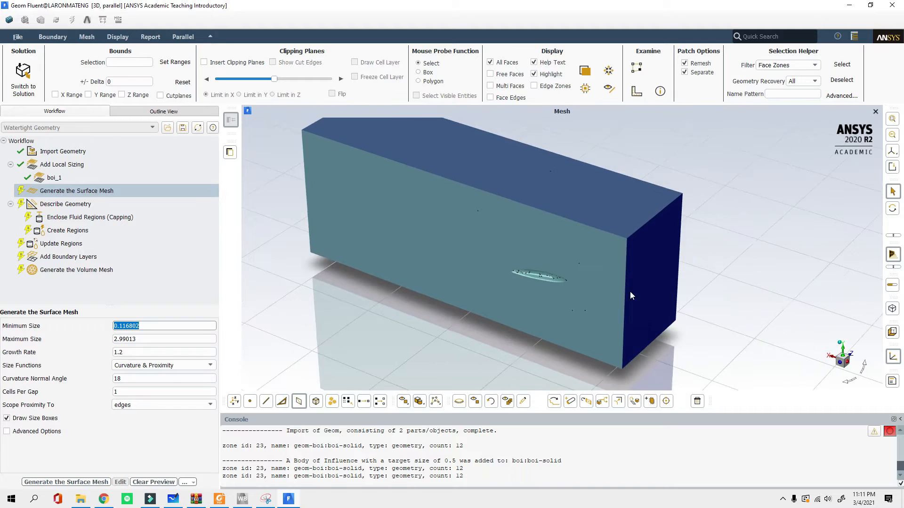
scroll(506, 269, up, 4)
scroll(619, 284, up, 1)
scroll(619, 288, up, 2)
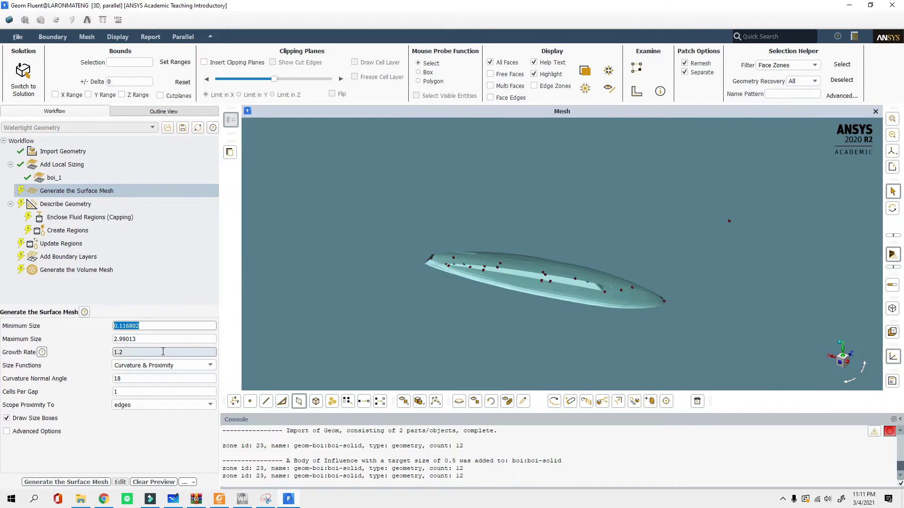
scroll(507, 268, up, 5)
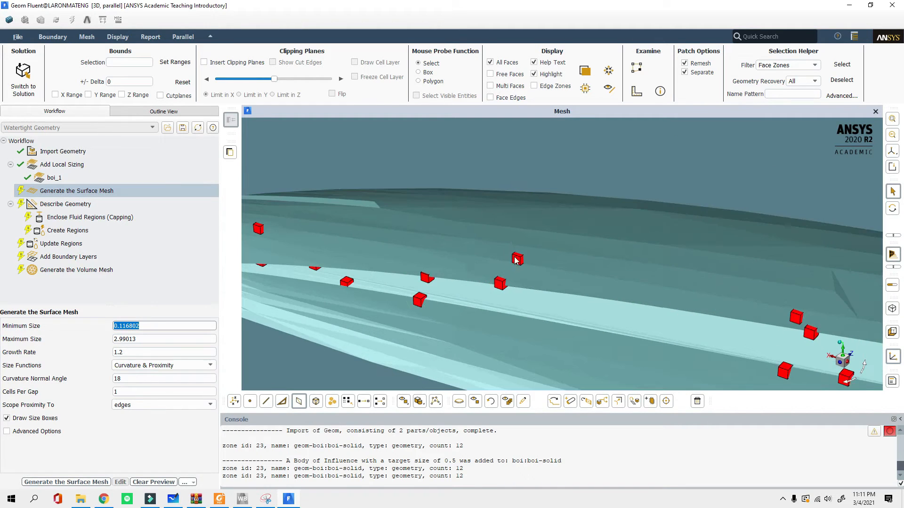
scroll(546, 253, down, 3)
scroll(542, 250, up, 4)
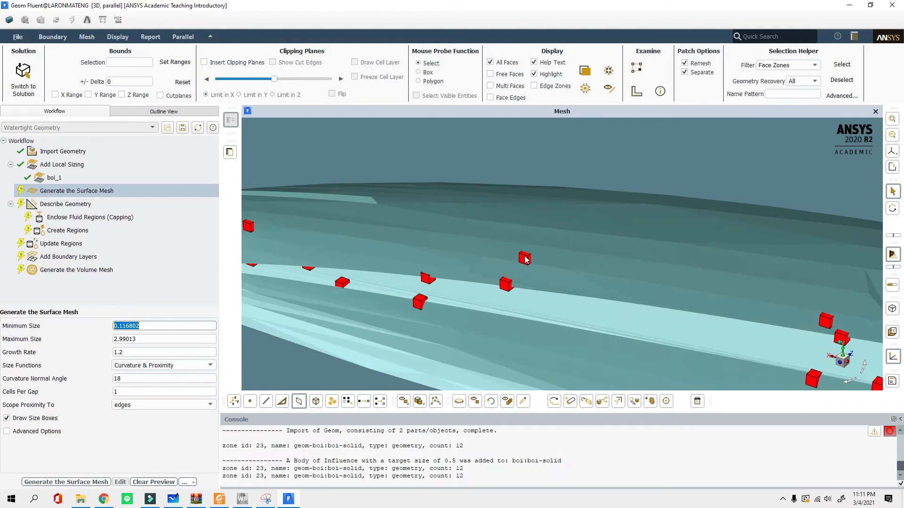
scroll(546, 270, down, 5)
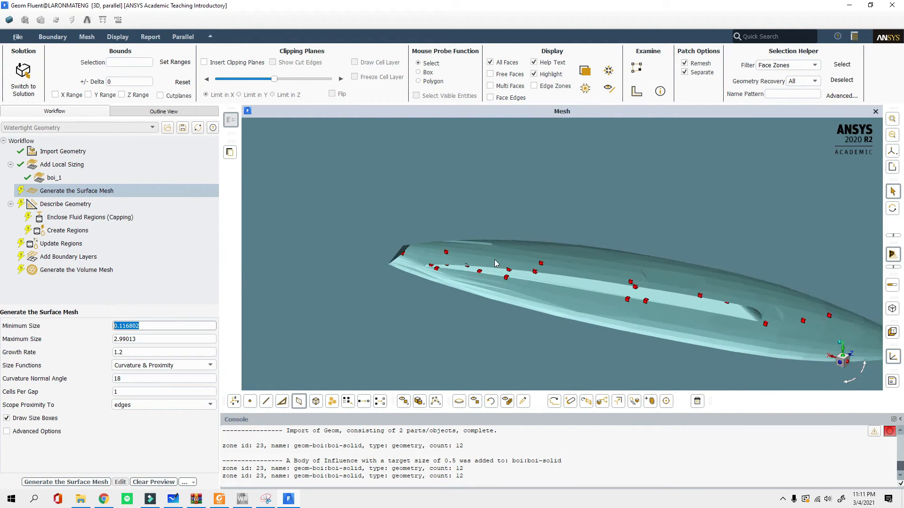
scroll(496, 264, up, 2)
Step: Compare the minimum size and maximum size boxes on the hull and the enclosure faces
click(145, 328)
drag(161, 325, 74, 321)
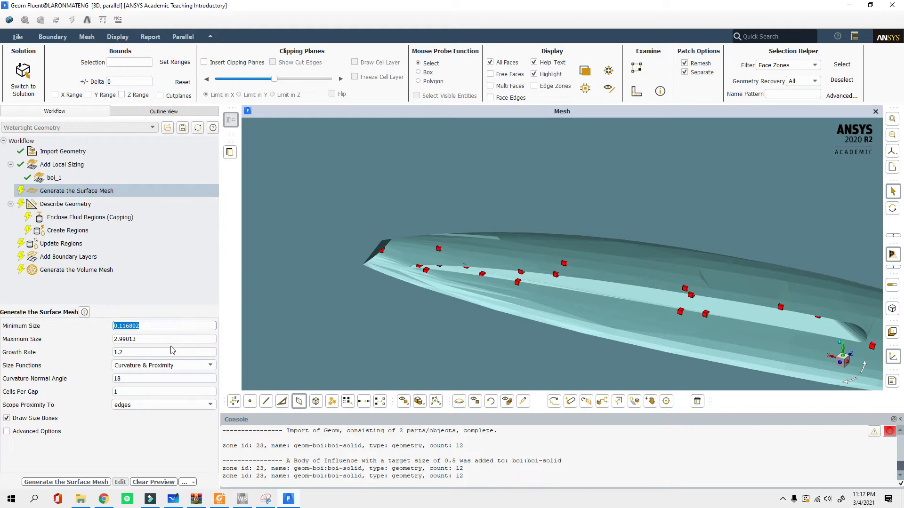
click(167, 326)
key(Tab)
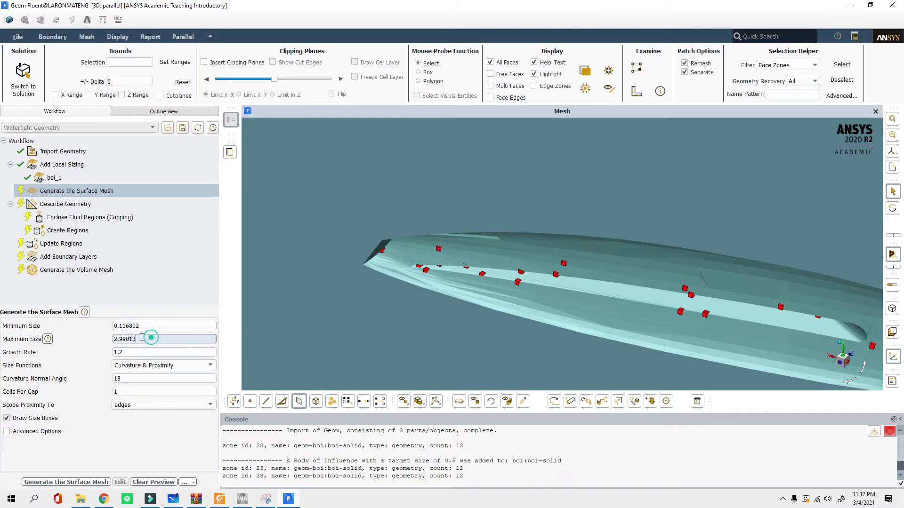
scroll(445, 294, down, 3)
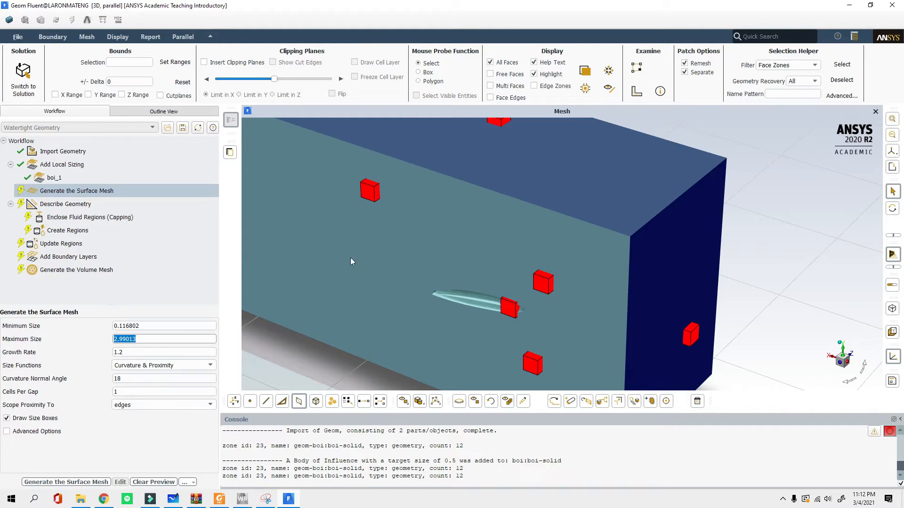
mouse_move(146, 325)
mouse_down()
mouse_move(116, 328)
mouse_move(113, 338)
mouse_move(108, 328)
mouse_move(134, 327)
mouse_move(114, 327)
mouse_up()
click(141, 339)
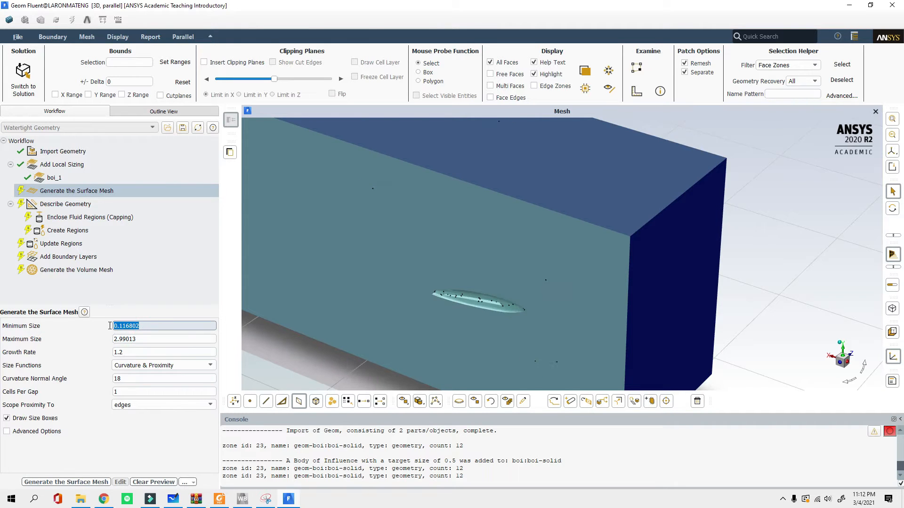
scroll(473, 295, up, 3)
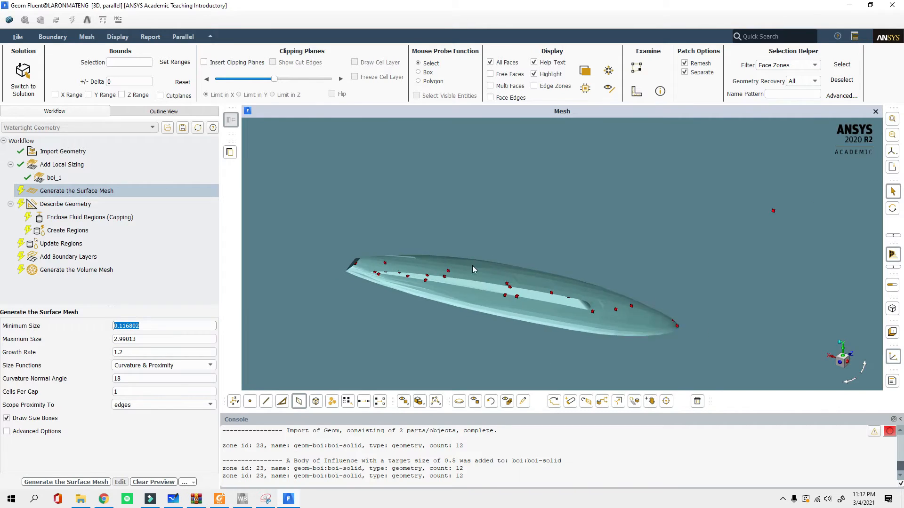
scroll(472, 266, down, 2)
click(141, 339)
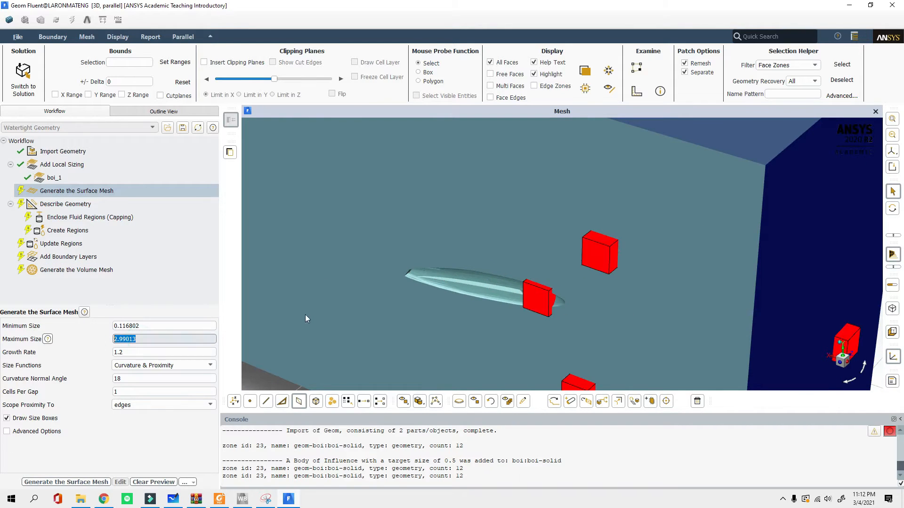
scroll(642, 249, down, 2)
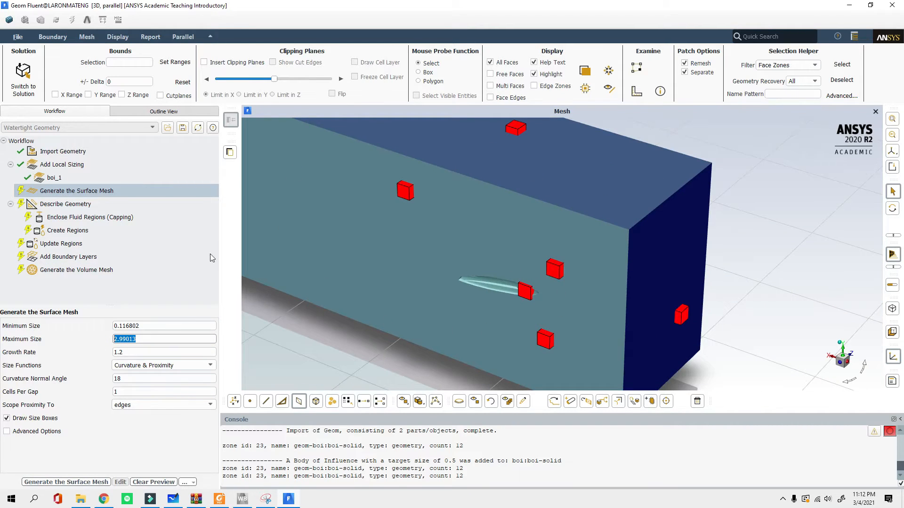
Step: Check the growth rate setting and examine how cell size should transition from the hull to the enclosure walls
click(139, 354)
scroll(479, 278, up, 8)
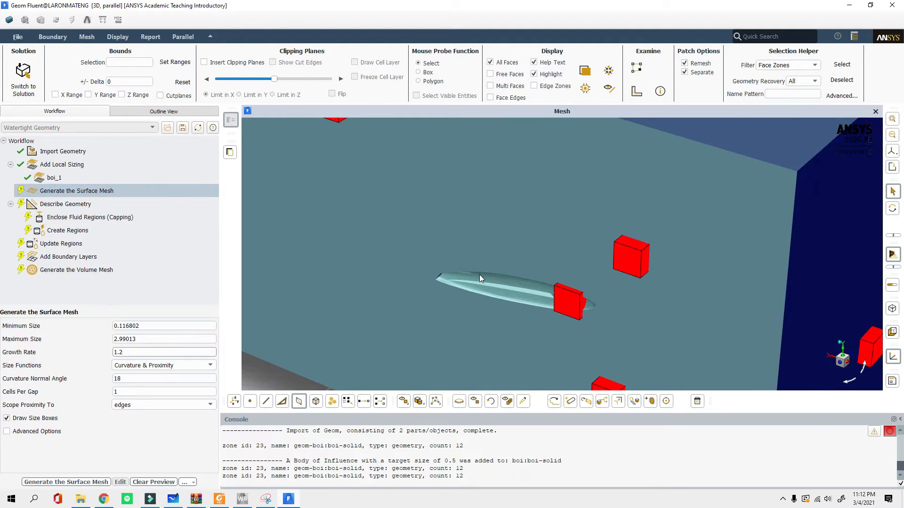
scroll(508, 318, down, 4)
scroll(470, 263, down, 2)
scroll(487, 292, down, 2)
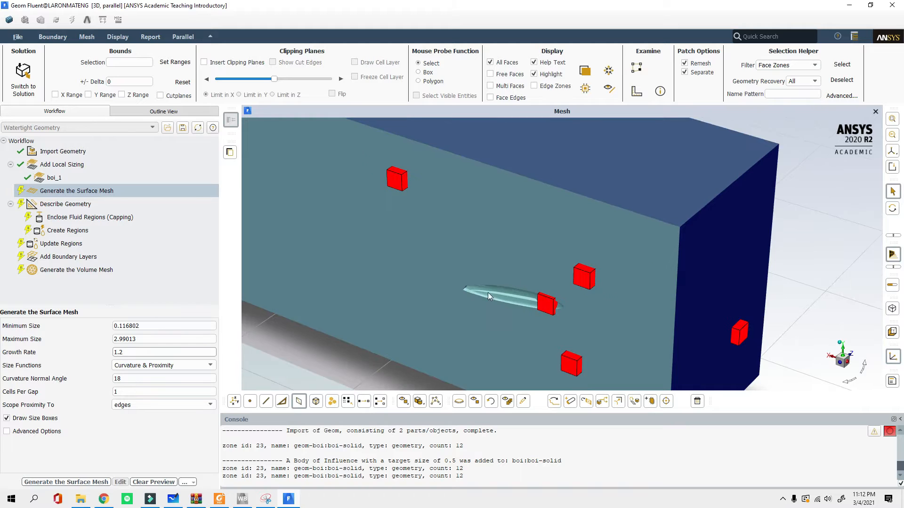
scroll(516, 273, up, 8)
scroll(518, 310, down, 6)
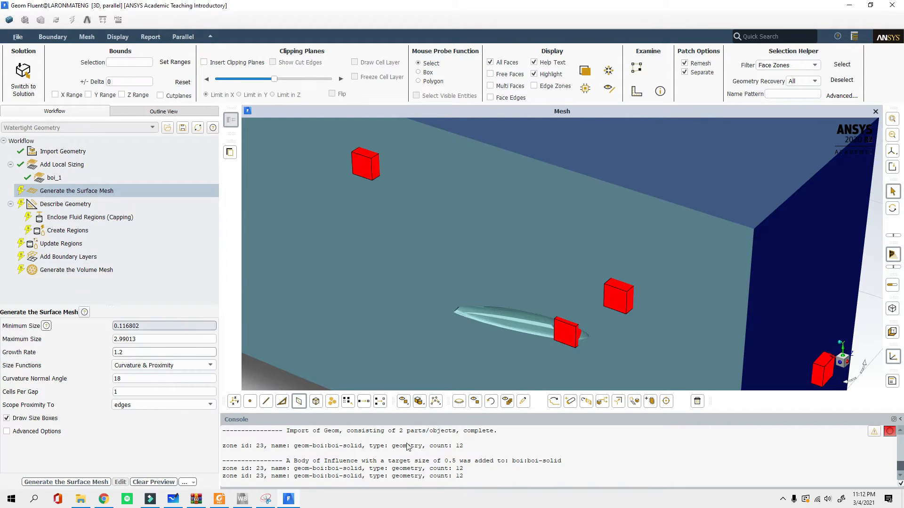
scroll(394, 224, down, 4)
scroll(393, 226, up, 4)
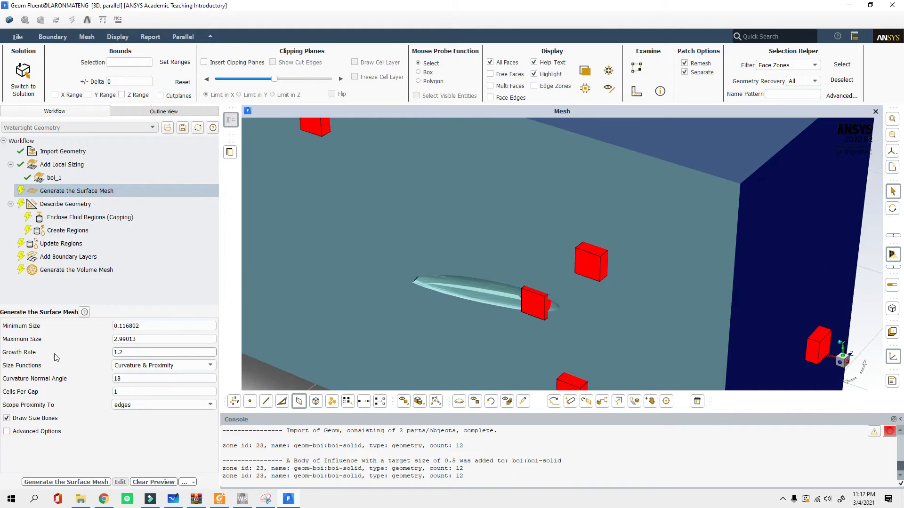
scroll(490, 304, down, 5)
scroll(509, 282, up, 3)
scroll(494, 286, down, 3)
scroll(493, 284, up, 5)
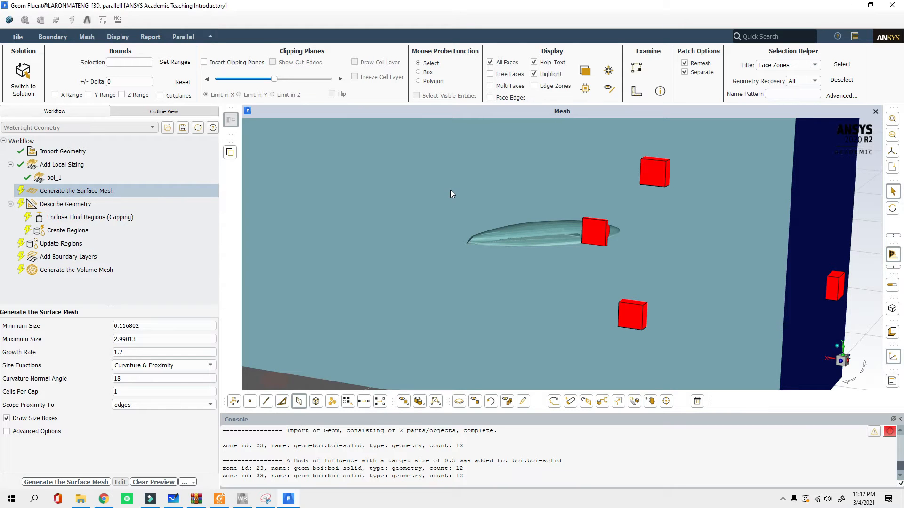
Step: Generate the surface mesh with the current Curvature & Proximity size settings
scroll(513, 207, down, 5)
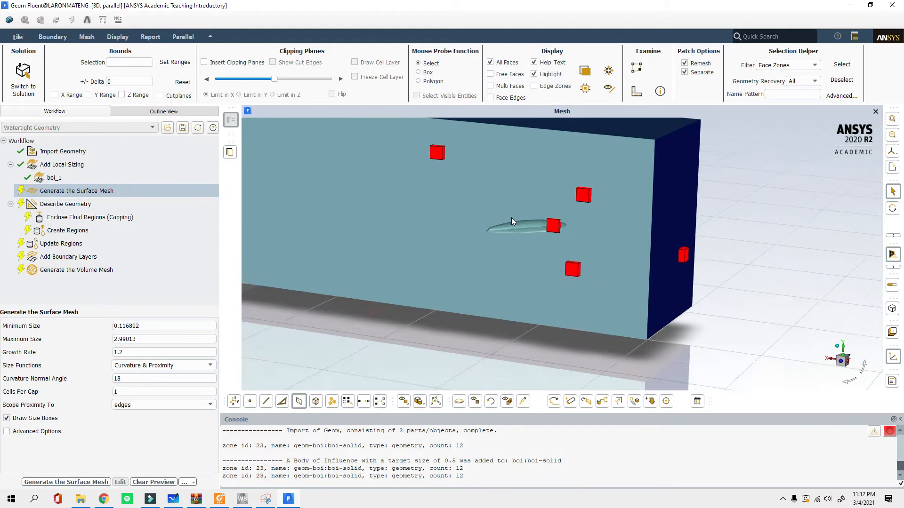
scroll(499, 238, down, 4)
scroll(487, 241, up, 6)
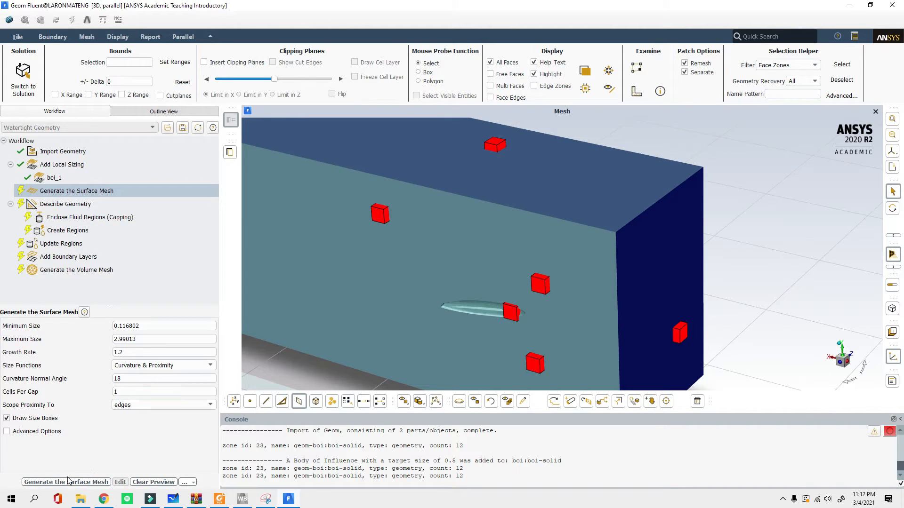
click(51, 482)
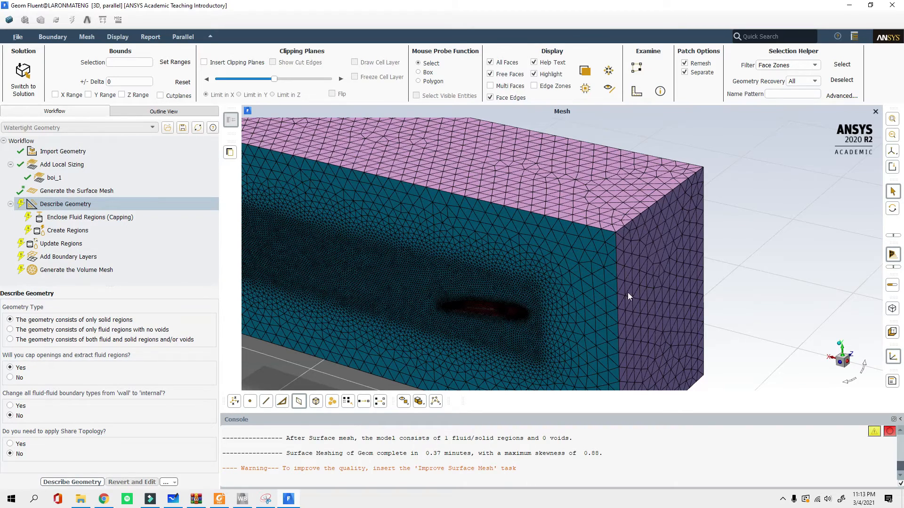
Step: Inspect the surface mesh on the enclosure and query its samping, atas, simetrinya and inlet face zones
scroll(505, 311, up, 4)
scroll(533, 300, down, 6)
click(588, 257)
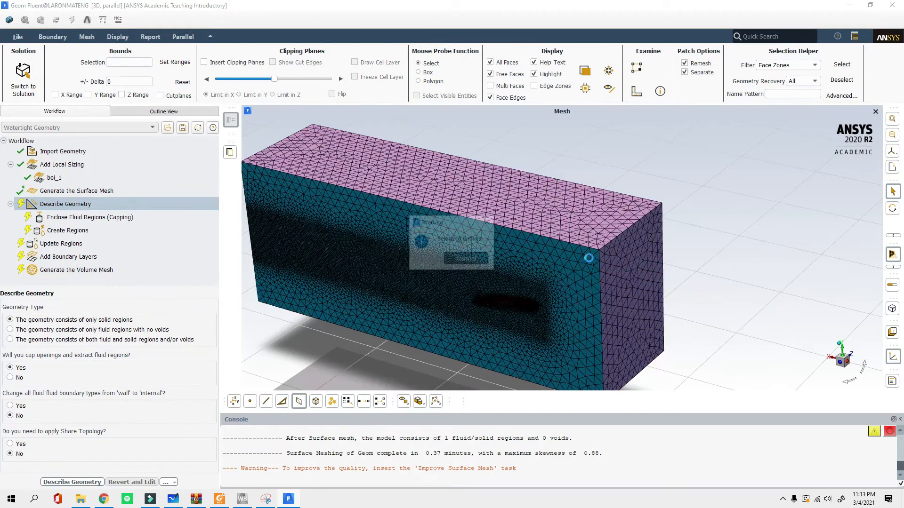
click(568, 290)
click(629, 260)
click(585, 222)
scroll(696, 243, down, 1)
drag(696, 242, 492, 217)
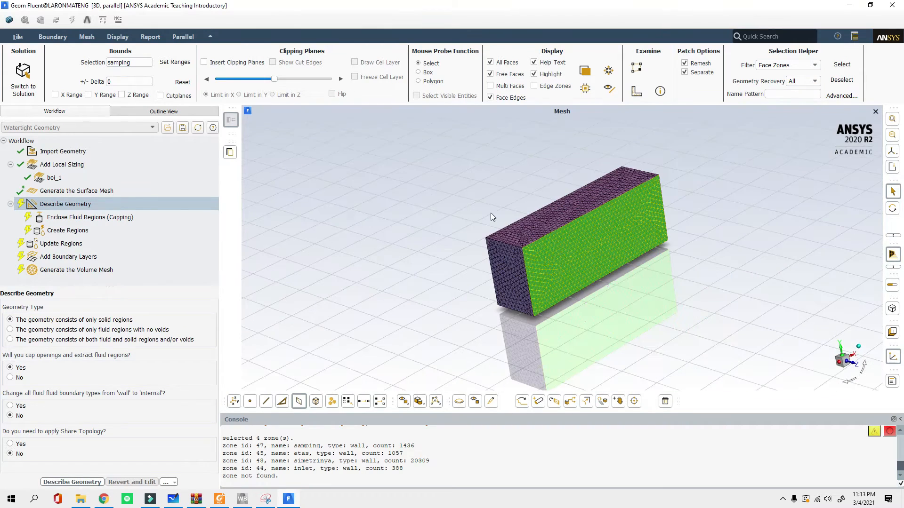
click(580, 247)
Step: Read the surface meshing report for the maximum skewness and inspect the mesh on the enclosure faces
scroll(458, 451, up, 2)
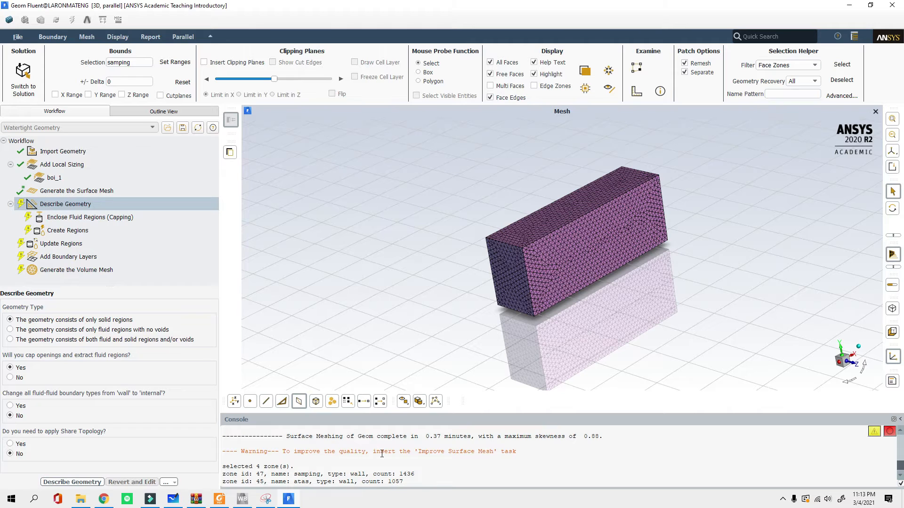
scroll(371, 453, up, 1)
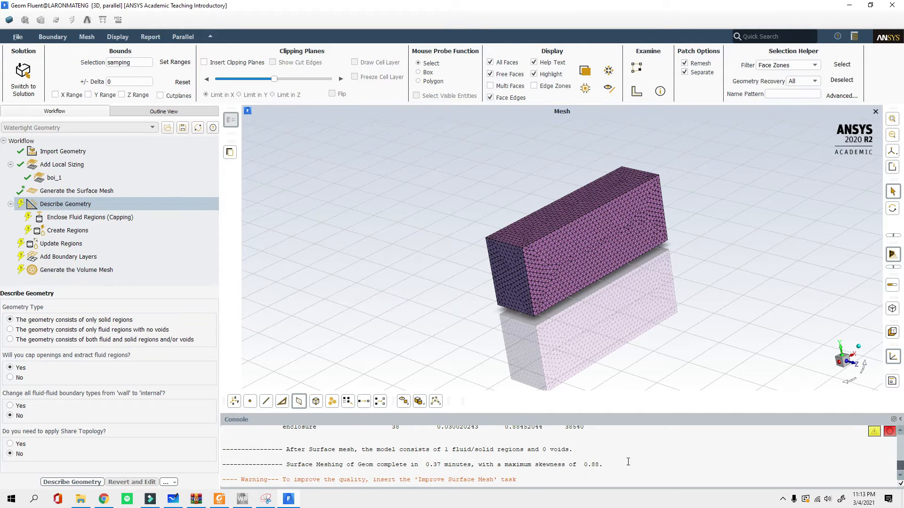
drag(584, 465, 599, 463)
scroll(386, 214, down, 4)
scroll(386, 214, up, 5)
scroll(512, 325, down, 2)
scroll(513, 334, up, 3)
drag(452, 261, 545, 267)
drag(614, 239, 623, 259)
scroll(549, 258, up, 4)
scroll(468, 253, down, 2)
scroll(424, 236, down, 1)
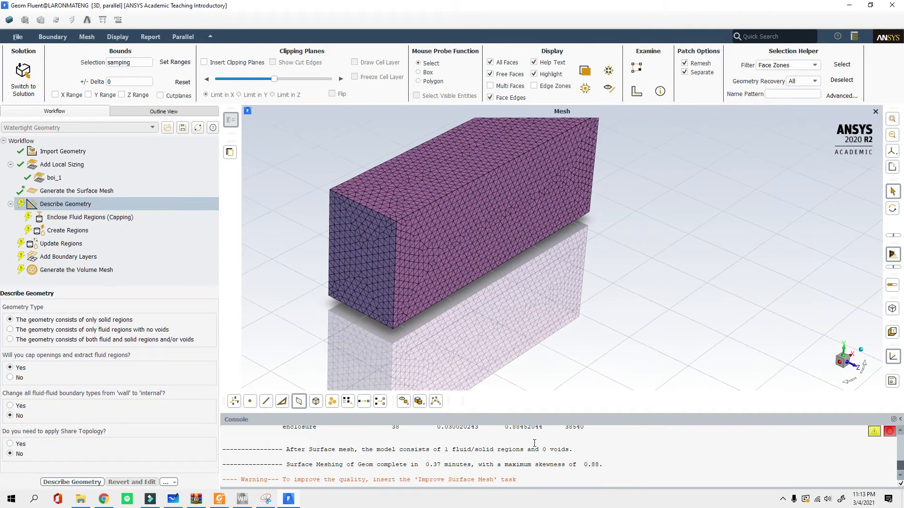
Step: Insert a clipping plane limited in Z and shift it slightly to expose the aircraft body inside the enclosure
double_click(588, 463)
click(607, 316)
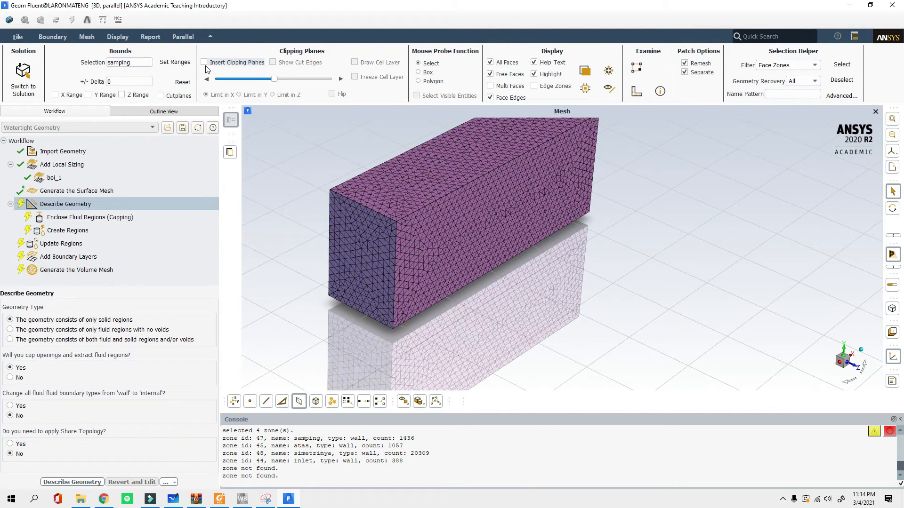
scroll(578, 306, down, 2)
scroll(548, 253, up, 3)
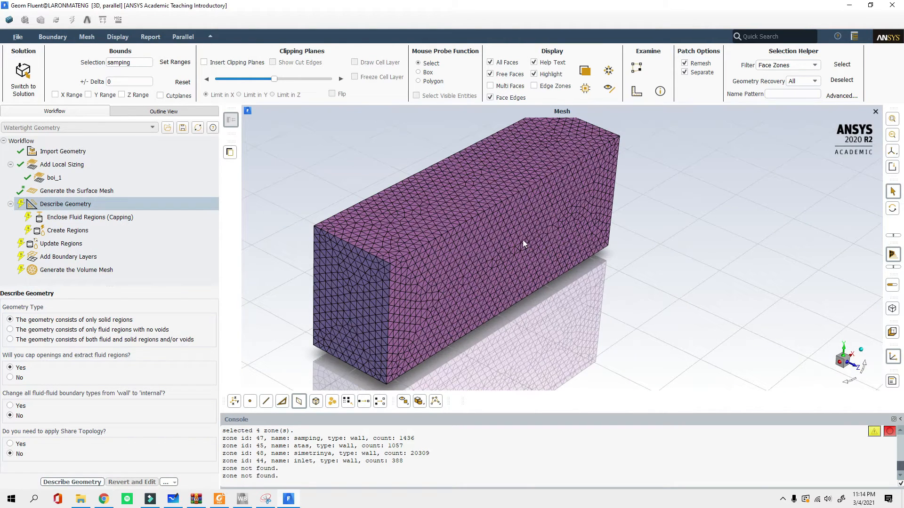
click(204, 63)
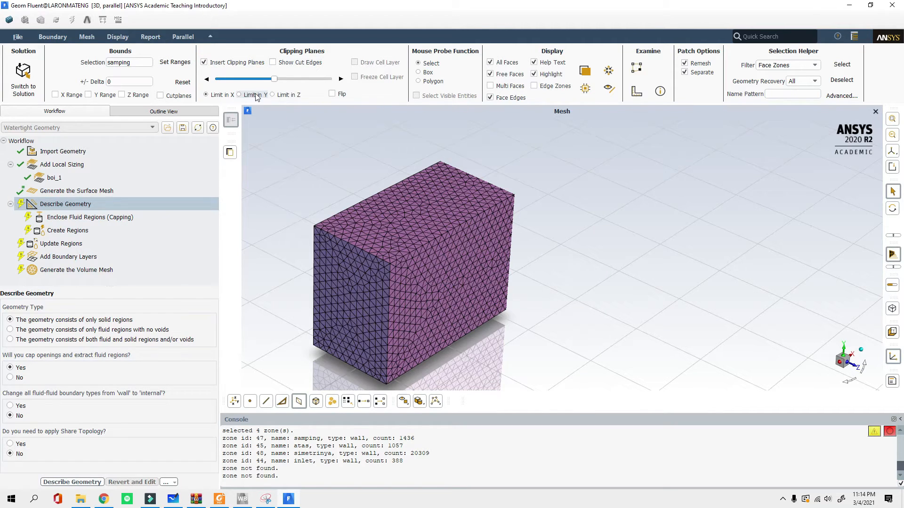
click(285, 95)
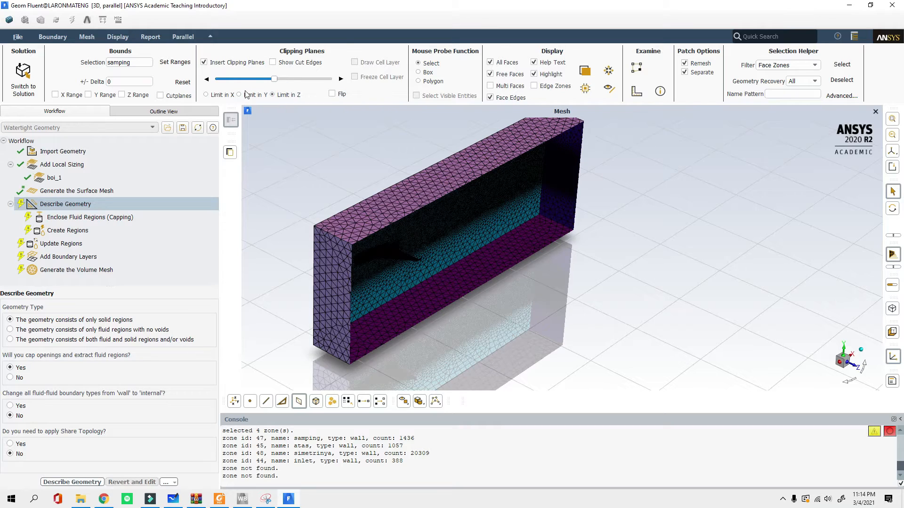
drag(275, 81, 271, 82)
Step: Examine the surface mesh on the wing, the tail end of the body and the surrounding symmetry wall
scroll(400, 257, up, 10)
scroll(363, 239, down, 5)
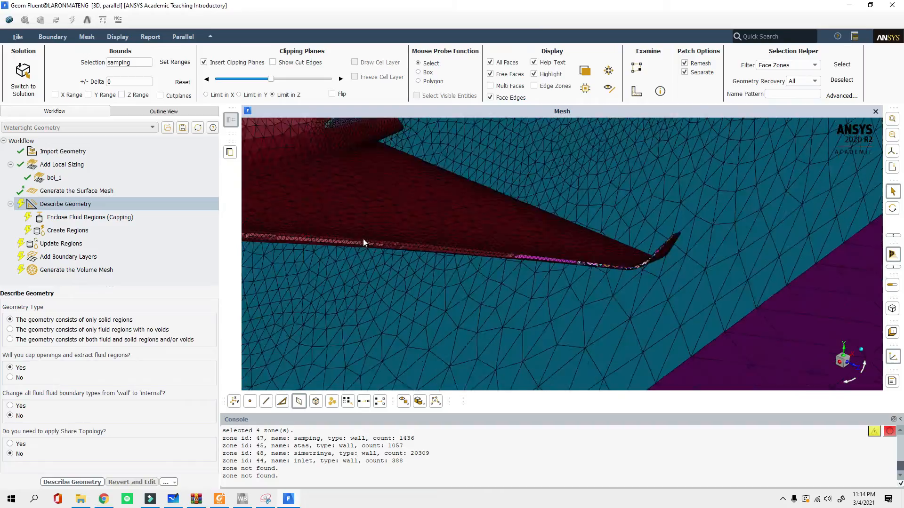
scroll(444, 250, down, 4)
middle_drag(436, 236, 598, 321)
scroll(601, 322, down, 5)
scroll(511, 246, up, 6)
scroll(485, 310, up, 8)
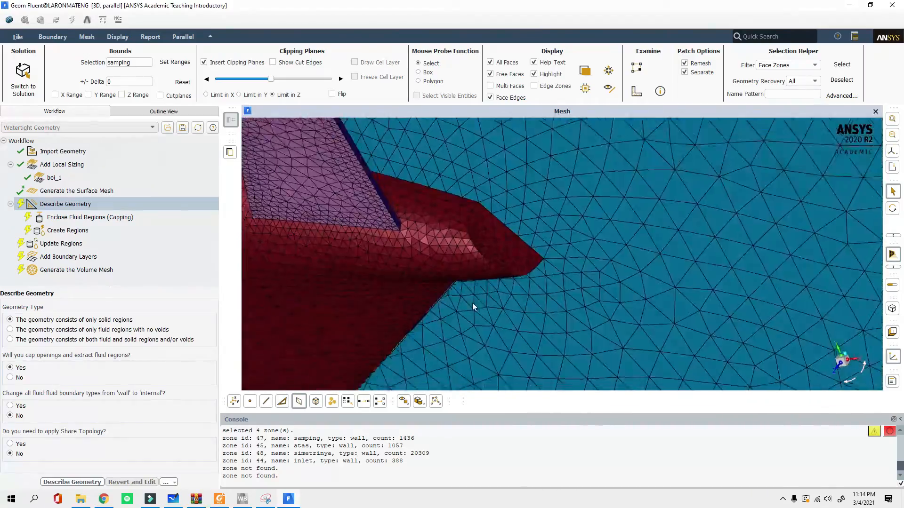
scroll(612, 232, down, 6)
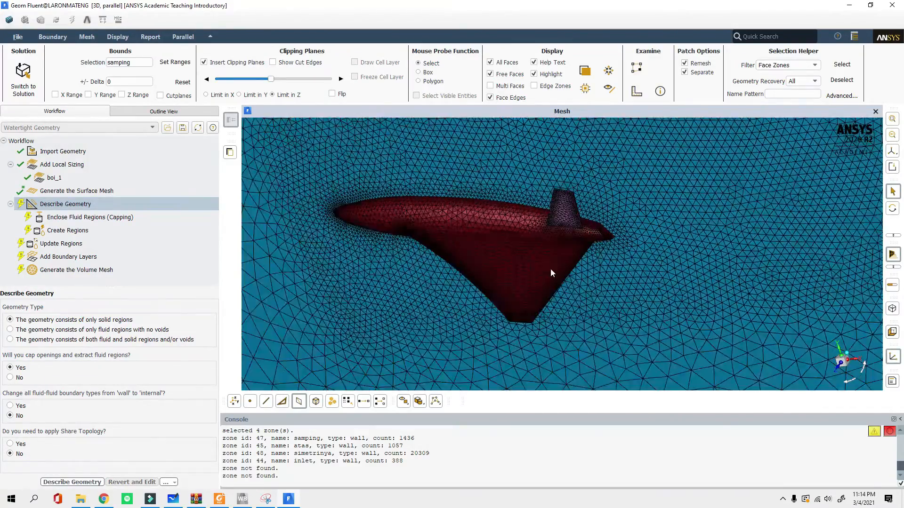
Step: Inspect the surface mesh on the fin tip and along the wing's narrow edge
scroll(566, 215, up, 7)
drag(584, 221, 560, 253)
scroll(558, 244, up, 5)
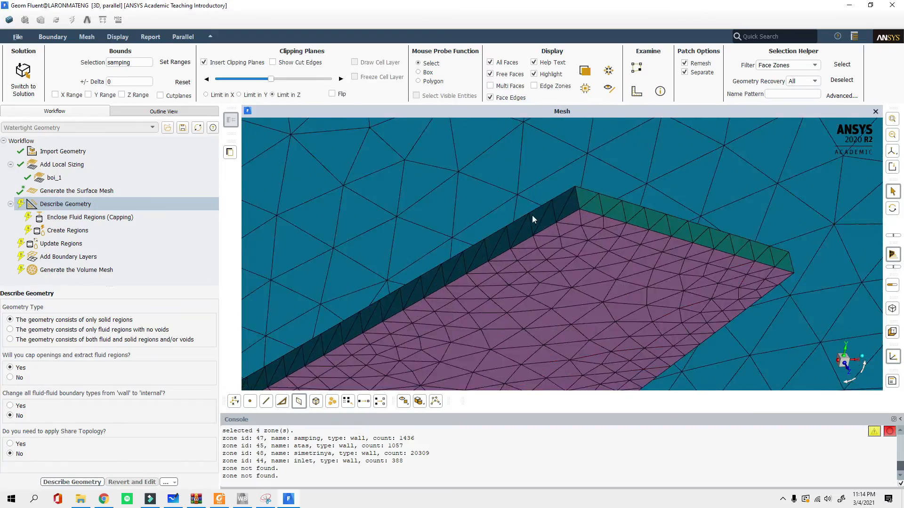
scroll(537, 213, down, 8)
scroll(449, 270, up, 10)
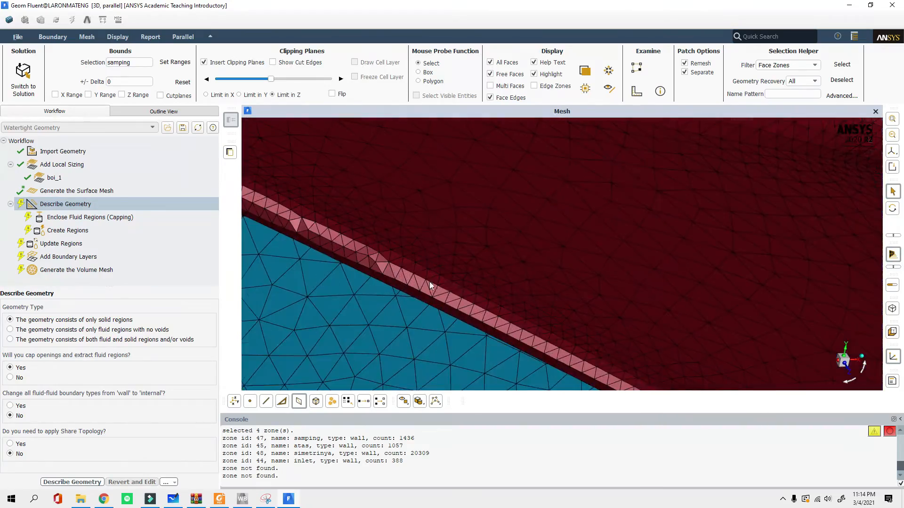
scroll(464, 254, down, 6)
scroll(360, 208, up, 7)
scroll(376, 217, down, 6)
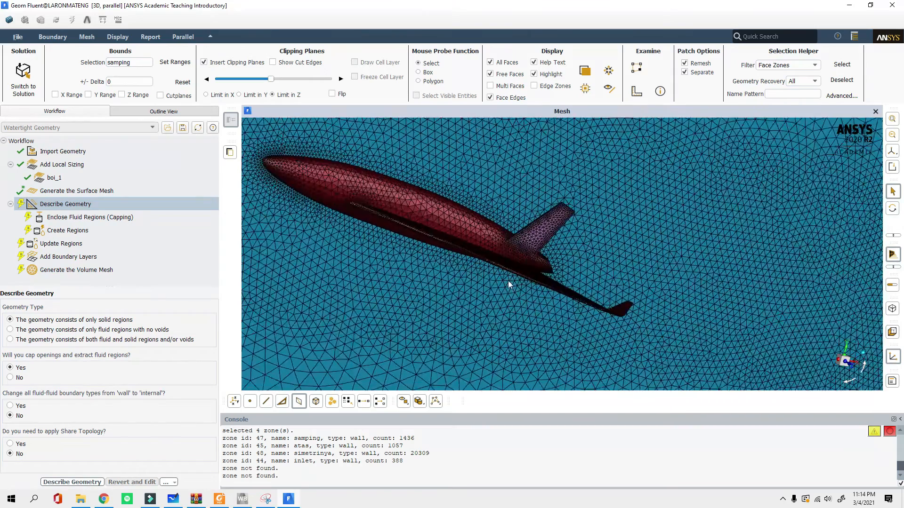
Step: Inspect the surface mesh along the wing's trailing edge up to its junction with the body
scroll(508, 280, up, 8)
middle_drag(449, 195, 412, 199)
scroll(341, 242, down, 5)
scroll(524, 325, up, 7)
drag(533, 338, 469, 280)
drag(487, 207, 243, 242)
scroll(466, 263, down, 6)
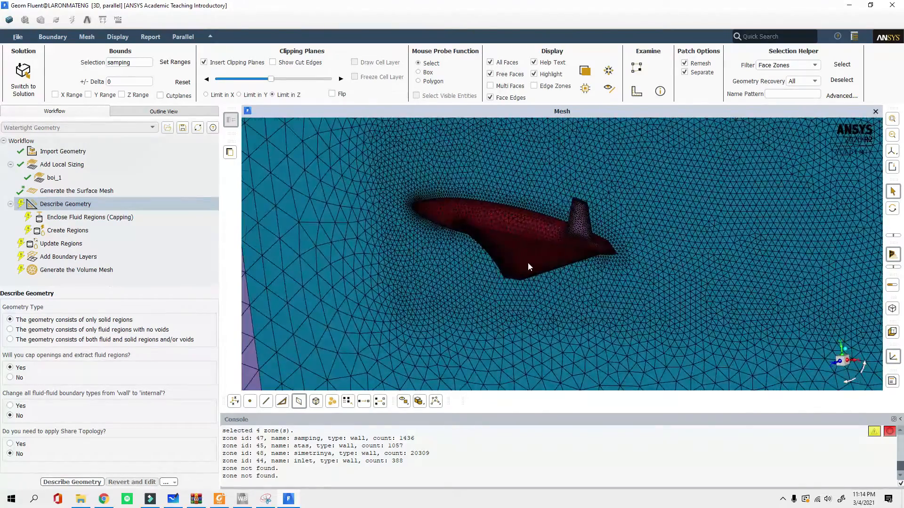
scroll(569, 287, up, 8)
scroll(679, 230, up, 4)
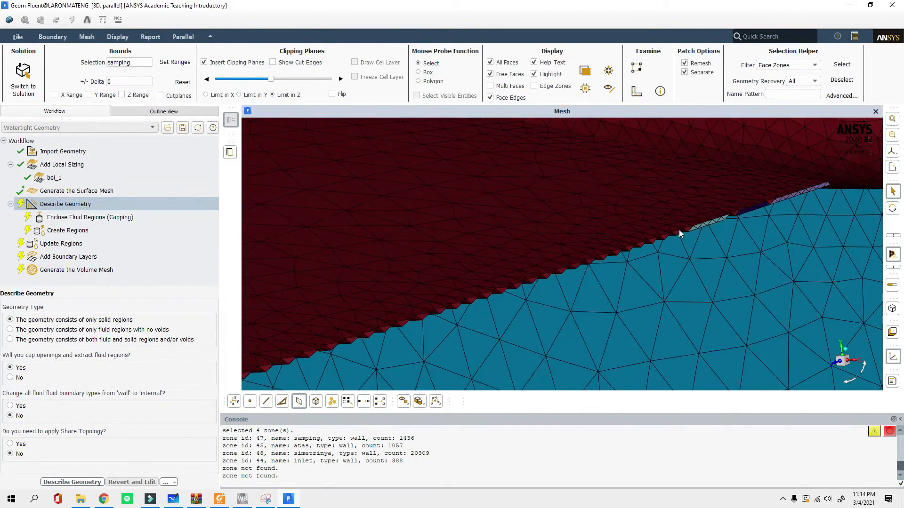
drag(699, 213, 507, 242)
scroll(507, 238, down, 3)
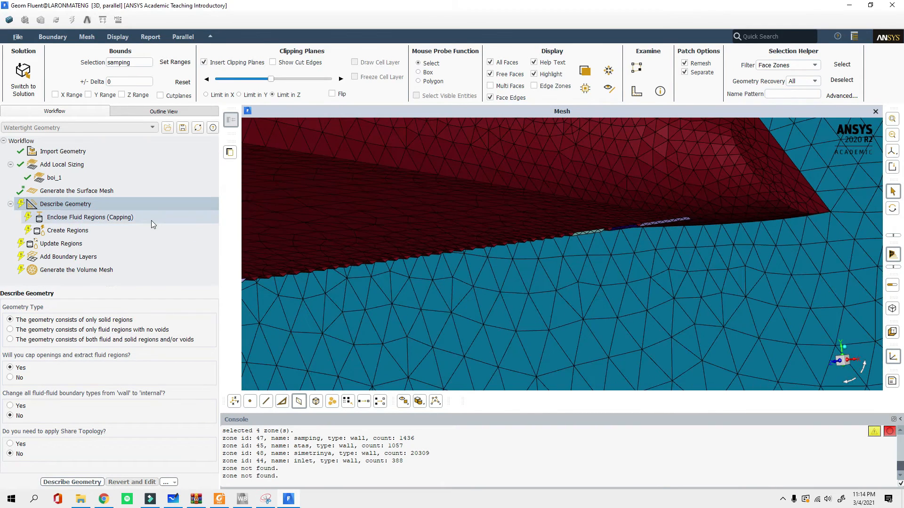
Step: Review the surface mesh size settings and compare them with the cells along the wing's trailing edge
click(81, 193)
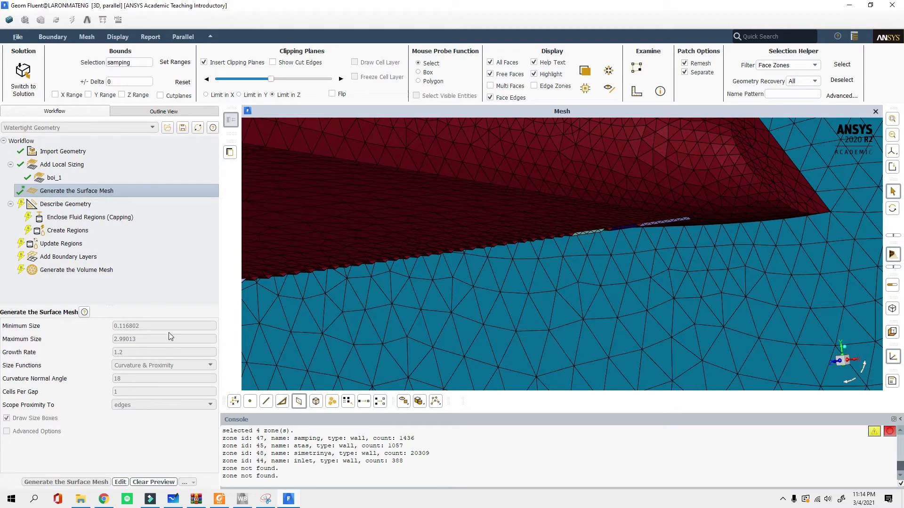
scroll(623, 233, down, 4)
scroll(495, 246, up, 4)
scroll(592, 286, down, 4)
drag(591, 286, 502, 286)
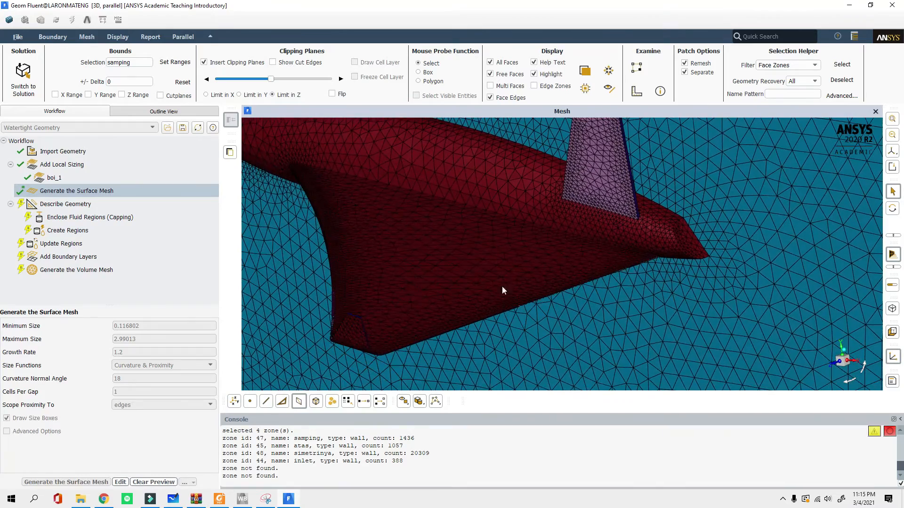
scroll(641, 269, up, 5)
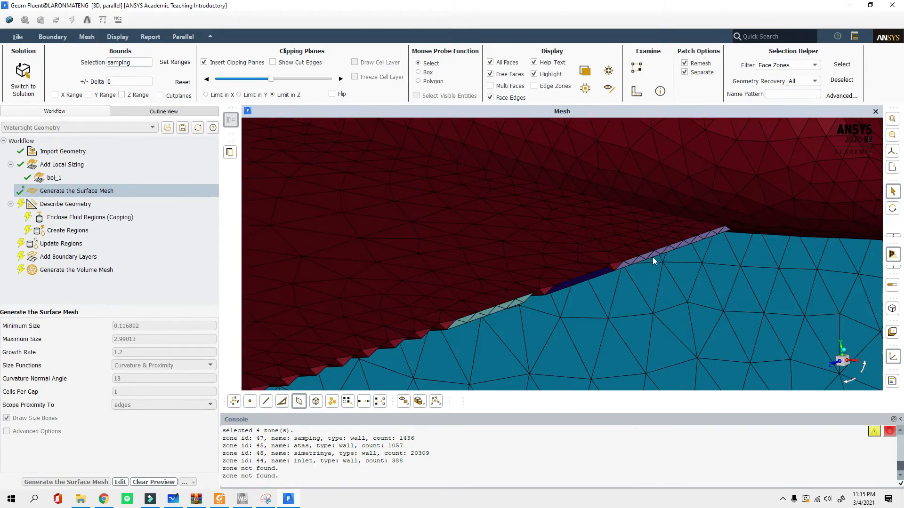
scroll(573, 265, down, 4)
scroll(387, 328, up, 3)
scroll(459, 310, down, 3)
scroll(459, 309, down, 3)
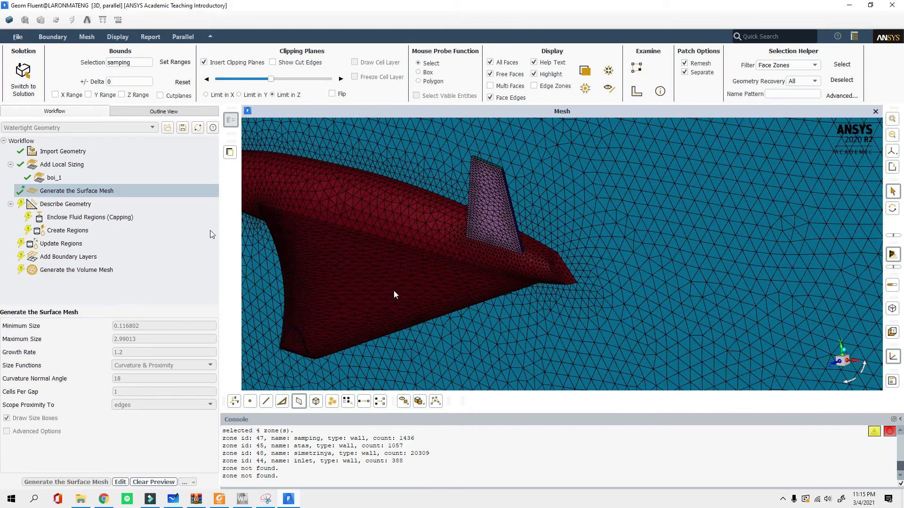
Step: Check the capping and geometry description options, and examine the mesh around the body, wing and fin
click(89, 218)
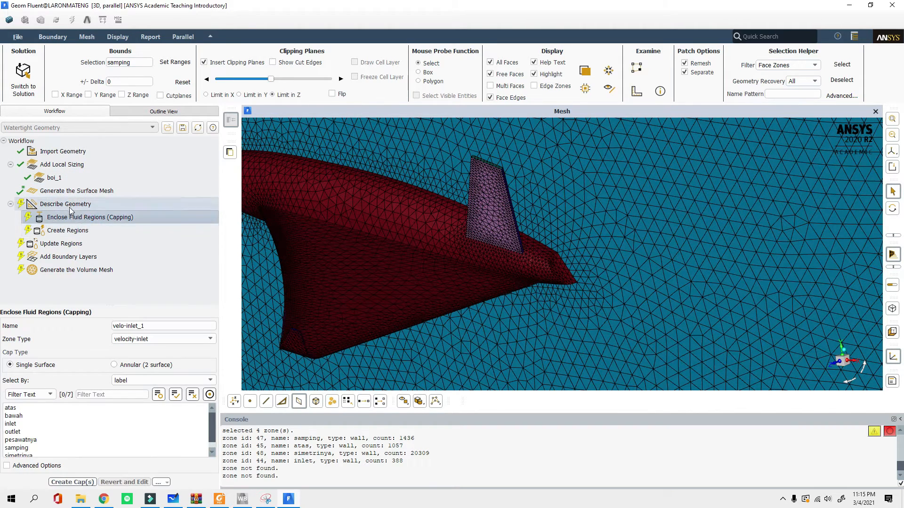
click(68, 207)
scroll(646, 245, down, 5)
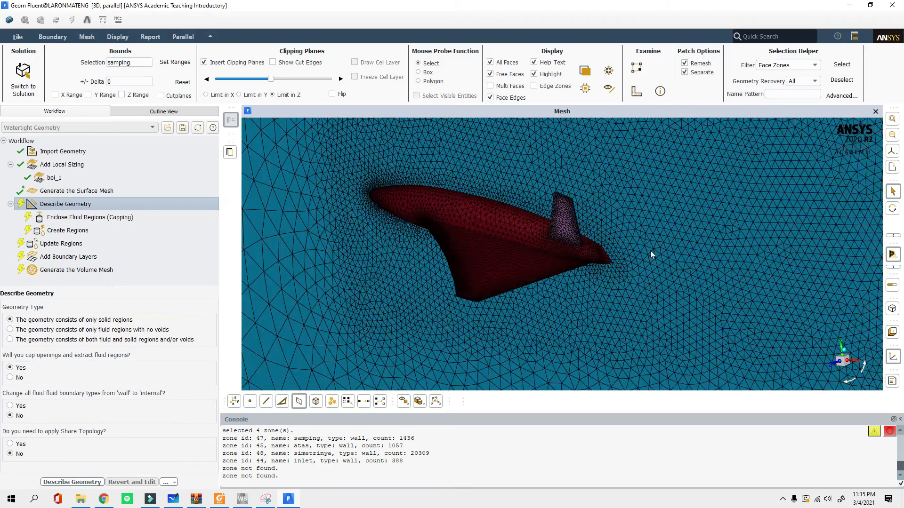
scroll(575, 276, up, 7)
scroll(418, 282, down, 1)
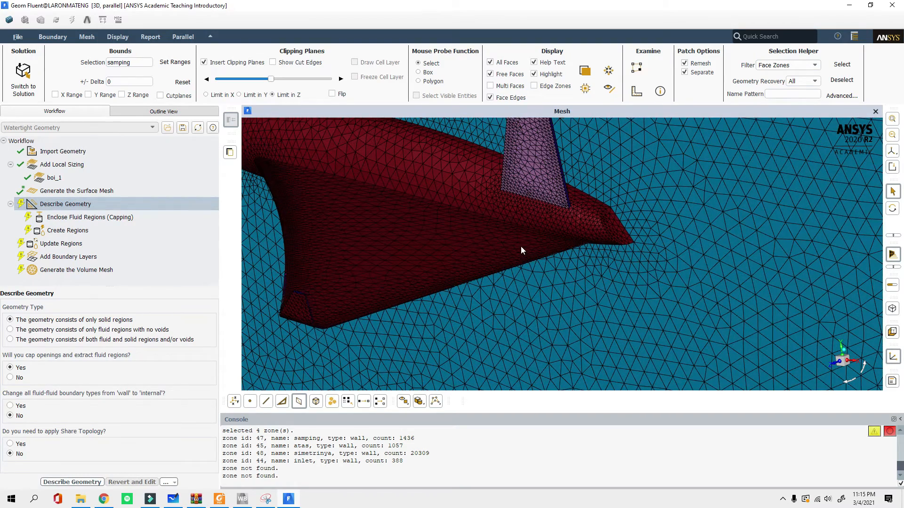
scroll(506, 243, down, 1)
scroll(825, 183, down, 2)
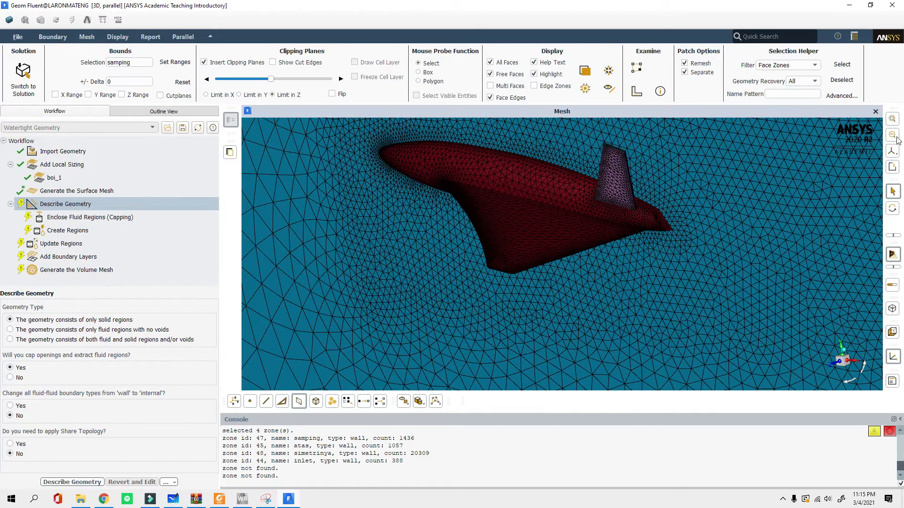
scroll(584, 264, up, 1)
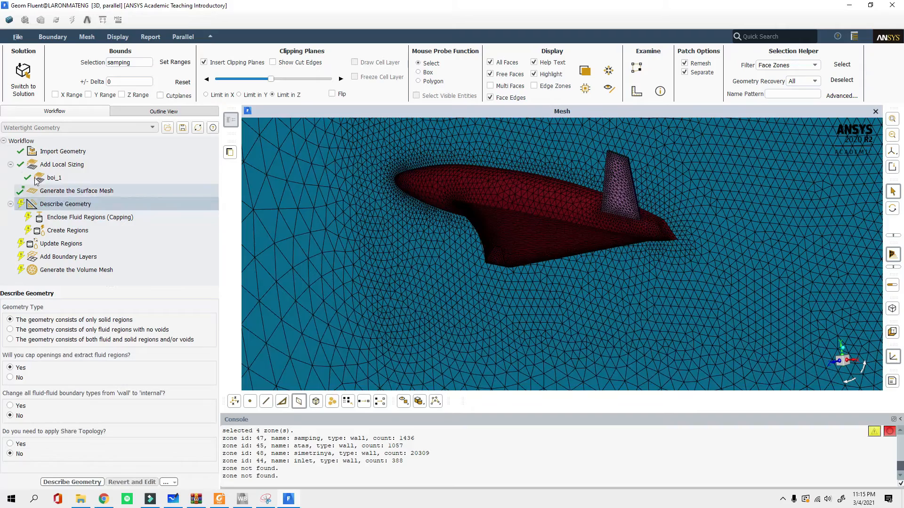
scroll(577, 249, up, 2)
scroll(578, 261, up, 2)
scroll(412, 278, down, 3)
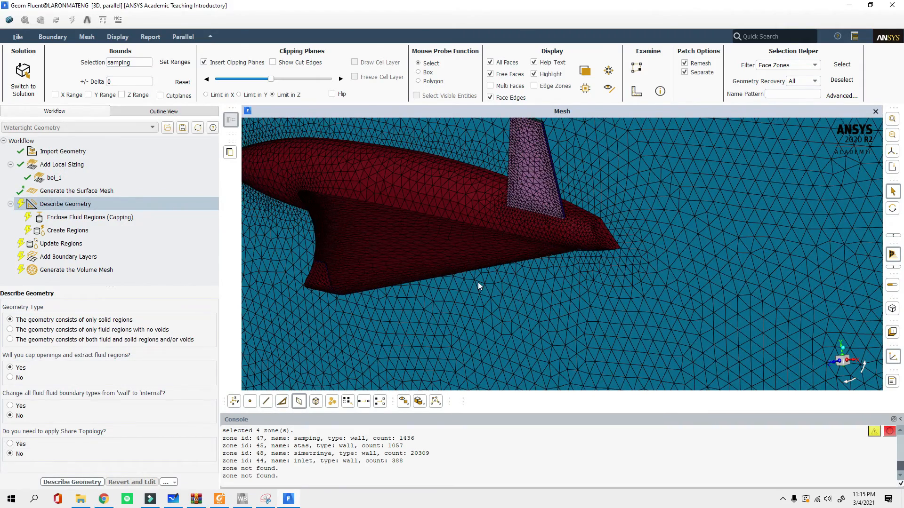
scroll(478, 281, down, 3)
scroll(479, 280, up, 3)
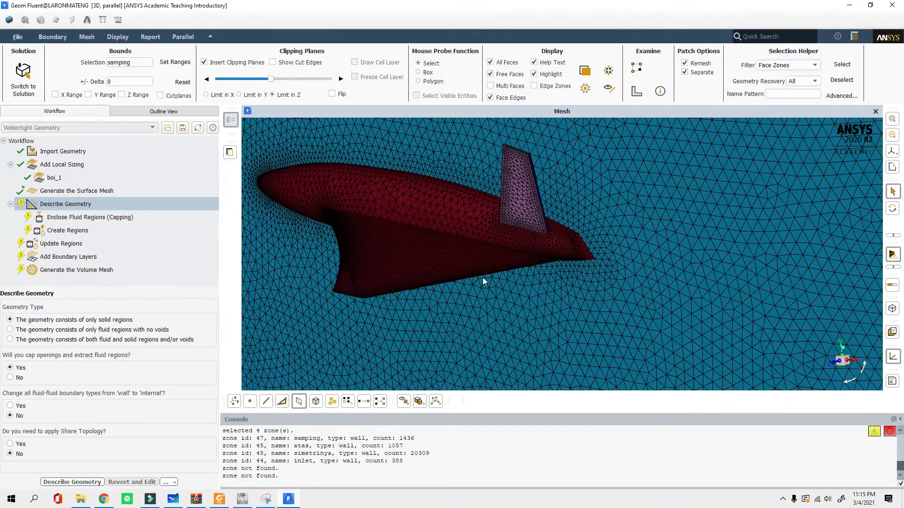
Step: Examine the cells along the thin wing edge and its transition into the winglet
scroll(483, 279, up, 1)
scroll(389, 312, down, 3)
scroll(422, 295, up, 2)
middle_drag(422, 295, 457, 315)
scroll(466, 343, up, 4)
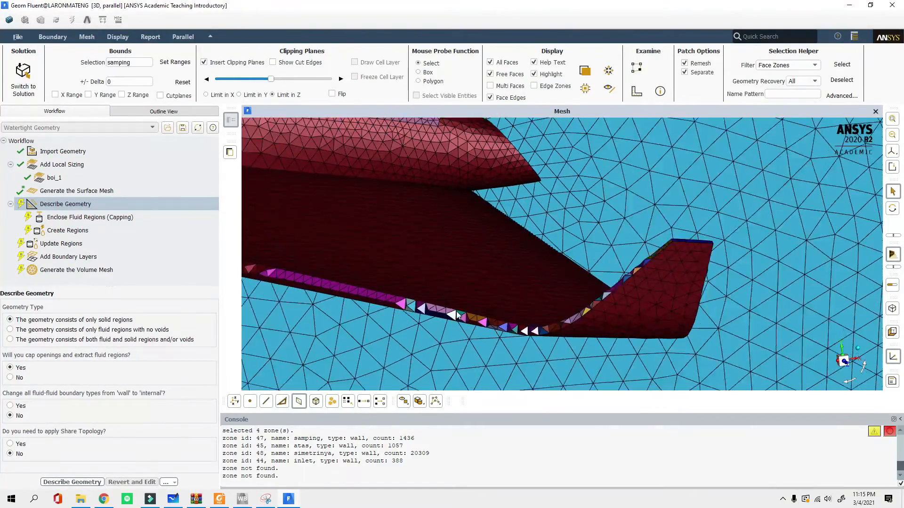
scroll(456, 315, down, 3)
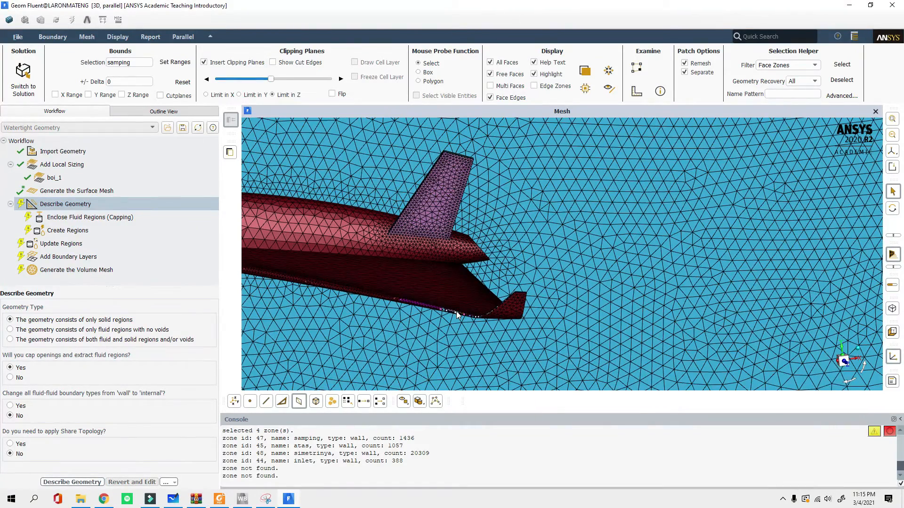
scroll(466, 314, up, 6)
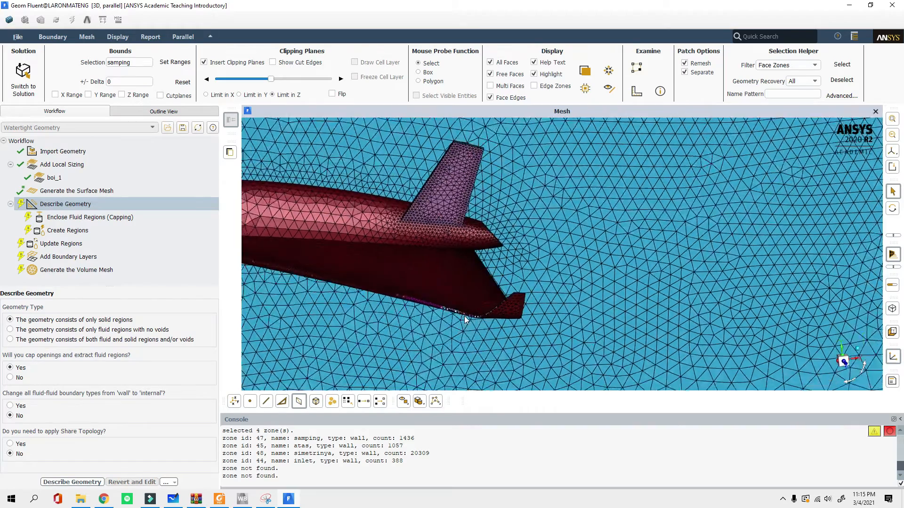
scroll(456, 284, down, 2)
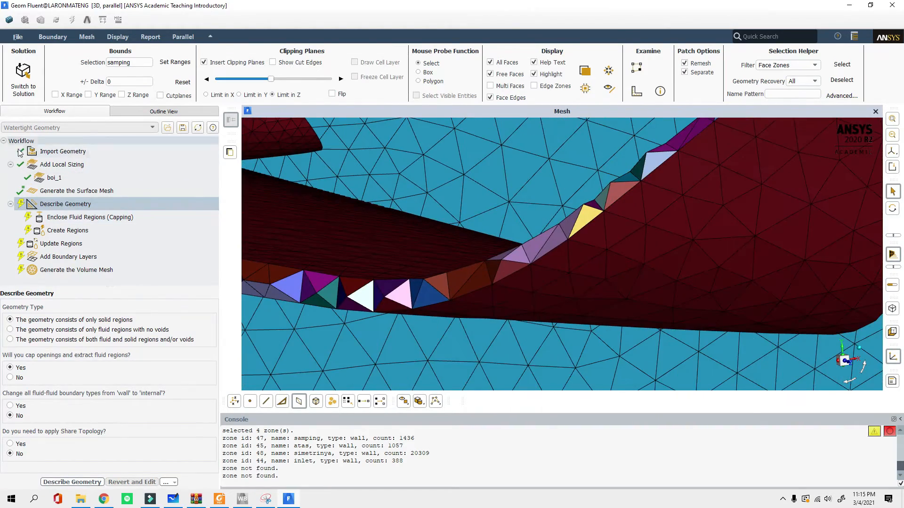
Step: Check the surface mesh minimum size against the cells on the winglet's thin edge
click(77, 191)
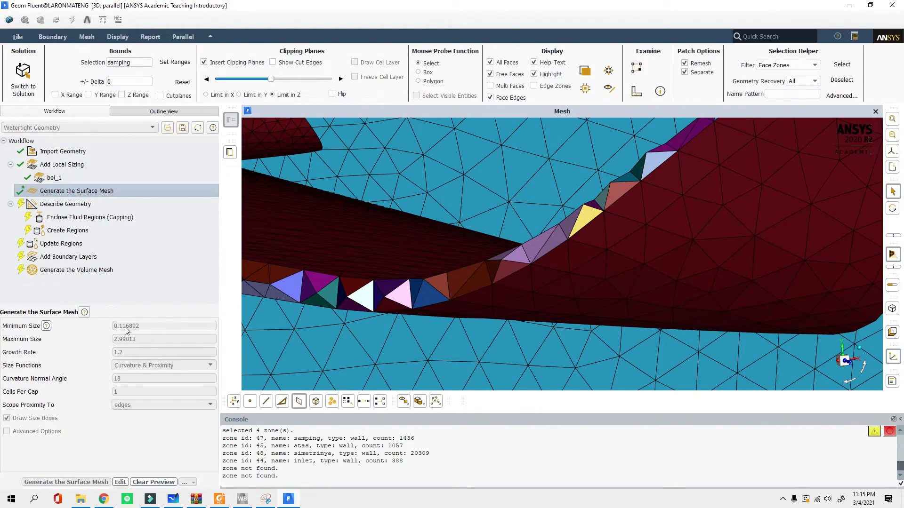
scroll(264, 257, down, 4)
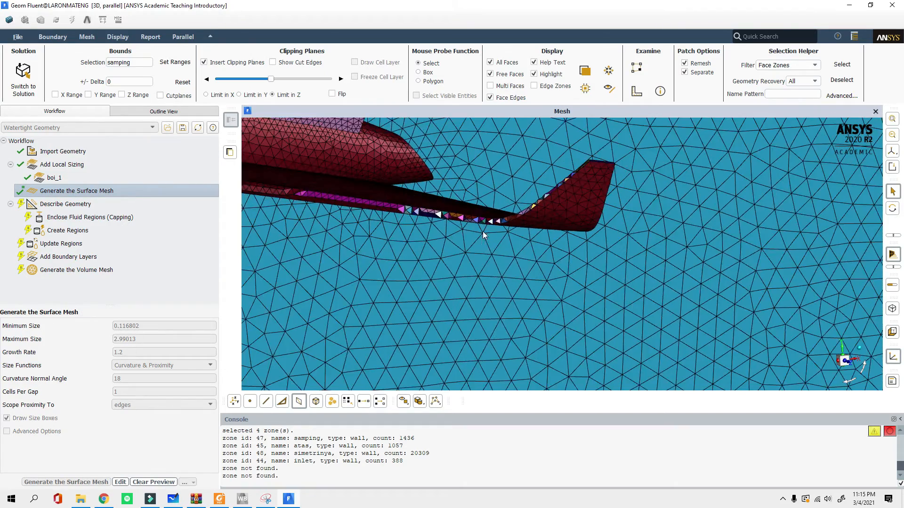
scroll(418, 306, up, 5)
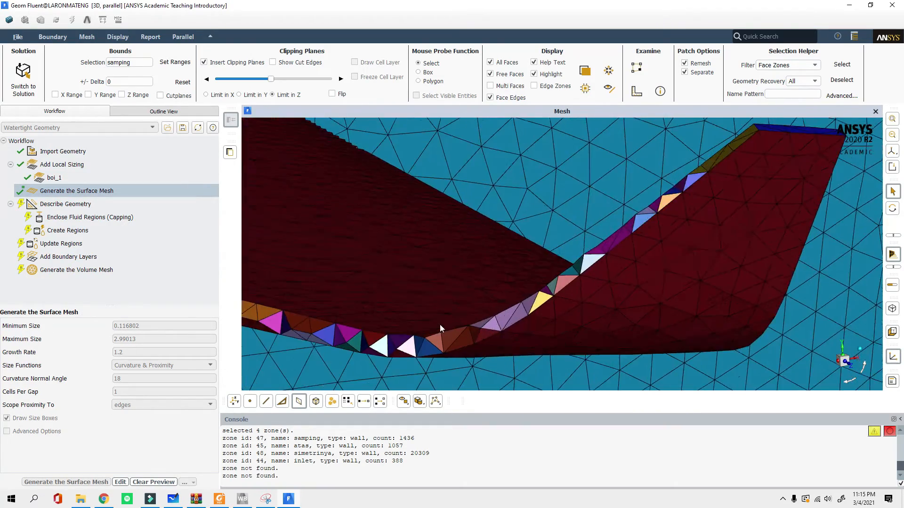
scroll(417, 307, down, 2)
scroll(513, 455, up, 3)
Step: Read the surface meshing report's maximum skewness and its advice on improving the mesh quality
drag(606, 455, 283, 460)
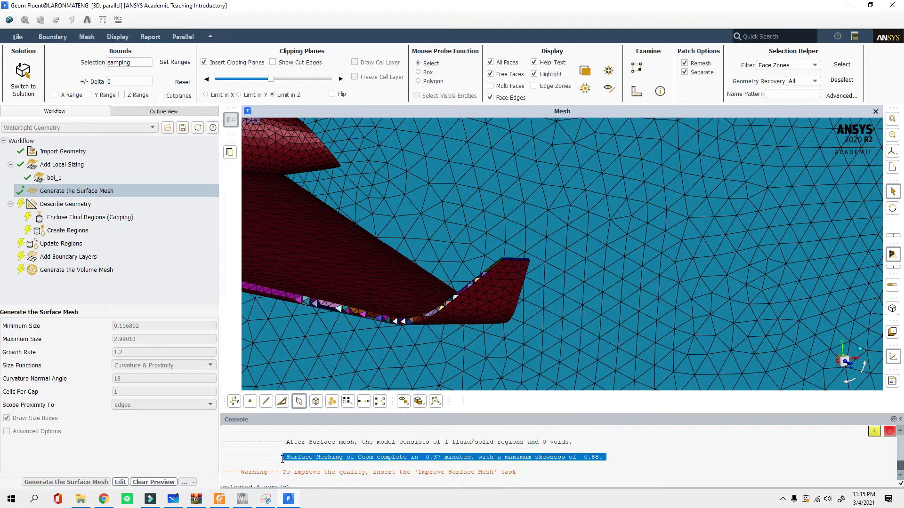
click(529, 469)
drag(527, 457, 600, 457)
click(591, 478)
drag(549, 476, 234, 472)
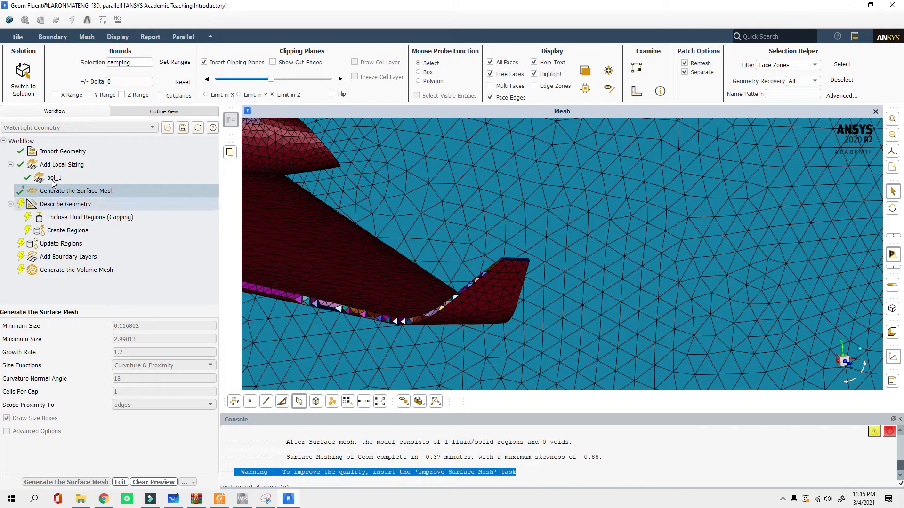
Step: Describe the geometry as consisting of only fluid regions with no voids, leaving fluid-fluid boundary conversion and Share Topology off
click(69, 205)
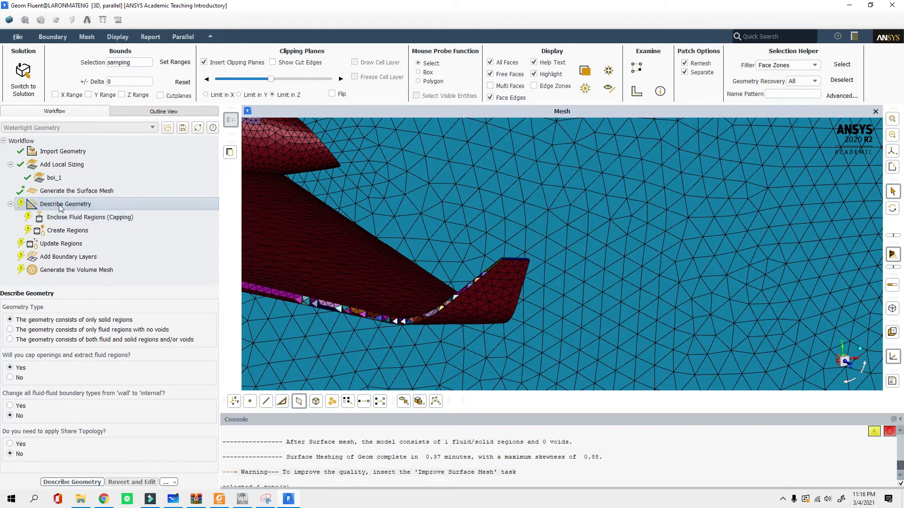
click(52, 330)
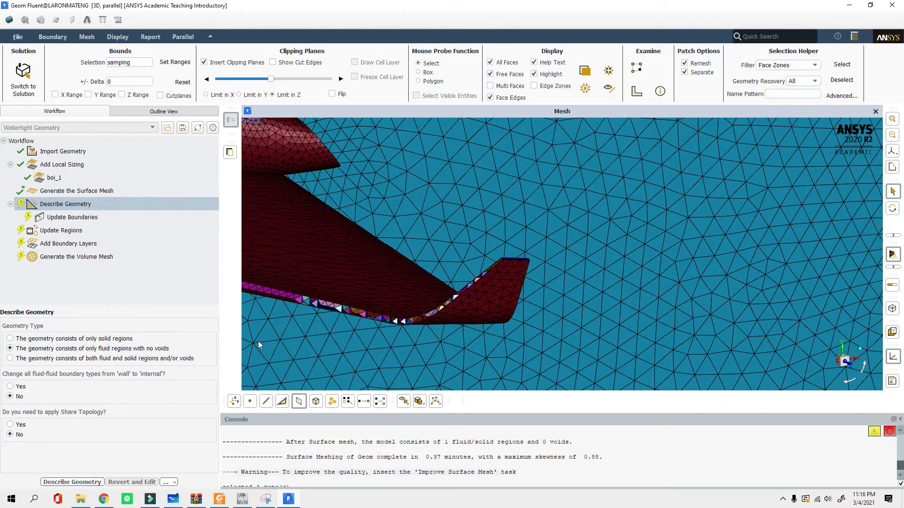
scroll(487, 244, down, 5)
scroll(488, 243, down, 5)
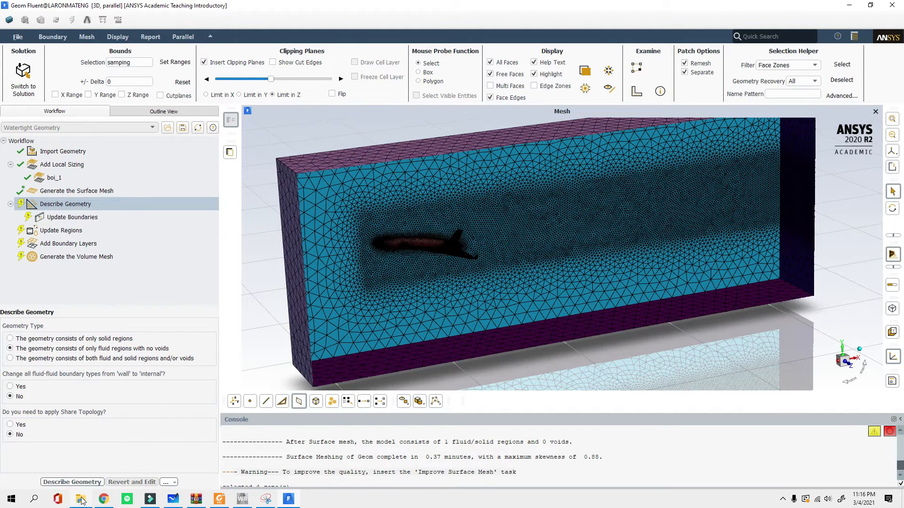
click(72, 483)
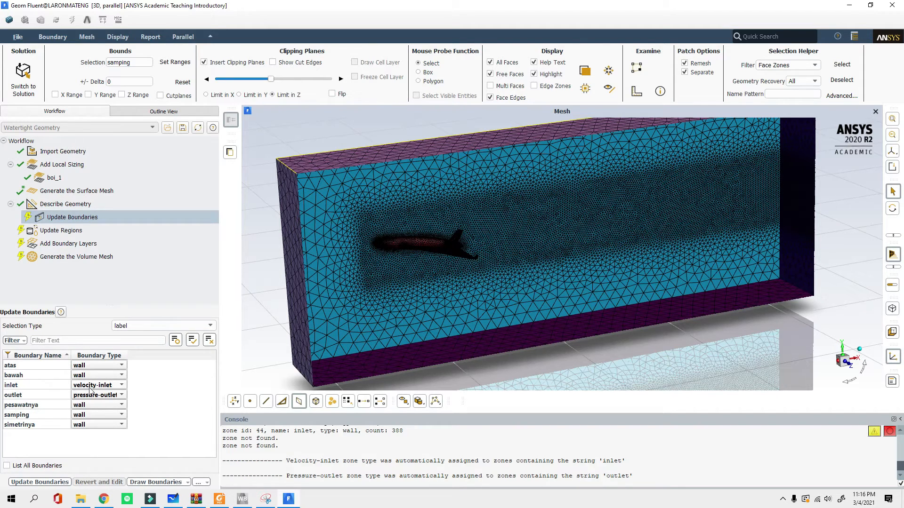
Step: Update the boundaries with inlet as velocity-inlet, outlet as pressure-outlet and the rest as walls, and update the regions
click(43, 484)
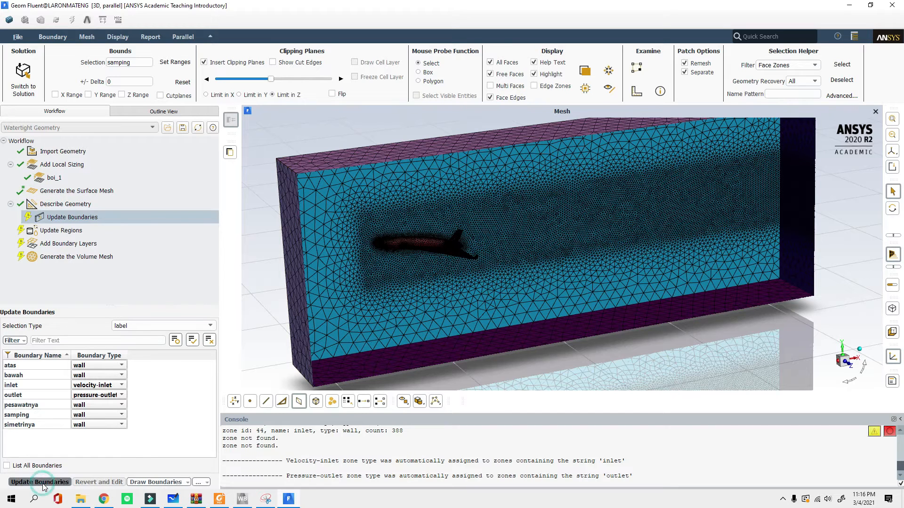
click(56, 483)
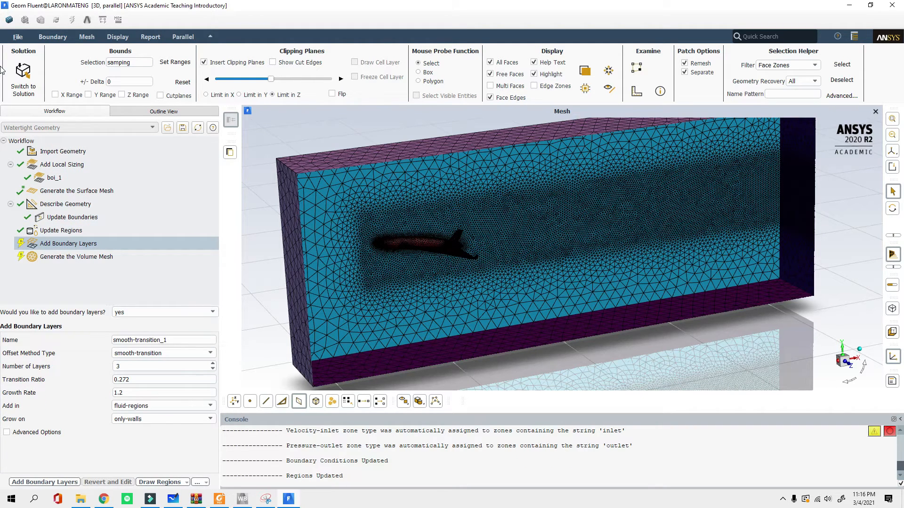
scroll(439, 242, up, 10)
scroll(371, 305, down, 8)
scroll(391, 263, down, 5)
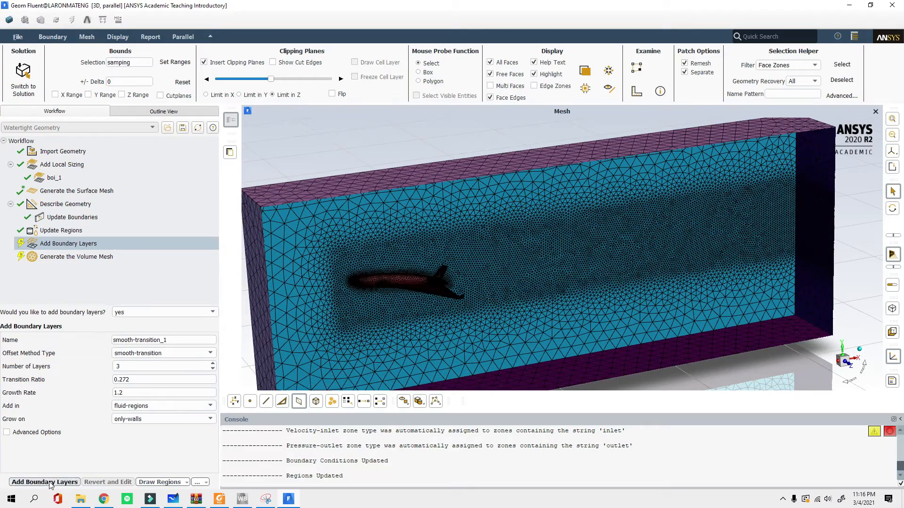
Step: Set the number of layers for the smooth-transition boundary layer control to 2
double_click(120, 367)
scroll(345, 288, up, 5)
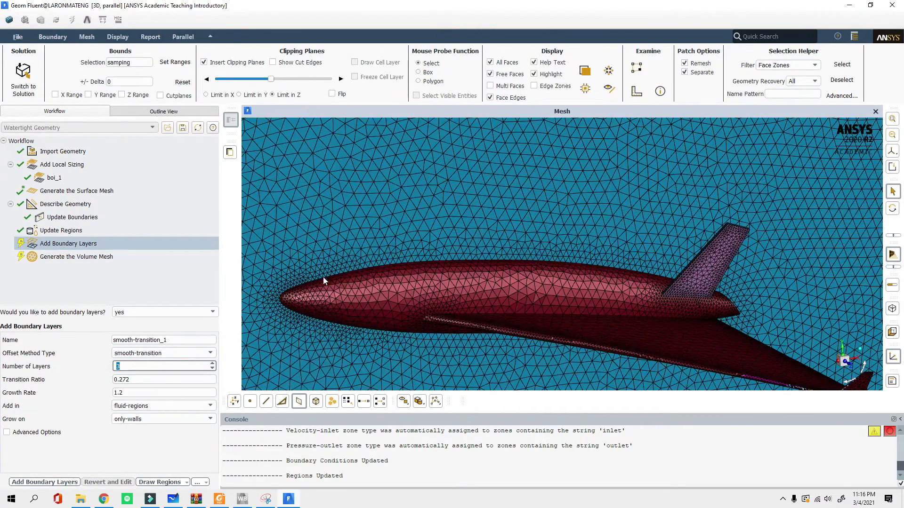
scroll(323, 280, up, 3)
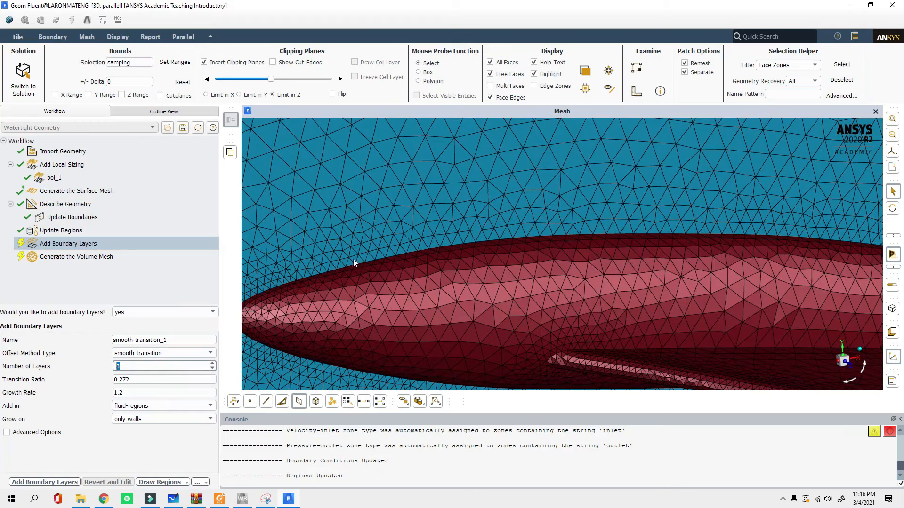
scroll(409, 245, down, 1)
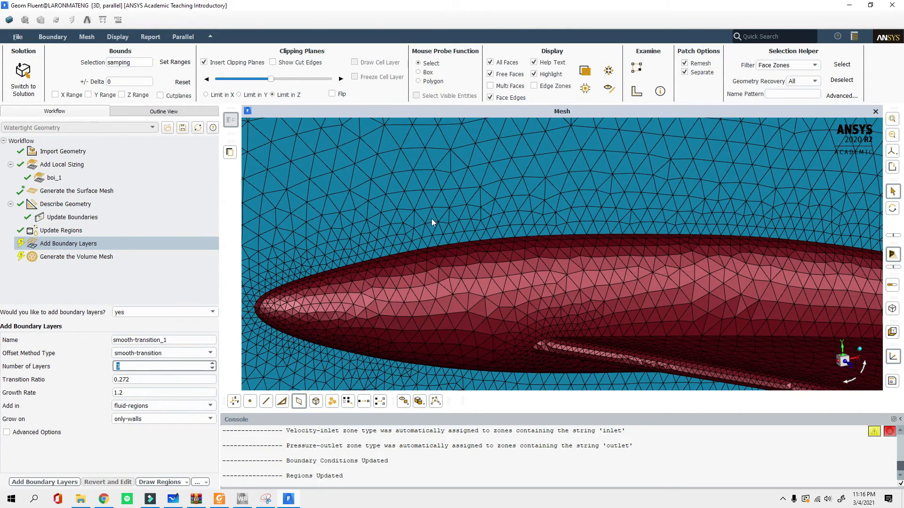
scroll(411, 297, down, 4)
click(126, 371)
click(137, 366)
scroll(137, 367, down, 1)
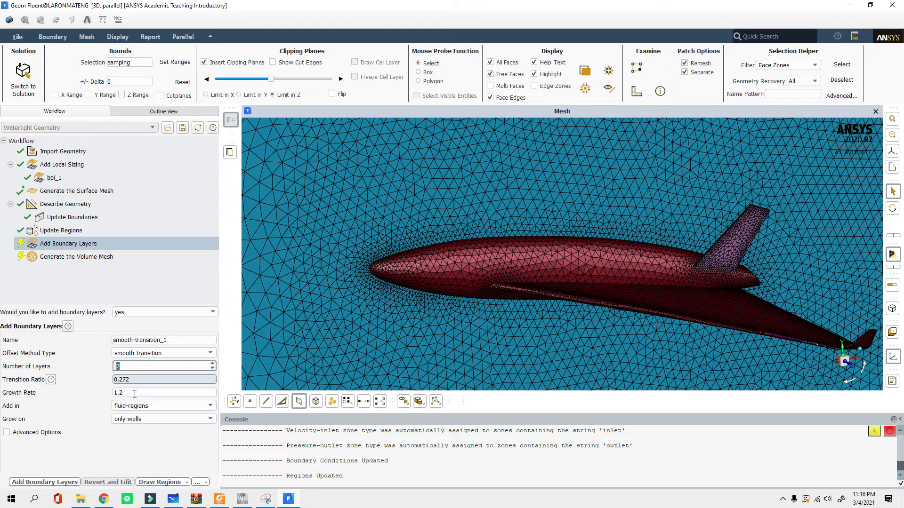
click(133, 379)
click(155, 393)
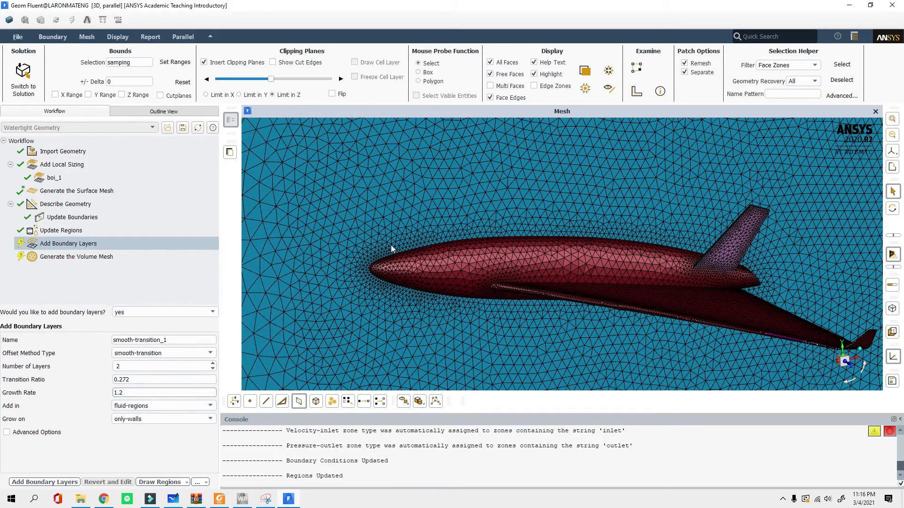
Step: Check the mesh around the nose and add the smooth-transition boundary layers in the fluid regions, growing on only walls
scroll(391, 244, up, 3)
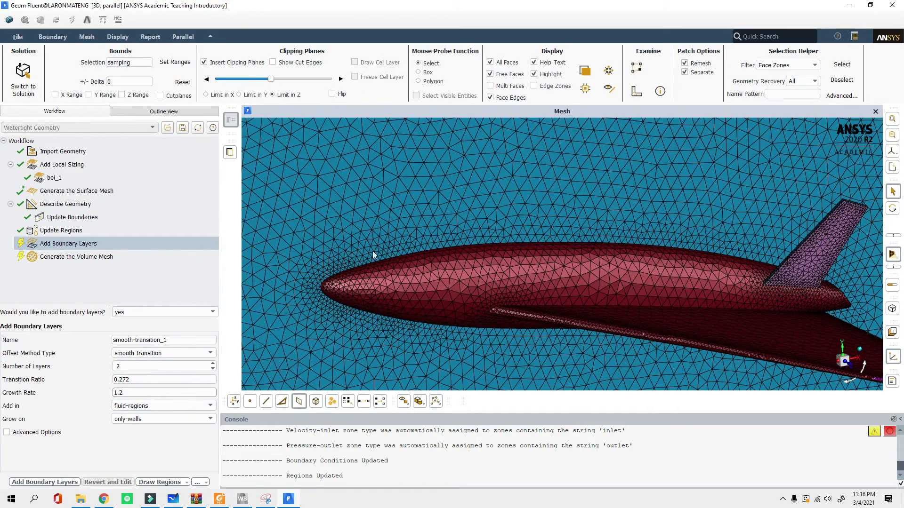
scroll(377, 250, down, 3)
scroll(395, 235, up, 5)
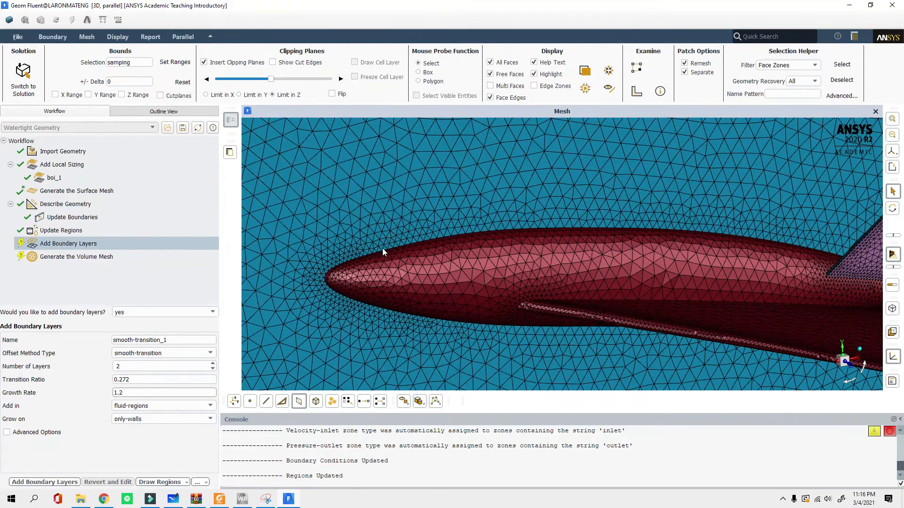
scroll(395, 249, up, 3)
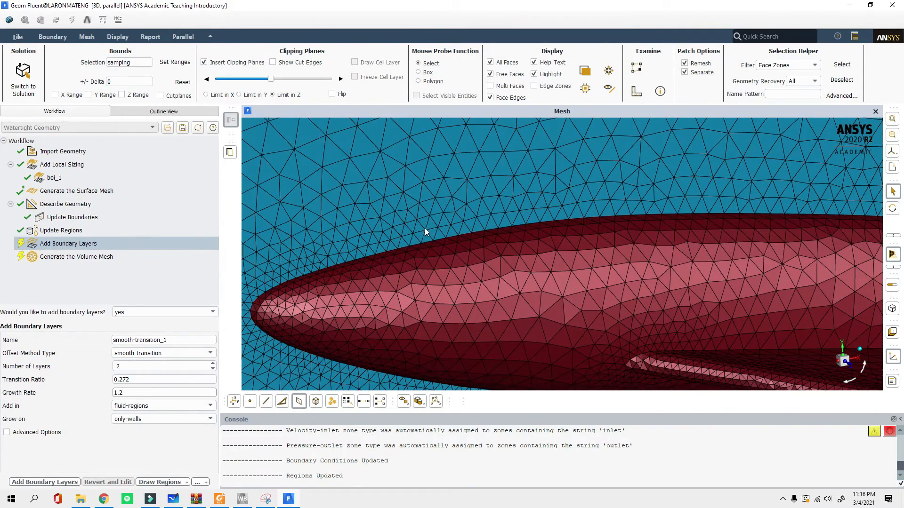
scroll(253, 328, down, 4)
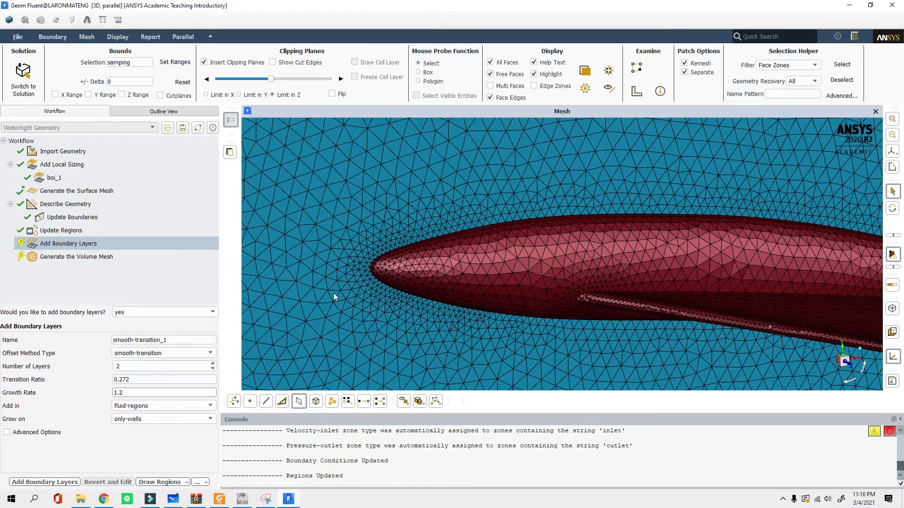
scroll(329, 240, down, 1)
scroll(378, 249, down, 5)
scroll(353, 321, up, 4)
scroll(328, 377, down, 3)
click(46, 482)
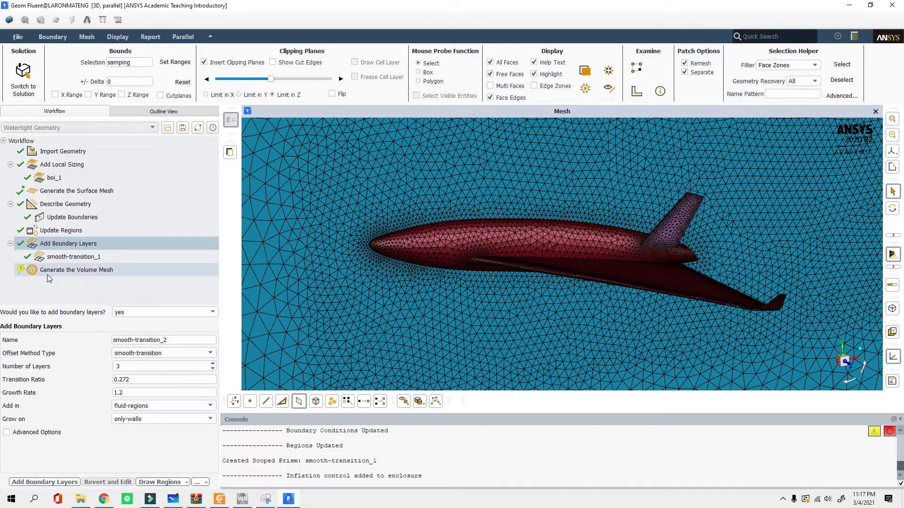
Step: Set the volume mesh to be filled with poly-hexcore cells
click(88, 272)
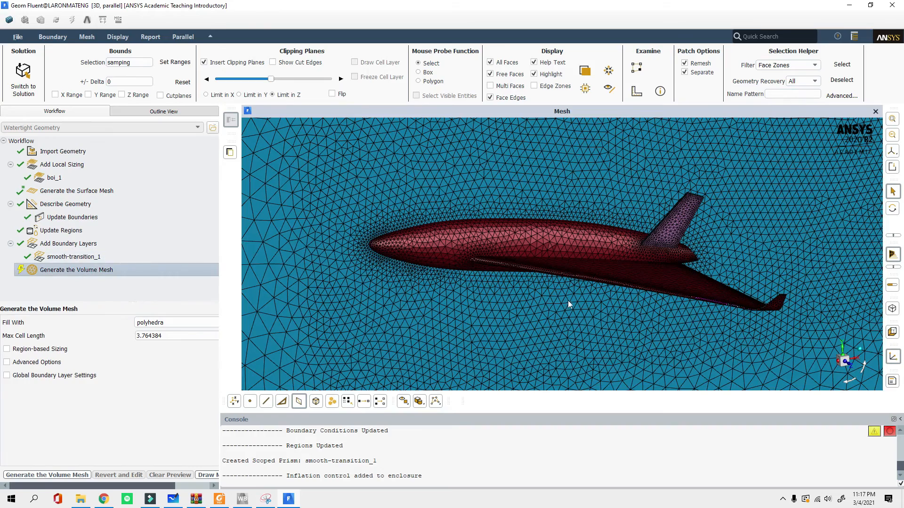
scroll(489, 278, down, 8)
middle_drag(490, 277, 598, 299)
drag(597, 298, 499, 281)
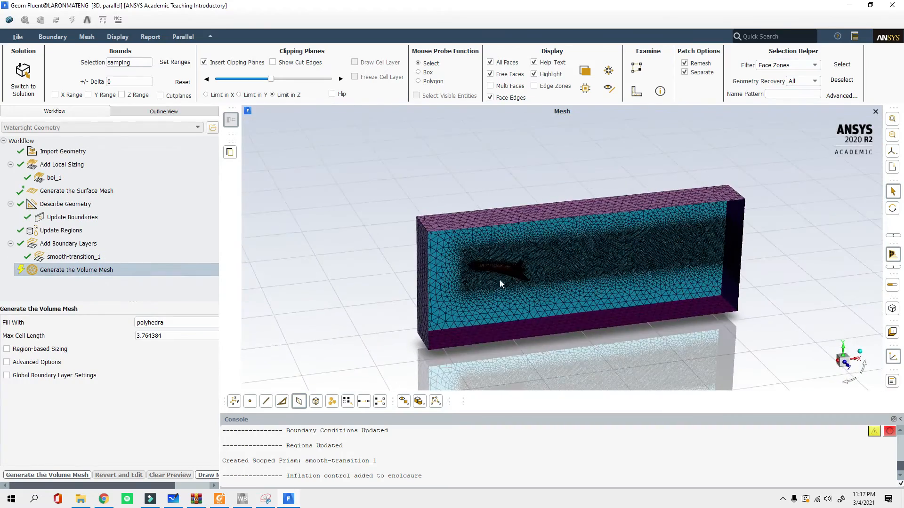
scroll(599, 267, up, 2)
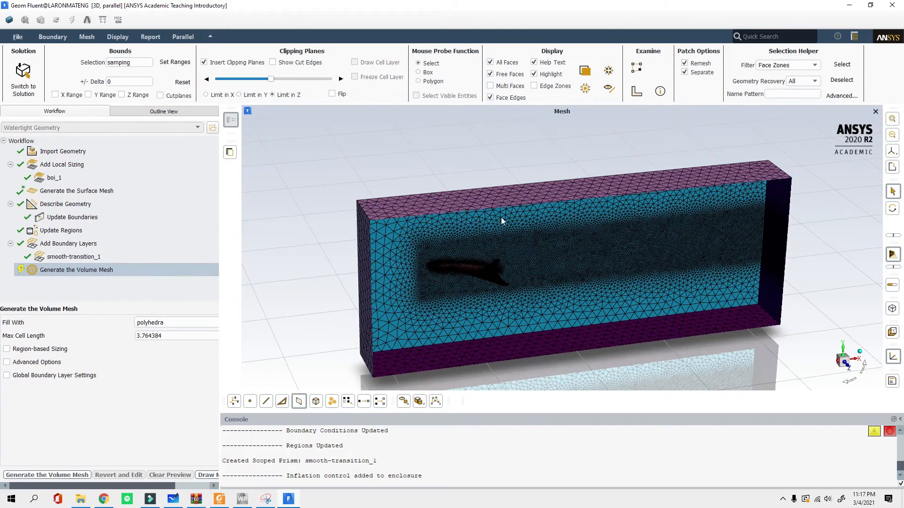
click(173, 323)
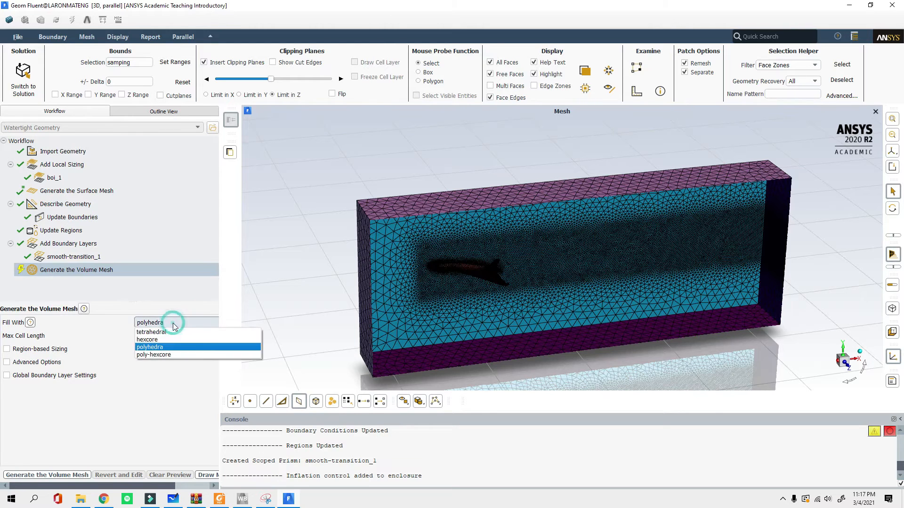
click(167, 356)
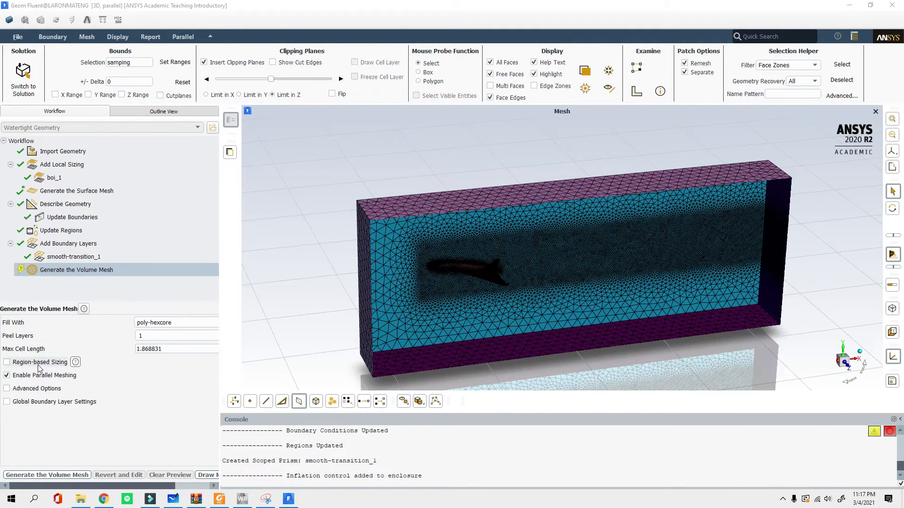
Step: Generate the poly-hexcore volume mesh with 1 peel layer, a maximum cell length of 1.868831 and parallel meshing enabled
click(42, 477)
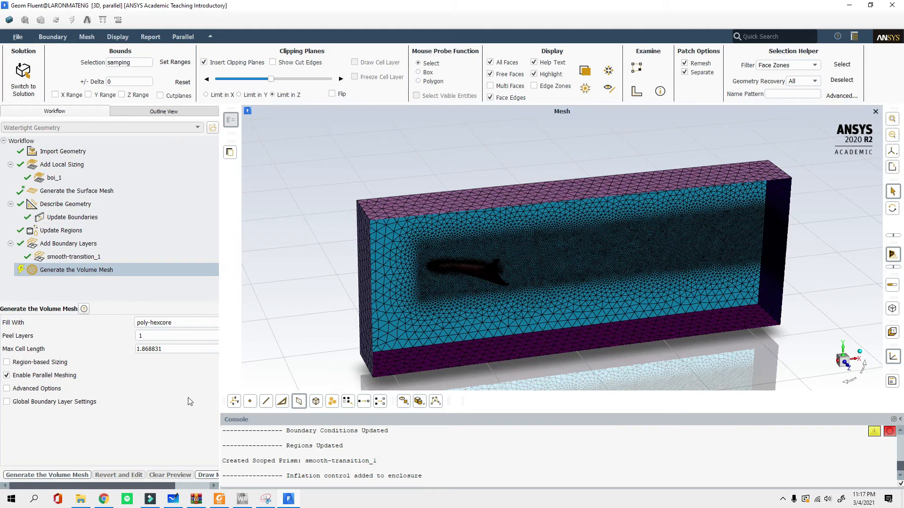
scroll(487, 351, down, 3)
scroll(487, 351, up, 3)
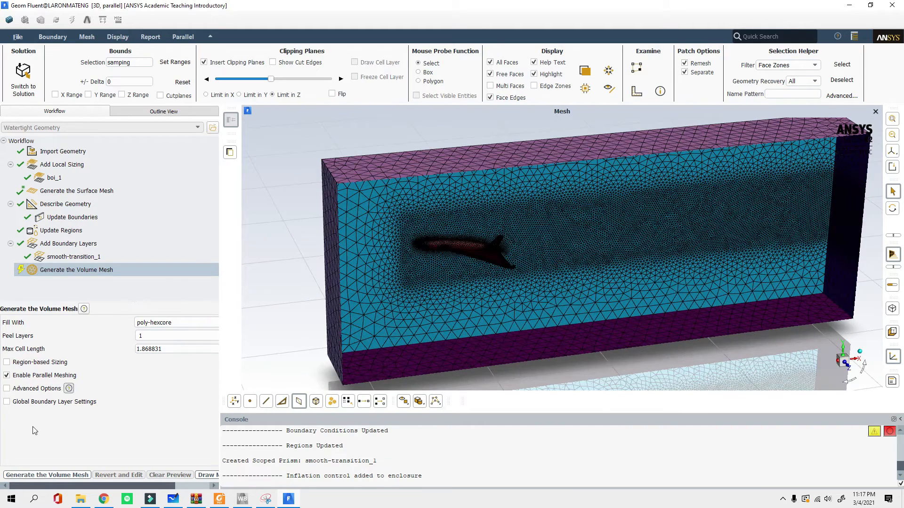
click(45, 476)
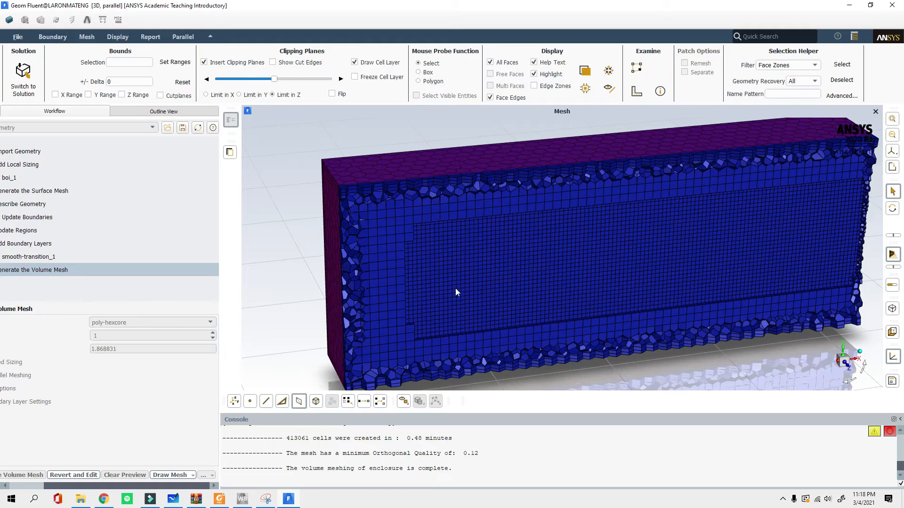
Step: View the whole volume mesh and shift its Z clipping plane slightly to cut a different section of the enclosure
scroll(446, 217, down, 2)
scroll(445, 217, down, 3)
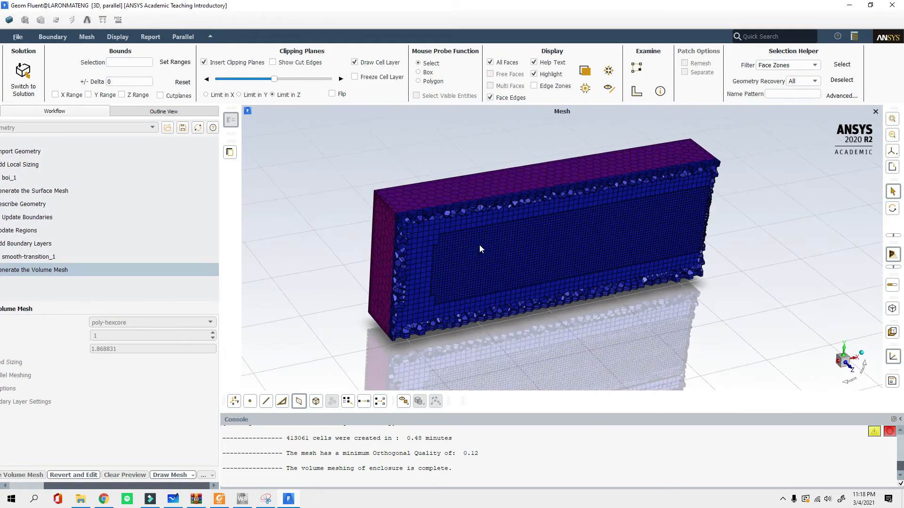
scroll(479, 258, up, 2)
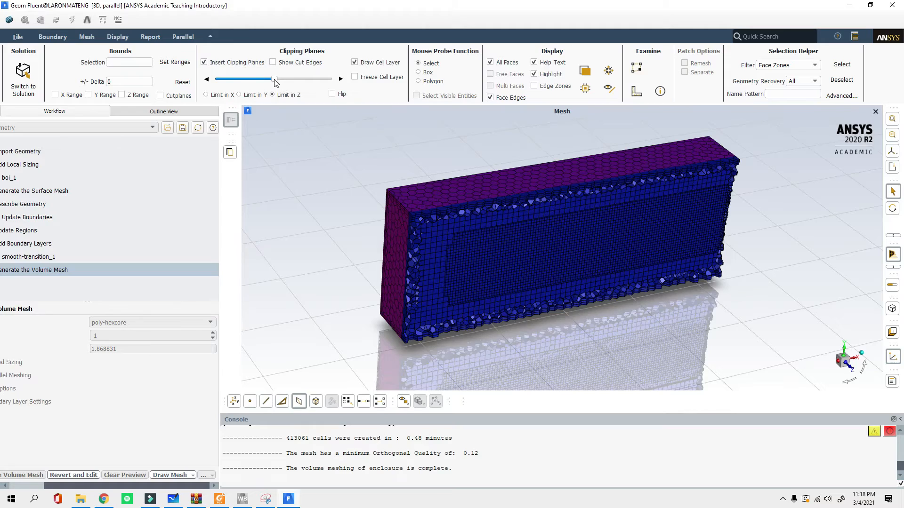
drag(274, 80, 267, 81)
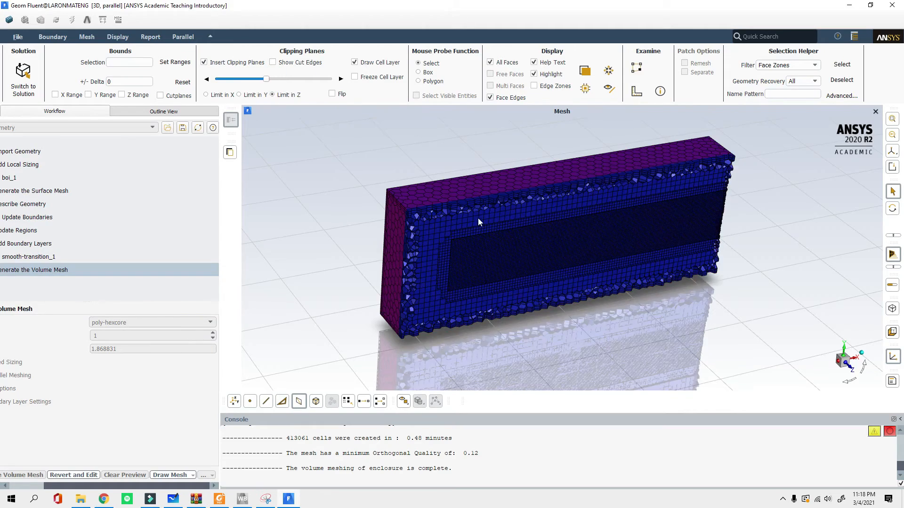
Step: Examine the transition from polyhedral cells at the enclosure walls to the hexahedral core and the refined region
scroll(455, 278, up, 3)
middle_drag(369, 312, 348, 225)
scroll(347, 226, up, 3)
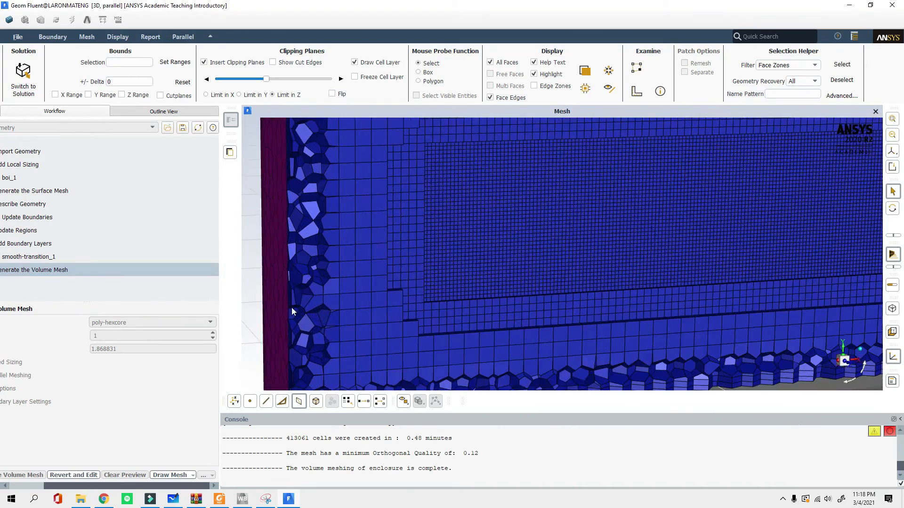
scroll(292, 311, down, 5)
scroll(390, 255, up, 4)
scroll(400, 261, up, 2)
middle_drag(400, 261, 425, 151)
scroll(398, 247, up, 2)
scroll(397, 246, down, 5)
middle_drag(418, 258, 350, 266)
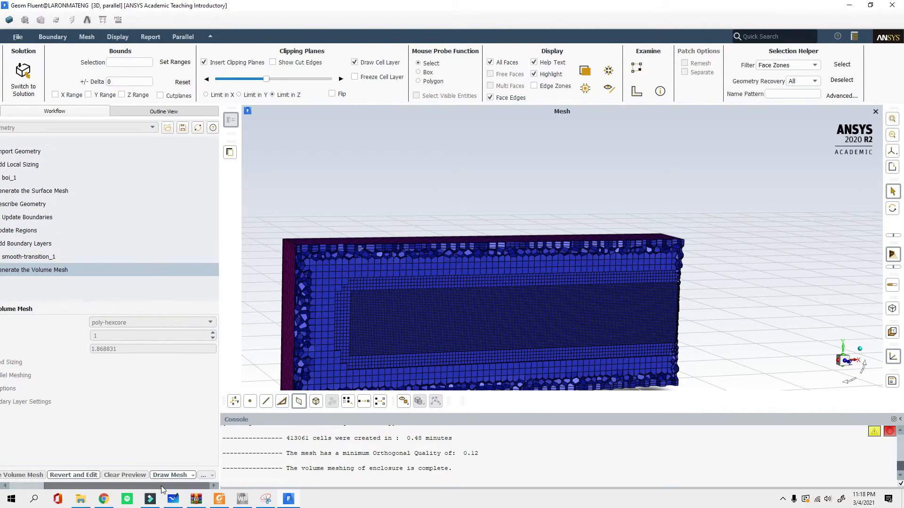
Step: Move the Z clipping plane to the body side of the enclosure so that it cuts through the wing
drag(148, 484, 113, 485)
drag(268, 82, 218, 84)
scroll(397, 317, up, 4)
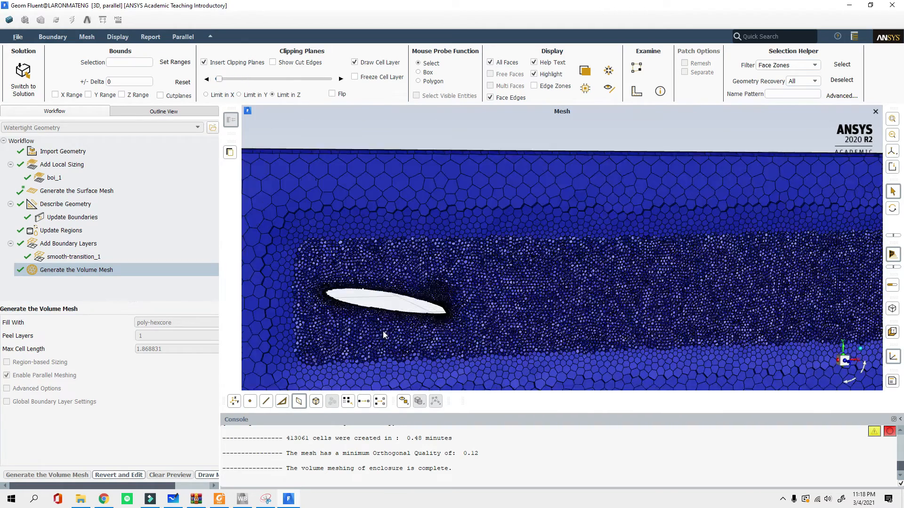
drag(221, 82, 224, 79)
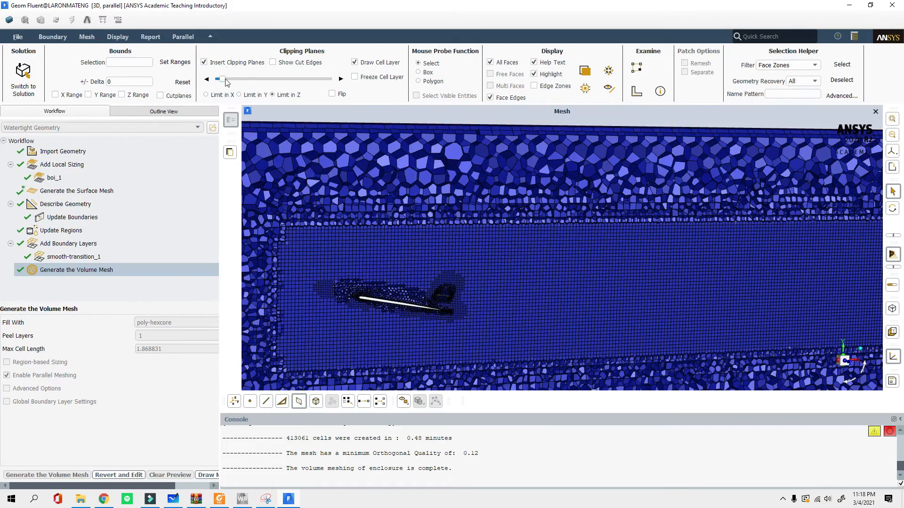
Step: Examine the boundary layer cells and surrounding polyhedra around the wing section and its leading edge
scroll(392, 306, up, 8)
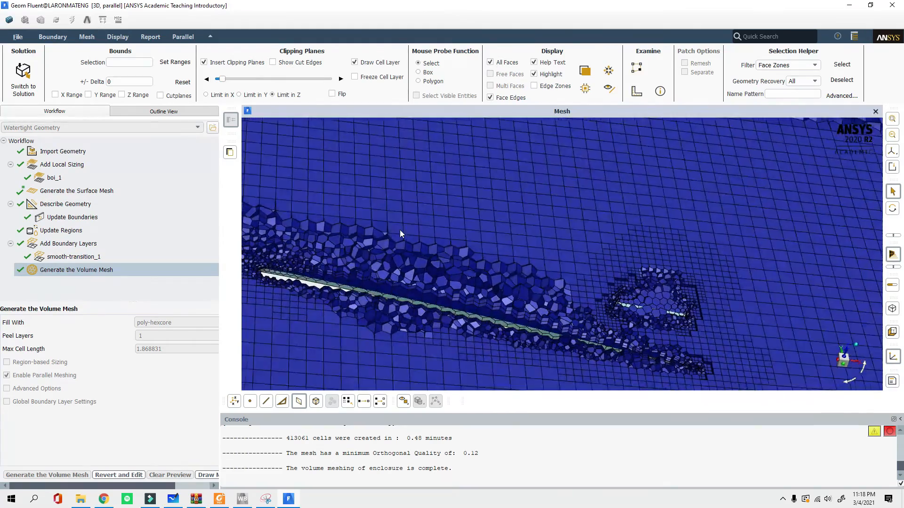
middle_drag(400, 231, 515, 302)
scroll(520, 304, down, 8)
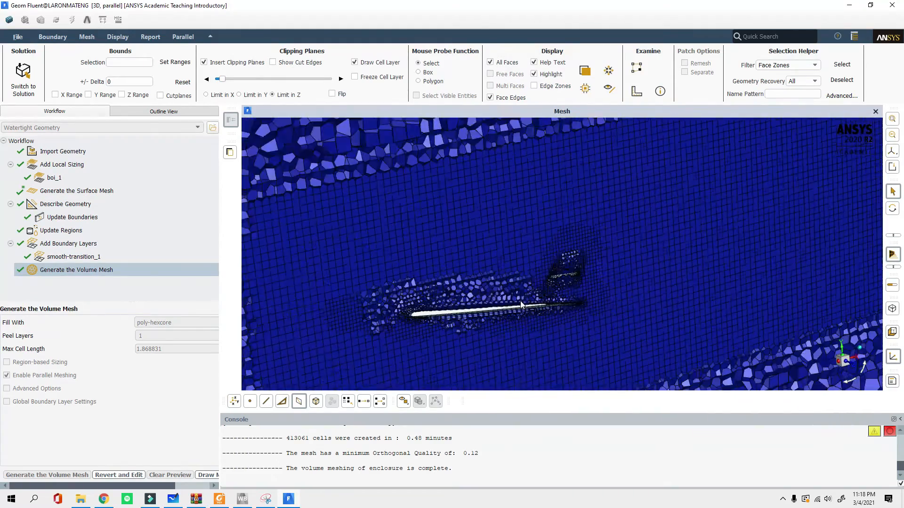
scroll(567, 320, up, 10)
scroll(380, 259, down, 5)
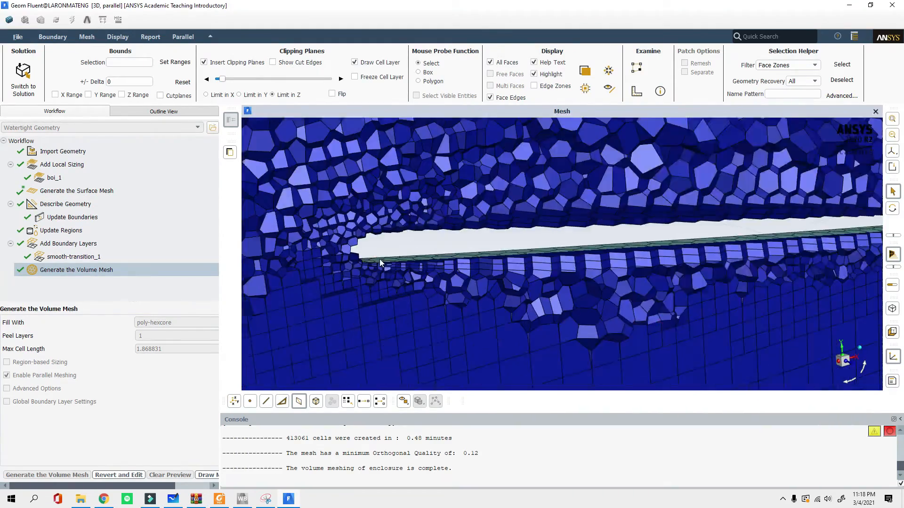
Step: Examine the clipped volume mesh from the wing's leading edge out to the refined region and the coarse enclosure cells
scroll(415, 284, down, 4)
scroll(458, 261, up, 8)
middle_drag(442, 233, 464, 245)
scroll(487, 271, down, 10)
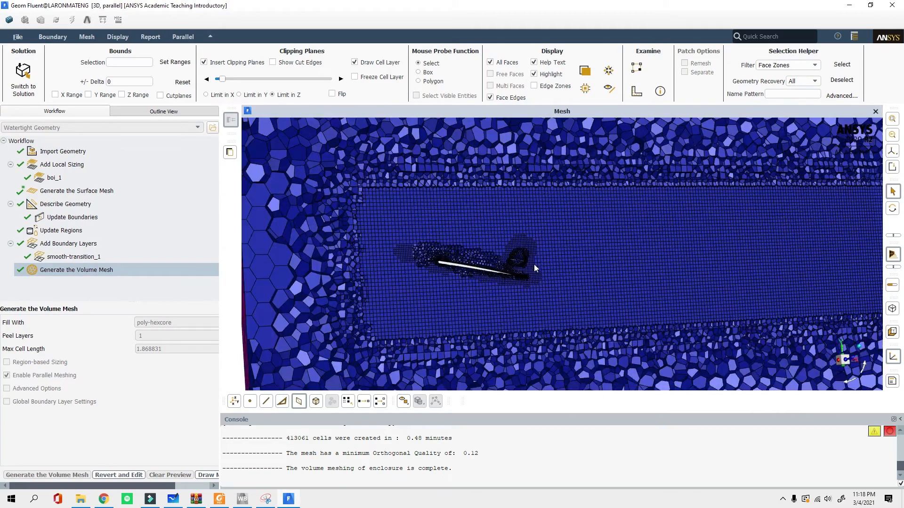
drag(544, 257, 544, 234)
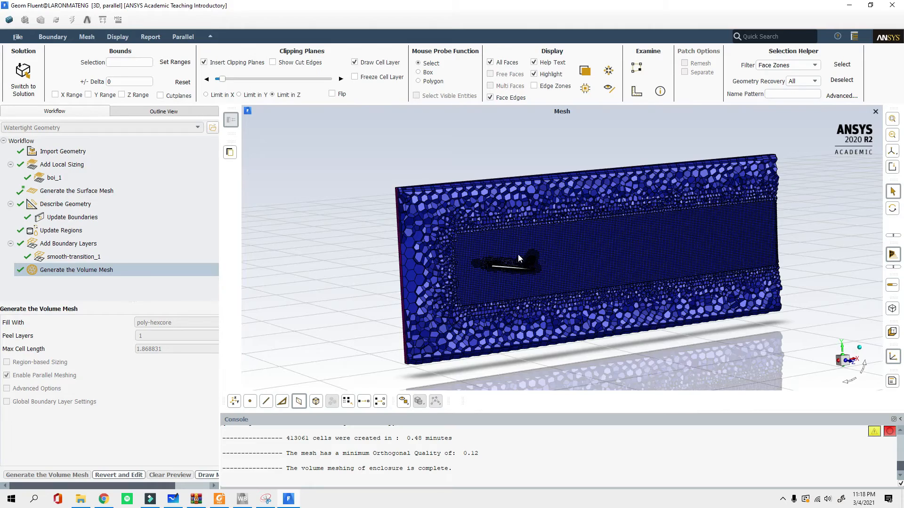
scroll(529, 269, down, 3)
scroll(529, 270, up, 8)
scroll(448, 321, down, 6)
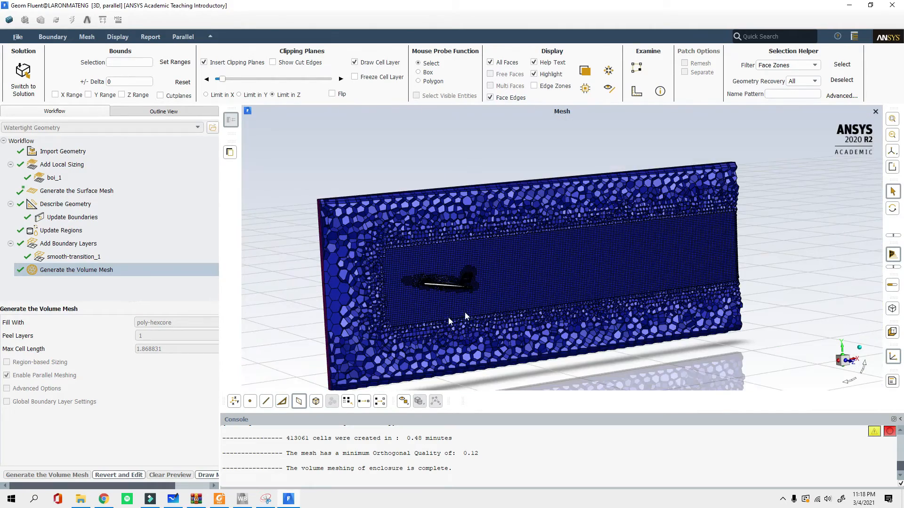
scroll(560, 271, down, 2)
scroll(530, 279, up, 6)
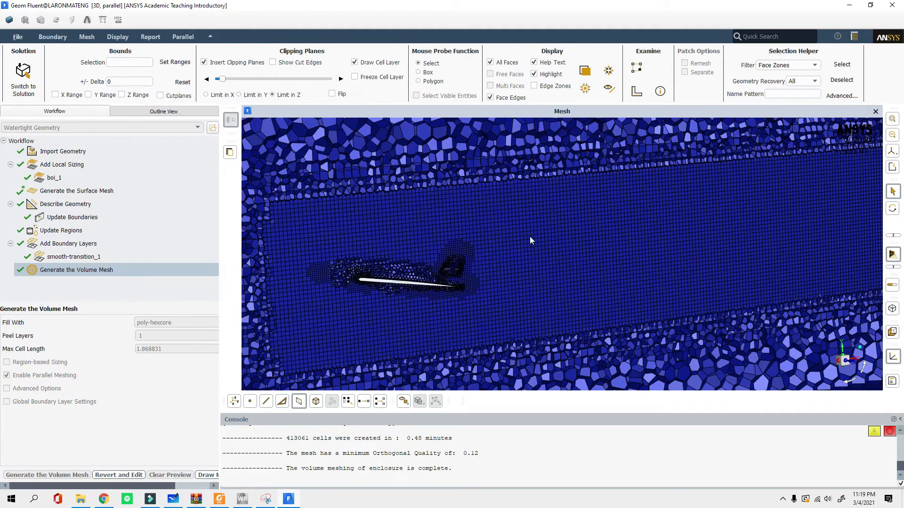
scroll(537, 232, down, 4)
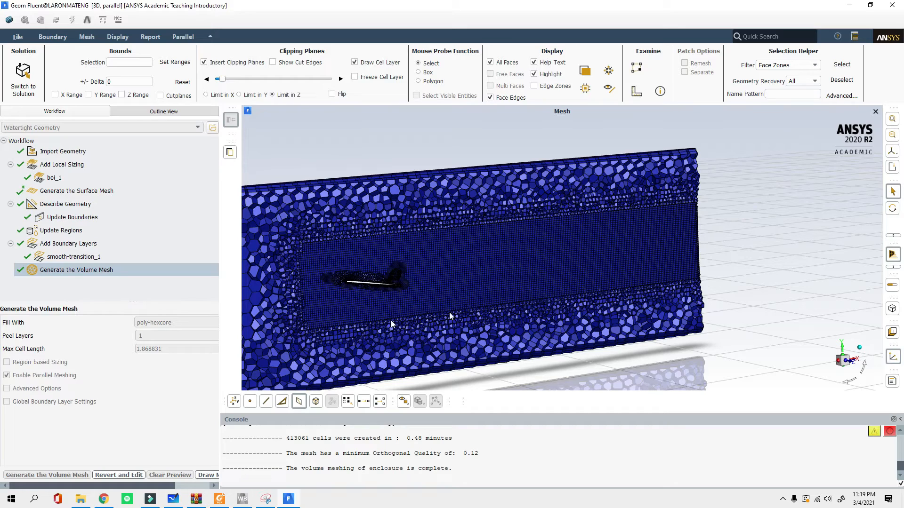
scroll(418, 277, up, 6)
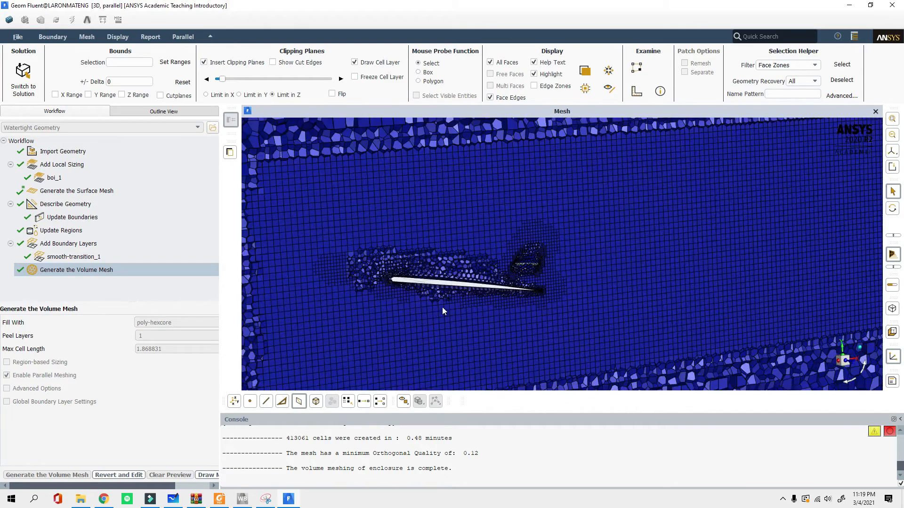
scroll(425, 294, down, 3)
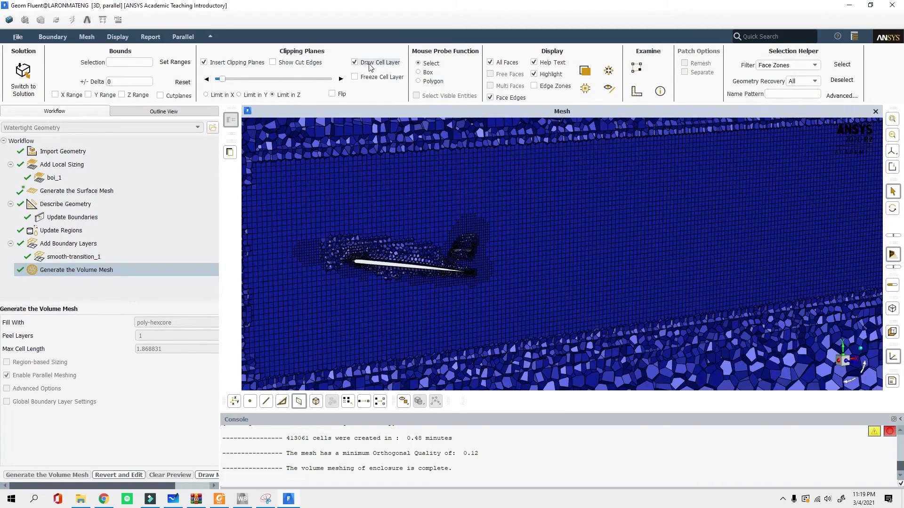
Step: Turn off the cell layer display and shift the Z clipping plane to about mid-range to expose the whole half body
click(355, 63)
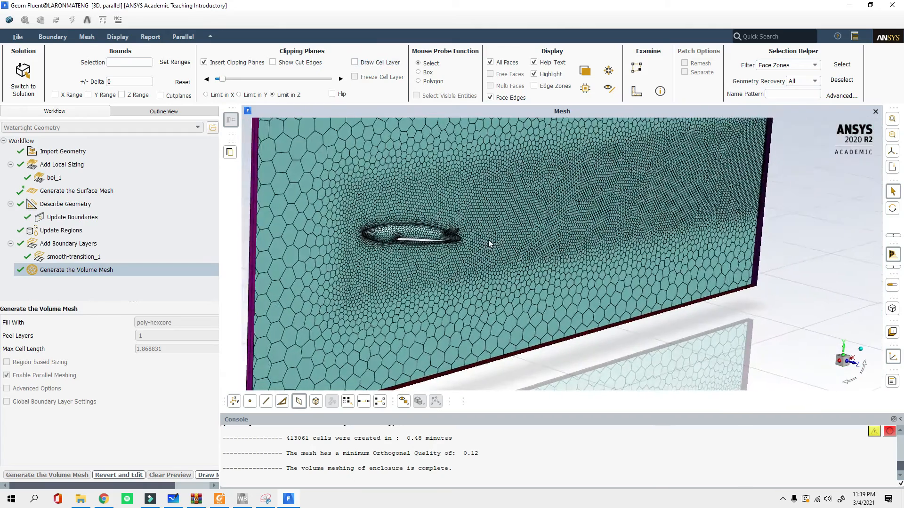
middle_drag(488, 244, 481, 244)
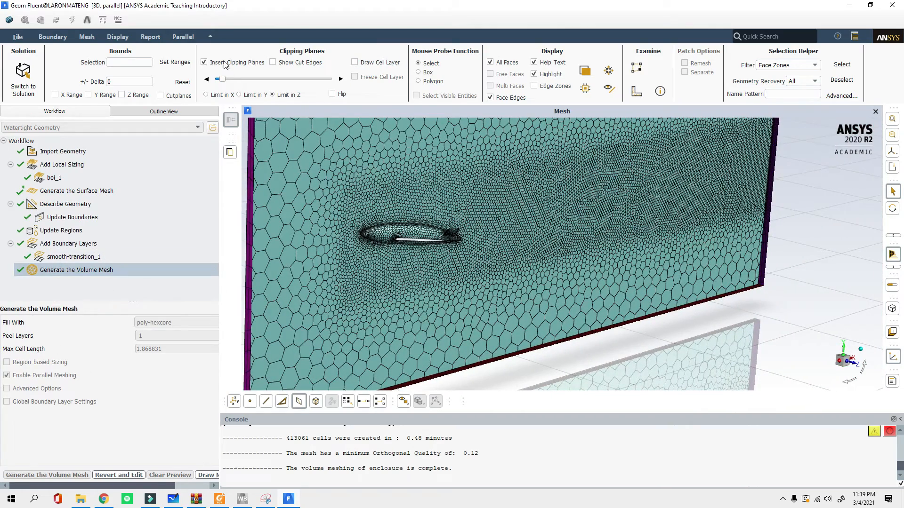
drag(222, 80, 279, 85)
scroll(447, 301, down, 4)
middle_drag(447, 300, 481, 276)
scroll(568, 266, up, 5)
scroll(417, 228, up, 8)
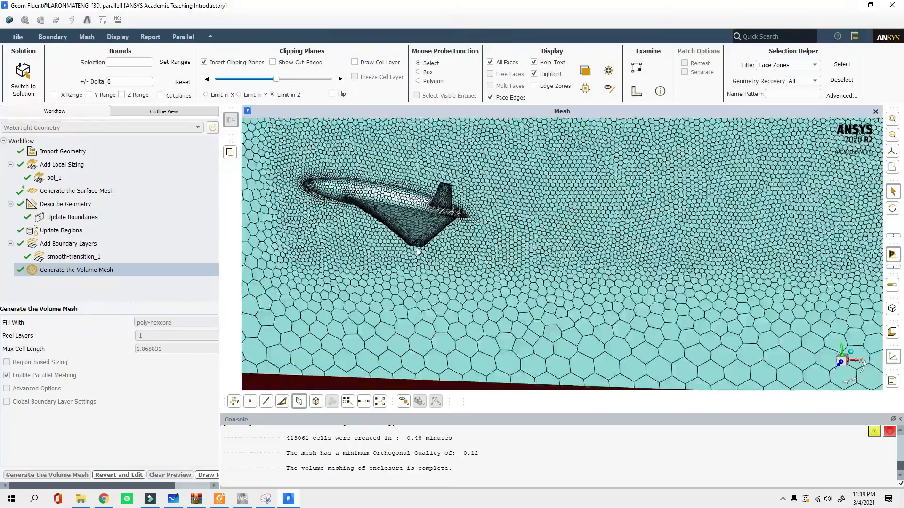
Step: Examine the polygonal surface mesh at the wing tip and its winglet
scroll(391, 312, down, 5)
scroll(437, 306, up, 3)
middle_drag(438, 306, 364, 288)
scroll(364, 288, up, 6)
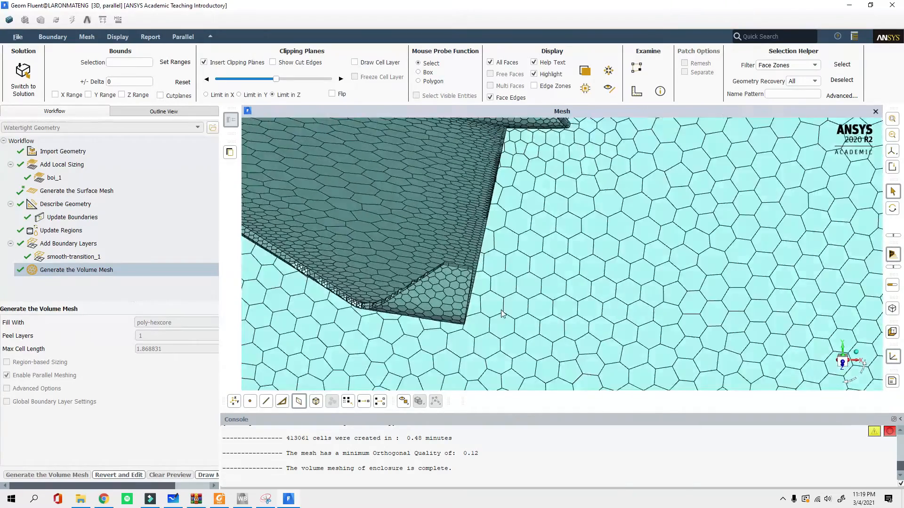
drag(503, 314, 544, 329)
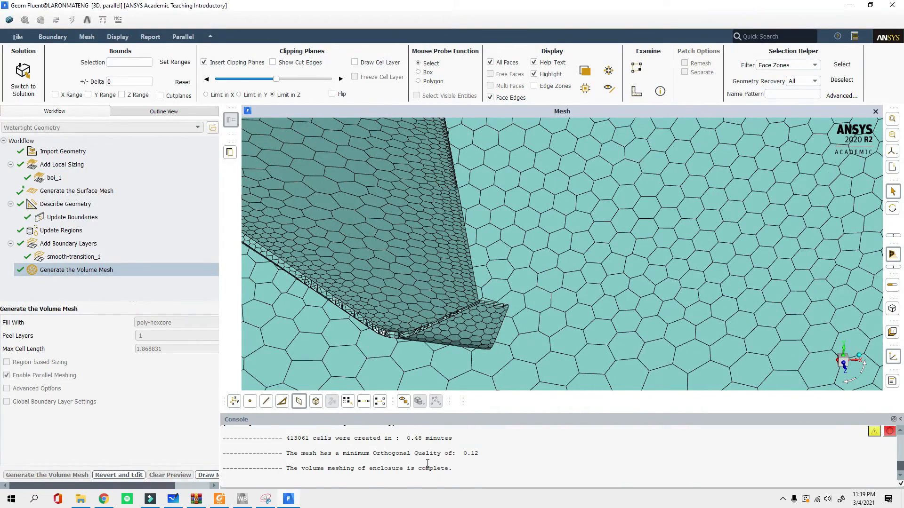
Step: Review the console's volume mesh quality report and cell count, and inspect the winglet junction up close
scroll(493, 463, up, 1)
scroll(501, 458, up, 1)
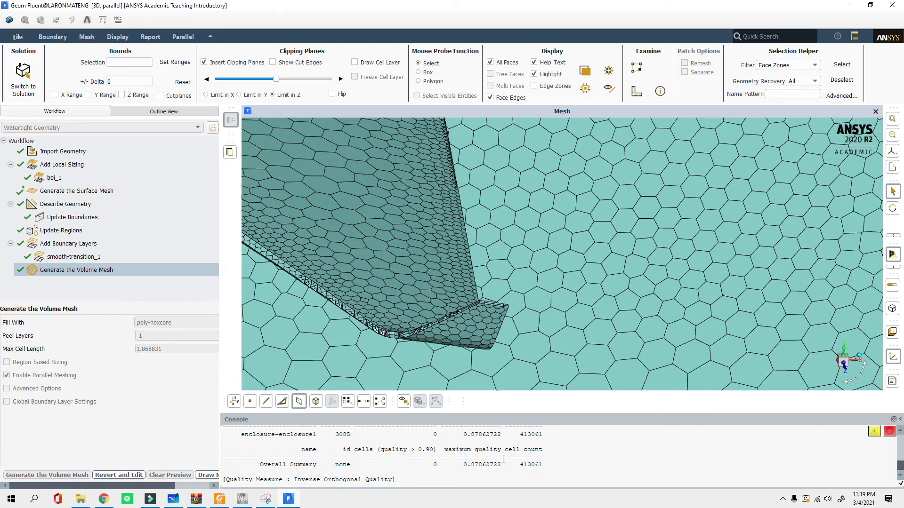
scroll(504, 459, up, 1)
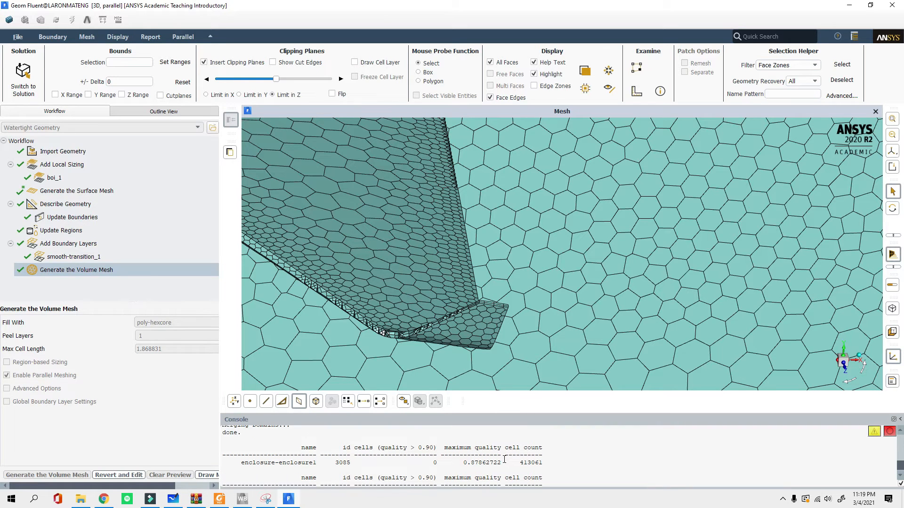
scroll(544, 457, down, 3)
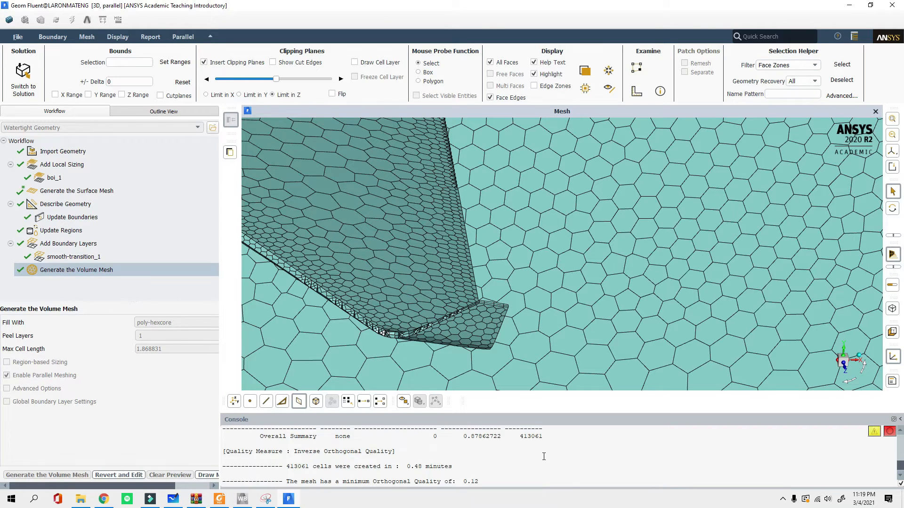
scroll(393, 339, up, 5)
scroll(393, 339, down, 6)
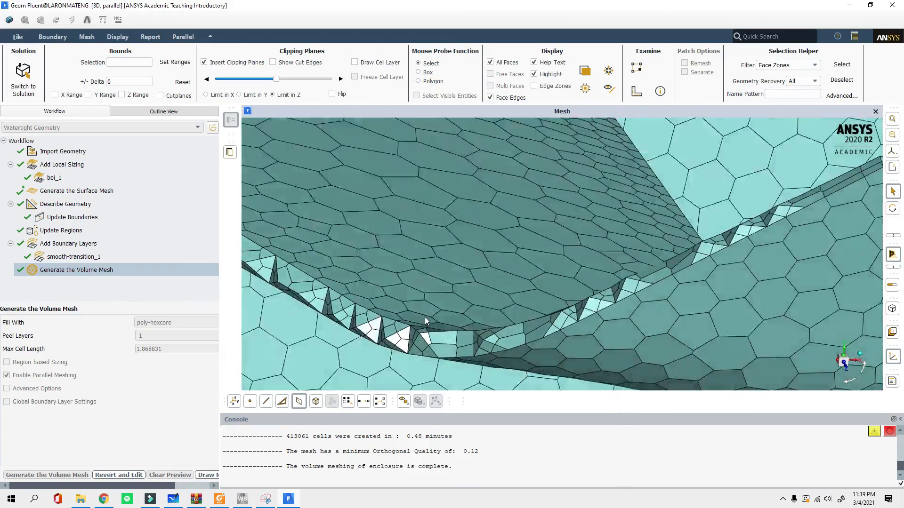
Step: Examine the surface mesh over the wing, fuselage and tail, and check the surface mesh sizing settings in the workflow
scroll(467, 306, down, 5)
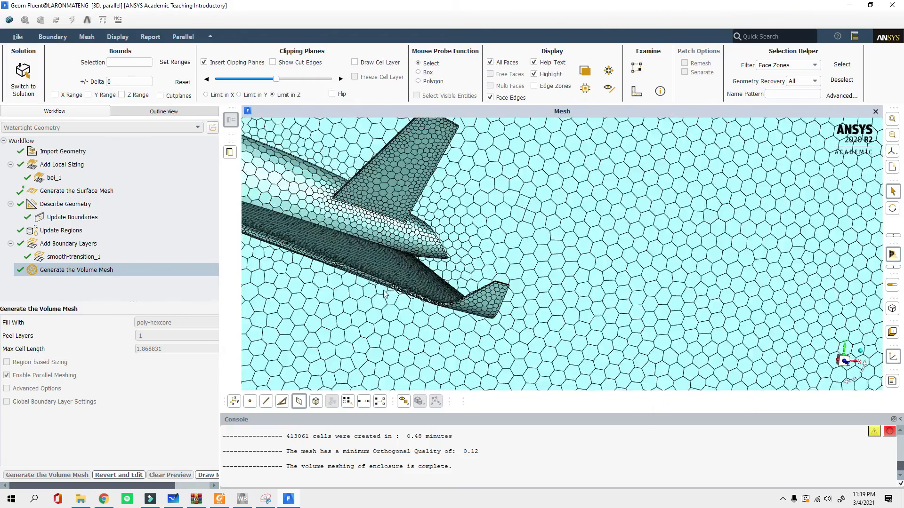
scroll(334, 308, down, 4)
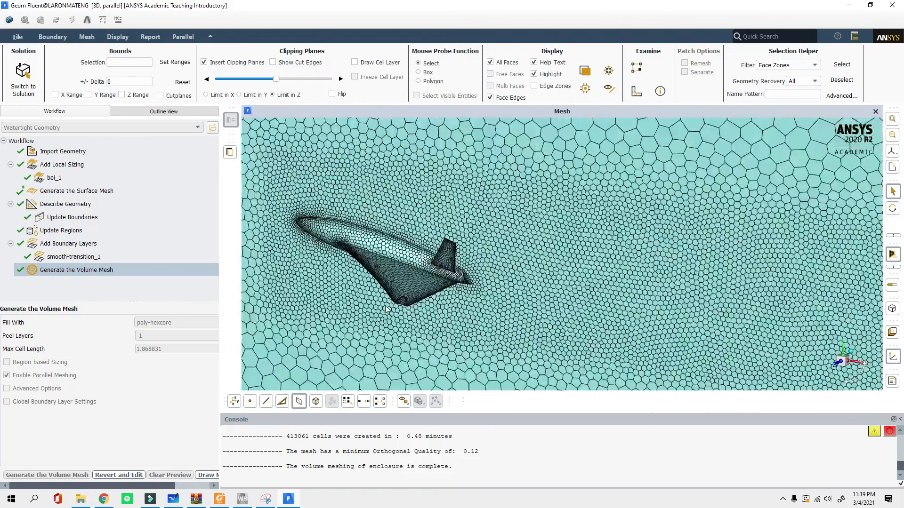
scroll(441, 295, up, 6)
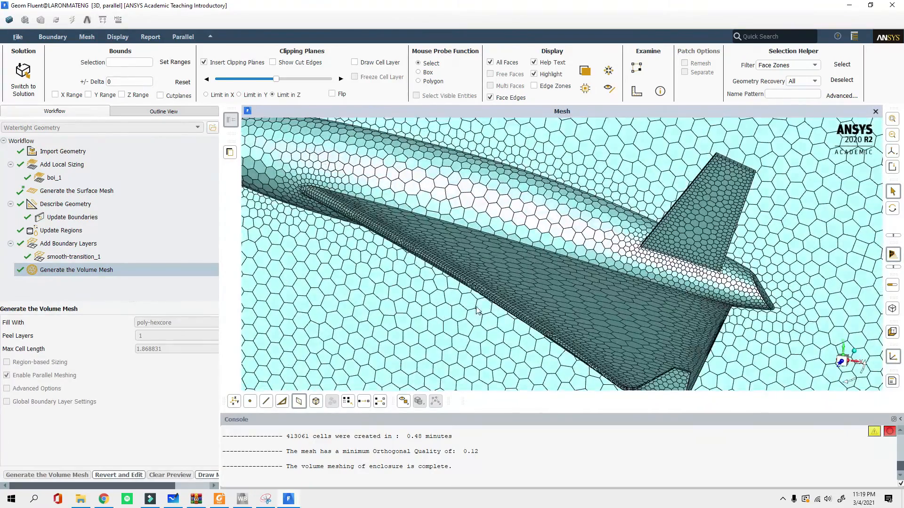
scroll(511, 319, up, 3)
scroll(464, 288, down, 5)
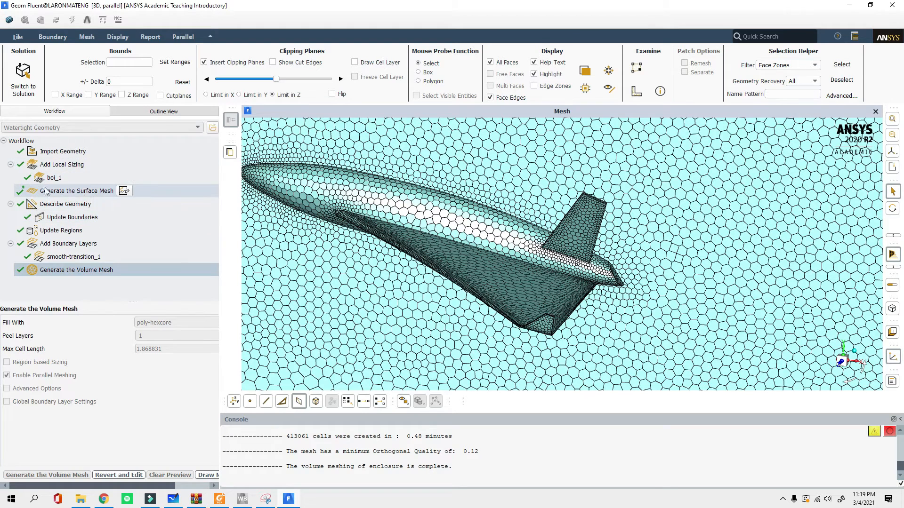
click(84, 192)
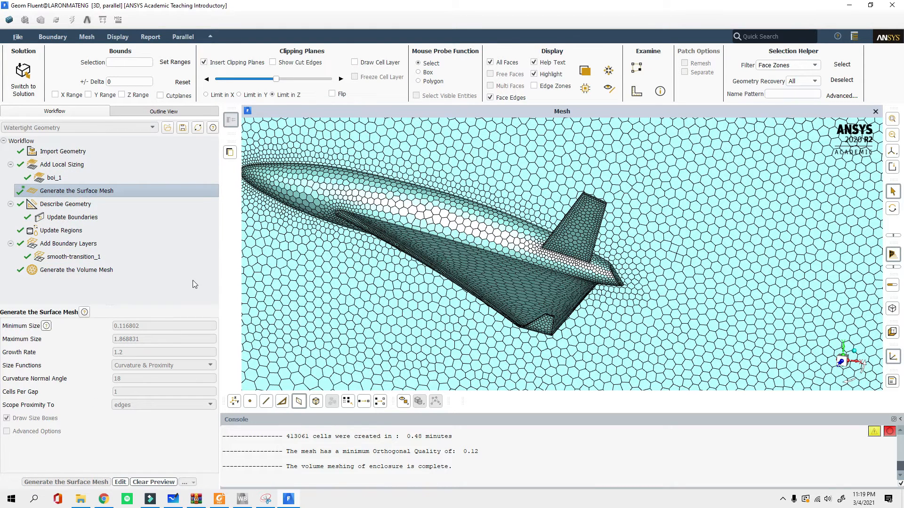
click(80, 270)
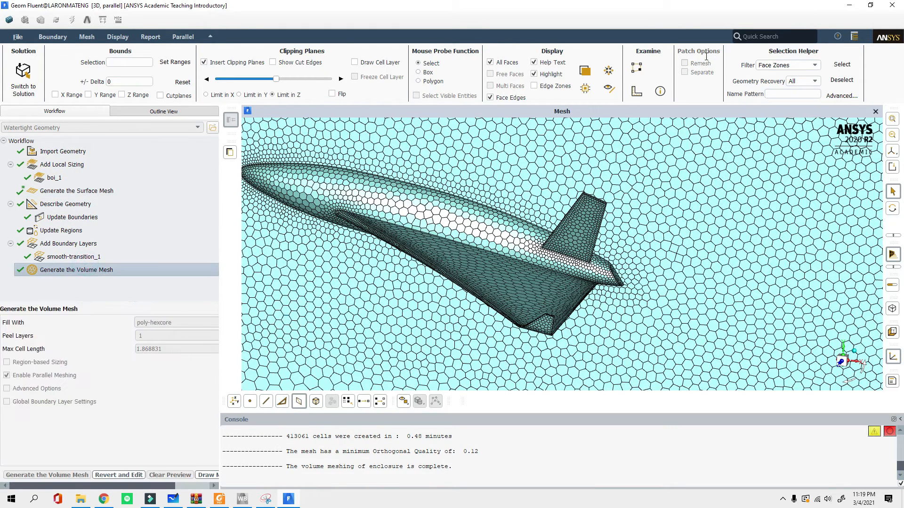
scroll(437, 253, down, 2)
scroll(437, 253, down, 2)
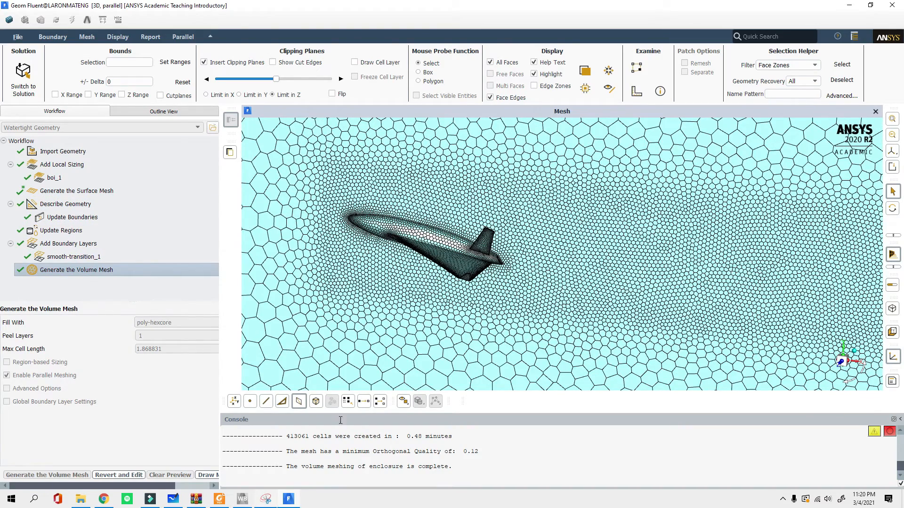
Step: Close the Fluent meshing session and switch to the simulation stage overview in Microsoft Whiteboard
click(892, 6)
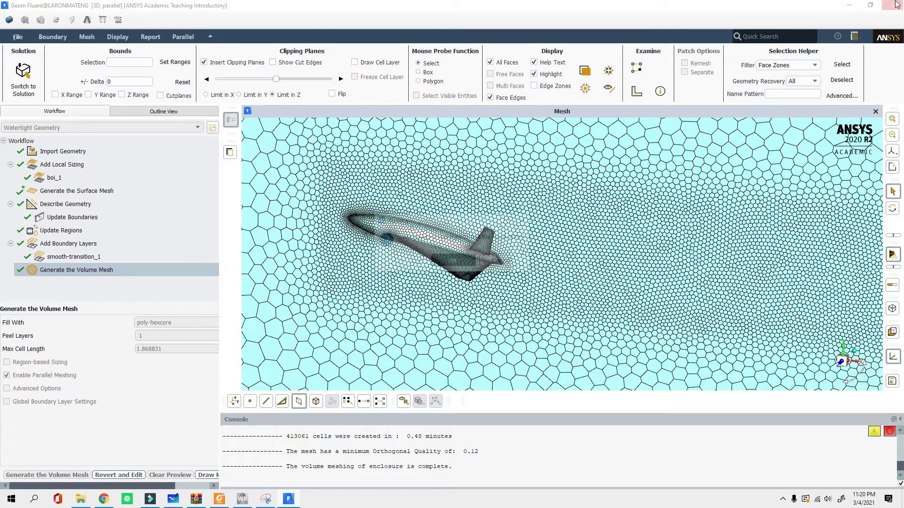
click(443, 263)
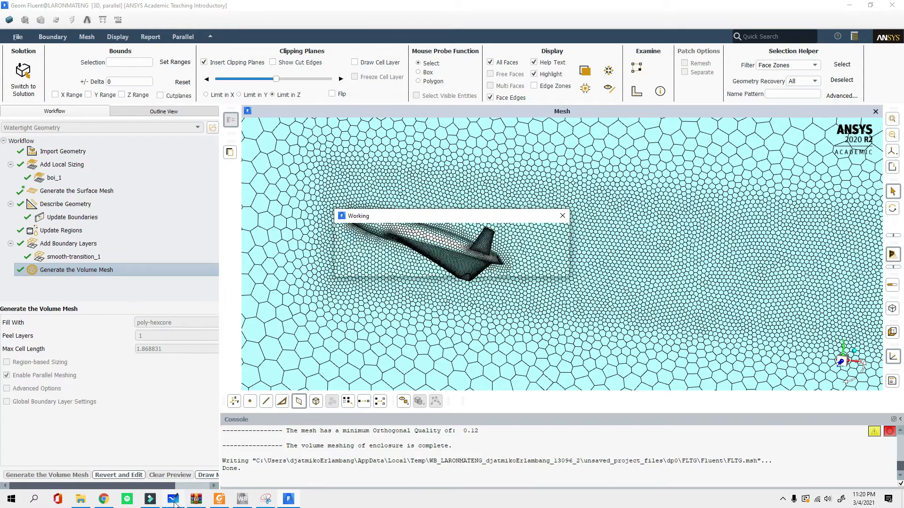
ctrl+scroll(342, 389, down, 10)
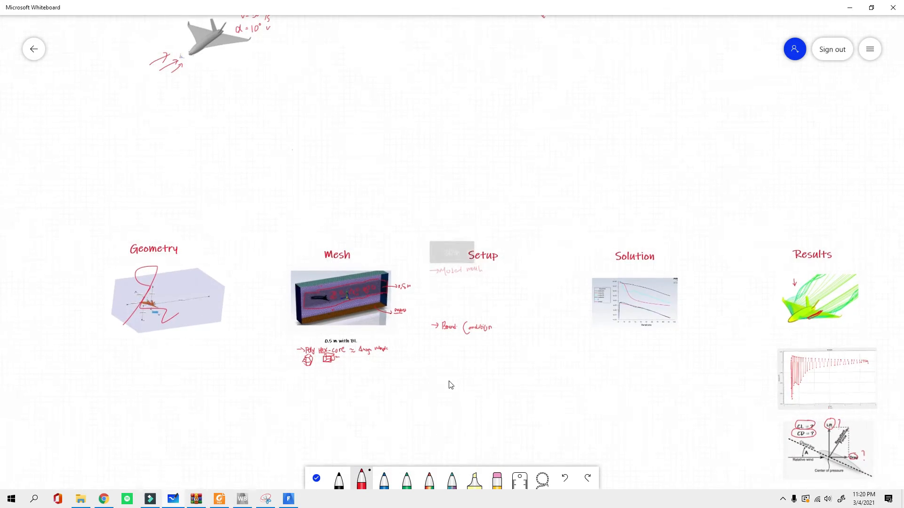
ctrl+scroll(450, 383, up, 2)
Step: Bring up Snipping Tool and close the annotated enclosure sketch of the boundary conditions
click(268, 500)
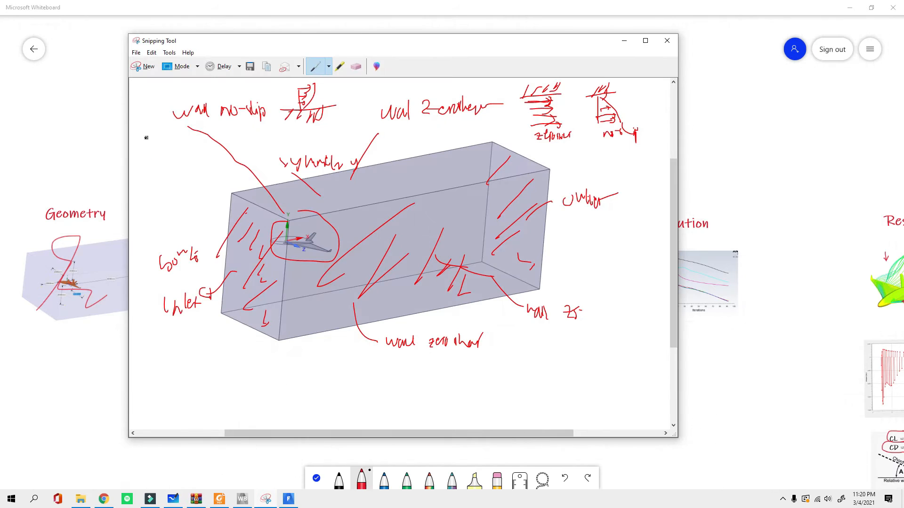
click(667, 40)
click(440, 245)
Step: Strike through the picture of the Mesh stage on the whiteboard with the red pen
click(356, 478)
click(287, 313)
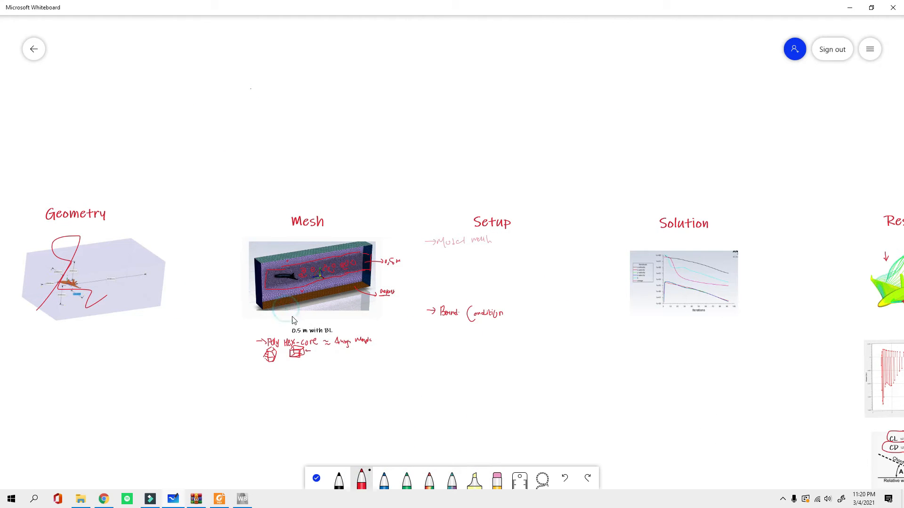
mouse_move(283, 323)
mouse_down()
mouse_move(346, 259)
mouse_move(354, 312)
mouse_up()
ctrl+scroll(215, 288, up, 5)
ctrl+scroll(307, 301, down, 5)
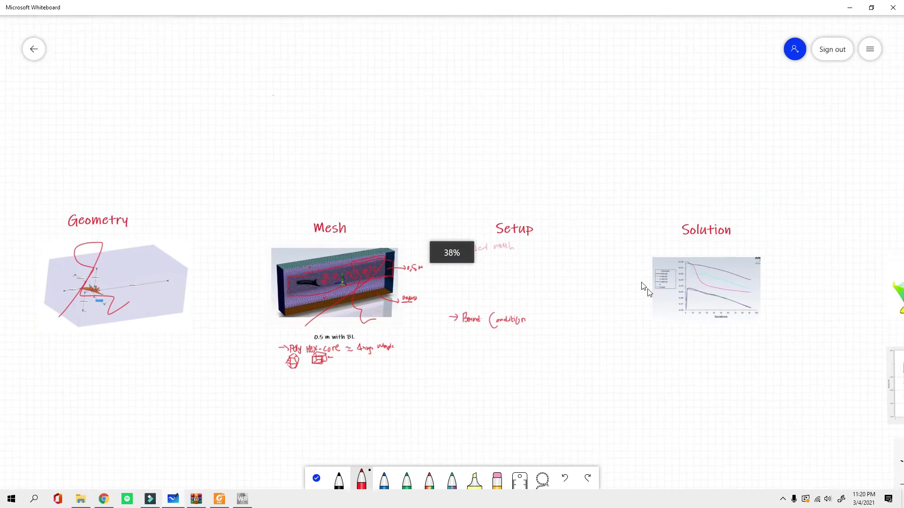
ctrl+scroll(650, 287, up, 4)
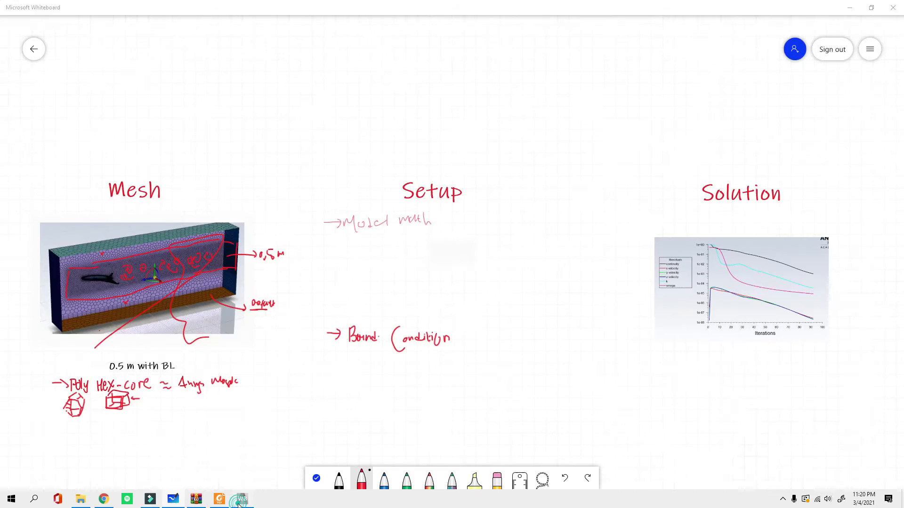
Step: Switch to Workbench and launch the Fluent solver from the Setup cell, keeping the launcher's options
click(241, 499)
double_click(267, 122)
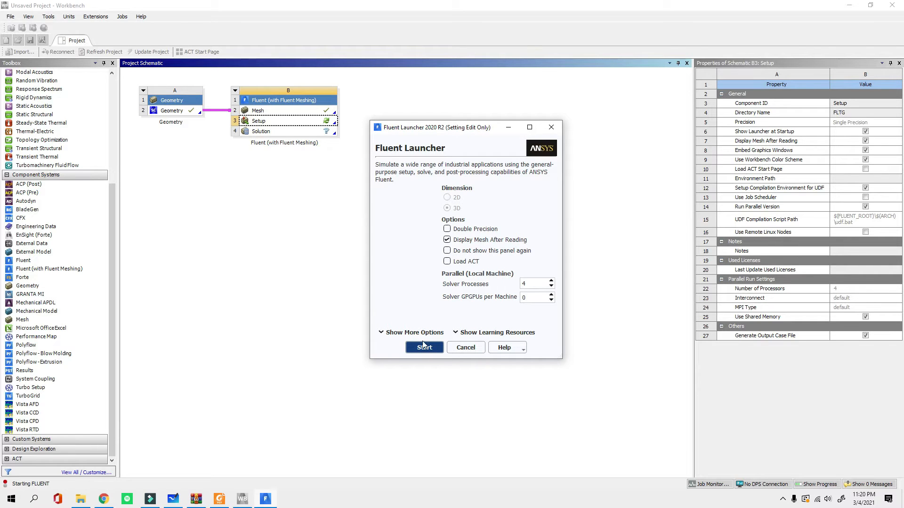
Step: Return to Microsoft Whiteboard to view the Setup stage notes while Fluent starts
click(173, 499)
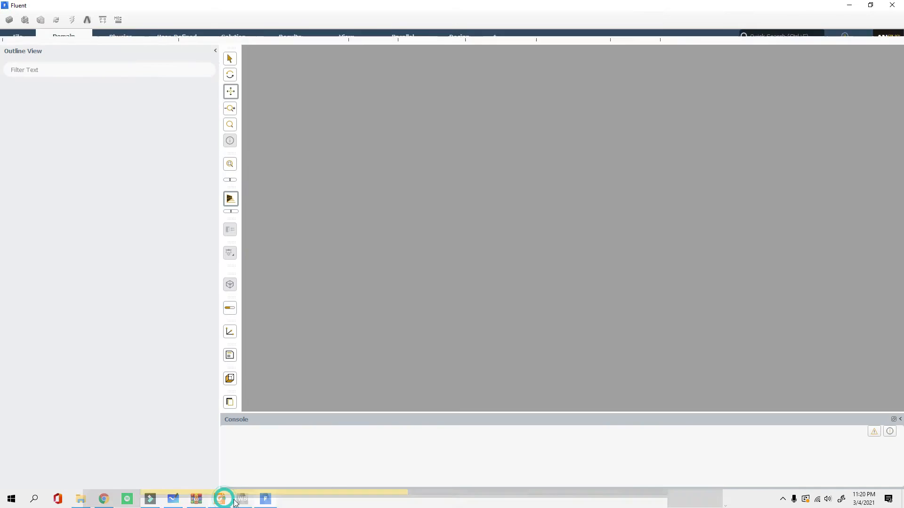
click(248, 500)
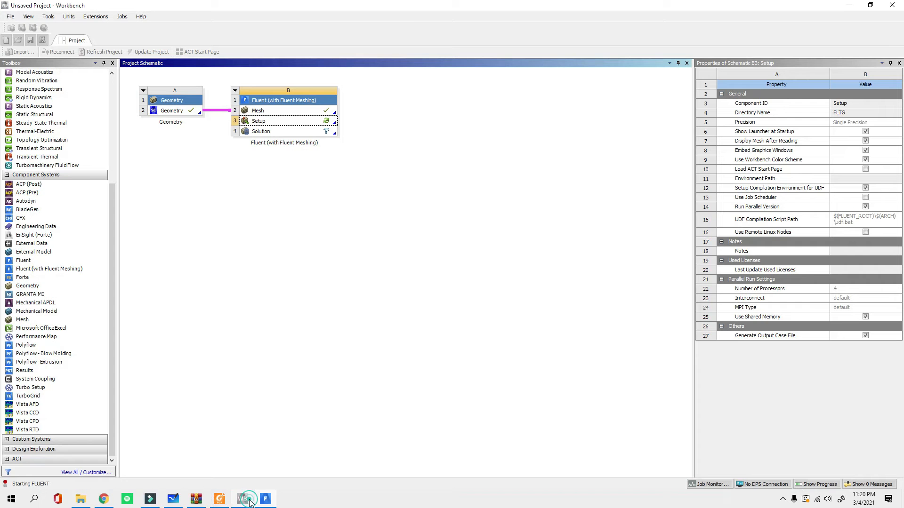
click(219, 500)
click(220, 501)
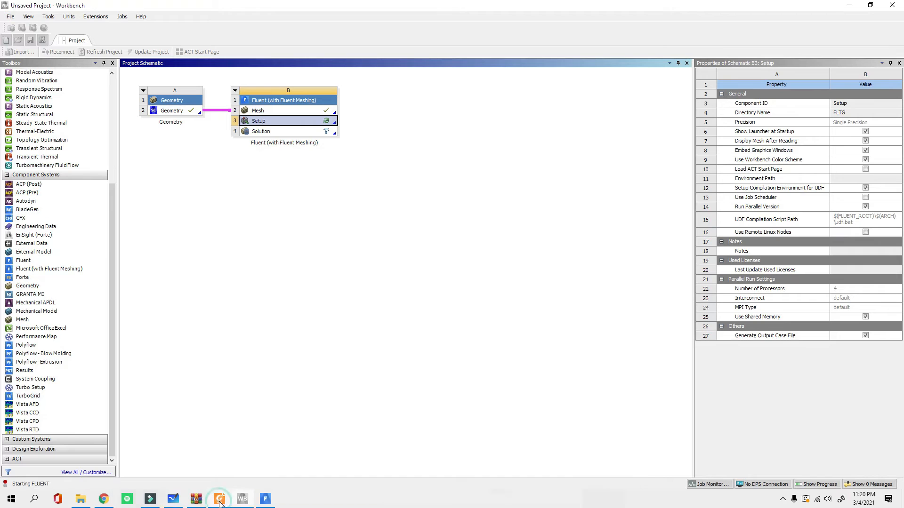
click(181, 500)
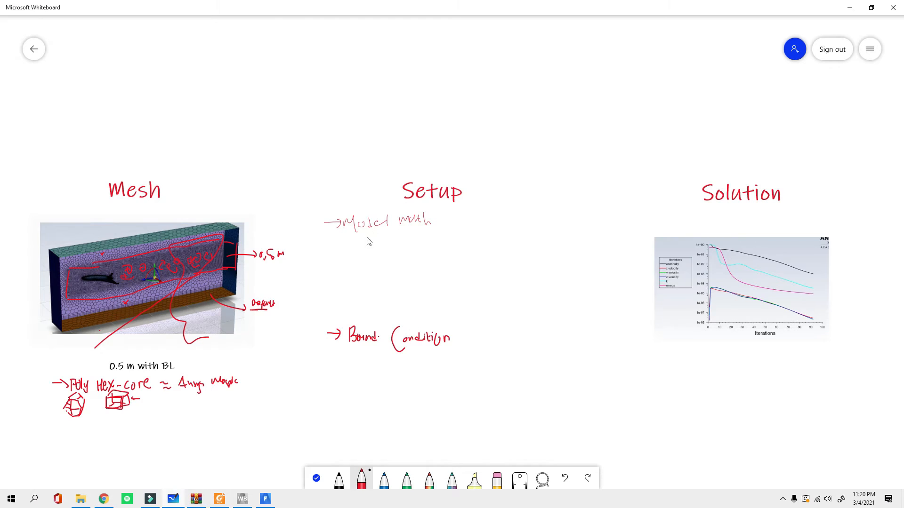
Step: List Flow, Turbulensi, HT and RE under the Setup stage's math model heading in red, and cross out HT and RE
mouse_move(349, 239)
mouse_down()
mouse_move(364, 250)
mouse_move(368, 239)
mouse_move(389, 238)
mouse_move(356, 270)
mouse_up()
mouse_move(366, 255)
mouse_down()
mouse_move(371, 267)
mouse_move(375, 255)
mouse_move(382, 264)
mouse_move(387, 257)
mouse_move(421, 264)
mouse_up()
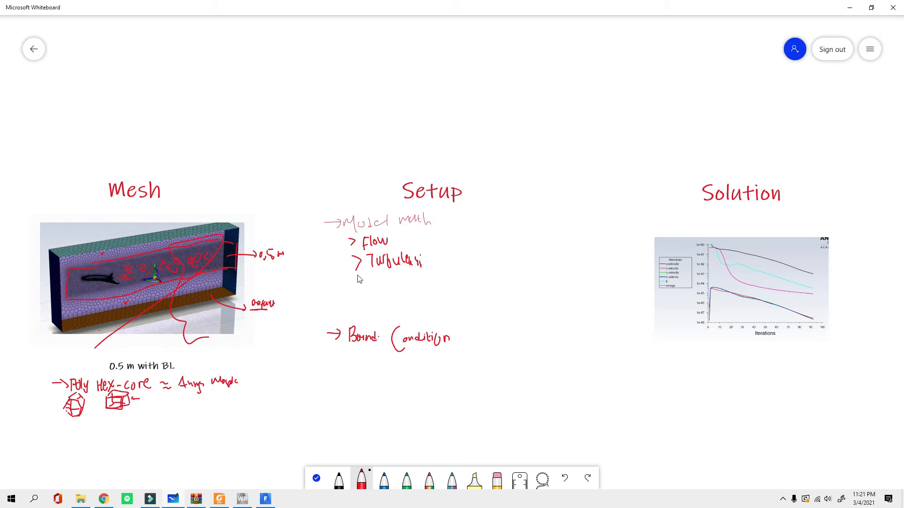
mouse_move(355, 277)
mouse_down()
mouse_move(363, 282)
mouse_move(357, 288)
mouse_move(375, 288)
mouse_up()
mouse_move(375, 283)
mouse_down()
mouse_move(387, 288)
mouse_move(398, 274)
mouse_move(396, 291)
mouse_move(360, 301)
mouse_move(388, 302)
mouse_move(358, 301)
mouse_move(395, 300)
mouse_up()
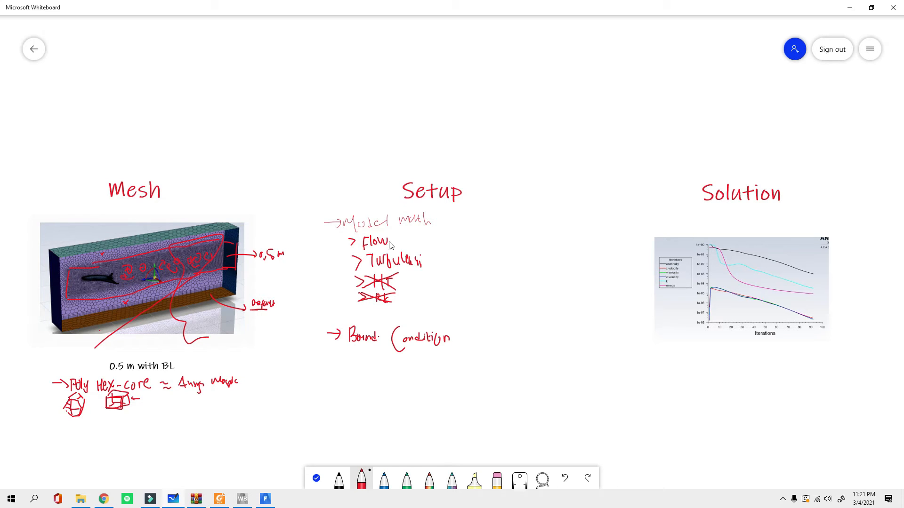
Step: Annotate Flow with compressible struck out and incompressible kept, and annotate Turbulensi with K-ω SST, underlining K and ω
drag(395, 238, 538, 239)
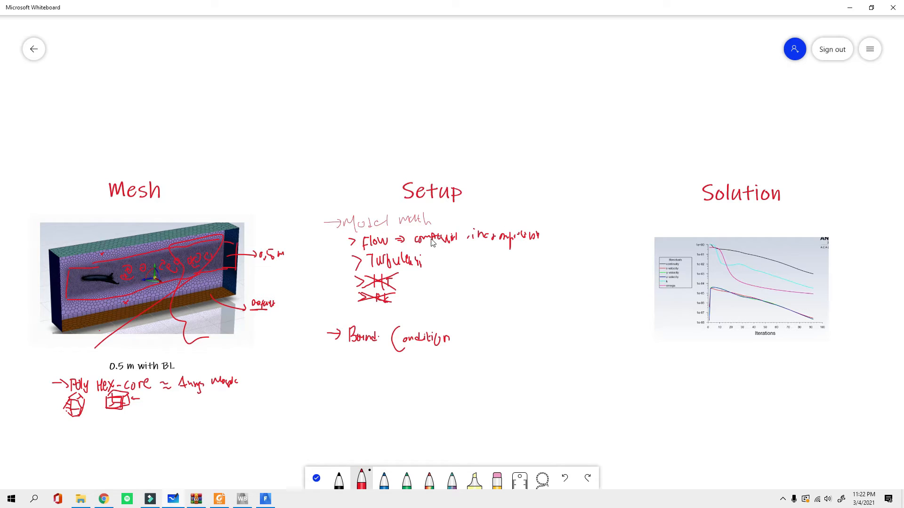
drag(414, 241, 462, 236)
mouse_move(430, 259)
mouse_down()
mouse_move(496, 262)
mouse_move(508, 252)
mouse_up()
drag(502, 253, 502, 262)
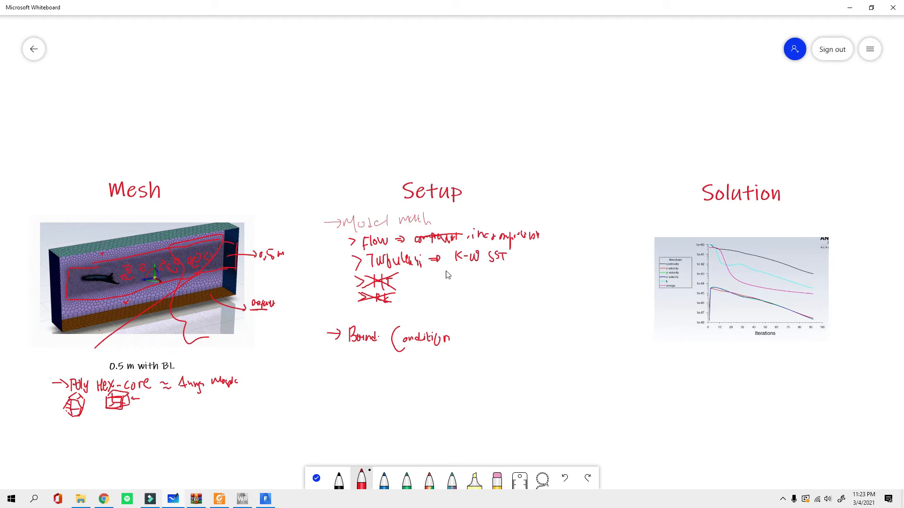
drag(456, 267, 477, 267)
ctrl+scroll(409, 373, down, 5)
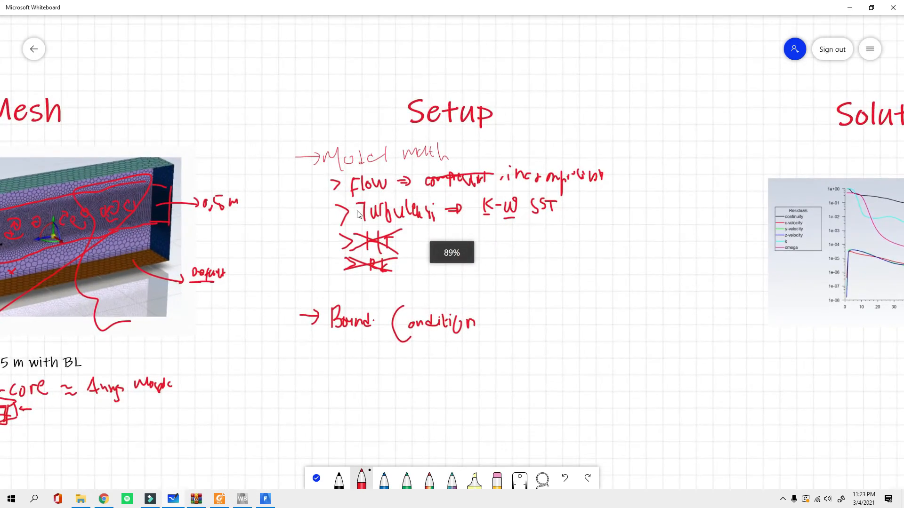
ctrl+scroll(433, 281, up, 3)
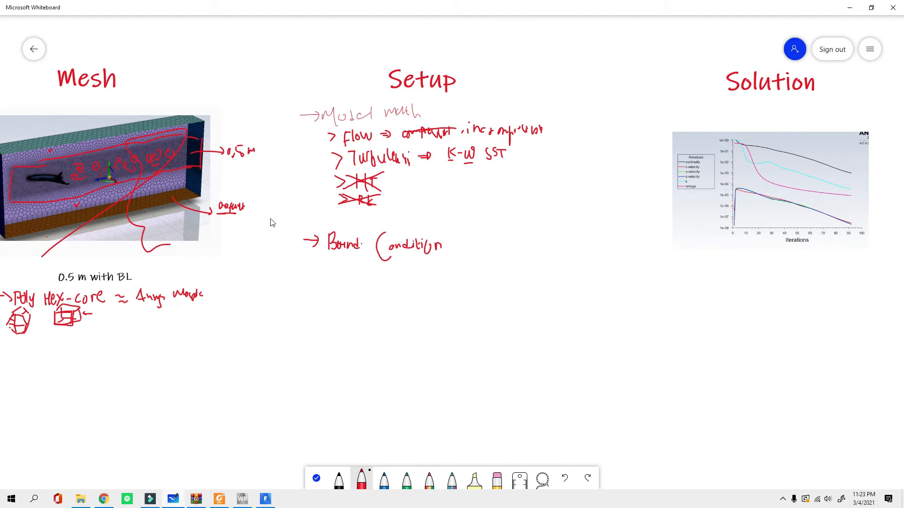
Step: Write the inlet condition v = 50 m/s and the outlet condition P = 1 atm (abs) under the boundary condition heading
mouse_move(330, 268)
mouse_down()
mouse_move(330, 278)
mouse_move(363, 279)
mouse_up()
drag(360, 272, 403, 272)
mouse_move(397, 267)
mouse_down()
mouse_move(398, 276)
mouse_move(427, 266)
mouse_move(436, 274)
mouse_up()
drag(445, 266, 450, 276)
mouse_move(456, 268)
mouse_down()
mouse_move(479, 262)
mouse_move(483, 276)
mouse_up()
drag(343, 296, 361, 303)
drag(356, 295, 377, 301)
mouse_move(369, 297)
mouse_down()
mouse_move(443, 307)
mouse_move(471, 291)
mouse_up()
mouse_move(453, 297)
mouse_down()
mouse_move(482, 303)
mouse_move(501, 288)
mouse_move(501, 298)
mouse_up()
drag(505, 284, 506, 297)
drag(501, 289, 585, 298)
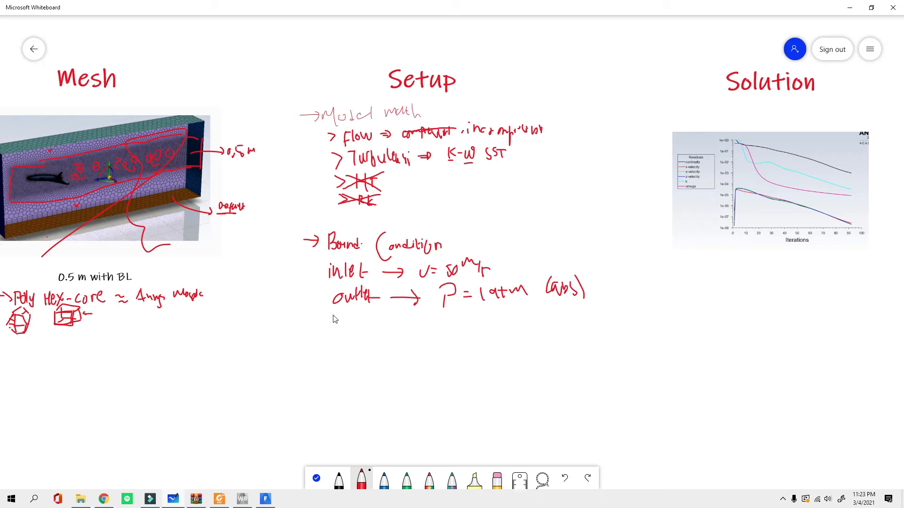
Step: Bracket atas, bawah and samping as FS walls, and sketch a hatched wall with a uniform velocity profile beside them
mouse_move(345, 318)
mouse_down()
mouse_move(345, 329)
mouse_move(357, 318)
mouse_move(375, 326)
mouse_move(346, 349)
mouse_move(364, 340)
mouse_move(381, 346)
mouse_move(347, 359)
mouse_move(388, 359)
mouse_move(402, 382)
mouse_up()
drag(404, 318, 411, 363)
mouse_move(423, 335)
mouse_down()
mouse_move(440, 348)
mouse_move(448, 324)
mouse_move(450, 337)
mouse_move(476, 350)
mouse_move(517, 340)
mouse_move(517, 351)
mouse_up()
drag(518, 333, 621, 342)
drag(567, 355, 564, 362)
mouse_move(592, 350)
mouse_down()
mouse_move(583, 363)
mouse_move(612, 348)
mouse_up()
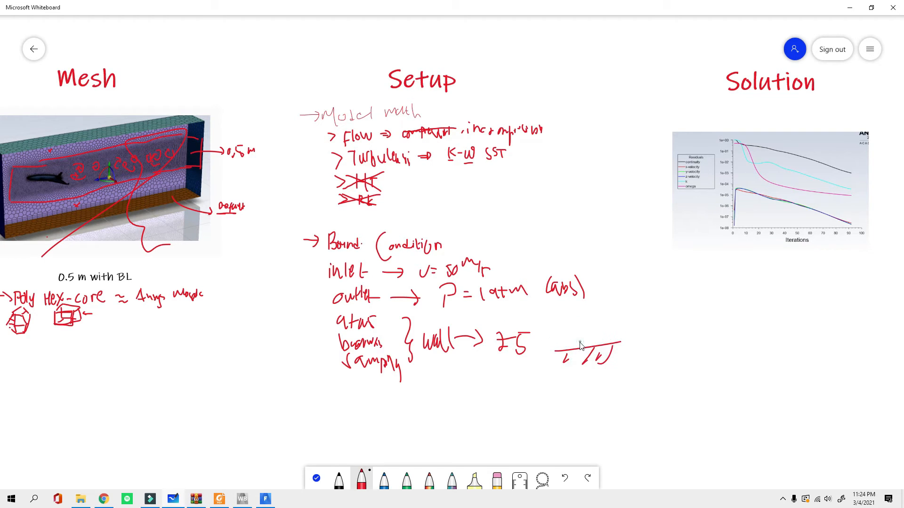
drag(579, 321, 578, 343)
mouse_move(578, 320)
mouse_down()
mouse_move(599, 314)
mouse_move(602, 337)
mouse_up()
mouse_move(598, 334)
mouse_down()
mouse_move(579, 349)
mouse_move(607, 346)
mouse_move(597, 356)
mouse_up()
drag(578, 320, 580, 357)
Step: Note the aircraft (pesawat) as a no-slip wall, and sketch a hatched wall with a velocity profile that shrinks towards it
ctrl+scroll(417, 354, down, 2)
ctrl+scroll(366, 387, up, 4)
mouse_move(343, 365)
mouse_down()
mouse_move(347, 388)
mouse_move(349, 377)
mouse_move(402, 374)
mouse_move(409, 359)
mouse_move(438, 379)
mouse_move(548, 353)
mouse_move(580, 376)
mouse_up()
mouse_move(716, 366)
mouse_down()
mouse_move(592, 376)
mouse_move(635, 371)
mouse_up()
mouse_move(639, 383)
mouse_down()
mouse_move(646, 370)
mouse_move(667, 372)
mouse_up()
mouse_move(676, 383)
mouse_down()
mouse_move(690, 331)
mouse_move(647, 366)
mouse_up()
drag(651, 347, 679, 342)
mouse_move(669, 338)
mouse_down()
mouse_move(665, 360)
mouse_move(692, 324)
mouse_up()
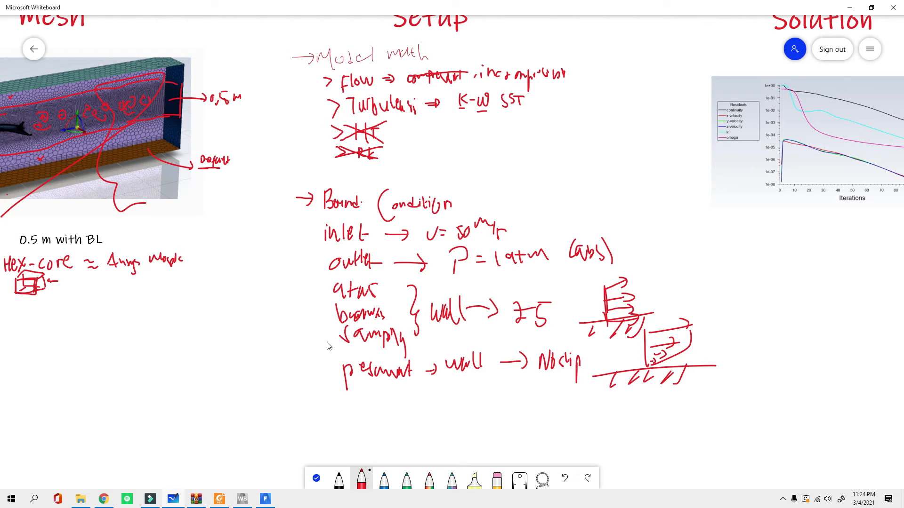
Step: Look over the loaded mesh and General solver settings in Fluent, and mark incompressible flow as done in the Whiteboard notes
click(264, 505)
click(266, 504)
click(266, 500)
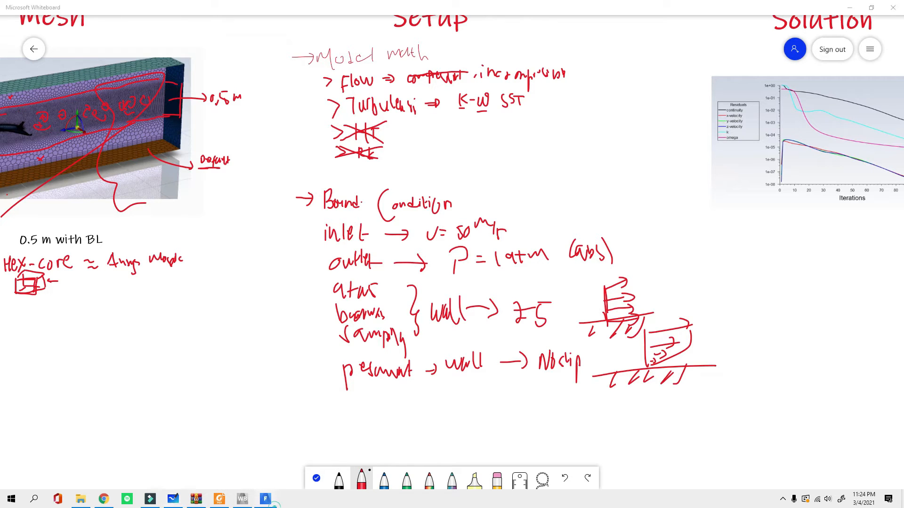
click(75, 185)
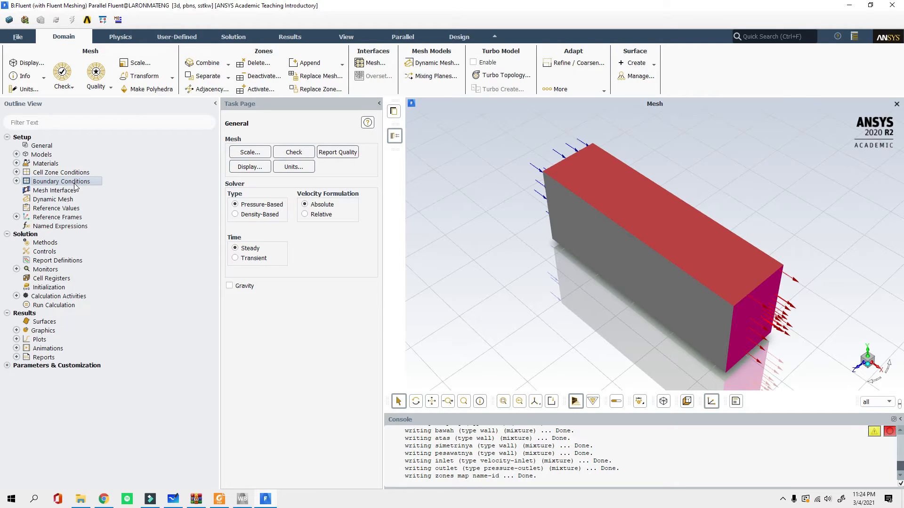
click(849, 5)
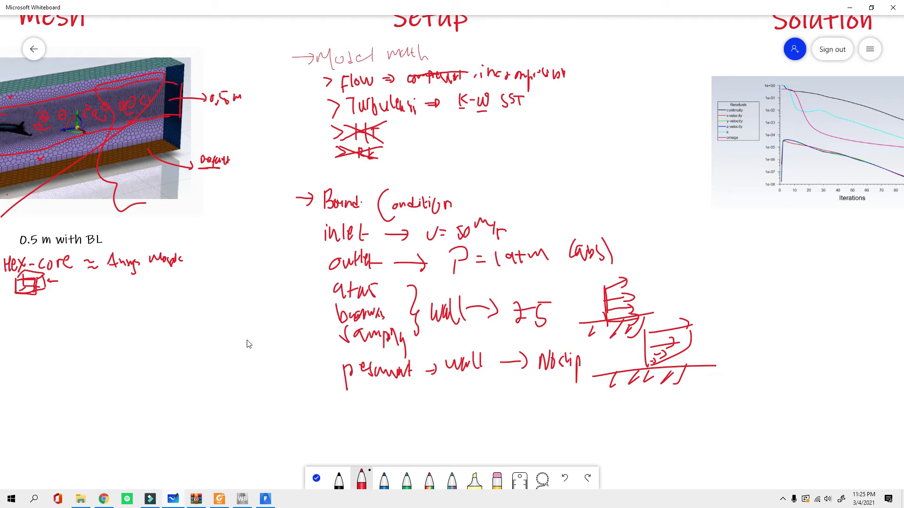
click(266, 501)
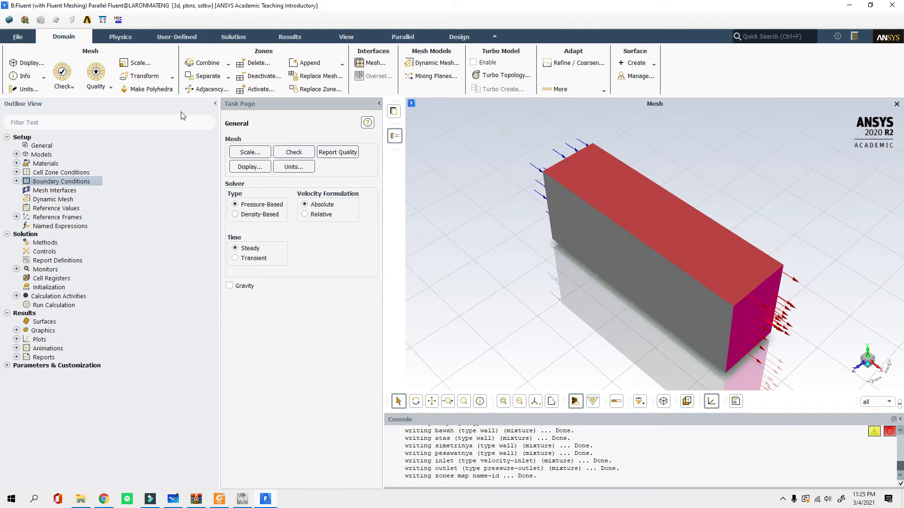
click(850, 4)
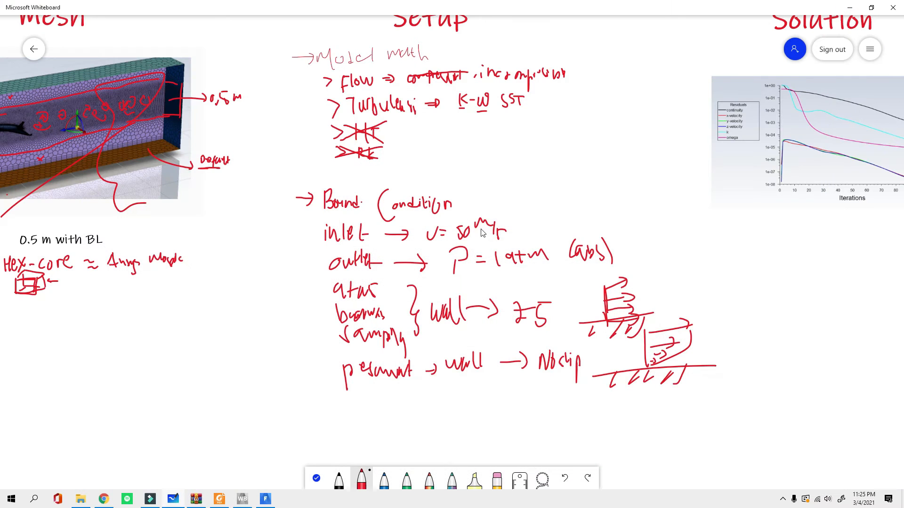
drag(579, 65, 584, 81)
Step: Switch to Fluent and open the settings of the viscous model in the list of physical models
click(266, 504)
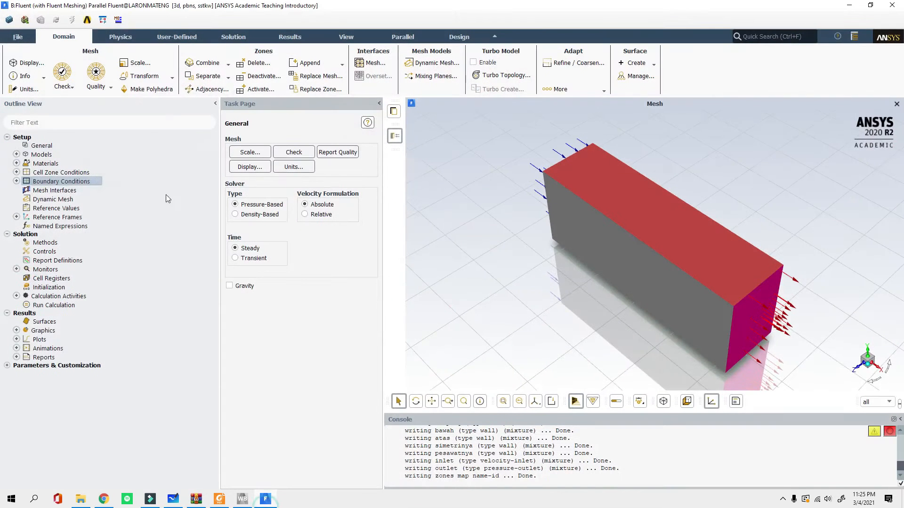
double_click(41, 154)
click(253, 166)
click(253, 167)
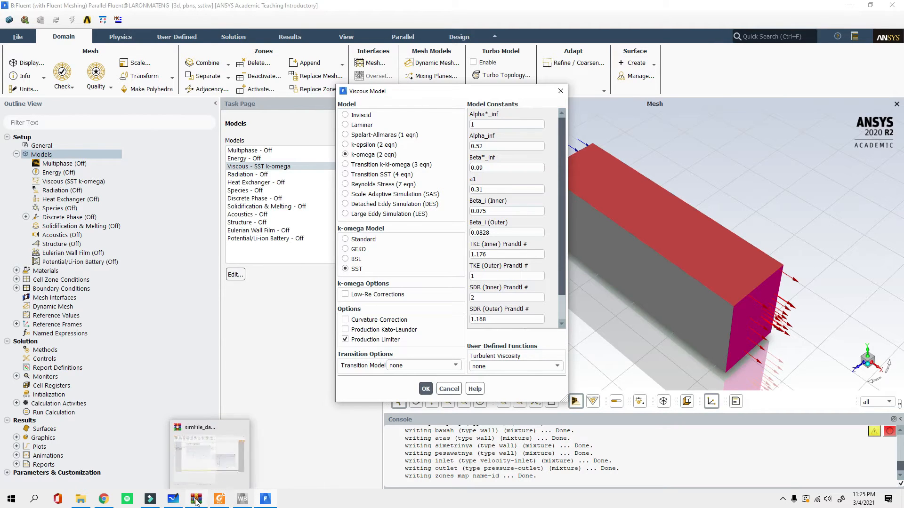
Step: Return to Whiteboard, mark K-ω SST as done, and branch the flow entry into P and Vx, Vy, Vz
click(178, 502)
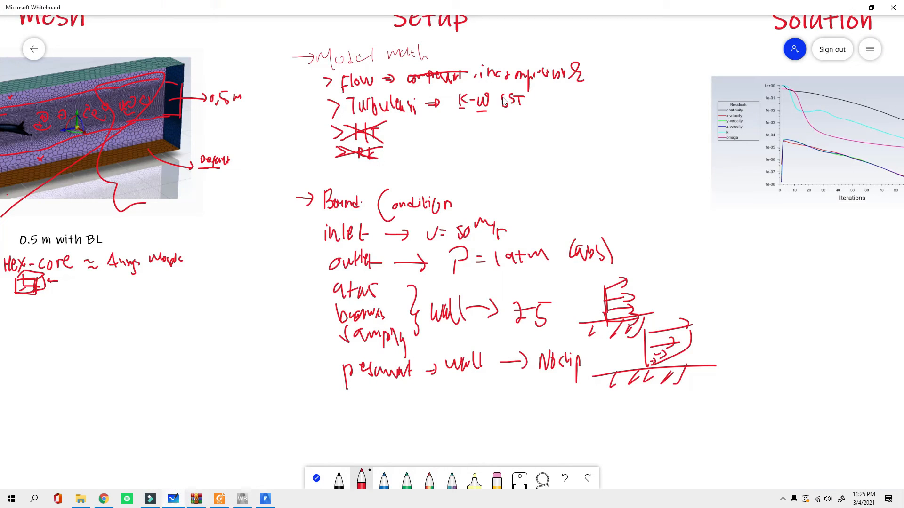
mouse_move(542, 104)
mouse_down()
mouse_move(547, 90)
mouse_move(554, 108)
mouse_up()
ctrl+scroll(546, 174, up, 3)
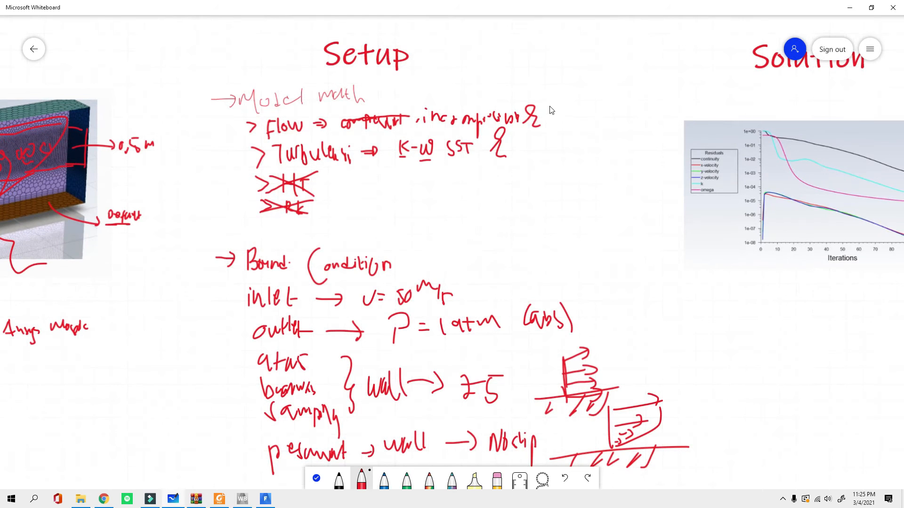
drag(546, 108, 579, 81)
mouse_move(546, 109)
mouse_down()
mouse_move(574, 116)
mouse_move(594, 102)
mouse_move(606, 120)
mouse_move(618, 101)
mouse_move(625, 113)
mouse_up()
mouse_move(628, 105)
mouse_down()
mouse_move(625, 122)
mouse_move(647, 95)
mouse_move(656, 112)
mouse_up()
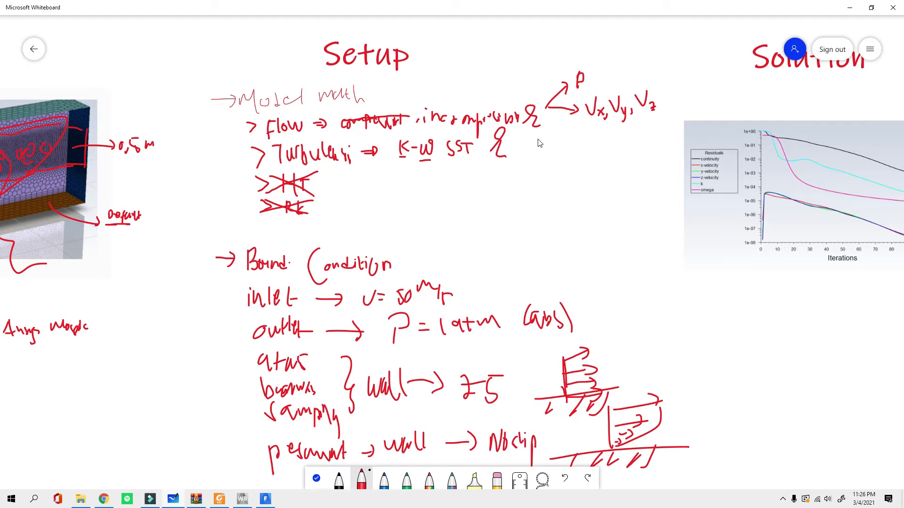
Step: Branch the K-ω SST entry into TKE and TDE with arrows, and underline ω again
mouse_move(529, 141)
mouse_down()
mouse_move(572, 145)
mouse_move(594, 135)
mouse_up()
mouse_move(532, 140)
mouse_down()
mouse_move(562, 173)
mouse_move(580, 159)
mouse_move(571, 177)
mouse_move(582, 177)
mouse_up()
mouse_move(580, 162)
mouse_down()
mouse_move(582, 178)
mouse_move(605, 168)
mouse_up()
drag(596, 158, 606, 159)
drag(597, 164, 604, 164)
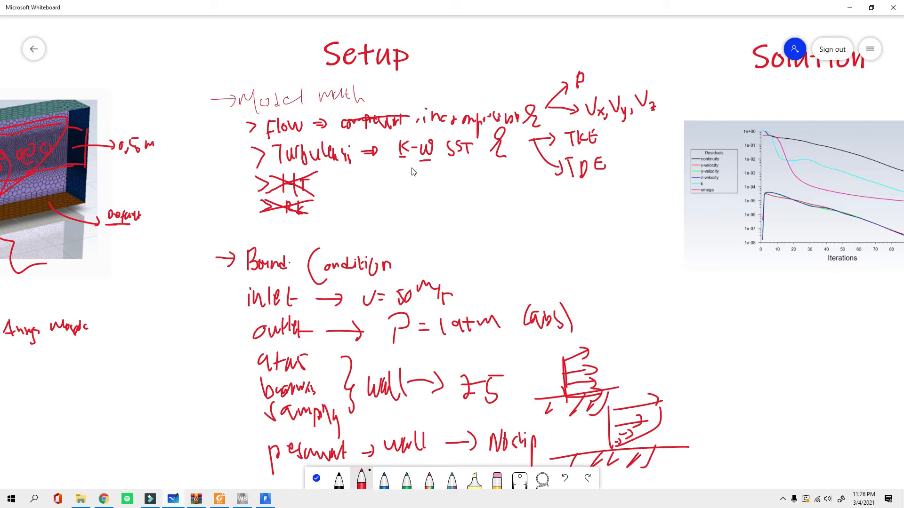
drag(420, 161, 430, 160)
Step: Underline the Solution heading and mark the residual legend entries in red, then review the boundary condition notes
drag(767, 77, 866, 70)
ctrl+scroll(397, 212, down, 5)
ctrl+scroll(541, 405, up, 3)
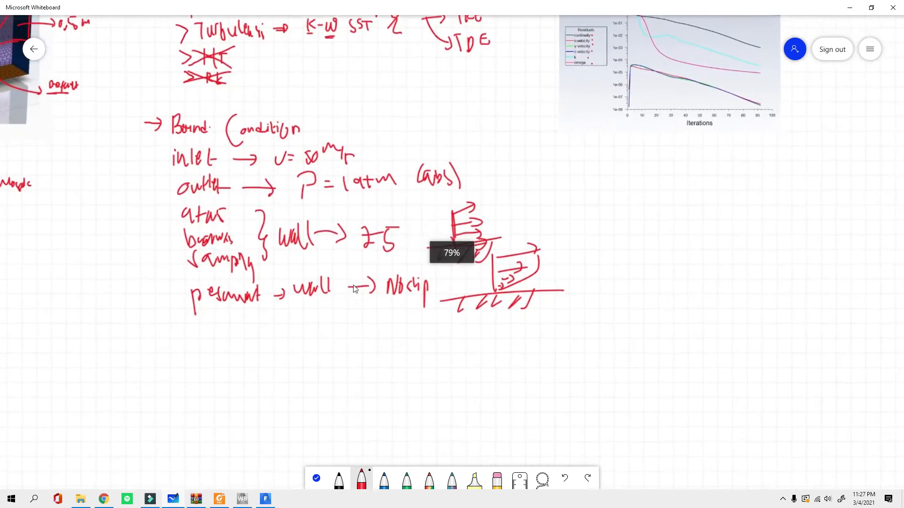
scroll(355, 289, down, 4)
scroll(235, 367, up, 2)
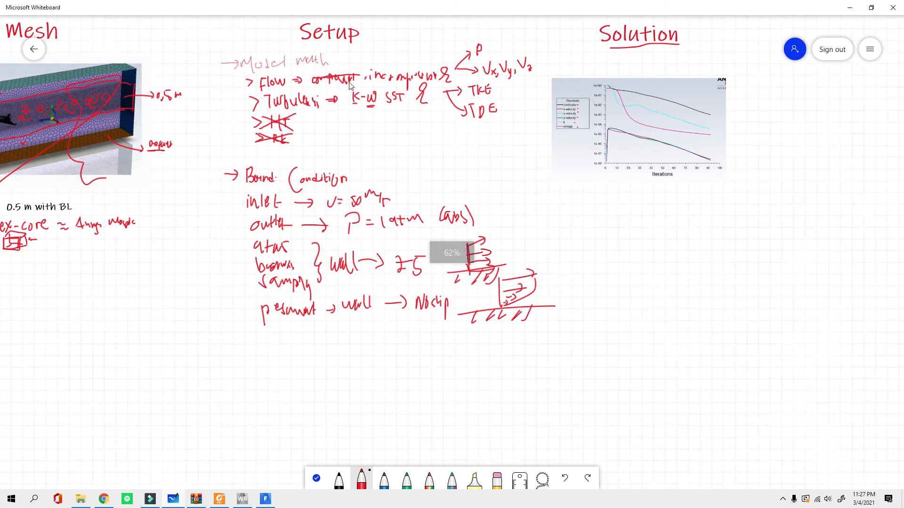
Step: Switch to Fluent and accept the k-omega SST viscous model with its existing options
click(265, 499)
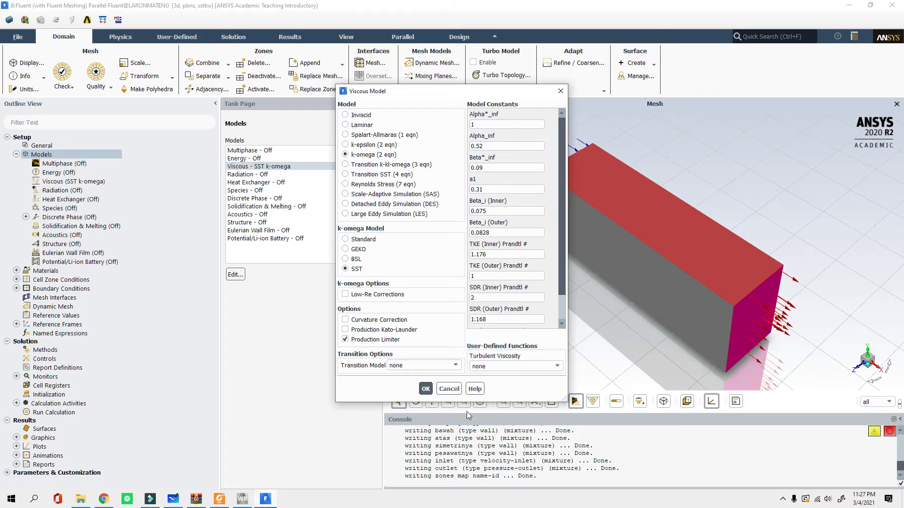
click(424, 387)
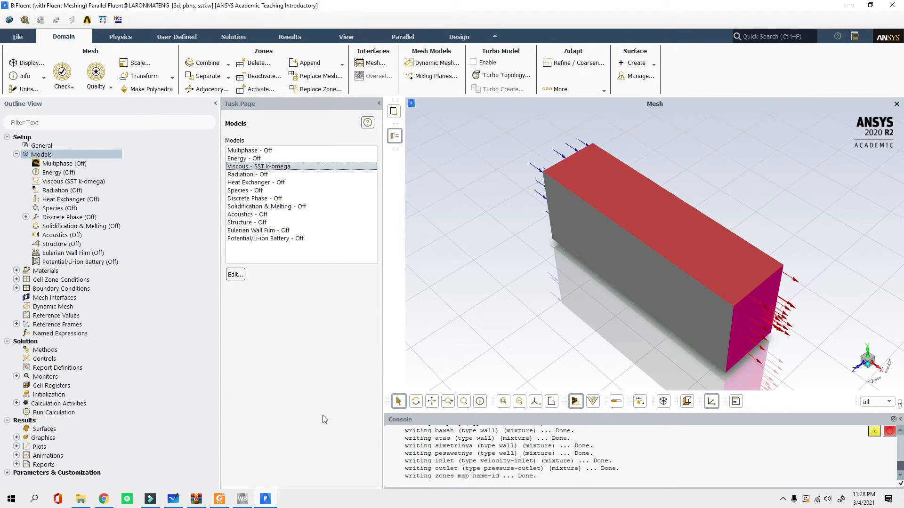
Step: Set the inlet's velocity magnitude to 50 m/s, normal to the boundary, and inspect the flow arrows on the inlet face
double_click(71, 290)
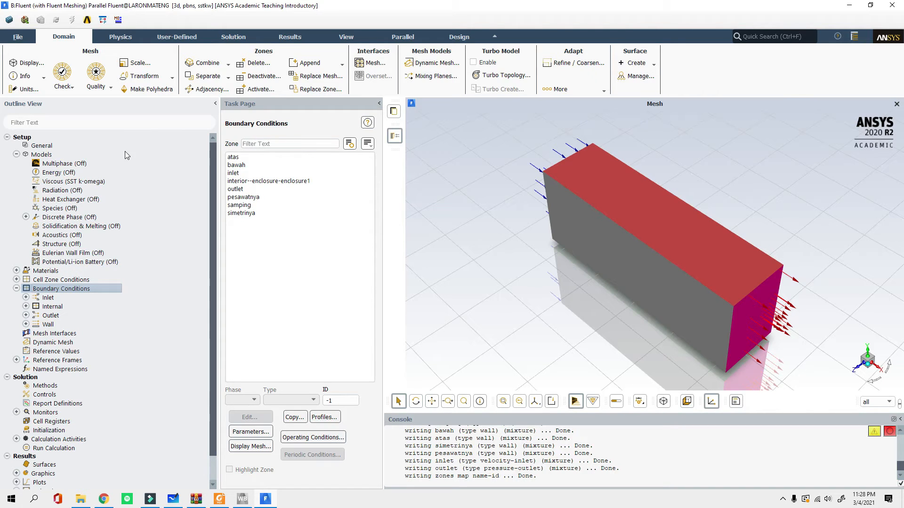
click(234, 173)
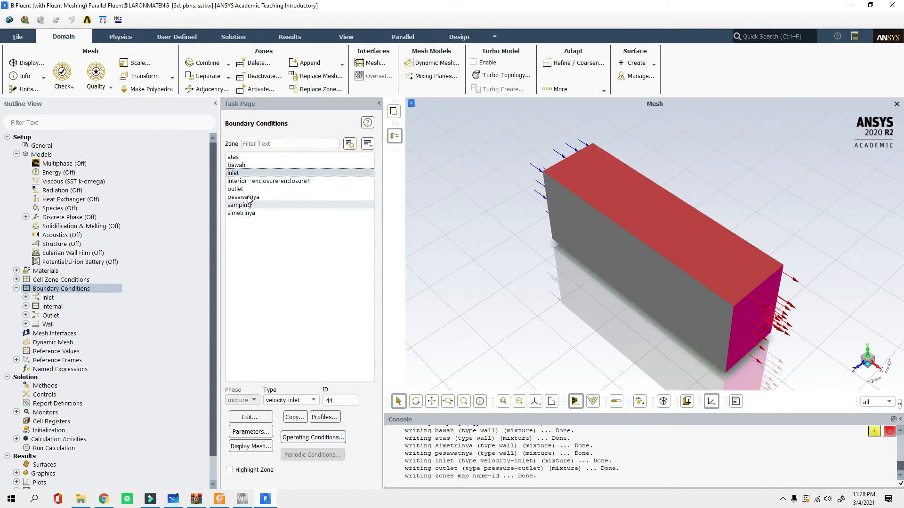
click(251, 418)
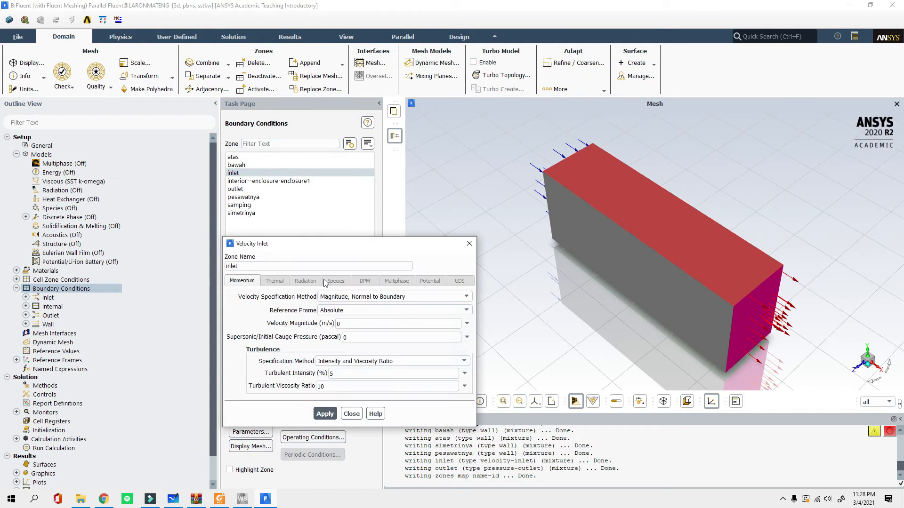
click(358, 324)
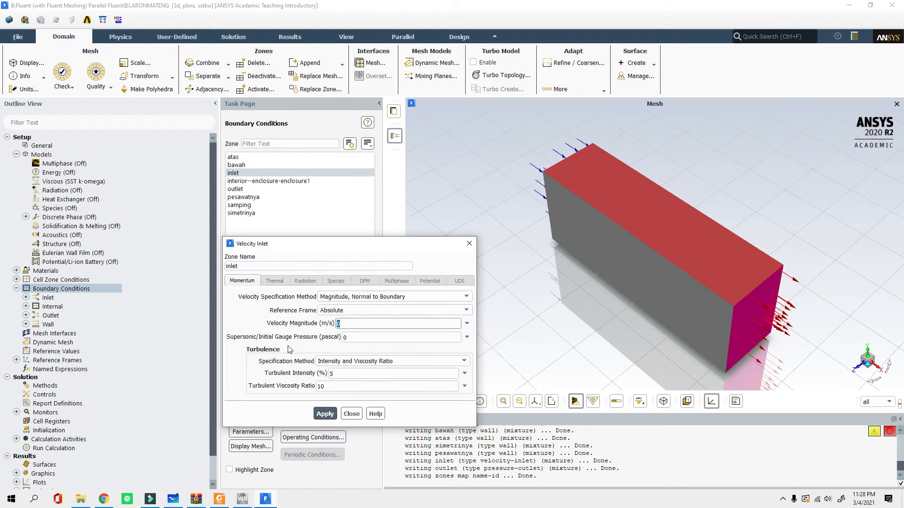
click(328, 416)
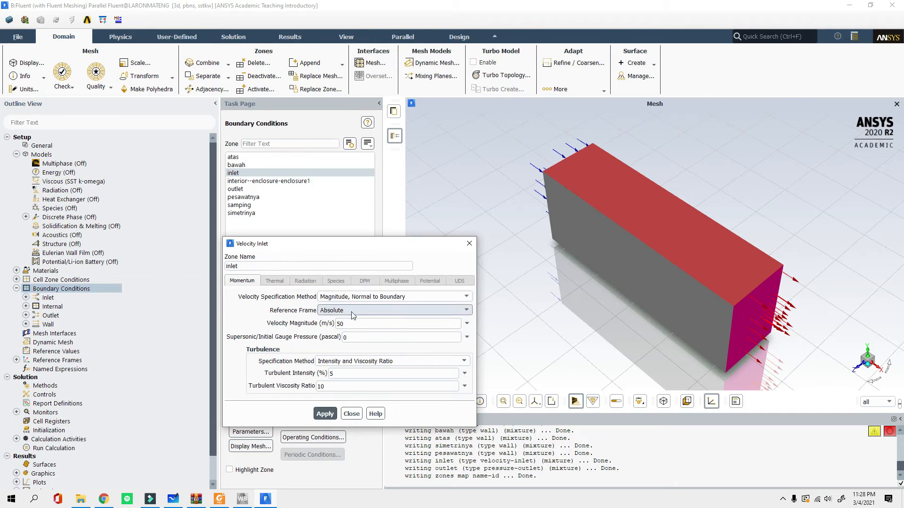
click(351, 414)
drag(529, 264, 650, 191)
middle_drag(650, 191, 714, 225)
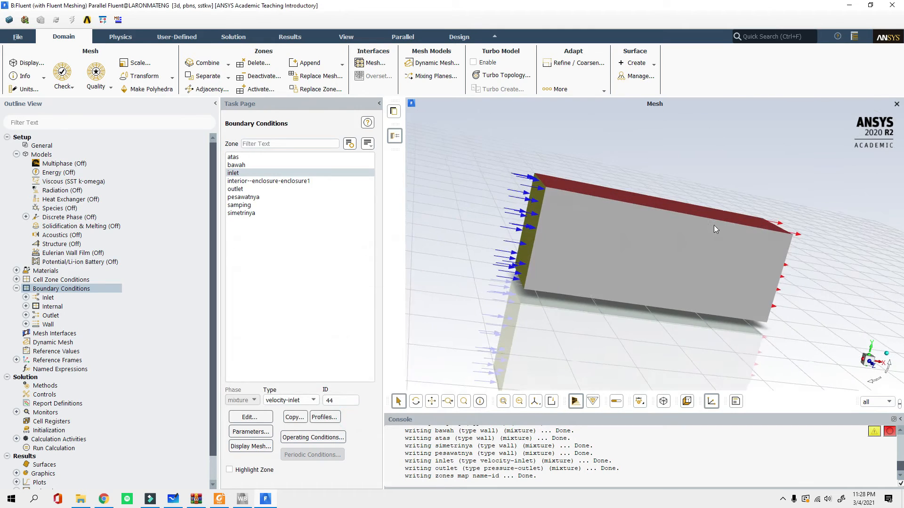
scroll(562, 193, up, 3)
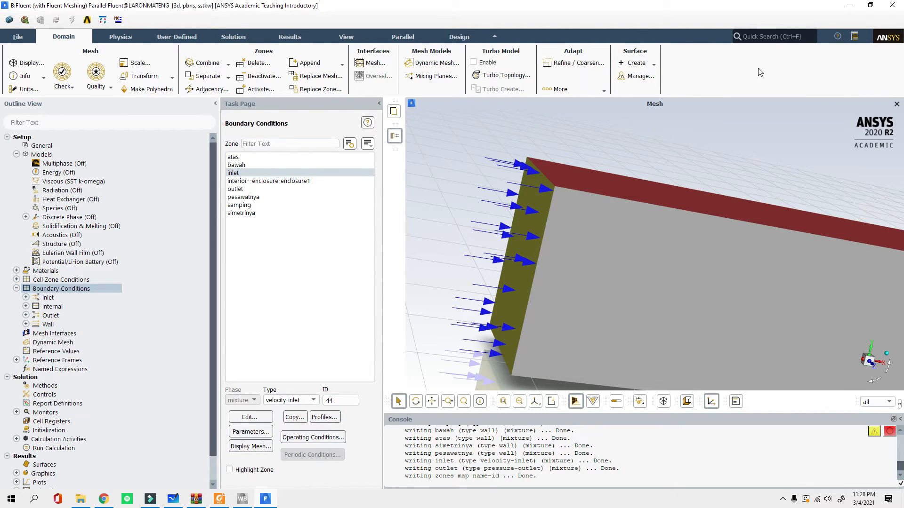
Step: Open the outlet's pressure-outlet conditions and check the operating pressure, leaving the operating conditions unmodified
scroll(108, 283, down, 1)
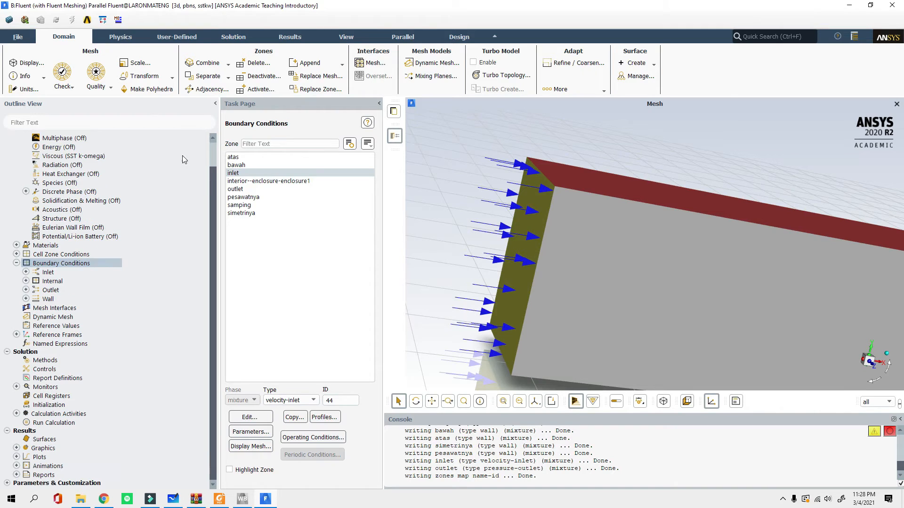
click(235, 189)
click(266, 417)
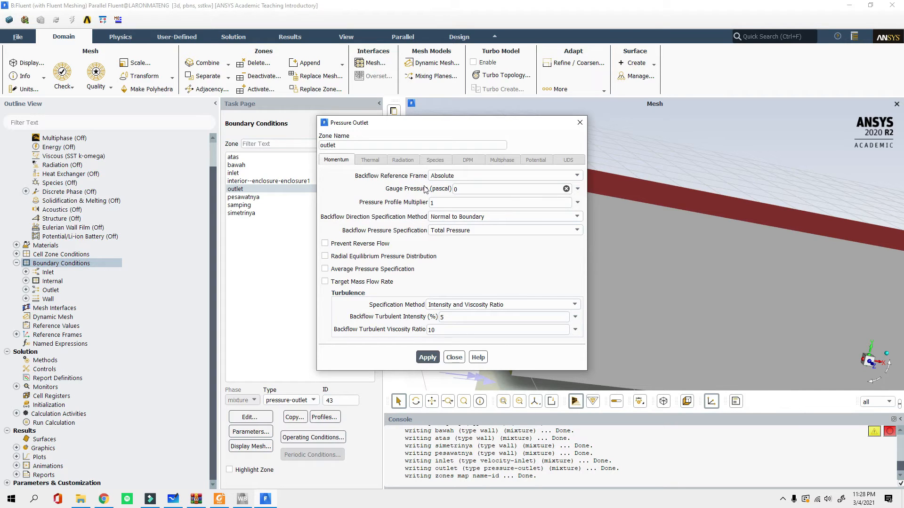
click(313, 437)
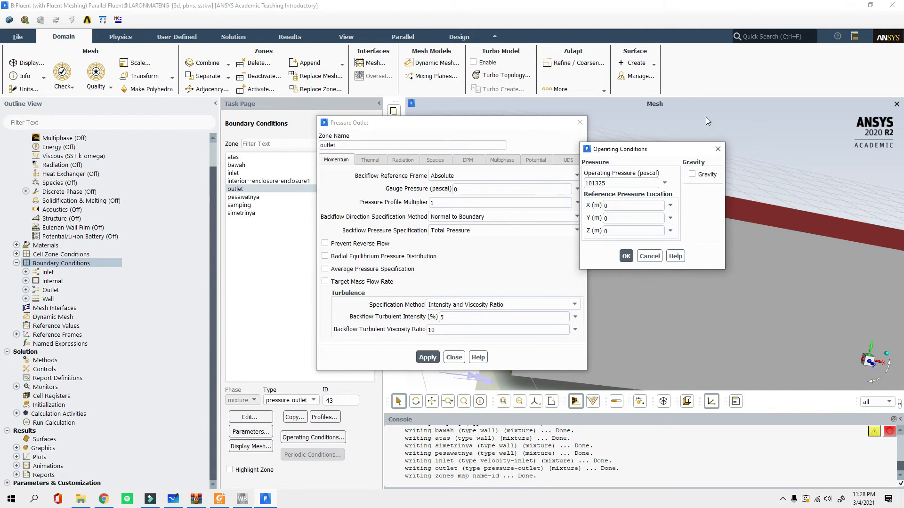
drag(636, 151, 738, 120)
drag(725, 151, 676, 150)
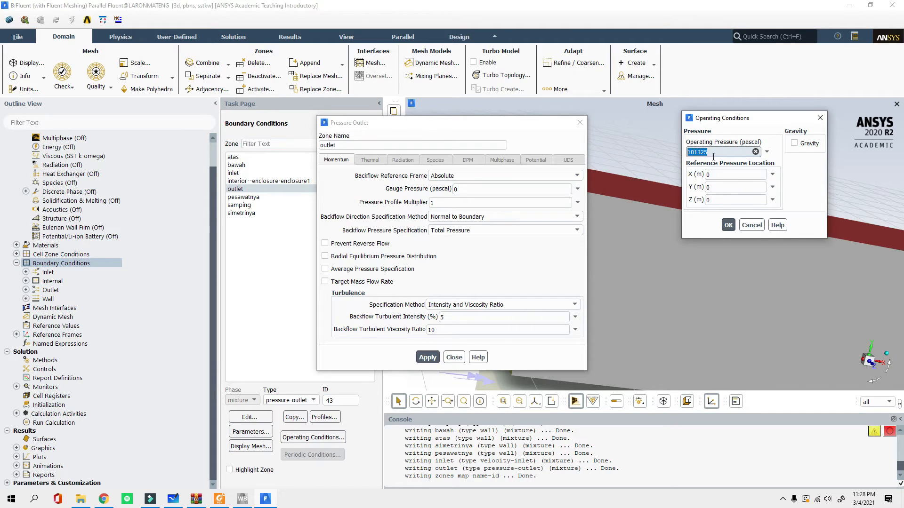
click(752, 225)
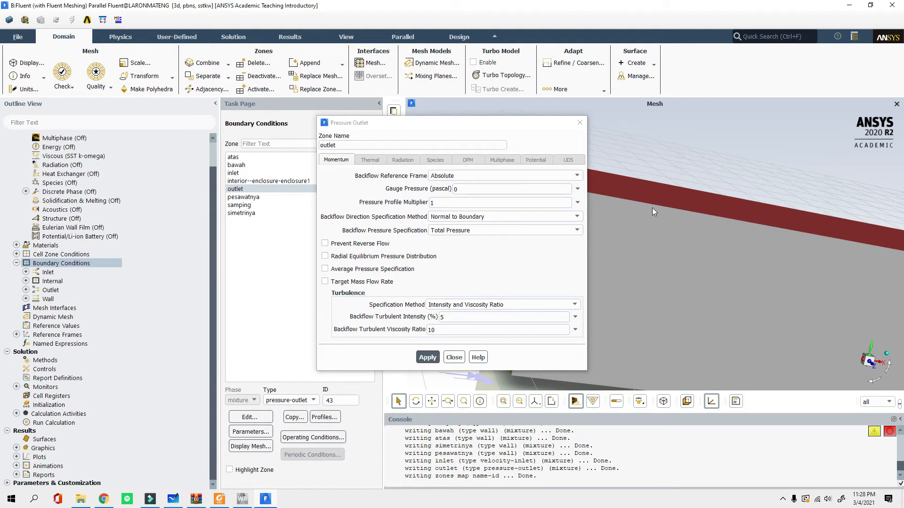
Step: Apply the outlet's pressure condition with a gauge pressure of 0 Pa and close its settings
click(470, 188)
click(466, 189)
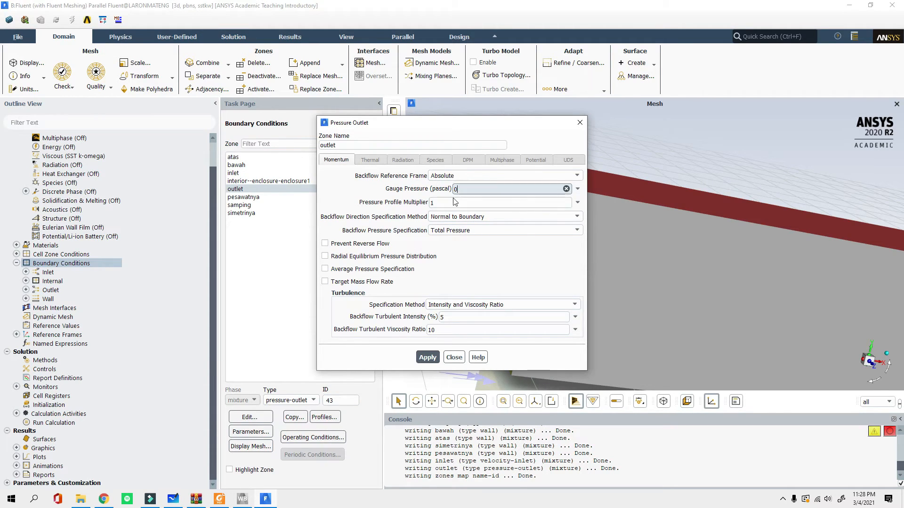
click(427, 357)
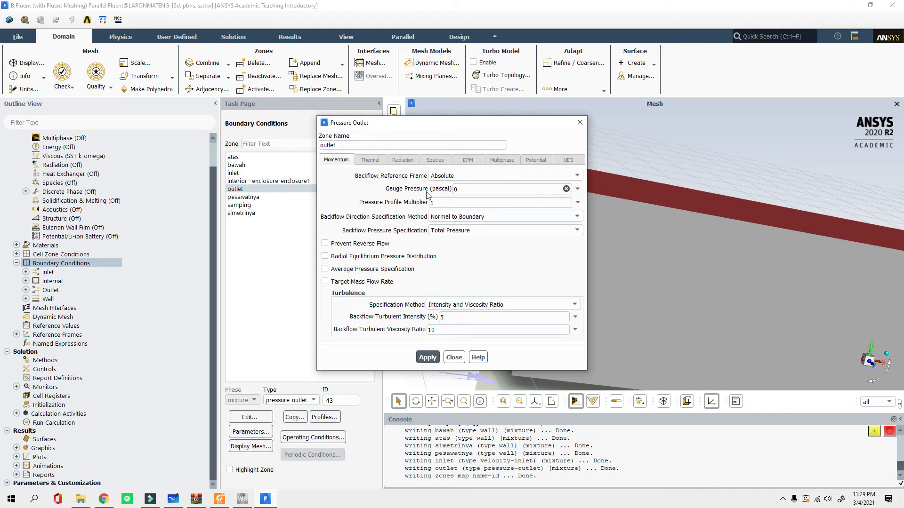
click(447, 358)
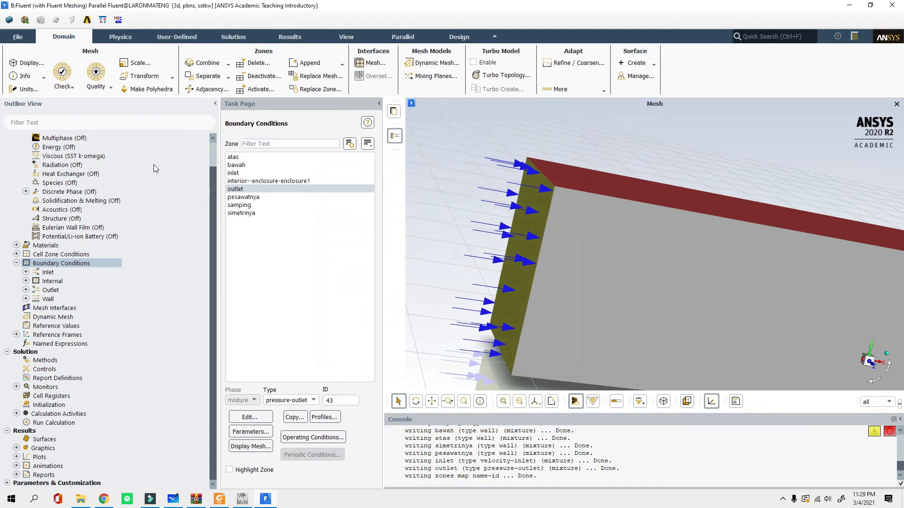
Step: Check the shear condition of the pesawatnya wall, then compare it with the boundary condition notes on the whiteboard
click(253, 197)
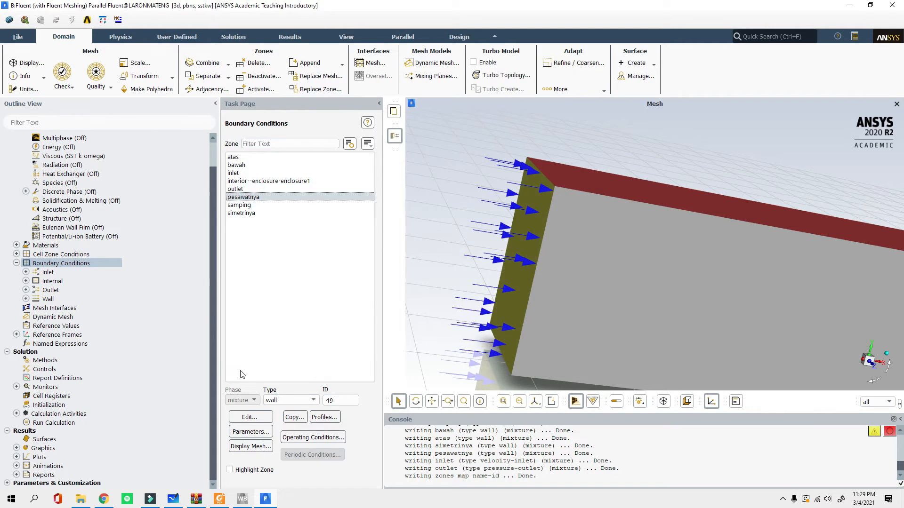
click(246, 417)
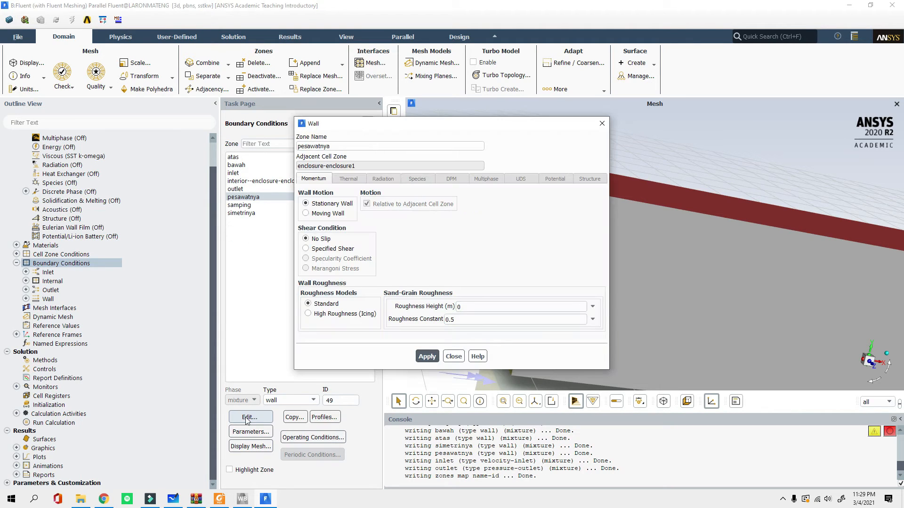
click(454, 356)
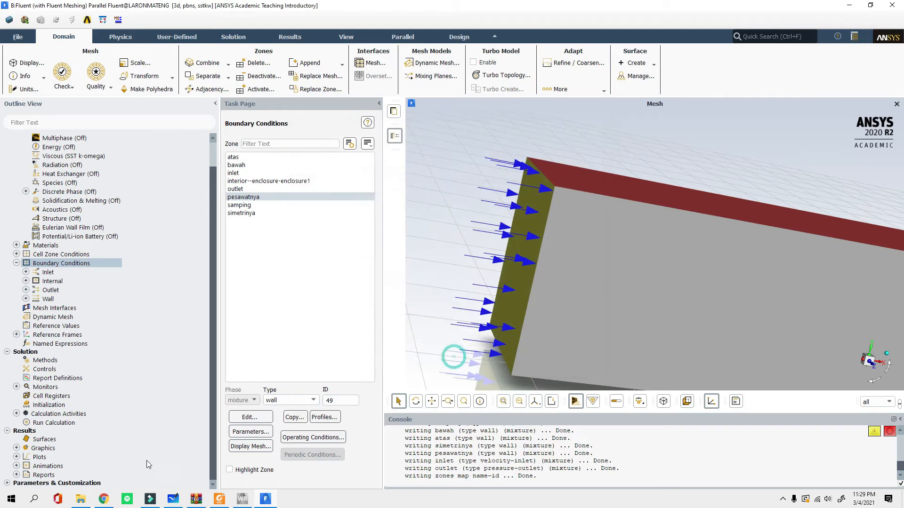
click(173, 499)
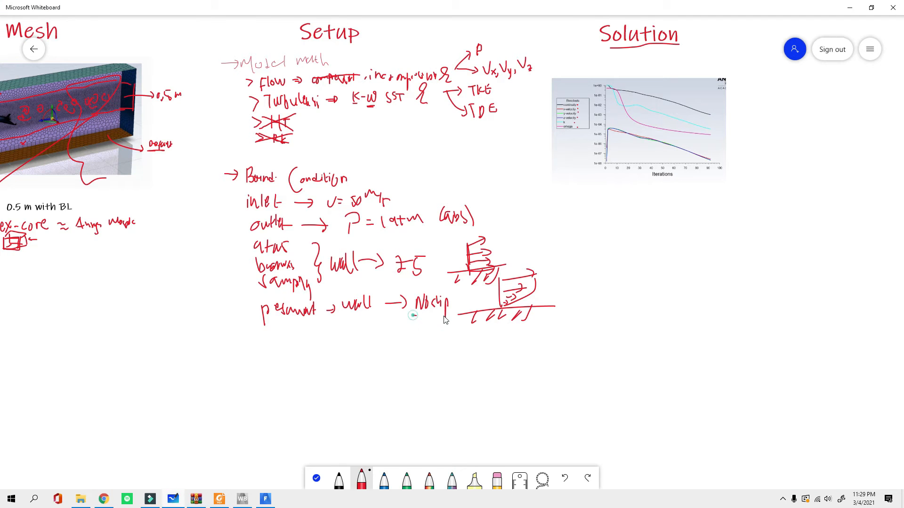
click(850, 7)
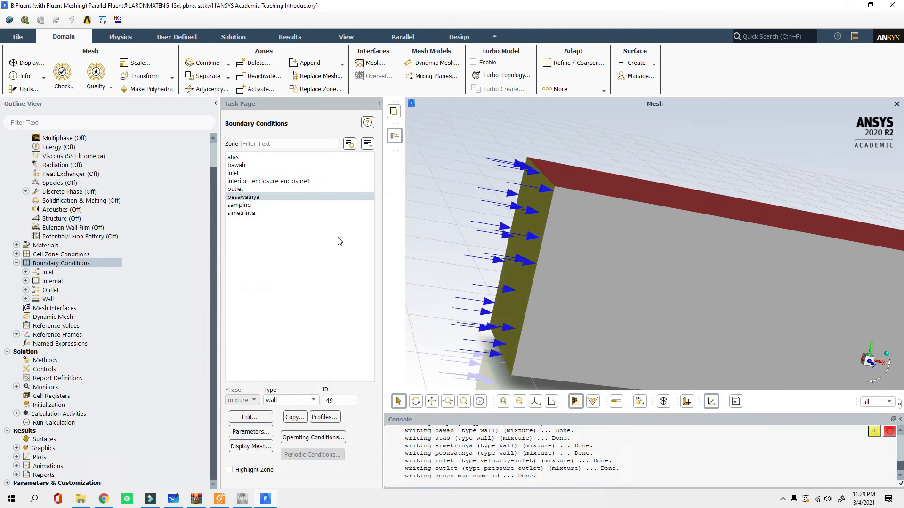
Step: Set the atas wall's shear condition to Specified Shear with 0 Pa in all three components
click(246, 157)
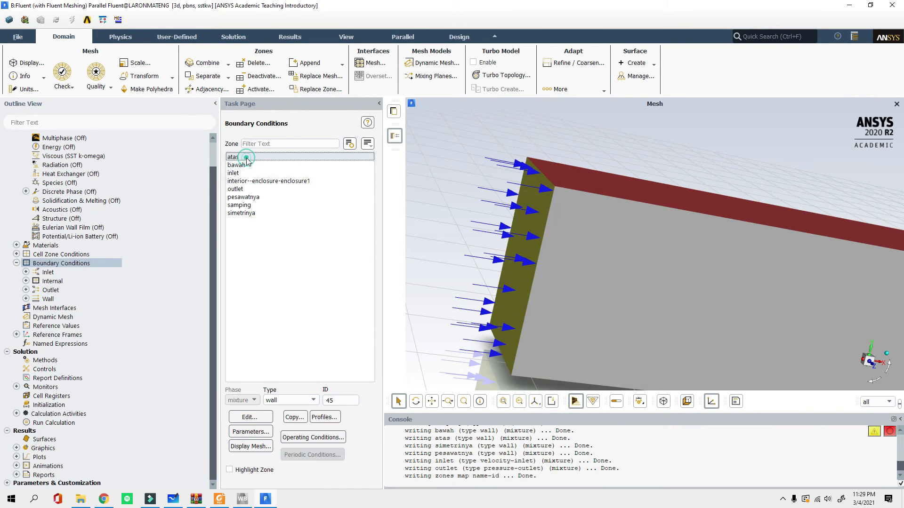
double_click(246, 157)
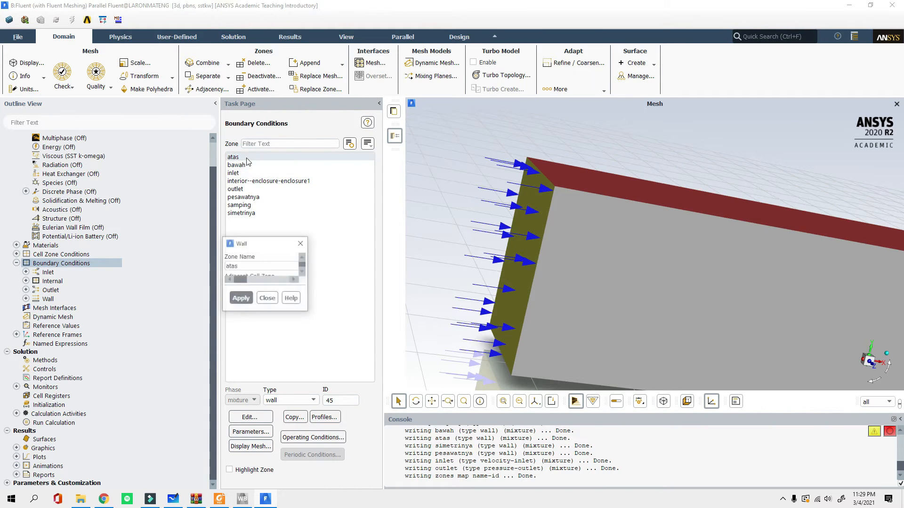
click(325, 248)
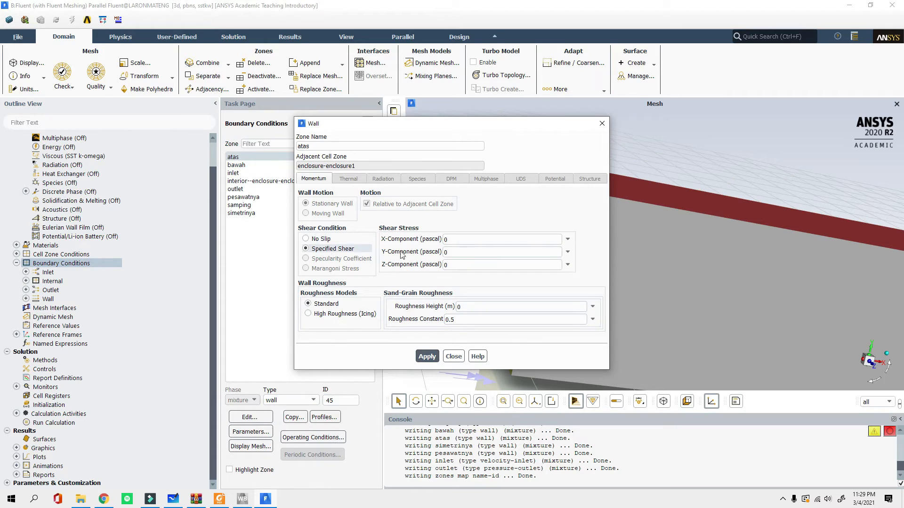
click(427, 357)
click(453, 357)
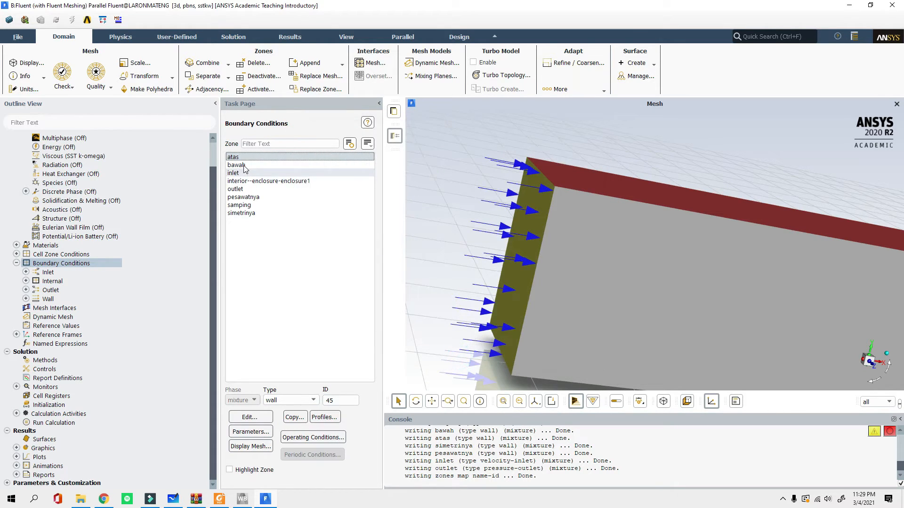
Step: Copy the boundary conditions of the atas wall to the bawah and samping walls
click(295, 417)
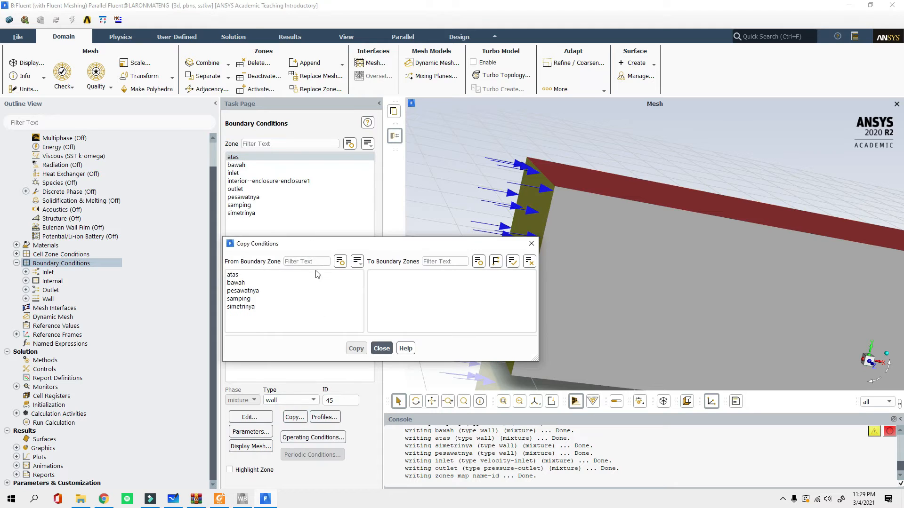
click(255, 275)
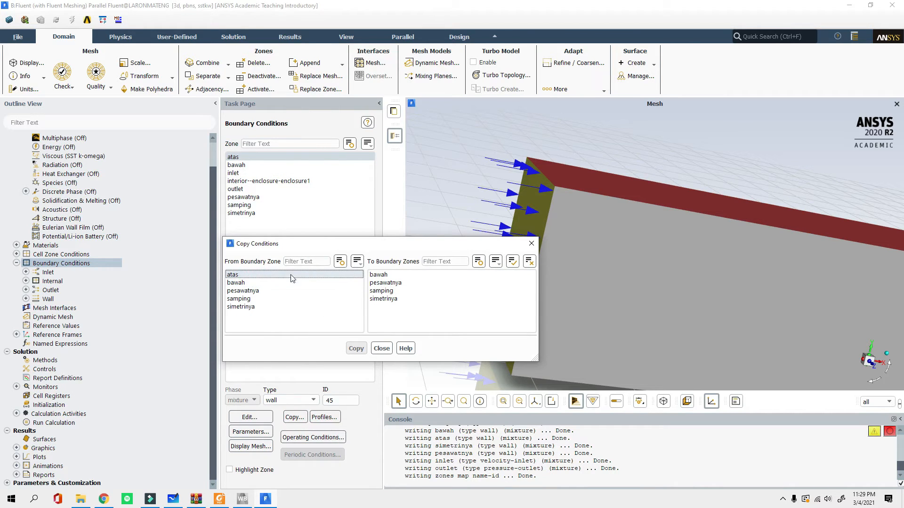
click(377, 276)
click(393, 291)
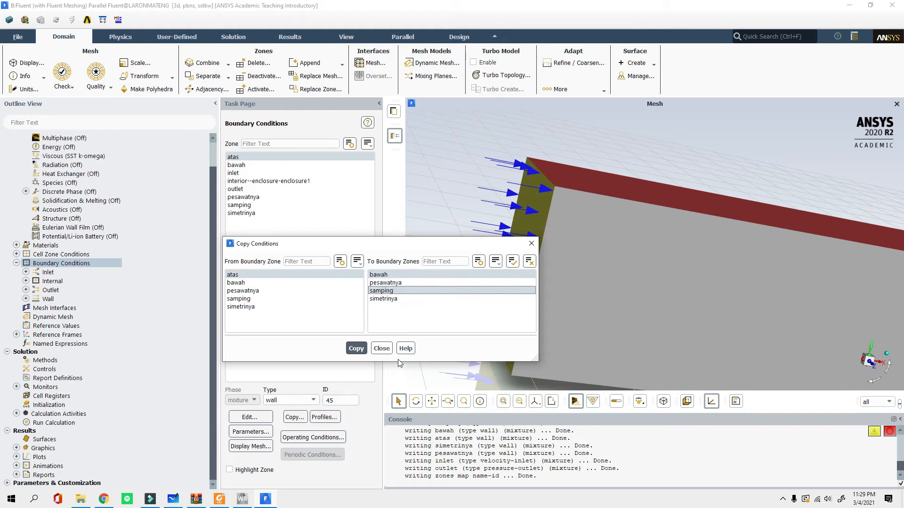
click(356, 349)
click(481, 258)
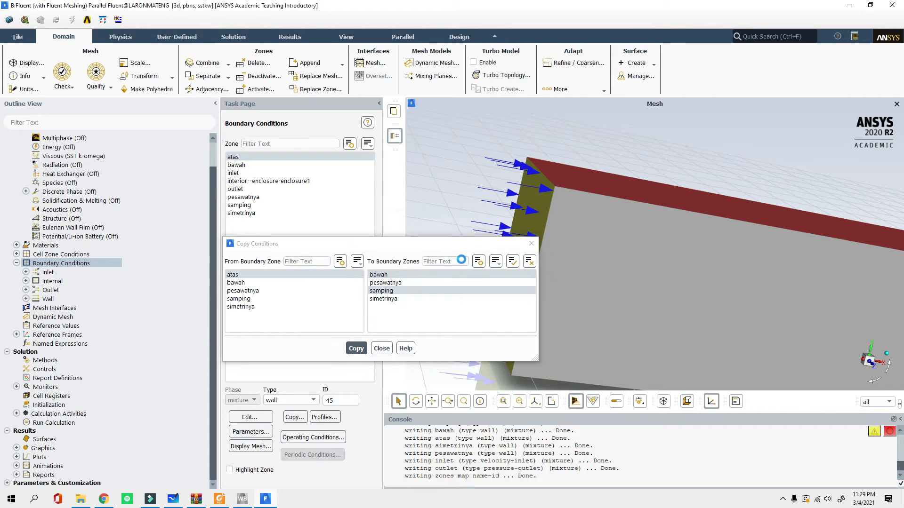
click(381, 348)
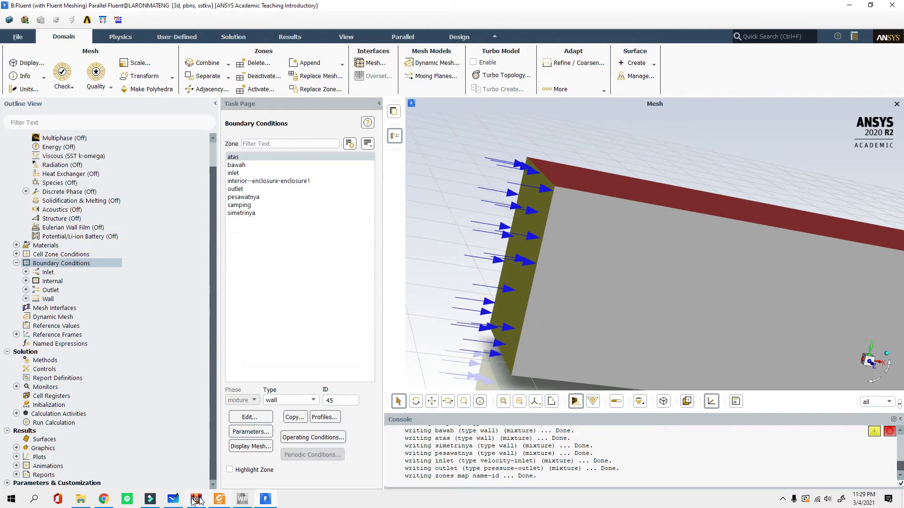
Step: Review the wall notes on the whiteboard, then return to Fluent and check the shear condition copied to the bawah wall
click(174, 499)
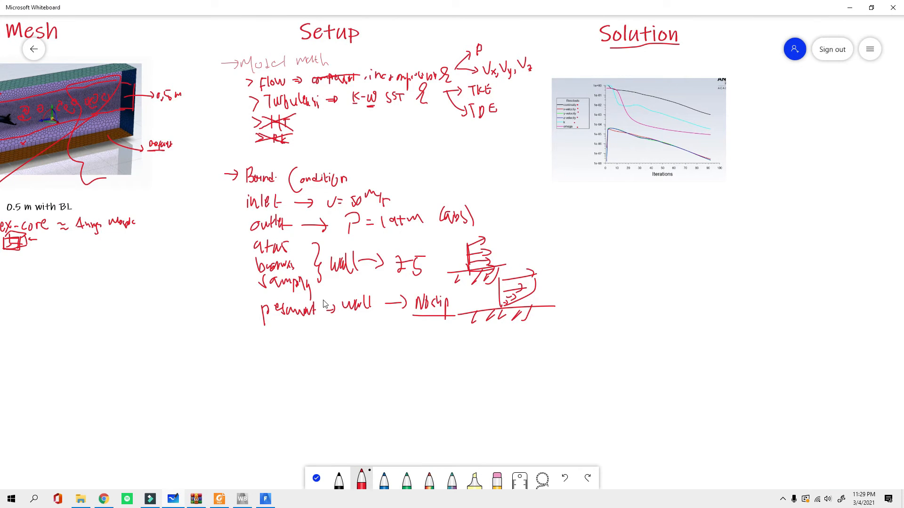
click(850, 7)
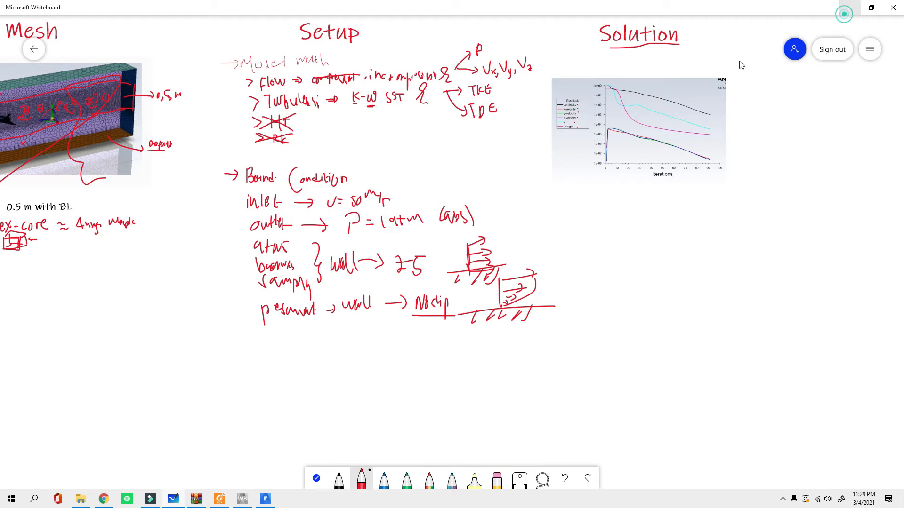
click(243, 165)
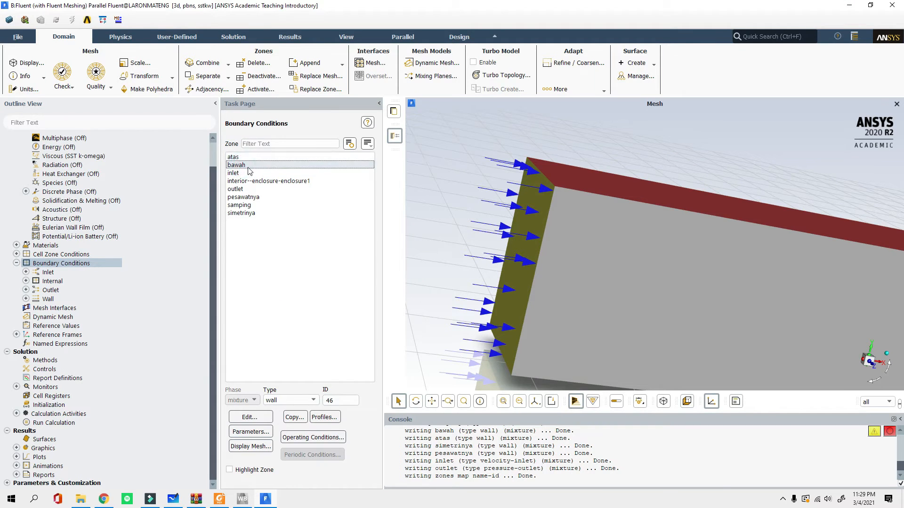
click(242, 165)
double_click(243, 165)
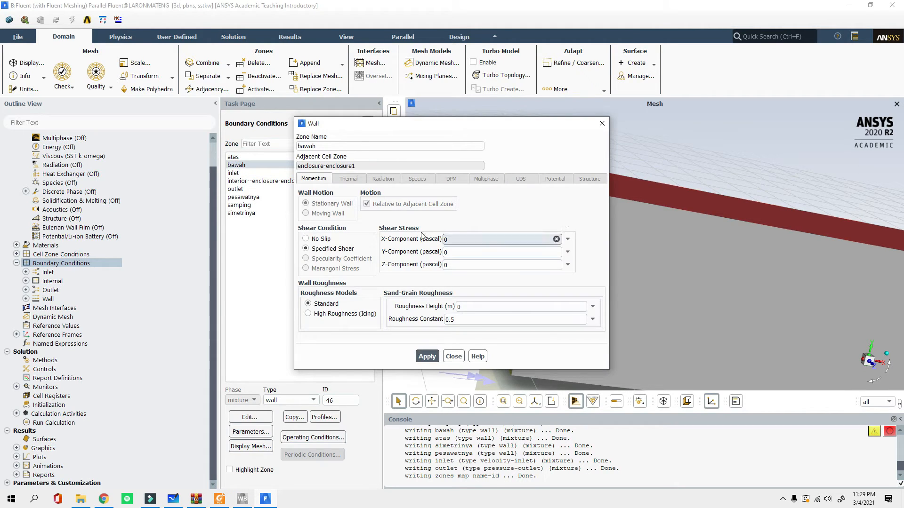
click(454, 356)
Step: Change the simetrinya zone's boundary type to symmetry and apply it
click(247, 213)
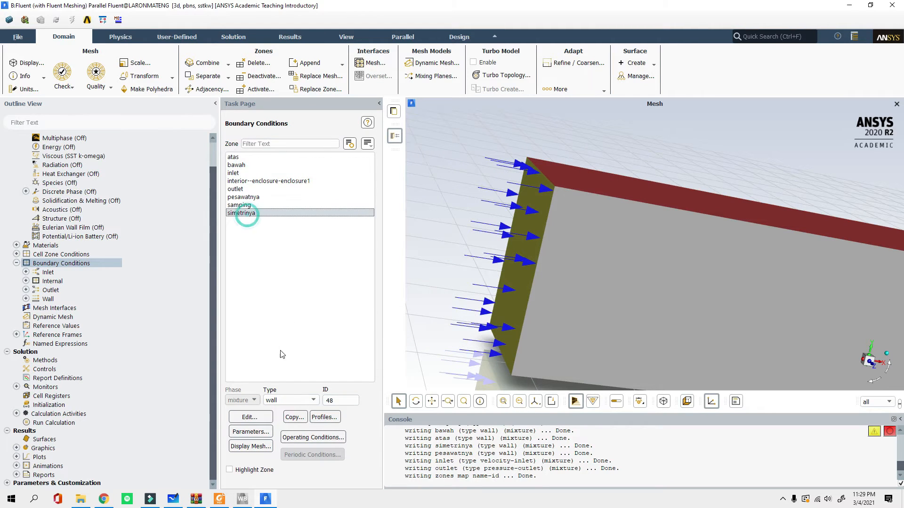
click(290, 400)
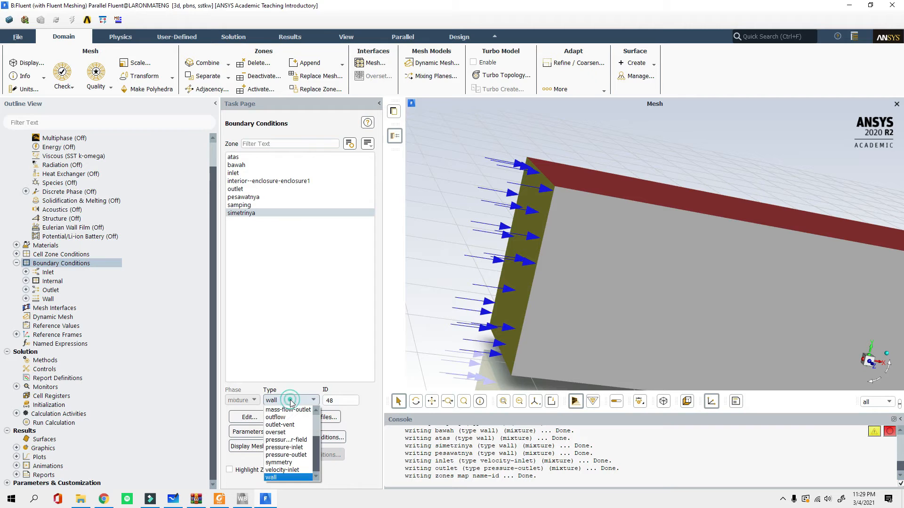
click(282, 462)
drag(550, 234, 555, 195)
click(293, 288)
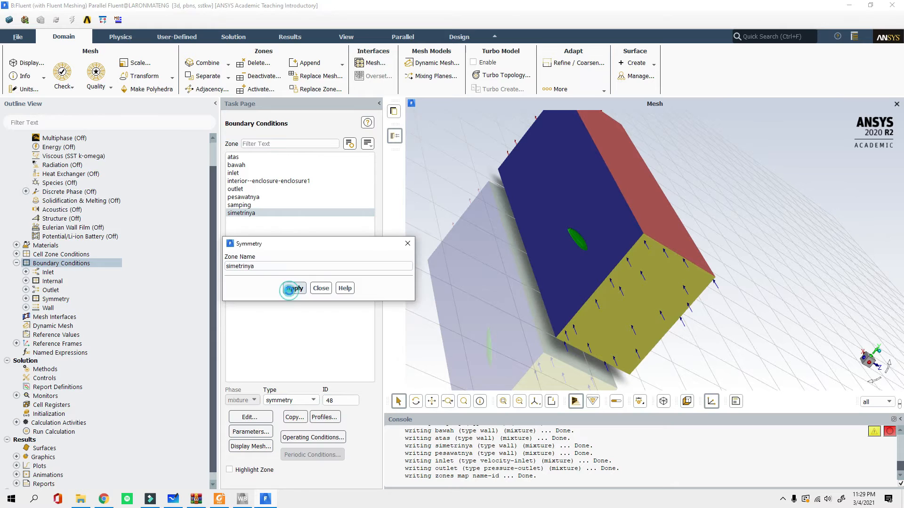
click(321, 289)
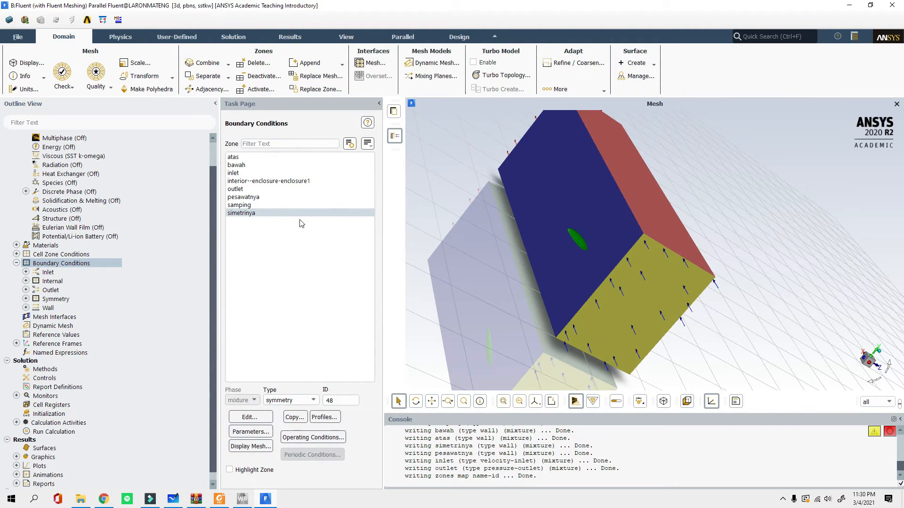
scroll(98, 327, down, 1)
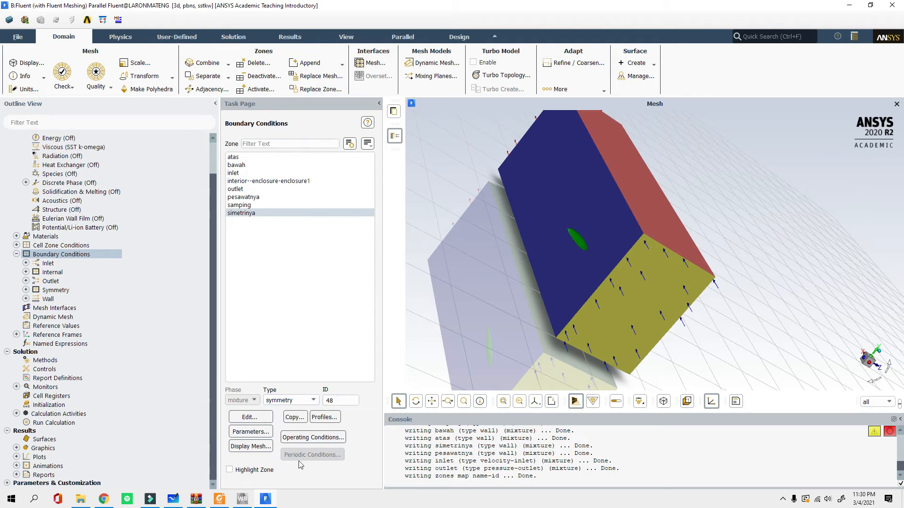
click(270, 506)
click(270, 506)
click(270, 506)
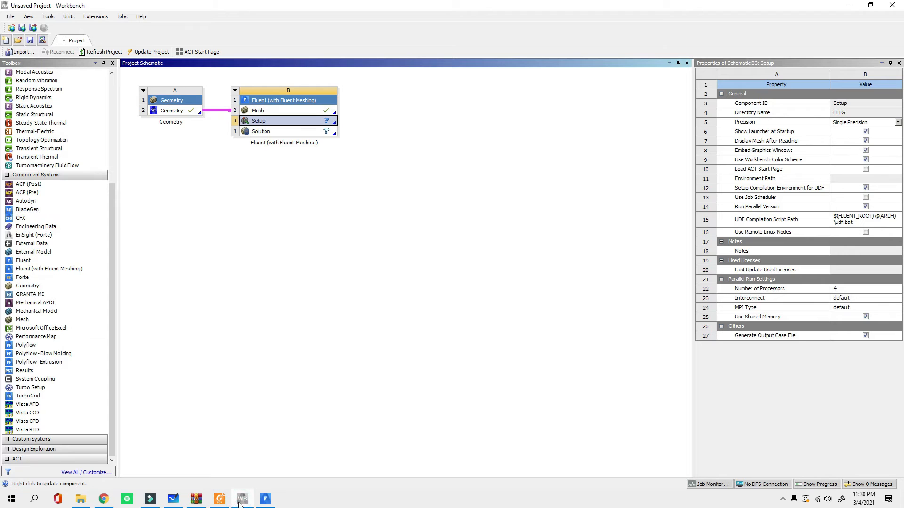
click(224, 505)
click(223, 505)
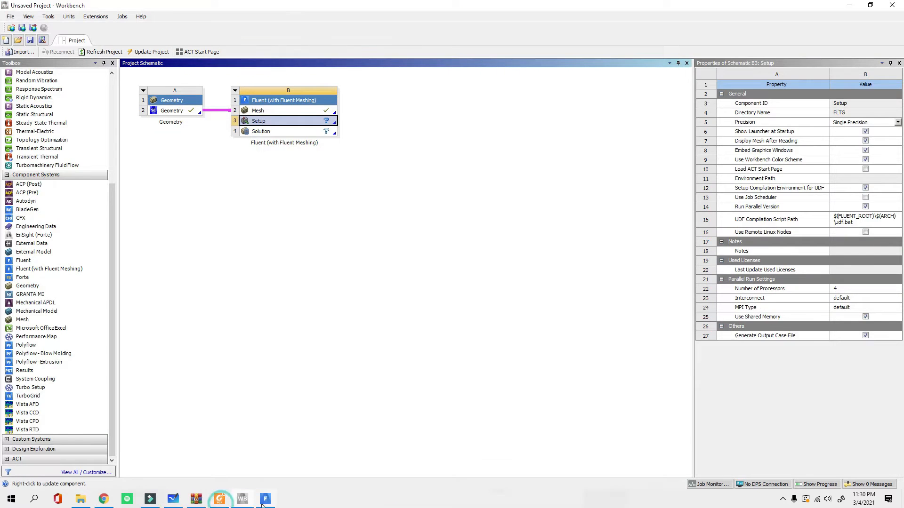
Step: Switch from Workbench to Fluent and open the case's reference values
click(265, 504)
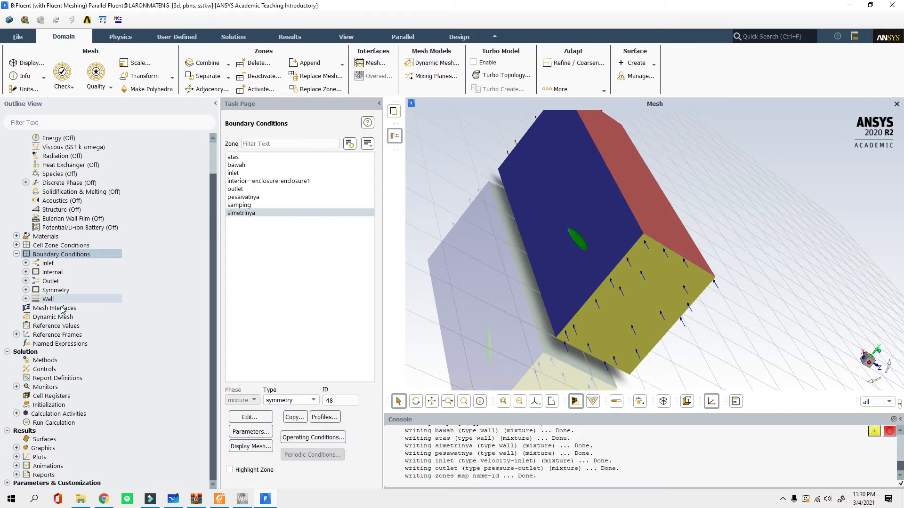
click(45, 362)
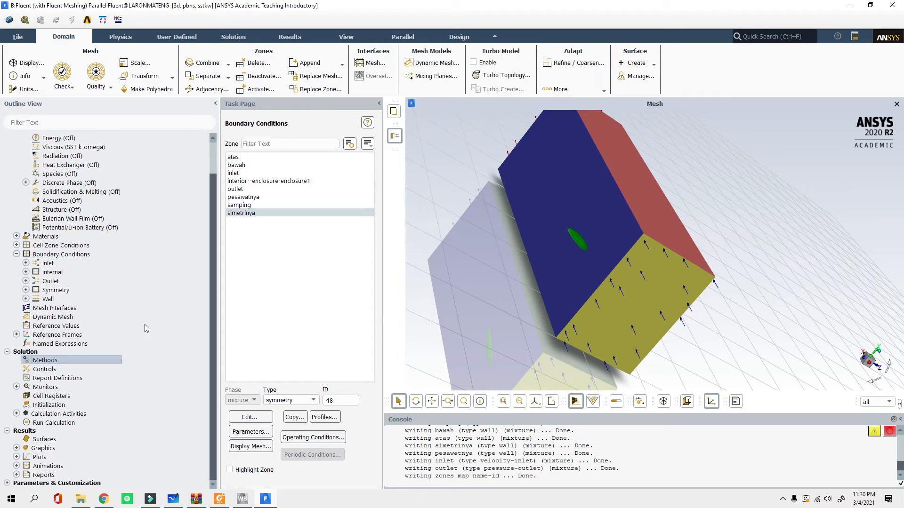
click(56, 325)
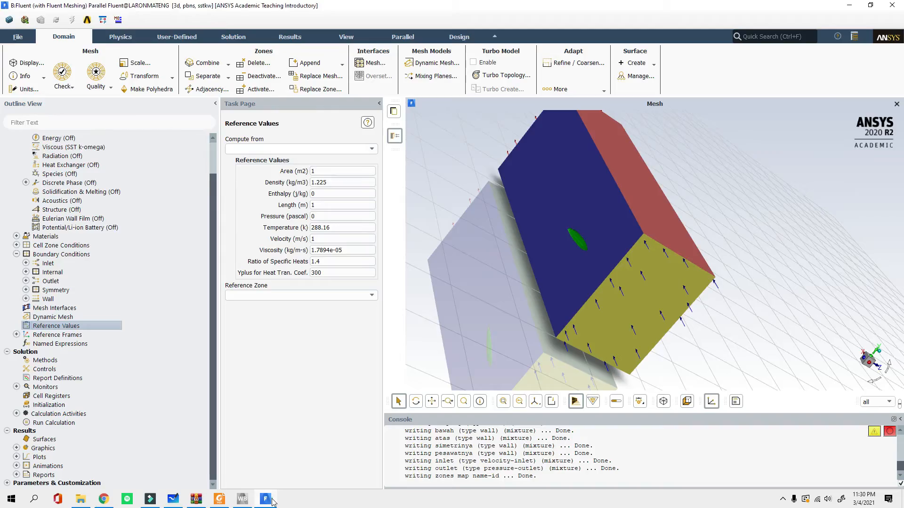
click(273, 501)
click(273, 501)
click(243, 502)
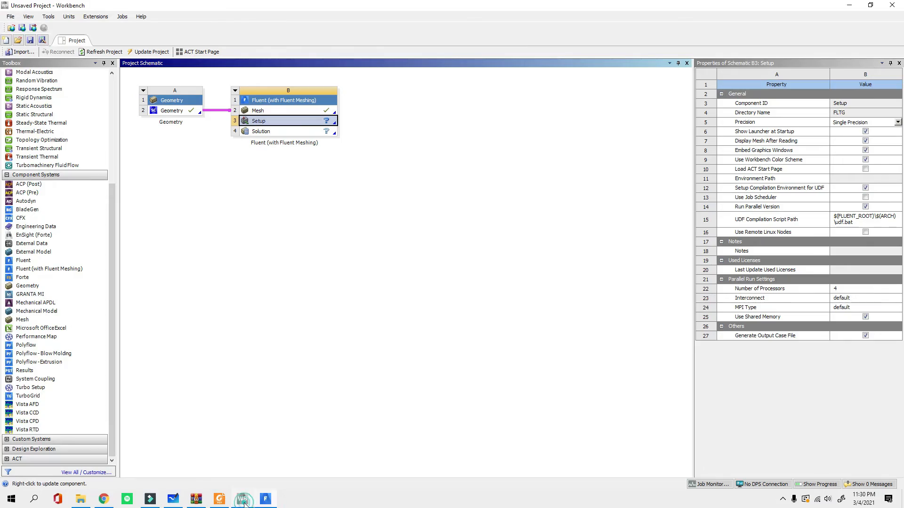
click(244, 502)
click(243, 501)
click(265, 501)
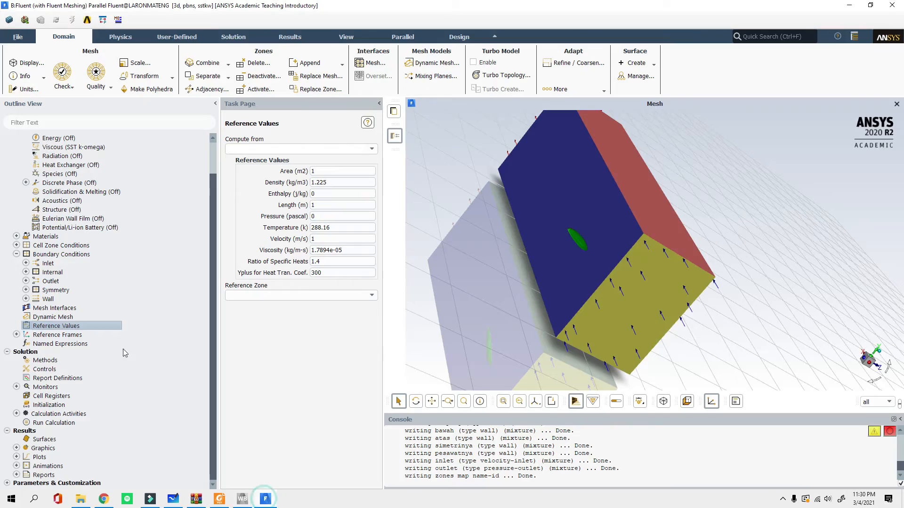
Step: Switch to the whiteboard and write the lift coefficient formula CL = L / (1/2 ρ A V²) below the boundary conditions
click(173, 499)
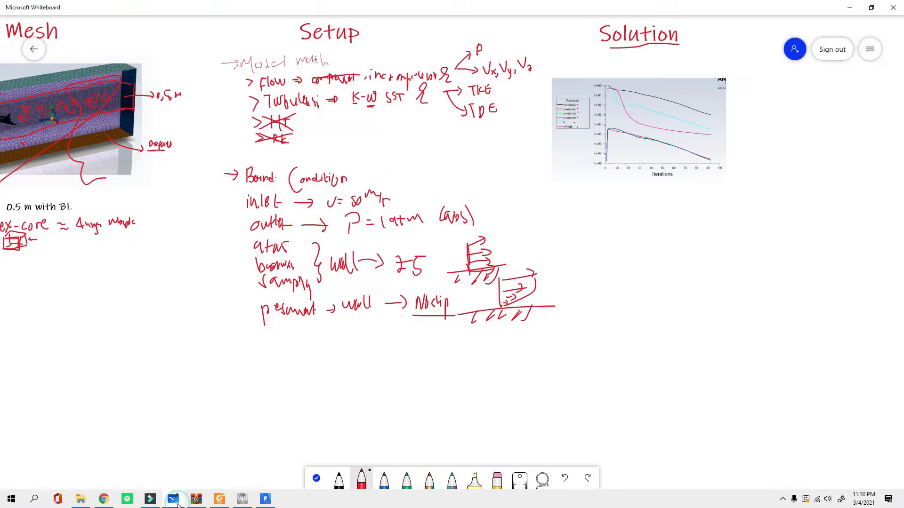
scroll(281, 335, down, 5)
scroll(309, 325, up, 5)
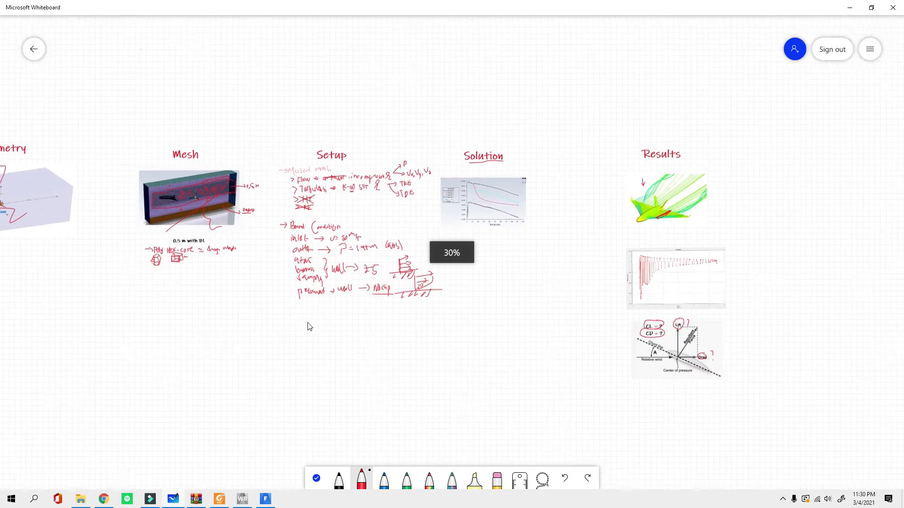
drag(277, 316, 291, 316)
drag(288, 312, 290, 318)
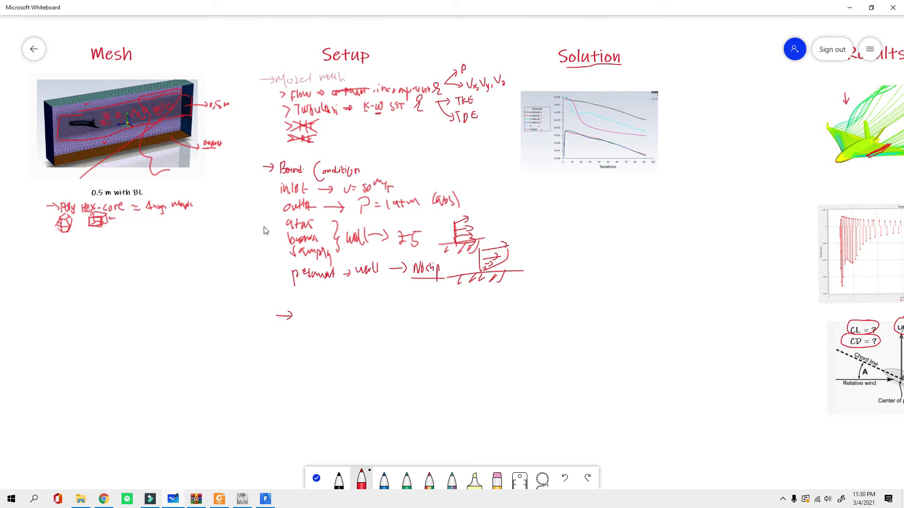
mouse_move(317, 306)
mouse_down()
mouse_move(318, 329)
mouse_move(393, 311)
mouse_move(417, 323)
mouse_move(373, 344)
mouse_move(378, 362)
mouse_move(388, 343)
mouse_move(408, 347)
mouse_move(425, 323)
mouse_move(429, 336)
mouse_up()
click(451, 339)
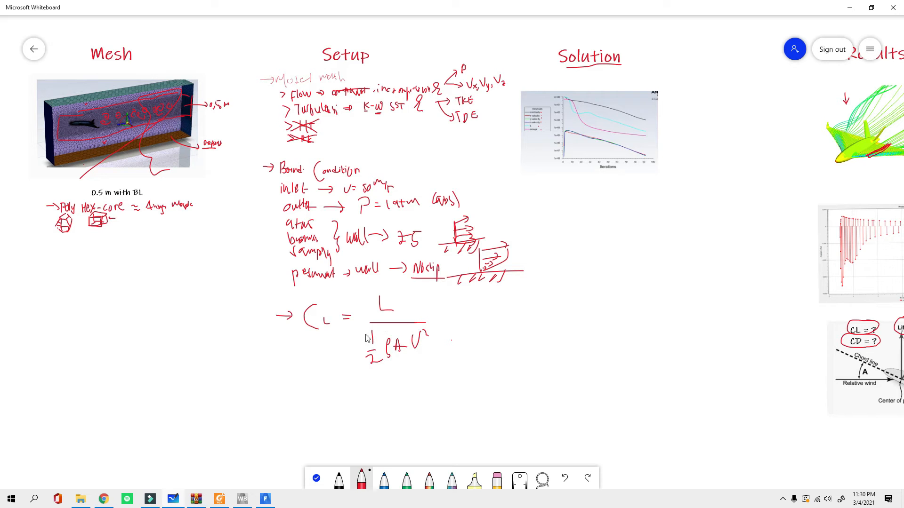
Step: Circle the lift term in the whiteboard formula and add ref subscripts to the area and velocity
mouse_move(384, 286)
mouse_down()
mouse_move(373, 305)
mouse_move(387, 305)
mouse_up()
drag(443, 316, 451, 320)
mouse_move(406, 350)
mouse_down()
mouse_move(405, 358)
mouse_move(429, 354)
mouse_up()
Step: Check the Reference Value slide in the workshop PDF, then circle the reference area in the whiteboard formula
click(229, 498)
scroll(299, 388, up, 15)
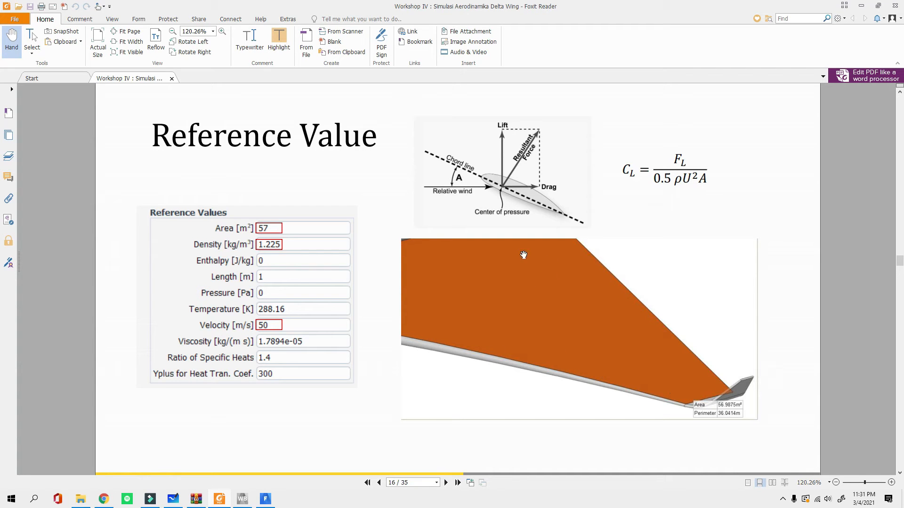
click(860, 5)
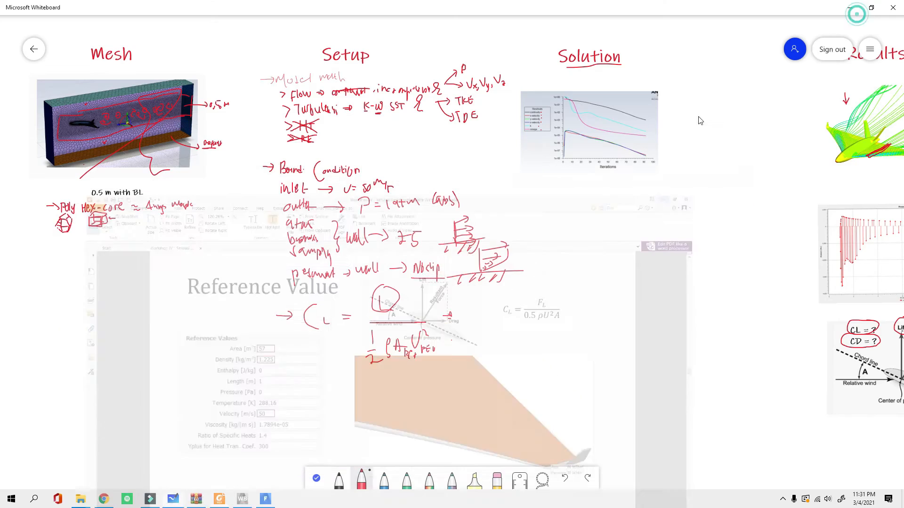
mouse_move(400, 335)
mouse_down()
mouse_move(394, 358)
mouse_move(413, 364)
mouse_up()
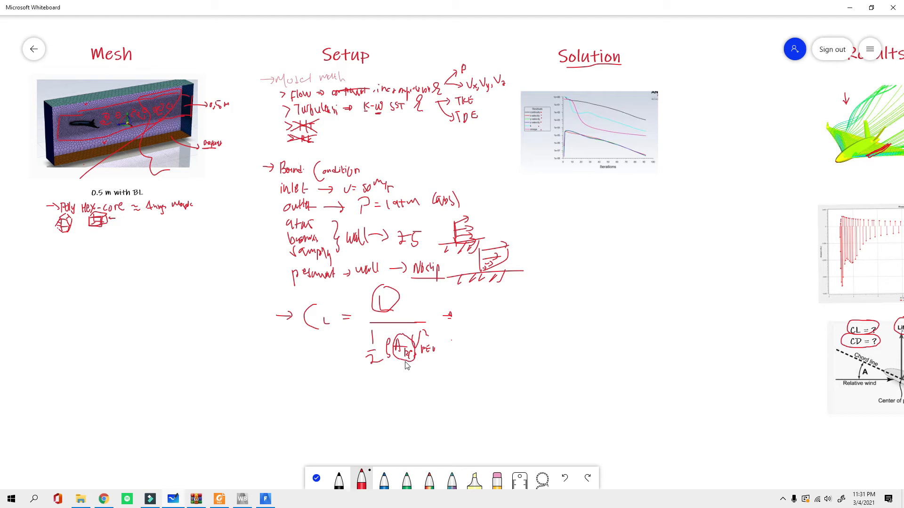
Step: Consult the Reference Value slide for the wing area and set Fluent's reference area to 57 m2
click(270, 501)
click(269, 502)
click(270, 501)
click(269, 501)
click(270, 502)
click(270, 502)
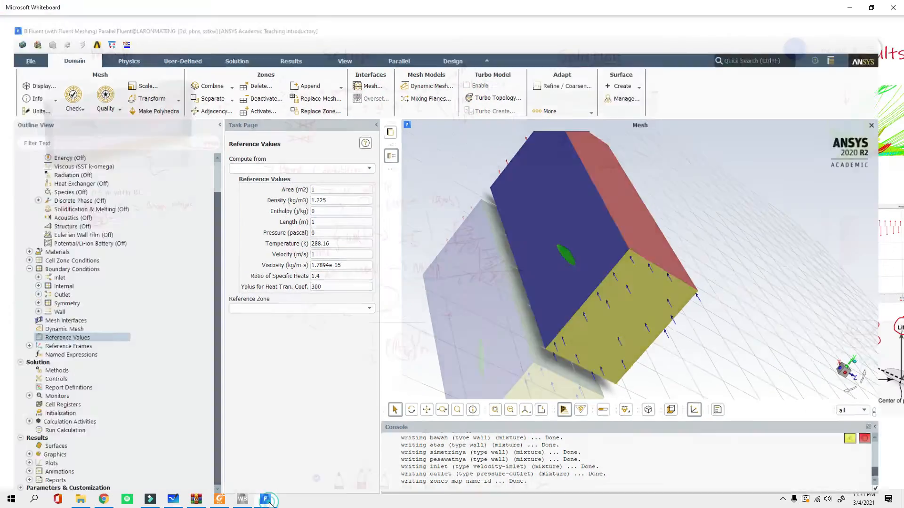
click(270, 502)
click(226, 502)
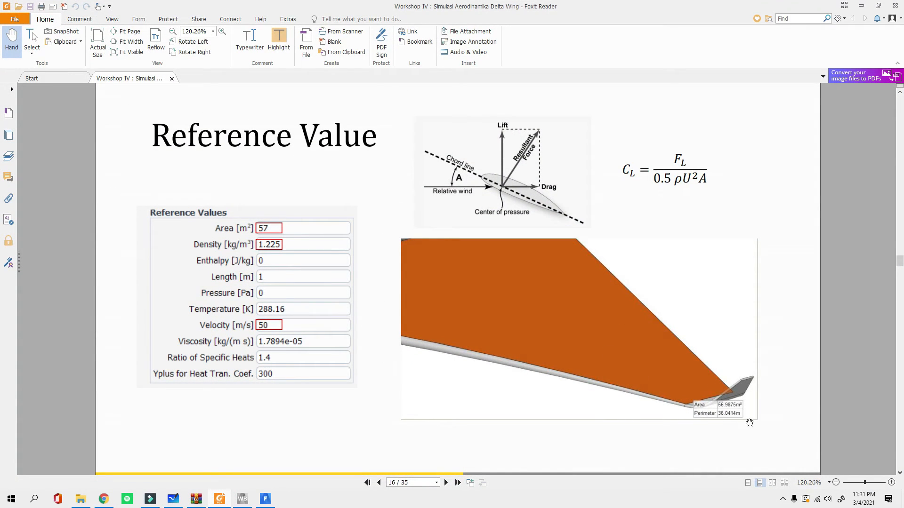
click(861, 5)
drag(321, 171, 264, 177)
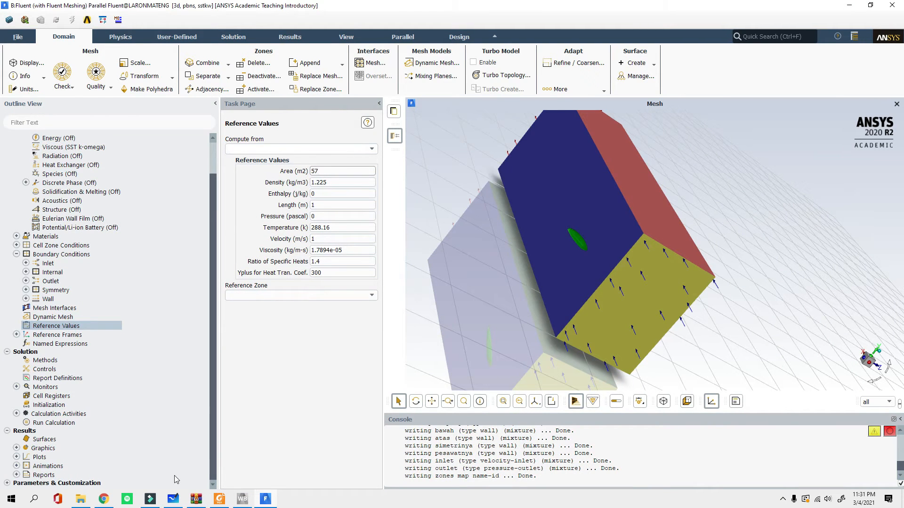
Step: Circle the density in the whiteboard formula and check the matching density reference value in Fluent
click(172, 501)
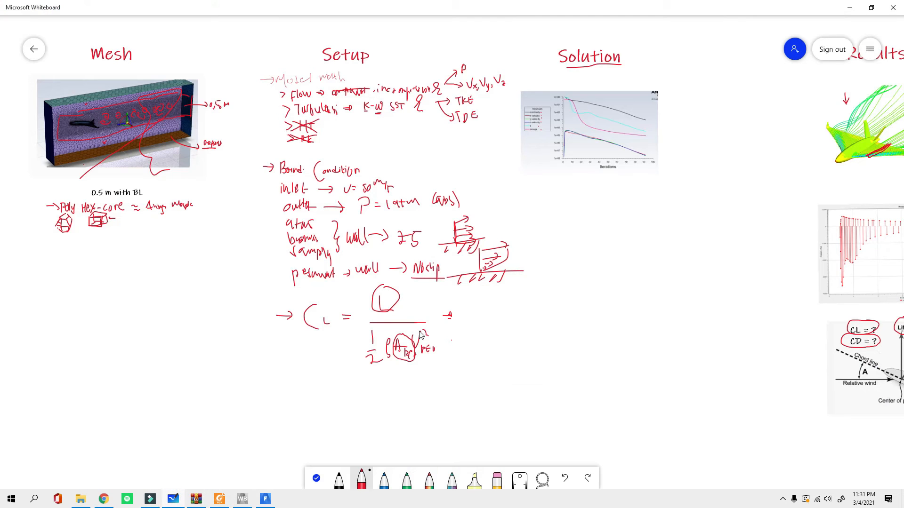
mouse_move(388, 334)
mouse_down()
mouse_move(383, 364)
mouse_move(385, 335)
mouse_move(399, 361)
mouse_up()
click(265, 500)
double_click(319, 182)
Step: Circle the reference velocity in the whiteboard formula, then set Fluent's reference velocity to 50 m/s
click(267, 504)
mouse_move(431, 328)
mouse_down()
mouse_move(408, 343)
mouse_move(442, 358)
mouse_move(432, 330)
mouse_up()
click(267, 502)
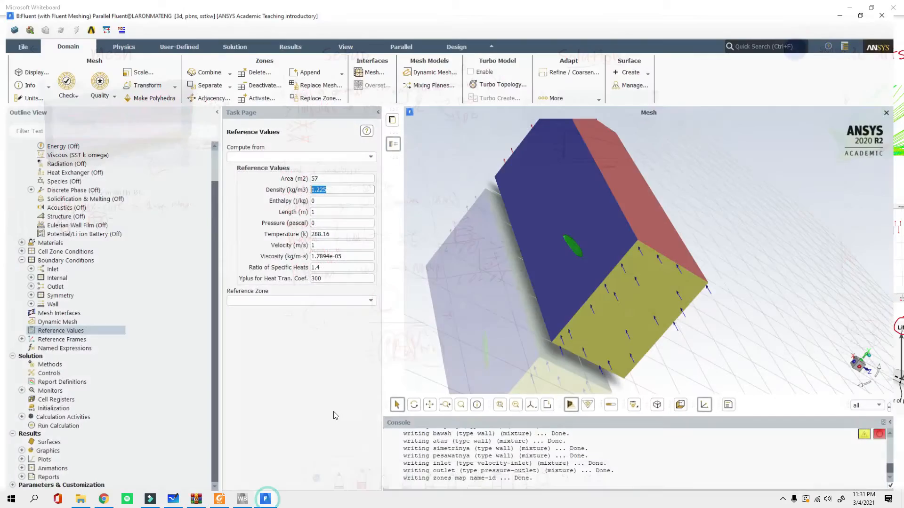
double_click(321, 239)
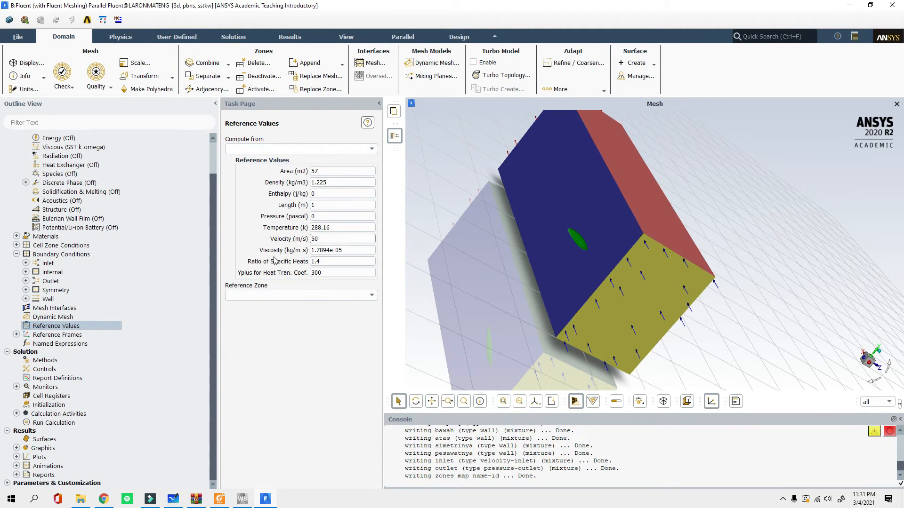
Step: Return to the whiteboard, circle the lift term again and add a handwritten mark beside the lift coefficient formula
click(271, 502)
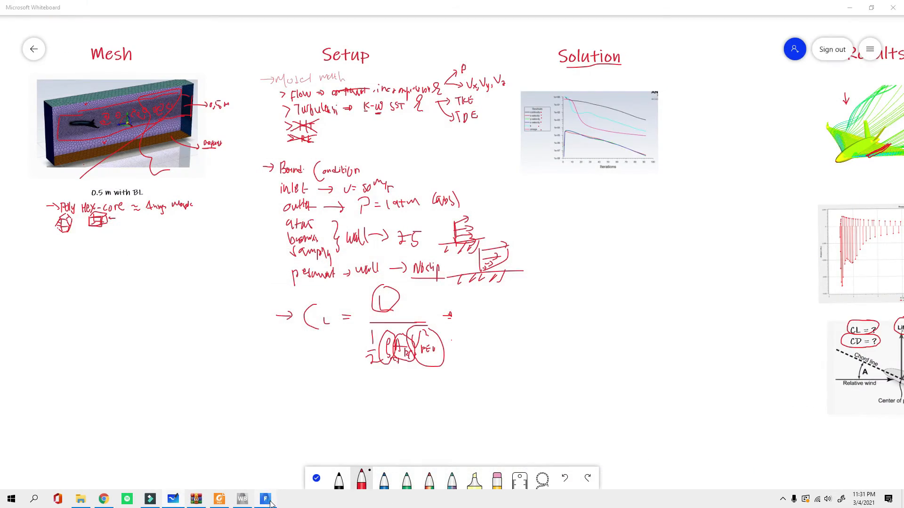
click(266, 499)
click(266, 499)
click(270, 503)
click(271, 503)
mouse_move(382, 284)
mouse_down()
mouse_move(390, 312)
mouse_move(386, 283)
mouse_up()
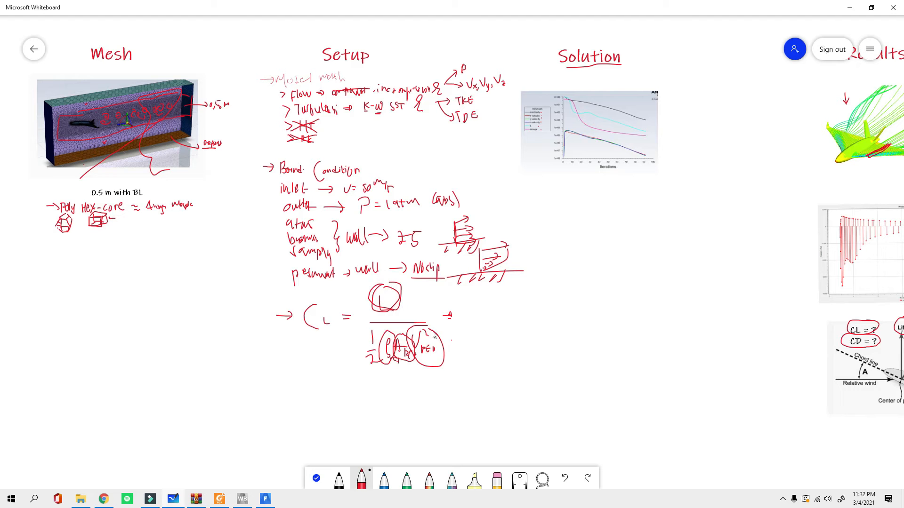
mouse_move(459, 329)
mouse_down()
mouse_move(471, 306)
mouse_move(474, 327)
mouse_up()
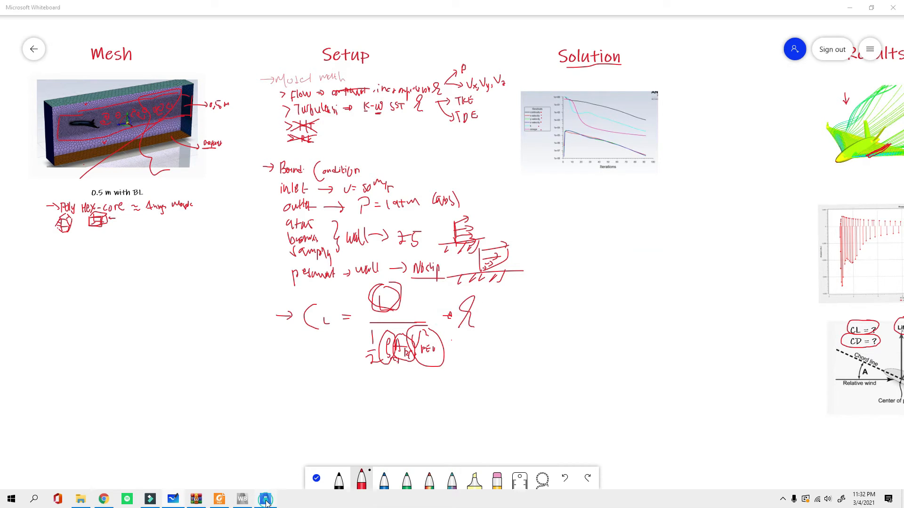
Step: Switch to Fluent and review the area, enthalpy, pressure and velocity reference values
click(266, 499)
click(329, 242)
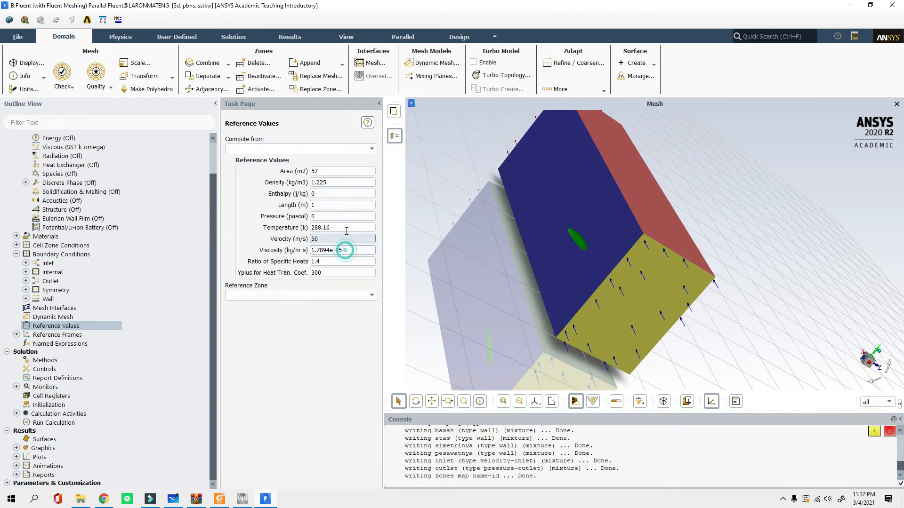
click(348, 168)
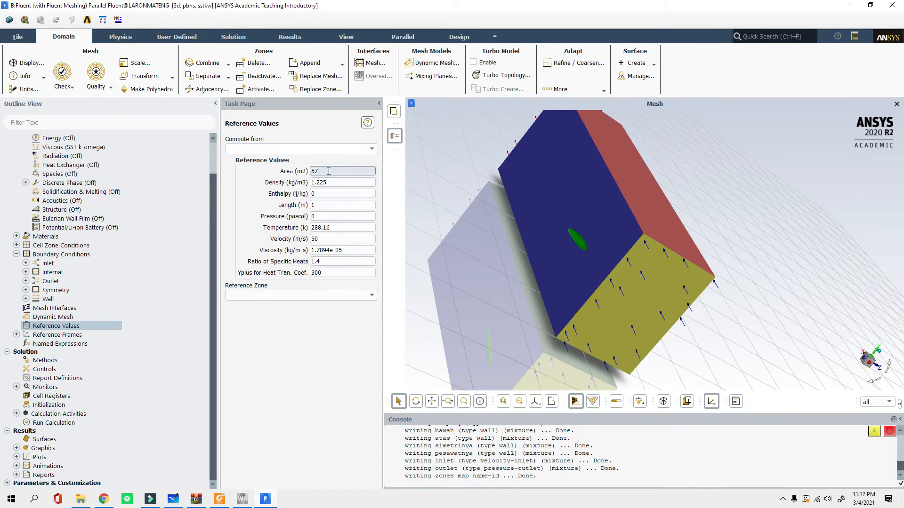
click(325, 193)
drag(320, 207, 287, 219)
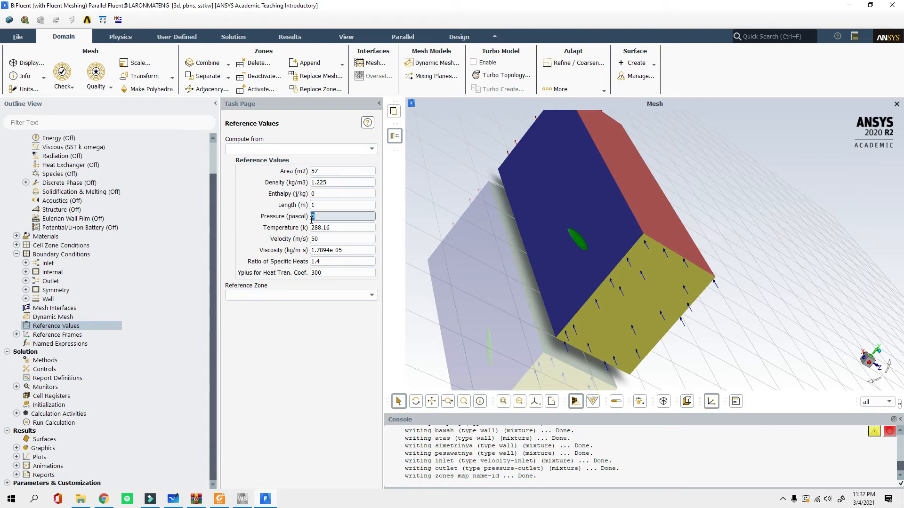
drag(325, 240, 302, 242)
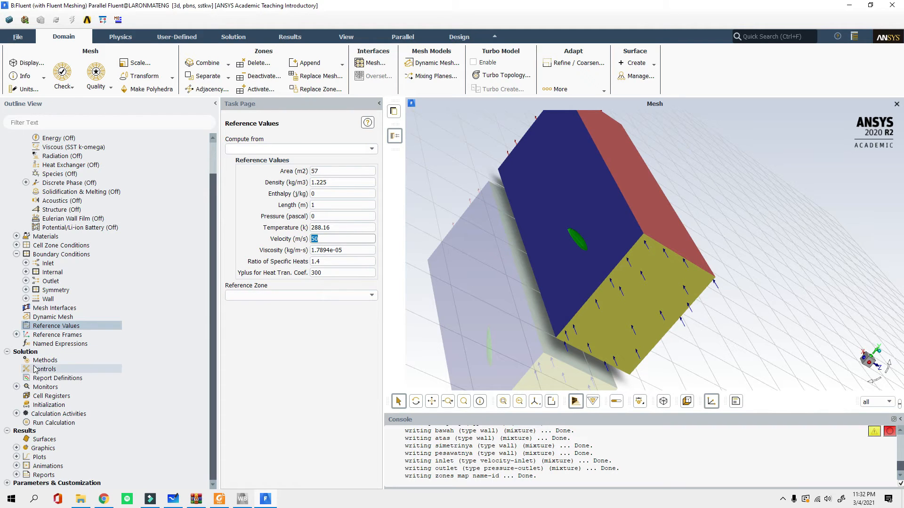
Step: Review the solution methods and the relaxation factors in the solution controls, then briefly view the report definitions
click(68, 361)
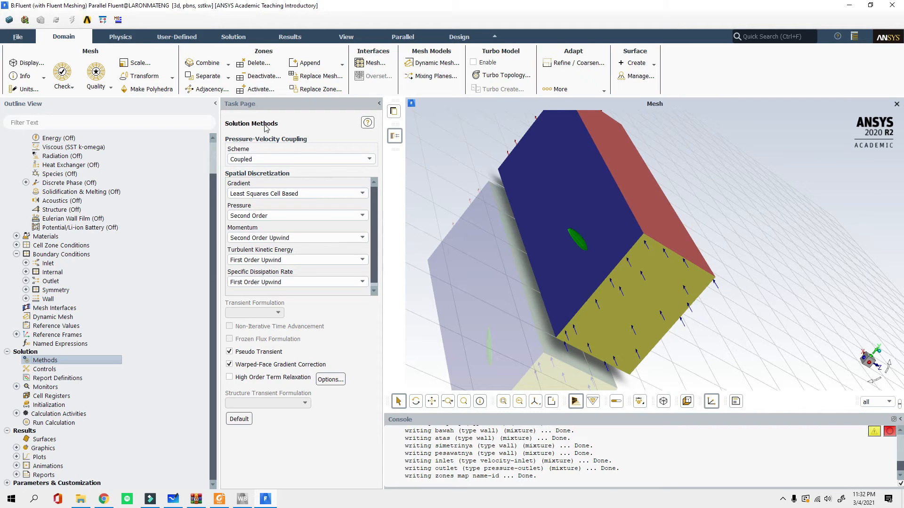
click(52, 370)
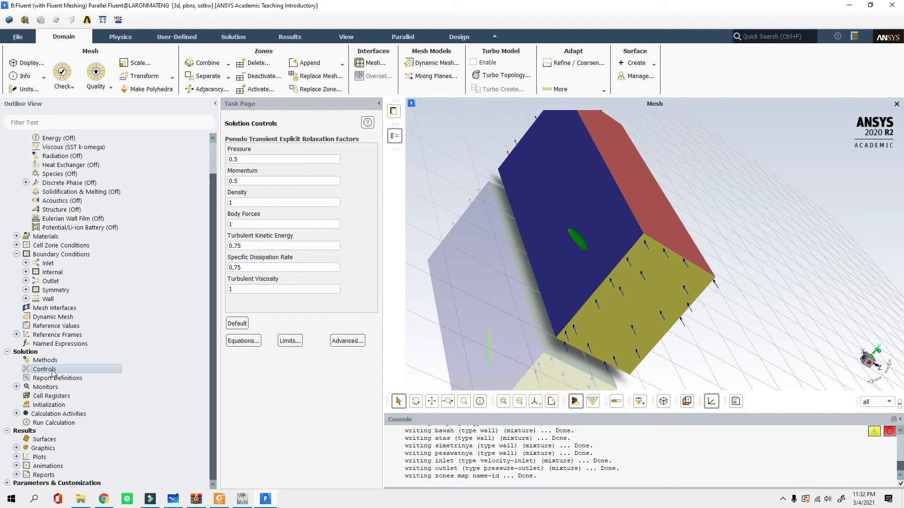
double_click(60, 381)
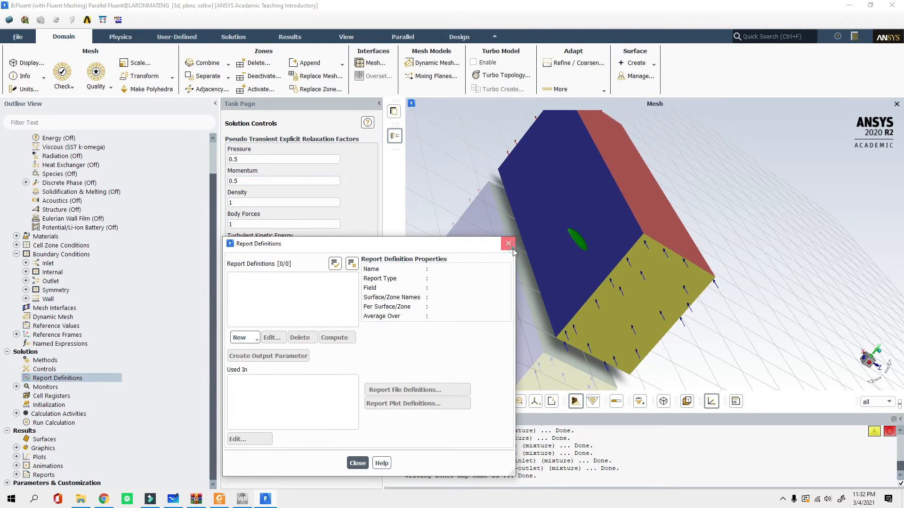
click(512, 245)
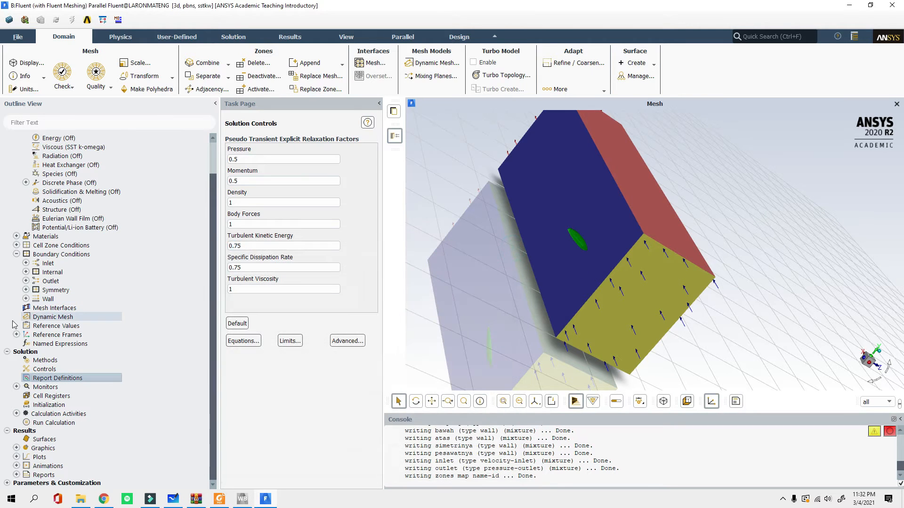
Step: Create a lift force report definition named cl and assign it to the pesawatnya wall zone
double_click(63, 378)
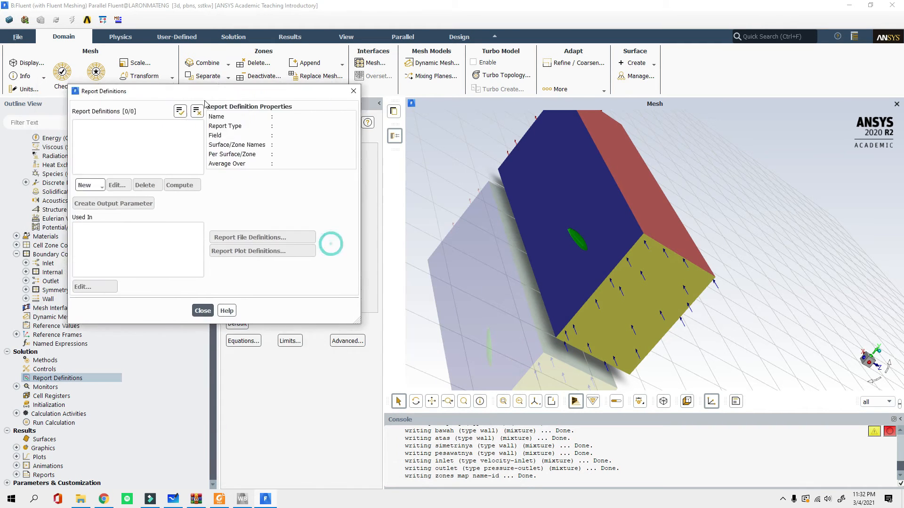
mouse_move(208, 270)
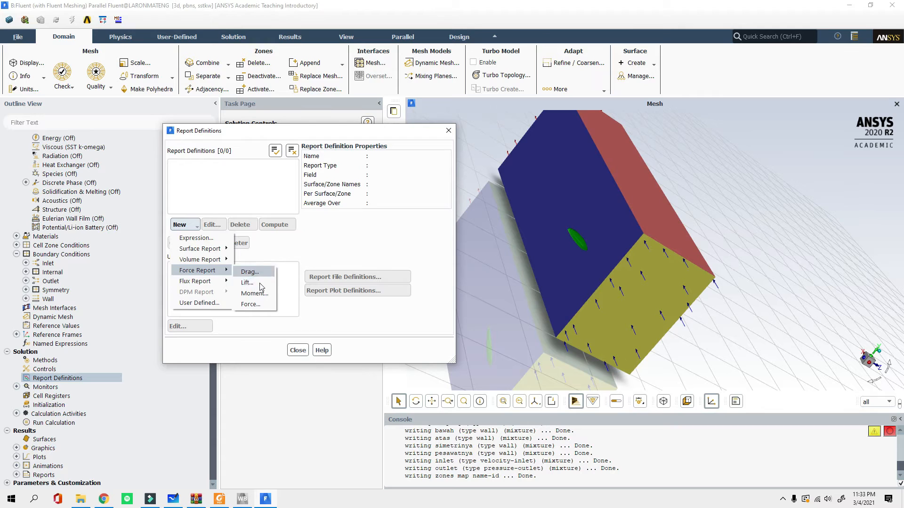
click(250, 282)
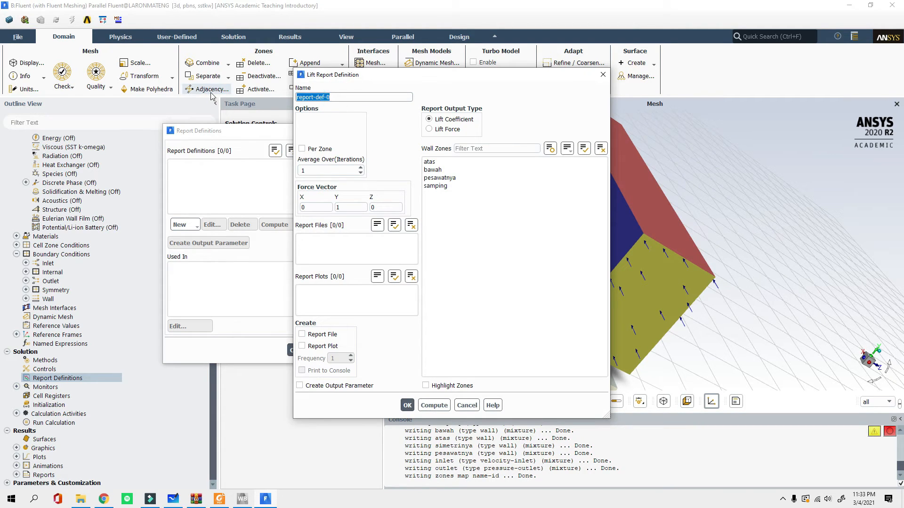
text(cl)
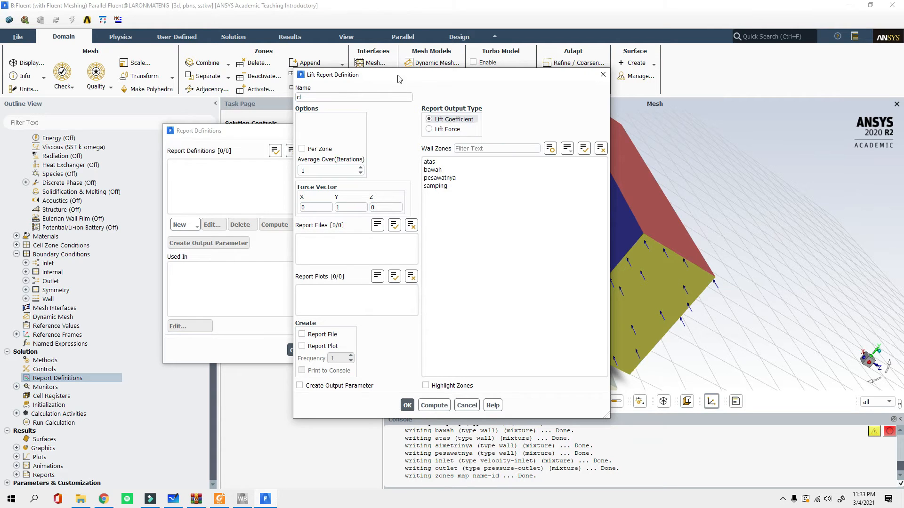
click(450, 178)
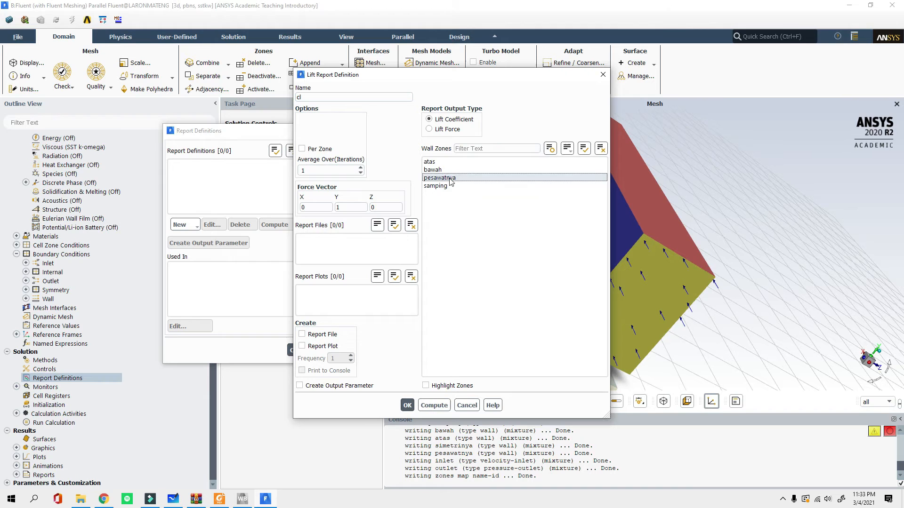
click(350, 207)
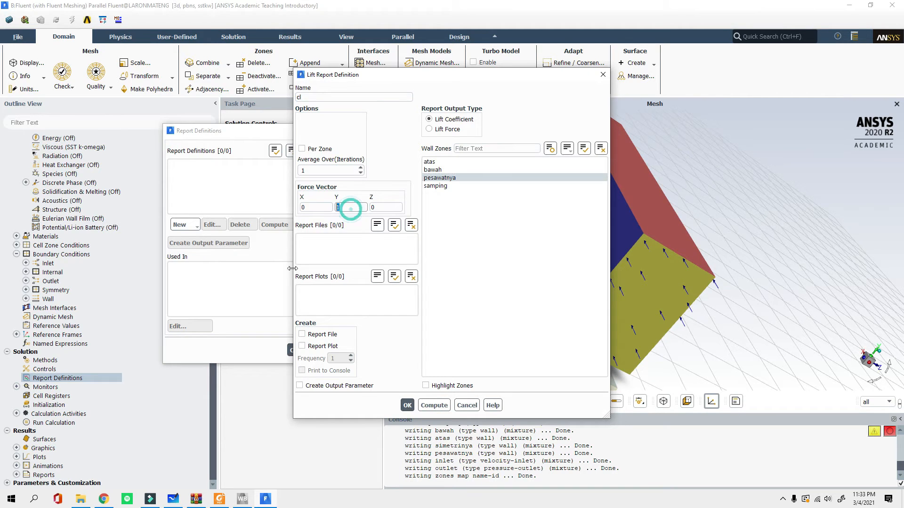
scroll(753, 262, up, 5)
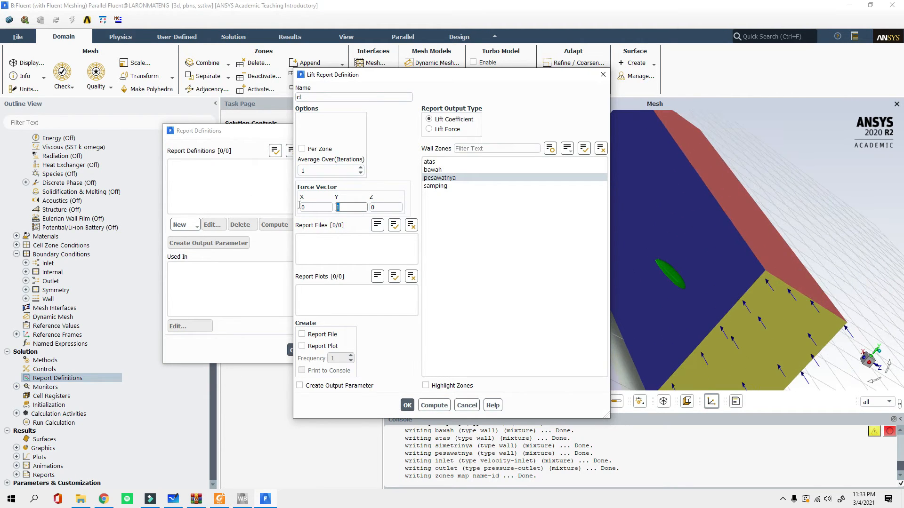
Step: Check the lift direction on the whiteboard's airfoil force diagram, then return to Fluent and compare it with the domain's Y axis
click(218, 502)
click(218, 503)
click(173, 500)
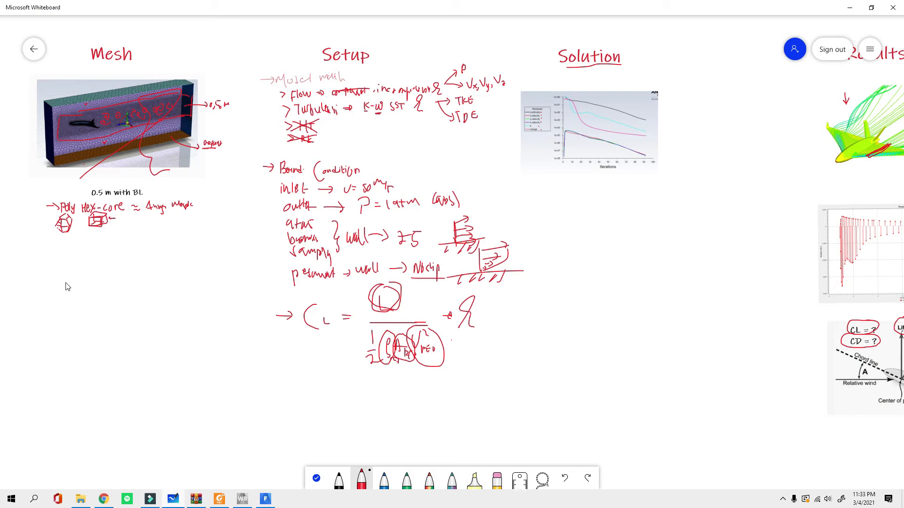
ctrl+scroll(265, 324, down, 5)
ctrl+scroll(574, 348, up, 6)
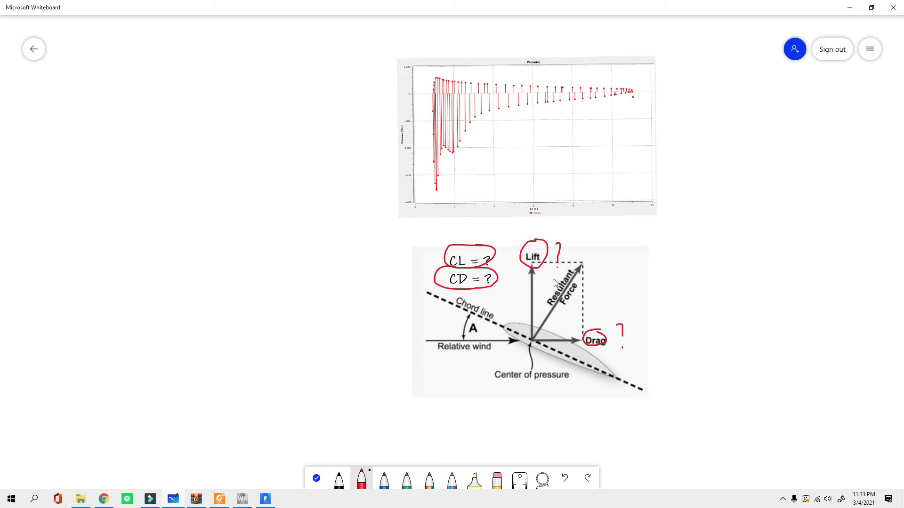
click(849, 8)
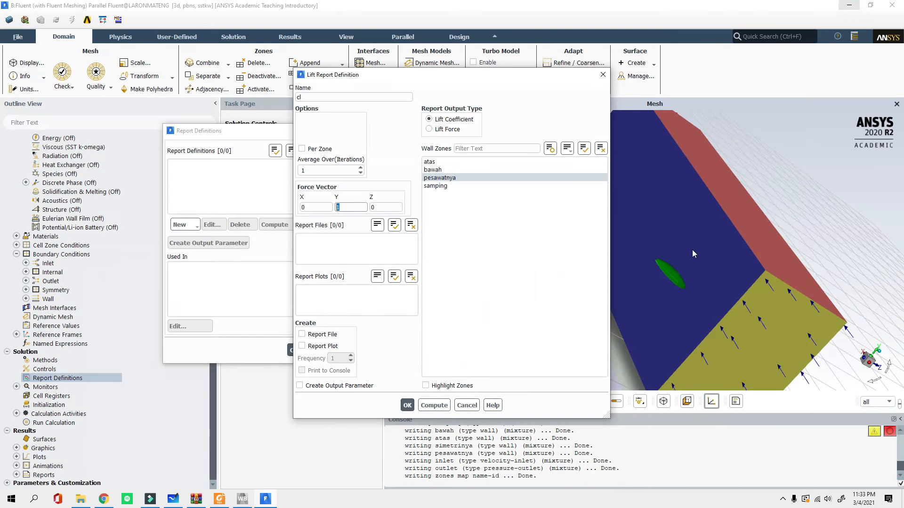
drag(699, 278, 871, 354)
drag(798, 297, 669, 246)
double_click(353, 207)
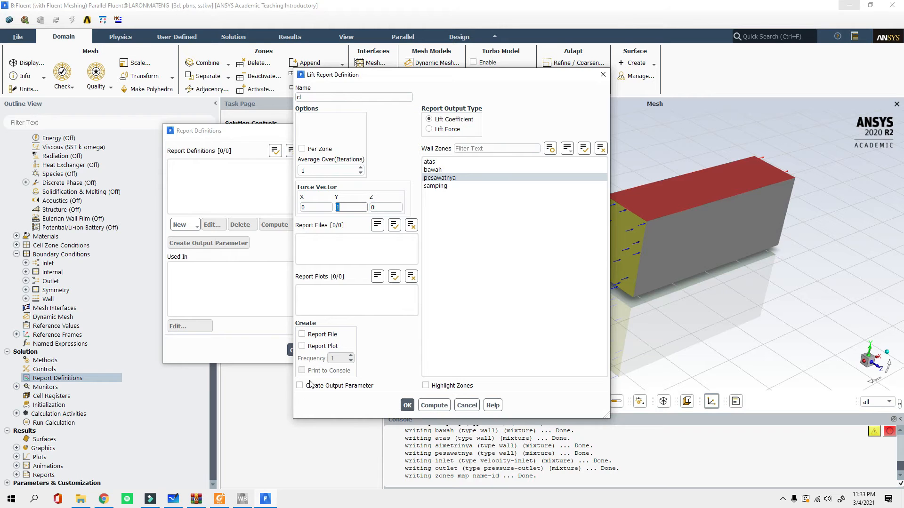
Step: Output the lift coefficient for cl with a report file, report plot and console printing, and confirm the definition
click(447, 120)
click(324, 334)
click(325, 346)
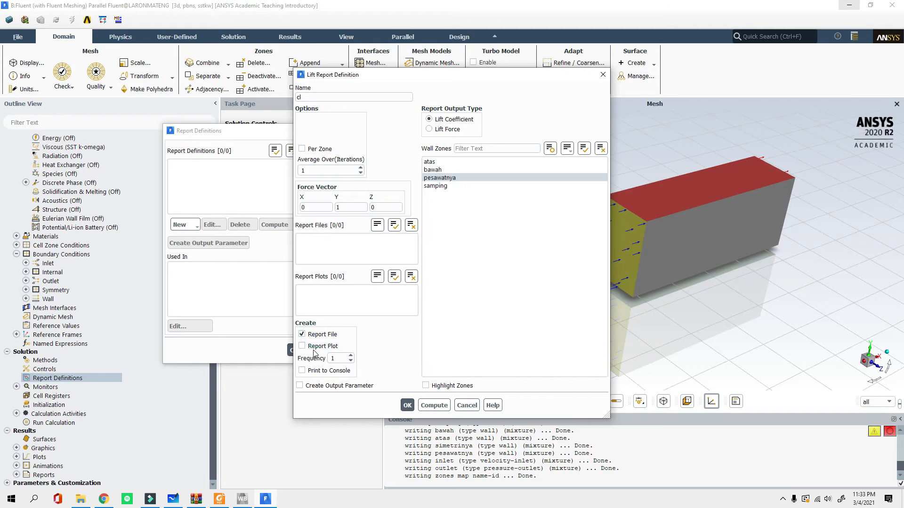
click(314, 372)
click(407, 405)
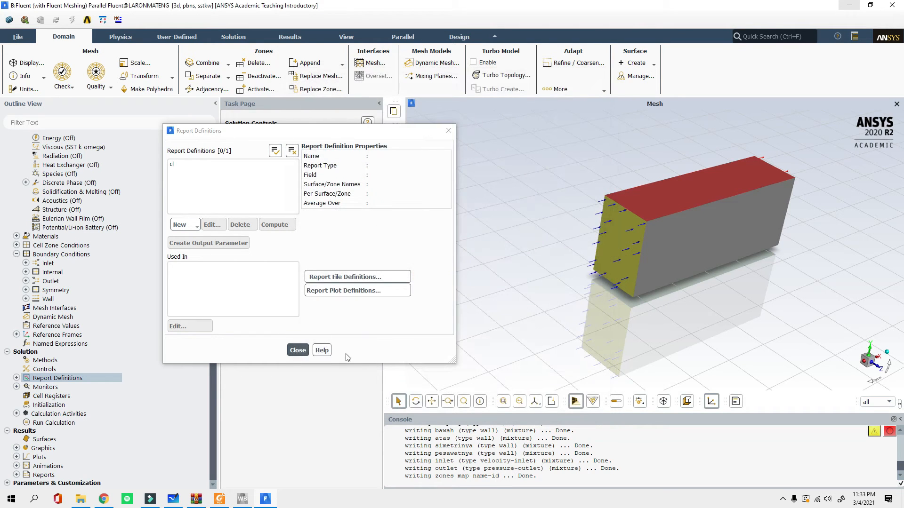
Step: Add a drag force report definition and name it cd
click(183, 225)
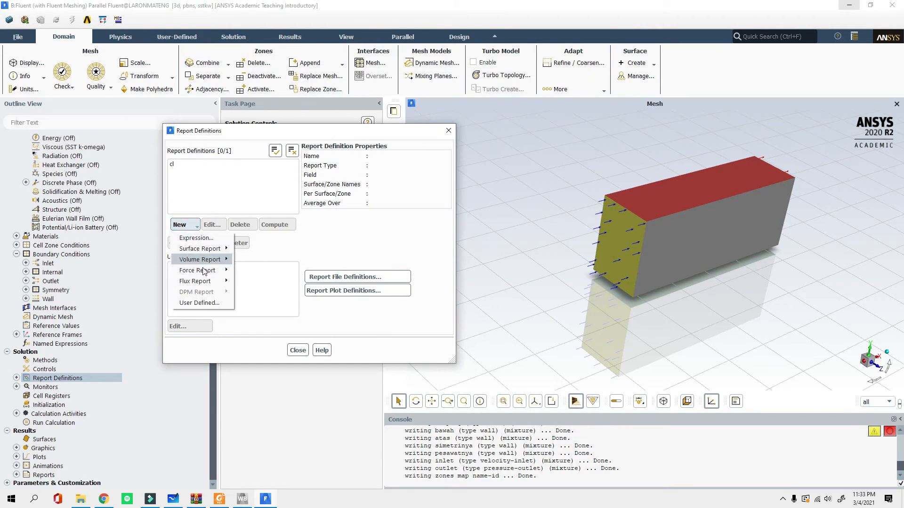
mouse_move(205, 271)
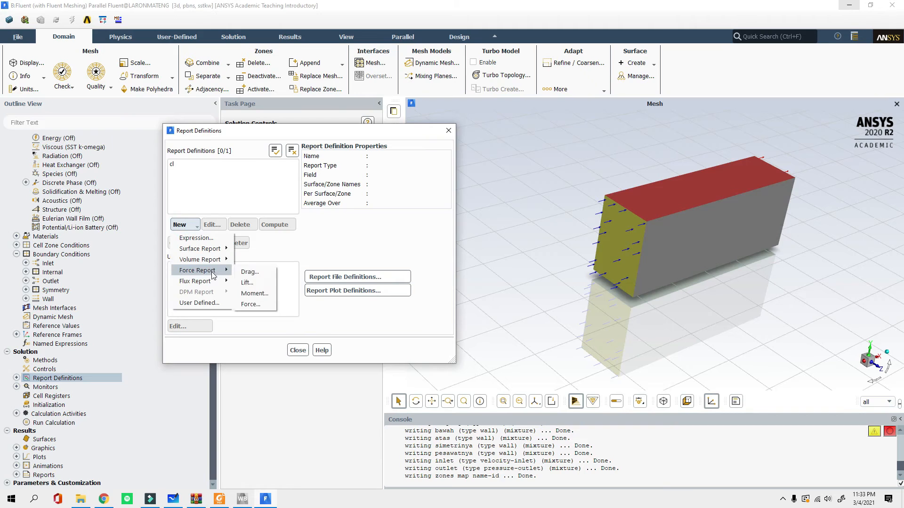
click(256, 276)
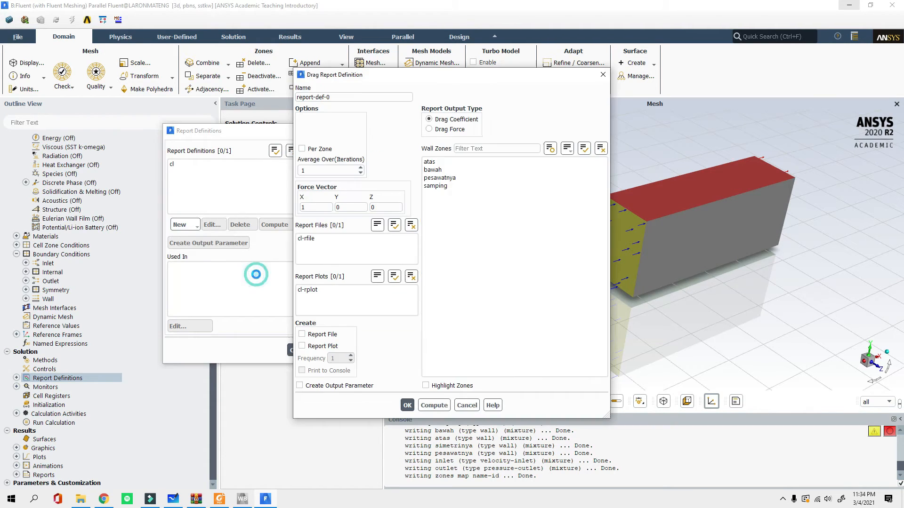
click(345, 97)
text(cd)
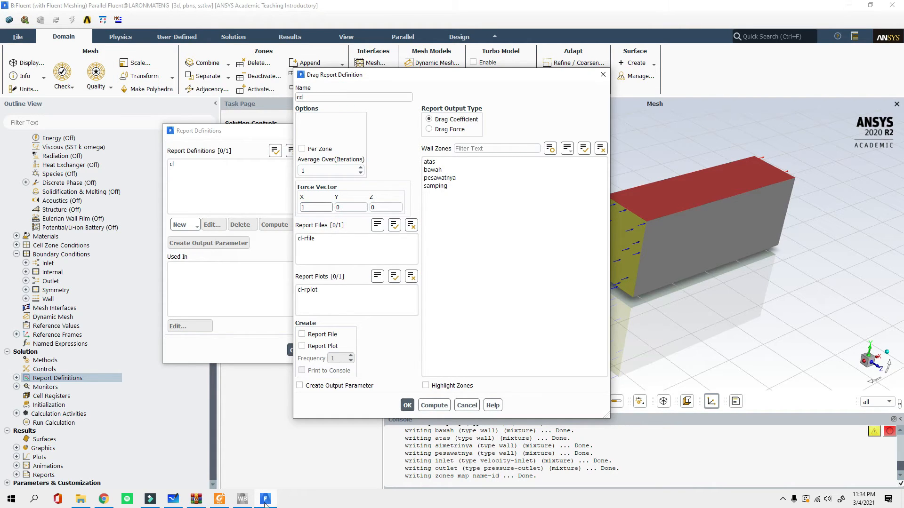
Step: Check the drag direction on the whiteboard's force diagram, then return to Fluent and compare it with the inlet flow and X force vector
click(174, 499)
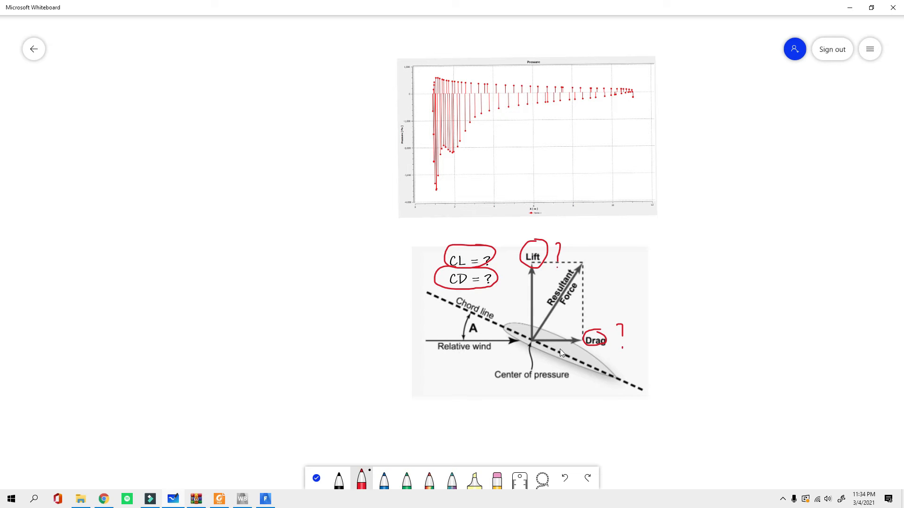
click(259, 500)
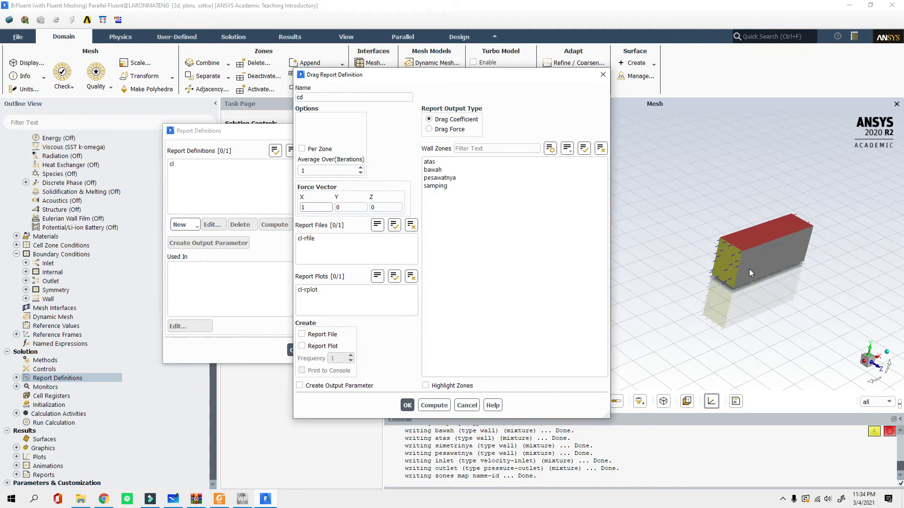
scroll(749, 269, up, 5)
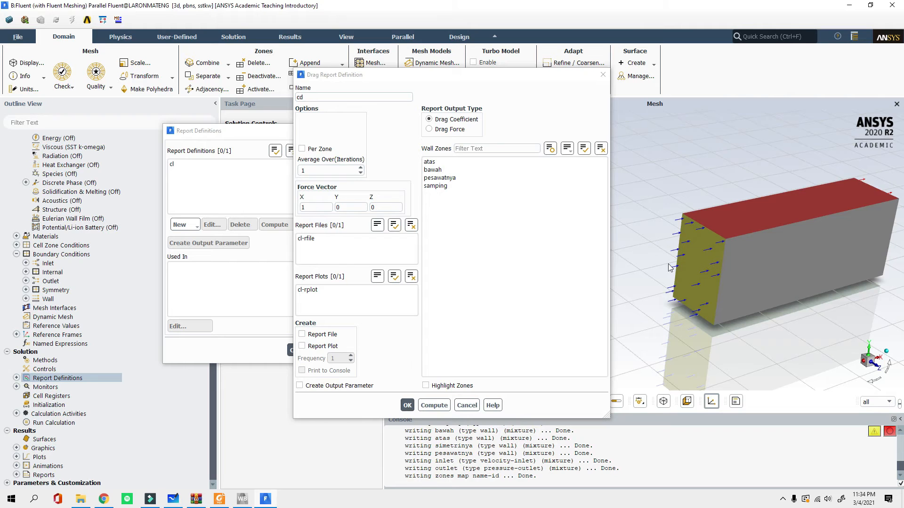
drag(830, 249, 899, 249)
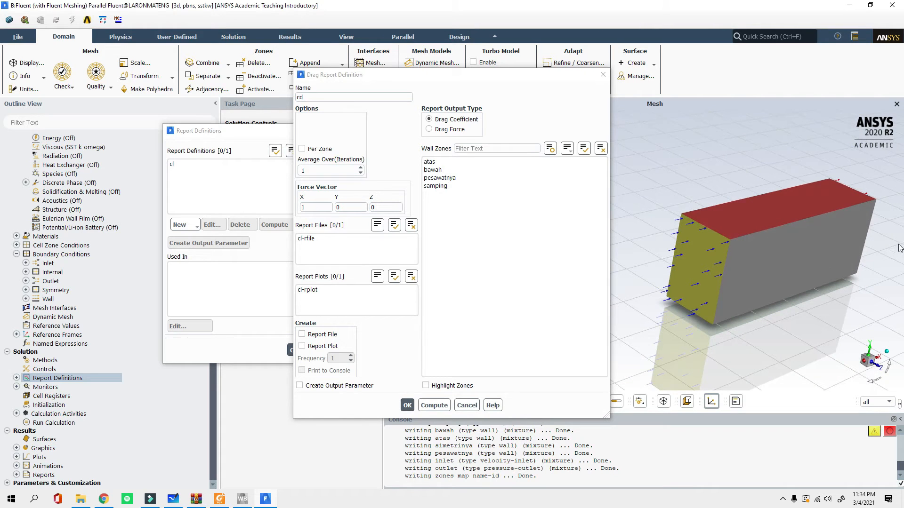
click(301, 208)
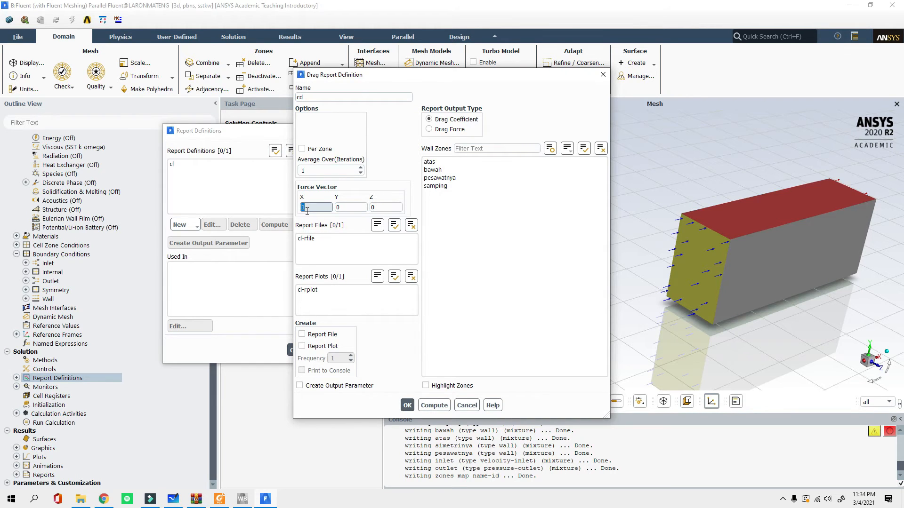
Step: Assign cd to the pesawatnya wall zone, enable its report file, report plot and console printing, and finish the report definitions
click(437, 178)
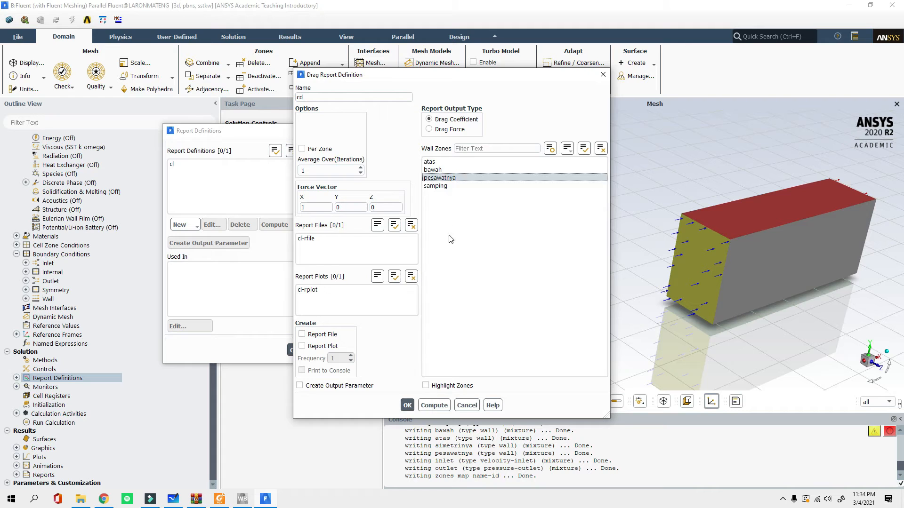
click(302, 334)
click(301, 346)
click(302, 371)
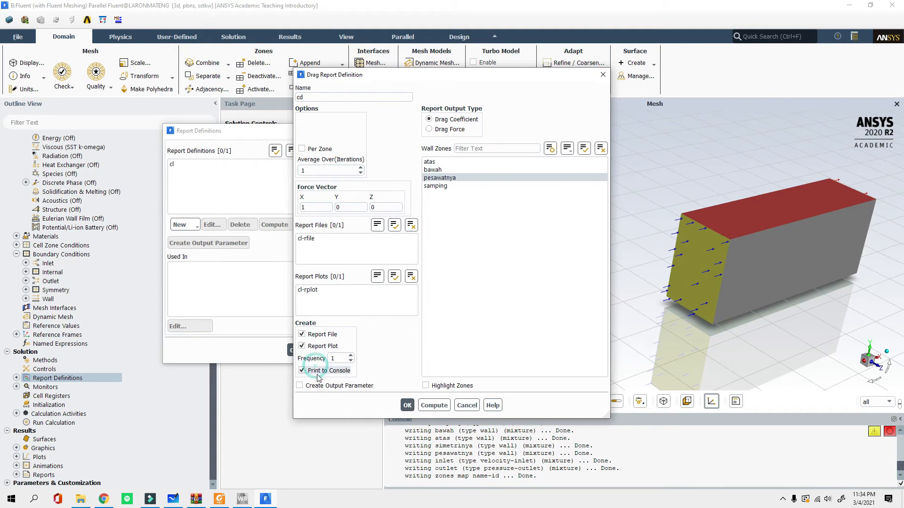
click(407, 405)
click(297, 349)
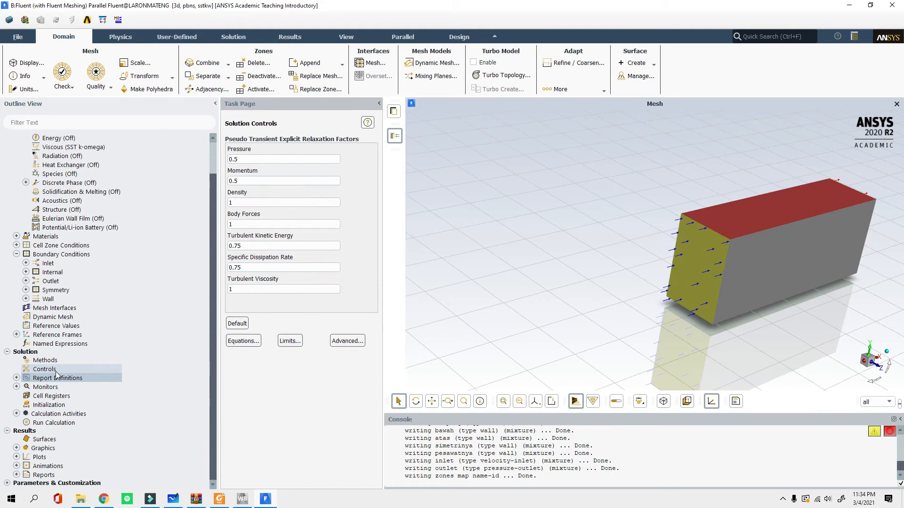
Step: Initialize the solution using Standard Initialization with initial values computed from the inlet
click(63, 406)
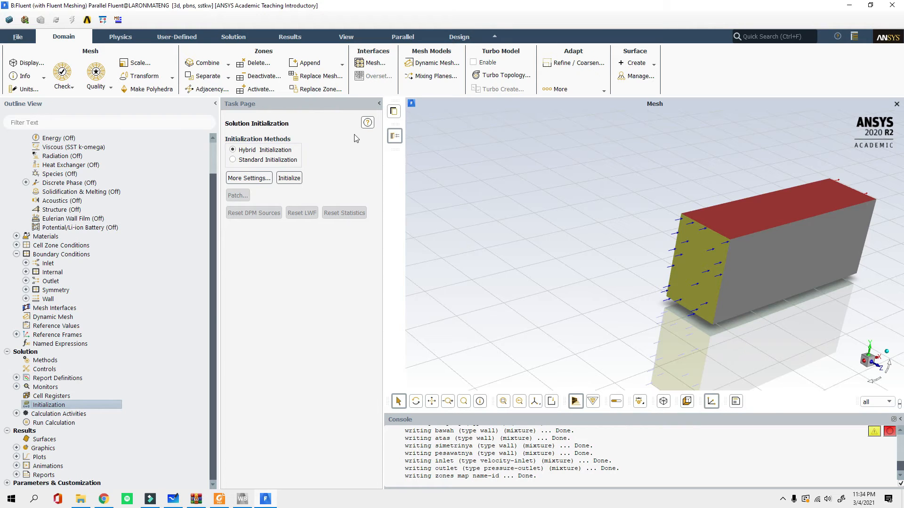
click(275, 163)
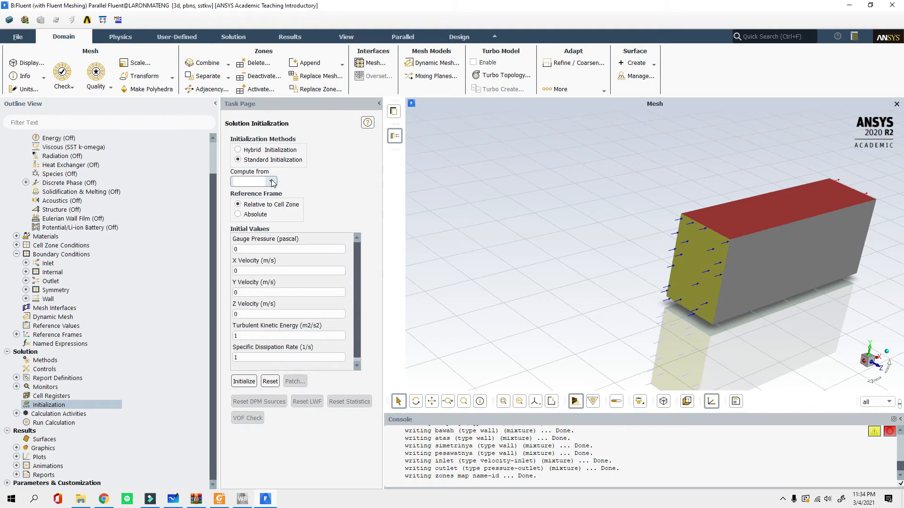
click(273, 182)
click(239, 228)
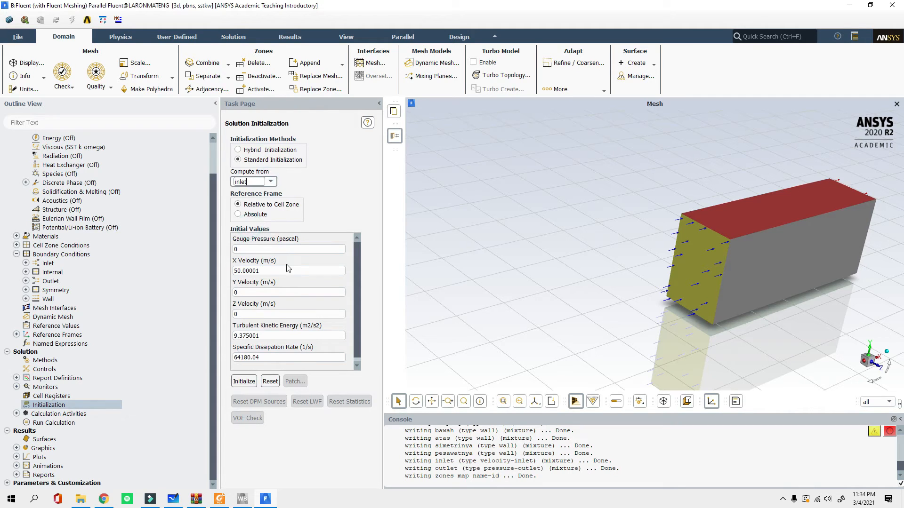
click(244, 381)
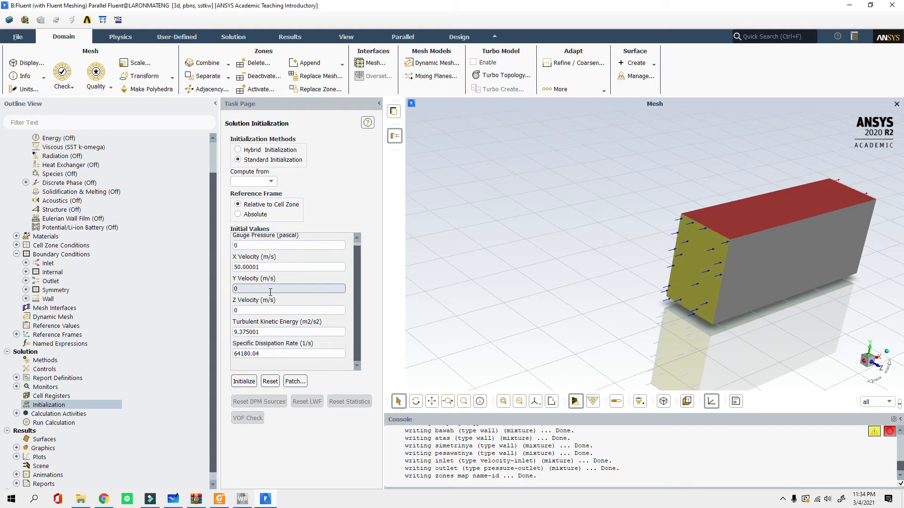
scroll(855, 242, down, 3)
scroll(855, 242, up, 5)
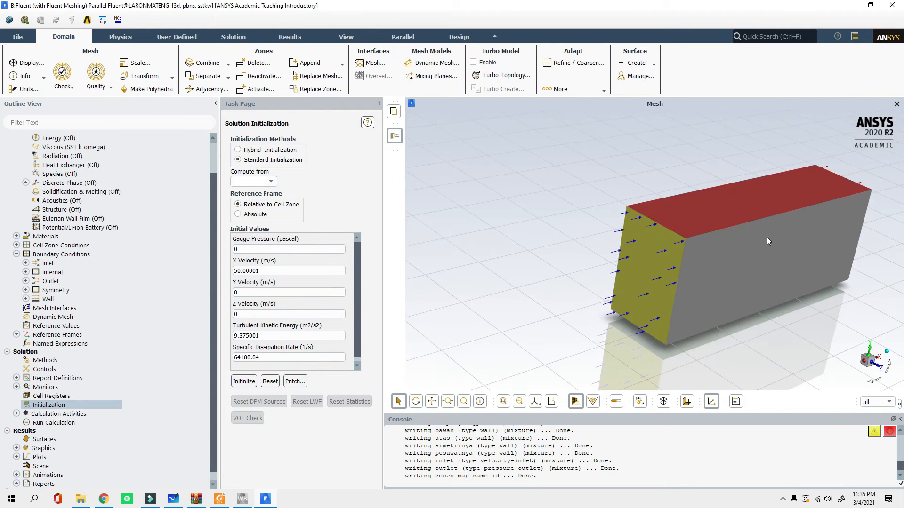
scroll(545, 323, up, 1)
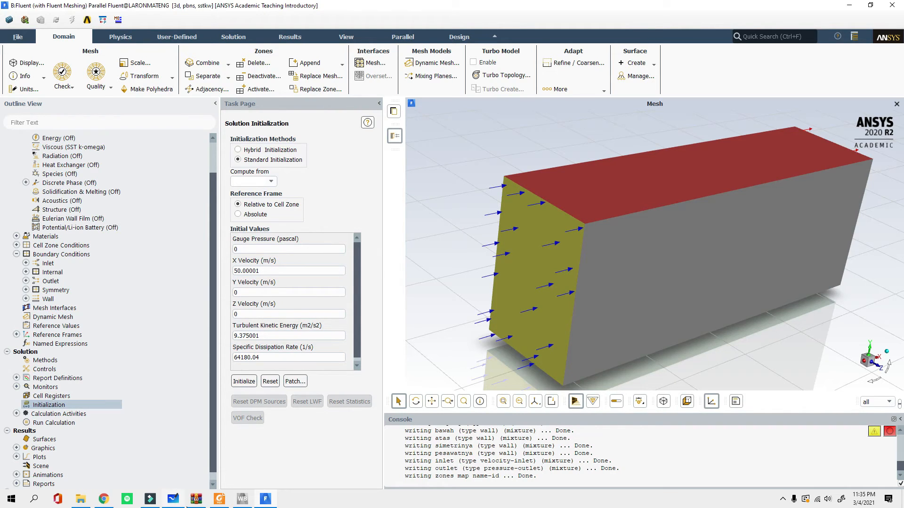
Step: Switch to the whiteboard and examine the Setup flow and turbulence notes beside the Solution residual plot
click(173, 502)
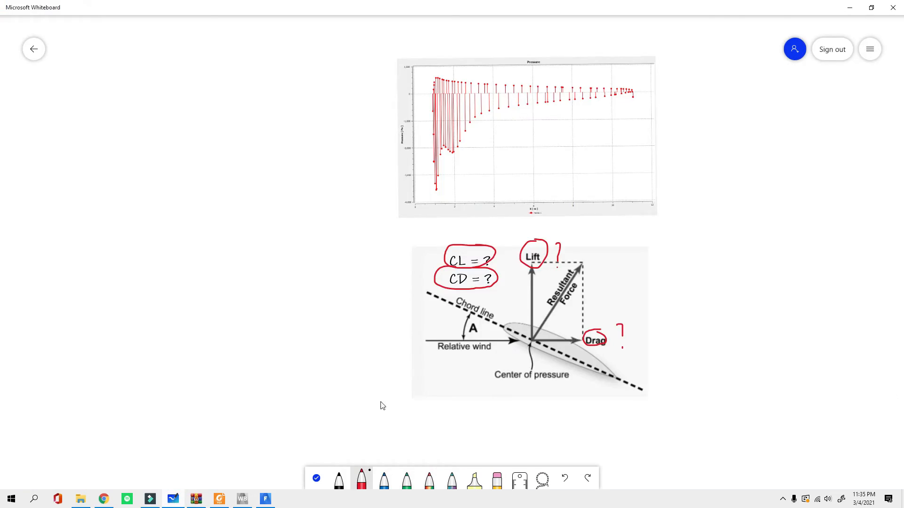
ctrl+scroll(651, 343, down, 10)
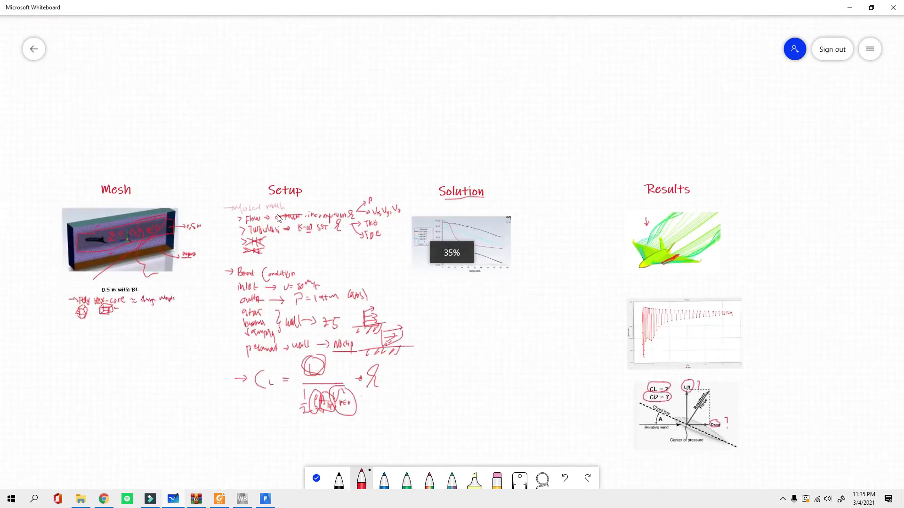
ctrl+scroll(278, 217, up, 4)
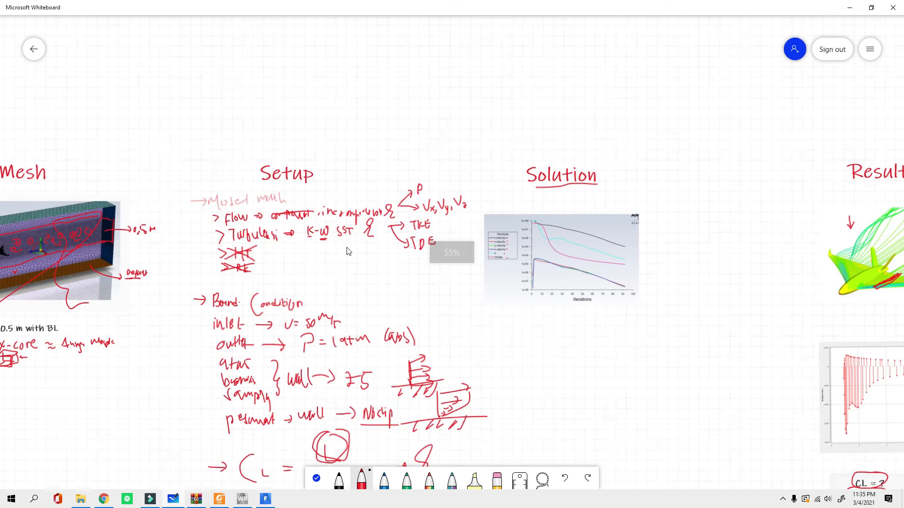
ctrl+scroll(349, 251, up, 3)
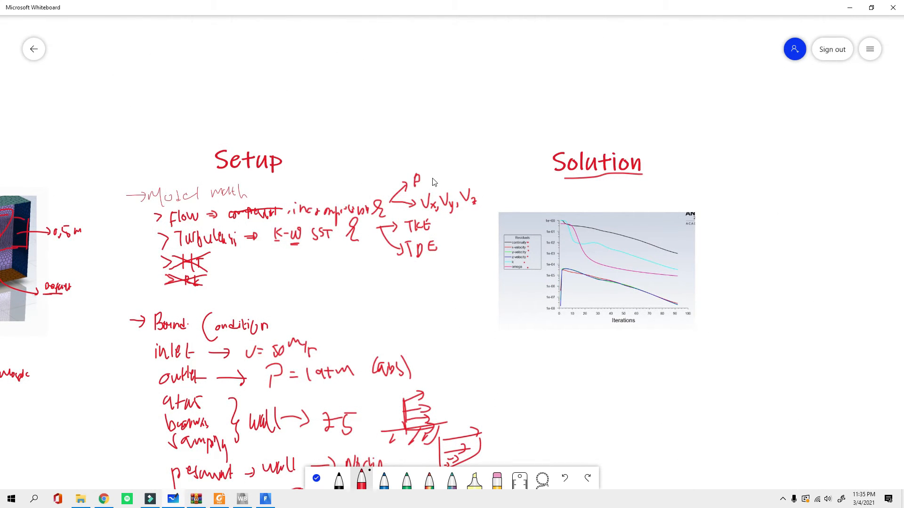
Step: Return to Fluent and reinitialize the solution with initial values computed from the inlet, discarding the unsaved data
click(266, 498)
click(850, 7)
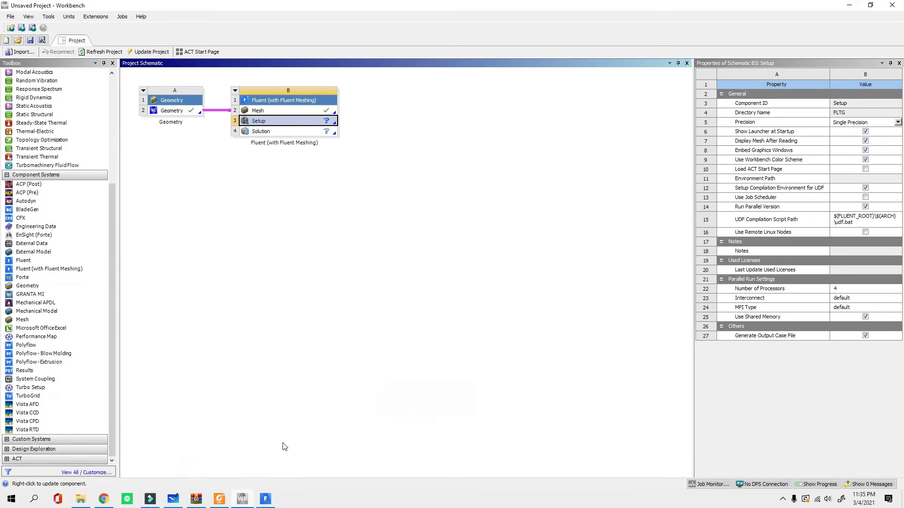
click(265, 498)
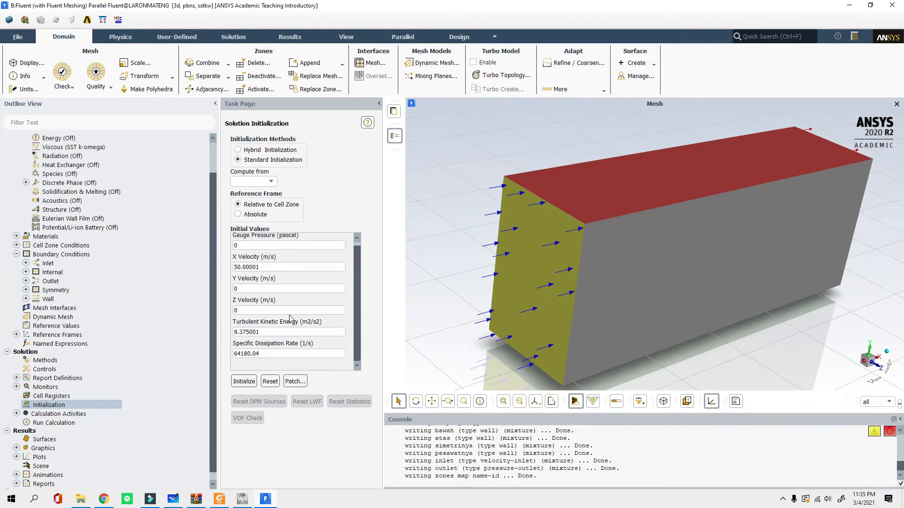
scroll(297, 301, down, 1)
click(271, 182)
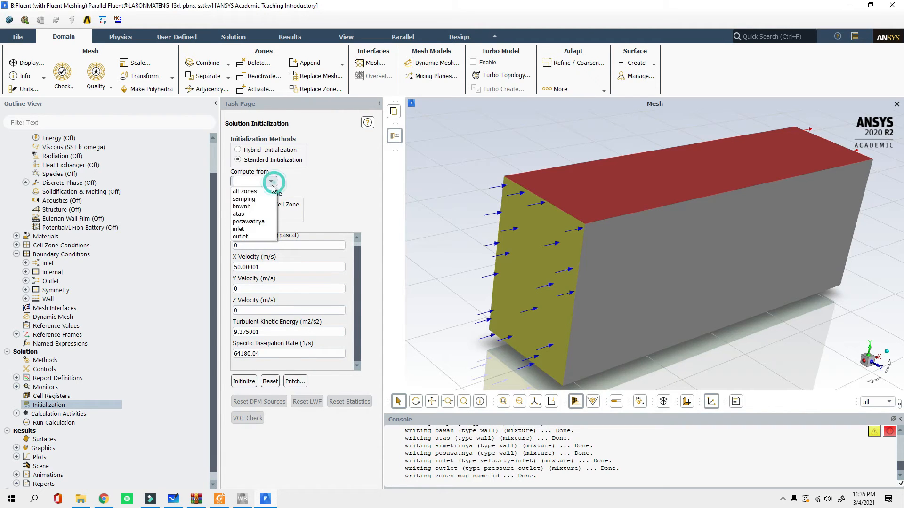
click(242, 230)
click(244, 382)
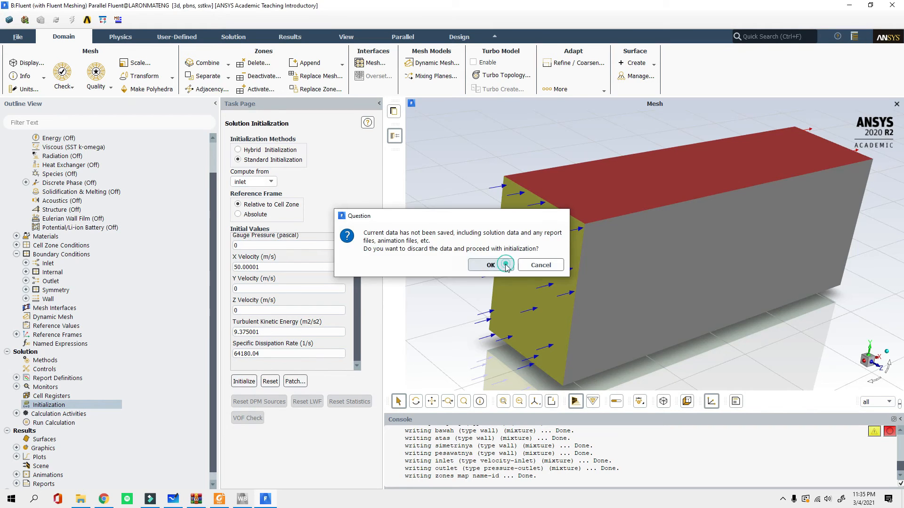
click(505, 265)
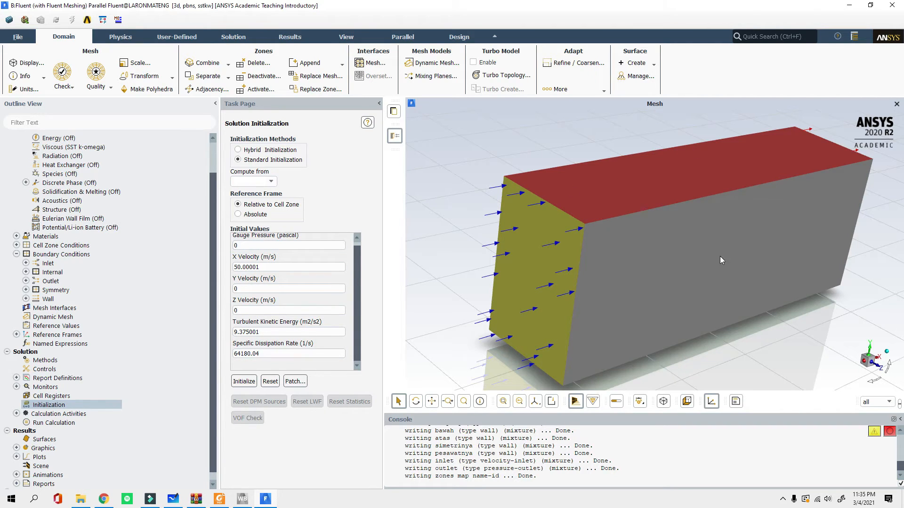
Step: Display the mesh with edges and faces on all surfaces and inspect the cells near the domain's inlet corner
click(26, 63)
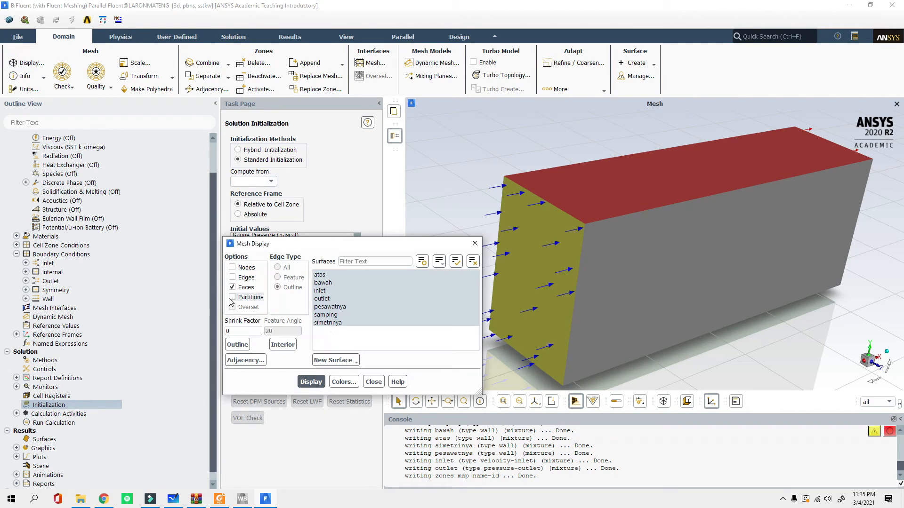
click(232, 277)
click(310, 381)
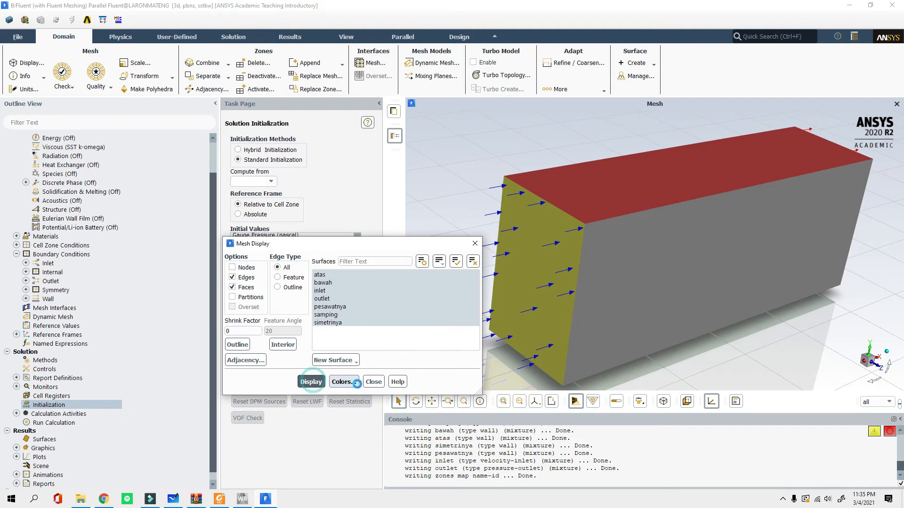
click(373, 382)
scroll(604, 199, up, 5)
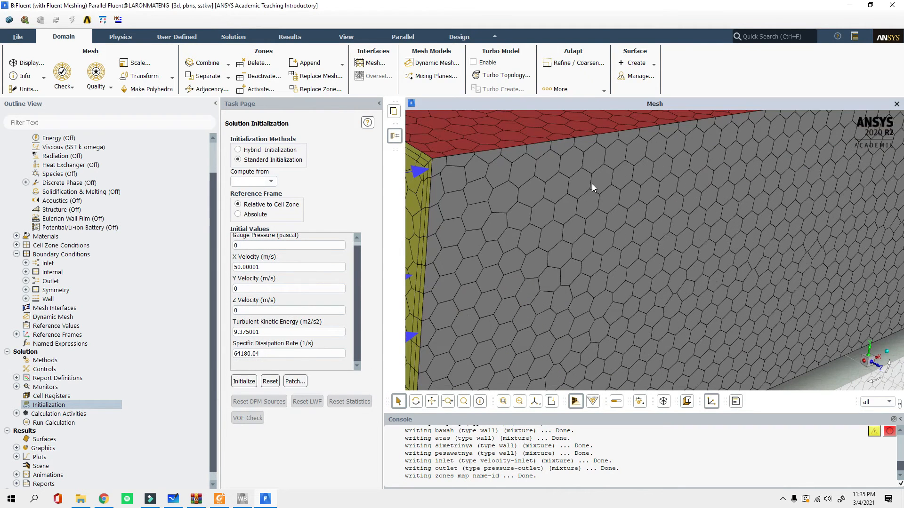
scroll(630, 172, down, 3)
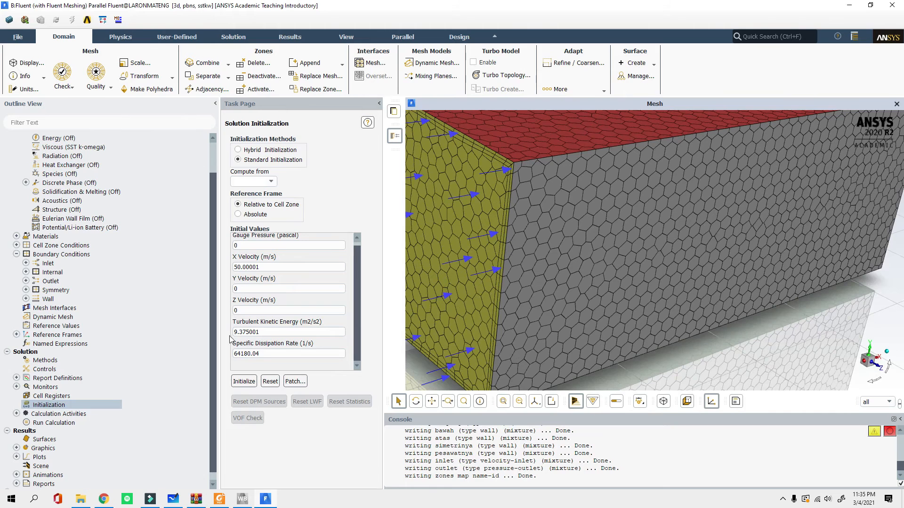
Step: Set the number of iterations to 200, start the calculation and bring up the cl-rplot convergence plot
click(57, 423)
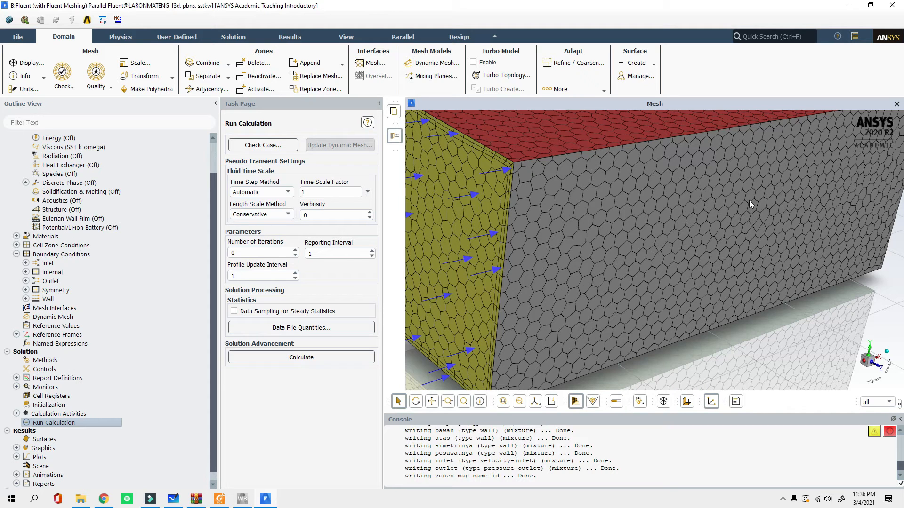
double_click(264, 253)
text(200)
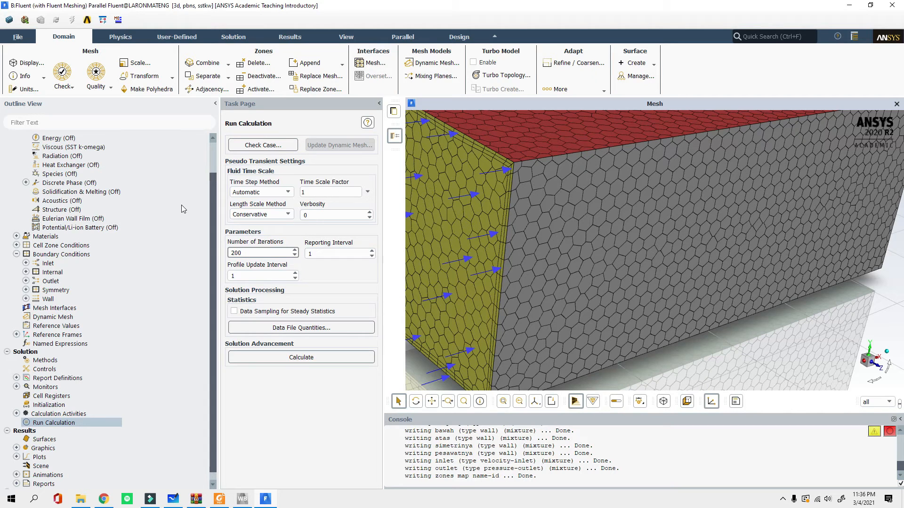
click(296, 360)
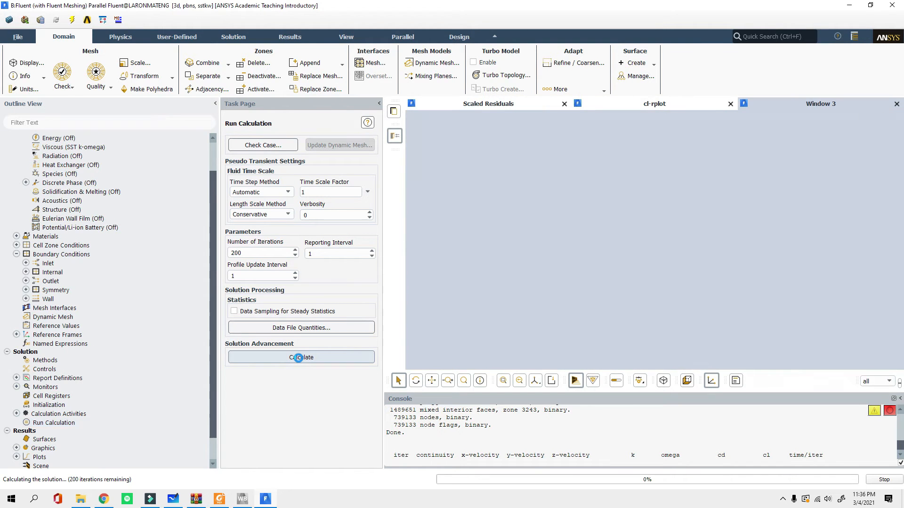
click(655, 104)
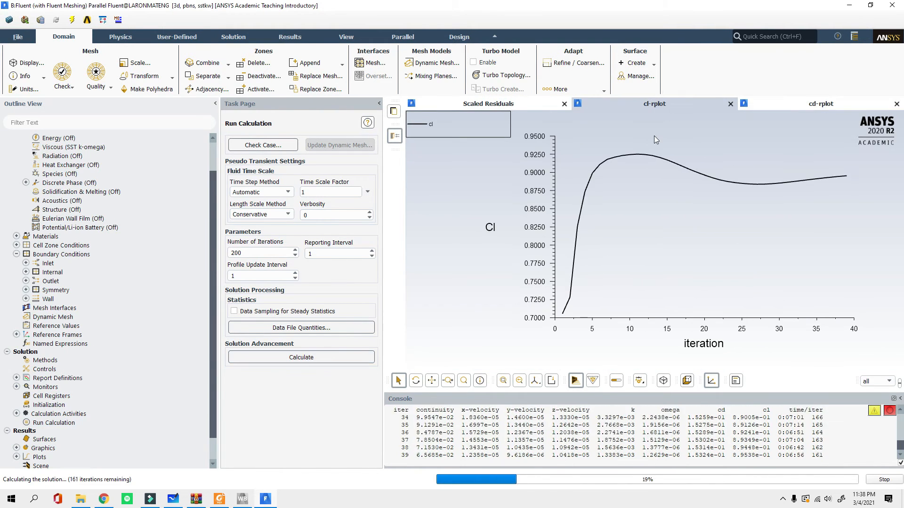
Step: Dismiss the calculation notice and compare the scaled residuals plot with the lift coefficient plot
click(502, 103)
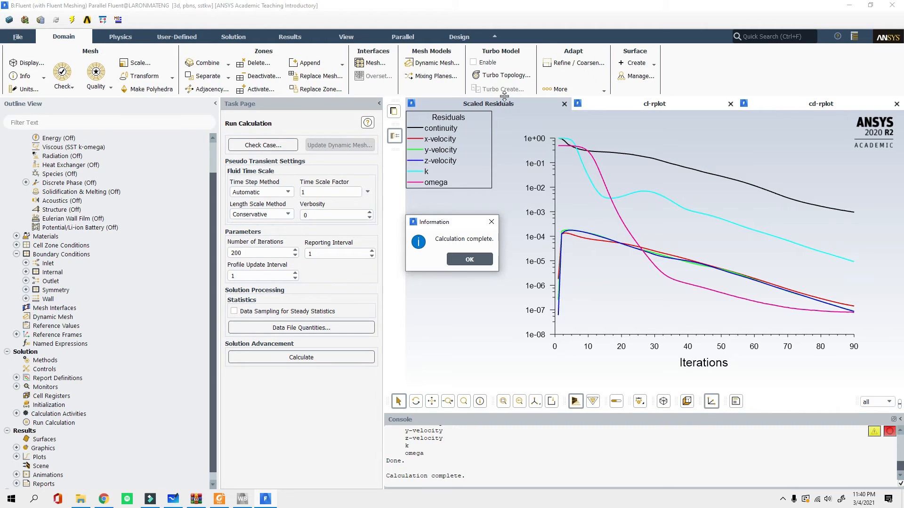
click(468, 260)
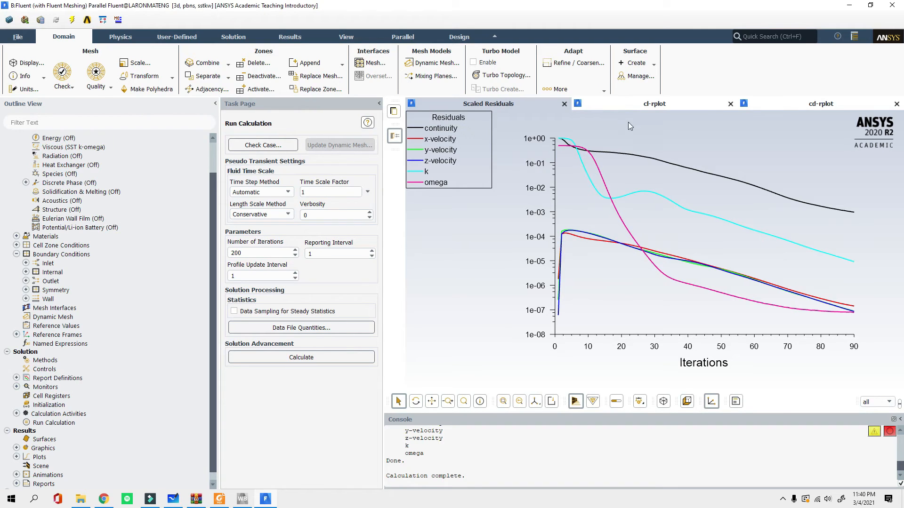
click(626, 108)
click(518, 107)
click(599, 103)
click(486, 107)
Step: Switch to Microsoft Whiteboard and draw a large black check mark over the Setup notes
click(171, 500)
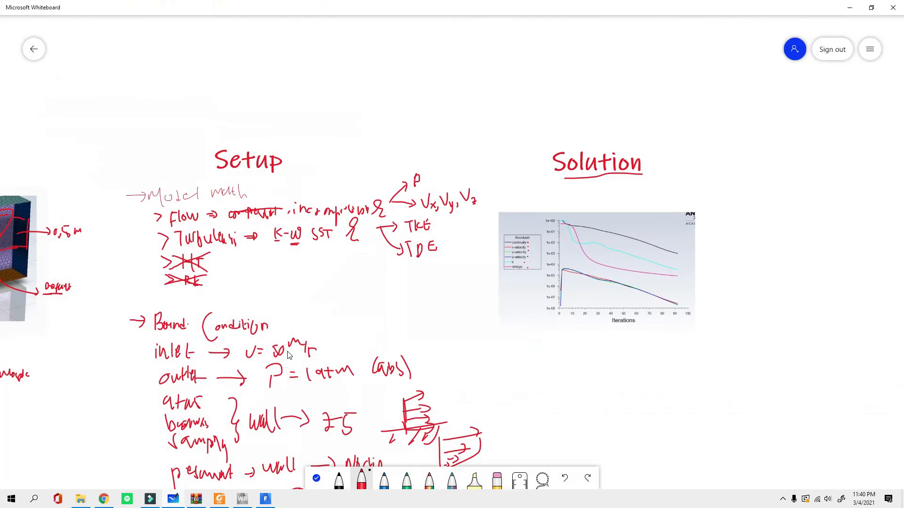
scroll(289, 352, down, 2)
scroll(335, 303, down, 2)
click(339, 480)
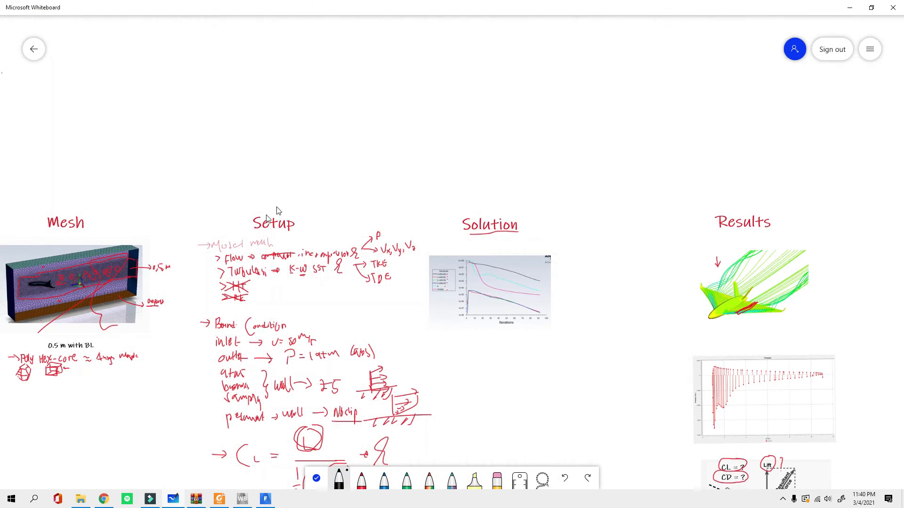
mouse_move(212, 402)
mouse_down()
mouse_move(294, 305)
mouse_move(307, 406)
mouse_up()
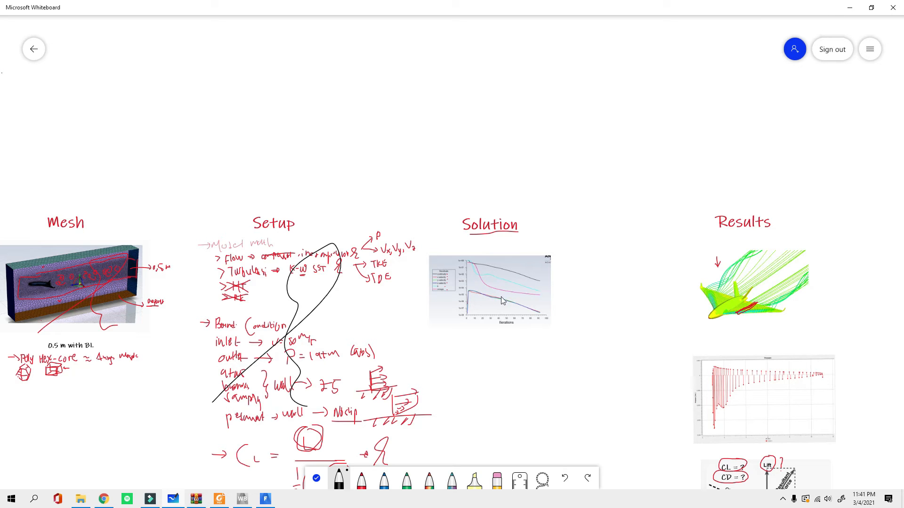
Step: Return to Fluent and view the cl-rplot curve and the scaled residuals
click(849, 8)
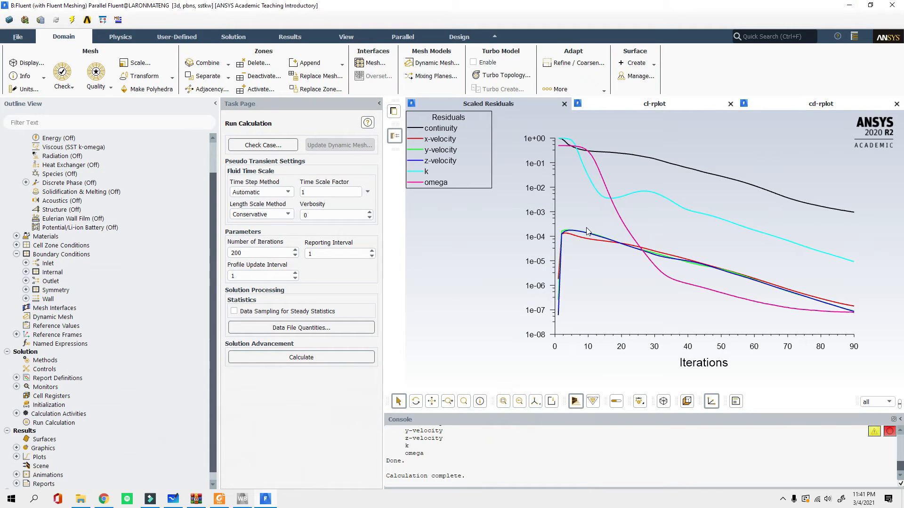
click(633, 110)
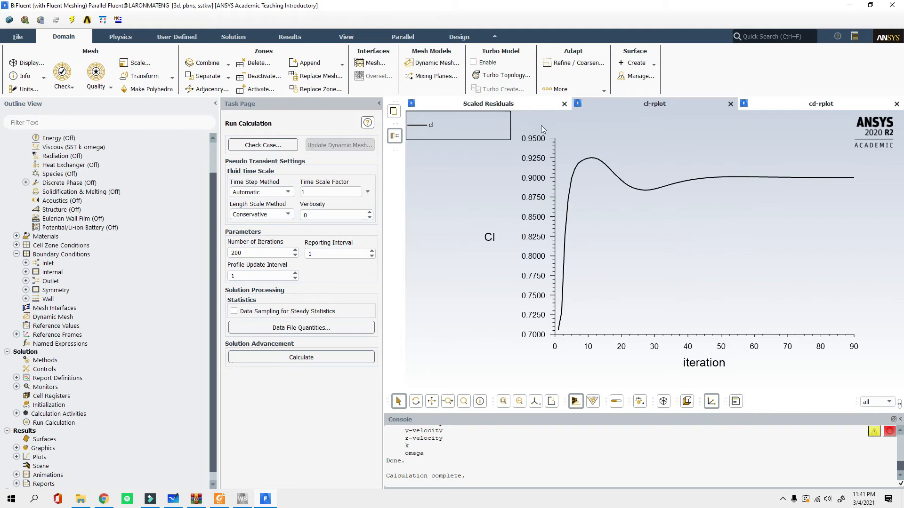
click(518, 106)
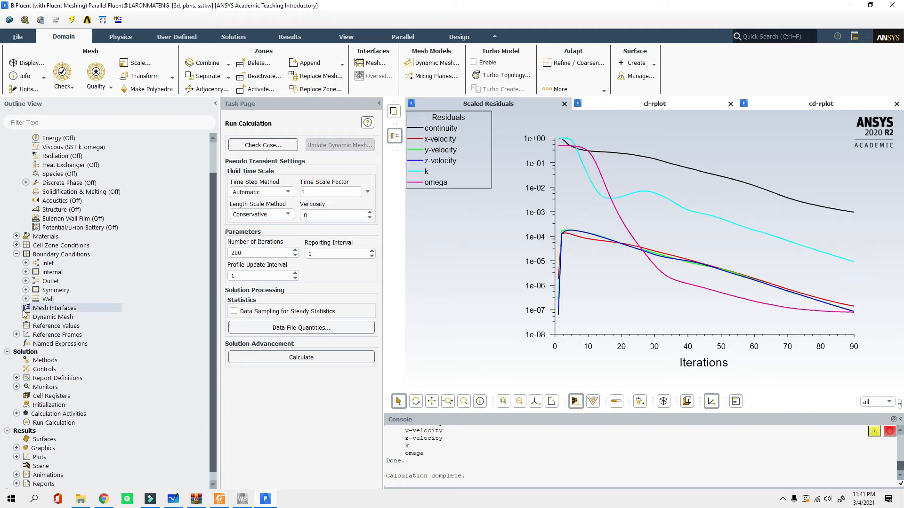
Step: Review the absolute convergence criteria of the continuity, velocity, k and omega equations in the residual monitor settings
click(17, 387)
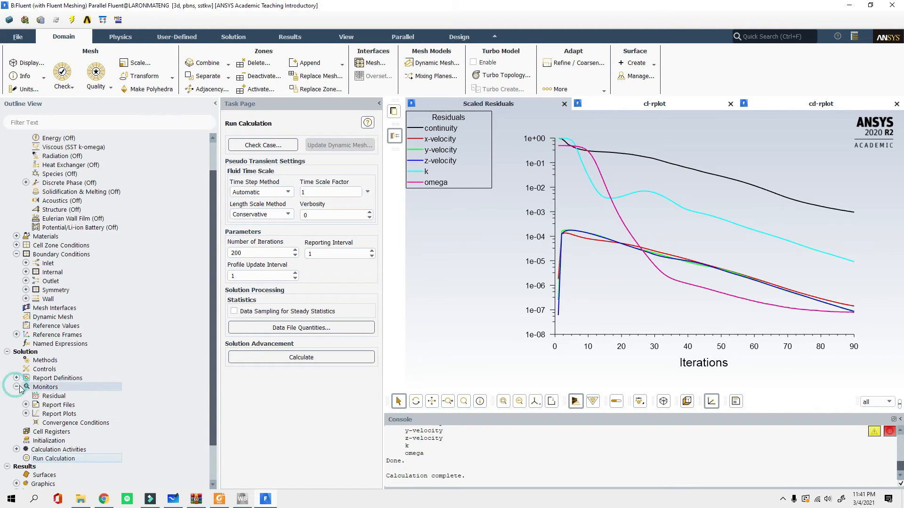
scroll(21, 376, down, 1)
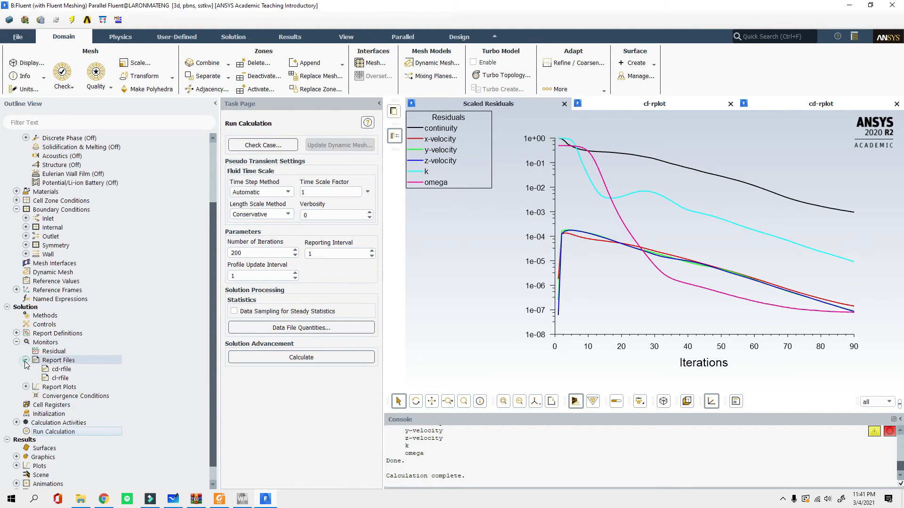
click(26, 361)
scroll(28, 376, down, 1)
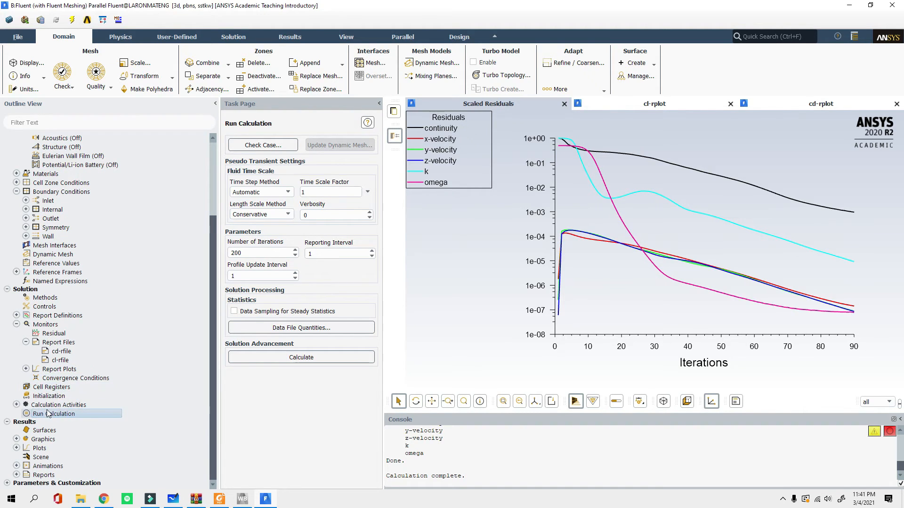
double_click(54, 333)
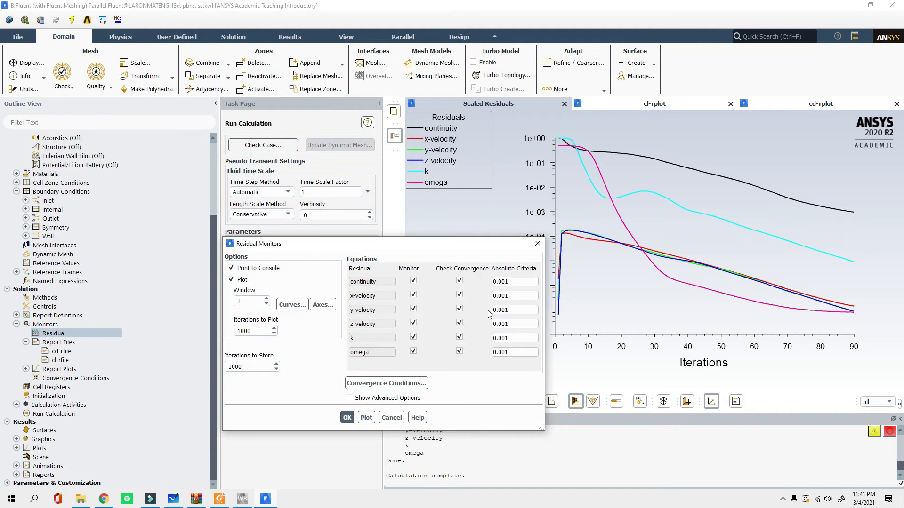
click(502, 281)
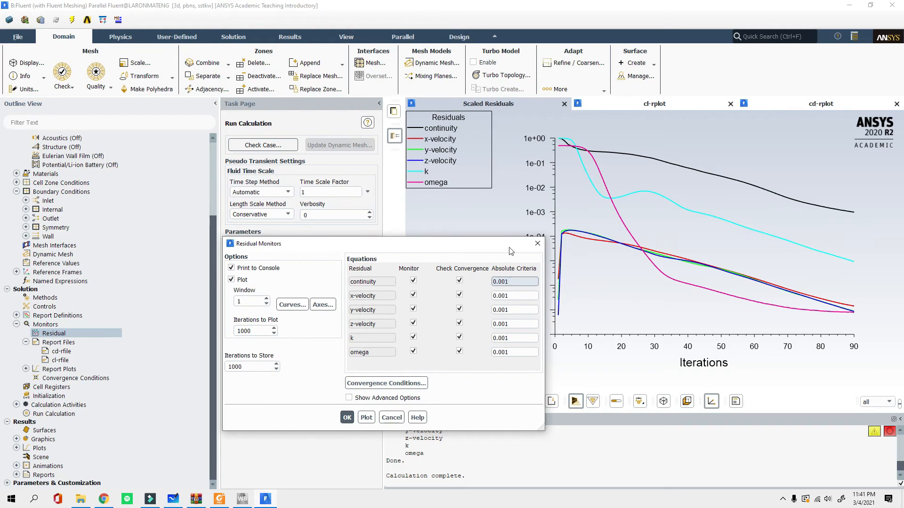
click(537, 244)
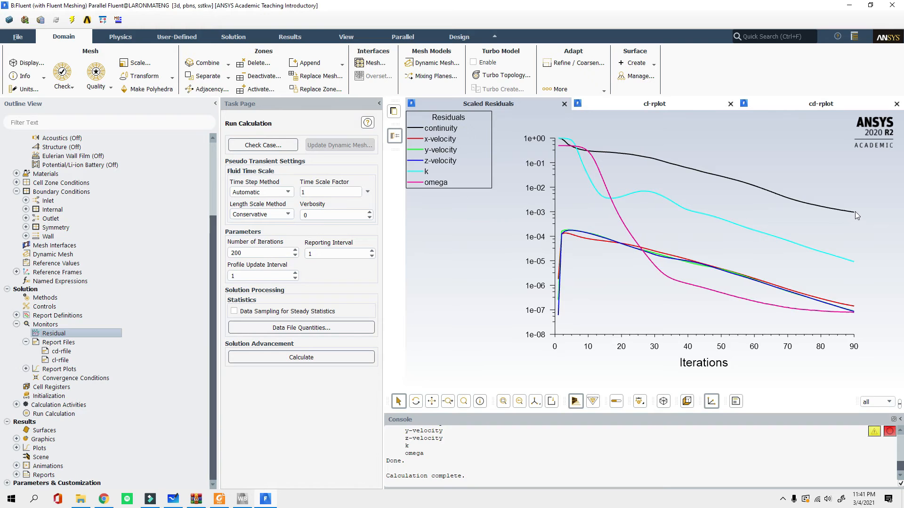
double_click(111, 334)
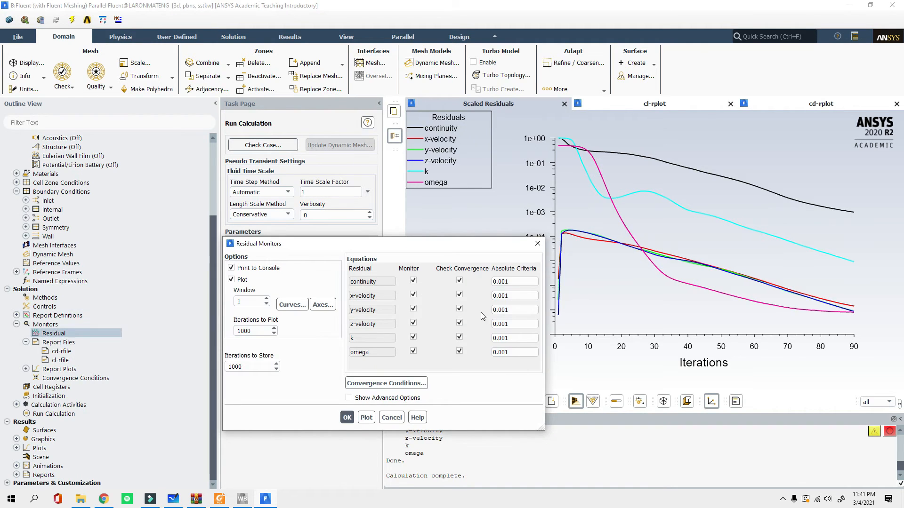
click(506, 282)
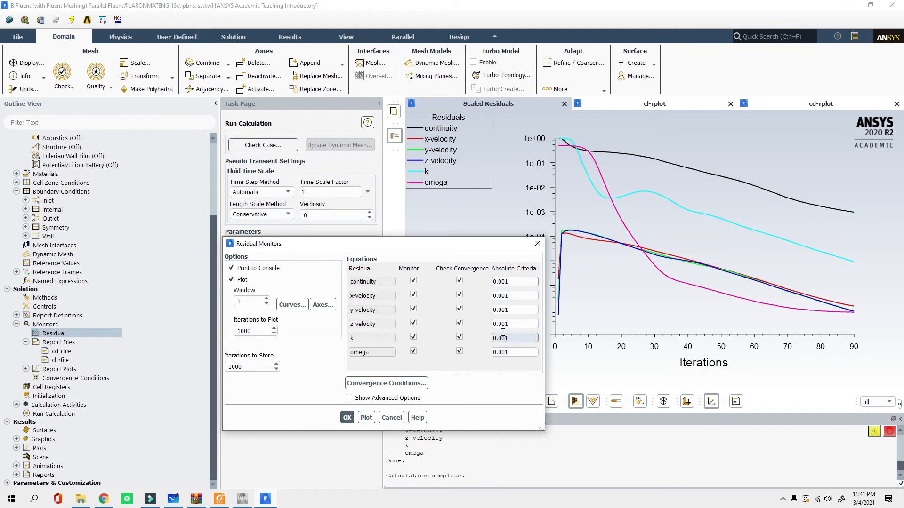
click(537, 243)
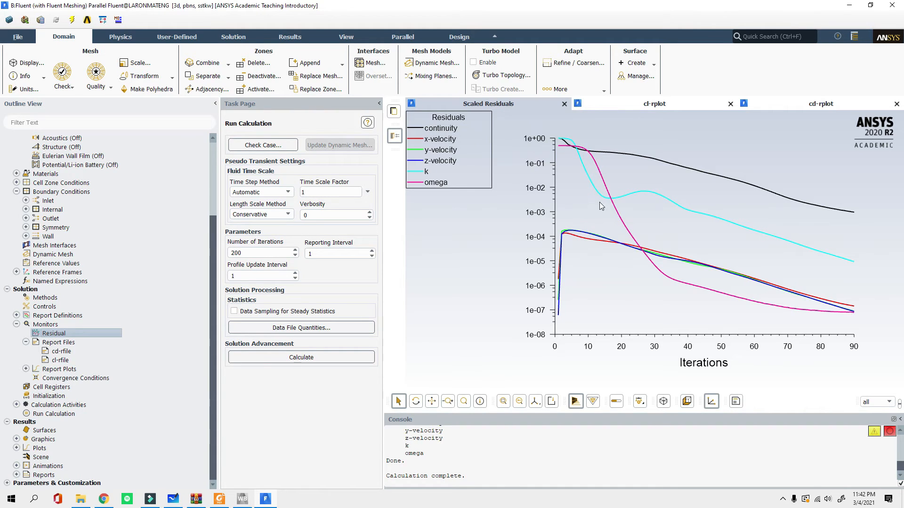
Step: Examine the lift coefficient, drag coefficient and residual plots for convergence over the iterations
click(643, 105)
click(790, 106)
click(689, 104)
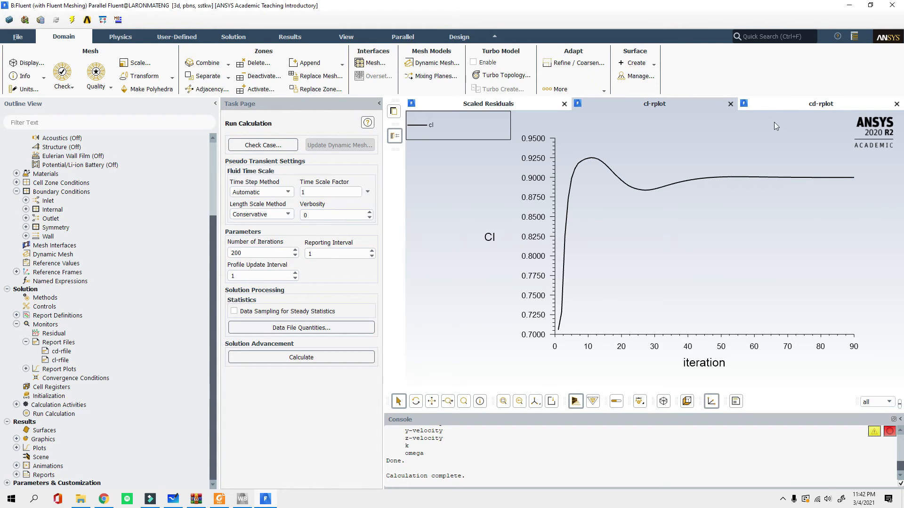
click(786, 102)
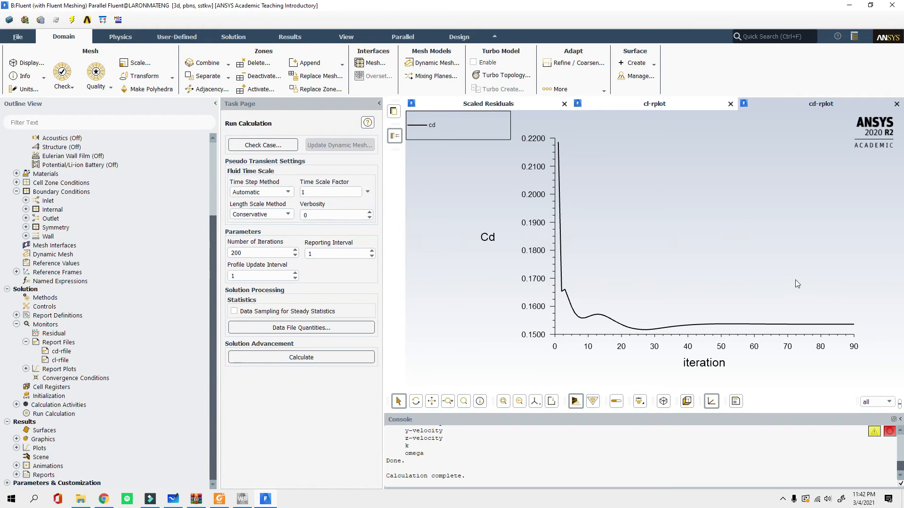
click(650, 104)
click(511, 104)
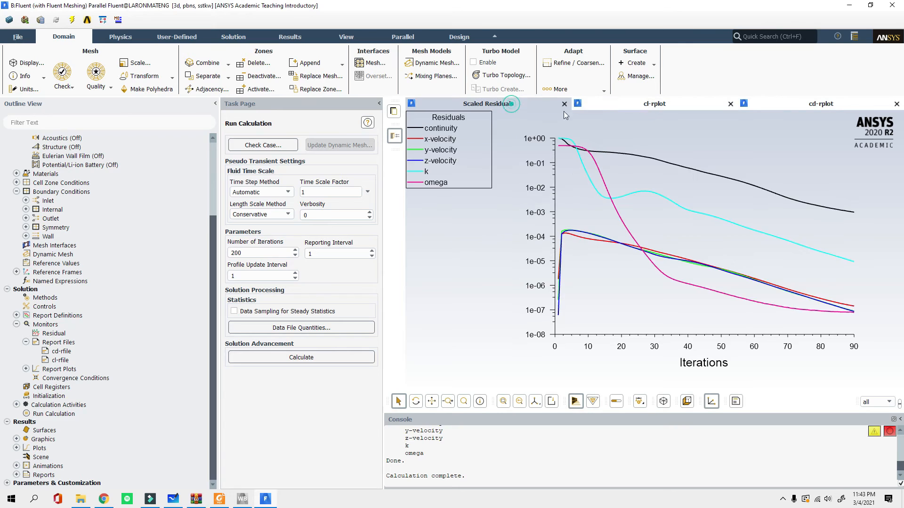
click(630, 105)
click(820, 106)
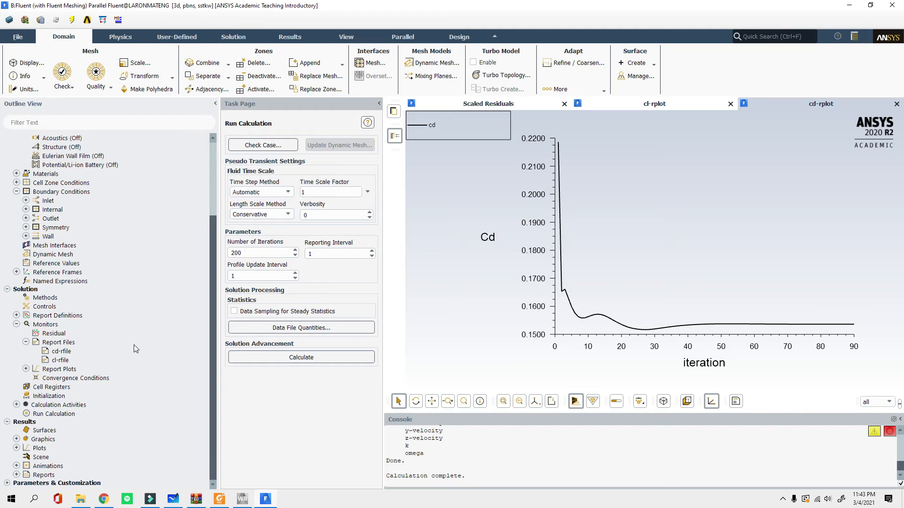
click(621, 109)
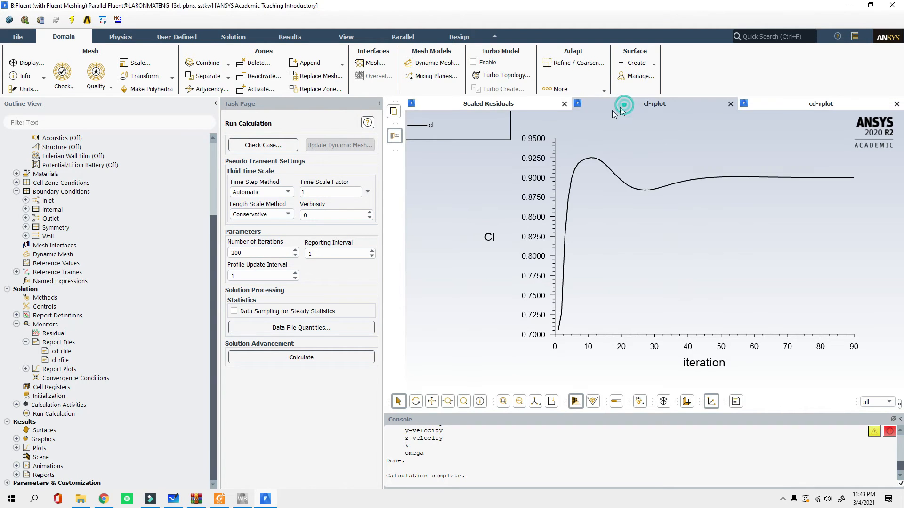
click(512, 107)
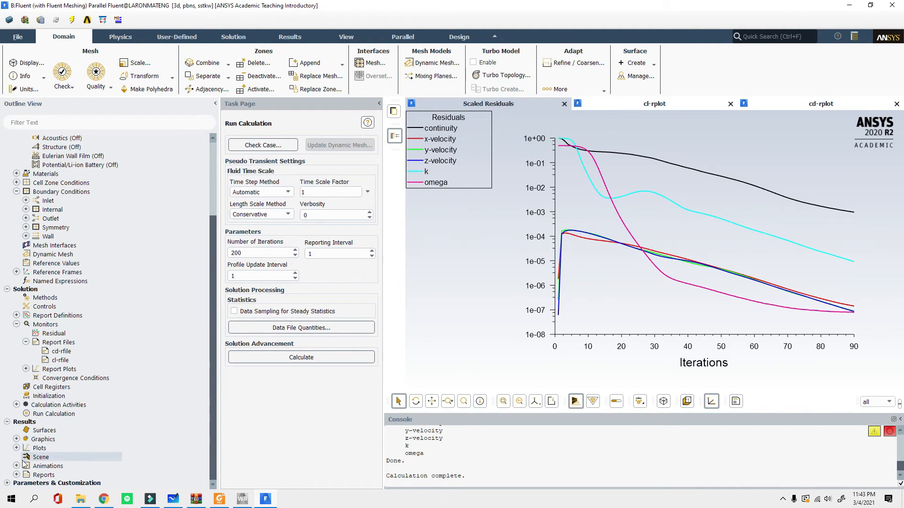
Step: Compute a mass flow rate flux report for the inlet and outlet and check the net mass balance
click(16, 475)
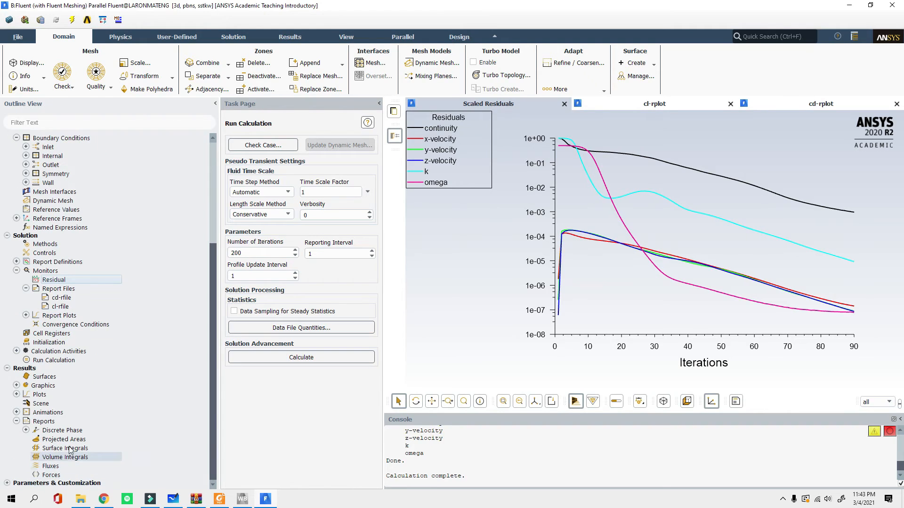
double_click(51, 466)
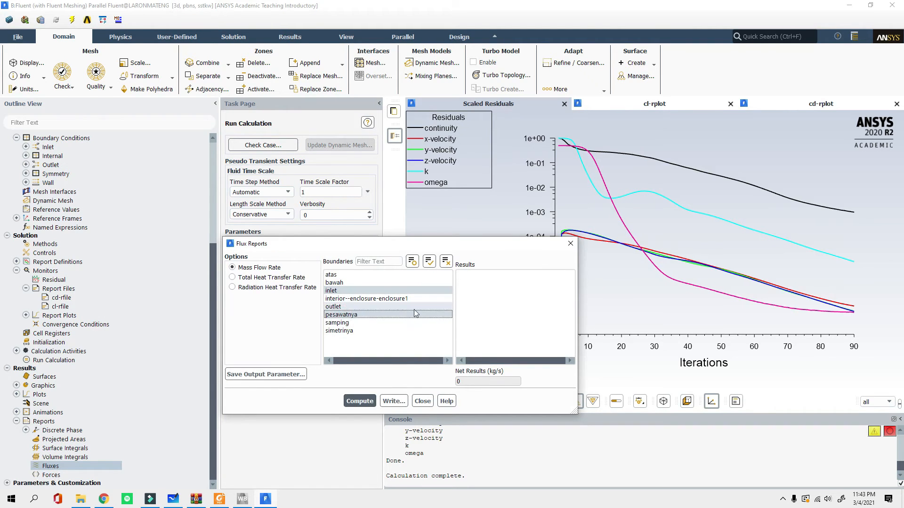
click(338, 306)
click(367, 406)
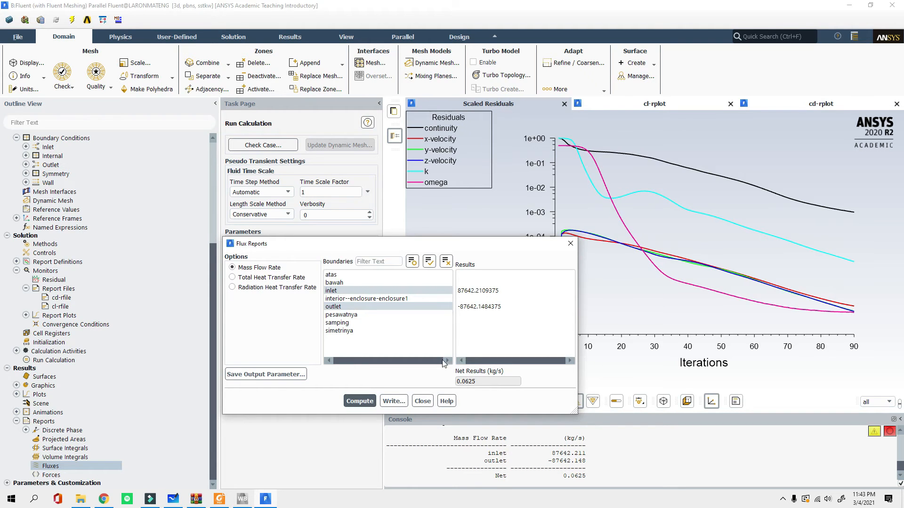
drag(361, 245, 261, 148)
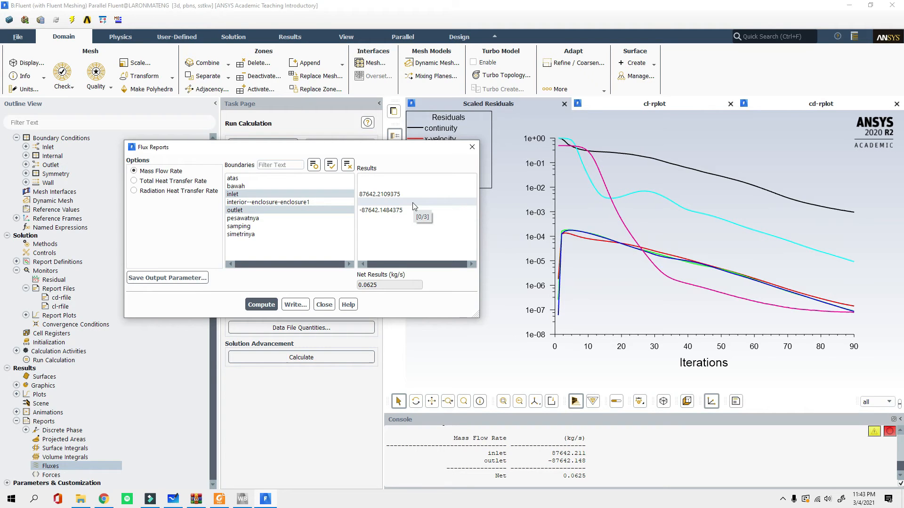
drag(552, 453, 565, 477)
click(570, 455)
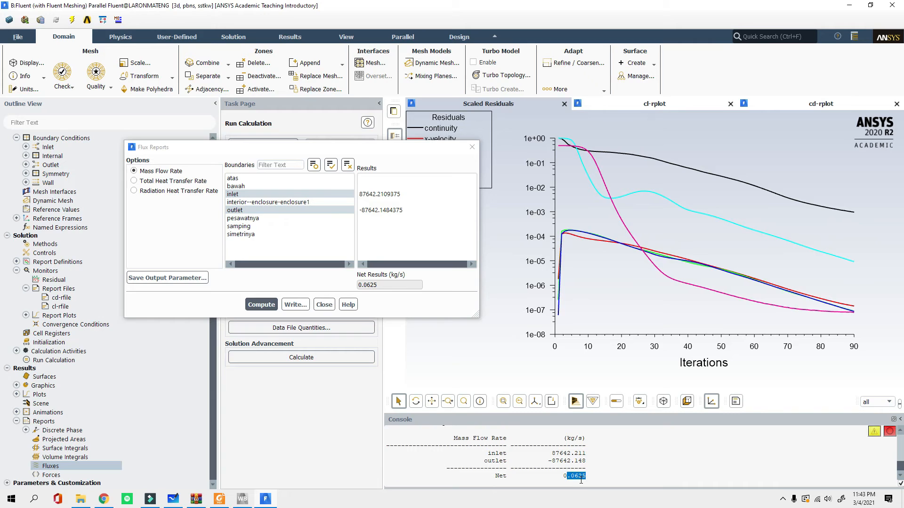
click(324, 304)
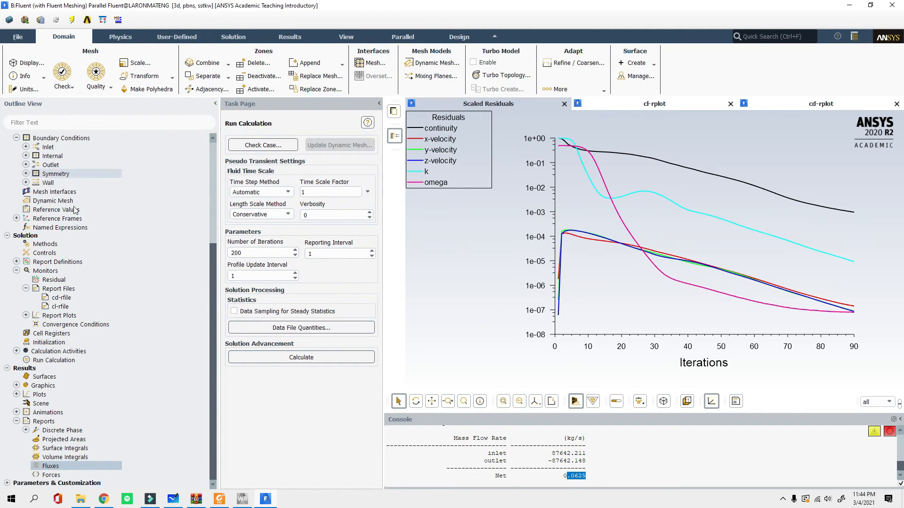
Step: Quit Fluent and open the Solution cell of the Fluent (with Fluent Meshing) system in Workbench
click(892, 4)
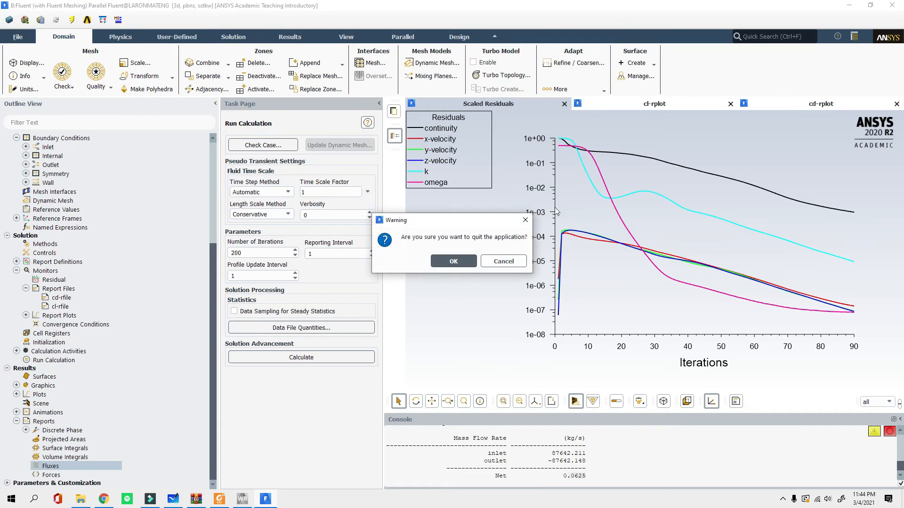
click(440, 266)
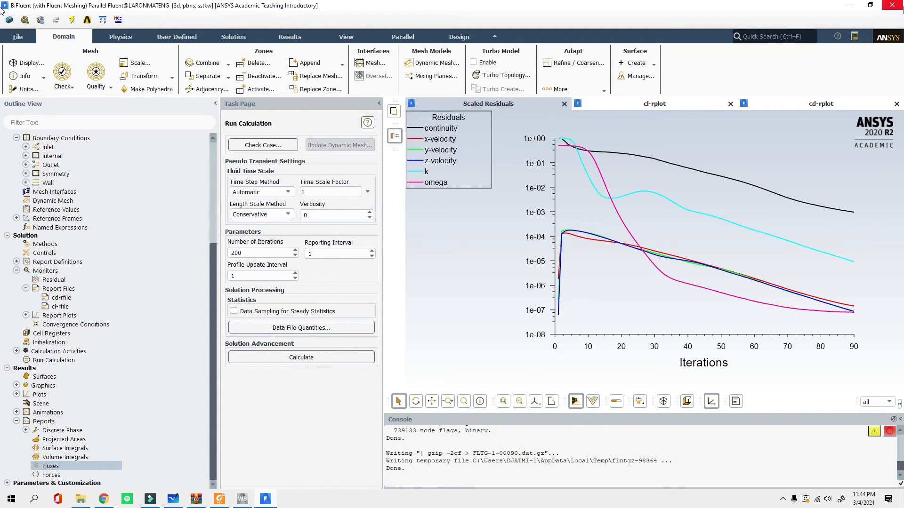
click(892, 6)
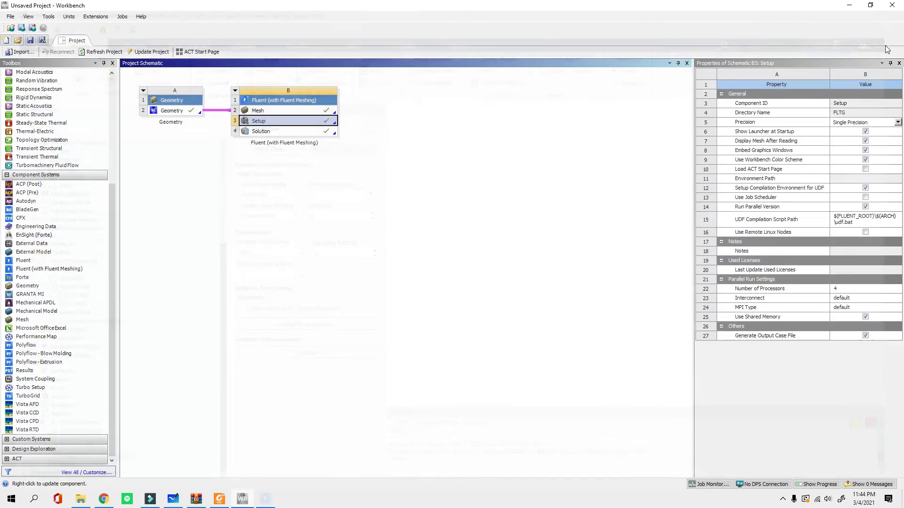
double_click(283, 132)
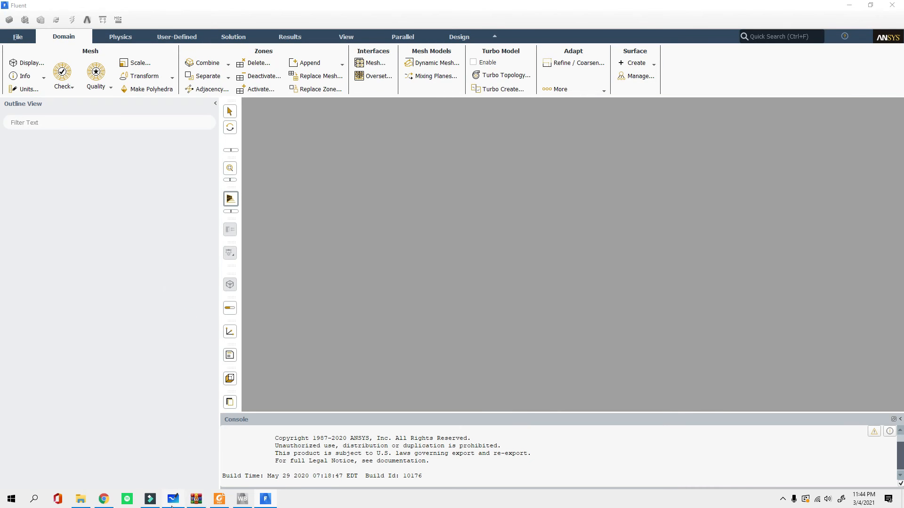
Step: Switch to Microsoft Whiteboard and draw a black check mark over the residuals image in the Solution section
click(173, 499)
ctrl+scroll(479, 345, up, 3)
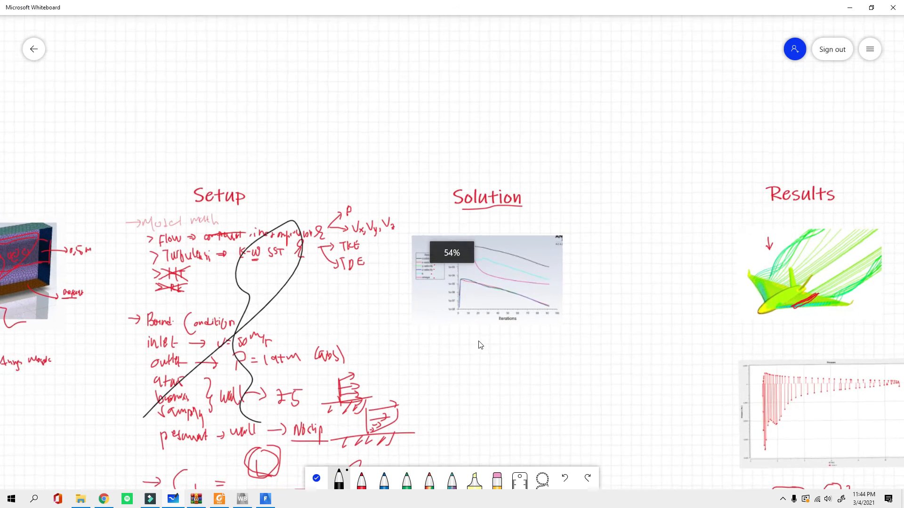
mouse_move(464, 337)
mouse_down()
mouse_move(535, 255)
mouse_move(528, 343)
mouse_up()
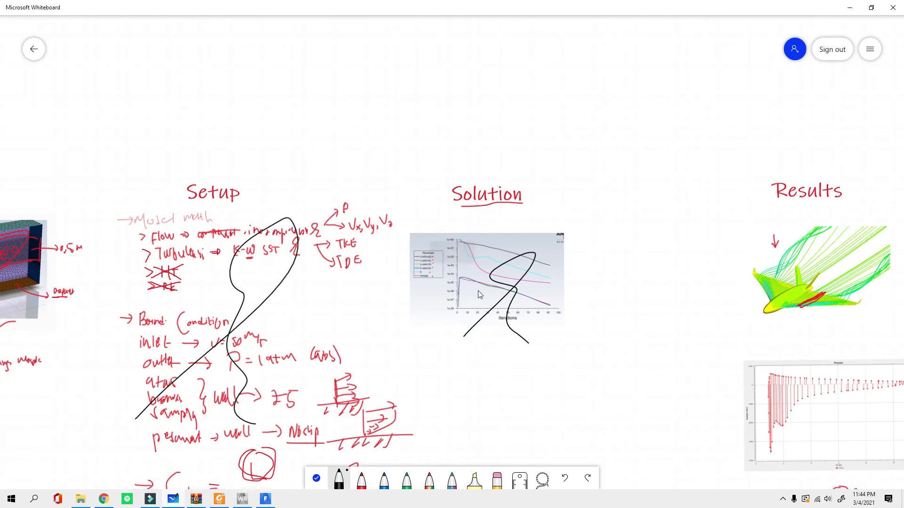
Step: Switch back to Fluent and print a force report for the pesawatnya wall zone with direction vector (1, 0, 0)
ctrl+scroll(479, 295, down, 3)
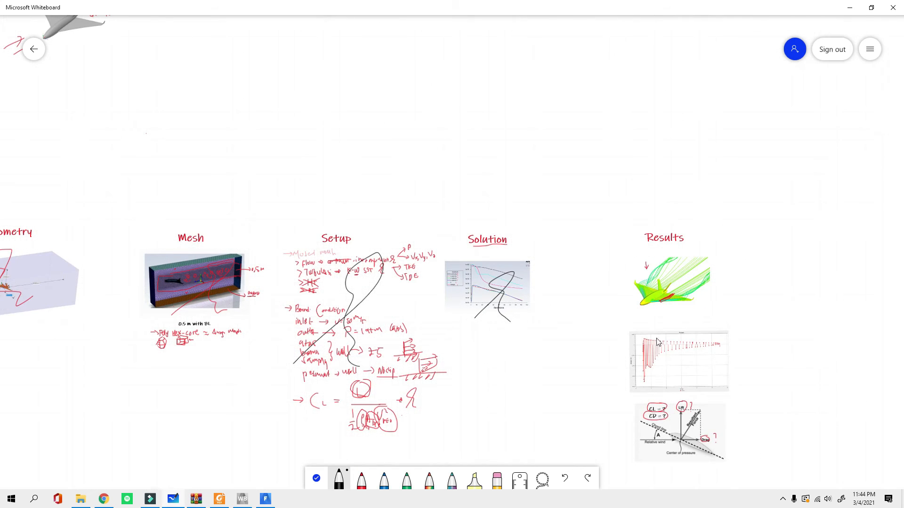
click(849, 7)
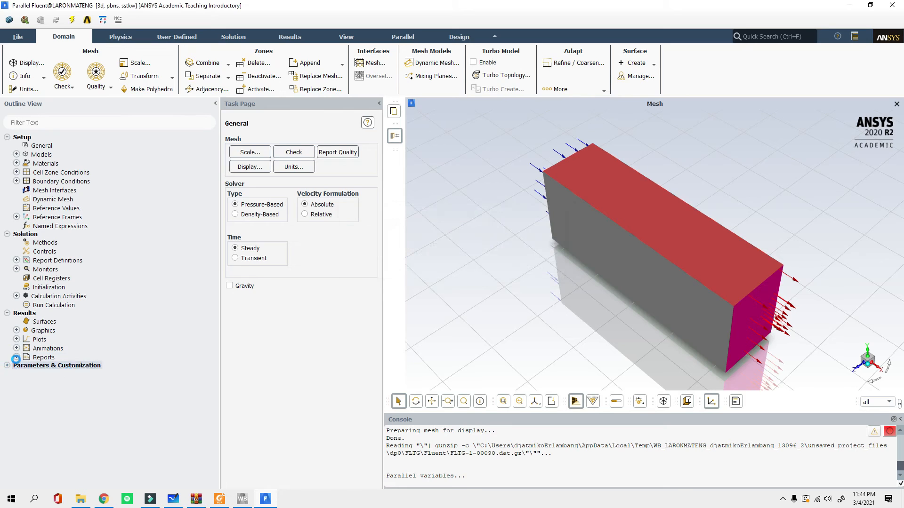
click(17, 366)
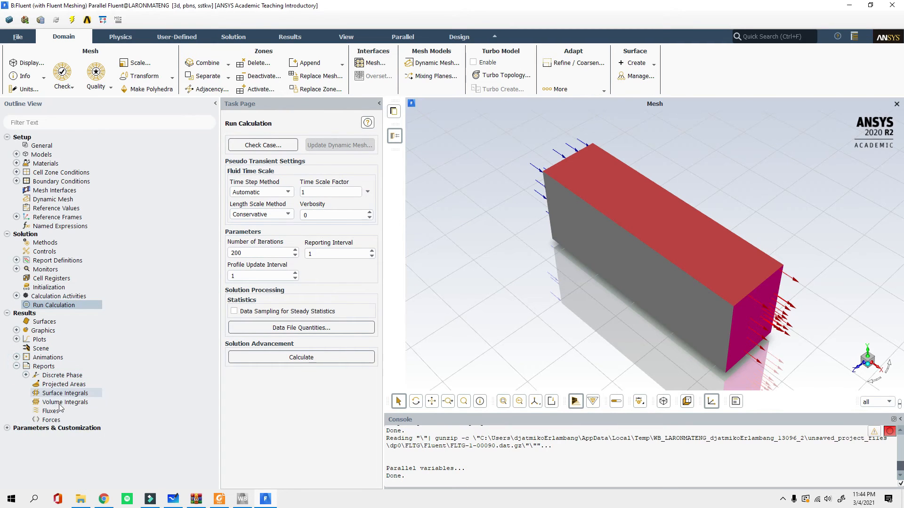
click(65, 419)
double_click(66, 423)
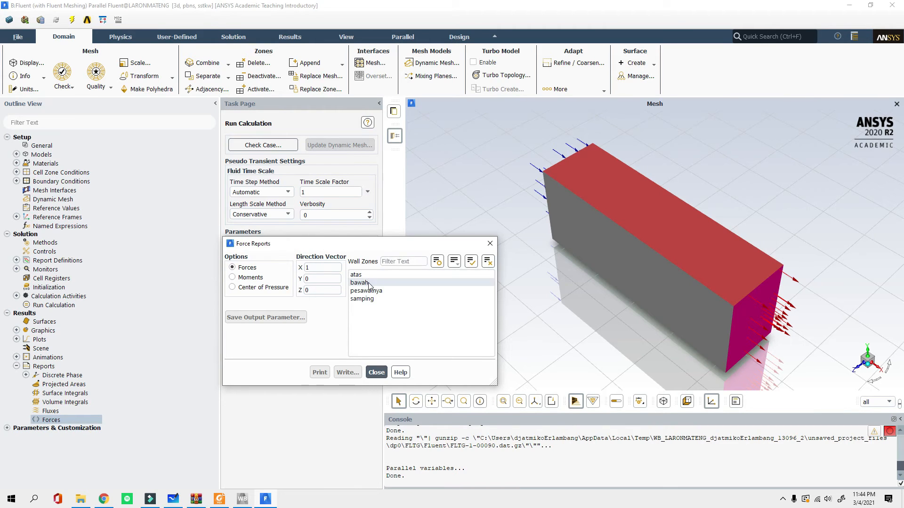
click(371, 291)
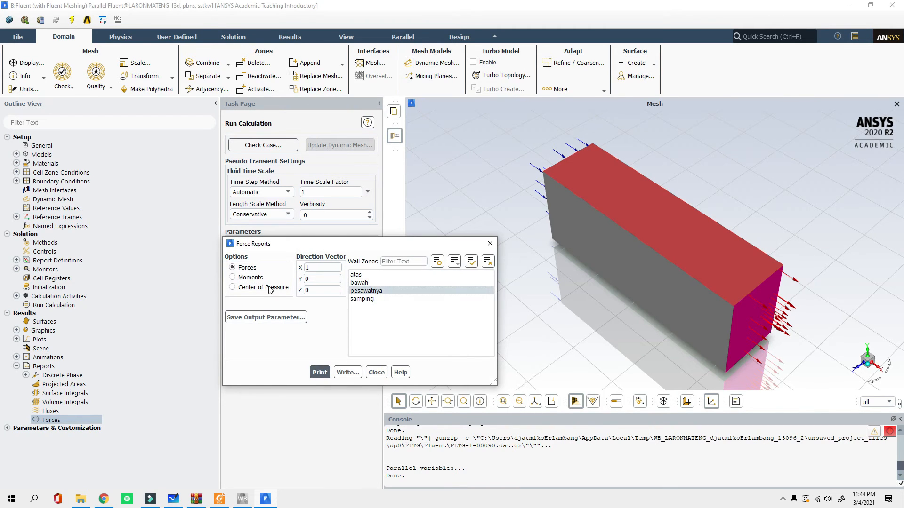
click(320, 372)
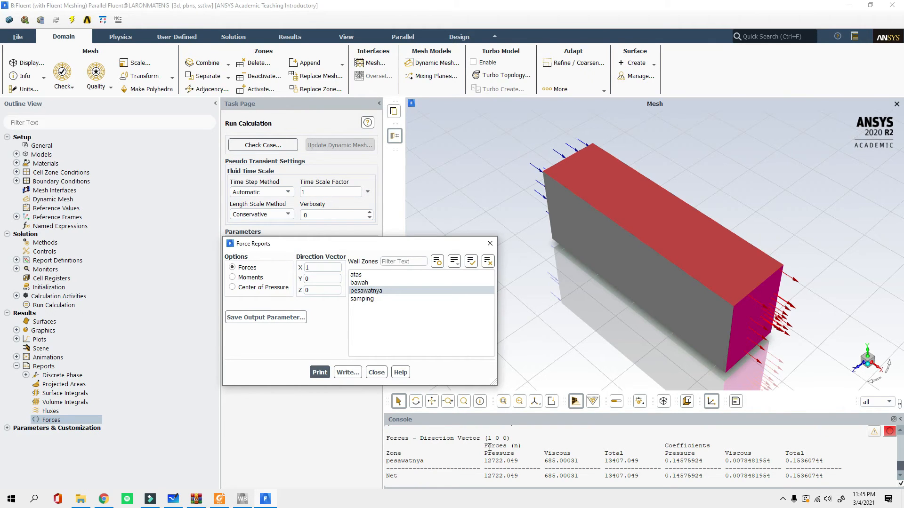
click(664, 442)
click(754, 468)
drag(785, 474, 825, 474)
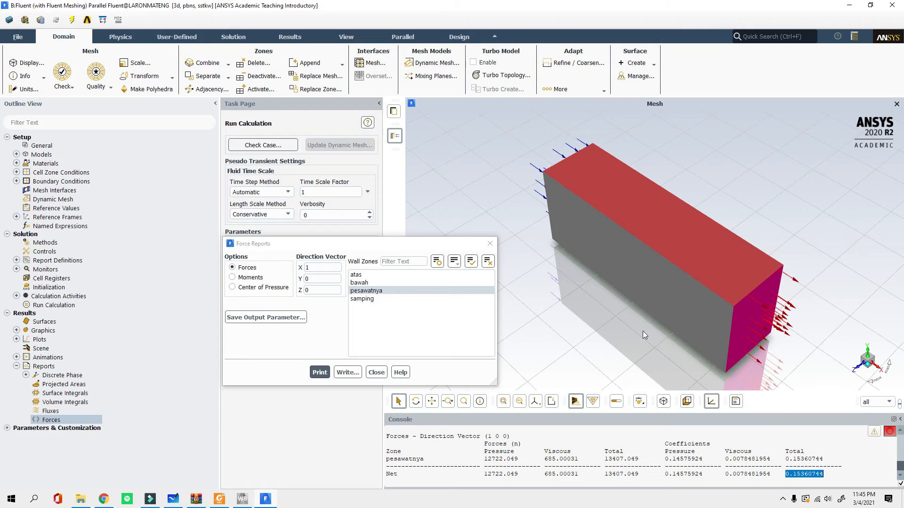
Step: Set the force report's direction vector to X 0, Y 1, Z 0 and print it for the pesawatnya zone
click(316, 268)
double_click(311, 268)
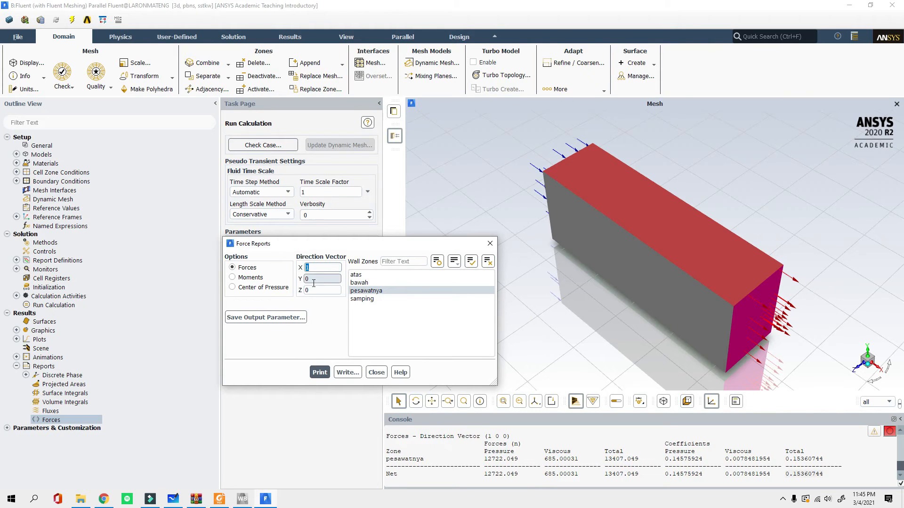
double_click(321, 277)
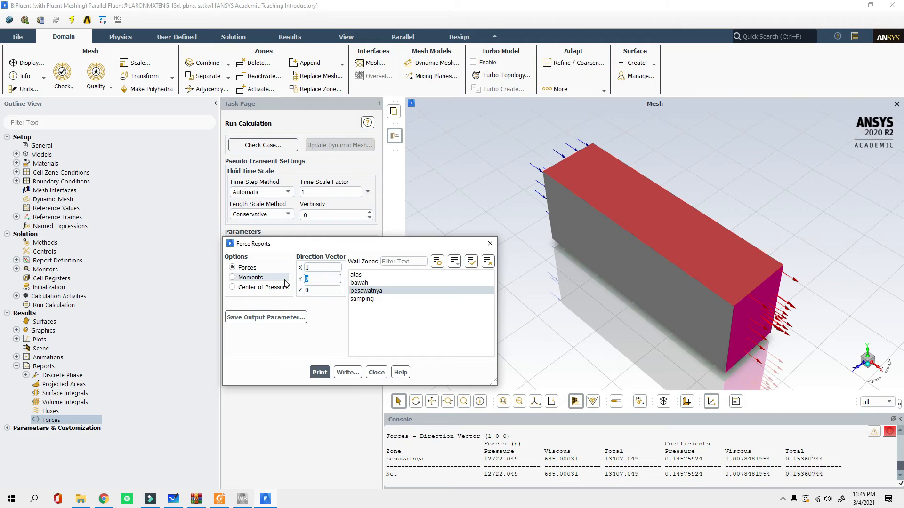
drag(314, 268, 277, 267)
key(BackSpace)
text(0)
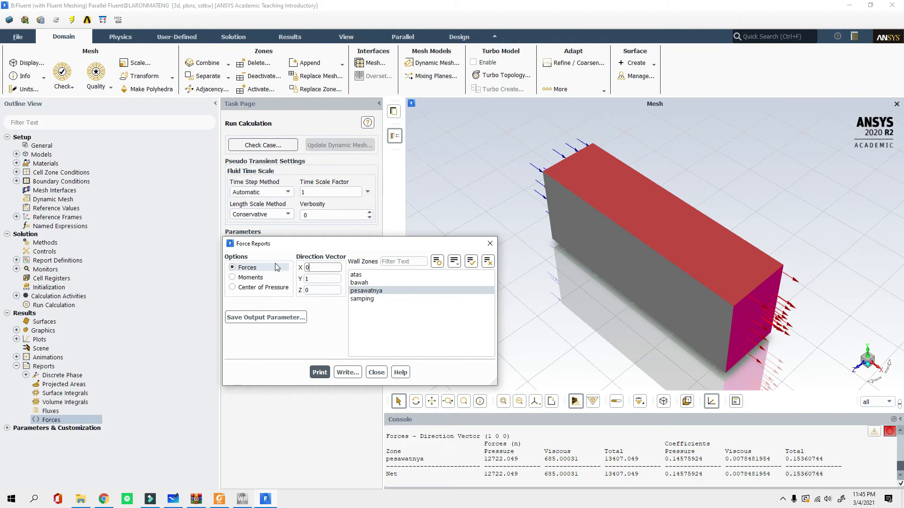
click(320, 373)
Step: Enlarge the console upward and sideways, and move the Force Reports dialog clear of the printed force tables
click(747, 412)
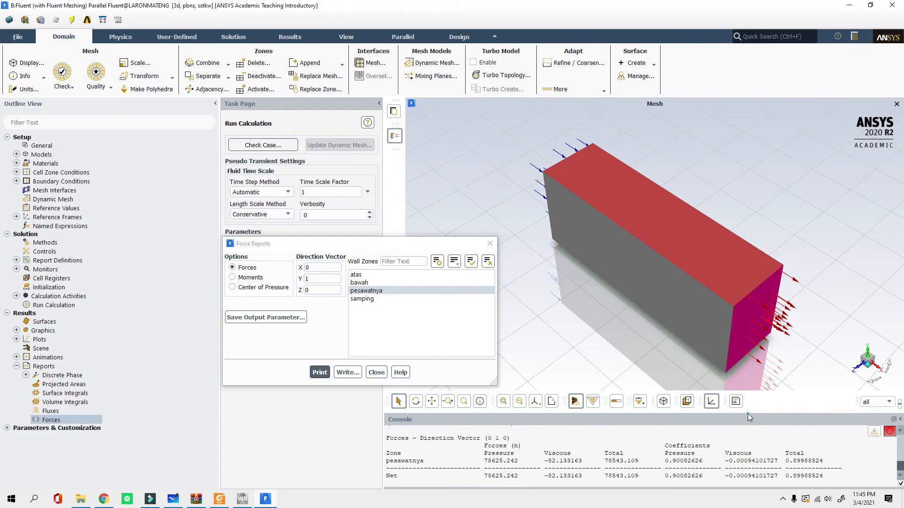
drag(750, 411, 751, 339)
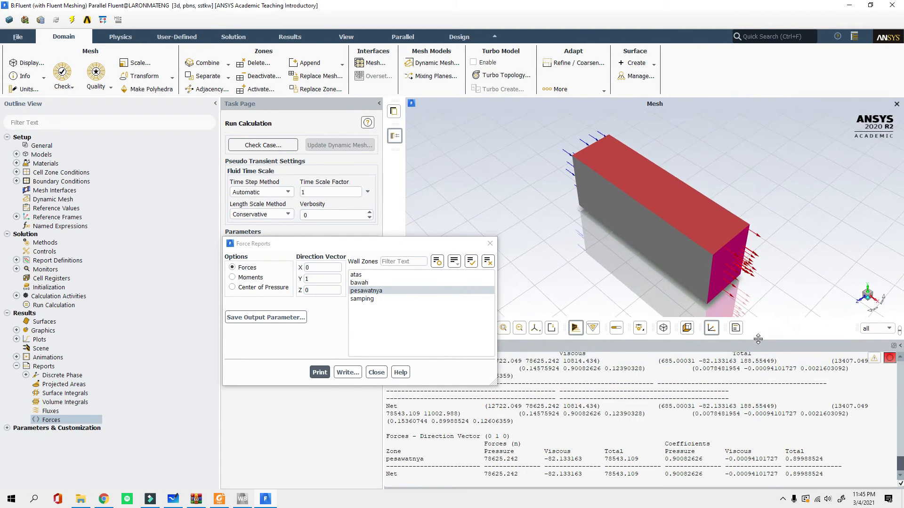
drag(830, 474, 785, 475)
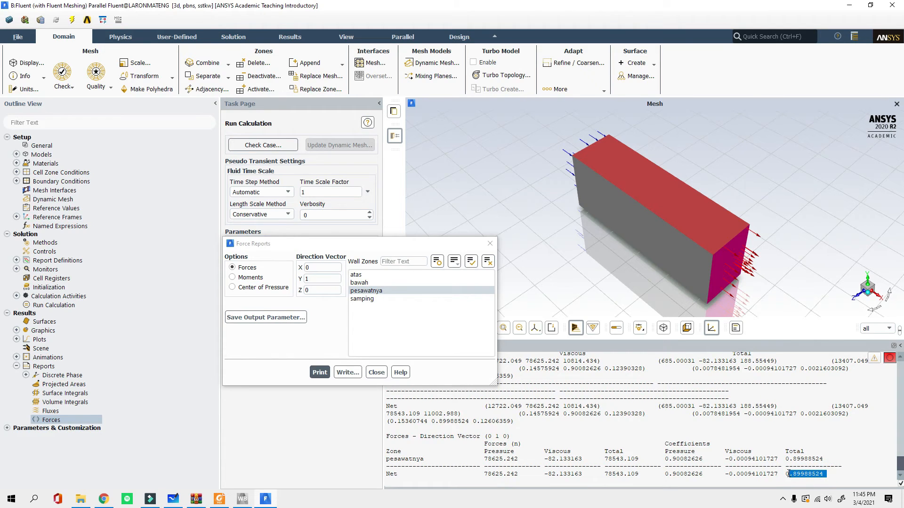
drag(387, 436, 831, 474)
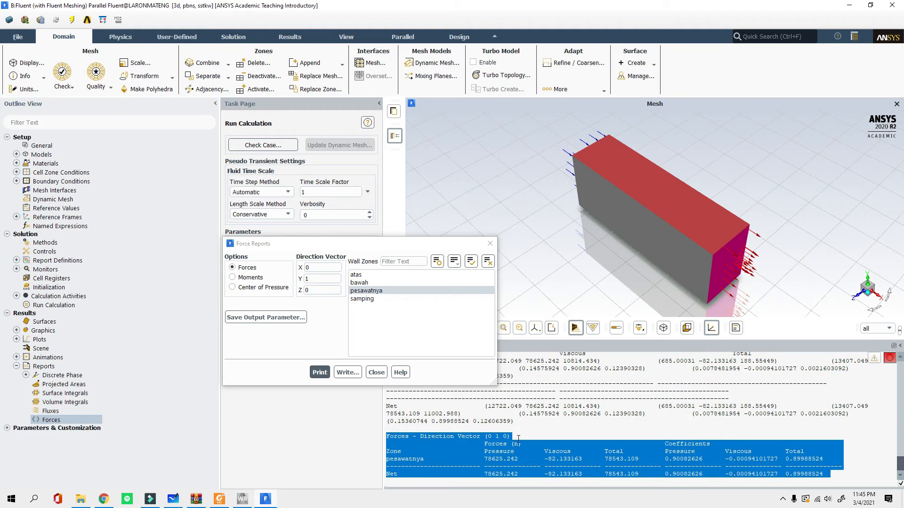
drag(338, 246, 144, 102)
drag(445, 339, 455, 241)
scroll(510, 330, up, 2)
scroll(516, 352, down, 2)
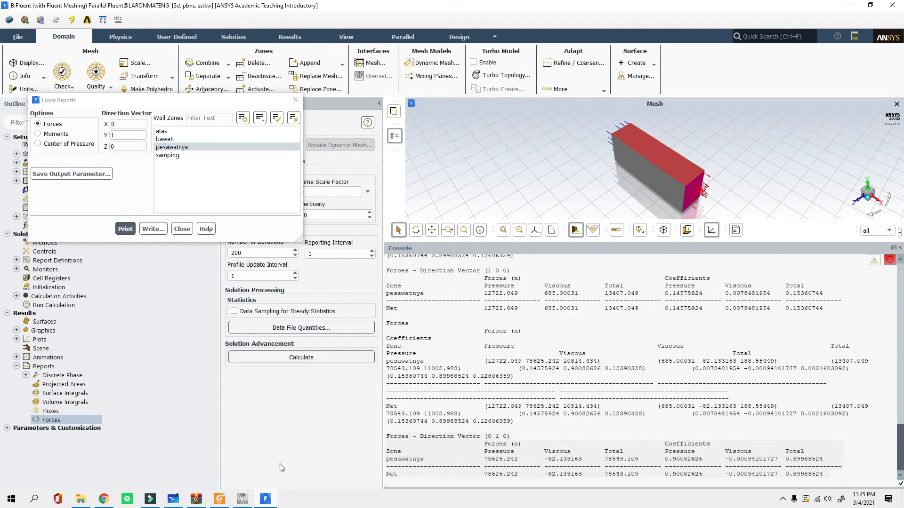
drag(381, 365, 290, 361)
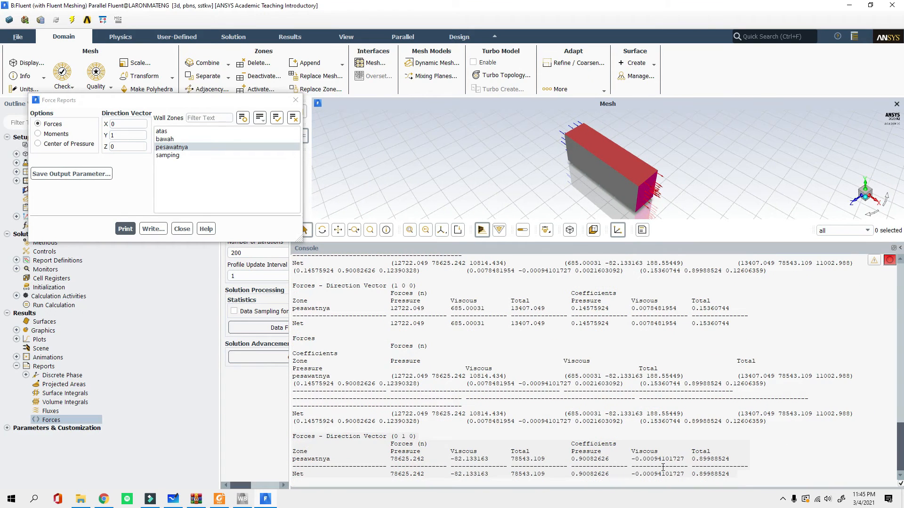
Step: Examine the net total coefficients in the X- and Y-direction force tables, then close the force report
triple_click(732, 475)
click(722, 475)
drag(695, 475, 739, 466)
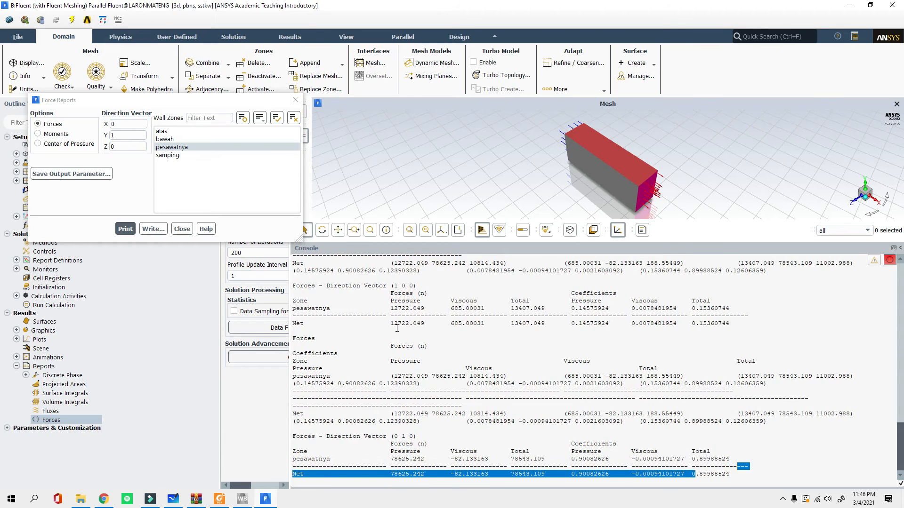
scroll(428, 383, up, 6)
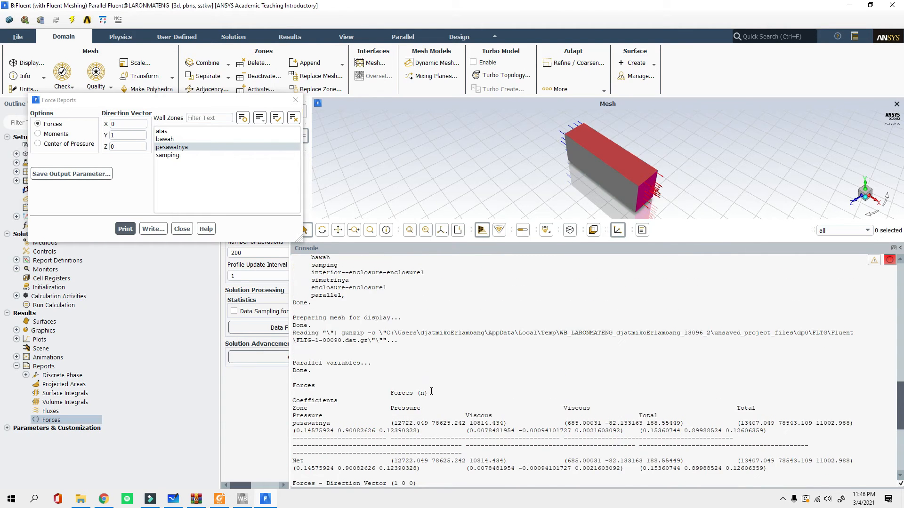
scroll(407, 375, down, 1)
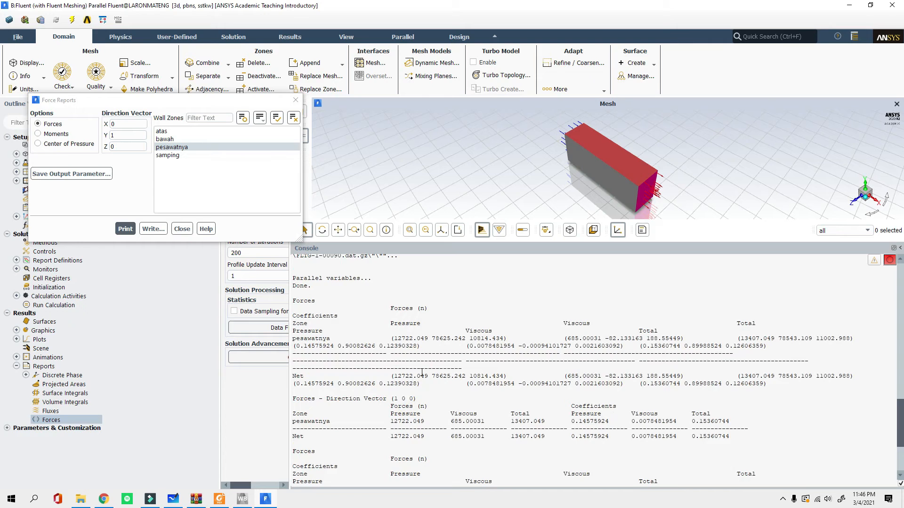
scroll(422, 372, down, 4)
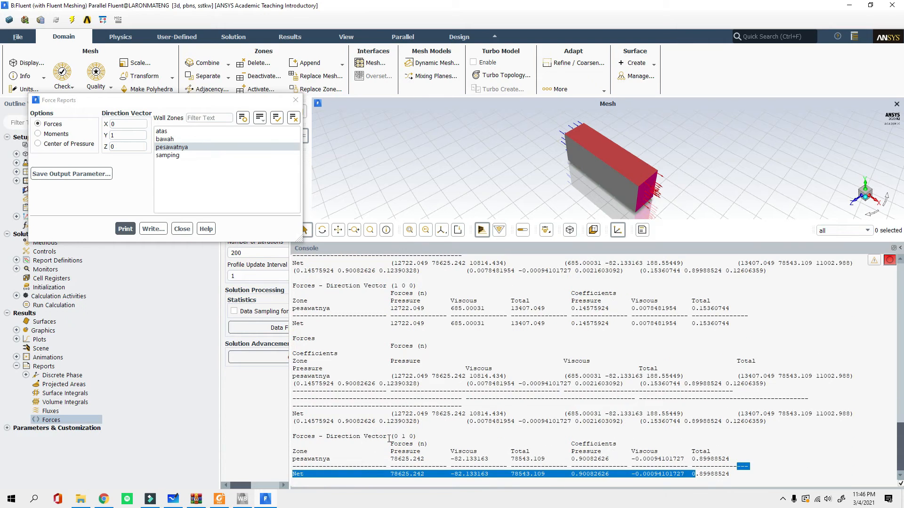
click(714, 474)
drag(733, 473, 691, 475)
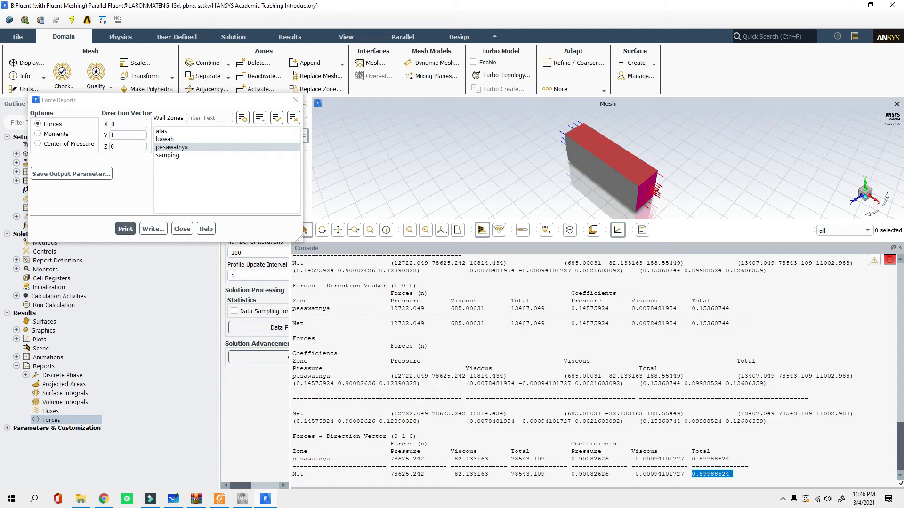
drag(730, 323, 689, 324)
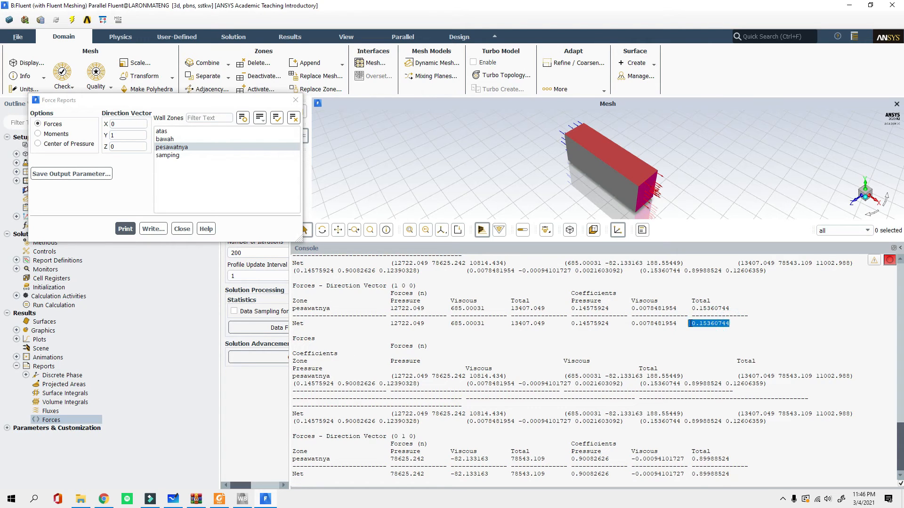
click(181, 229)
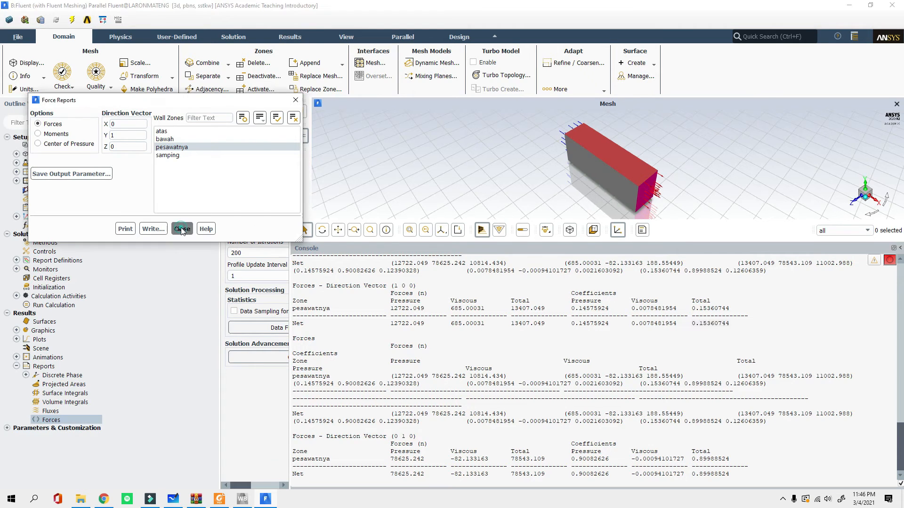
Step: Compute the lift coefficient of pesawatnya from the cl report definition and leave the definition without changes
click(16, 261)
double_click(45, 269)
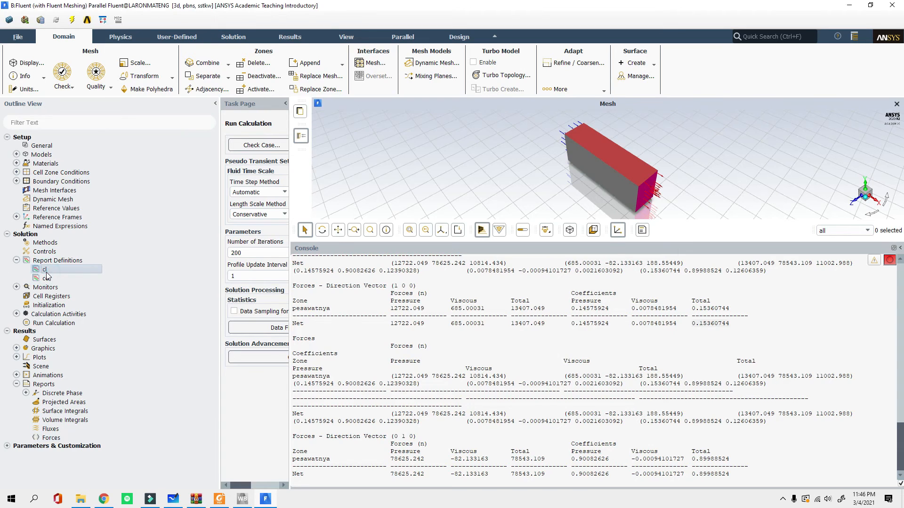
click(434, 375)
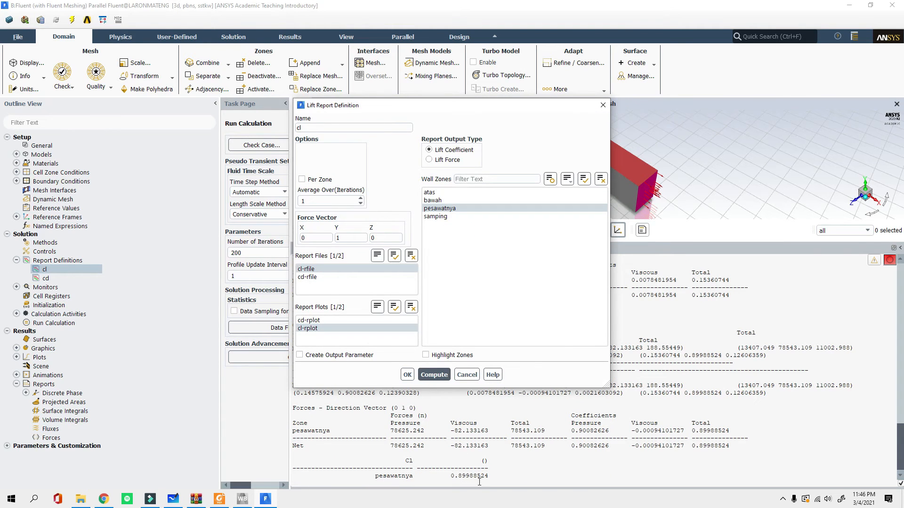
click(467, 374)
Step: Compute the drag coefficient of pesawatnya from the cd report definition and leave the definition without changes
click(46, 278)
double_click(45, 278)
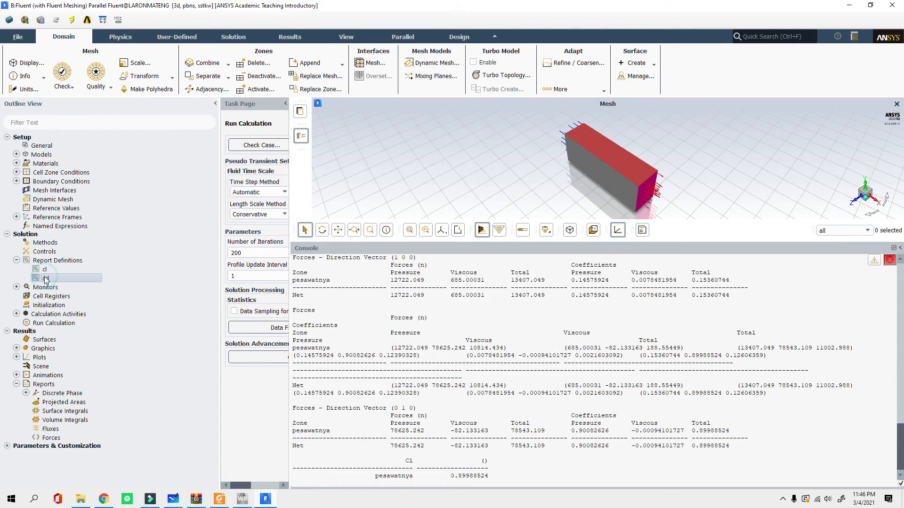
click(444, 378)
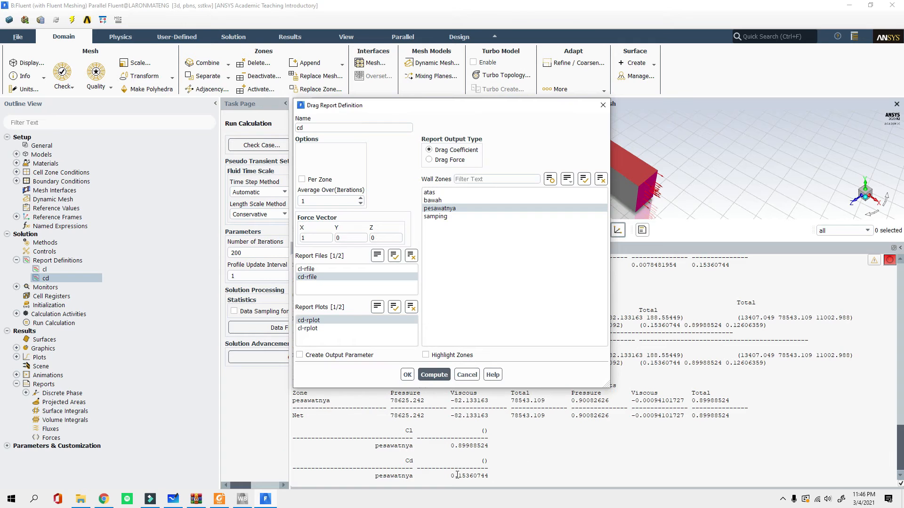
drag(457, 476, 489, 476)
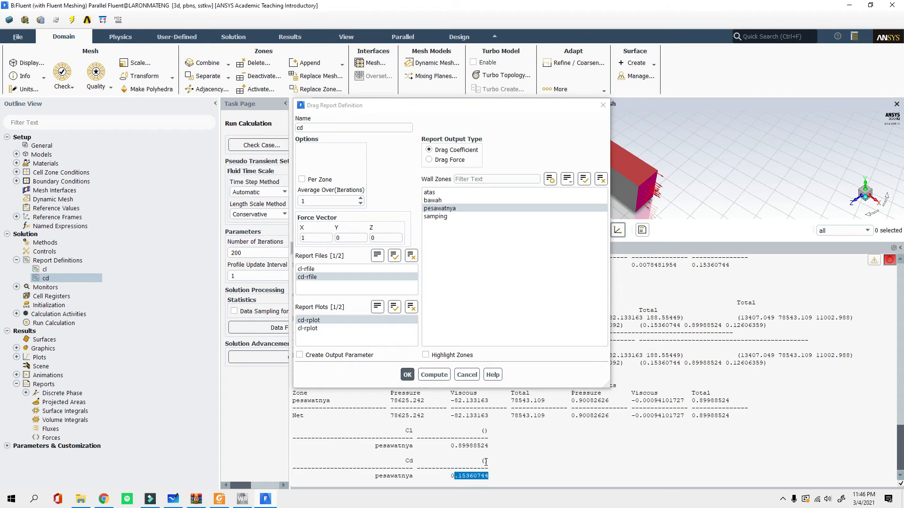
click(475, 374)
Step: Switch to Microsoft Whiteboard and draw a black curly brace beside the lift and drag diagram in the Results section
click(172, 500)
ctrl+scroll(636, 357, down, 1)
scroll(636, 356, down, 3)
scroll(716, 432, up, 9)
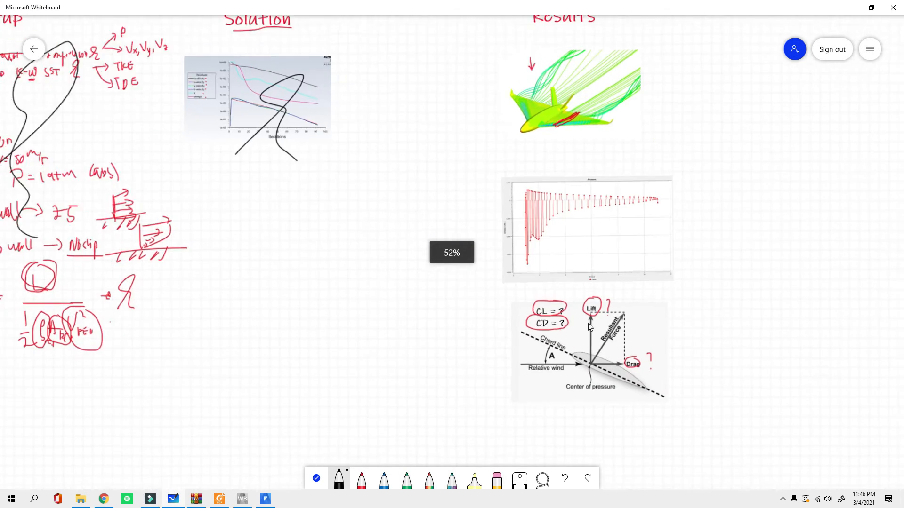
mouse_move(676, 299)
mouse_down()
mouse_move(687, 335)
mouse_move(679, 385)
mouse_up()
Step: Handwrite "CL (α=10°) = 0,899" beside the brace, checking the lift coefficient in Fluent's console
mouse_move(713, 304)
mouse_down()
mouse_move(701, 319)
mouse_move(738, 324)
mouse_up()
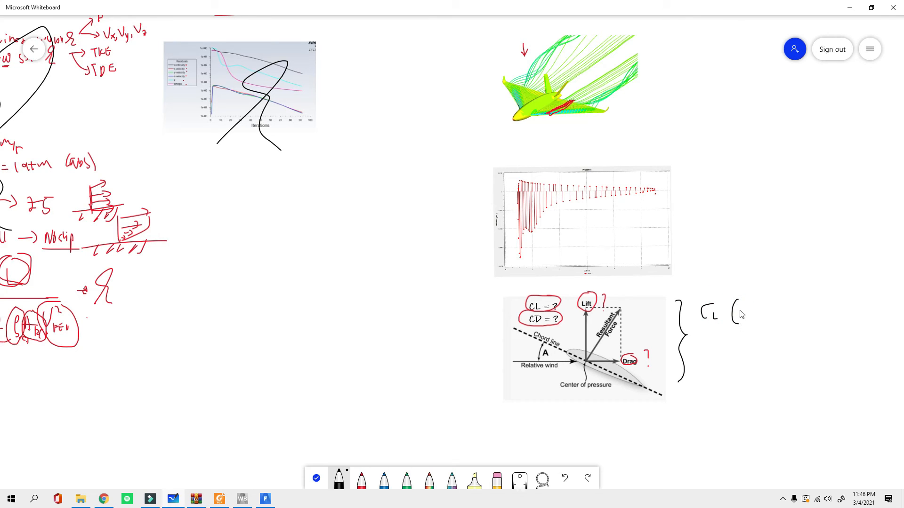
mouse_move(754, 304)
mouse_down()
mouse_move(746, 315)
mouse_move(756, 321)
mouse_move(761, 307)
mouse_up()
drag(756, 312, 774, 321)
drag(777, 291, 782, 326)
drag(783, 294, 782, 325)
drag(793, 311, 799, 311)
mouse_move(810, 301)
mouse_down()
mouse_move(807, 318)
mouse_move(818, 319)
mouse_up()
drag(827, 314, 825, 321)
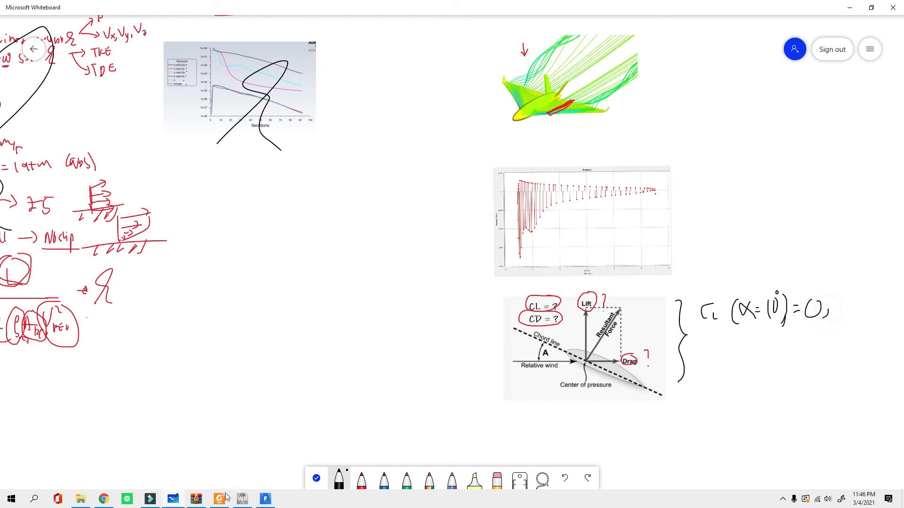
click(266, 500)
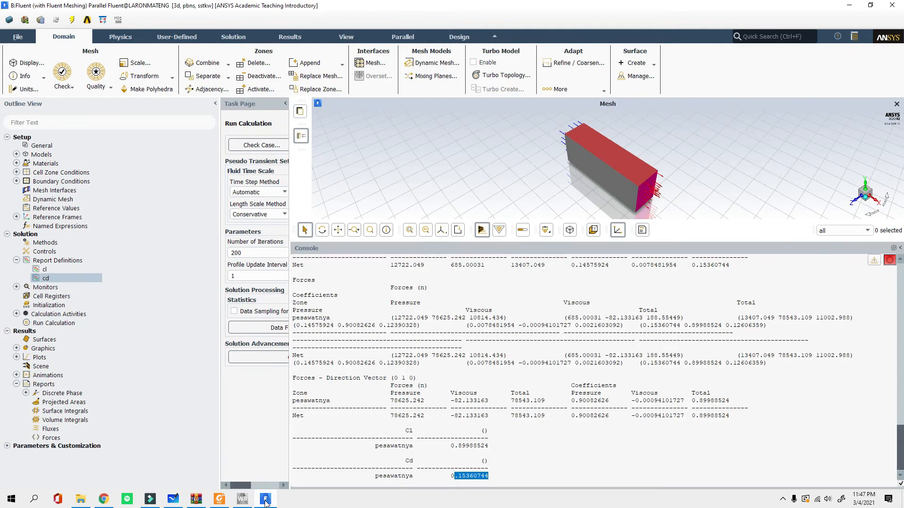
click(266, 500)
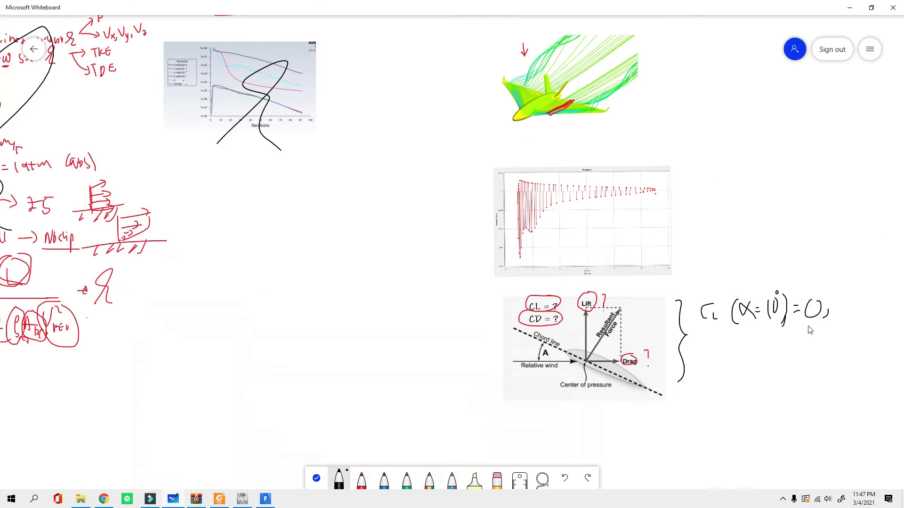
mouse_move(850, 290)
mouse_down()
mouse_move(847, 321)
mouse_move(861, 323)
mouse_up()
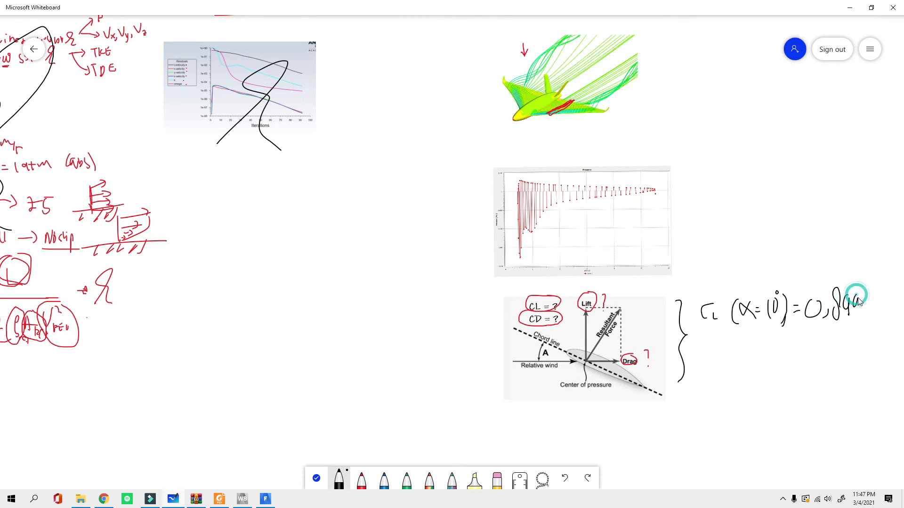
Step: Handwrite "CD (α=10°) = 0,15" in black below the lift coefficient line in the Results section
mouse_move(704, 343)
mouse_down()
mouse_move(715, 369)
mouse_move(715, 342)
mouse_move(739, 375)
mouse_move(777, 368)
mouse_move(782, 338)
mouse_move(796, 373)
mouse_move(806, 342)
mouse_up()
drag(803, 346, 805, 346)
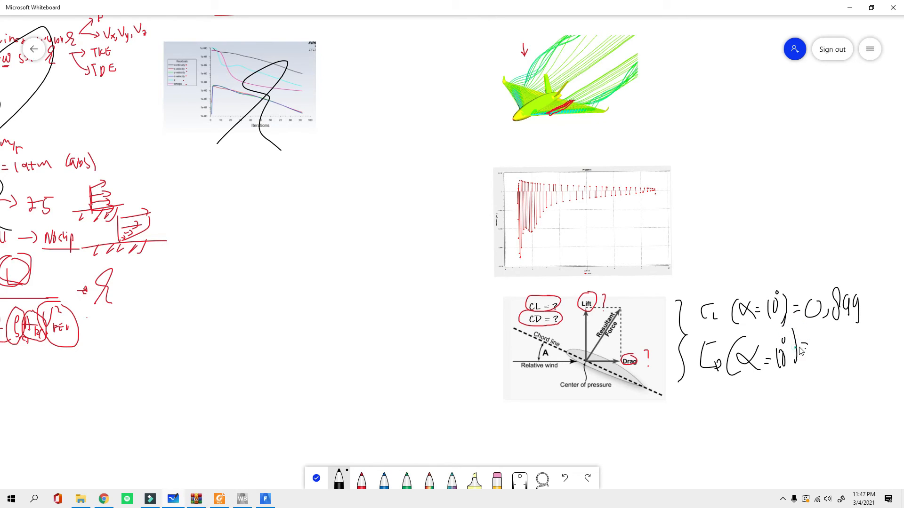
drag(820, 342, 830, 360)
mouse_move(838, 344)
mouse_down()
mouse_move(846, 366)
mouse_move(855, 339)
mouse_up()
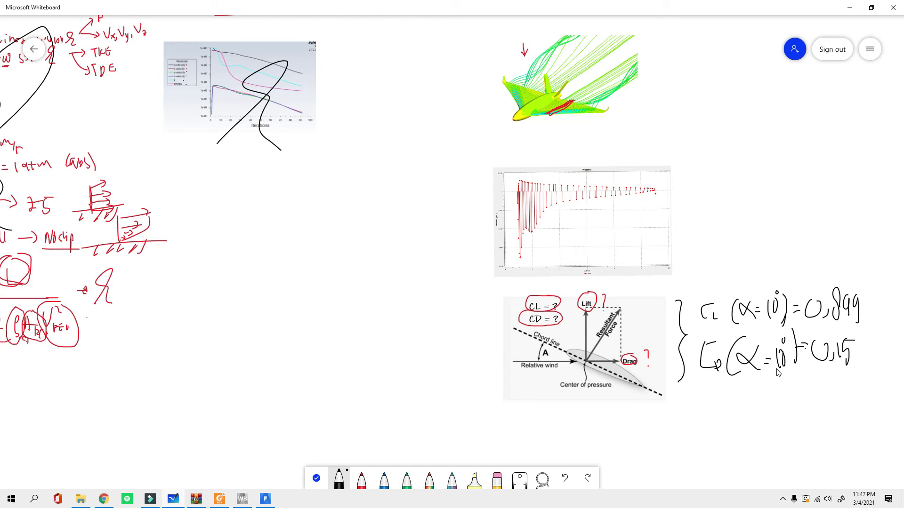
Step: Draw black outlines around the aircraft streamline picture and the pressure chart in the Results section
ctrl+scroll(675, 327, down, 3)
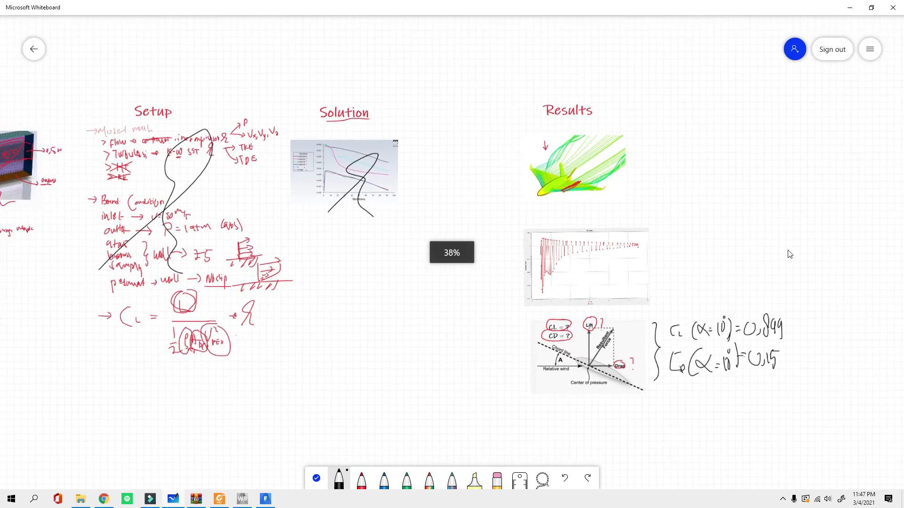
ctrl+scroll(580, 175, up, 3)
mouse_move(522, 90)
mouse_down()
mouse_move(416, 163)
mouse_move(529, 93)
mouse_move(500, 89)
mouse_up()
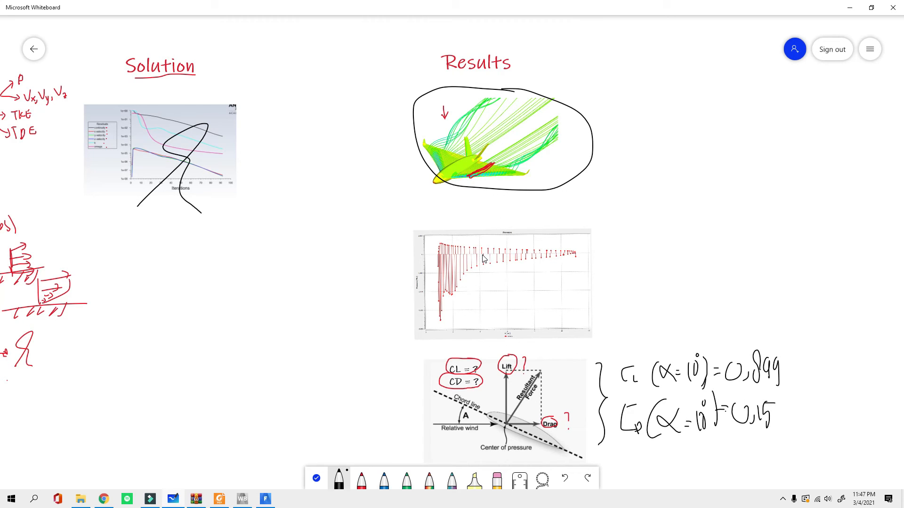
mouse_move(471, 231)
mouse_down()
mouse_move(399, 278)
mouse_move(448, 338)
mouse_move(607, 265)
mouse_move(413, 231)
mouse_up()
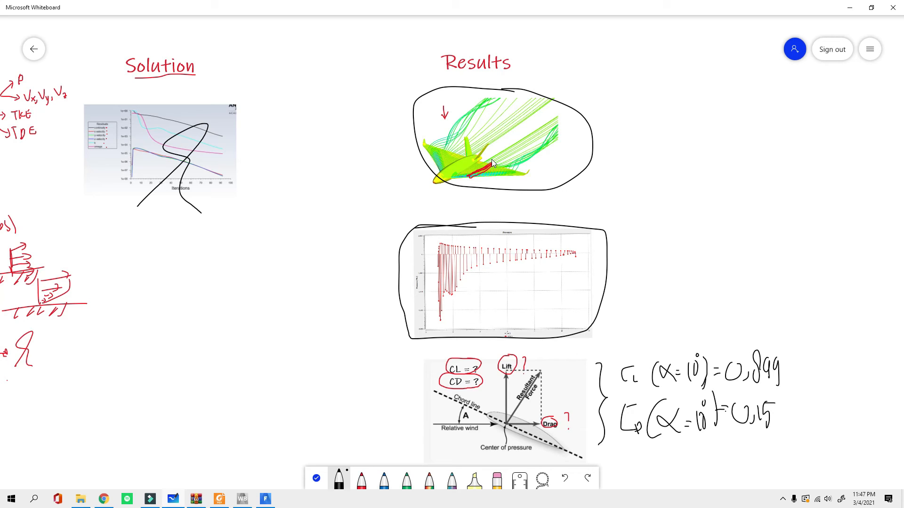
Step: Switch to Fluent and quit it, accepting the quit confirmation
click(266, 501)
click(891, 6)
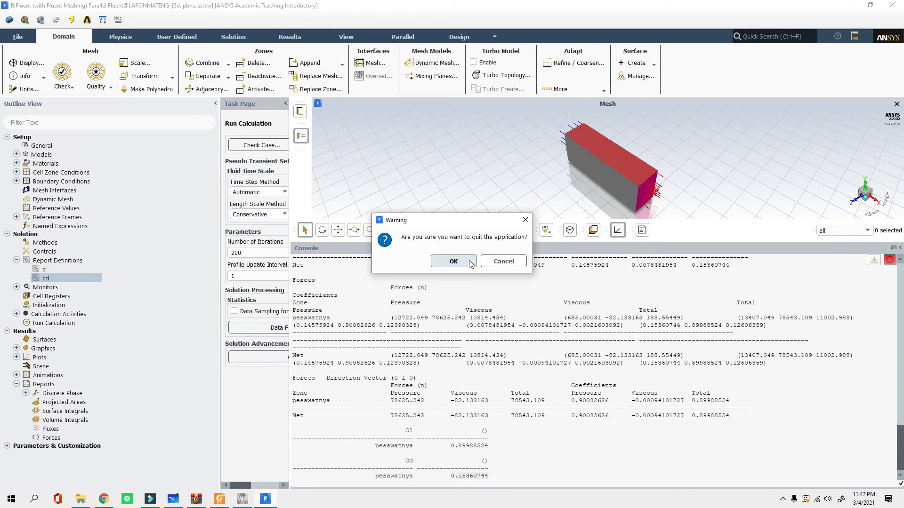
click(454, 262)
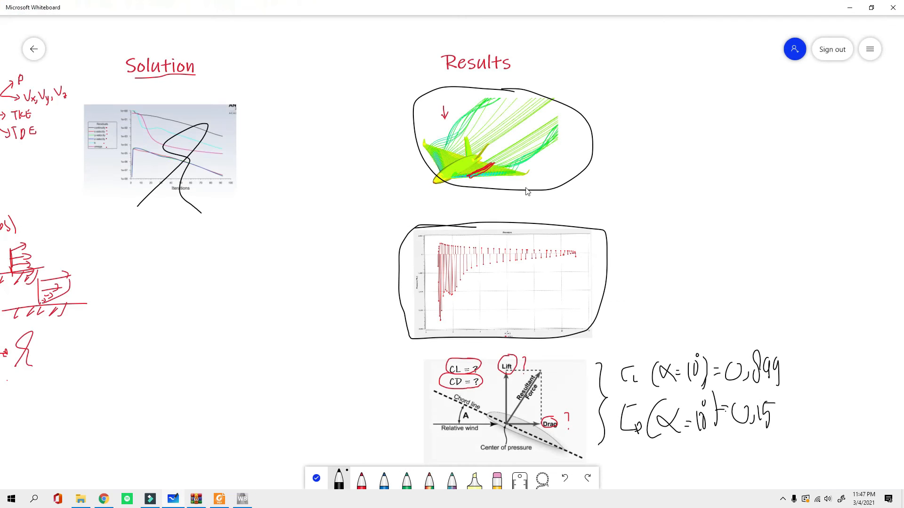
Step: Switch to Workbench, add a Results component beside the Fluent system, link the Fluent Solution to it and open it
click(242, 500)
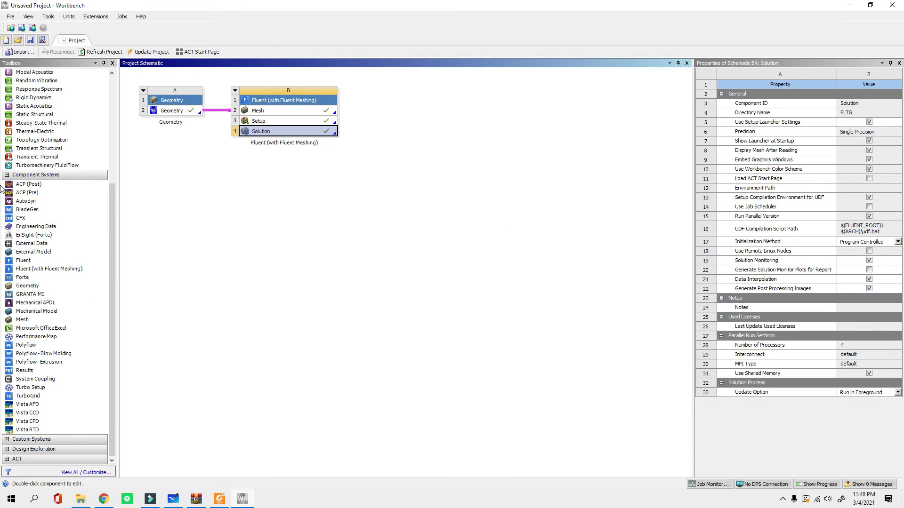
scroll(36, 311, up, 2)
scroll(38, 325, down, 2)
drag(25, 371, 390, 108)
drag(291, 133, 410, 112)
double_click(409, 112)
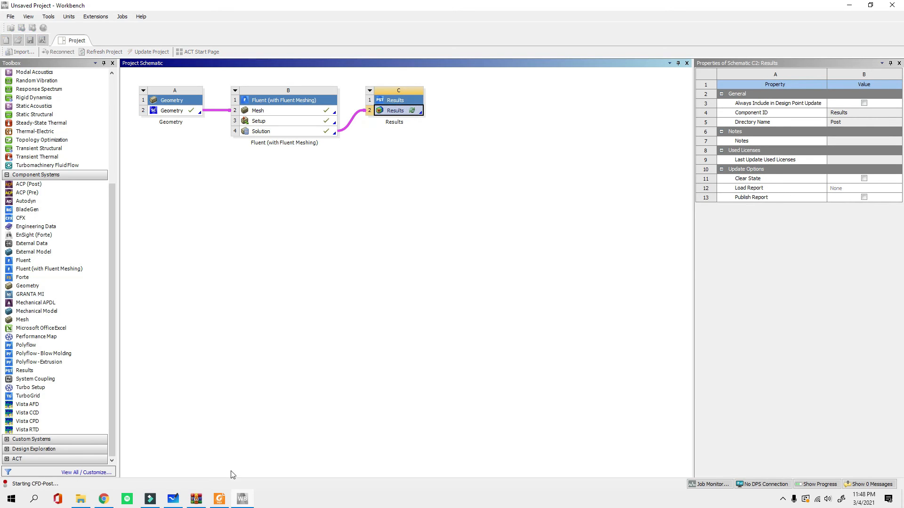
Step: Switch to Microsoft Whiteboard and draw a closing curly brace after the CL and CD values with a looped check mark beside it
click(176, 500)
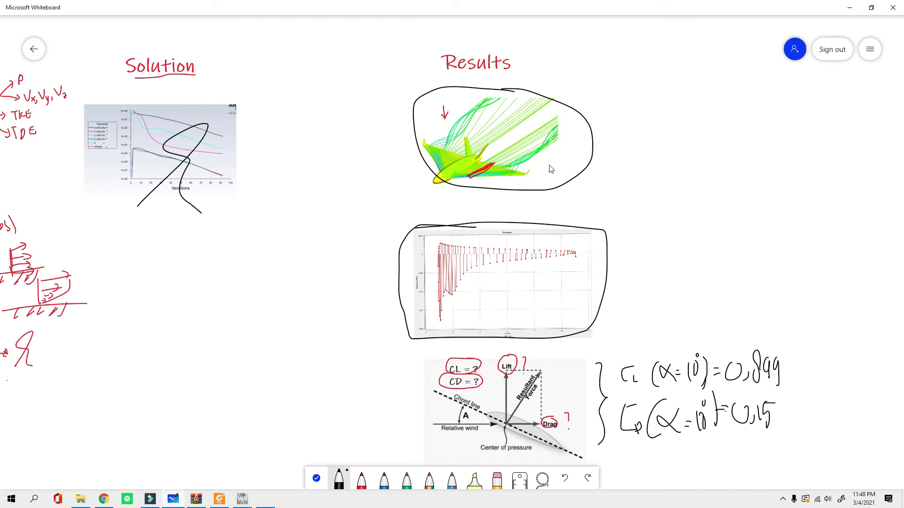
mouse_move(780, 345)
mouse_down()
mouse_move(803, 389)
mouse_move(809, 448)
mouse_up()
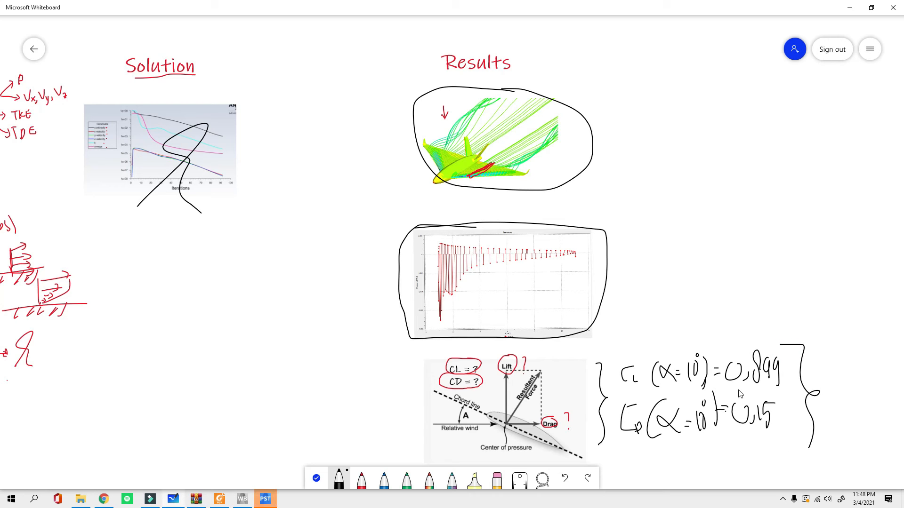
mouse_move(837, 398)
mouse_down()
mouse_move(821, 423)
mouse_move(842, 426)
mouse_up()
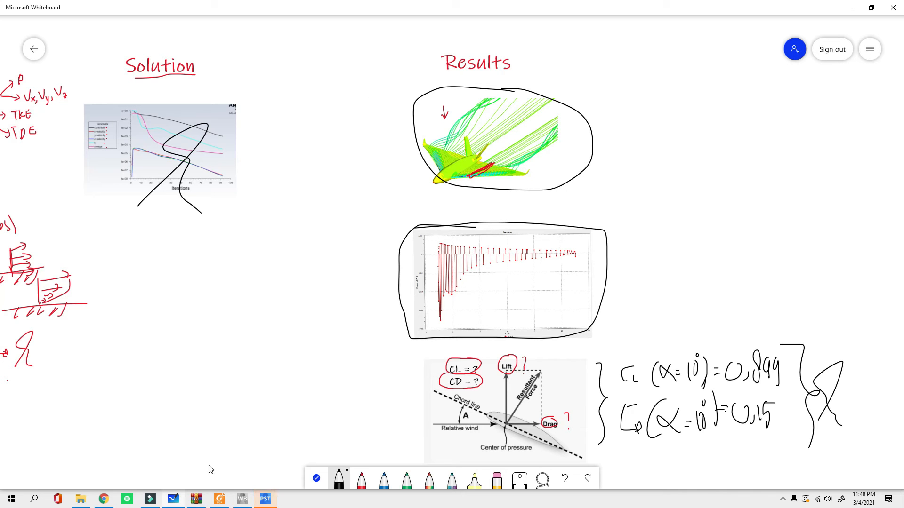
Step: Switch to CFD-Post and hide the domain wireframe
click(265, 499)
drag(413, 245, 663, 222)
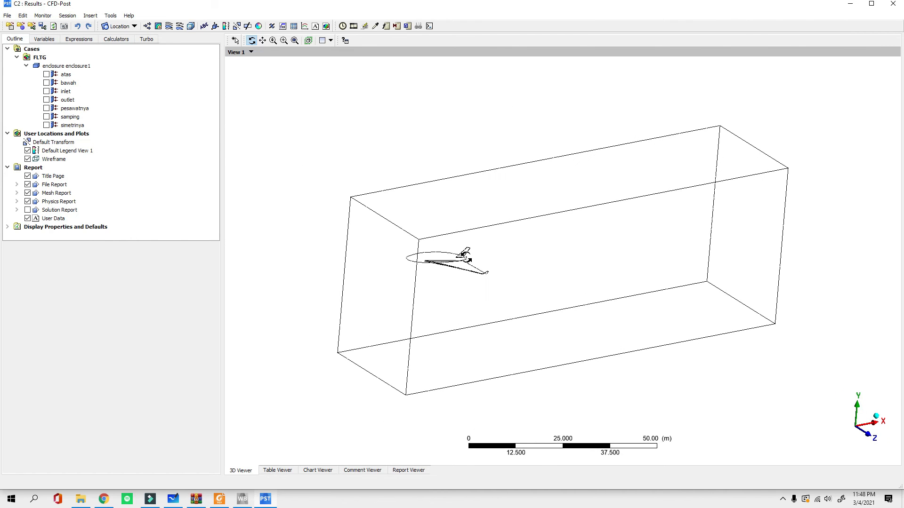
click(28, 159)
Step: Toggle the outlet, pesawatnya and inlet surfaces on briefly and hide them all again
click(46, 100)
click(46, 109)
click(47, 108)
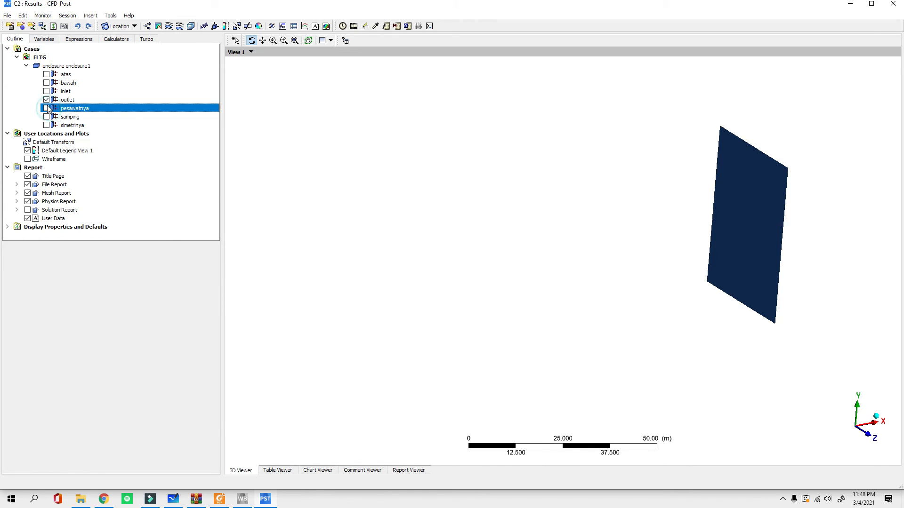
click(47, 100)
click(47, 91)
click(47, 91)
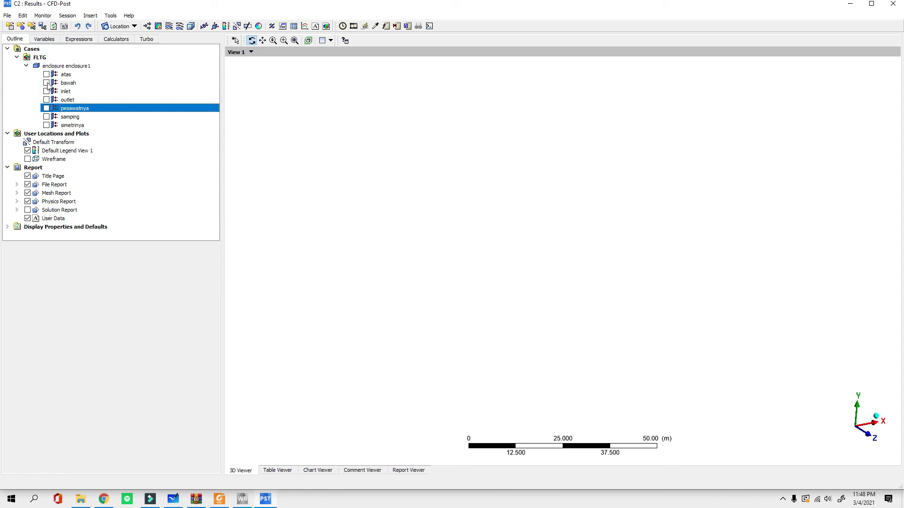
Step: Display only the pesawatnya surface and view the half aircraft up close from its front
click(47, 108)
drag(442, 177, 457, 255)
right_drag(460, 233, 594, 301)
drag(418, 155, 410, 189)
click(61, 58)
drag(490, 240, 490, 272)
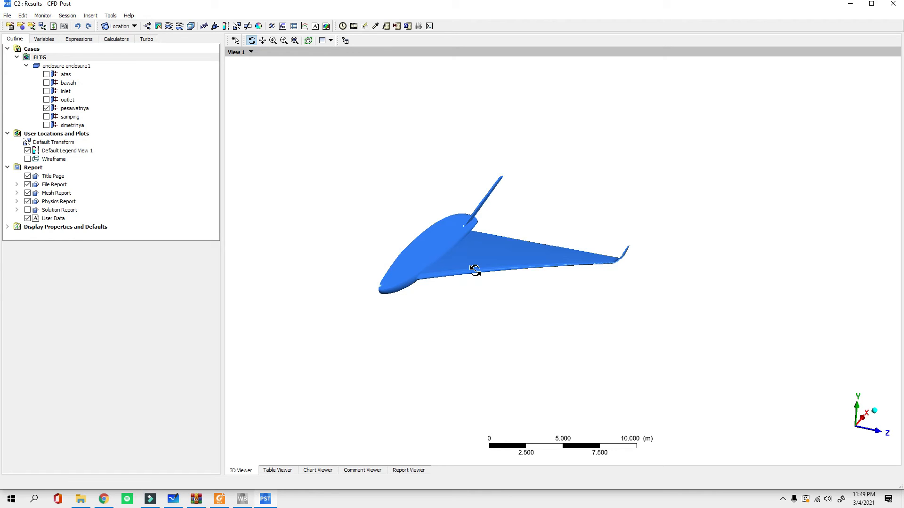
drag(474, 270, 464, 259)
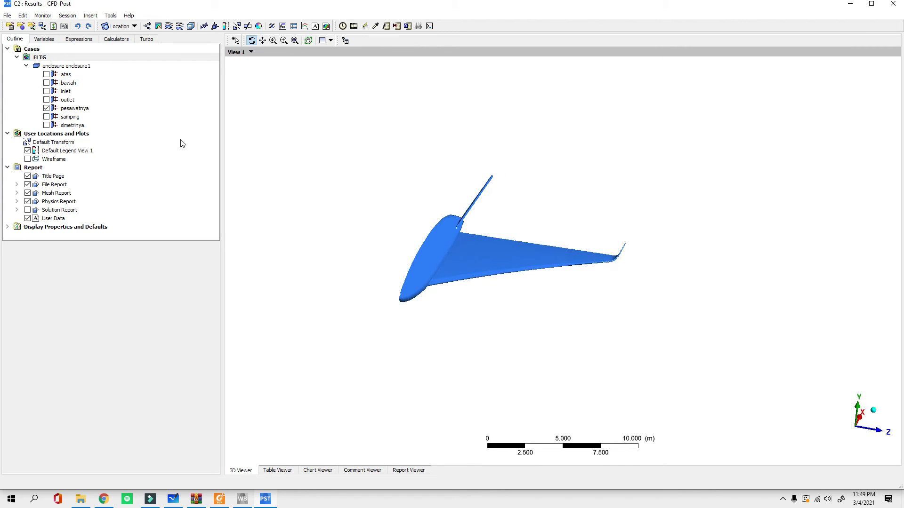
Step: Apply a reflection to enclosure enclosure1 using the XY Plane method at Z = 0.0 m
click(62, 67)
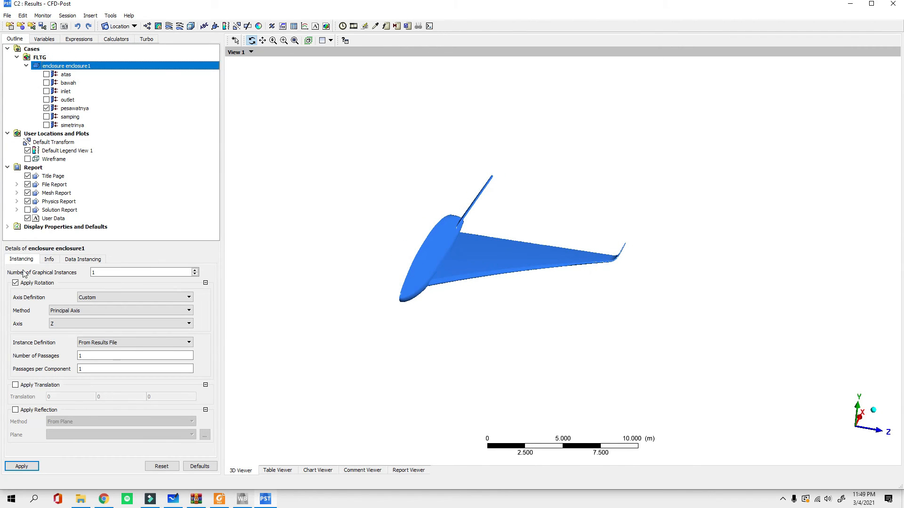
click(37, 410)
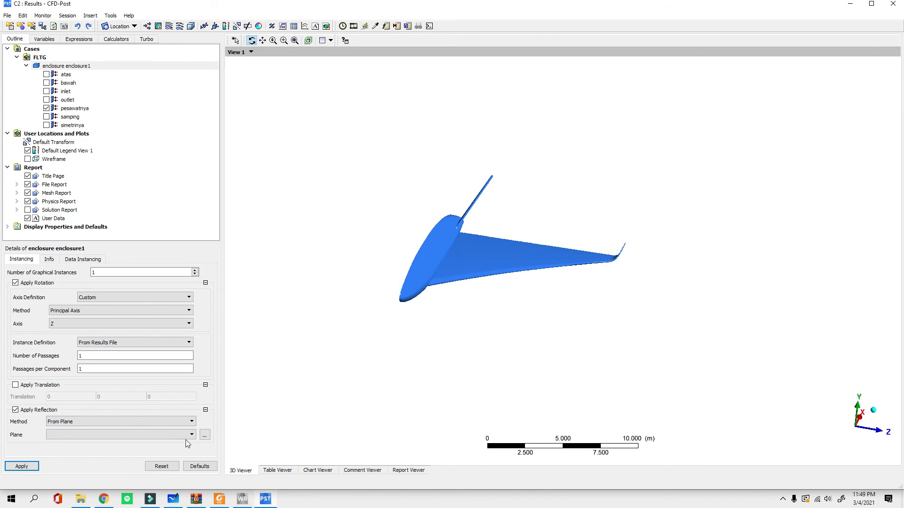
click(78, 423)
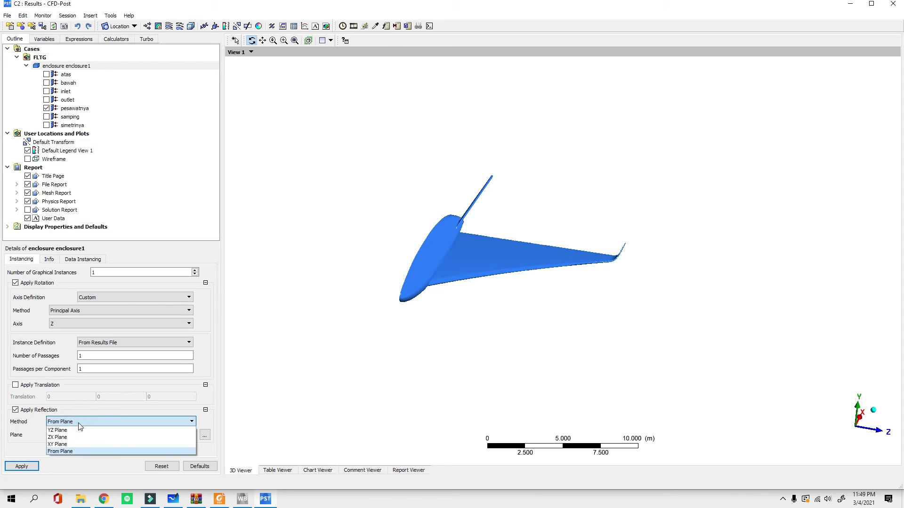
click(59, 444)
click(21, 466)
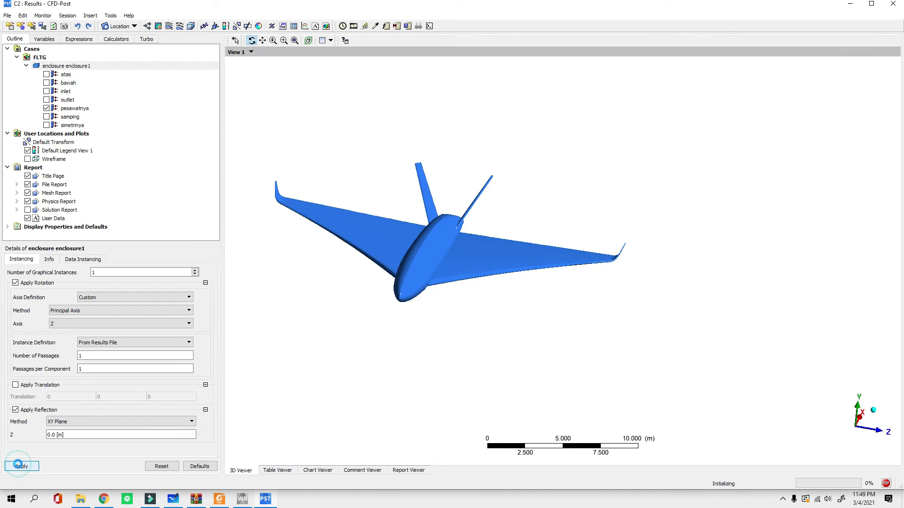
Step: Check the mirrored aircraft and samping walls in the view, and hide both the samping and pesawatnya surfaces
drag(502, 307, 511, 247)
scroll(511, 246, down, 6)
scroll(473, 288, down, 3)
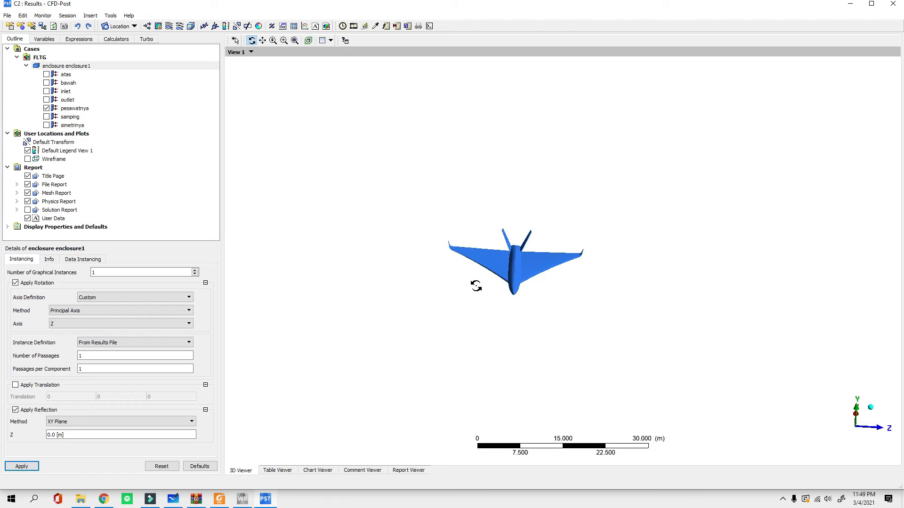
click(46, 116)
drag(313, 194, 573, 291)
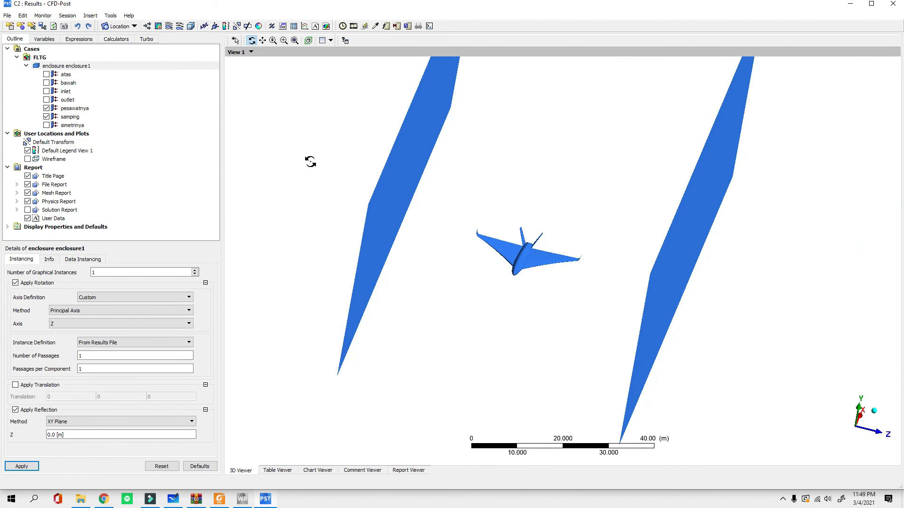
click(46, 117)
click(46, 108)
click(46, 108)
click(46, 108)
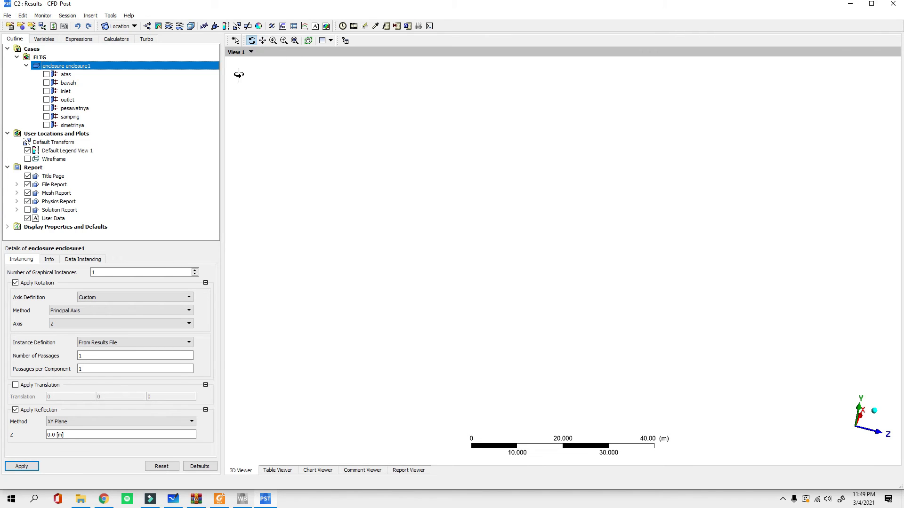
Step: Create a contour plot, Contour 1, of Pressure on pesawatnya with the Local range and 11 contours
click(159, 26)
click(182, 64)
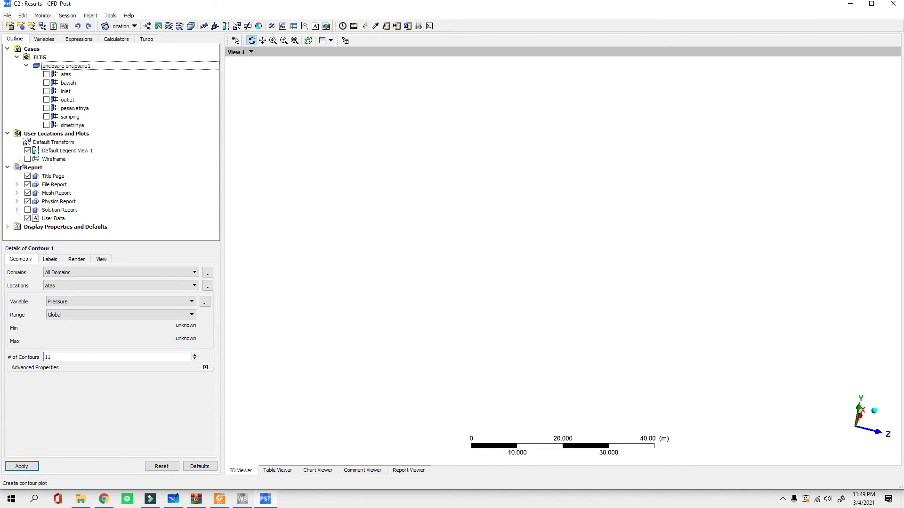
click(62, 286)
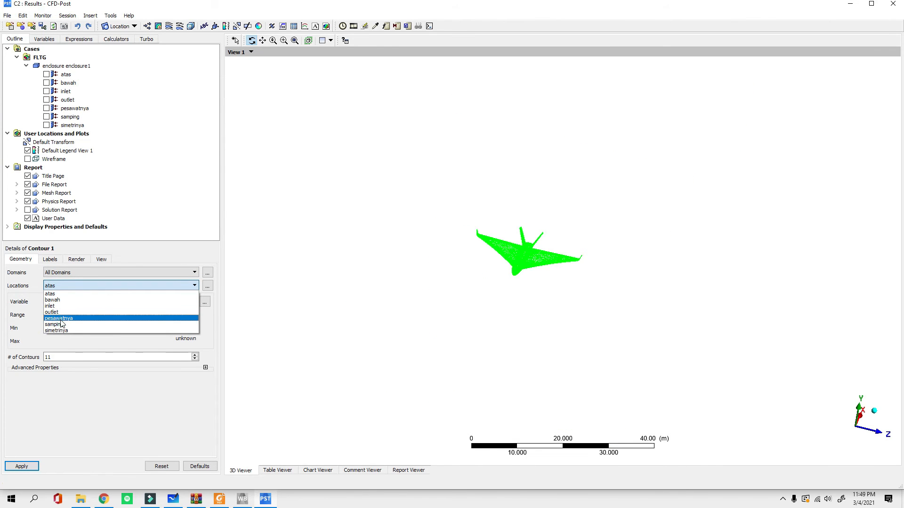
click(58, 318)
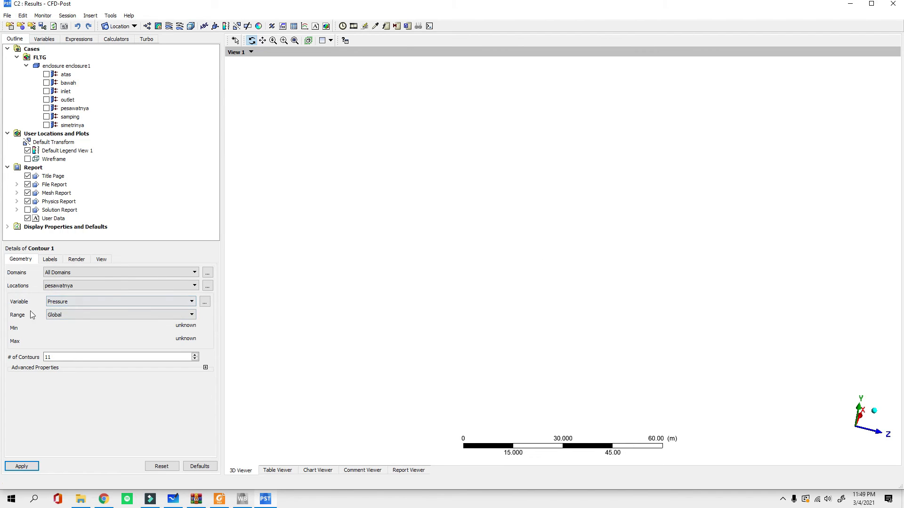
click(78, 301)
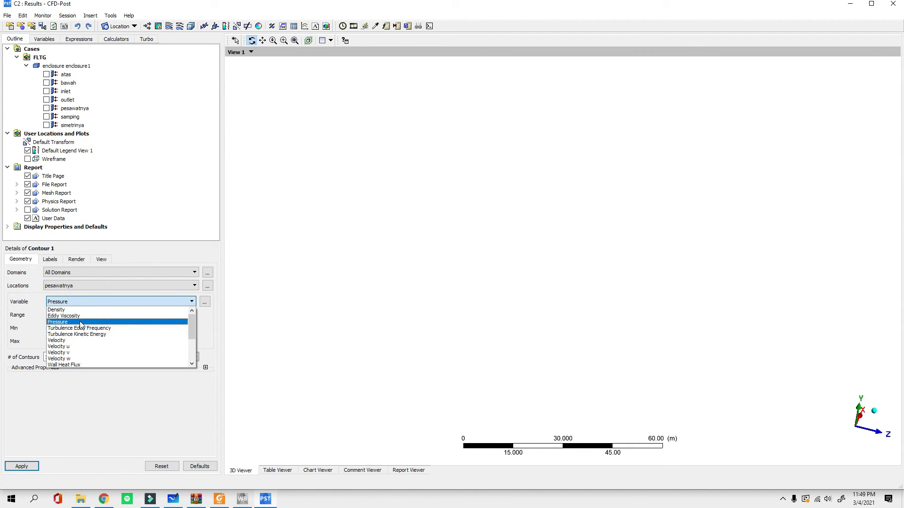
click(69, 323)
click(74, 313)
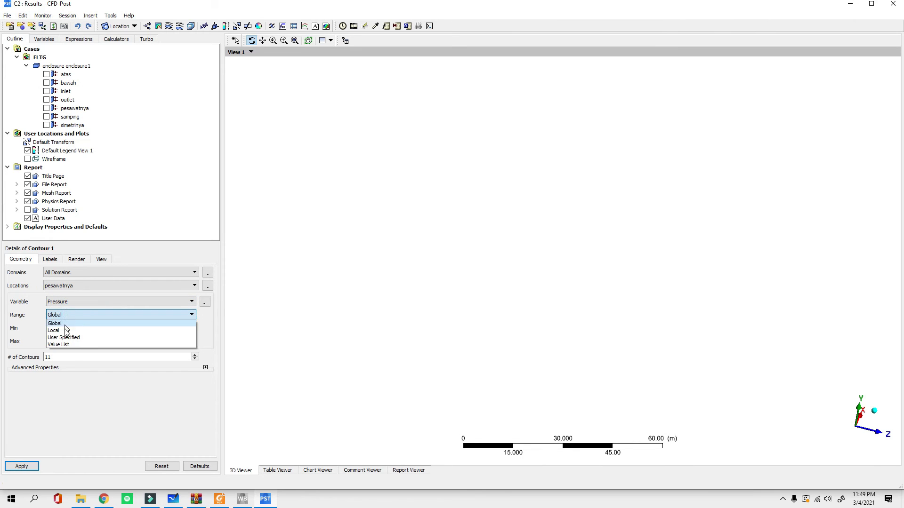
click(64, 330)
click(25, 466)
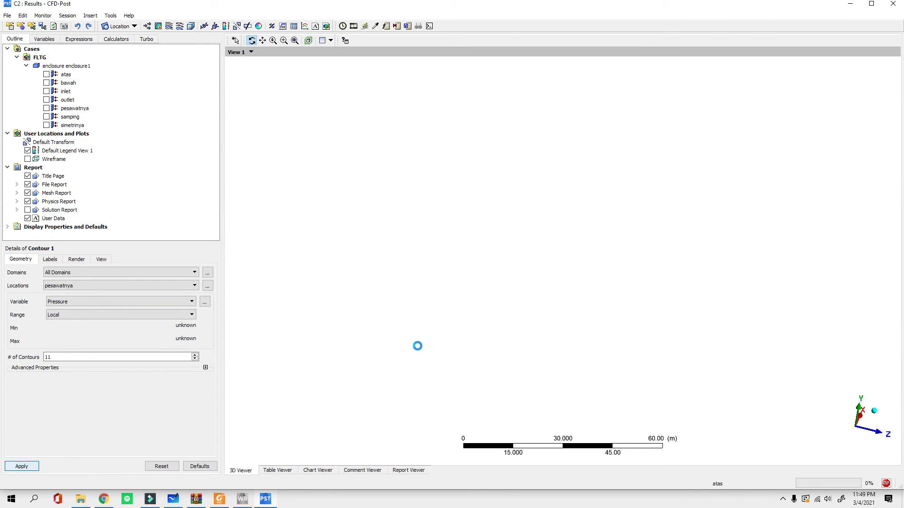
Step: Examine the pressure contour on the aircraft's upper and lower surfaces, nose and wing leading edges
scroll(515, 258, up, 1)
right_drag(470, 211, 642, 319)
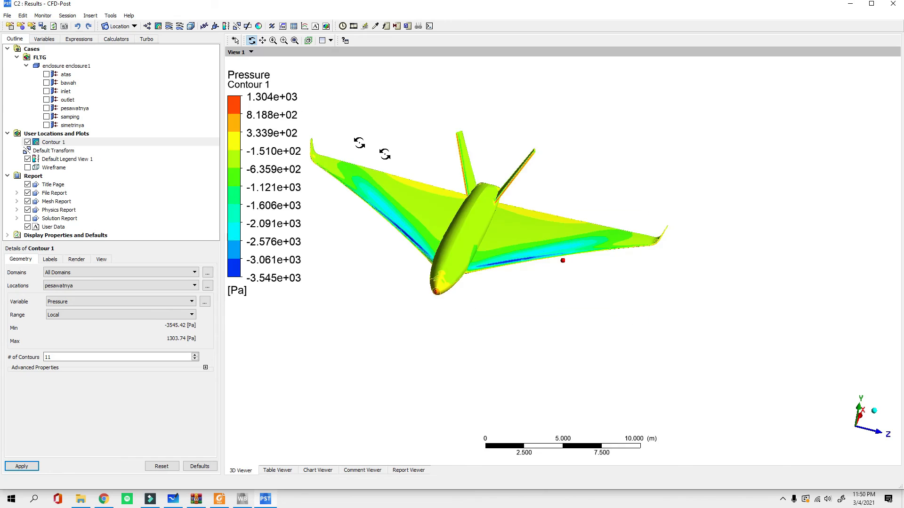
right_drag(360, 142, 596, 285)
drag(586, 292, 515, 231)
drag(376, 227, 647, 253)
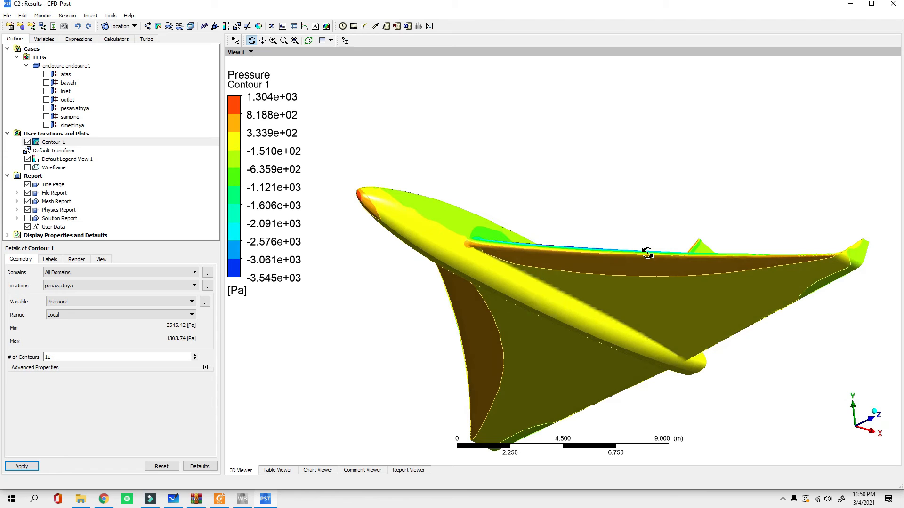
drag(553, 187, 763, 245)
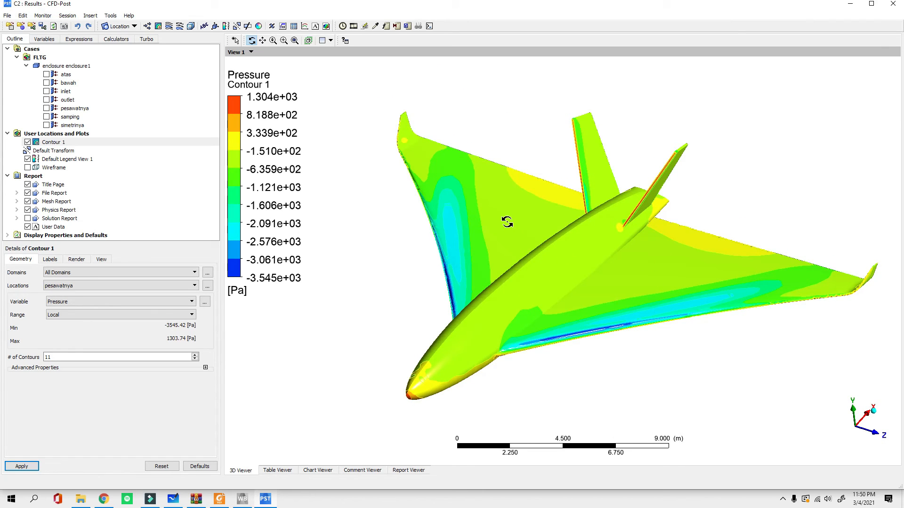
scroll(524, 284, down, 5)
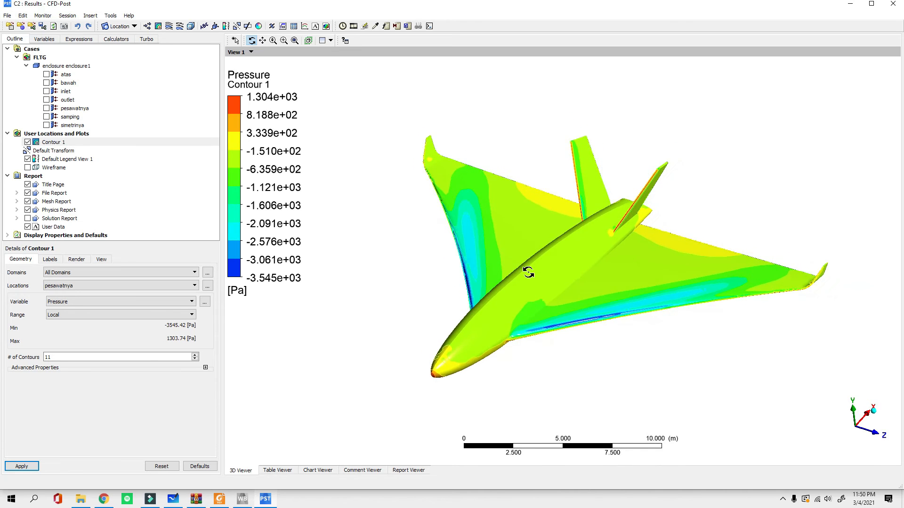
right_drag(408, 163, 784, 405)
mouse_move(534, 299)
mouse_down()
mouse_move(536, 275)
mouse_move(541, 283)
mouse_move(517, 295)
mouse_up()
scroll(518, 295, down, 3)
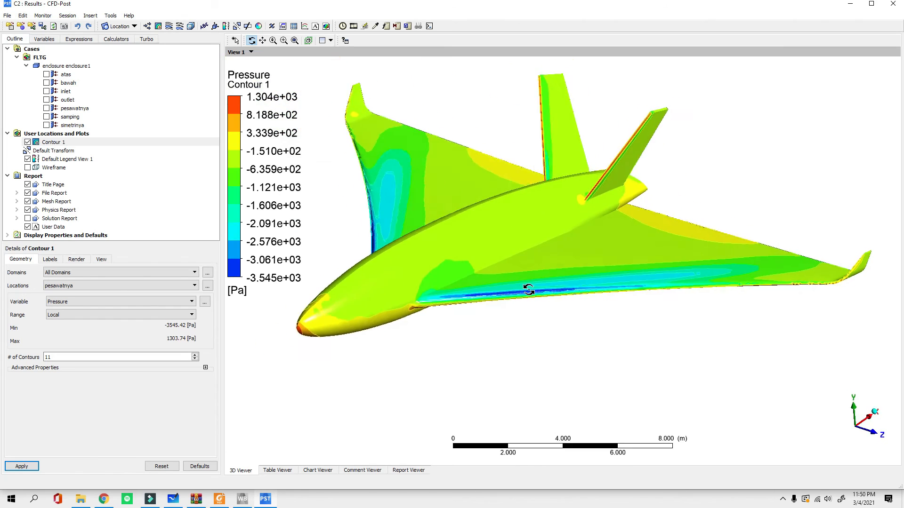
Step: Add the simetrinya symmetry plane to Contour 1's locations alongside pesawatnya and apply the pressure contour
scroll(531, 293, down, 3)
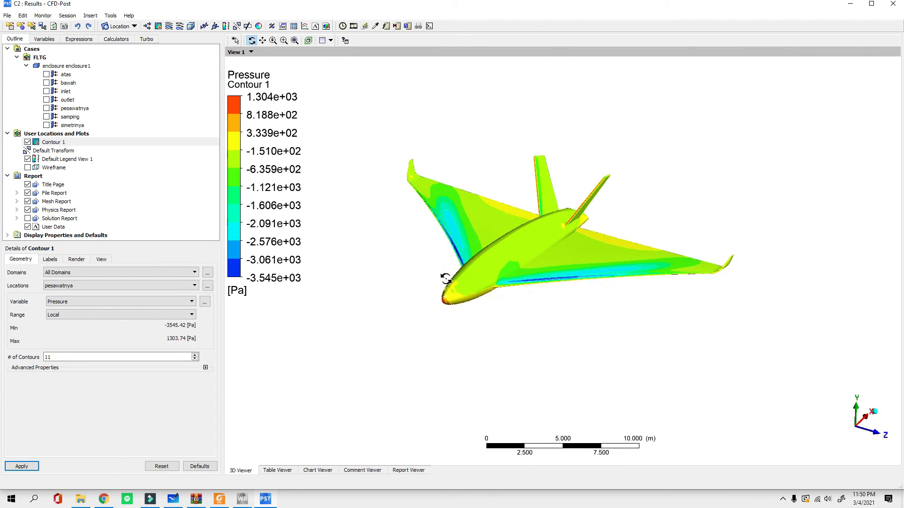
click(54, 143)
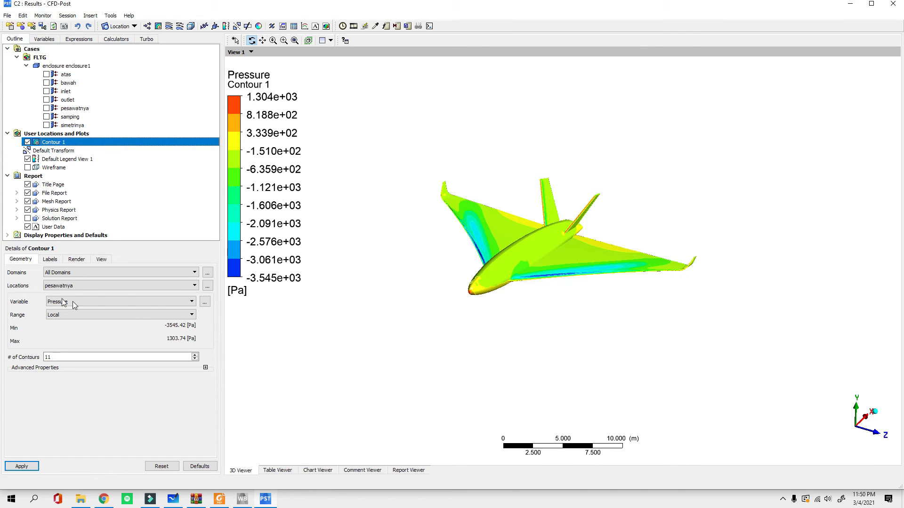
click(204, 302)
click(498, 377)
click(208, 286)
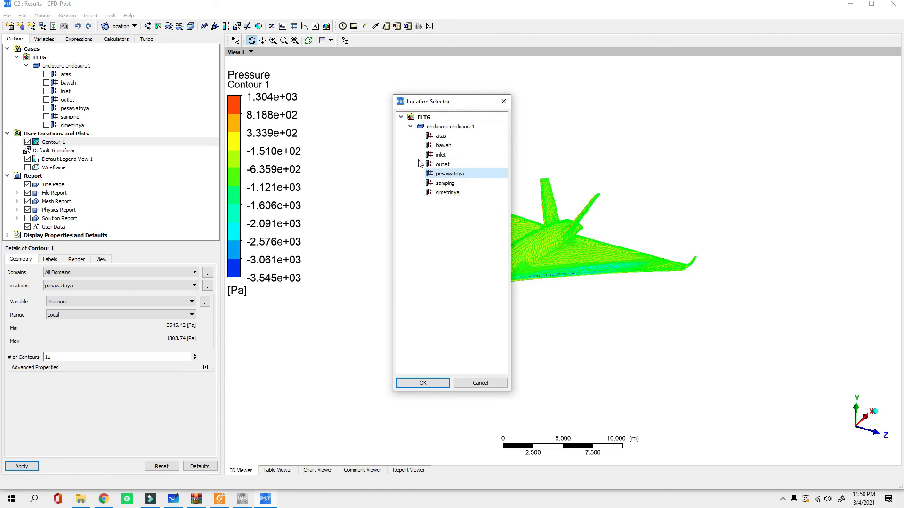
ctrl+click(462, 194)
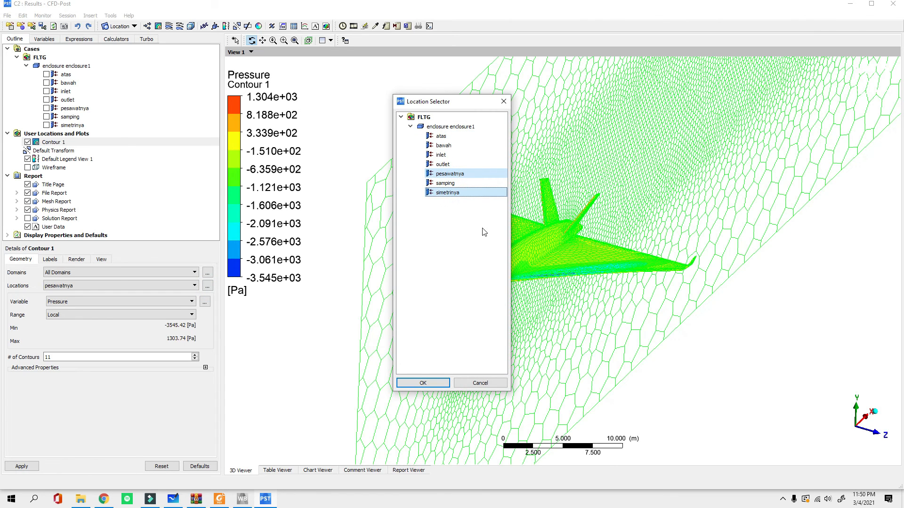
click(422, 382)
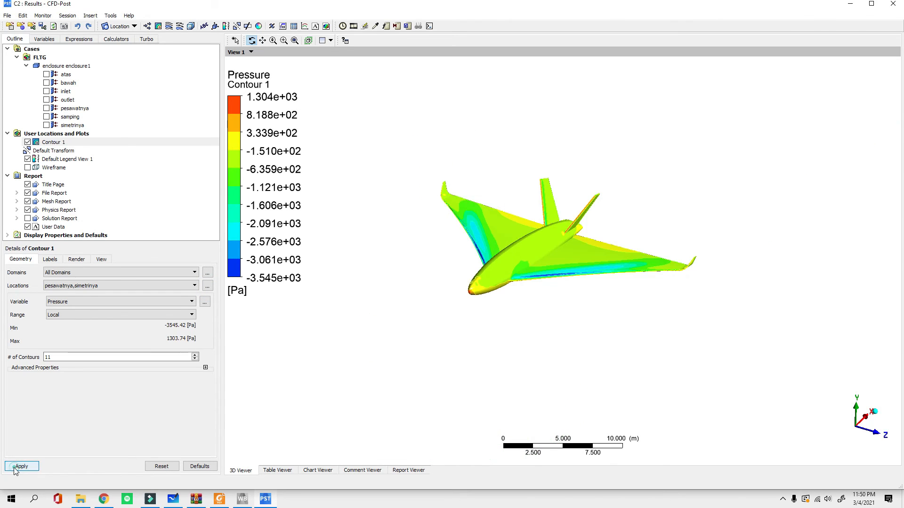
click(14, 467)
Step: Examine the pressure contour on the symmetry plane around the aircraft, looking along the Z axis
drag(480, 359, 521, 301)
scroll(489, 295, down, 2)
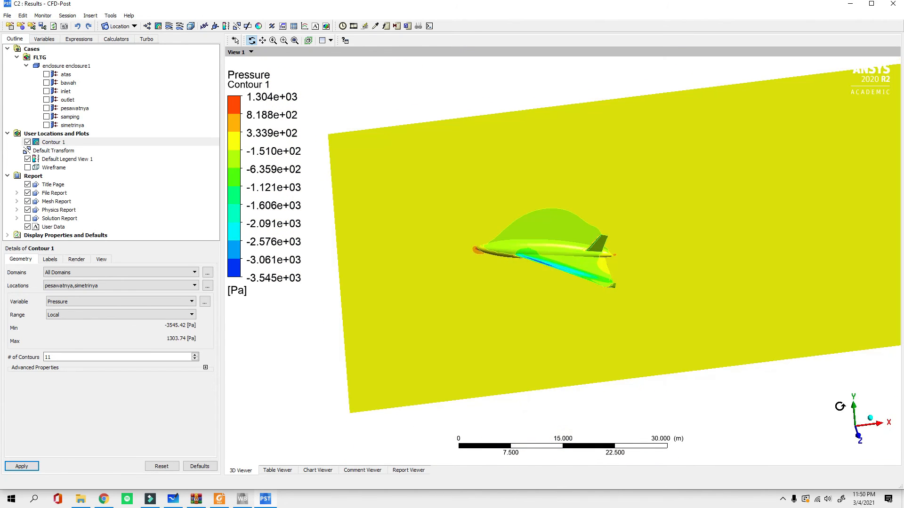
click(858, 437)
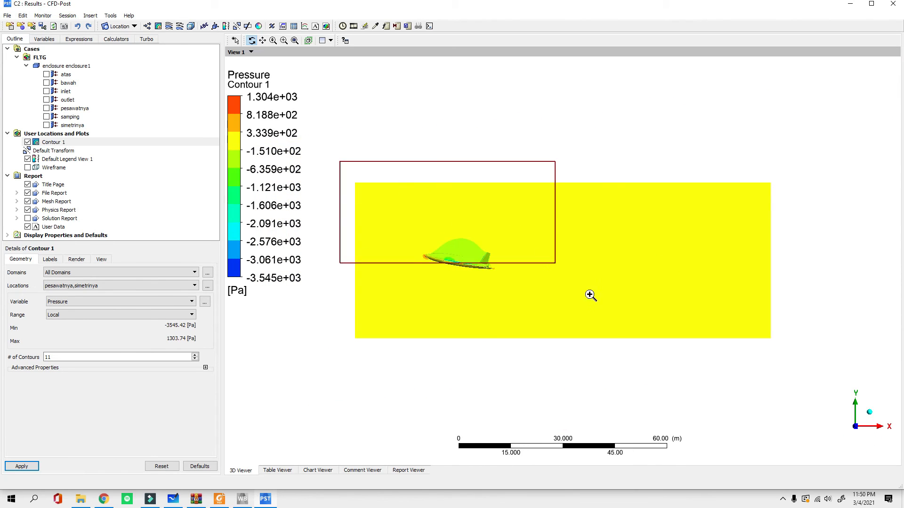
right_drag(590, 295, 615, 320)
scroll(627, 256, down, 10)
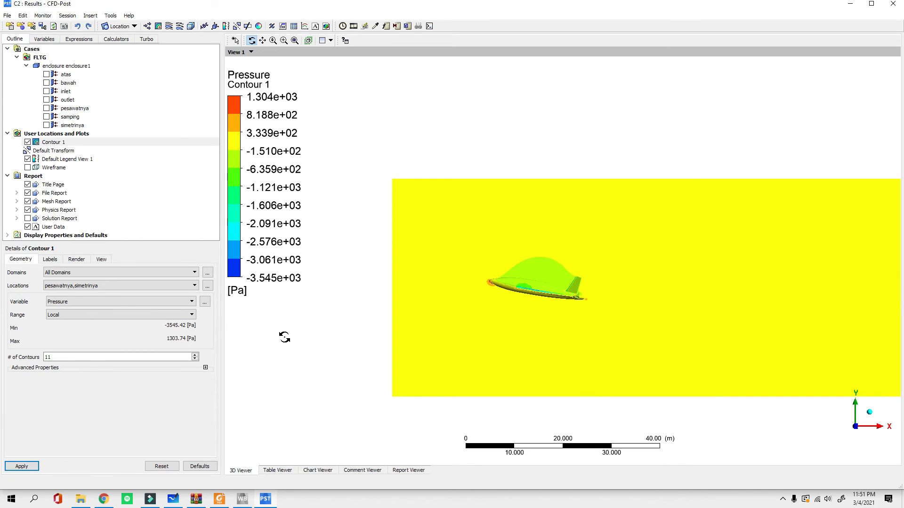
scroll(593, 351, up, 5)
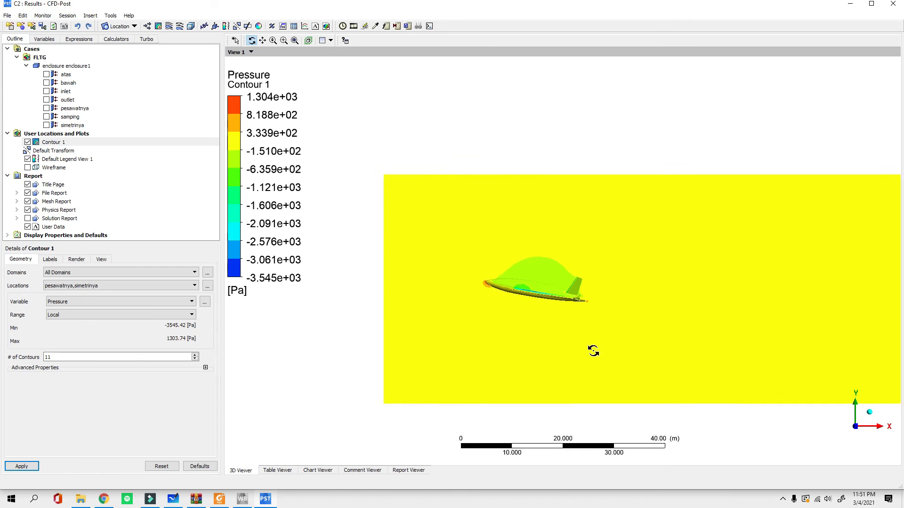
scroll(553, 337, down, 5)
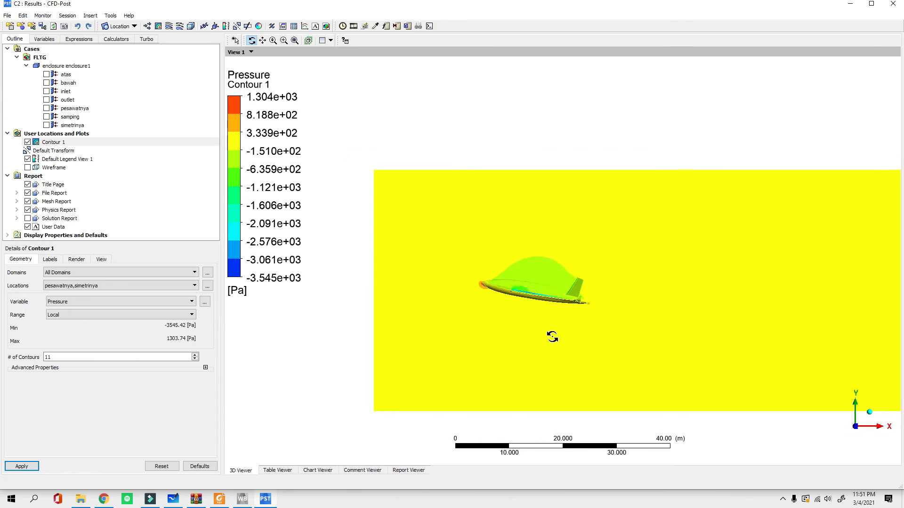
Step: Switch Contour 1's variable to Velocity and apply it to the aircraft and symmetry plane
click(72, 301)
click(70, 340)
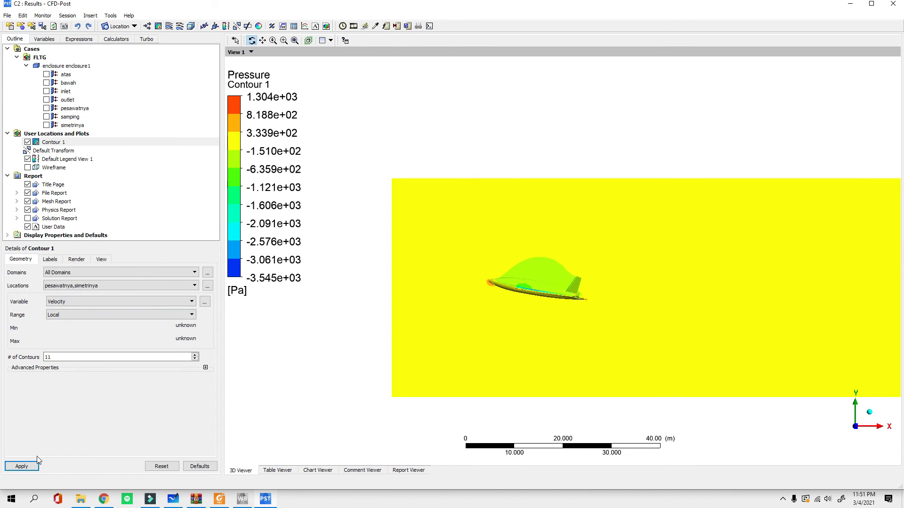
click(23, 465)
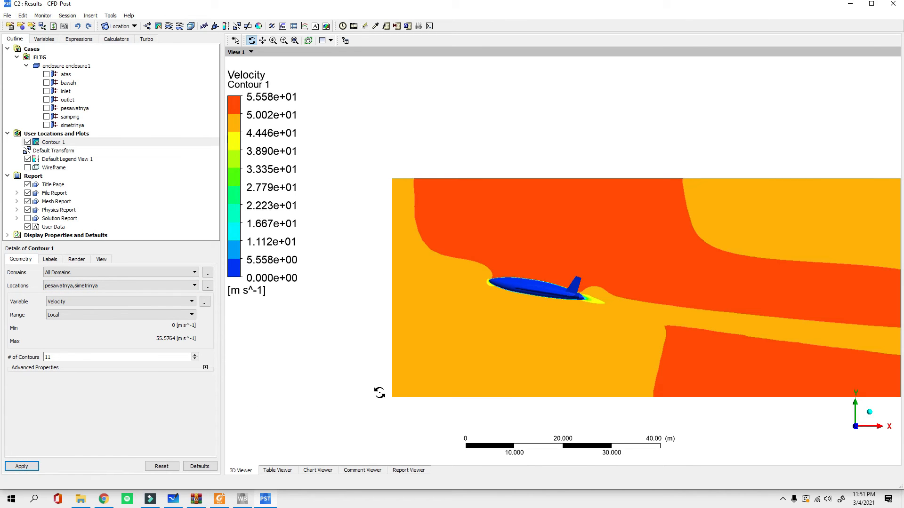
Step: Examine the velocity contour around the aircraft and in its wake, leaving the range as Local
drag(421, 359, 609, 307)
scroll(583, 296, up, 5)
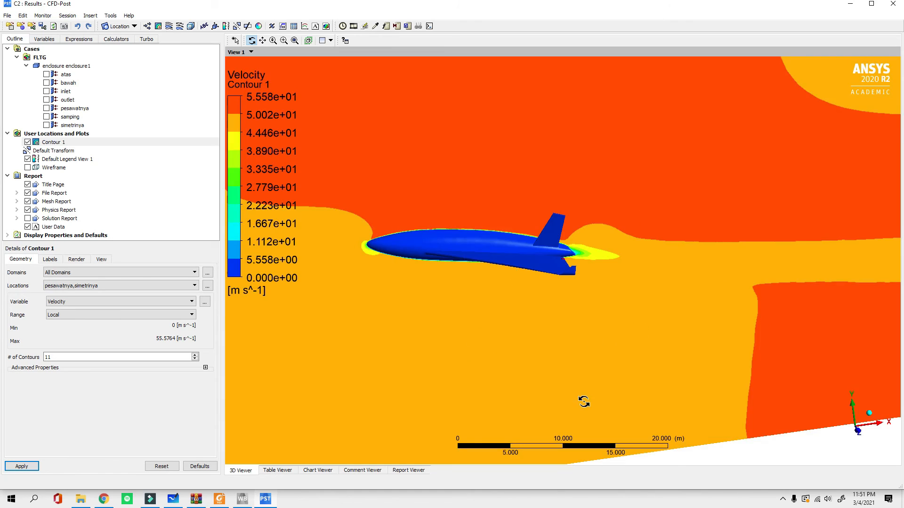
scroll(584, 402, down, 2)
click(99, 315)
click(103, 319)
drag(595, 250, 566, 118)
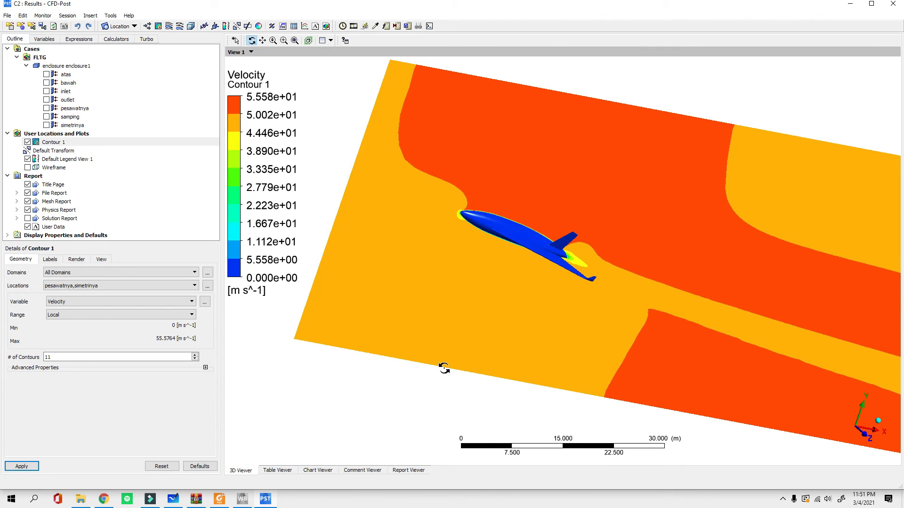
scroll(518, 308, down, 6)
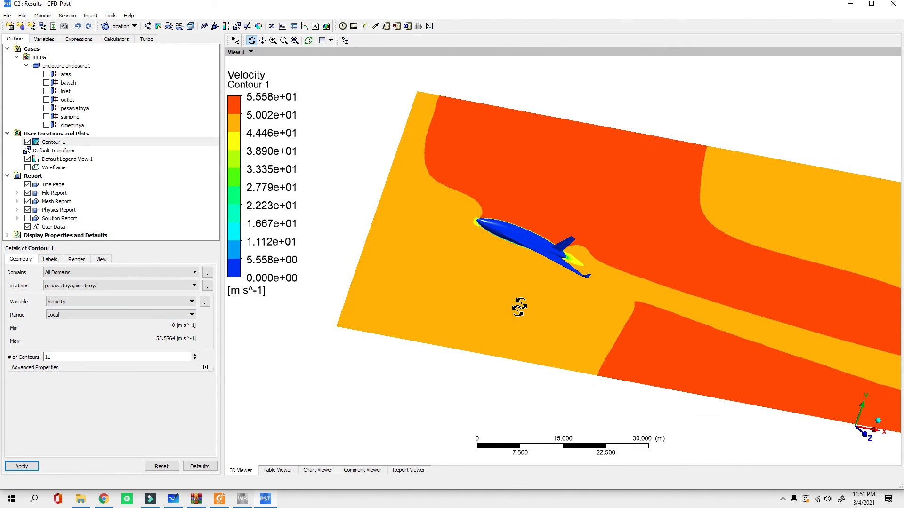
drag(529, 302, 559, 309)
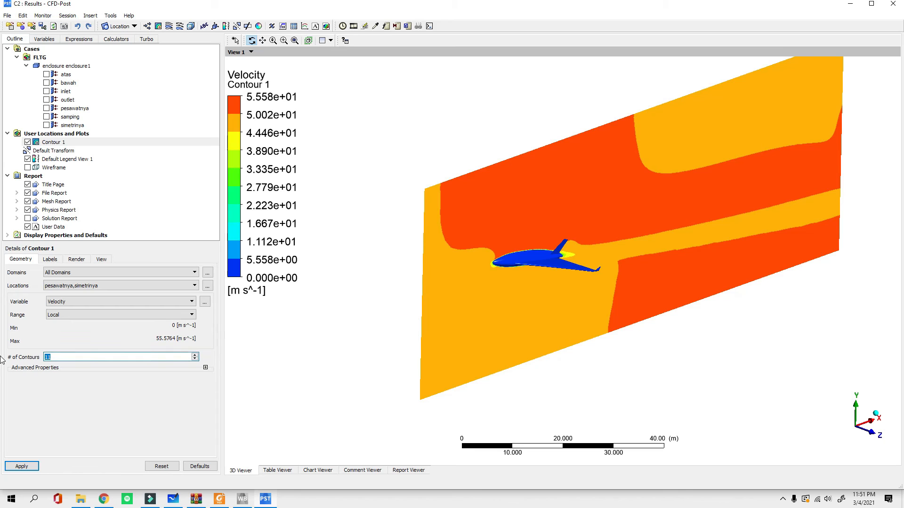
Step: Refine Contour 1's color bands by trying 22 contours and setting the number of contours to 100
click(28, 465)
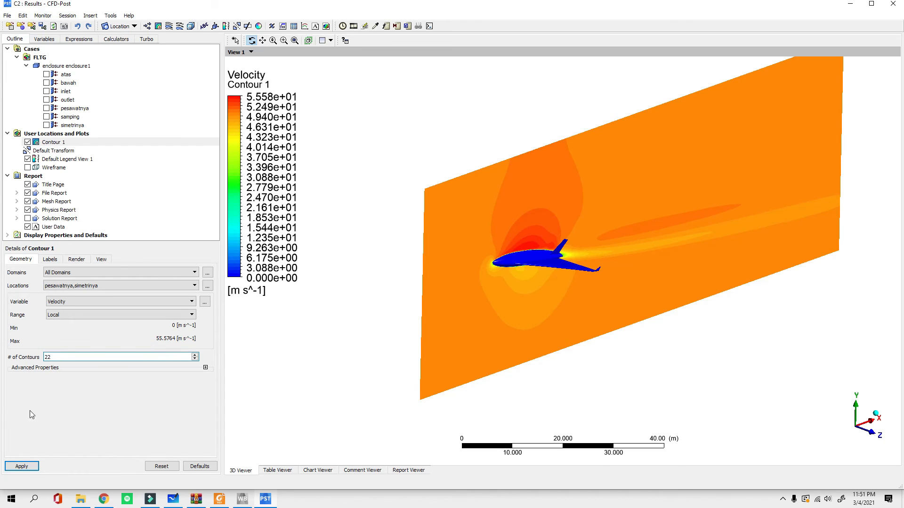
click(22, 467)
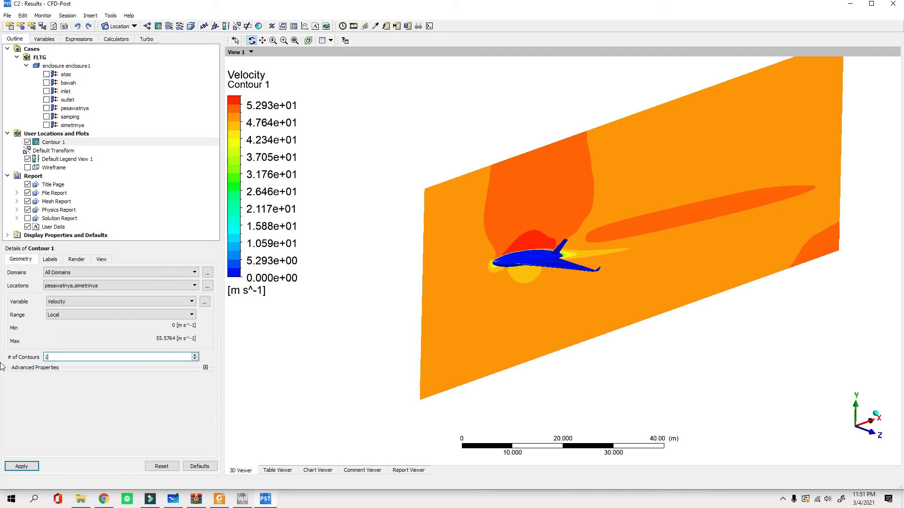
click(22, 468)
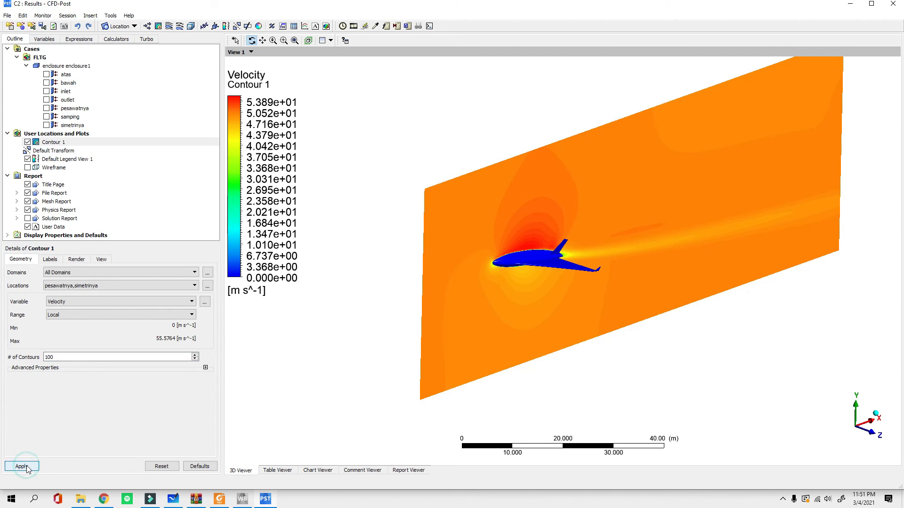
Step: Examine the refined velocity contour near the aircraft's nose, upper surface, wing and tail, and along the wake
mouse_move(526, 265)
mouse_down()
mouse_move(474, 232)
mouse_move(557, 230)
mouse_move(603, 263)
mouse_move(531, 253)
mouse_move(544, 253)
mouse_up()
right_drag(373, 150, 680, 323)
drag(680, 323, 571, 270)
right_drag(520, 244, 644, 316)
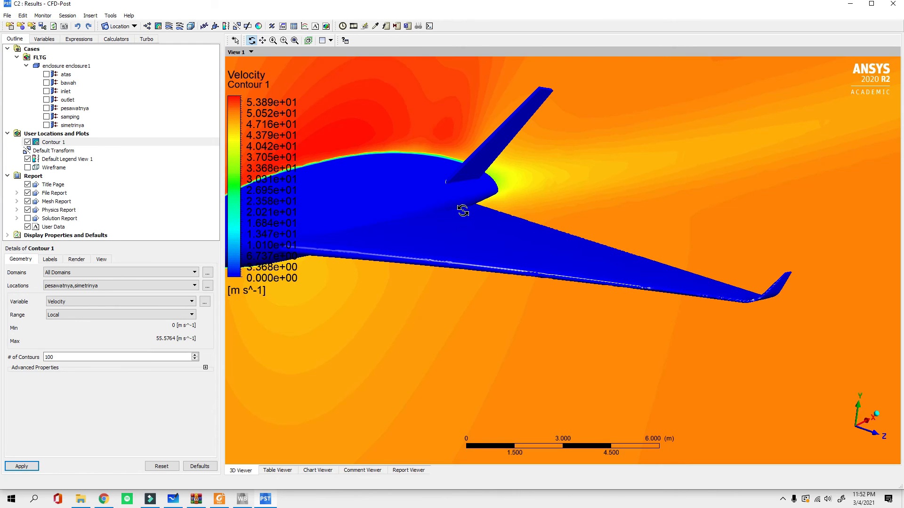
drag(443, 186, 386, 202)
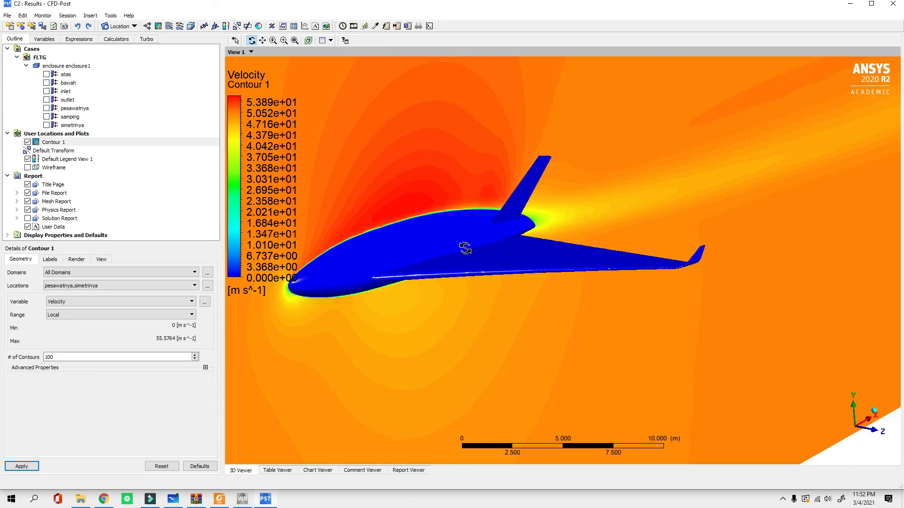
scroll(465, 248, down, 8)
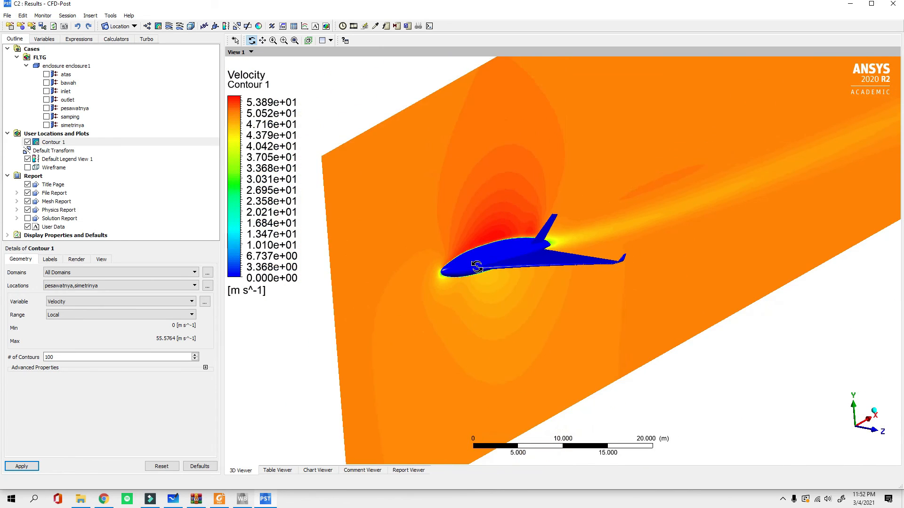
drag(439, 242, 435, 275)
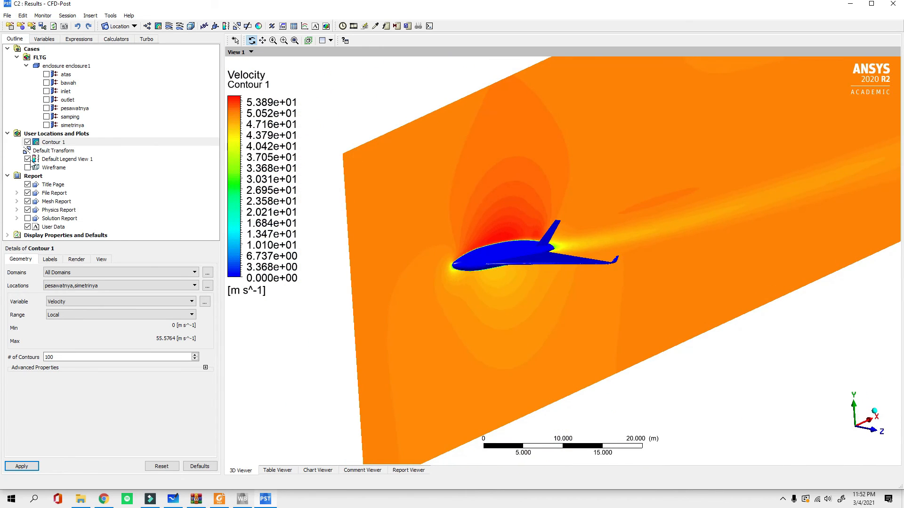
Step: Hide Contour 1 and create a Velocity vector plot, Vector 1, on simetrinya with Vertex sampling and a reduction factor of 1.0
click(28, 142)
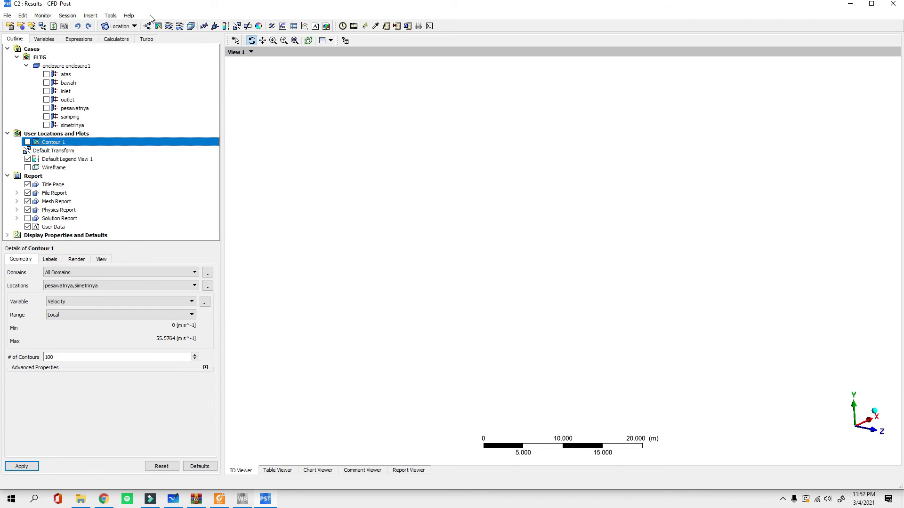
click(147, 26)
click(172, 67)
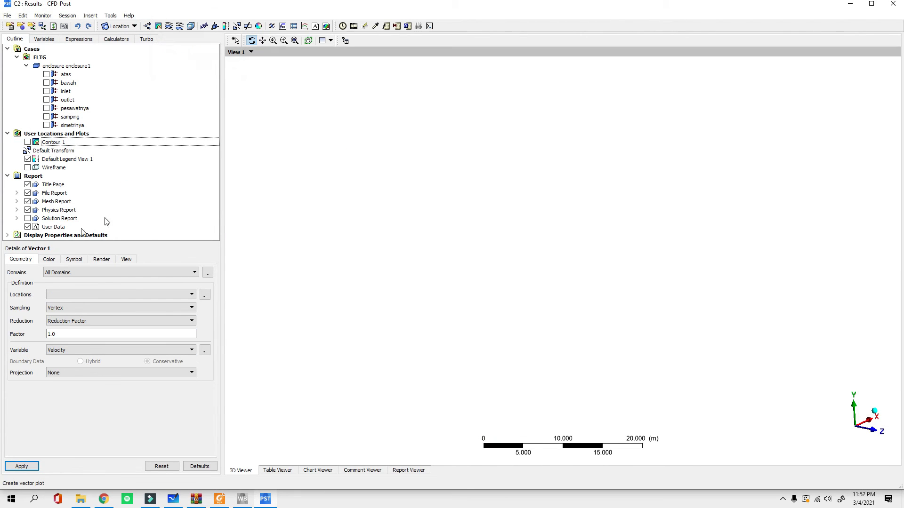
click(64, 295)
click(65, 338)
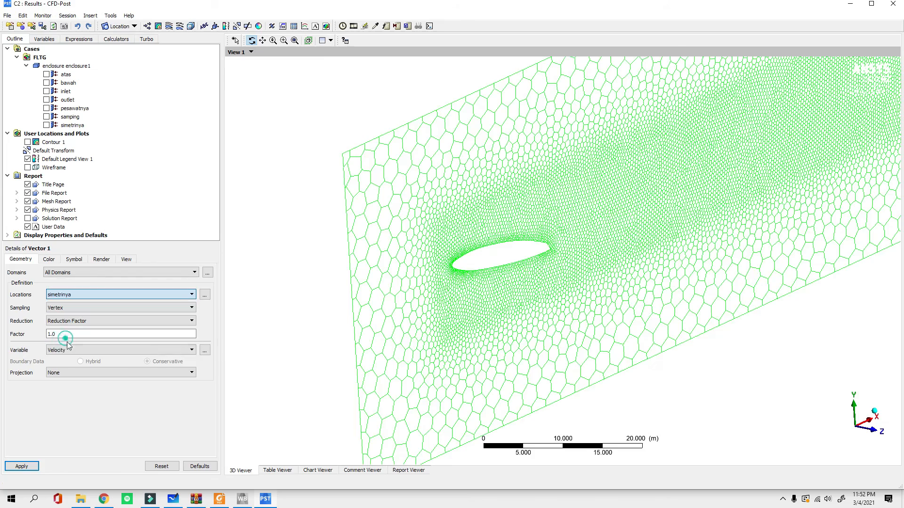
click(28, 468)
Step: Show the pesawatnya surface together with the velocity vectors and inspect the flow around the fuselage
mouse_move(583, 365)
middle_down()
mouse_move(507, 341)
mouse_move(536, 429)
mouse_move(530, 380)
mouse_move(506, 334)
mouse_move(521, 382)
mouse_move(540, 365)
mouse_move(518, 355)
middle_up()
click(46, 108)
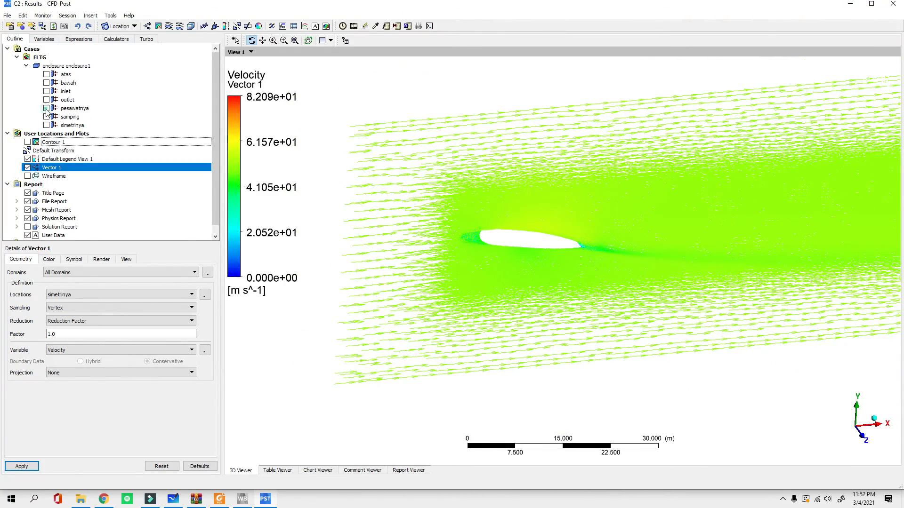
middle_drag(650, 284, 391, 197)
right_drag(391, 197, 625, 284)
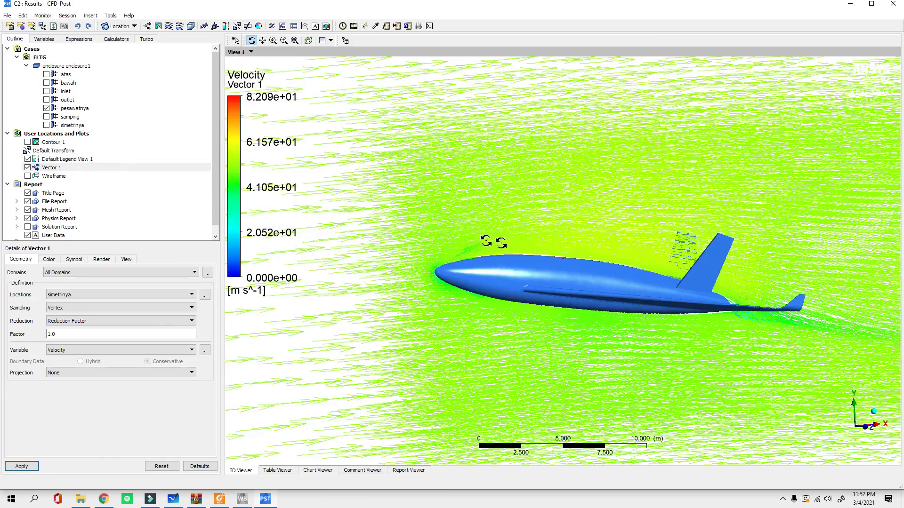
right_drag(493, 240, 633, 357)
Step: Thin out Vector 1 by setting its reduction factor to 20, and check the arrows around the aircraft
scroll(470, 351, down, 5)
scroll(483, 352, down, 6)
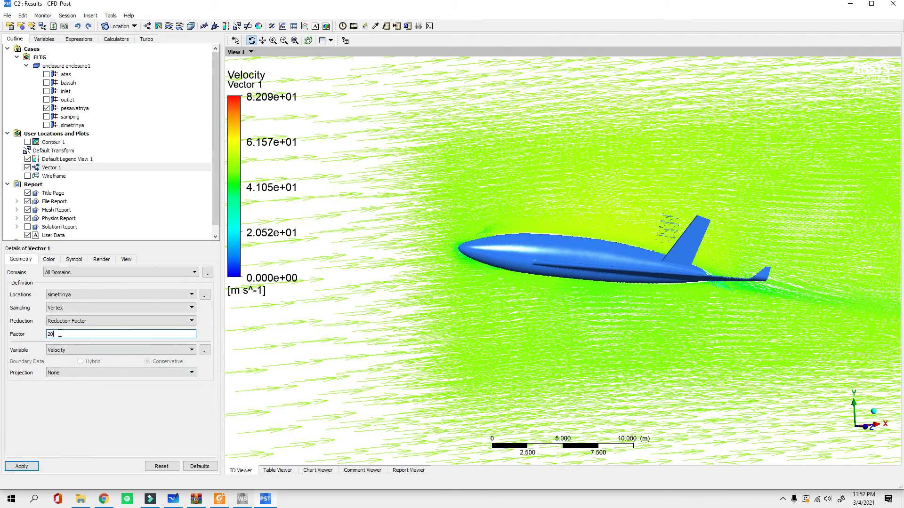
click(21, 466)
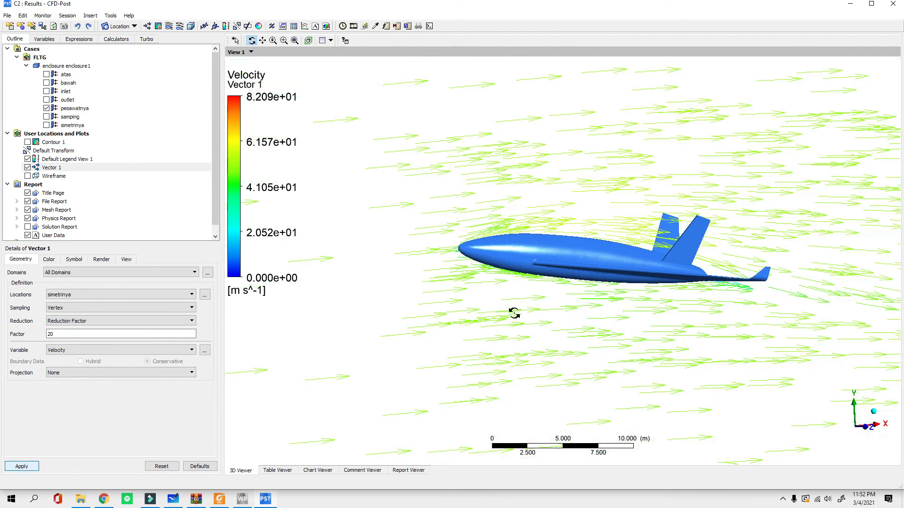
scroll(507, 292, down, 5)
drag(573, 268, 643, 299)
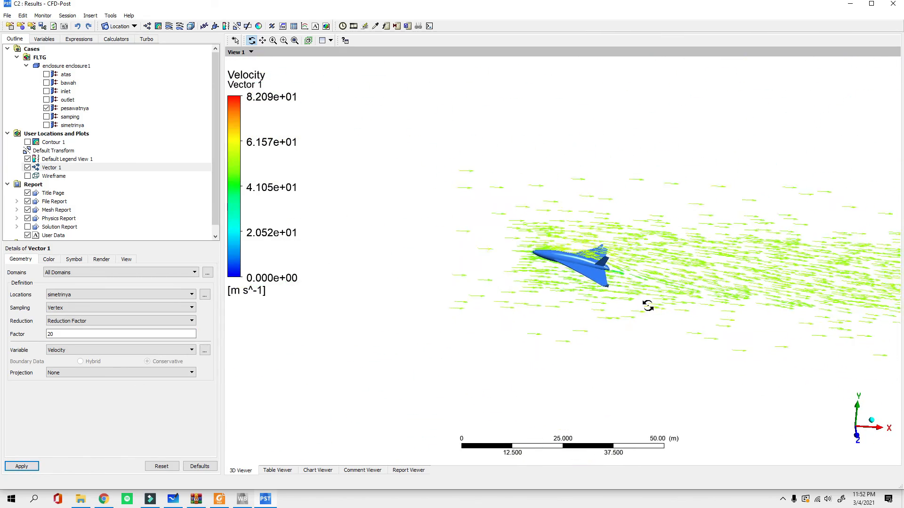
Step: Hide Vector 1, show Contour 1 again, and inspect the velocity field close to the fuselage's upper surface
click(27, 168)
drag(560, 282, 552, 239)
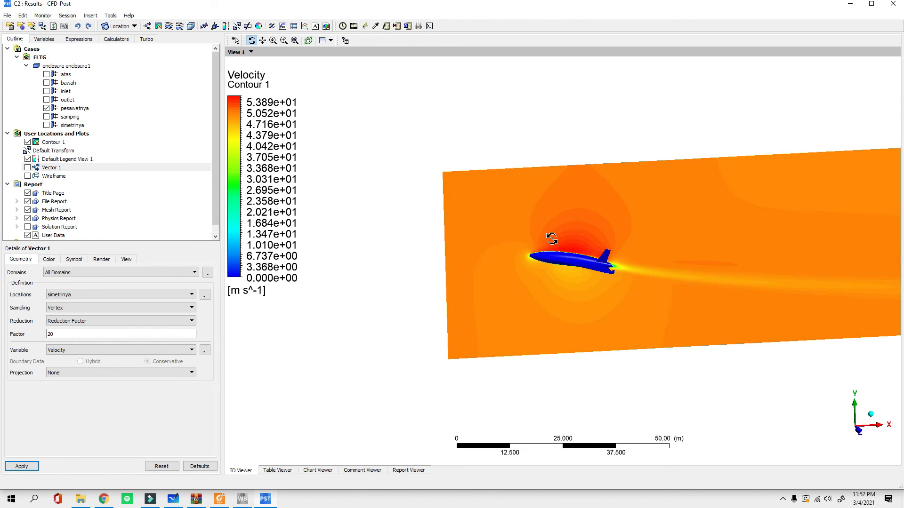
scroll(578, 271, up, 10)
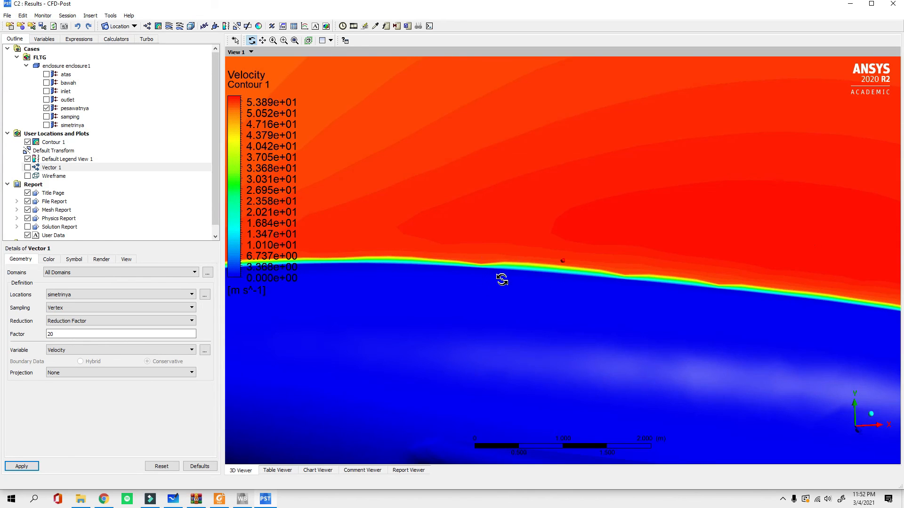
scroll(502, 279, down, 10)
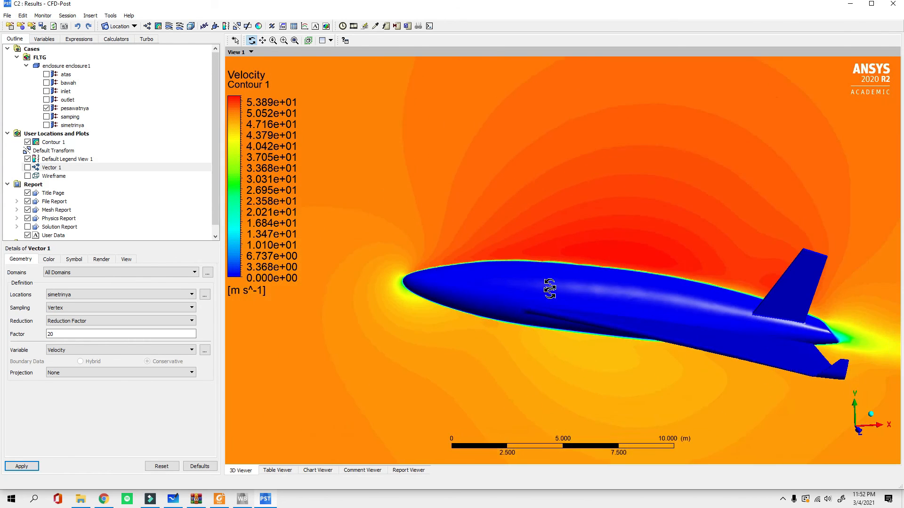
scroll(550, 289, down, 10)
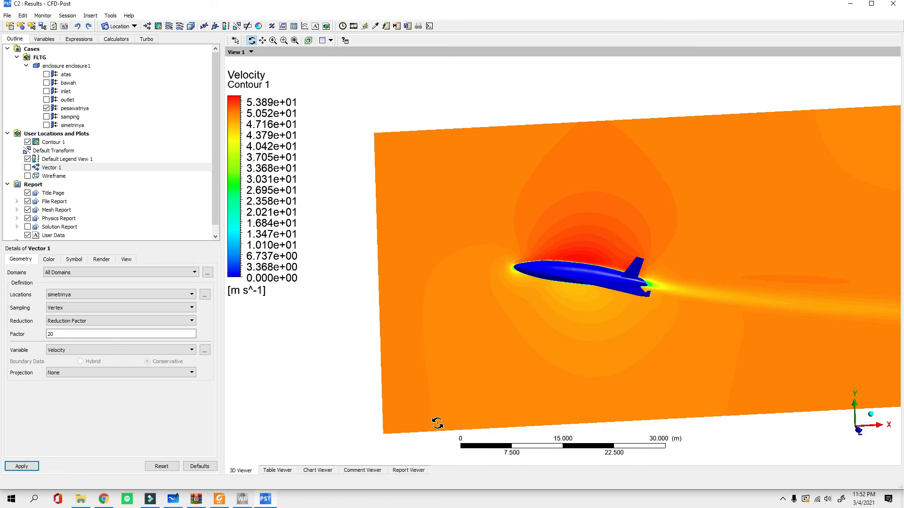
Step: Examine the velocity contour on the symmetry plane around the aircraft, from close-up to the whole plane
right_drag(437, 423, 469, 438)
scroll(416, 196, up, 5)
drag(402, 211, 432, 203)
scroll(444, 256, down, 2)
scroll(448, 310, down, 5)
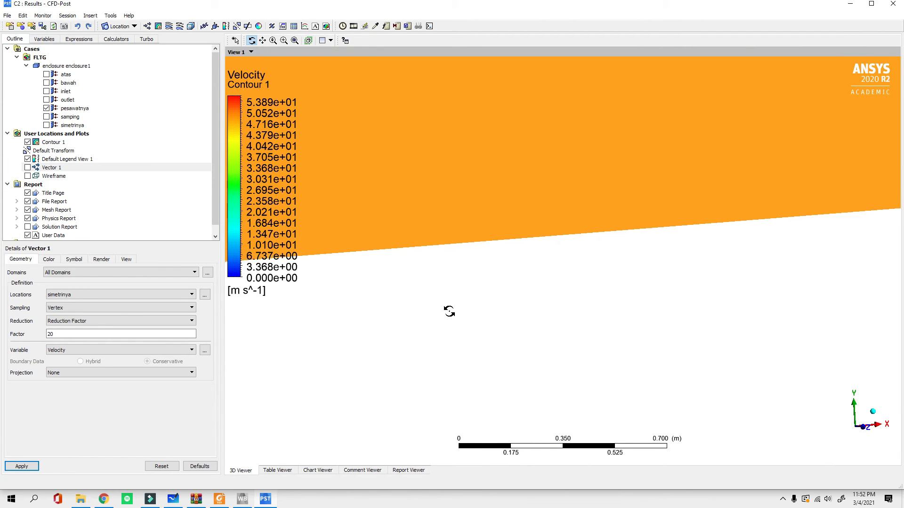
scroll(449, 311, down, 6)
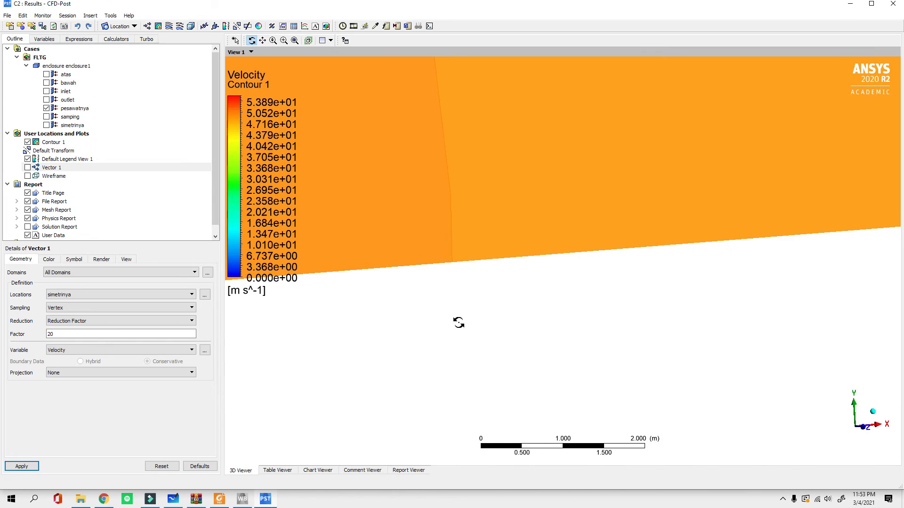
scroll(490, 324, down, 4)
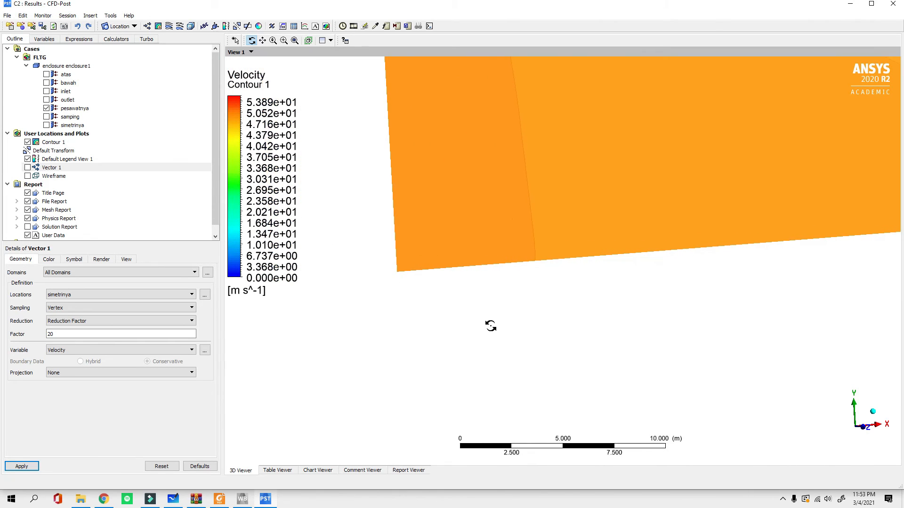
scroll(508, 343, down, 5)
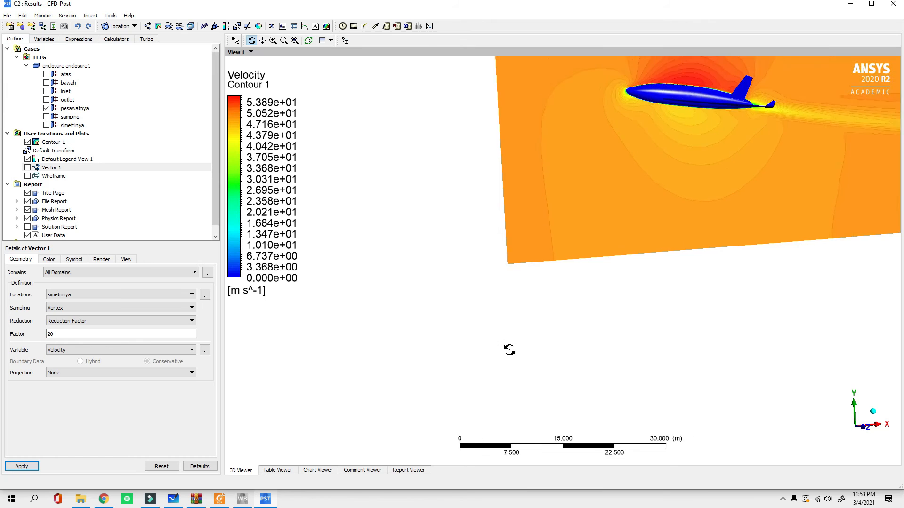
drag(577, 251, 570, 290)
Step: Restrict Contour 1's locations to pesawatnya only, removing simetrinya
click(68, 141)
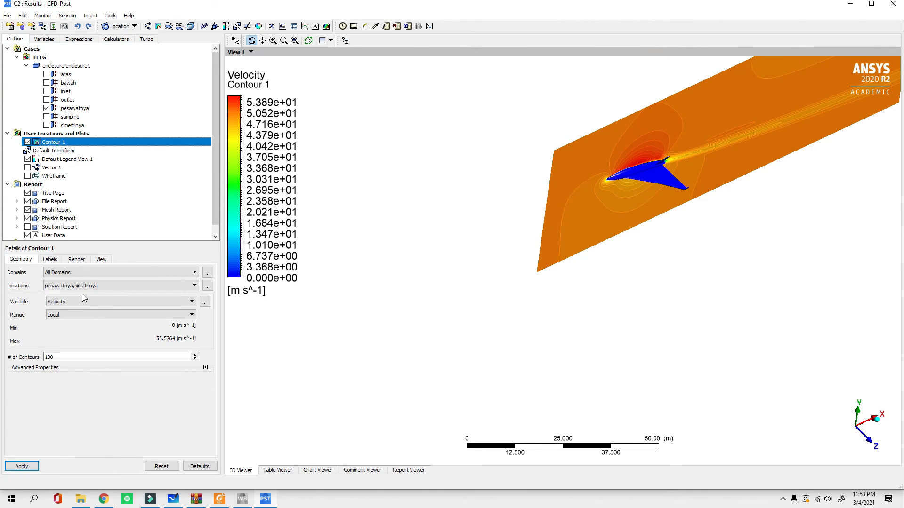
click(208, 286)
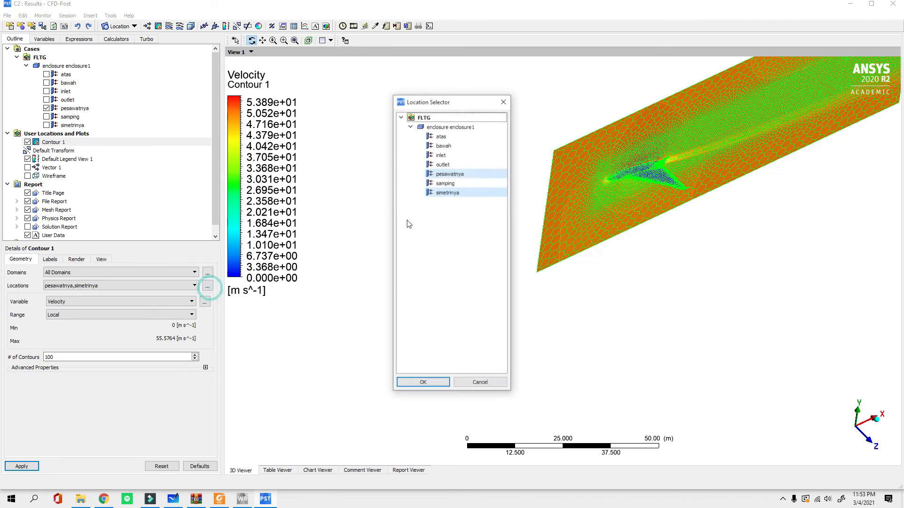
click(455, 173)
click(428, 385)
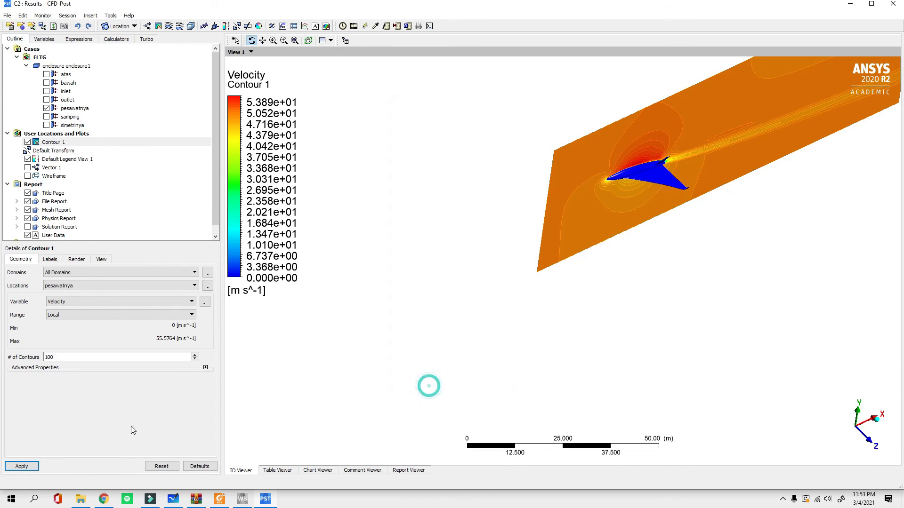
click(27, 467)
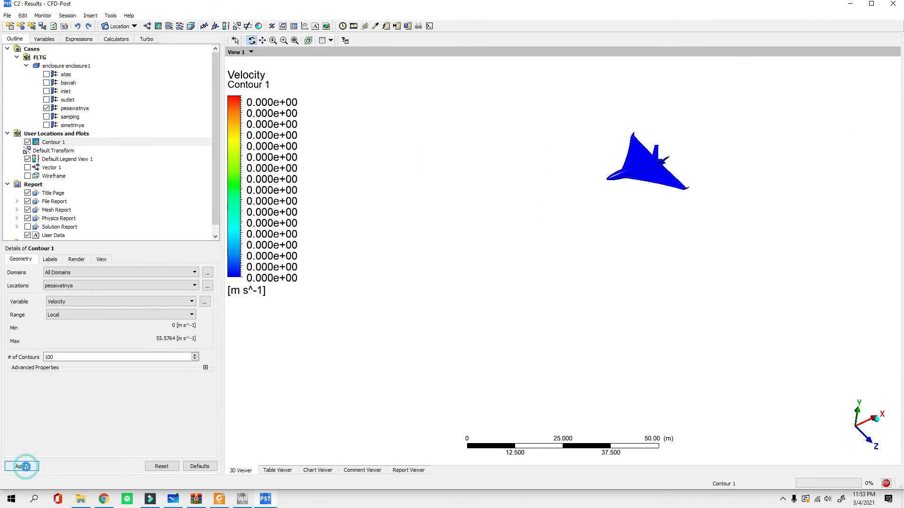
Step: Change Contour 1's variable to Pressure and update the plot on the aircraft surface
click(73, 304)
click(65, 322)
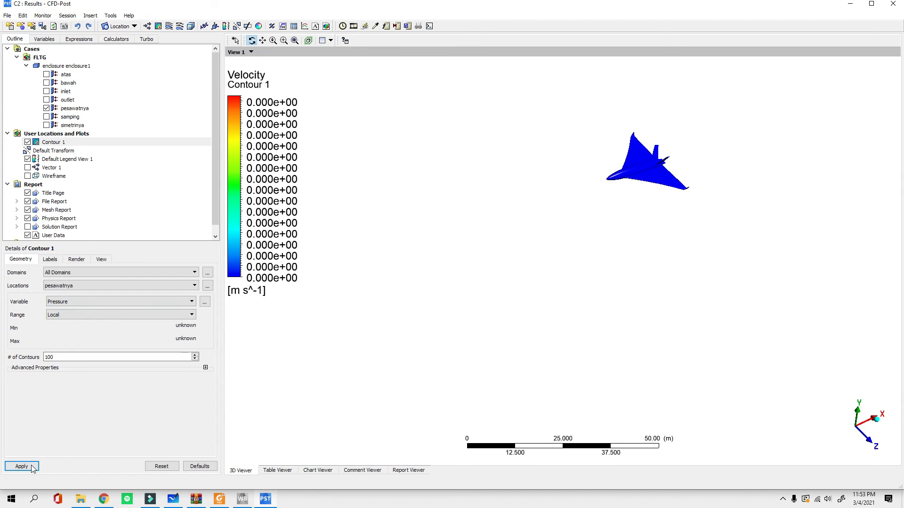
scroll(730, 212, up, 5)
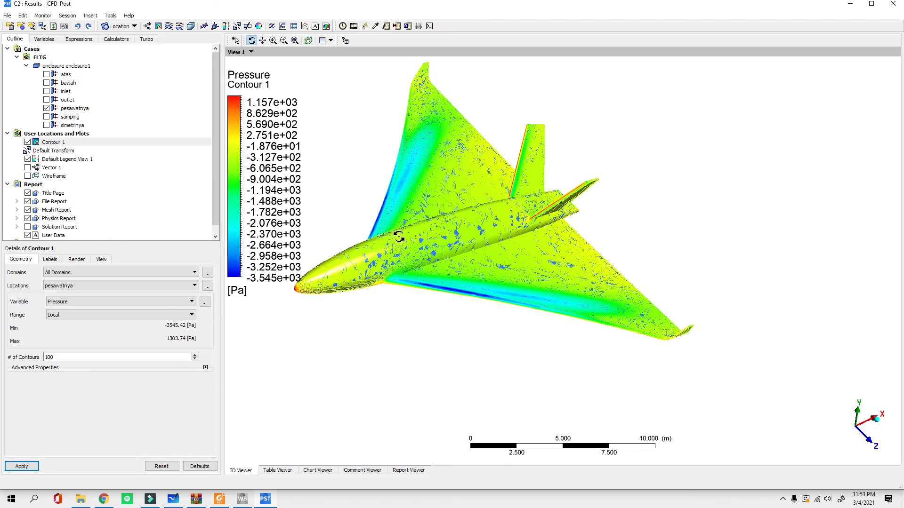
Step: Hide the pesawatnya surface and inspect the pressure contour over the wings and fuselage
click(47, 109)
drag(522, 172, 484, 115)
drag(549, 127, 554, 249)
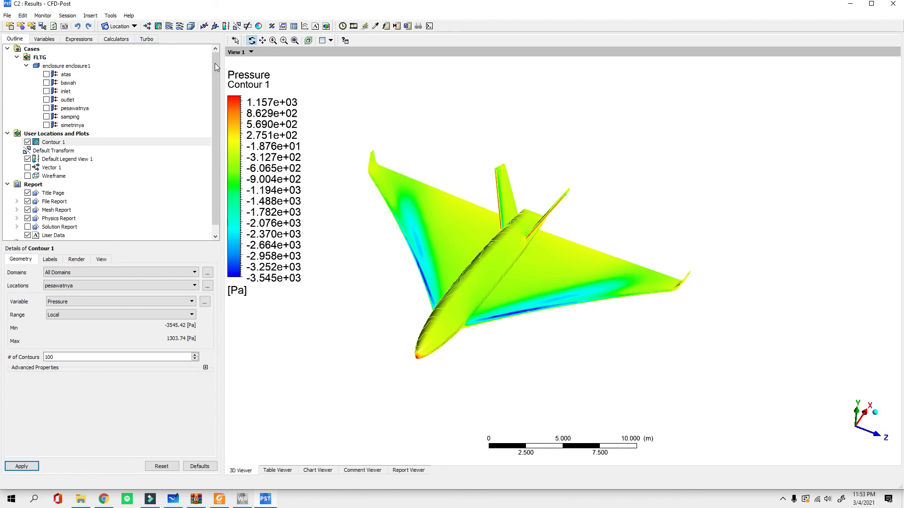
Step: Insert a new line location with the default name Line 1
click(168, 25)
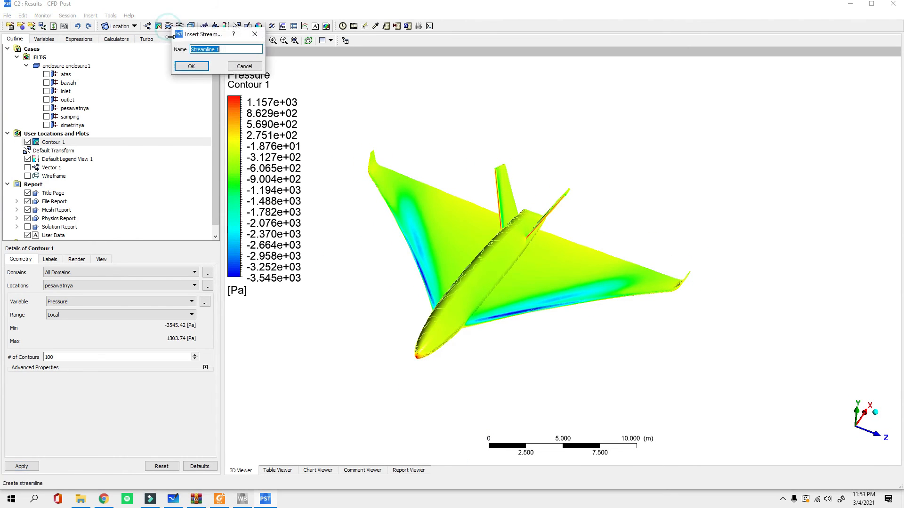
click(192, 66)
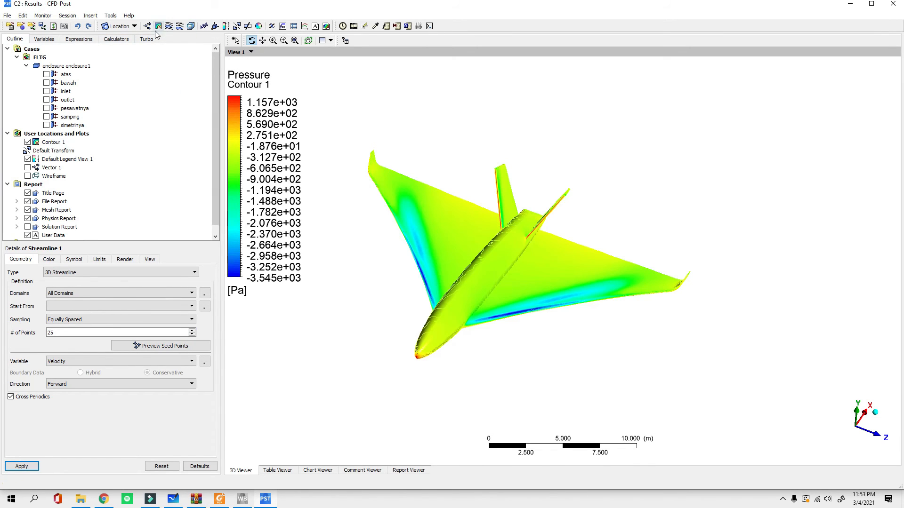
click(134, 27)
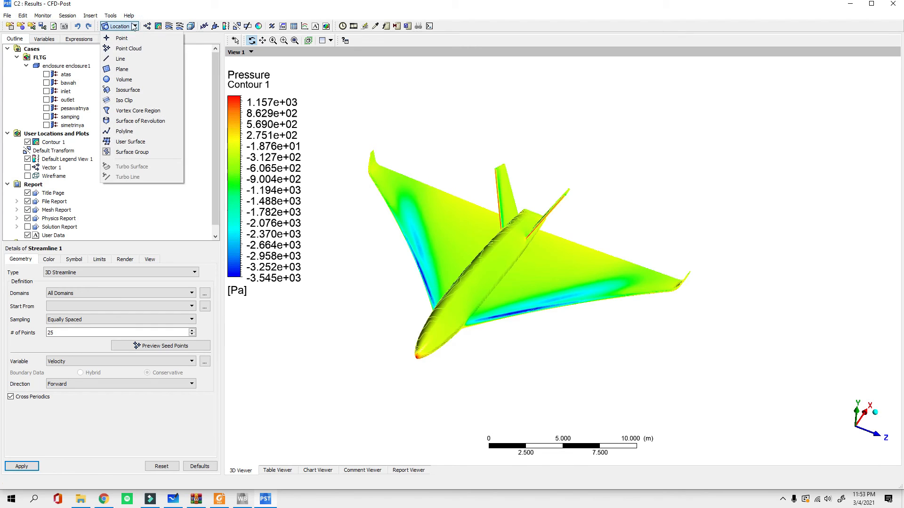
click(121, 59)
click(155, 97)
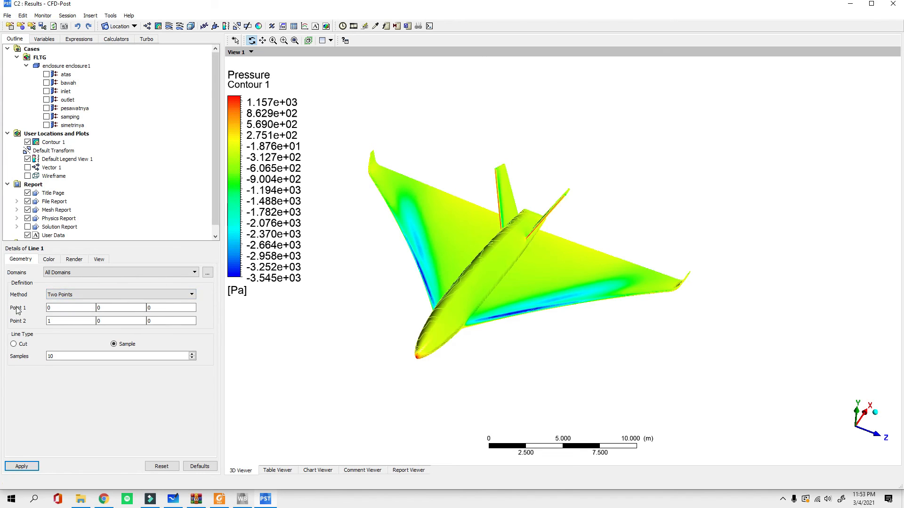
Step: Define Line 1 by picking Point 1 near the wing root (-0.933208, -0.108093, 1.58717) and Point 2 near the wingtip (9.18763, -1.86042, 10.4194)
click(68, 309)
mouse_move(529, 302)
middle_down()
mouse_move(508, 341)
mouse_move(518, 311)
middle_up()
scroll(476, 336, up, 3)
mouse_move(482, 346)
middle_down()
mouse_move(476, 336)
mouse_move(476, 346)
middle_up()
click(429, 353)
click(69, 321)
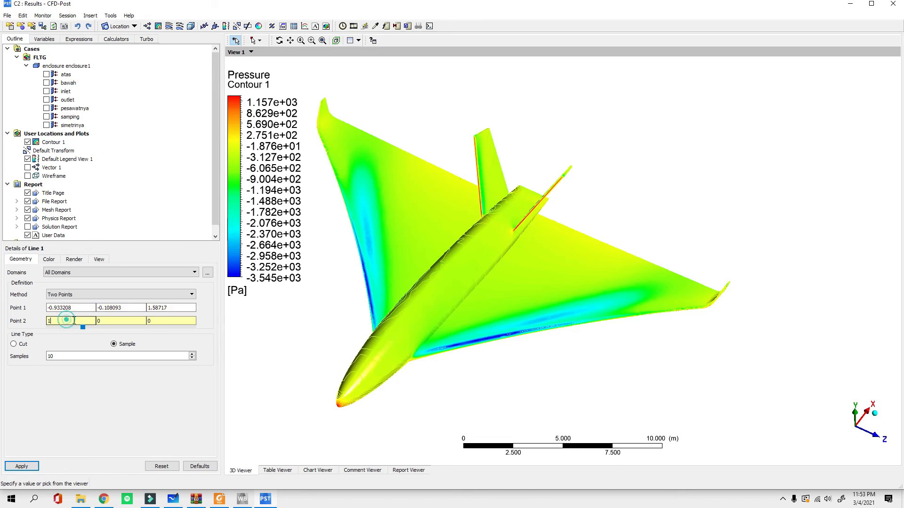
click(685, 307)
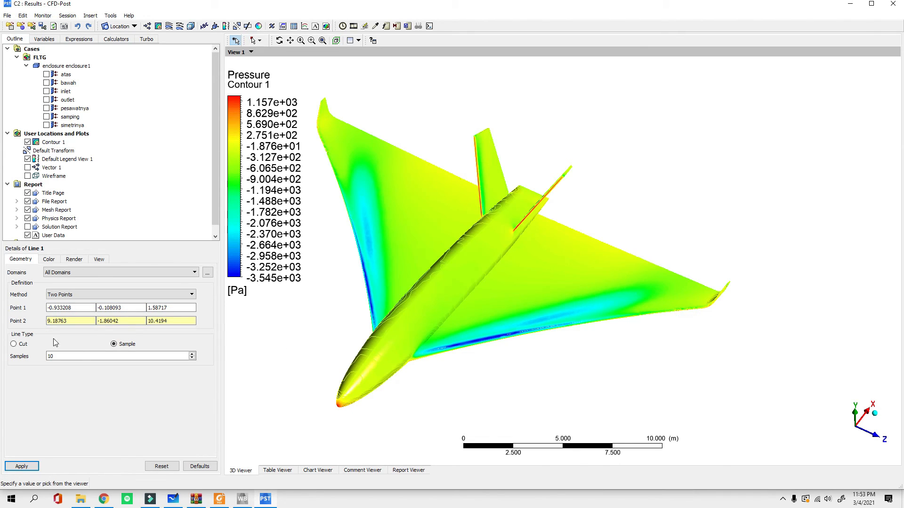
click(21, 466)
Step: Check Line 1 along the wing's leading edge and set its number of samples to 25
mouse_move(631, 377)
middle_down()
mouse_move(612, 353)
mouse_move(646, 369)
middle_up()
scroll(560, 334, up, 5)
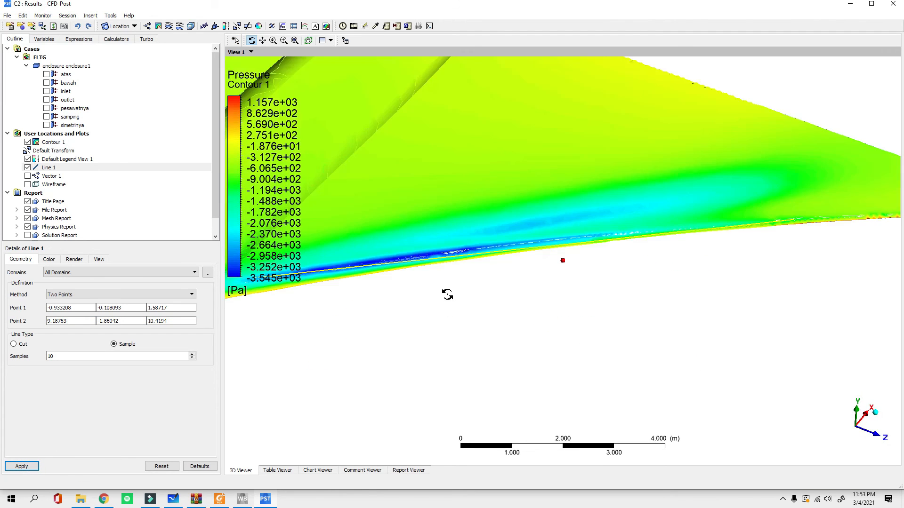
scroll(447, 294, down, 5)
middle_drag(456, 274, 454, 323)
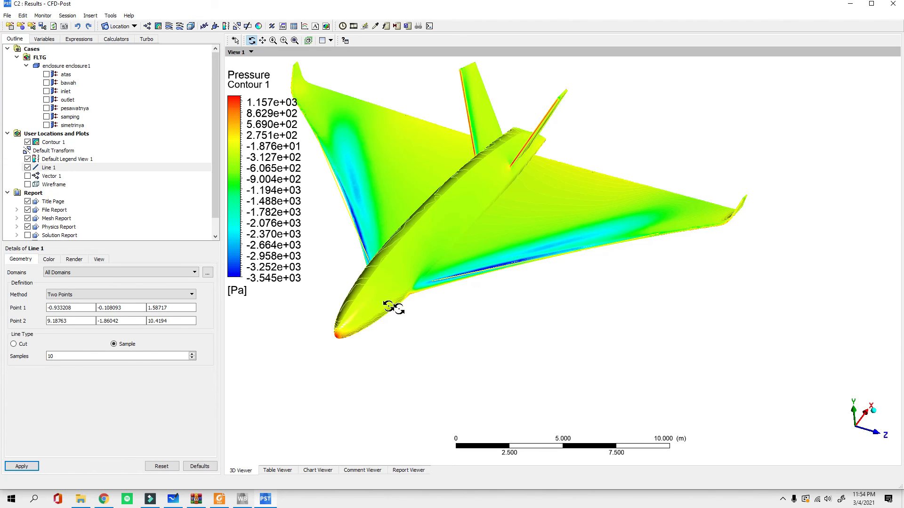
double_click(66, 356)
text(25)
click(22, 466)
click(169, 27)
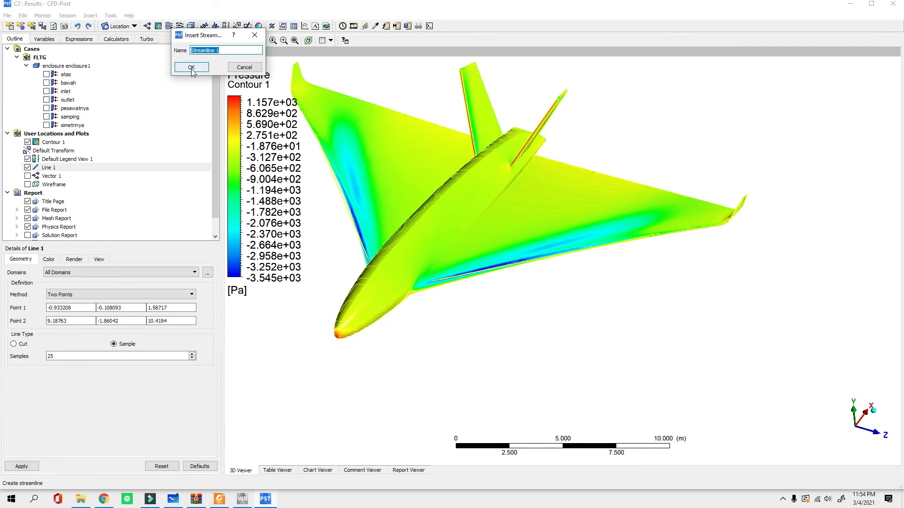
click(192, 70)
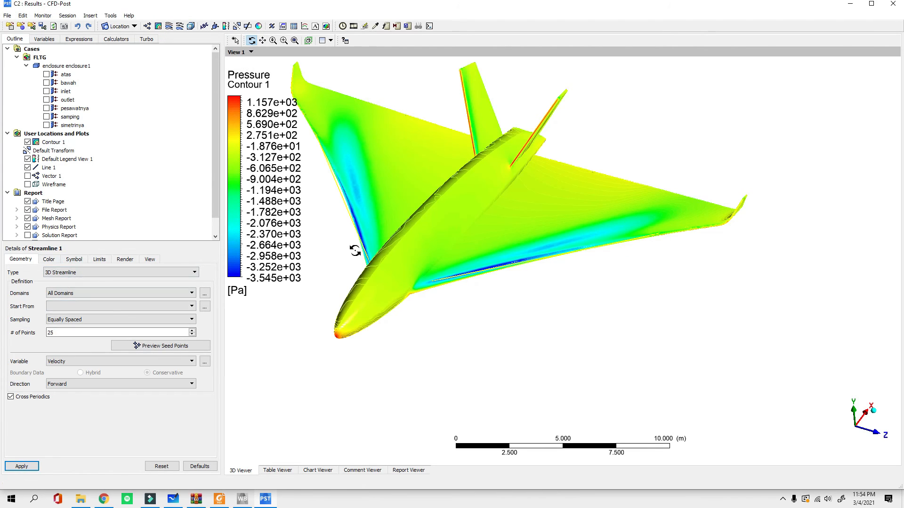
drag(511, 270, 395, 253)
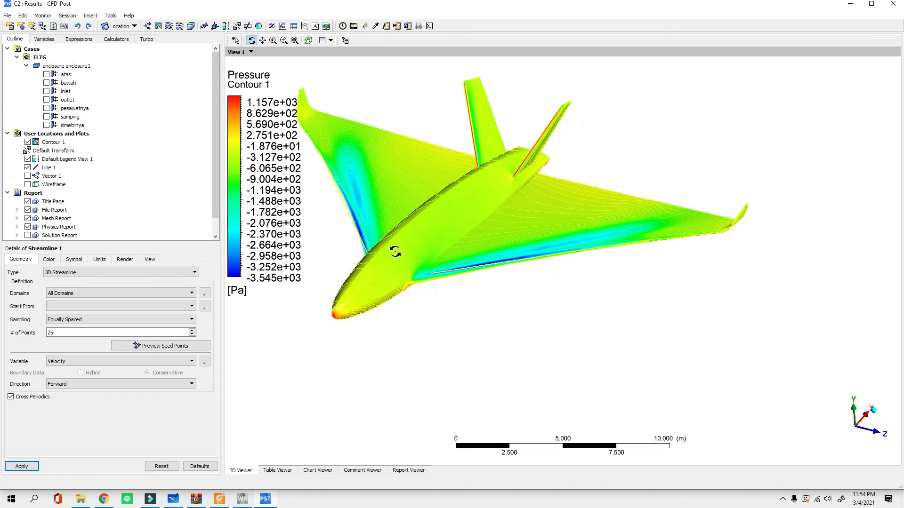
click(46, 167)
click(25, 168)
click(26, 168)
click(26, 168)
click(25, 169)
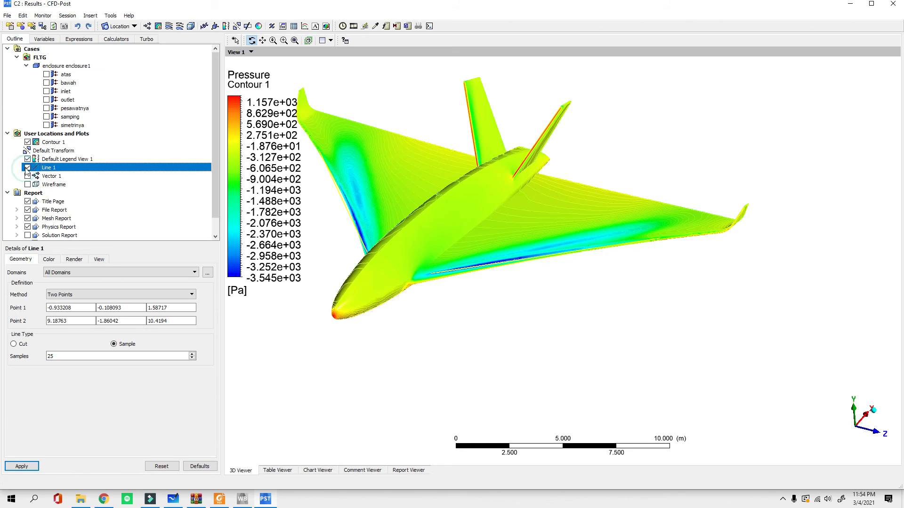
Step: Create a 3D Velocity streamline plot, Streamline 1, starting from Line 1 with Vertex sampling, at most 25 points and Forward direction
click(169, 26)
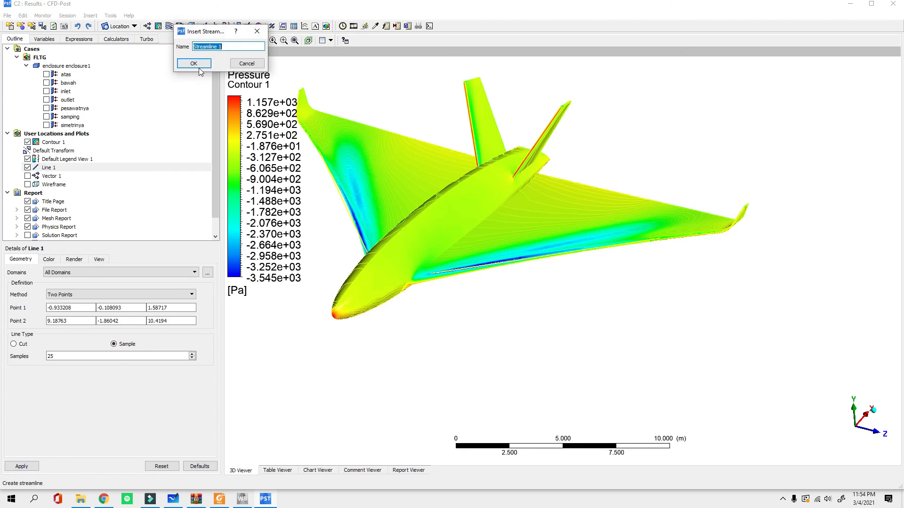
click(193, 64)
click(99, 306)
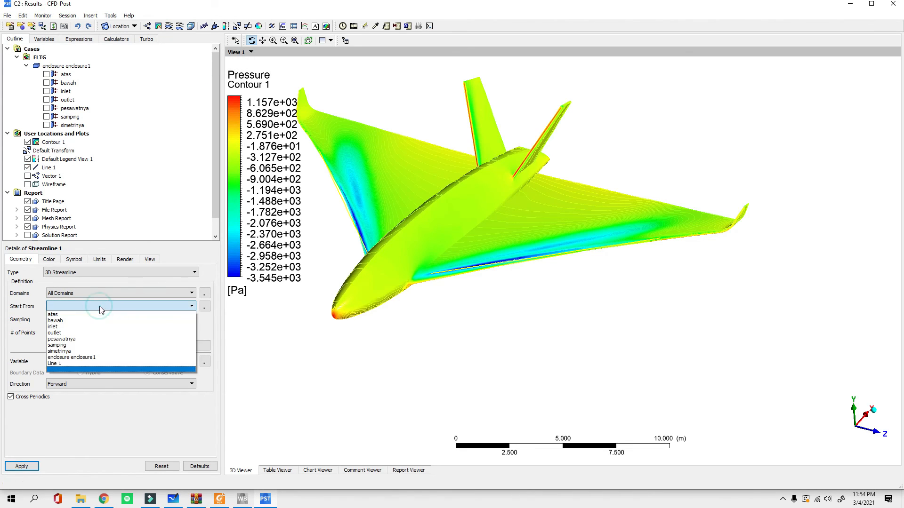
click(73, 362)
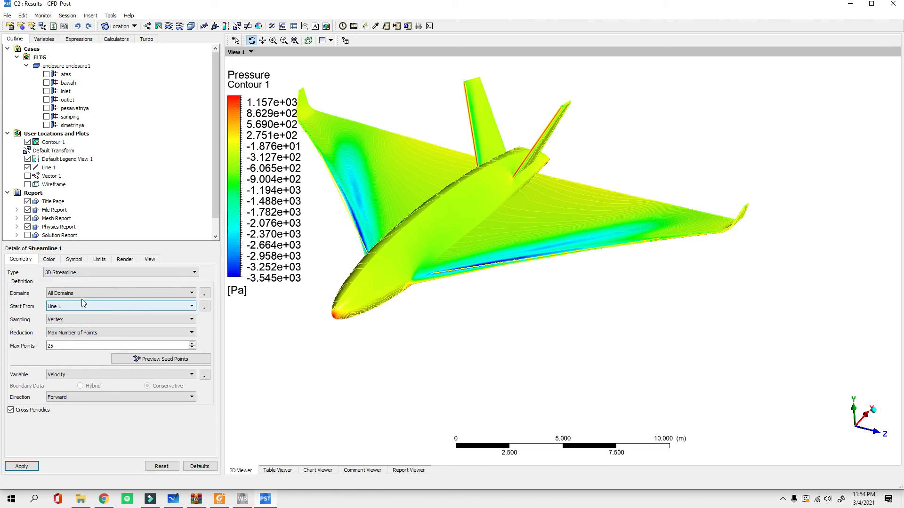
click(22, 466)
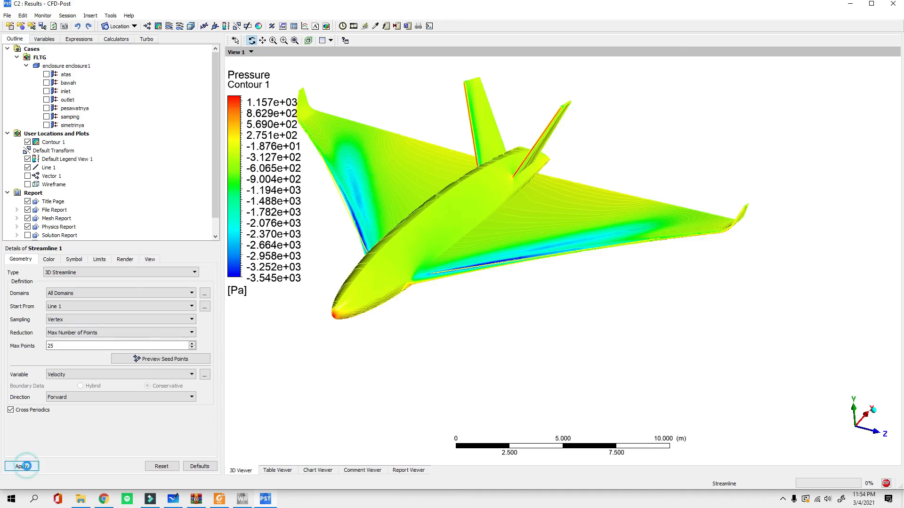
Step: Examine the velocity streamlines over the wing's leading edge, upper surface and wingtips from several angles
mouse_move(522, 366)
mouse_down()
mouse_move(446, 384)
mouse_move(468, 414)
mouse_move(416, 423)
mouse_move(486, 382)
mouse_move(639, 423)
mouse_move(608, 464)
mouse_move(599, 464)
mouse_move(605, 399)
mouse_move(524, 391)
mouse_move(521, 312)
mouse_move(478, 297)
mouse_up()
right_drag(431, 157, 763, 282)
drag(444, 316, 487, 326)
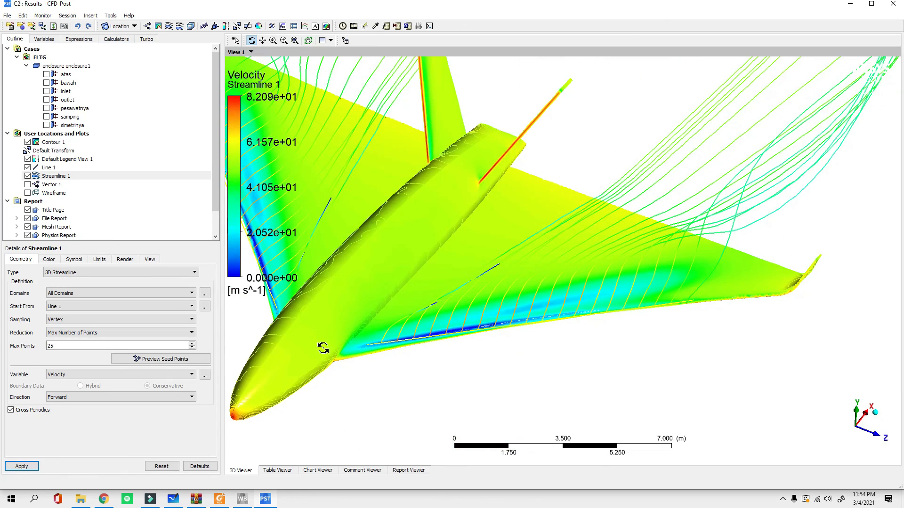
scroll(489, 317, down, 8)
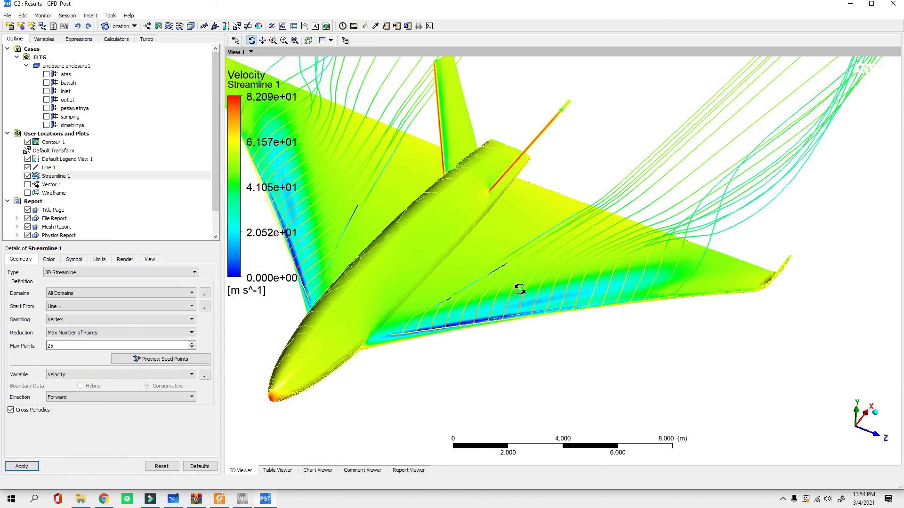
drag(484, 334, 573, 301)
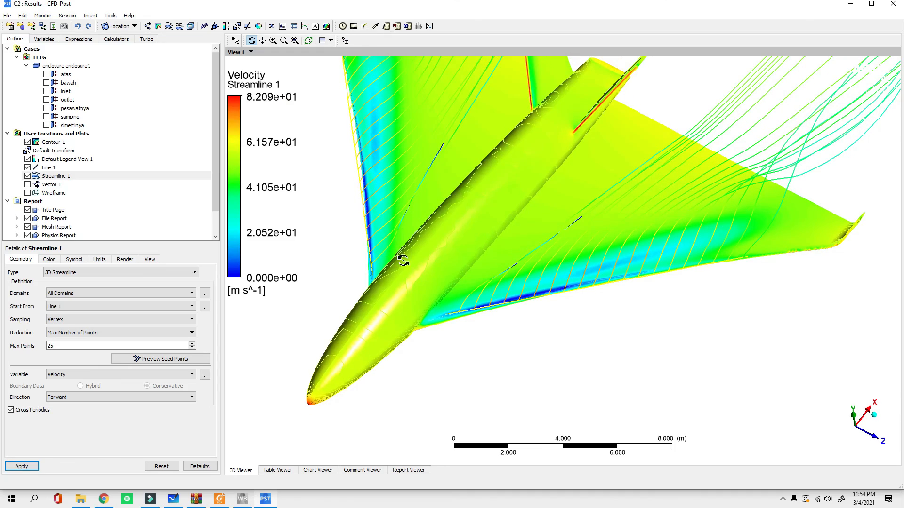
drag(514, 294, 541, 253)
scroll(560, 200, up, 5)
drag(492, 208, 427, 210)
scroll(442, 217, down, 4)
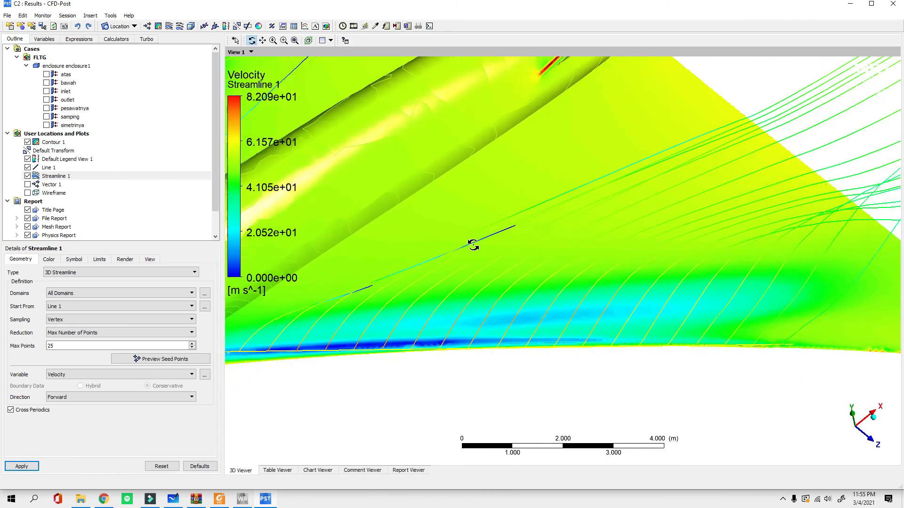
scroll(473, 245, down, 5)
mouse_move(488, 238)
mouse_down()
mouse_move(505, 228)
mouse_move(502, 235)
mouse_up()
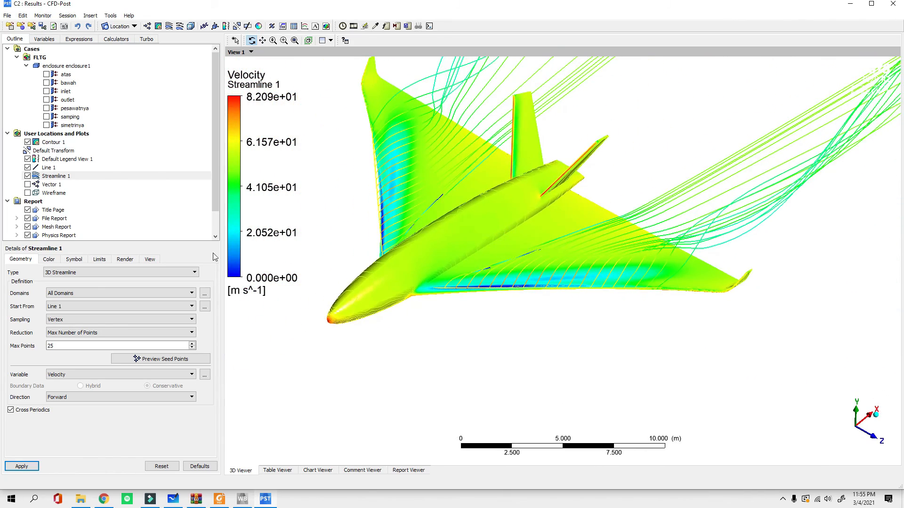
Step: Hide Line 1 and view the streamlines together with the aircraft's pressure contour
drag(545, 306, 536, 288)
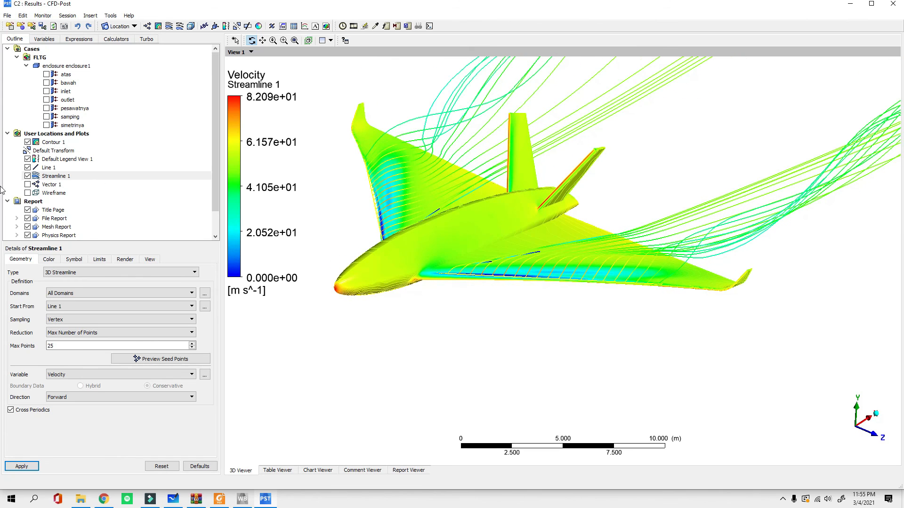
click(27, 167)
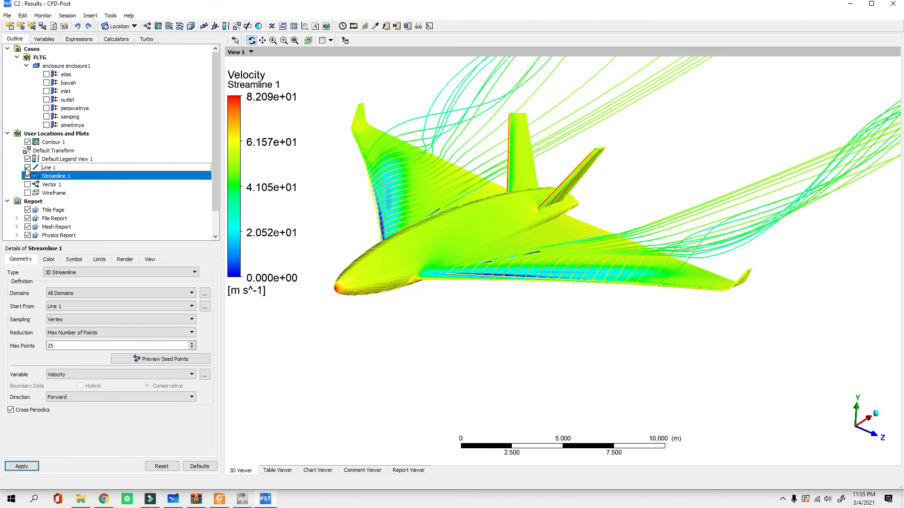
drag(316, 170, 177, 199)
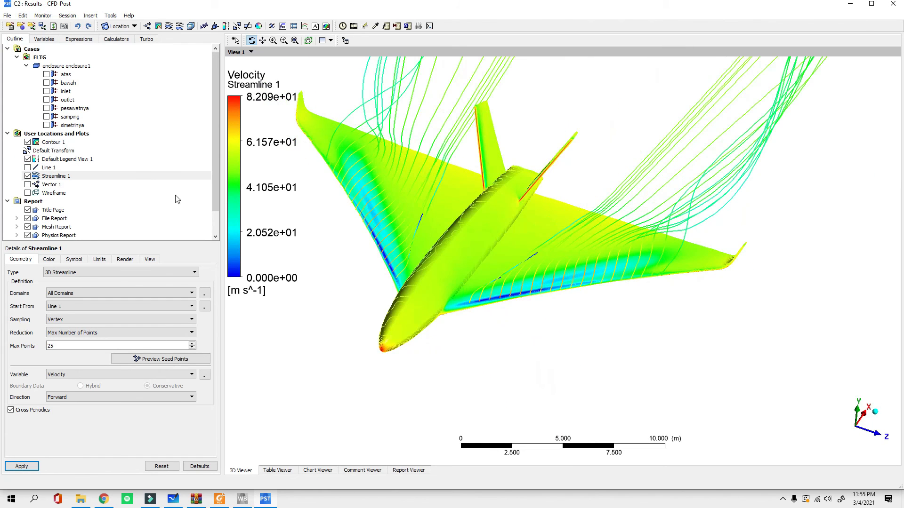
Step: Change Streamline 1's stream type from Line to Tube and apply it to the plot
click(49, 176)
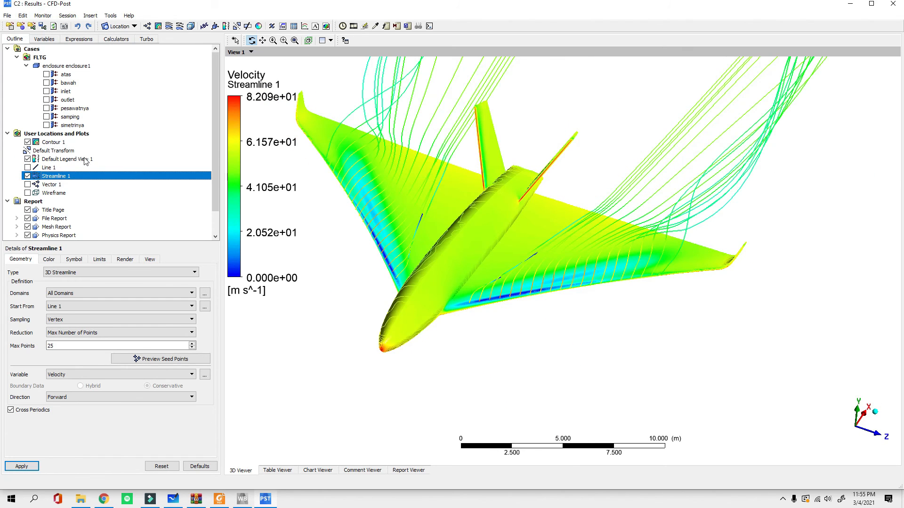
click(75, 263)
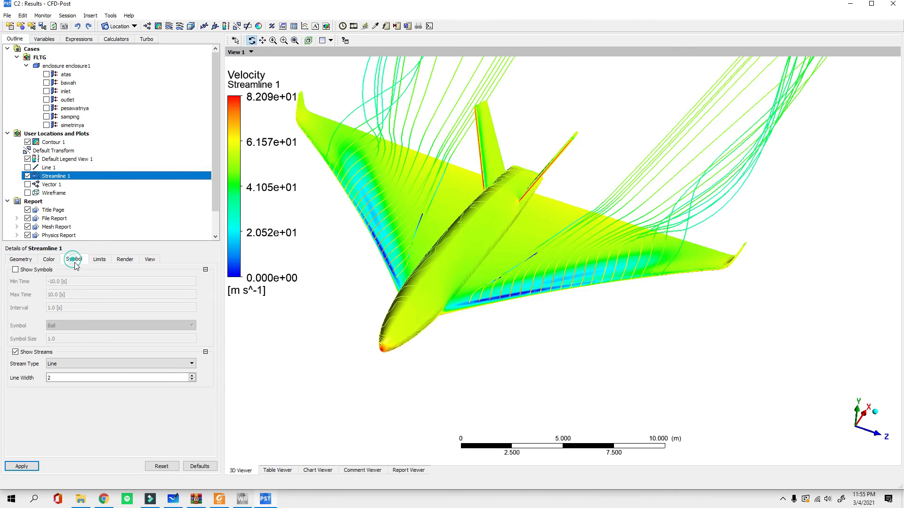
click(89, 366)
click(72, 379)
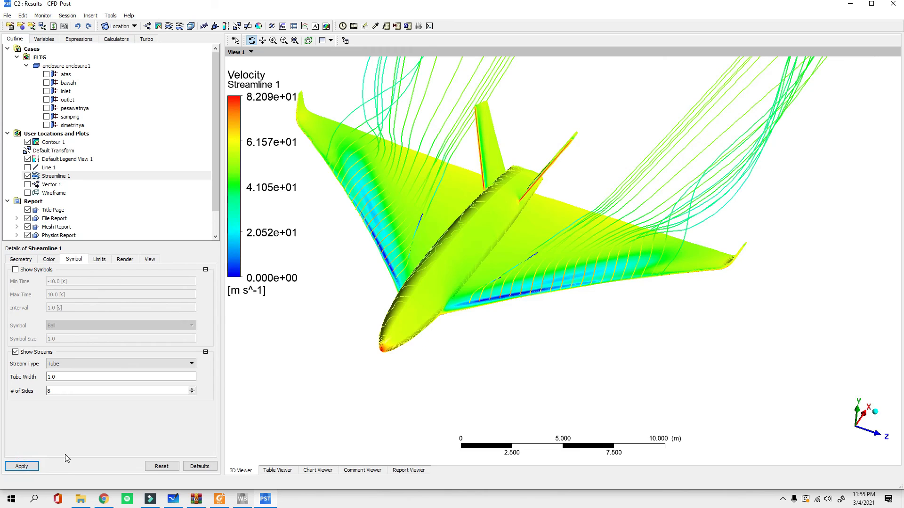
click(22, 466)
drag(426, 301, 379, 335)
Step: Thin Streamline 1's tubes, trying a tube width of 0.49 and reducing it to 0.29
double_click(62, 377)
text(0.49)
click(22, 466)
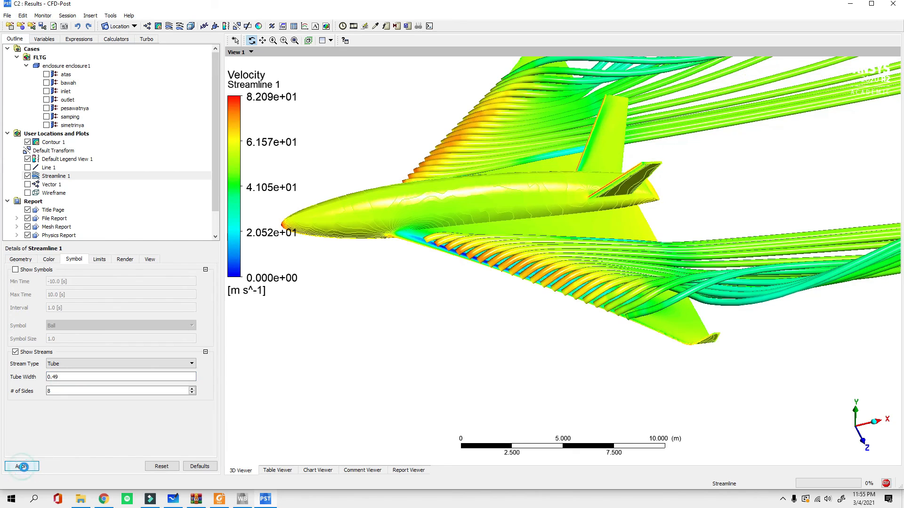
double_click(55, 378)
text(0.23)
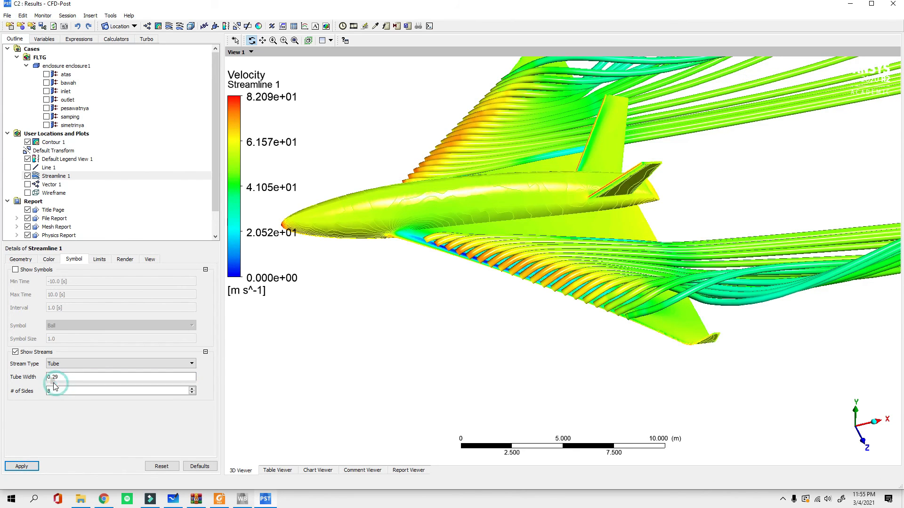
click(28, 466)
Step: Try a different maximum number of points for Streamline 1 and set it back to 25
click(21, 259)
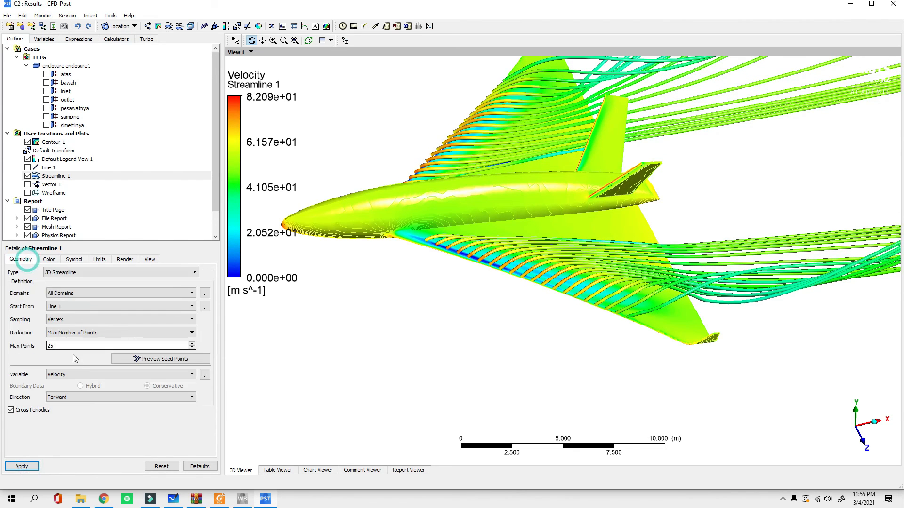
double_click(60, 346)
click(21, 466)
drag(819, 325, 756, 184)
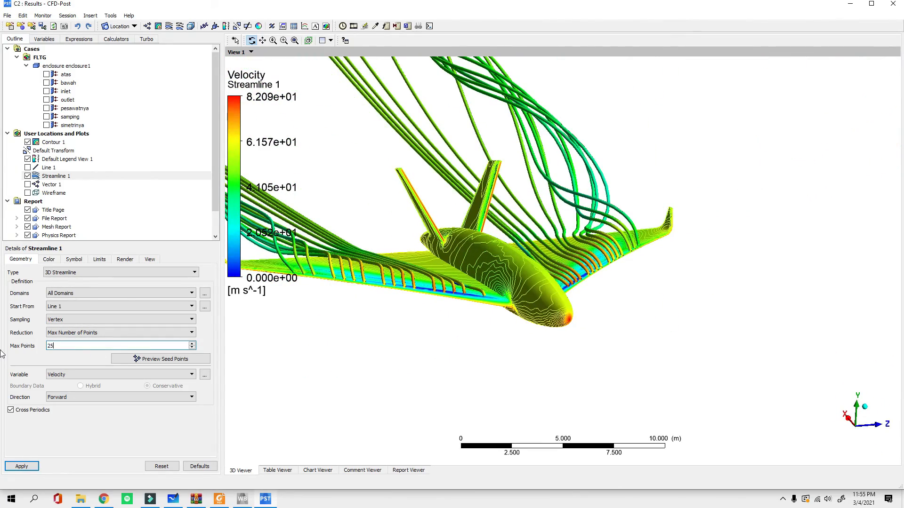
click(19, 466)
Step: Examine the streamline tubes around the whole aircraft and in the wake trailing behind the wings
drag(735, 226, 667, 214)
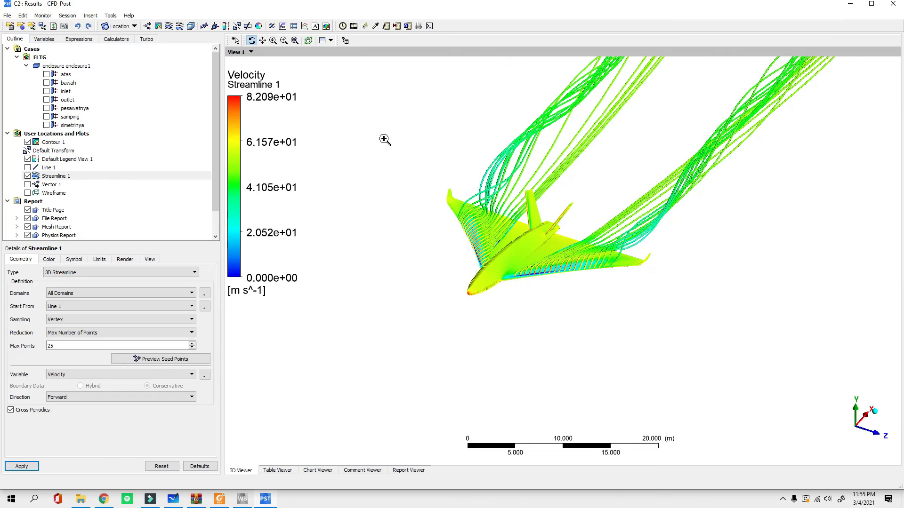
right_drag(384, 140, 811, 318)
scroll(774, 304, down, 4)
drag(729, 321, 770, 300)
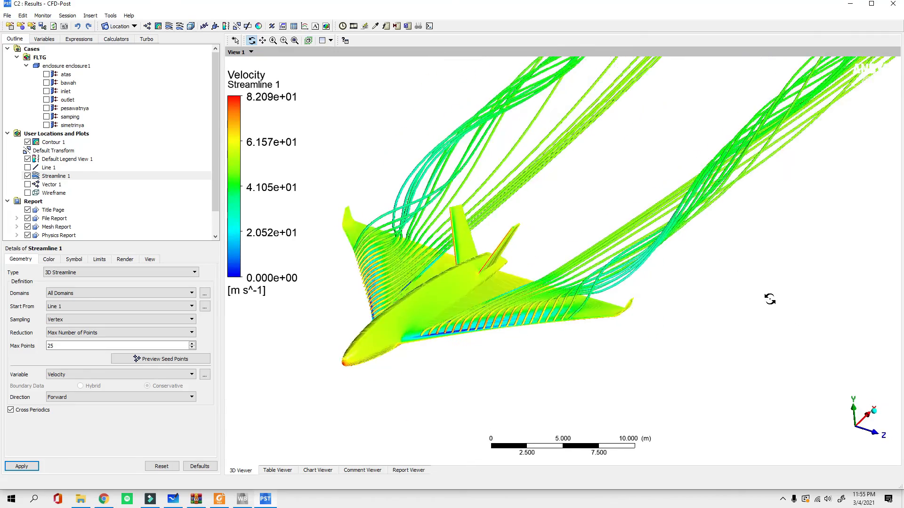
scroll(770, 299, down, 3)
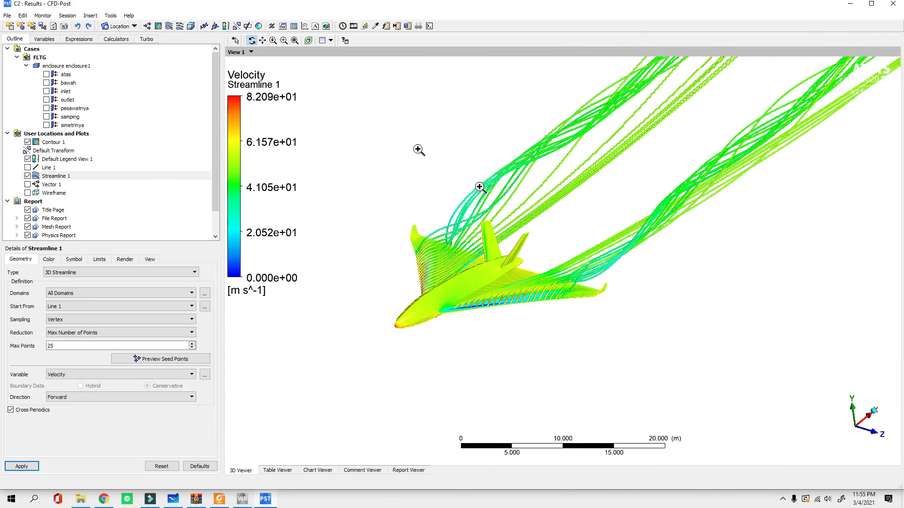
scroll(617, 318, up, 3)
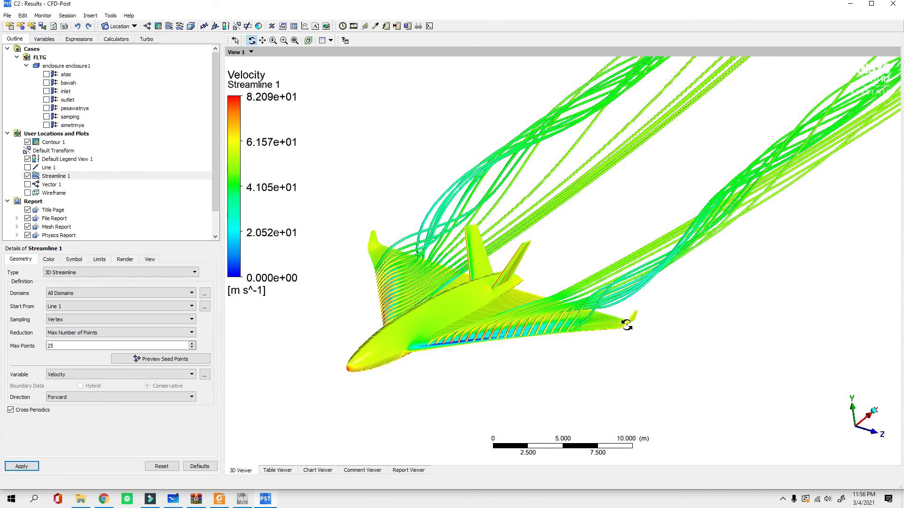
Step: Hide Streamline 1 and examine the pressure contour along the wing's leading edge and underside
click(27, 175)
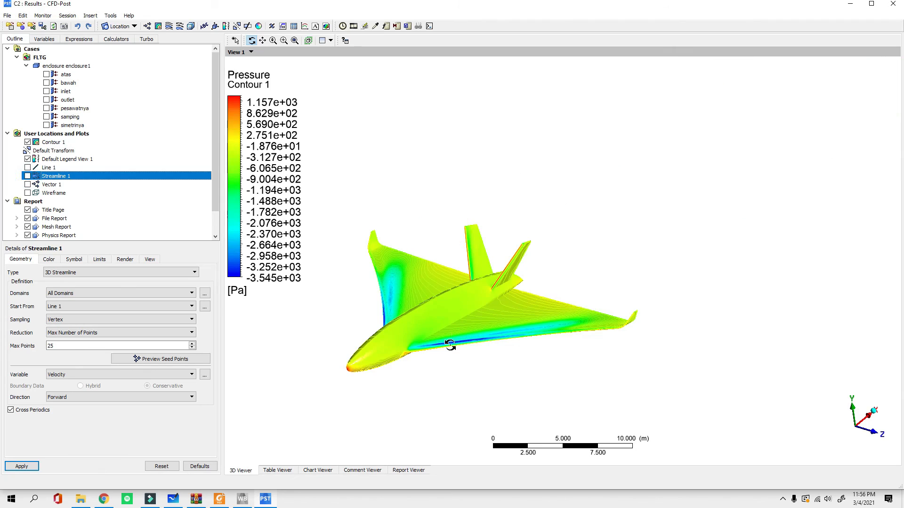
drag(450, 345, 505, 361)
scroll(451, 293, up, 6)
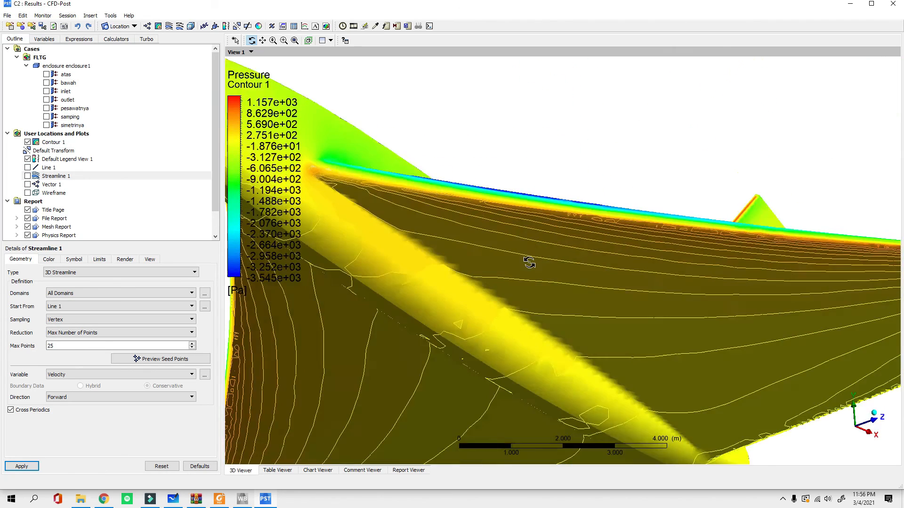
drag(509, 221, 490, 254)
Step: Show Streamline 1 again and examine the tubes crossing the low-pressure region at the wing's leading edge
click(27, 176)
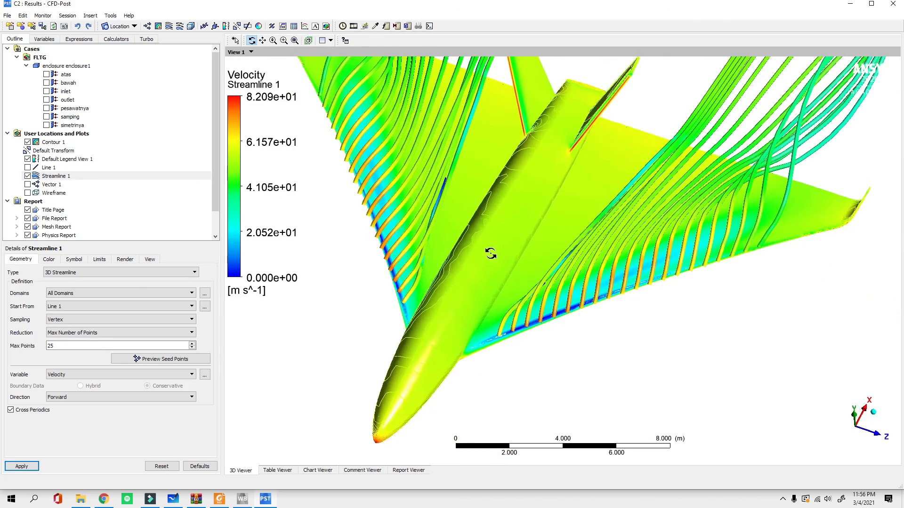
scroll(517, 241, up, 5)
scroll(619, 334, down, 1)
scroll(619, 334, down, 4)
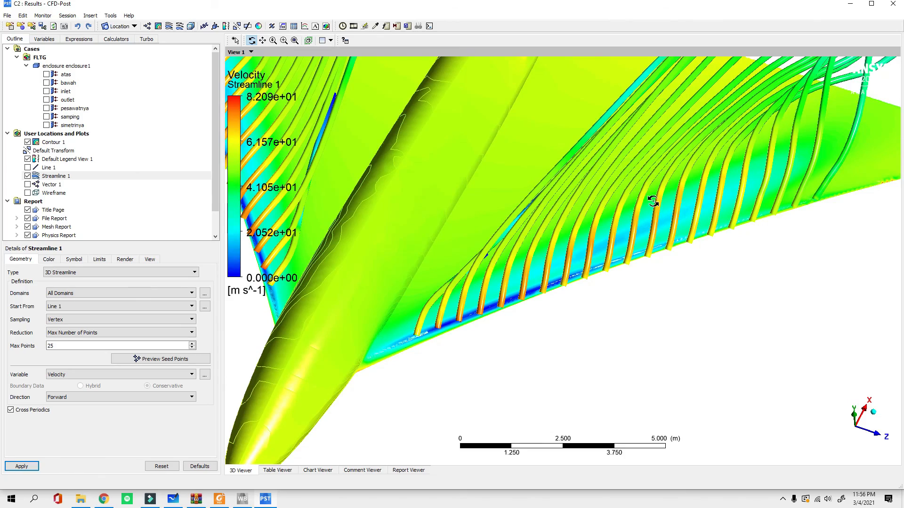
drag(625, 221, 501, 239)
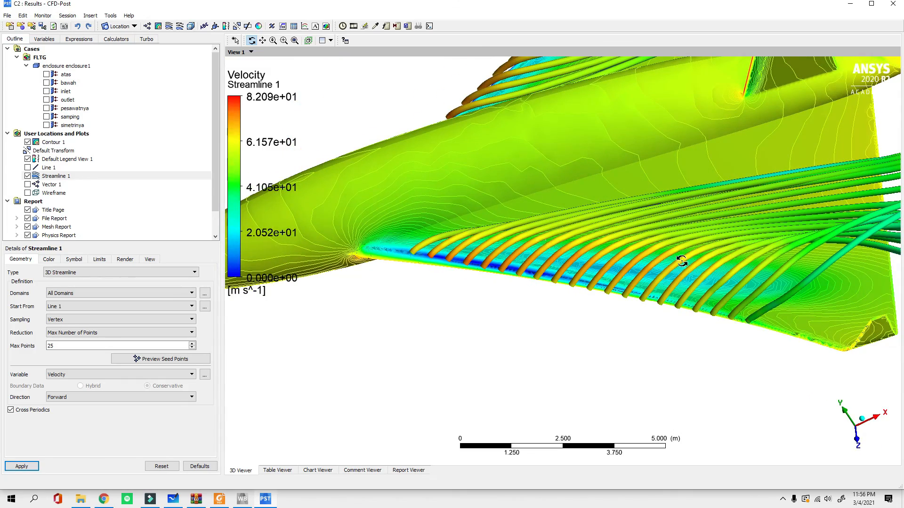
drag(462, 227, 763, 359)
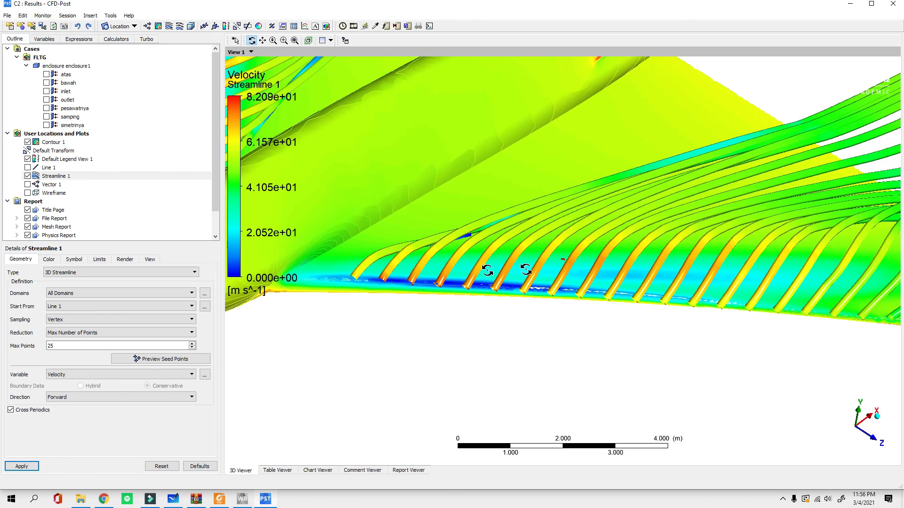
Step: Examine how the streamlines pass over the wing from the wingtip, the nose and underneath the aircraft
drag(658, 237, 508, 255)
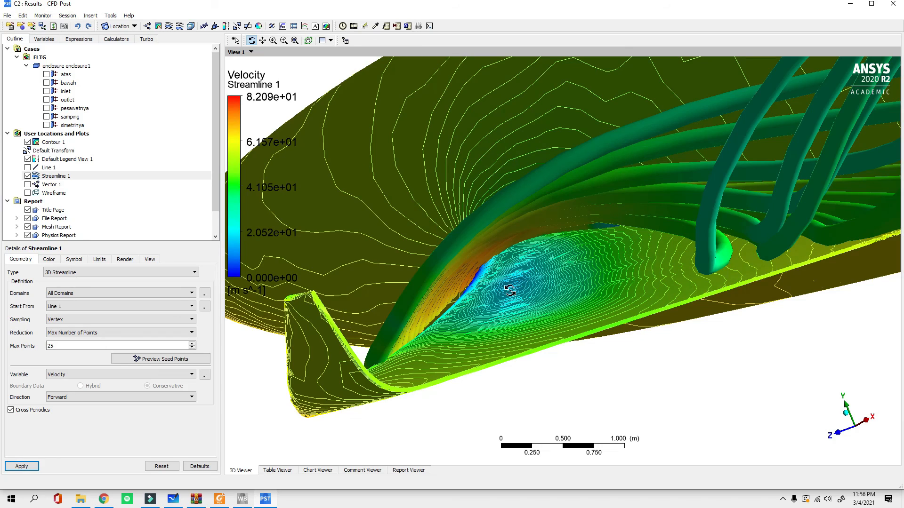
drag(543, 247, 549, 262)
drag(556, 340, 355, 219)
drag(900, 299, 510, 253)
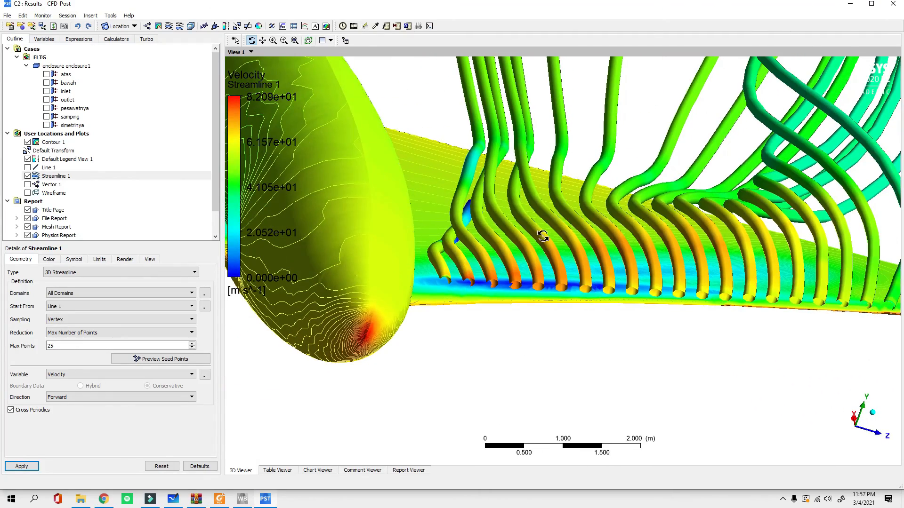
drag(650, 248, 494, 283)
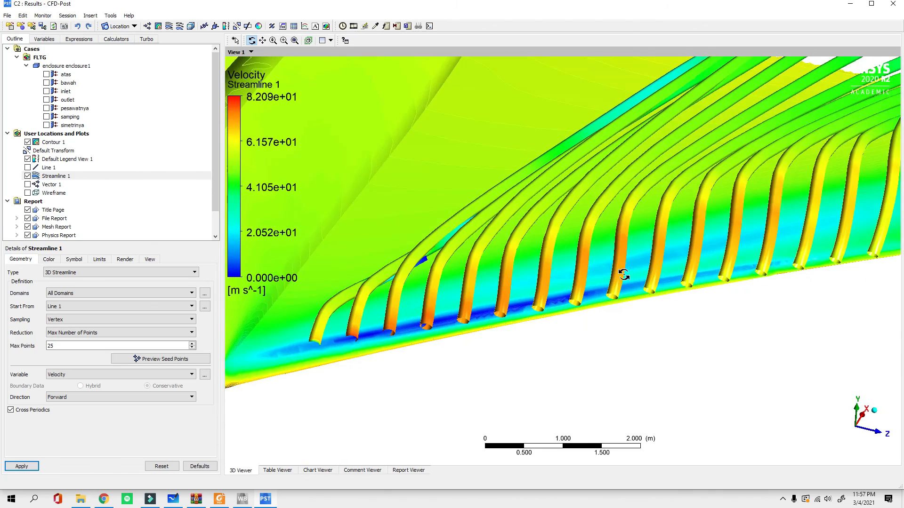
drag(623, 274, 588, 276)
scroll(590, 278, down, 5)
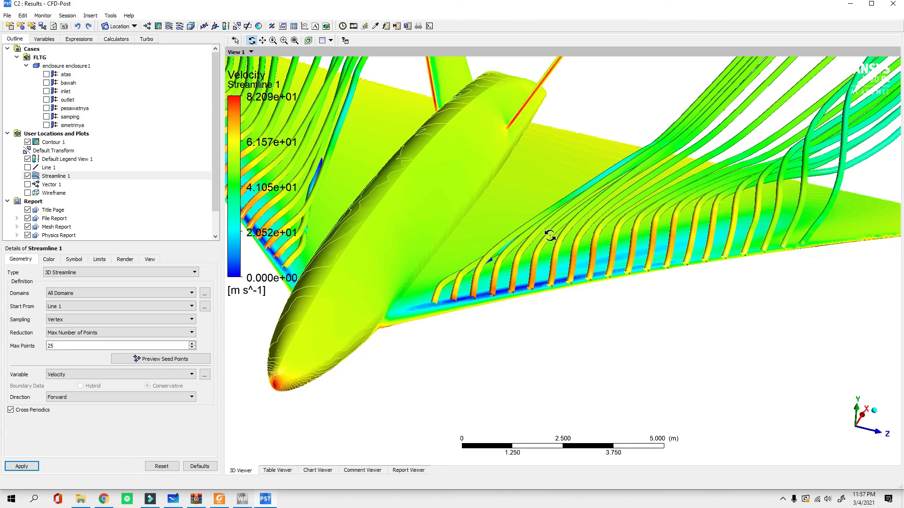
drag(664, 223, 514, 268)
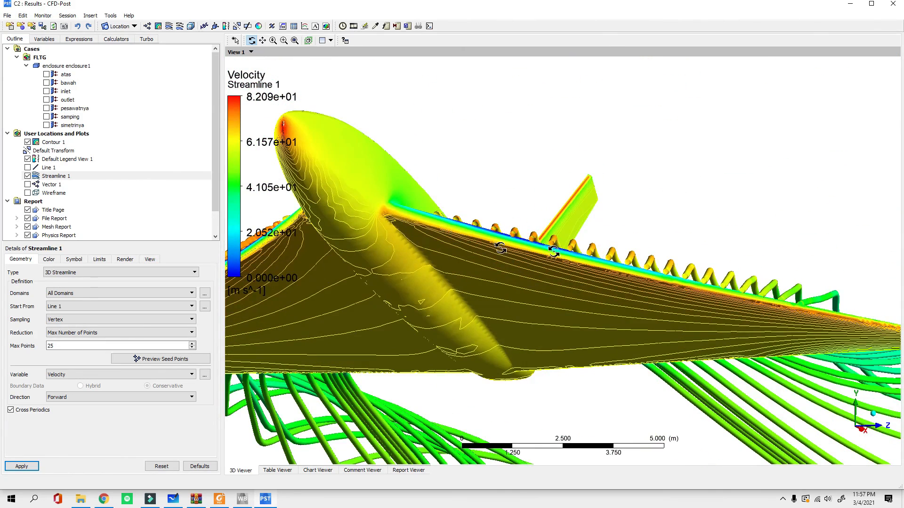
drag(612, 276, 490, 265)
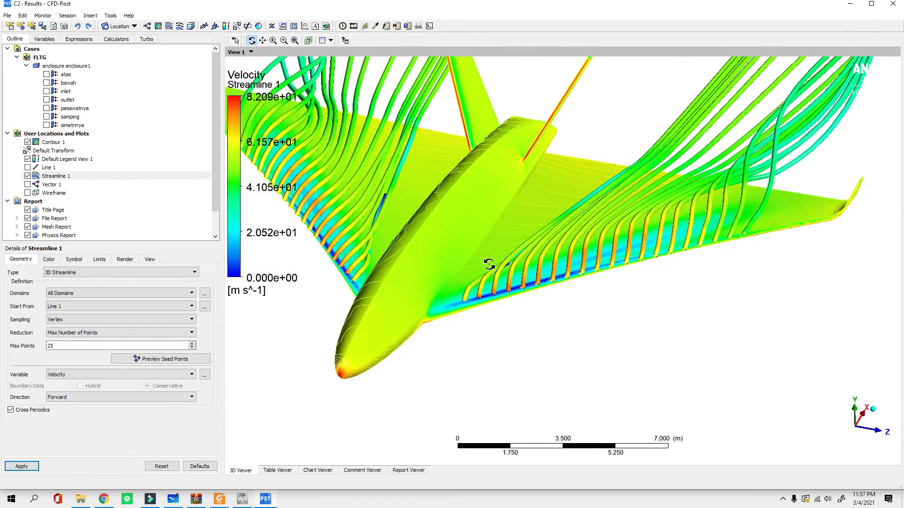
Step: Hide Streamline 1 and view the pressure contour on the wing's upper surface
click(28, 177)
drag(603, 283, 571, 298)
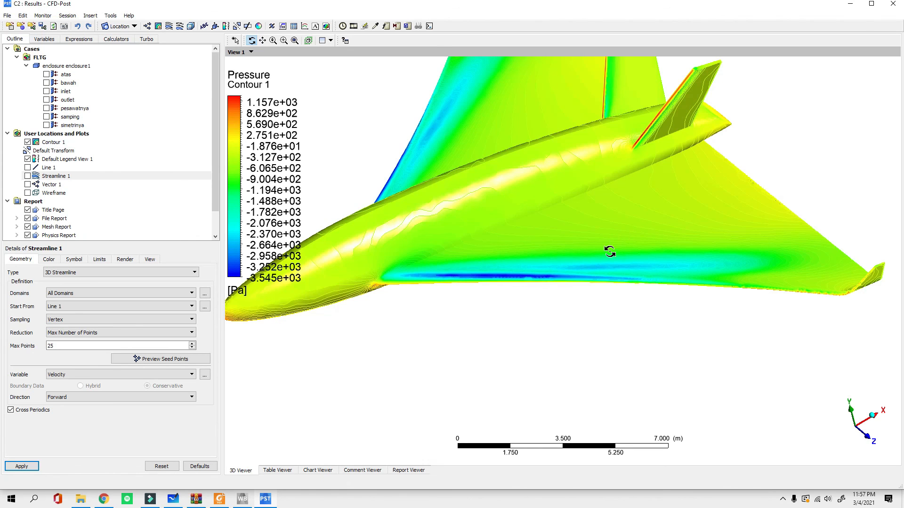
drag(611, 253, 616, 246)
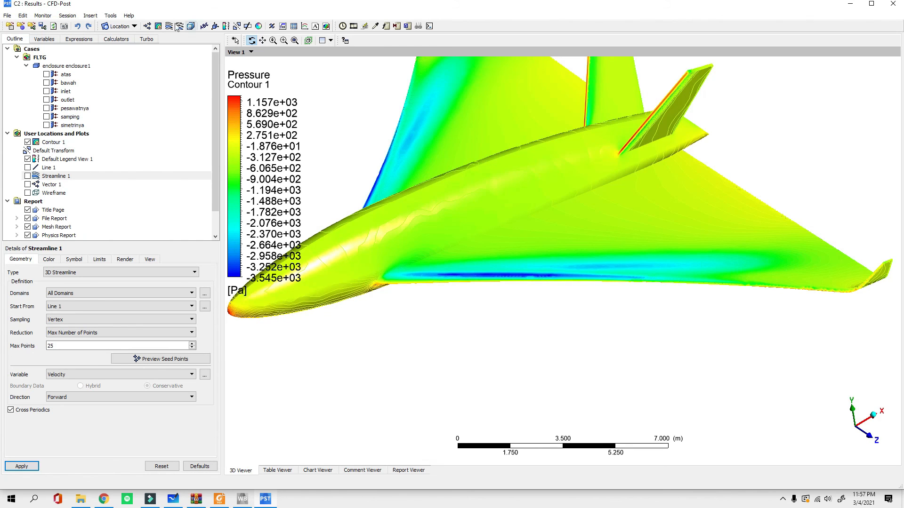
Step: Insert Plane 1 in All Domains as an XY Plane slice at Z = 0.0 m
click(124, 27)
click(131, 67)
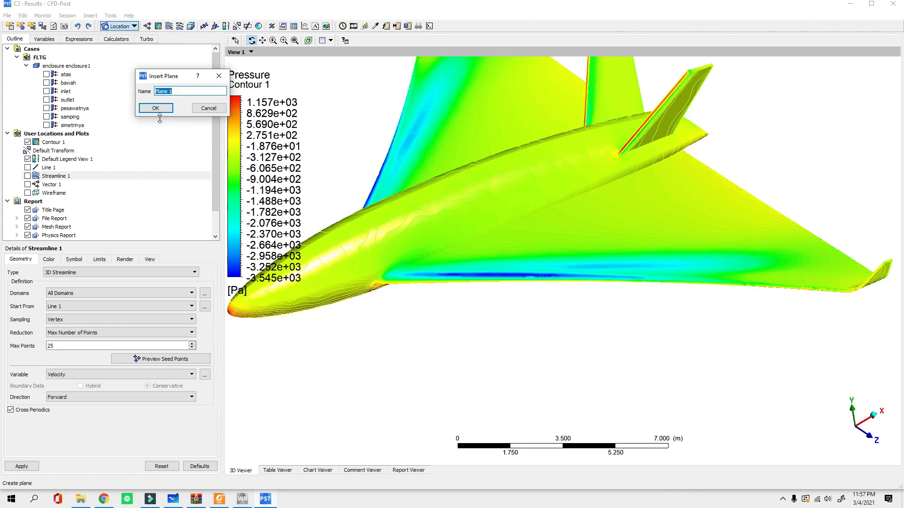
click(156, 109)
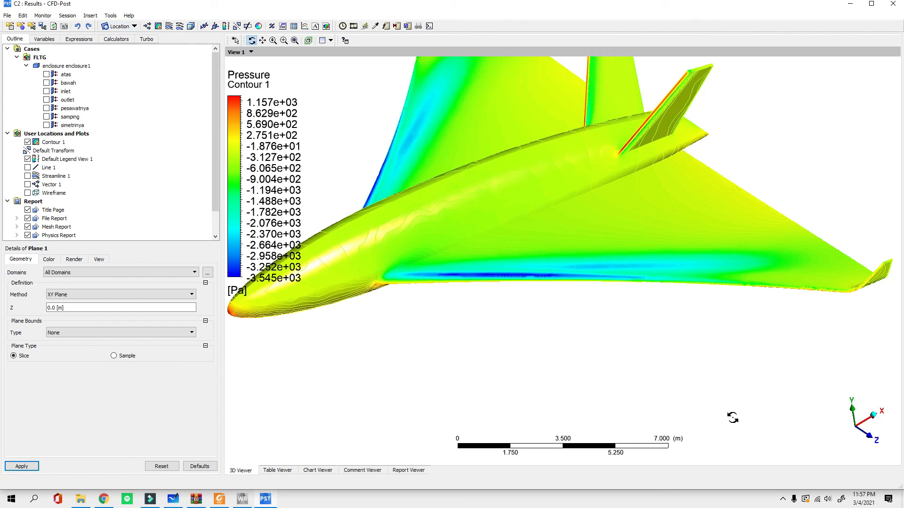
click(21, 466)
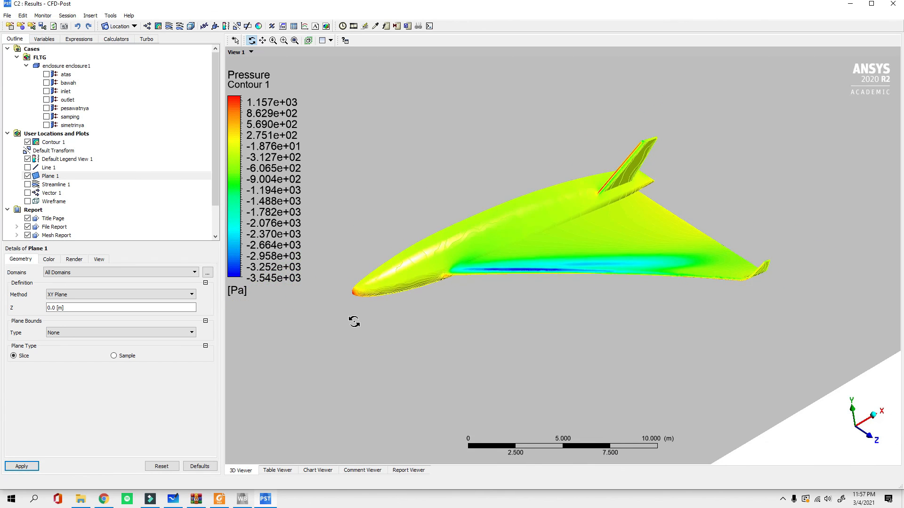
Step: Try Plane 1 at Z = 7.49161 m and with the YZ Plane method, and return it to XY Plane
click(55, 308)
text(7.49161)
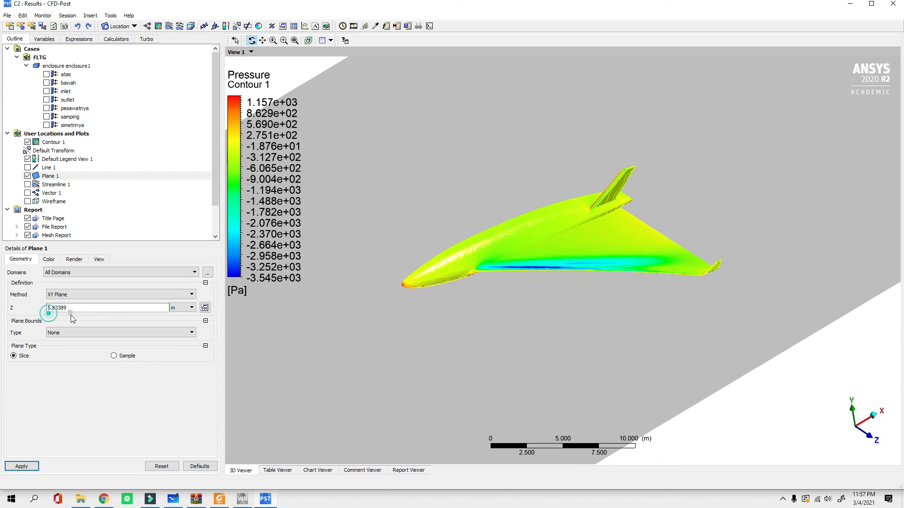
click(22, 466)
click(104, 295)
click(87, 303)
click(85, 297)
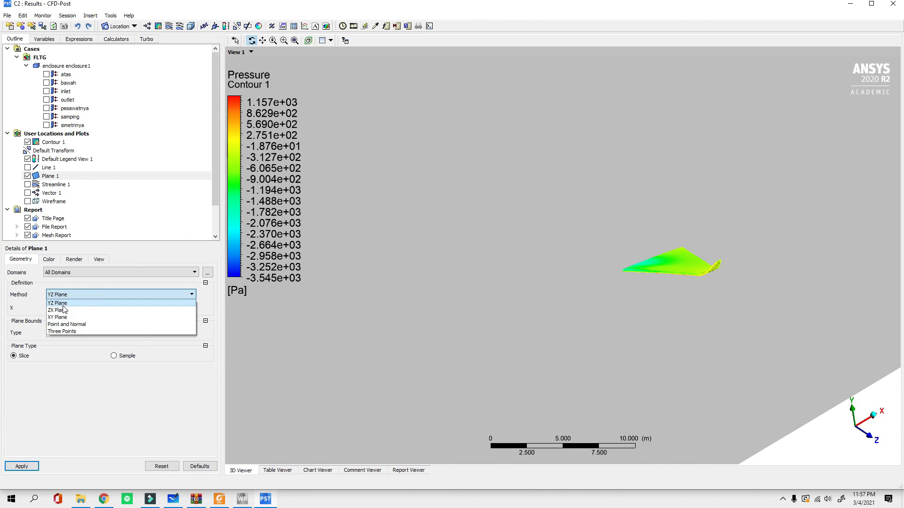
click(78, 309)
Step: Set Plane 1's Z position to 3.8255 m and apply it so the plane cuts through the wing
click(81, 308)
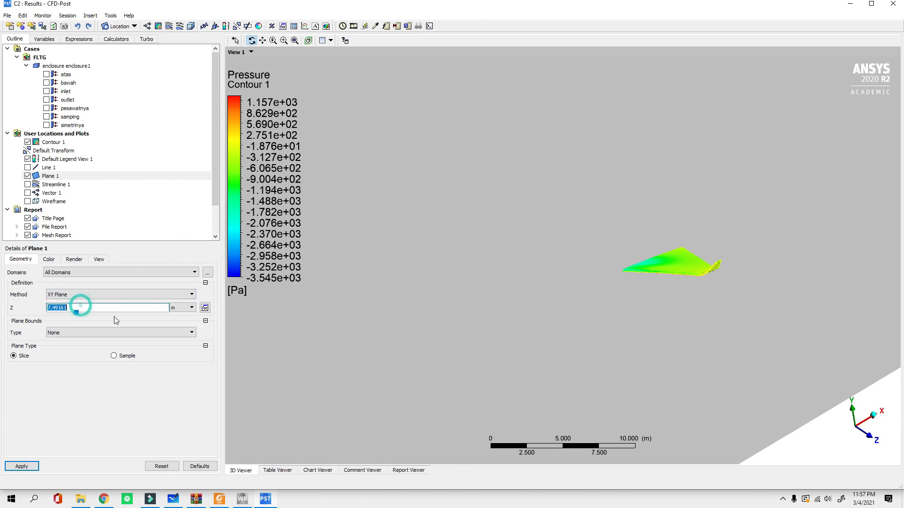
text(3.8255)
click(21, 466)
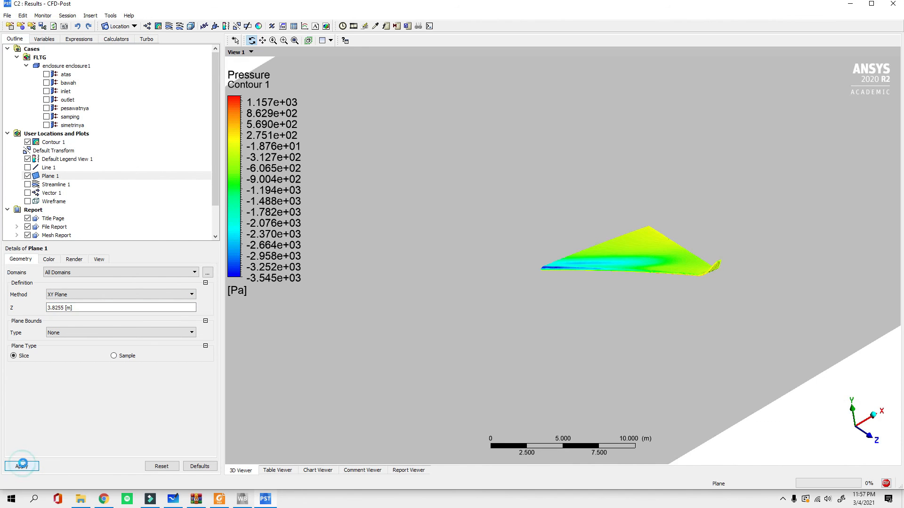
drag(434, 359, 452, 372)
click(29, 466)
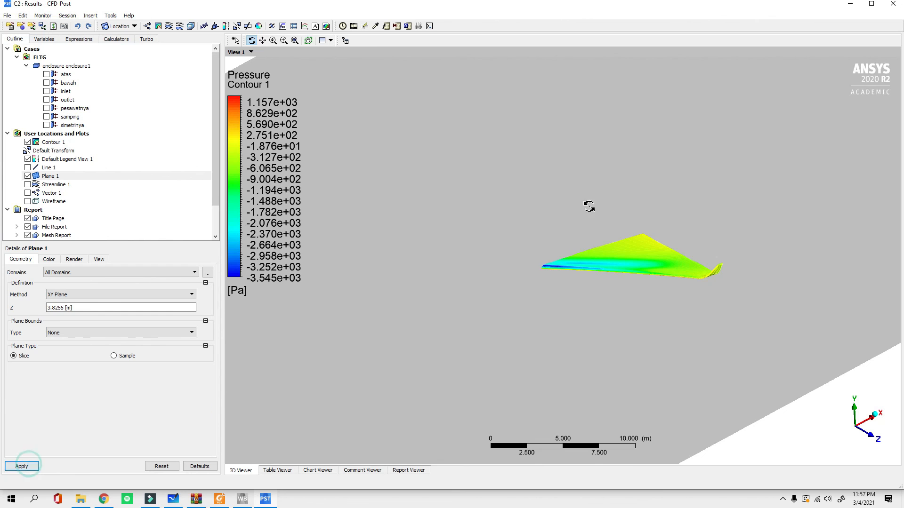
Step: Check where Plane 1 intersects the wing and hide the plane
drag(621, 199, 563, 262)
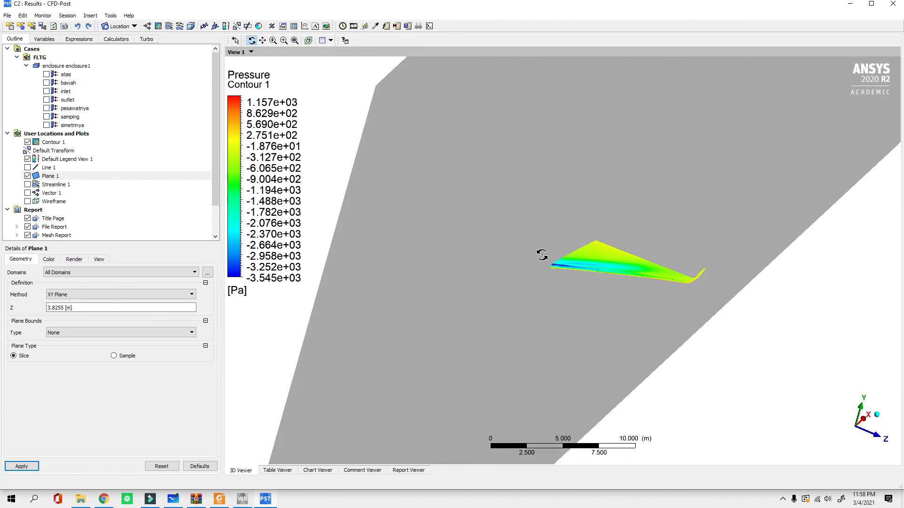
click(28, 176)
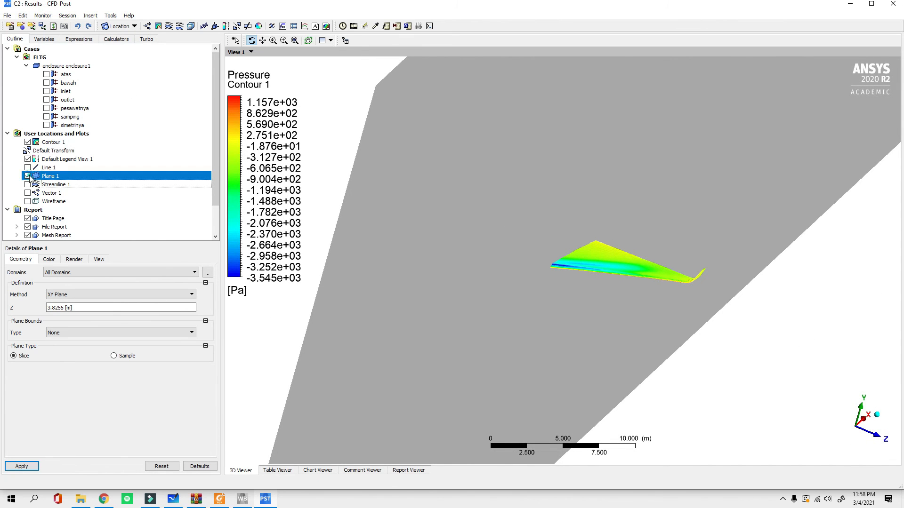
Step: Insert a polyline location in All Domains and set its method to Boundary Intersection
drag(558, 185, 523, 265)
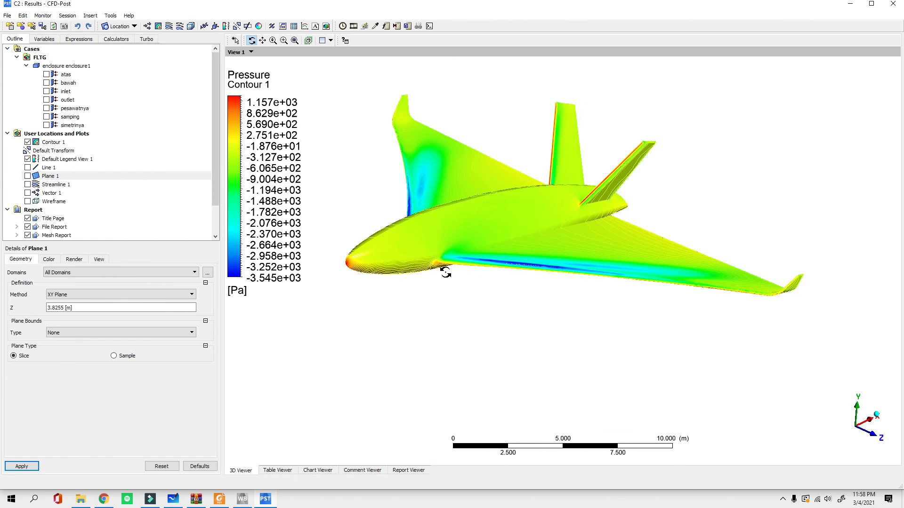
click(134, 26)
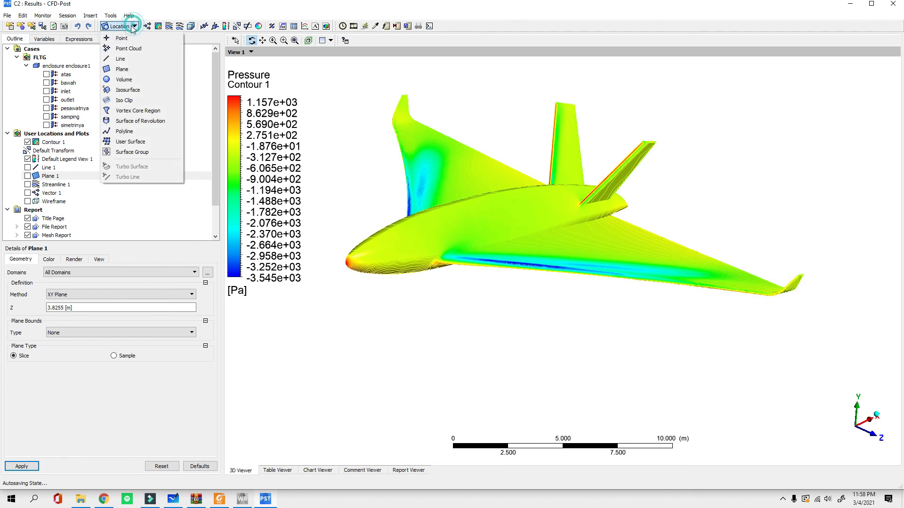
click(126, 132)
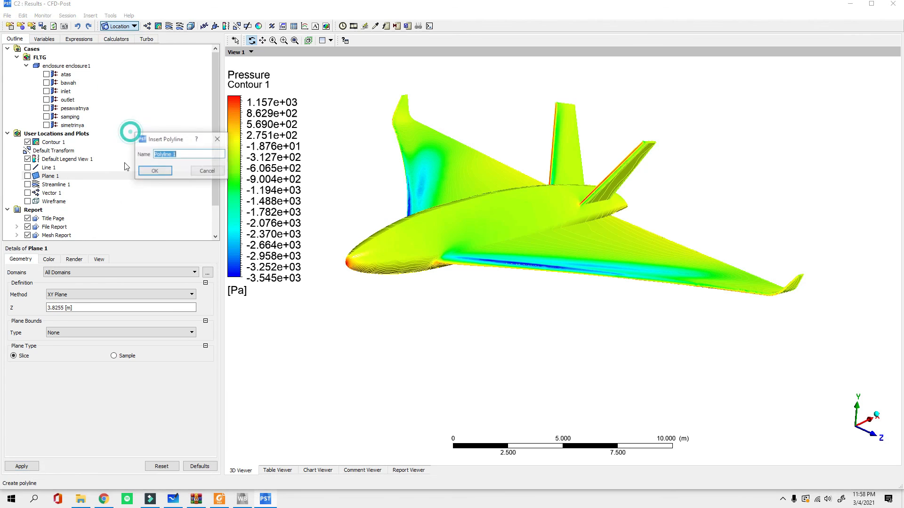
click(152, 177)
click(61, 286)
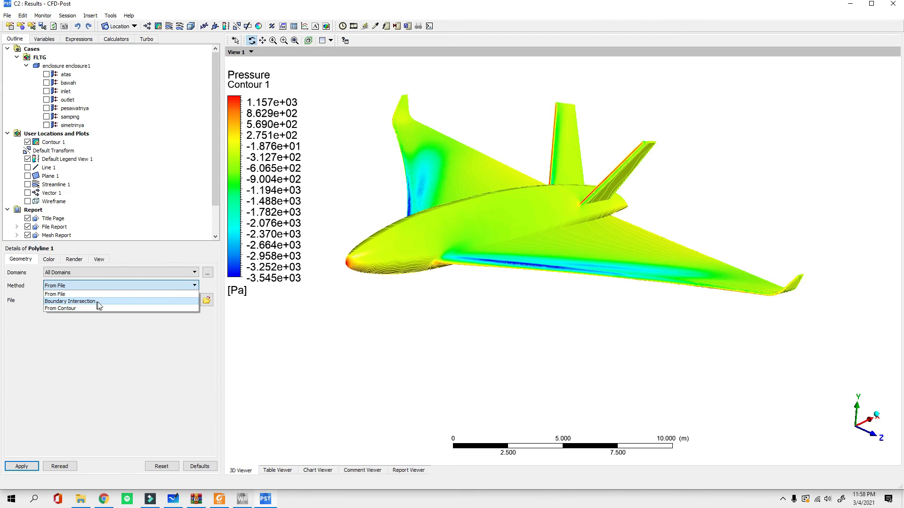
click(91, 304)
Step: Define the polyline as the intersection of the pesawatnya boundary with Plane 1 and apply it
click(70, 302)
click(66, 335)
click(85, 315)
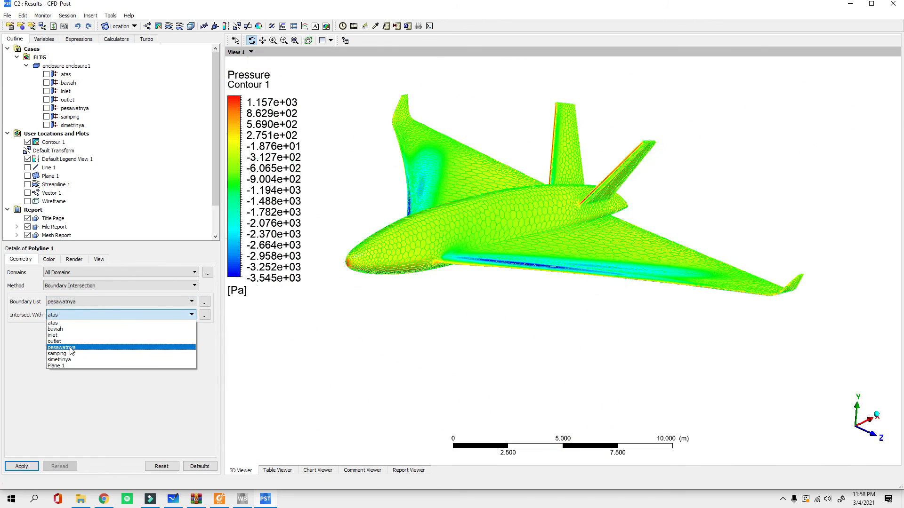
click(55, 366)
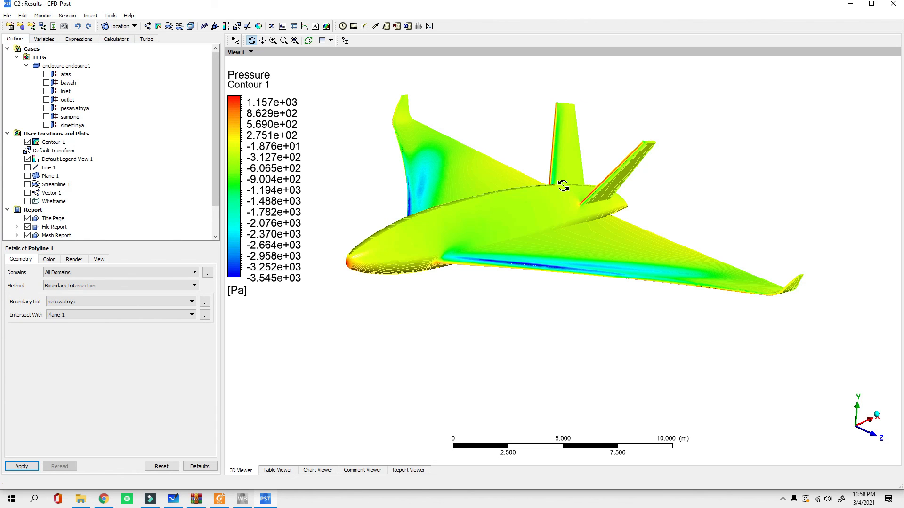
click(13, 467)
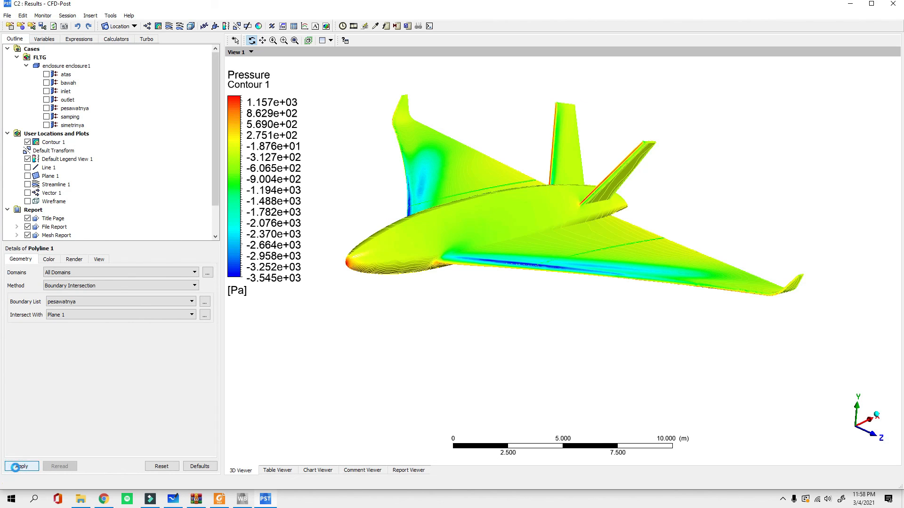
Step: Examine the polyline's airfoil outlines on both wings with the pressure contour hidden and shown, and select the polyline
drag(535, 346, 591, 234)
scroll(591, 233, up, 3)
drag(571, 279, 538, 280)
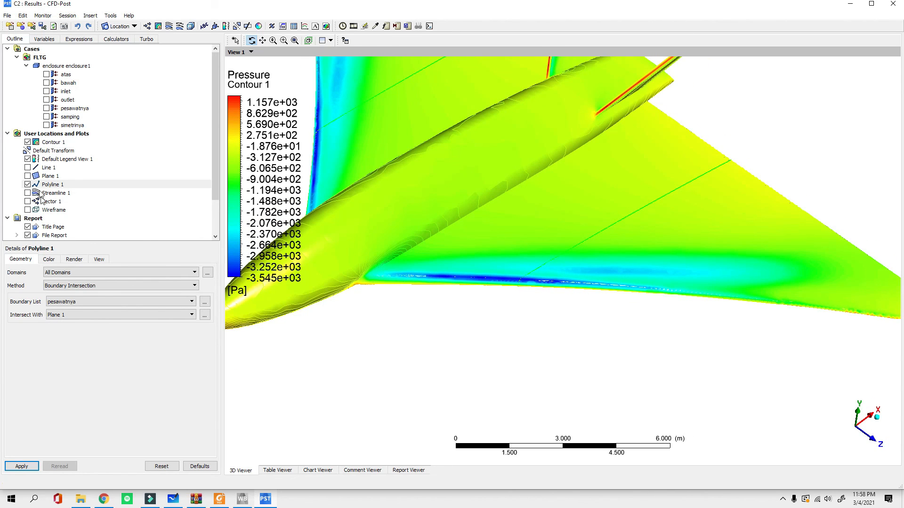
click(27, 142)
drag(515, 204, 557, 249)
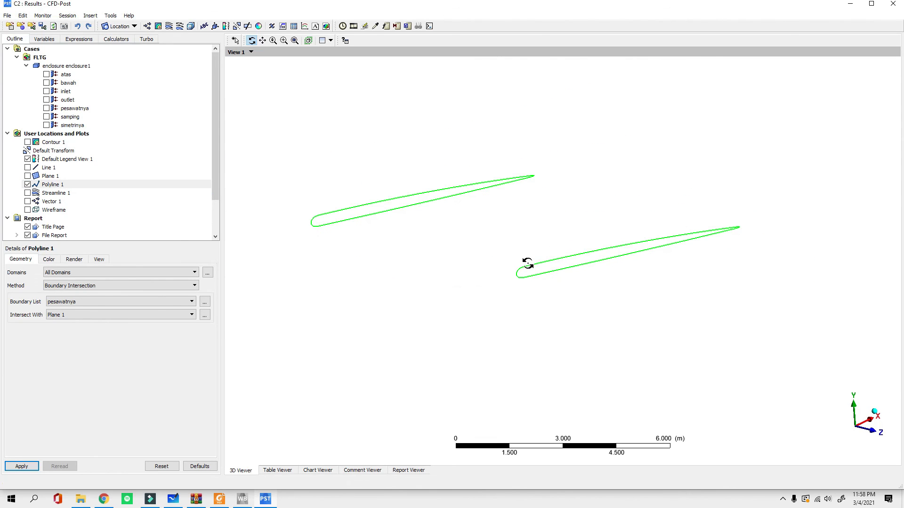
click(27, 142)
click(28, 142)
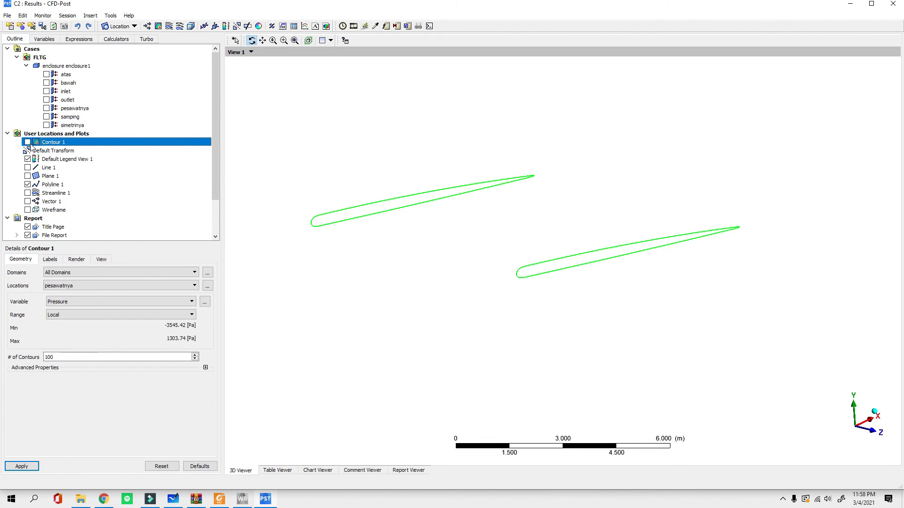
click(27, 142)
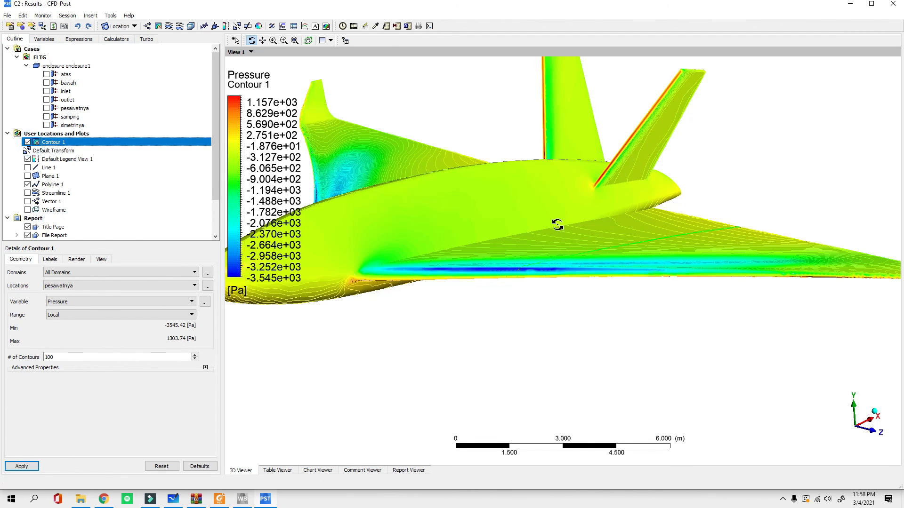
click(27, 143)
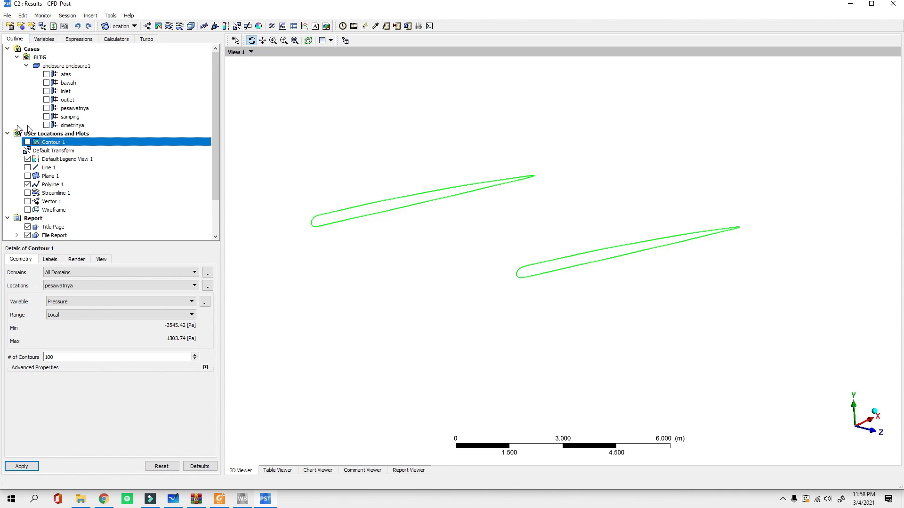
click(28, 142)
click(28, 142)
click(28, 142)
click(59, 184)
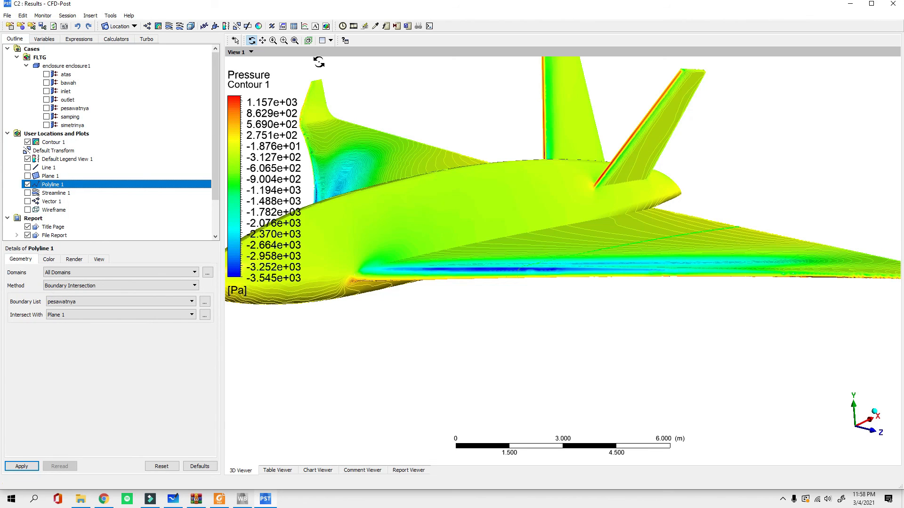
Step: Insert an XY line chart titled Pressure and set its first data series to use Polyline 1 as location
click(304, 26)
click(326, 69)
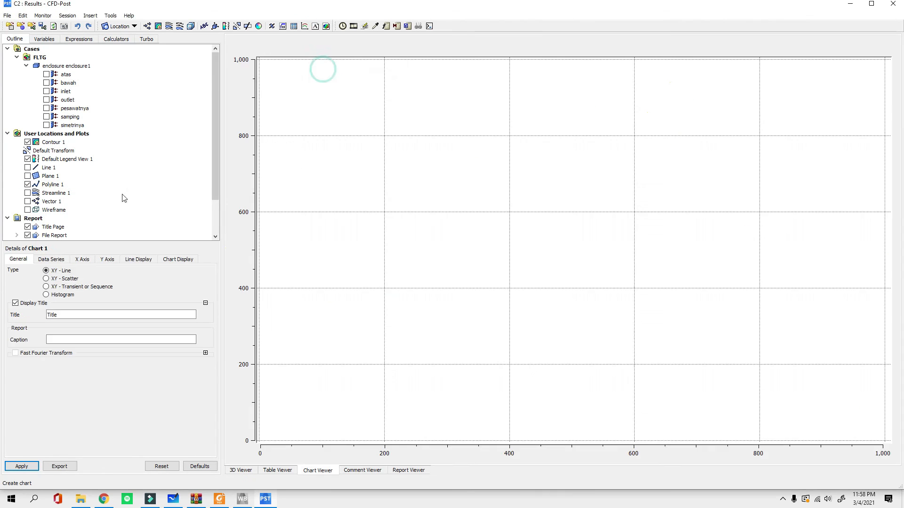
double_click(92, 315)
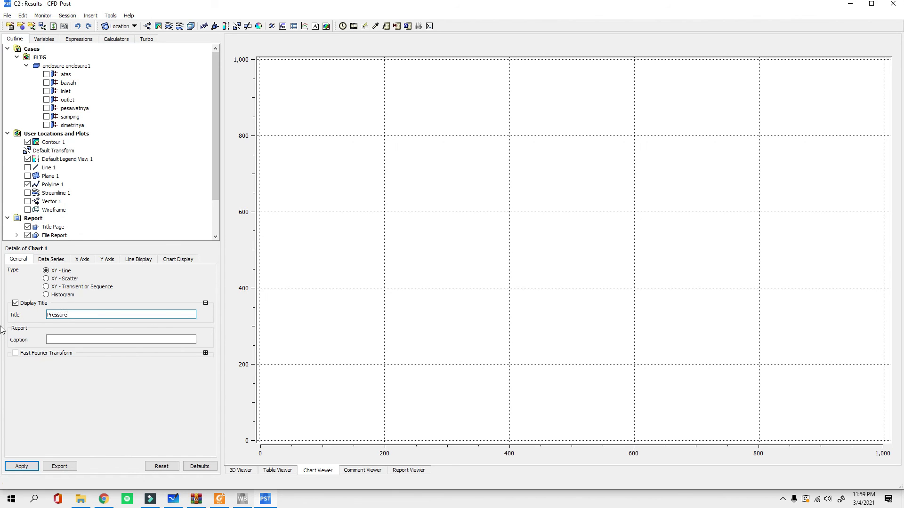
click(53, 259)
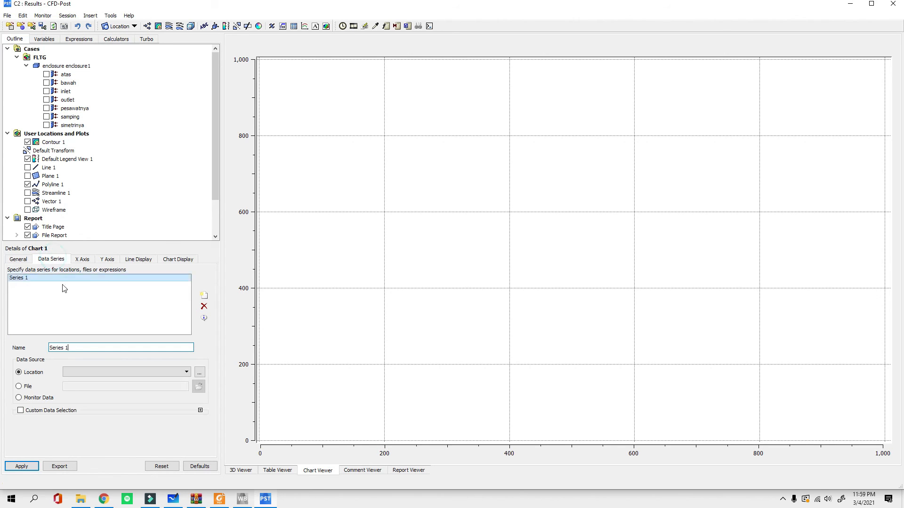
click(96, 372)
click(78, 387)
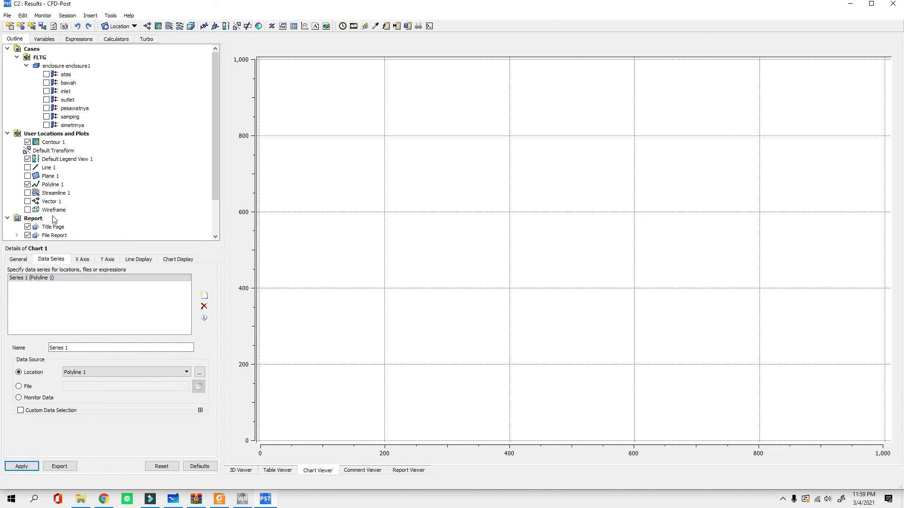
Step: Set the chart's X axis variable to X and check the X direction on the aircraft model
click(82, 260)
click(101, 282)
scroll(85, 337, down, 5)
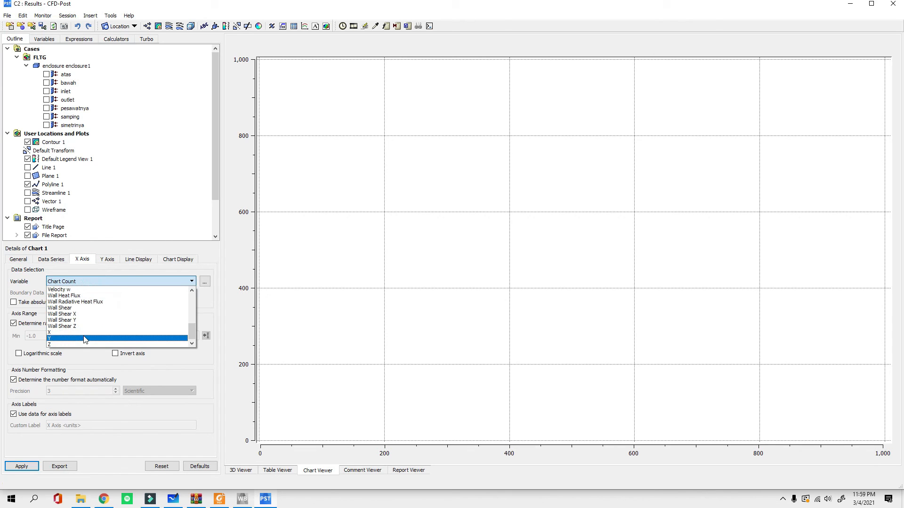
click(60, 332)
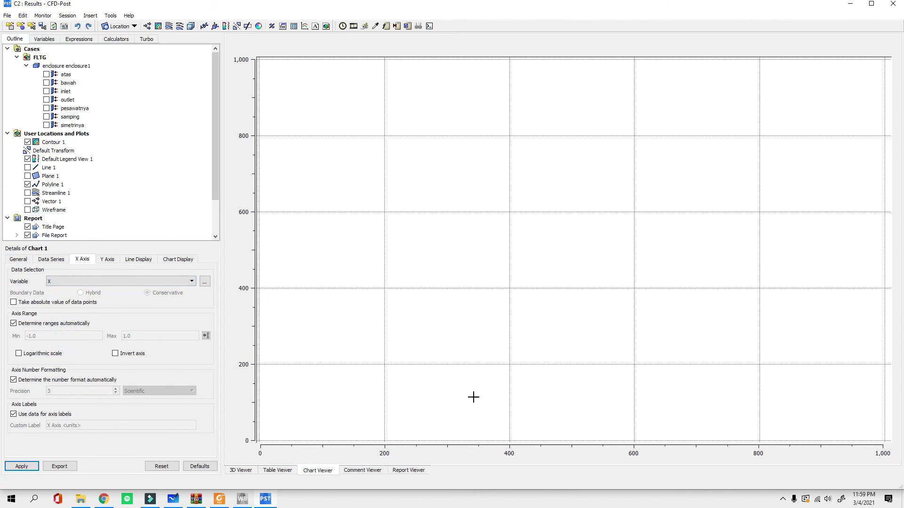
click(247, 470)
middle_drag(509, 292, 659, 339)
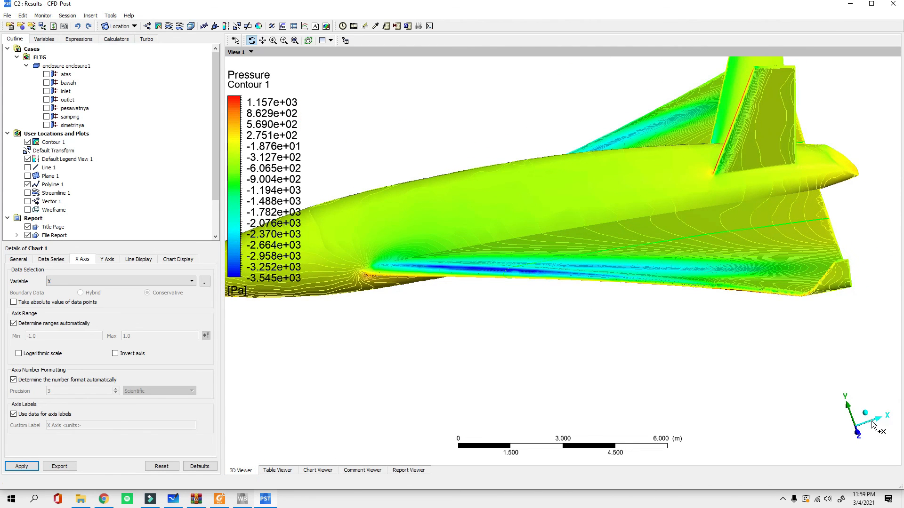
Step: Keep Pressure as the chart's Y axis variable and apply the settings to plot the curve
click(106, 259)
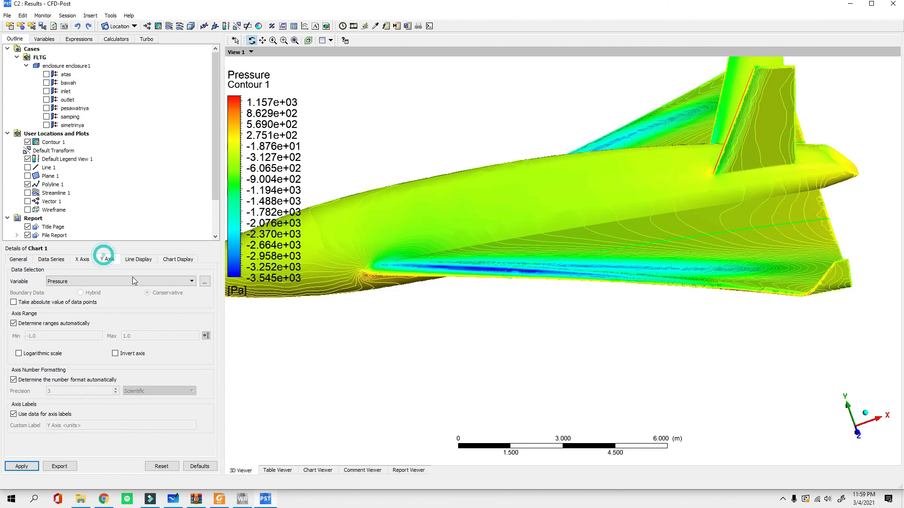
click(280, 470)
click(314, 471)
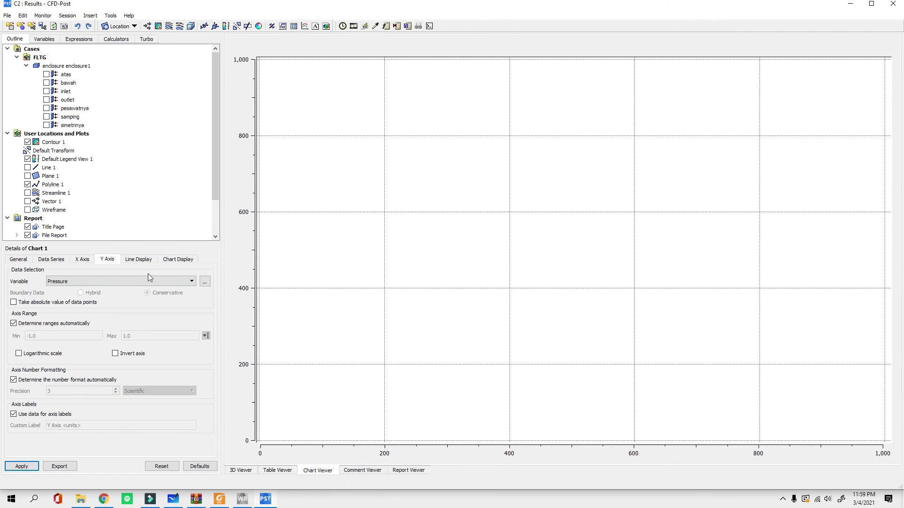
click(77, 281)
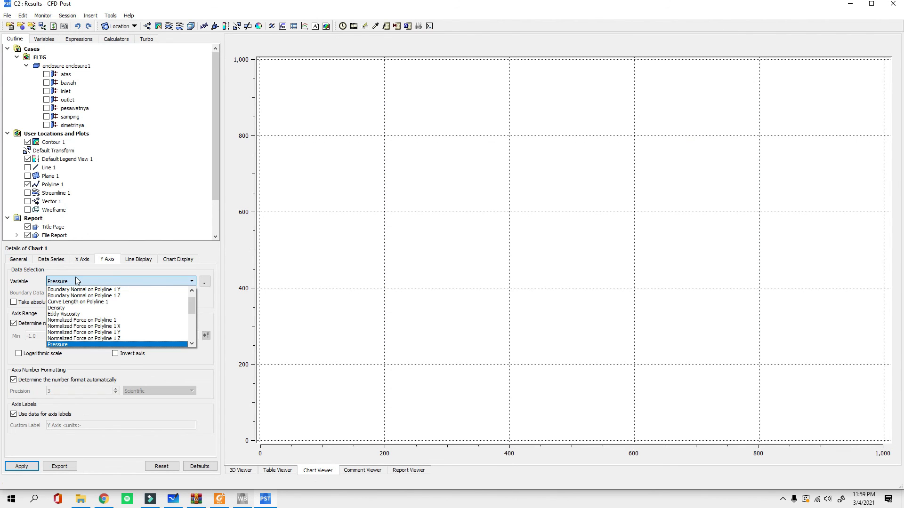
click(77, 281)
click(23, 467)
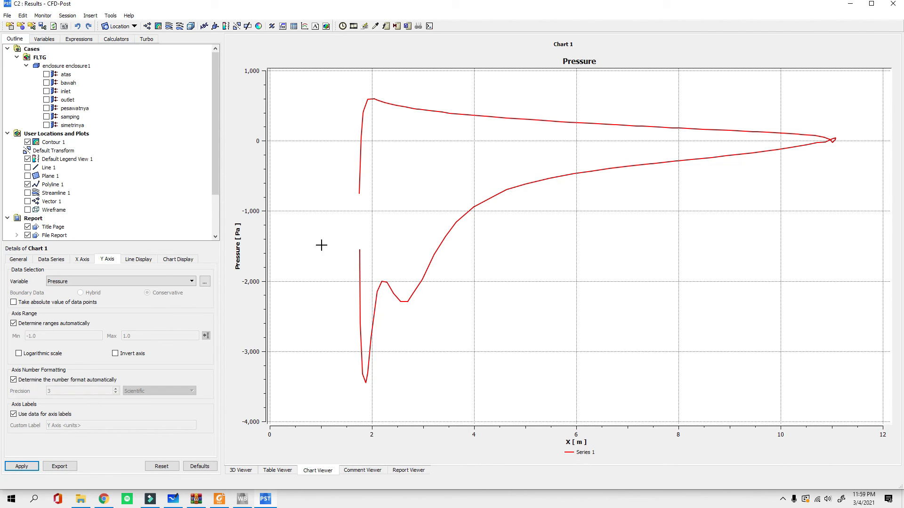
Step: Change the chart series' line type to Bars and its symbols to Ellipse, and apply the changes
click(131, 262)
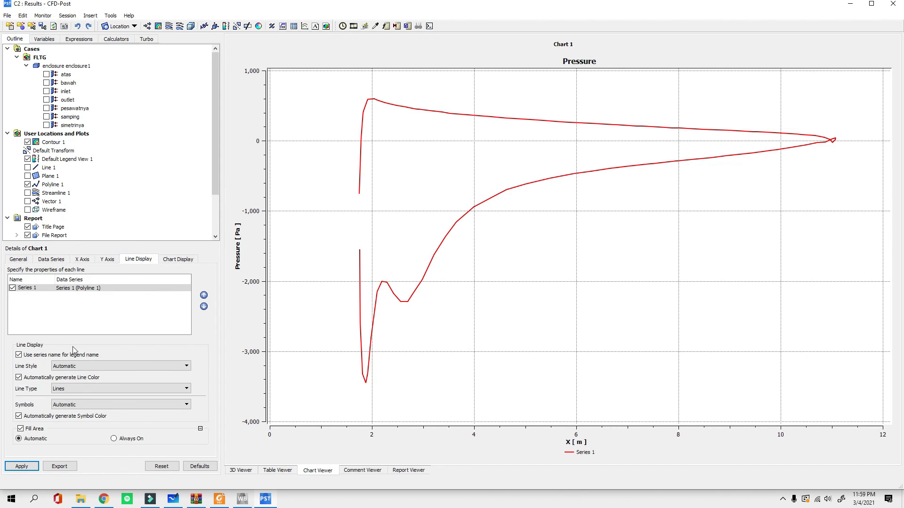
click(90, 389)
click(90, 390)
click(89, 389)
click(66, 405)
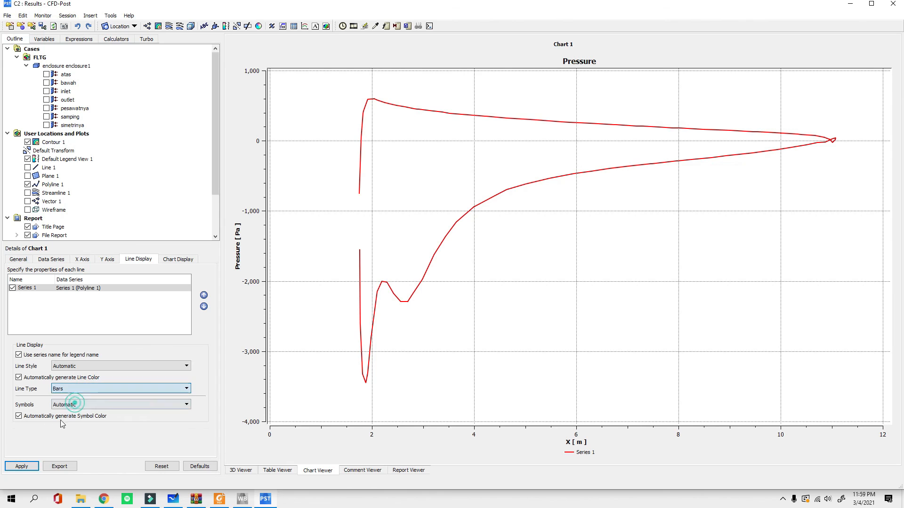
click(65, 408)
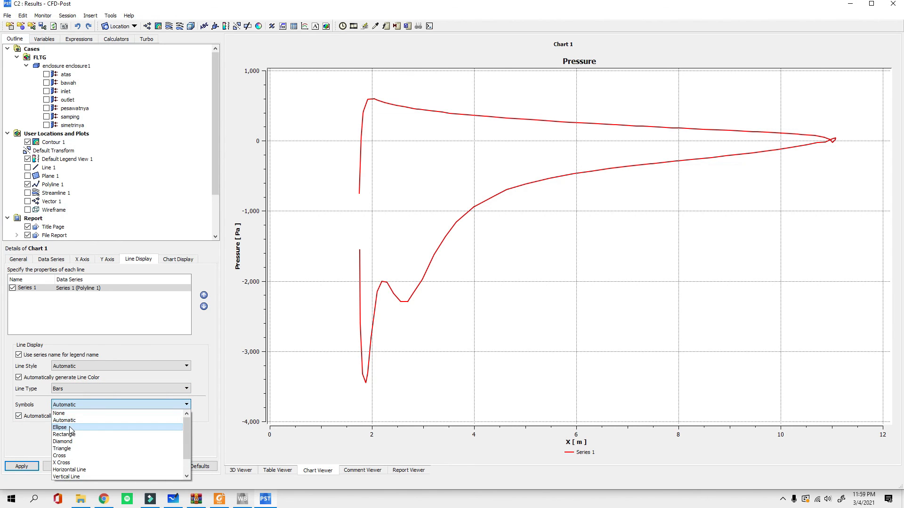
click(66, 428)
click(19, 467)
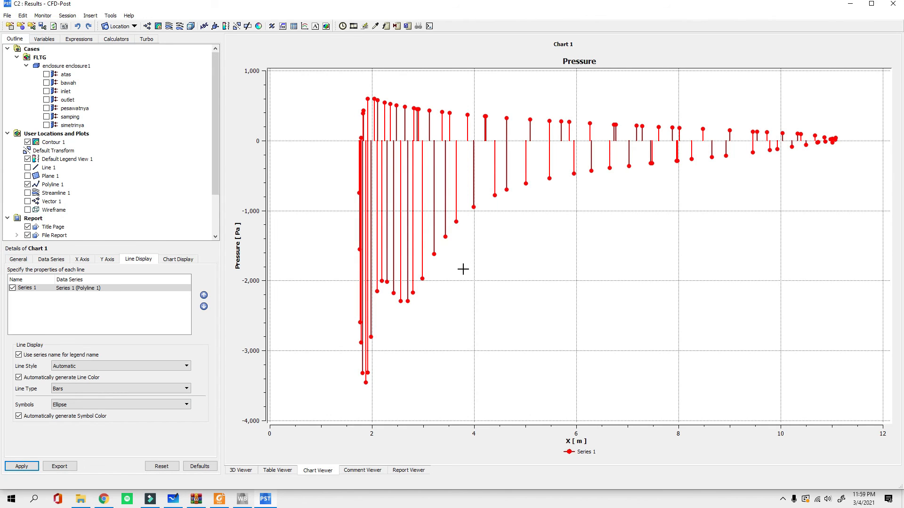
Step: Review the polyline's definition and reopen the settings of Chart 1 in the report
drag(49, 46, 63, 111)
click(49, 184)
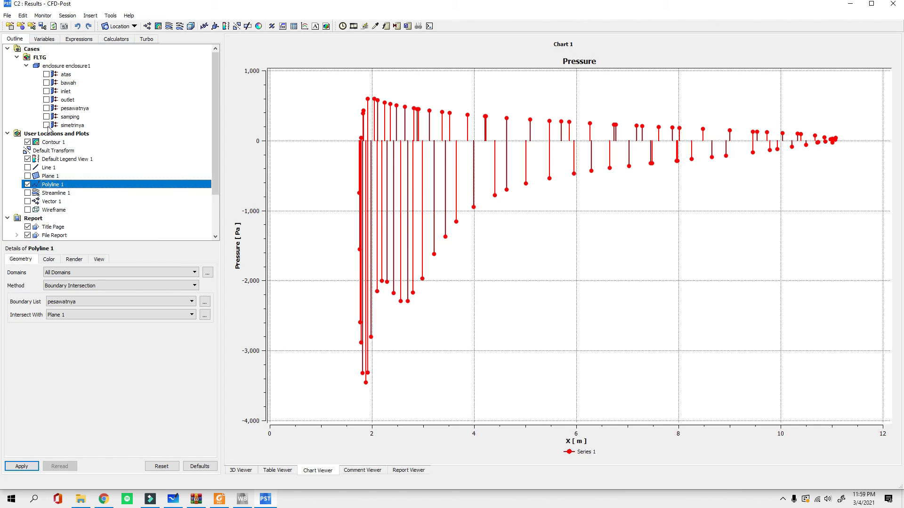
scroll(59, 218, down, 2)
click(58, 228)
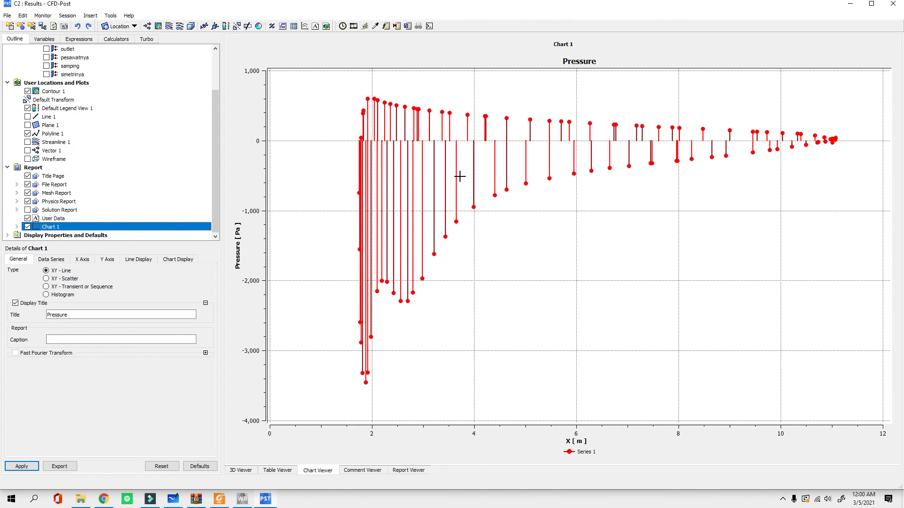
Step: Look at the Results sketches in Microsoft Whiteboard, and compare the CFD-Post pressure chart with the polyline on the wing
click(272, 503)
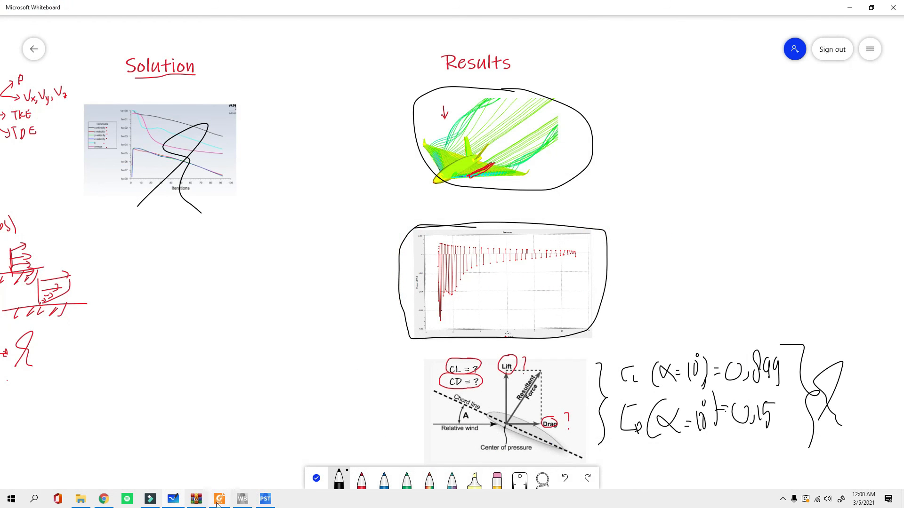
click(268, 495)
click(253, 471)
drag(302, 414, 435, 252)
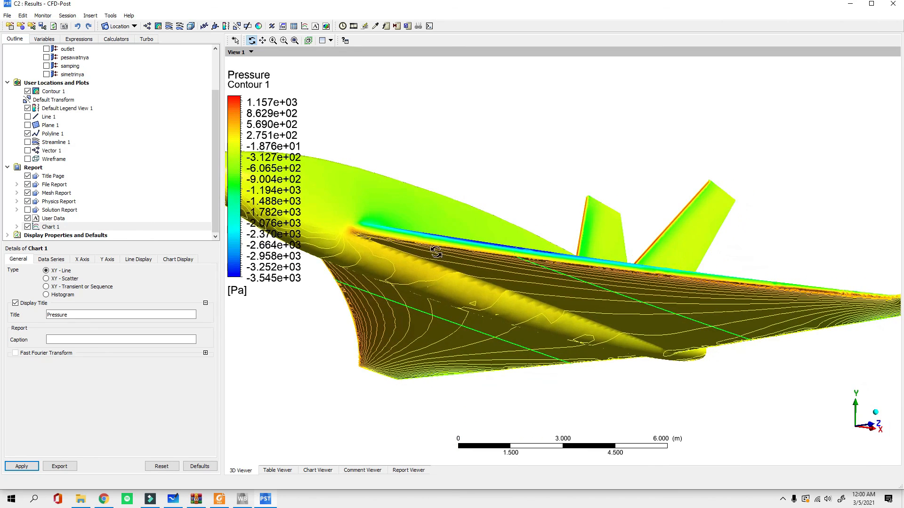
drag(513, 266, 504, 317)
click(267, 501)
click(266, 503)
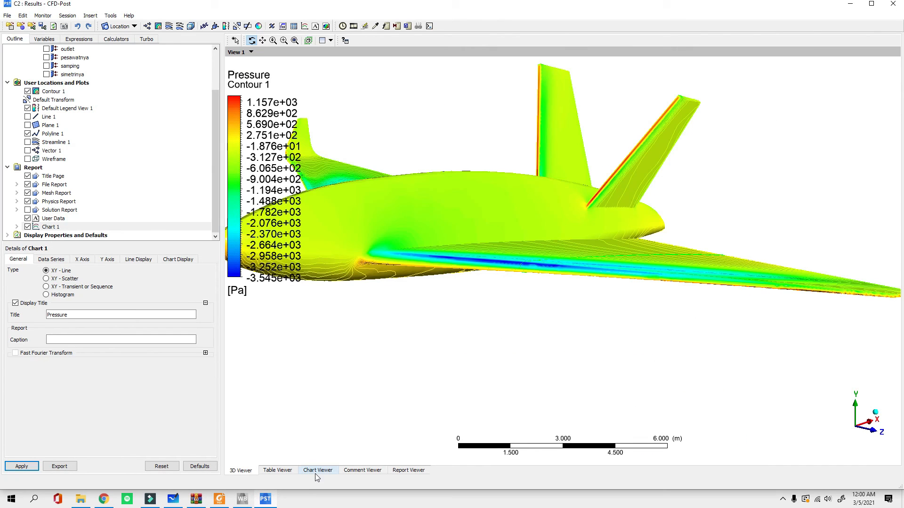
click(317, 471)
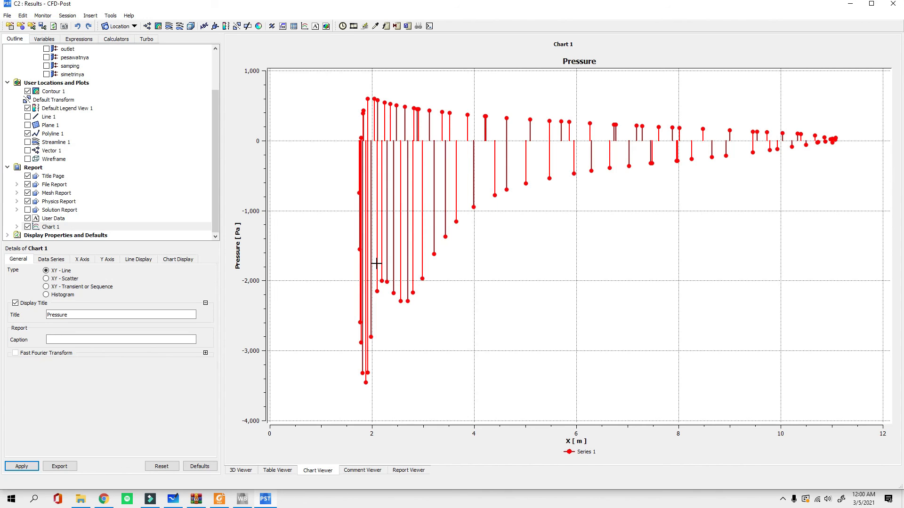
click(244, 471)
drag(599, 288, 410, 327)
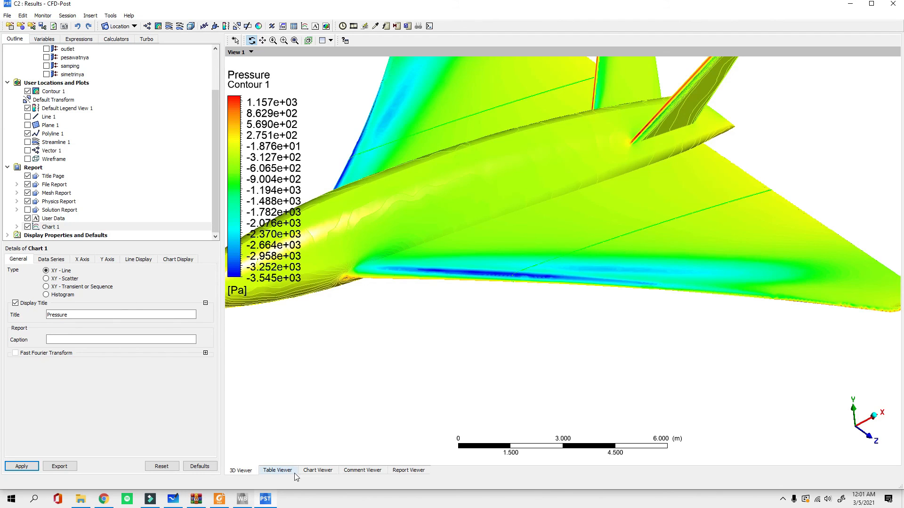
Step: Plot Velocity as Chart 1's Y axis variable and apply the change
click(318, 470)
click(107, 259)
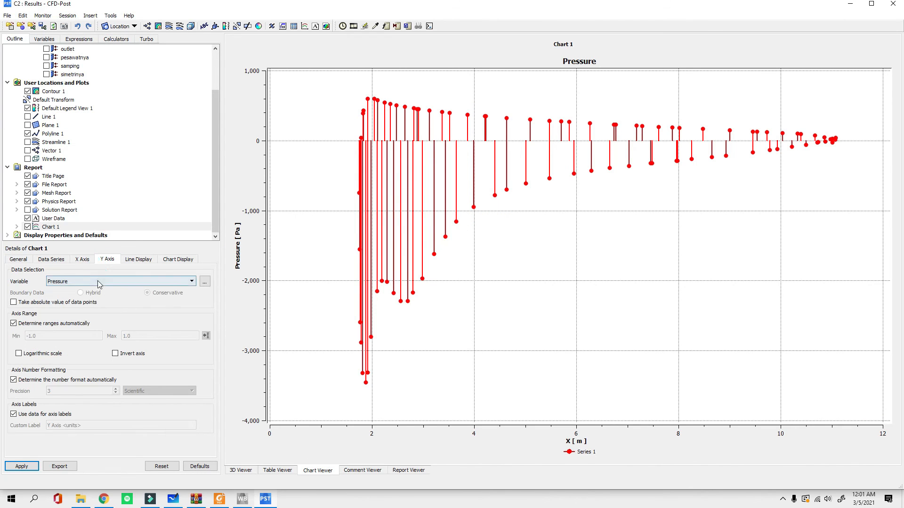
click(99, 282)
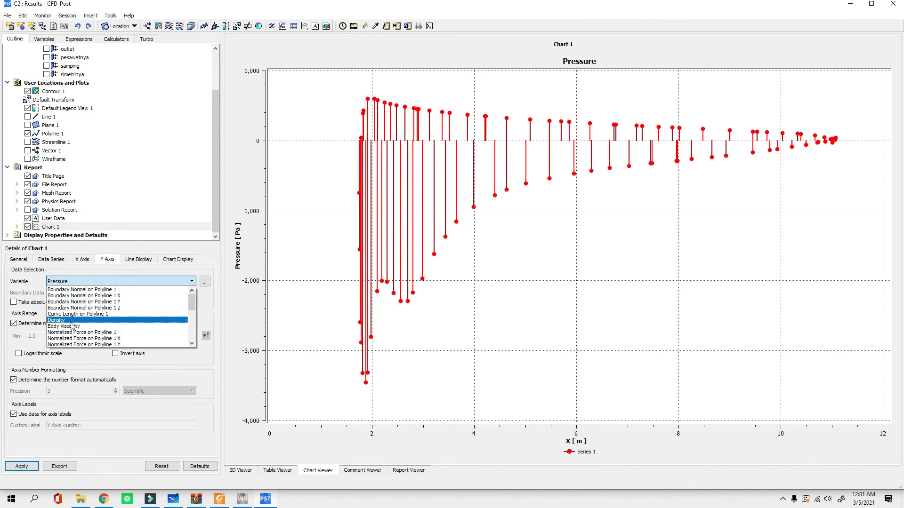
scroll(74, 329, down, 6)
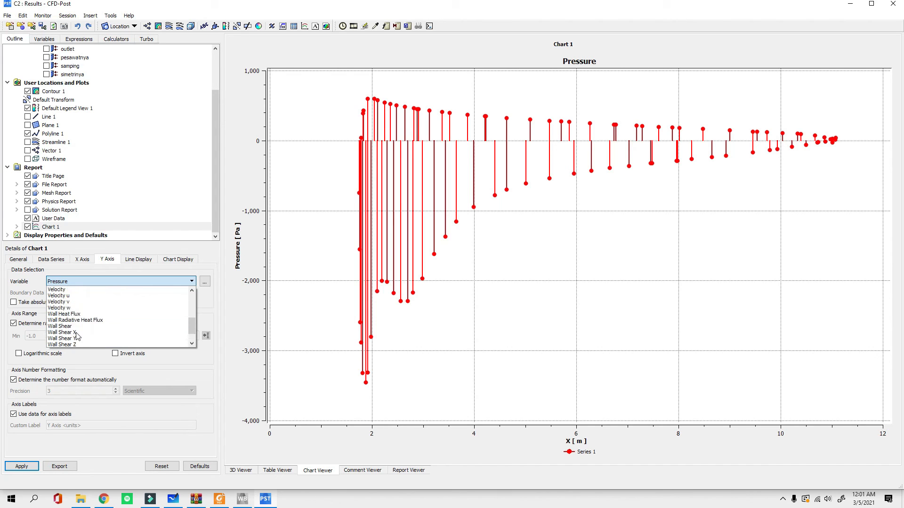
click(57, 289)
click(25, 467)
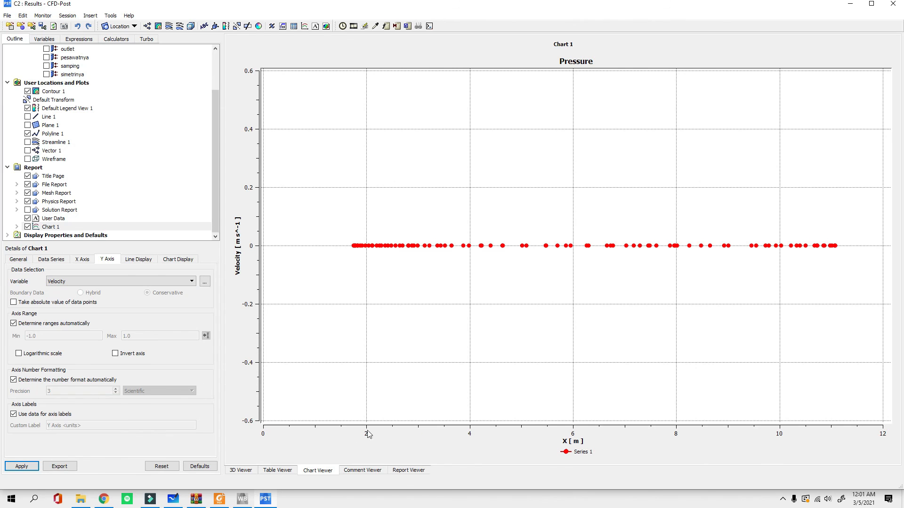
Step: Return to the 3D aircraft view and create Plane 2 with the YZ Plane method at X 0.0 m
click(241, 471)
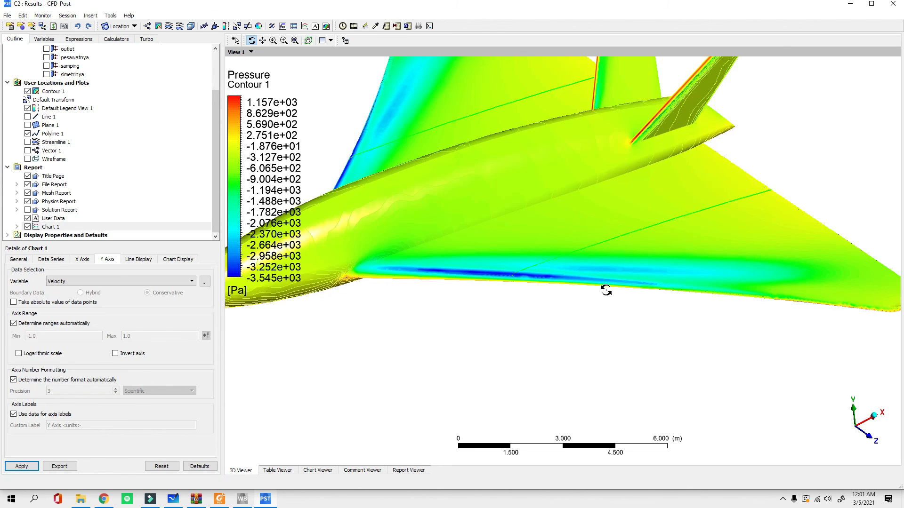
scroll(525, 297, down, 5)
mouse_move(516, 313)
middle_down()
mouse_move(542, 290)
mouse_move(553, 306)
mouse_move(528, 322)
middle_up()
scroll(567, 307, down, 2)
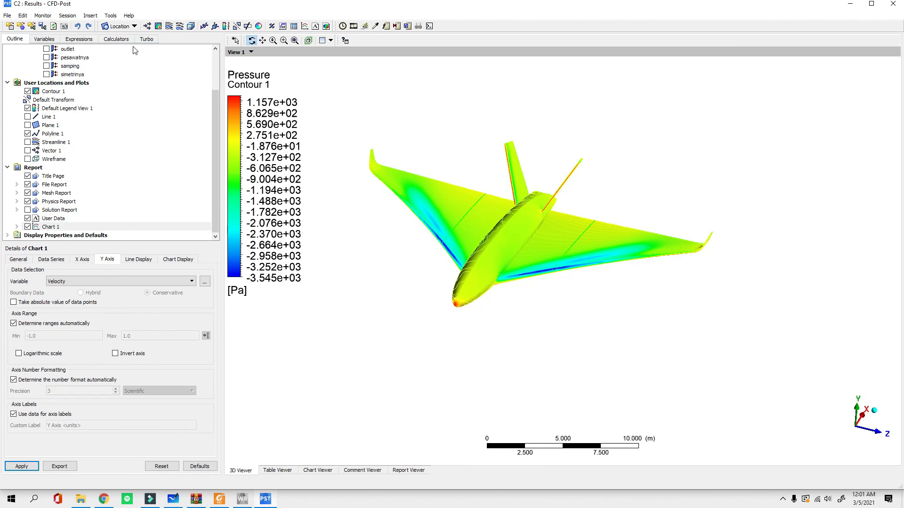
click(54, 126)
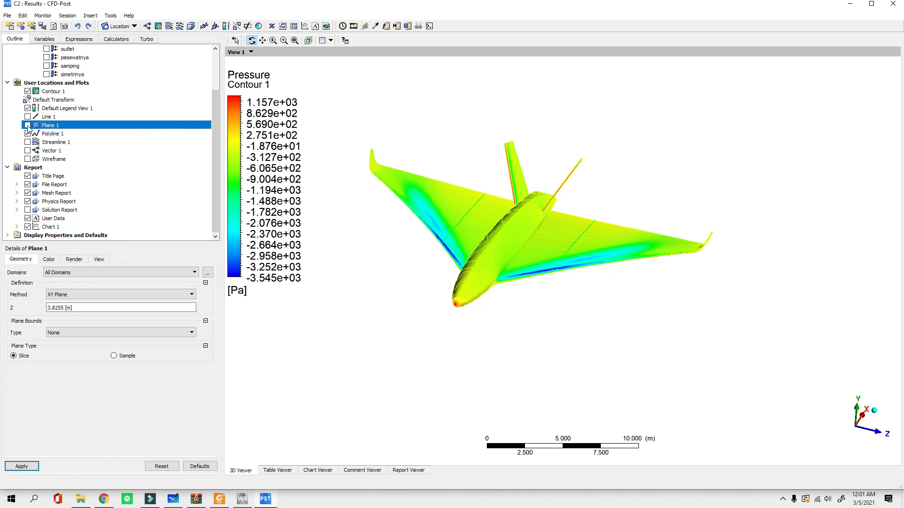
click(119, 26)
click(124, 77)
click(132, 109)
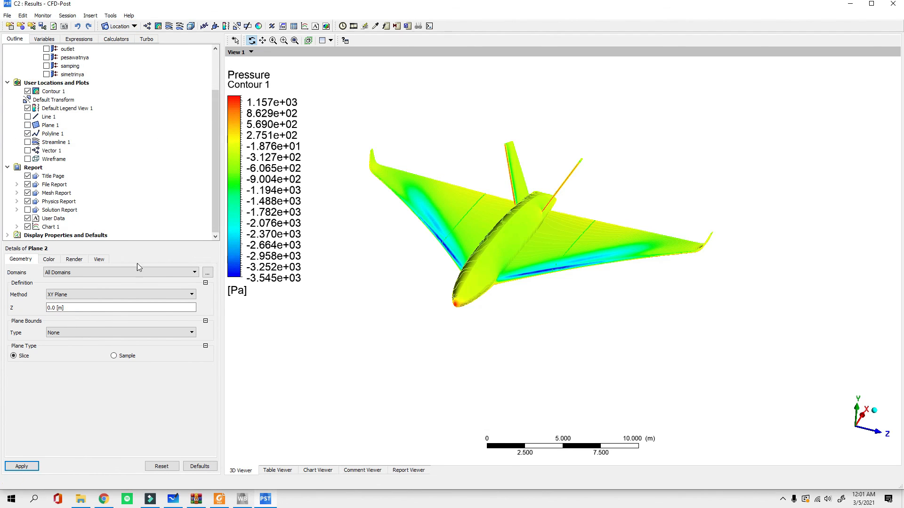
click(64, 295)
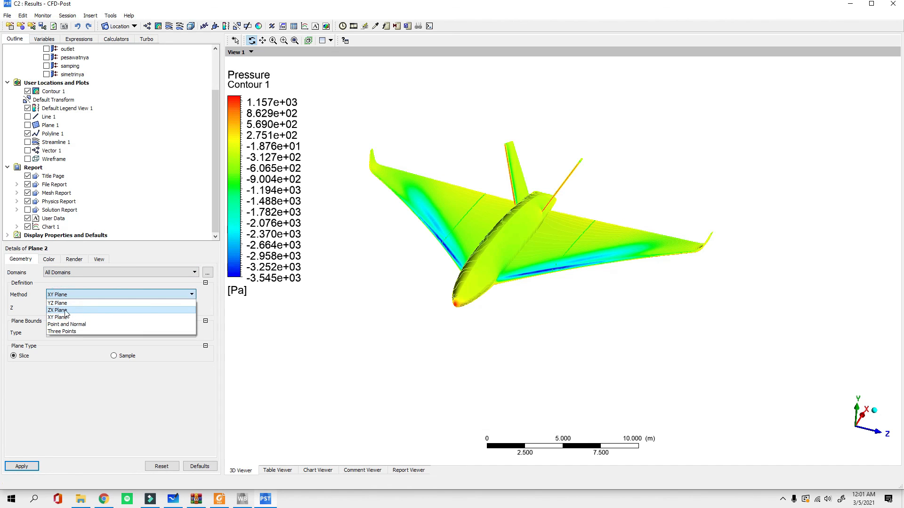
click(63, 304)
click(22, 466)
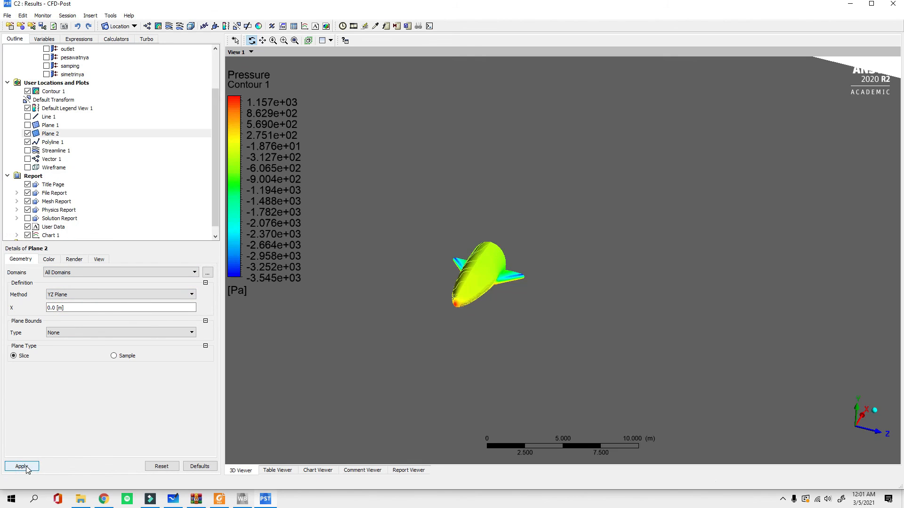
Step: Shift Plane 2 along the X axis to 11.7765 m and apply the new position
click(85, 310)
mouse_move(75, 312)
mouse_down()
mouse_move(55, 312)
mouse_move(93, 312)
mouse_up()
click(29, 466)
click(86, 311)
click(26, 466)
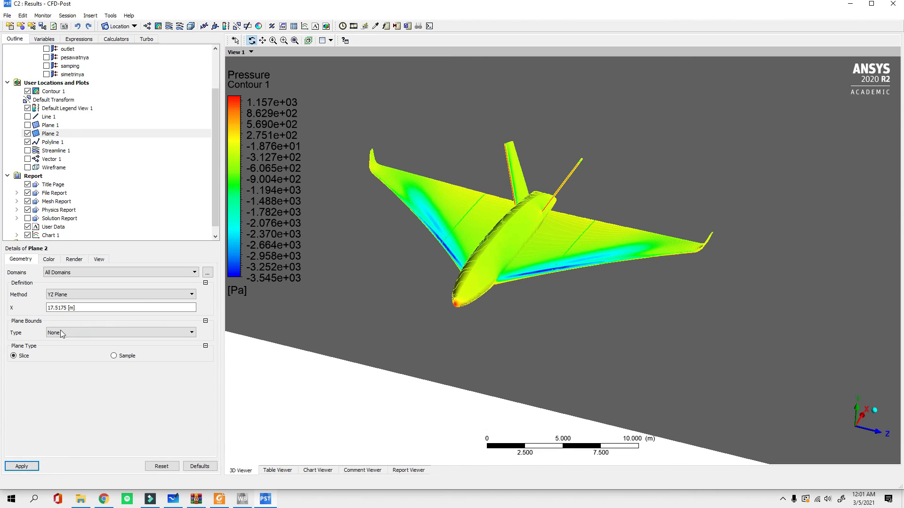
click(72, 309)
drag(96, 312, 91, 312)
click(27, 465)
Step: Give Plane 2 circular bounds and enlarge the radius to 28.1072 m
click(102, 273)
click(103, 274)
click(88, 333)
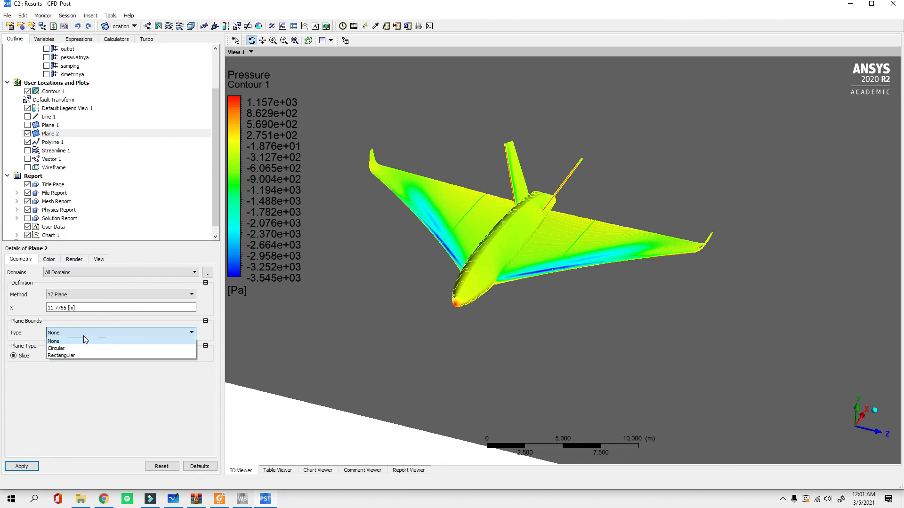
click(79, 349)
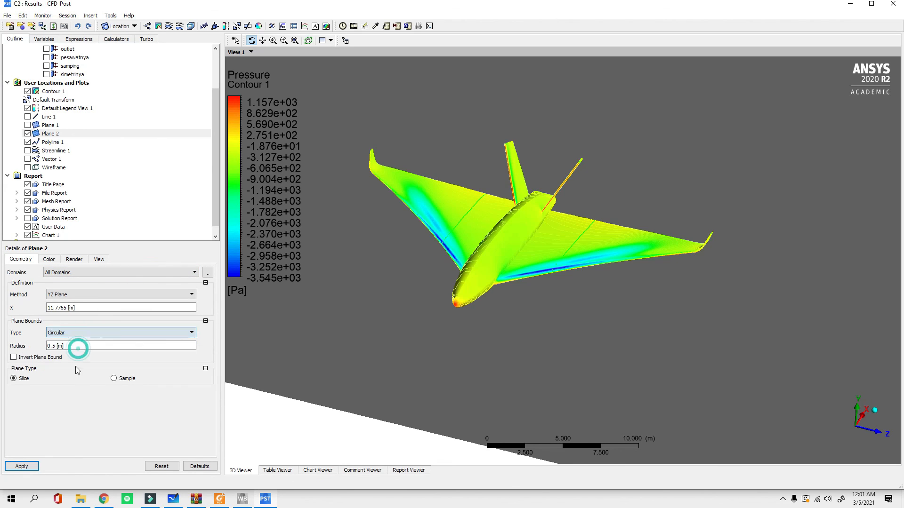
click(22, 466)
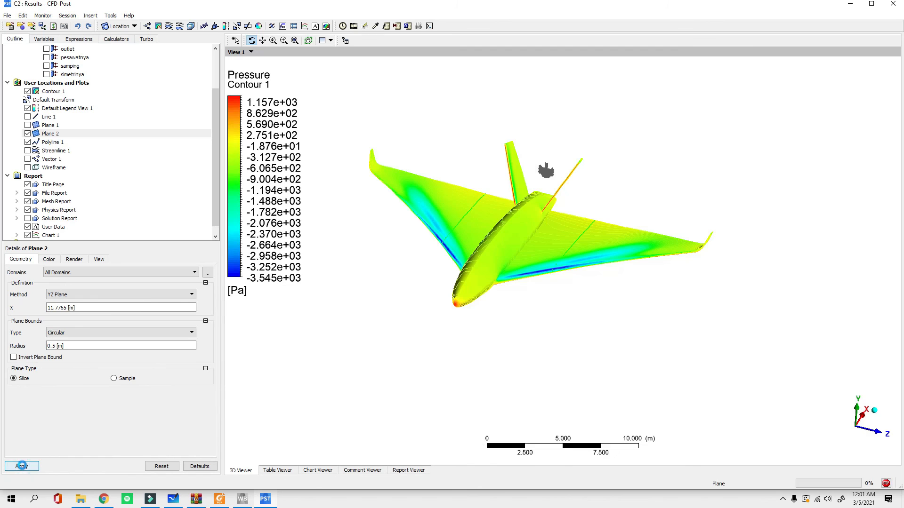
click(93, 346)
drag(49, 350, 77, 351)
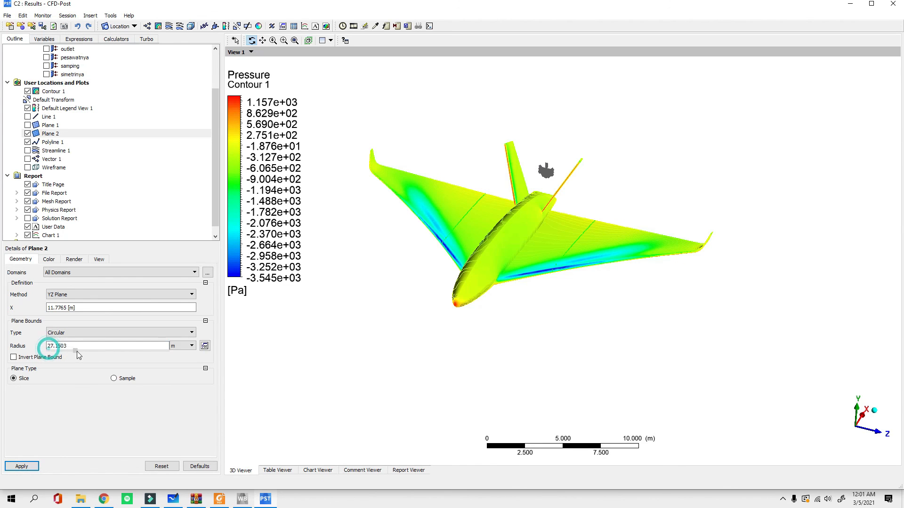
click(28, 468)
scroll(428, 347, down, 5)
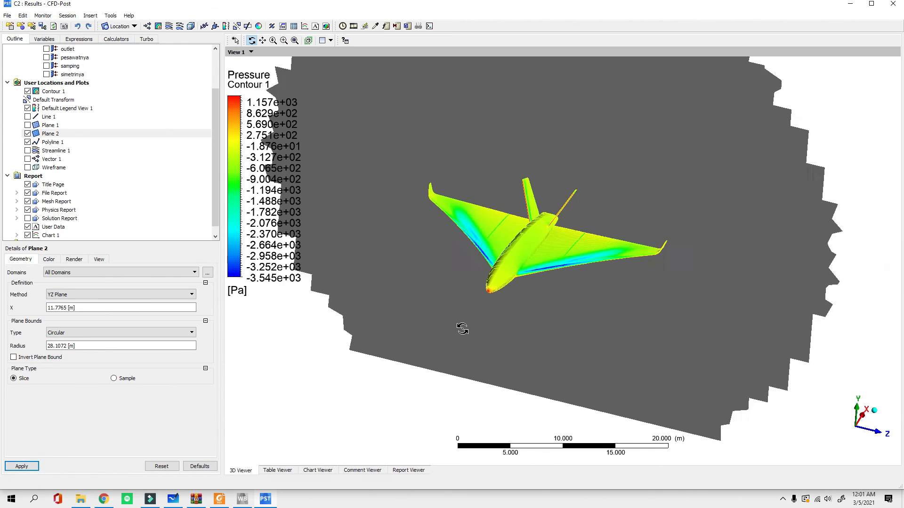
Step: Reduce Plane 2's circular radius to 18.0604 m, apply it, and hide the plane in the 3D view
click(112, 346)
drag(80, 351, 66, 352)
click(27, 467)
click(80, 347)
click(22, 466)
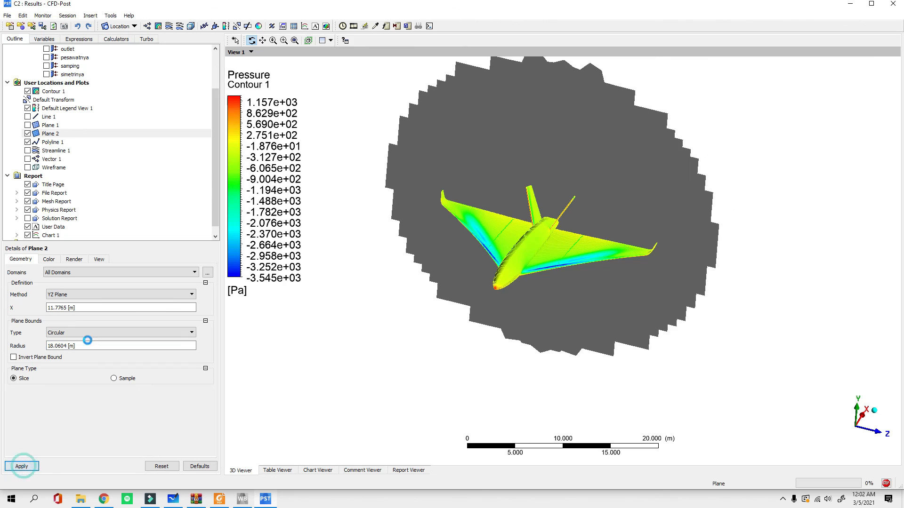
click(28, 137)
click(28, 134)
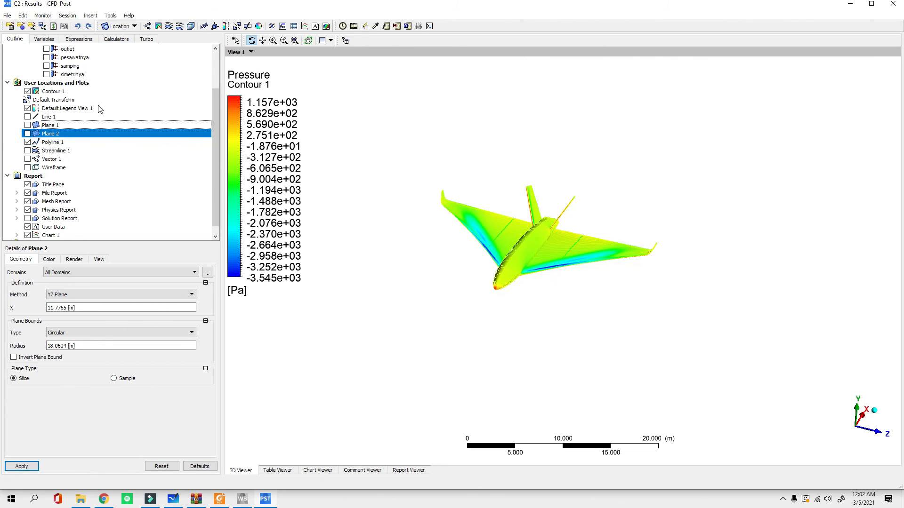
click(28, 133)
click(27, 134)
Step: Create Contour 2 of Pressure on Plane 2 with a Local range, and view it around the aircraft
click(159, 28)
click(181, 62)
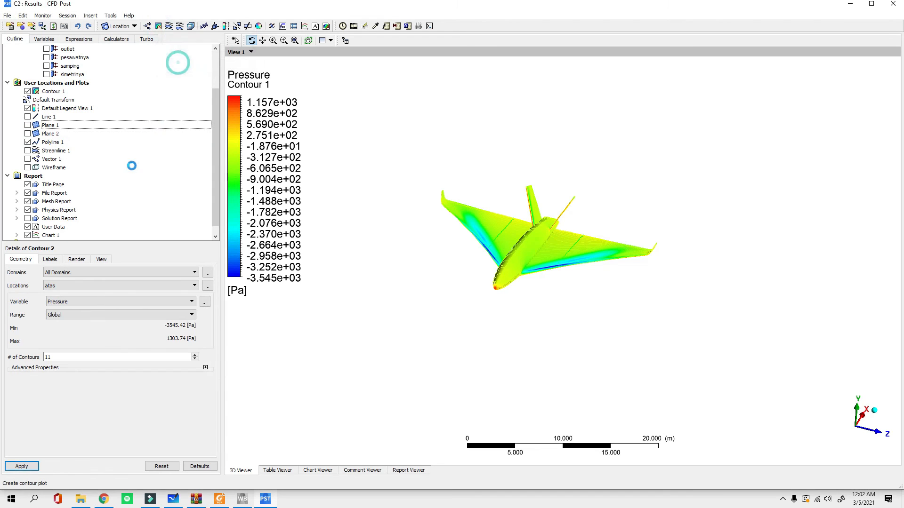
click(76, 285)
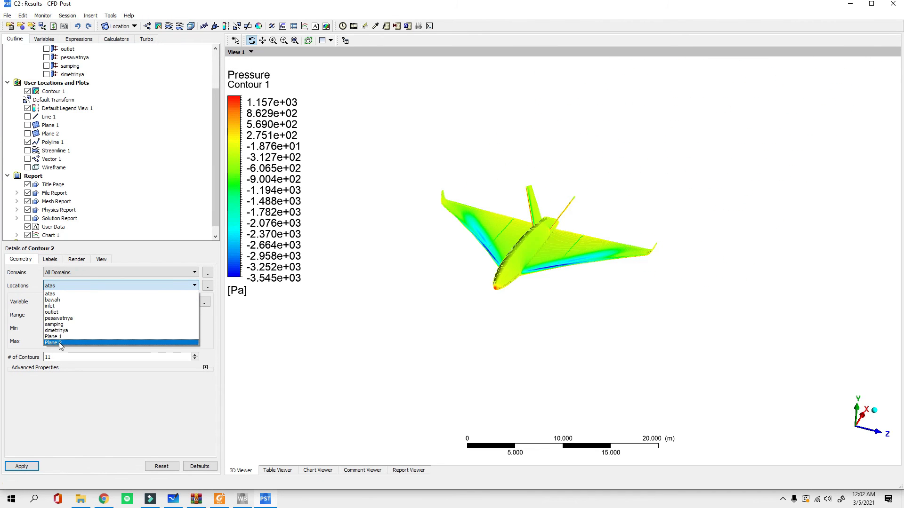
click(71, 350)
click(74, 302)
click(70, 302)
click(71, 315)
click(57, 330)
click(27, 467)
drag(538, 277, 516, 269)
drag(645, 234, 462, 229)
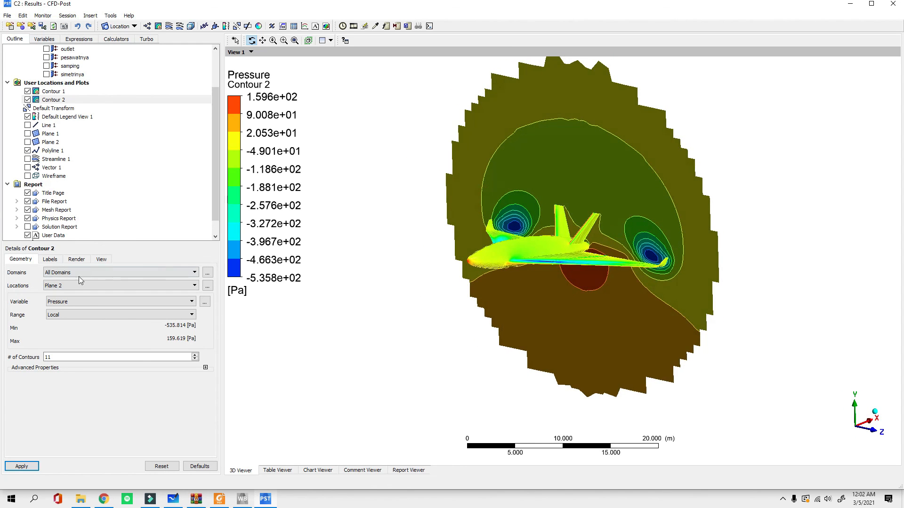
Step: Turn off the contour bands of Contour 2 so that only its contour lines are rendered
click(51, 259)
click(76, 260)
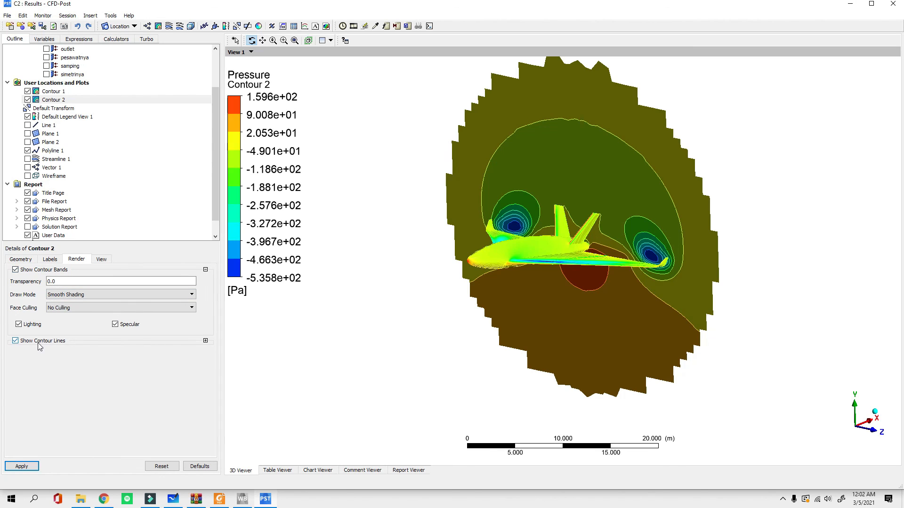
click(46, 272)
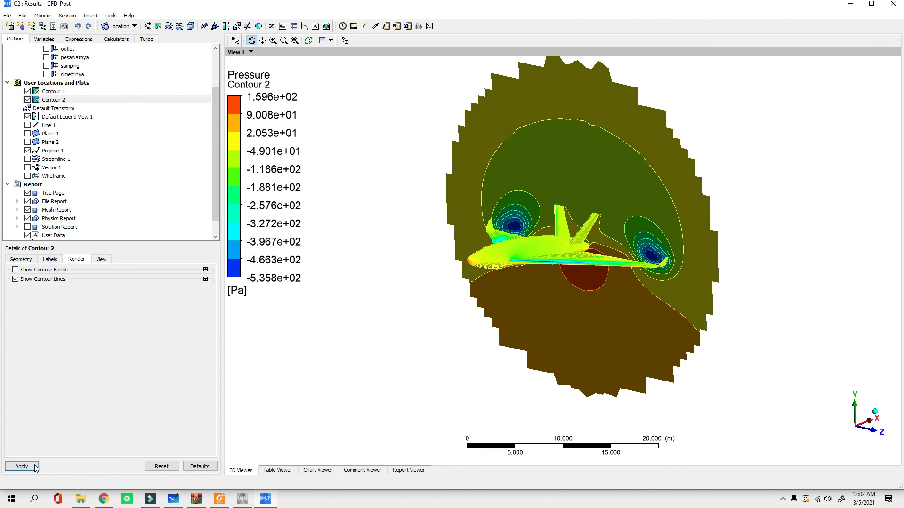
click(22, 466)
drag(448, 327, 470, 324)
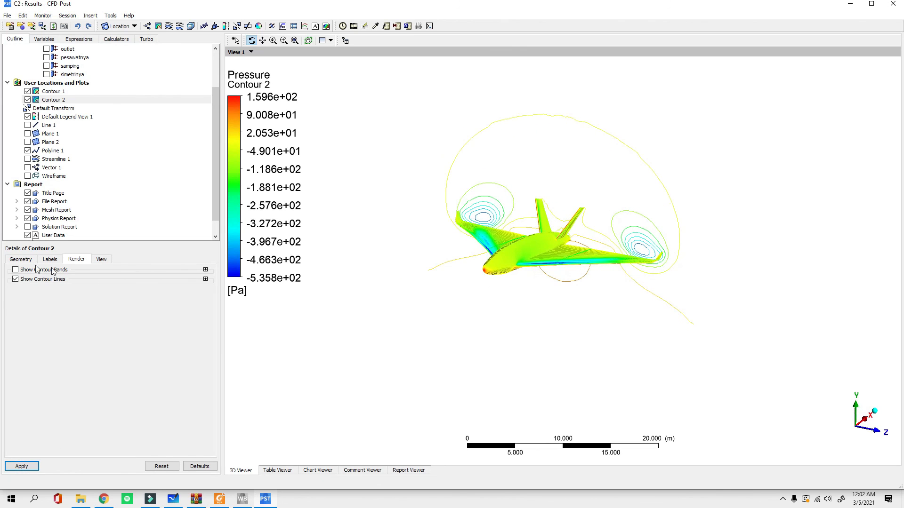
Step: Set the contour line width of Contour 2 to 3 and apply it
click(205, 279)
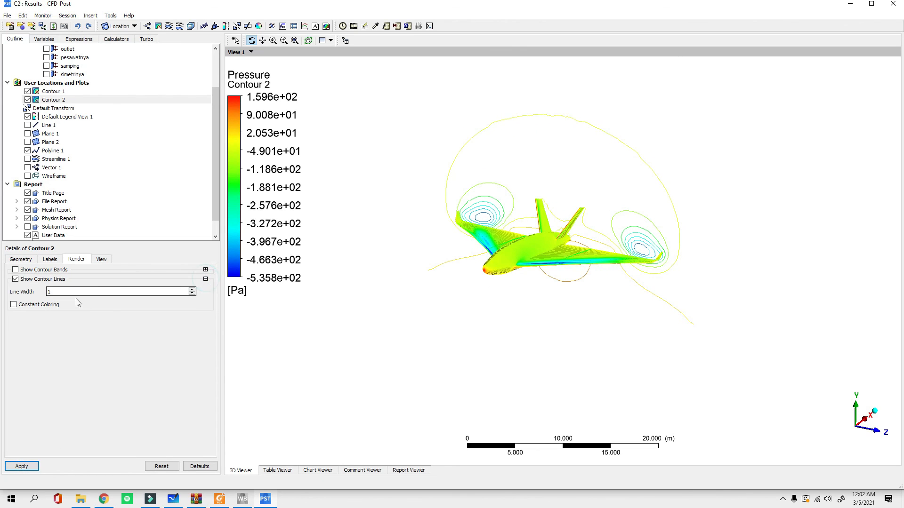
click(192, 290)
click(22, 466)
drag(513, 345, 351, 268)
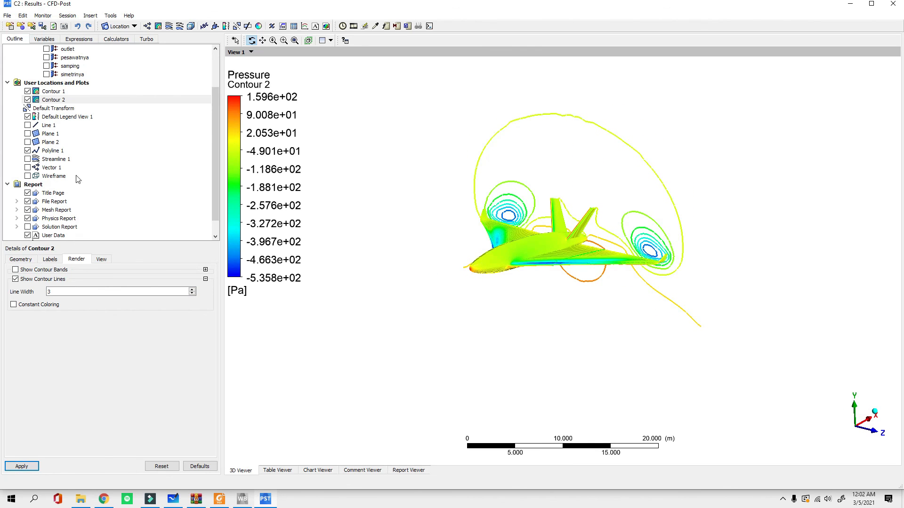
Step: Try Plane 2 at X 5.07861 m, and set it to X 11.2981 m with a radius of 19.0172 m
click(52, 142)
click(86, 308)
text(5.07861)
click(21, 466)
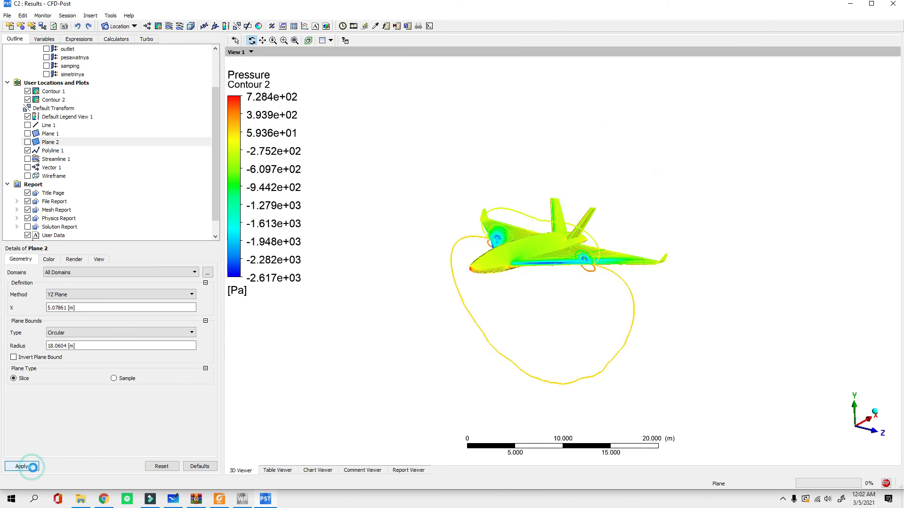
click(66, 346)
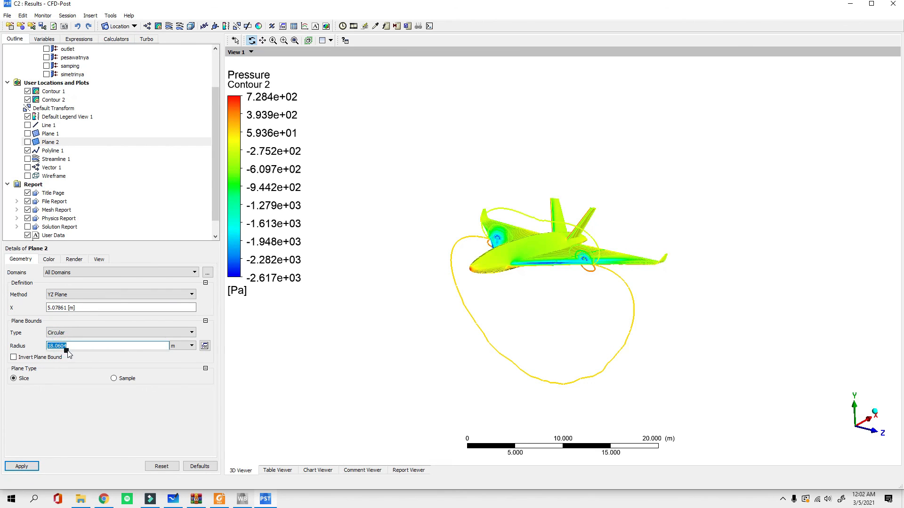
click(79, 309)
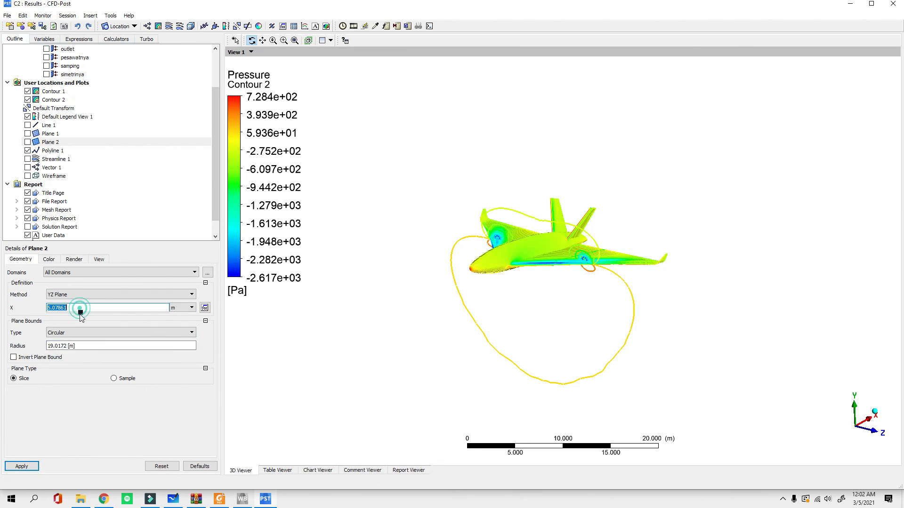
click(21, 466)
drag(535, 355, 552, 347)
Step: Switch to Microsoft Whiteboard and draw black check marks beside the pressure chart and the streamline picture under Results
click(175, 499)
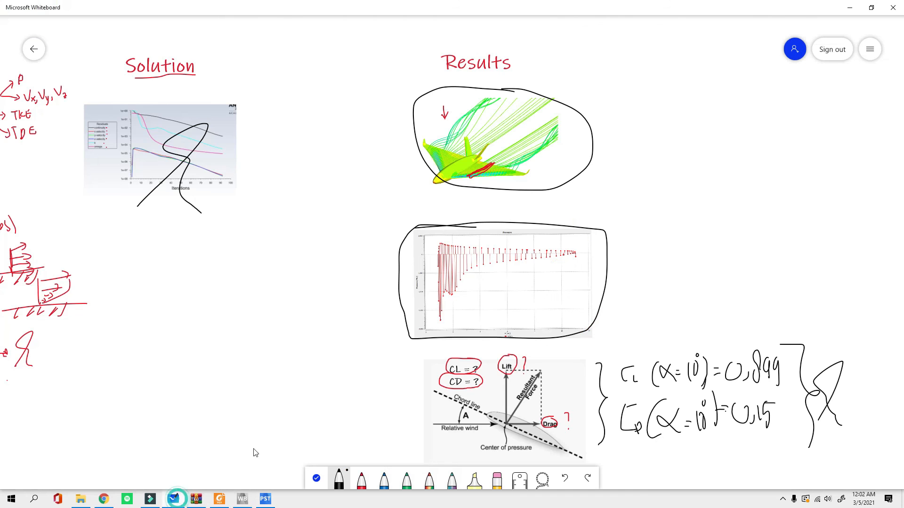
drag(626, 307, 645, 311)
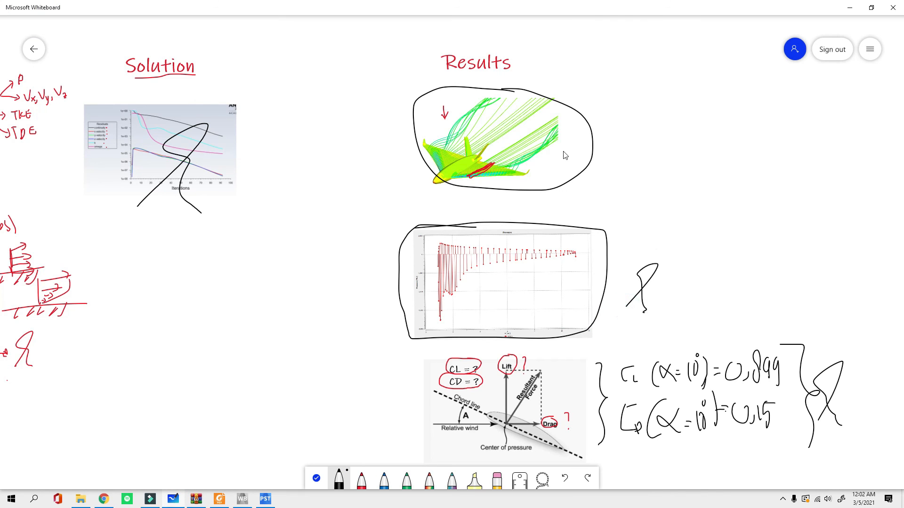
mouse_move(606, 149)
mouse_down()
mouse_move(649, 97)
mouse_move(645, 151)
mouse_up()
Step: Leave inking mode and review the whole workflow board from the problem description and objective through to Results
scroll(576, 213, down, 1)
scroll(575, 213, down, 3)
scroll(530, 252, up, 1)
scroll(531, 252, down, 1)
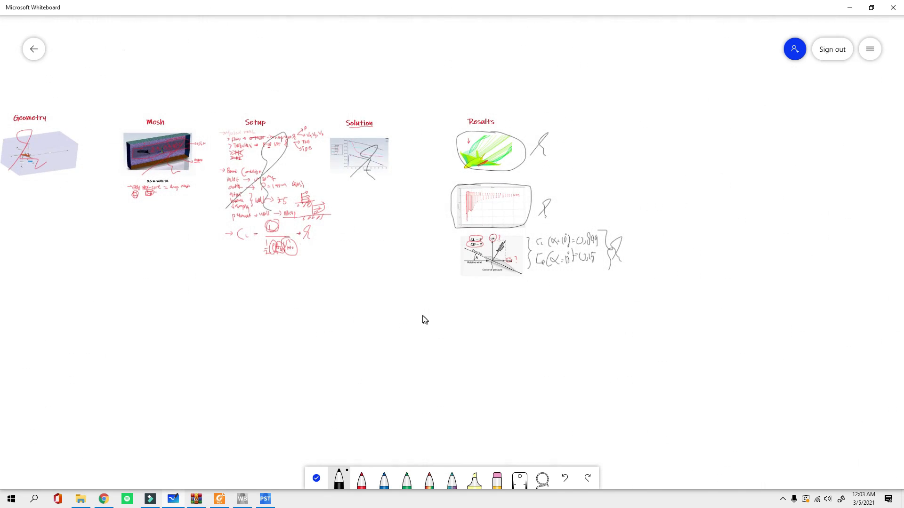
click(316, 478)
drag(334, 353, 456, 412)
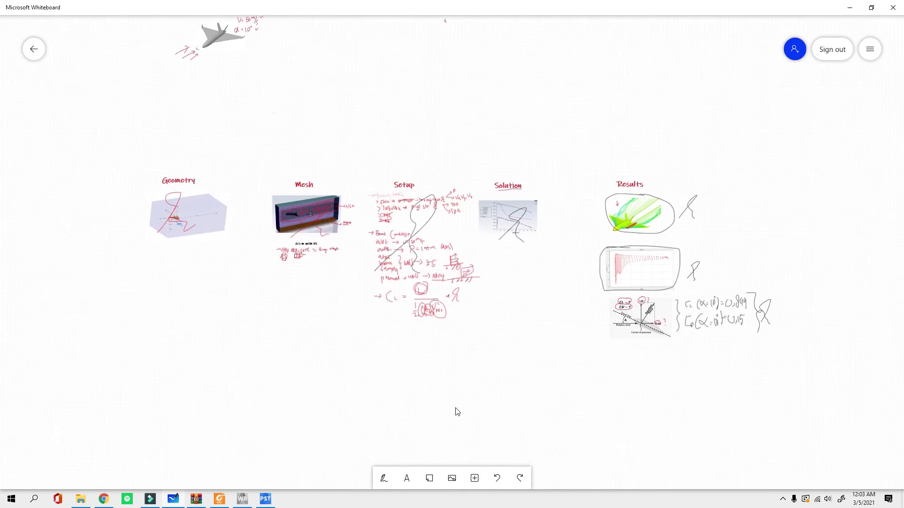
drag(372, 140, 329, 185)
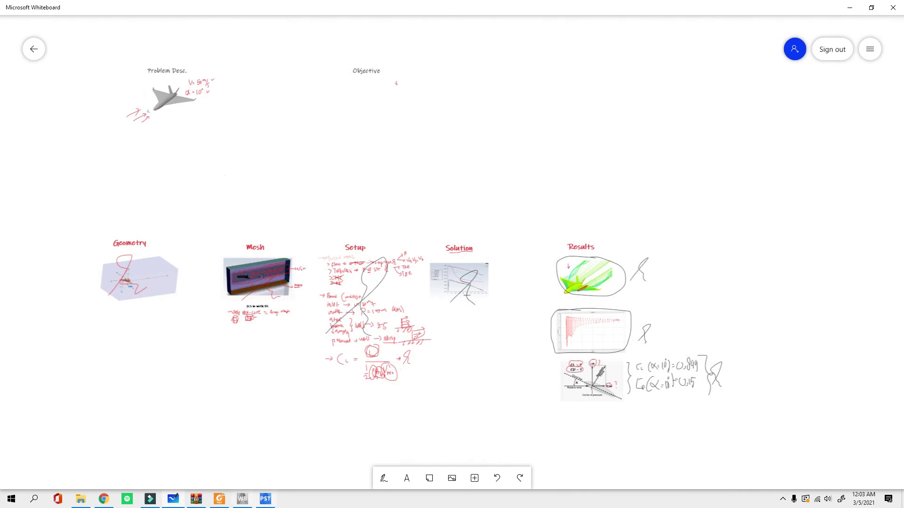
Step: Switch back to CFD-Post, inspect the pressure contour lines around the aircraft, and show the hidden system tray icons
click(271, 499)
mouse_move(601, 220)
mouse_down()
mouse_move(620, 215)
mouse_move(608, 221)
mouse_up()
click(783, 499)
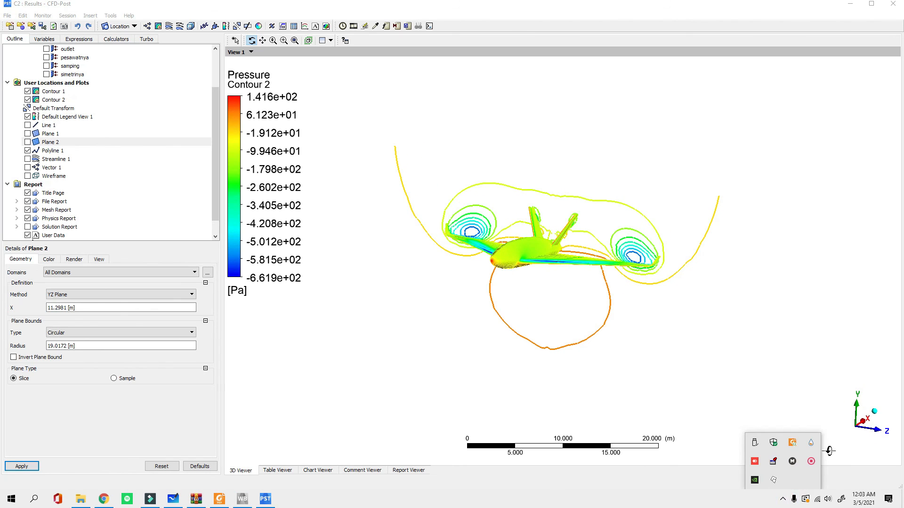